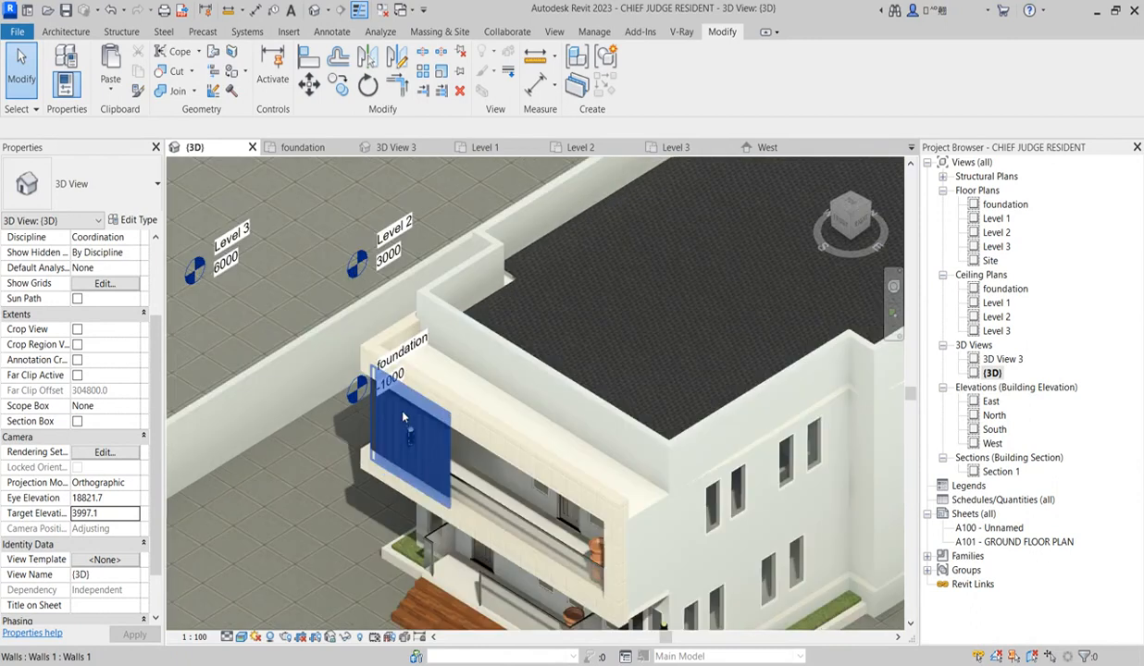
Step: Examine the house's front balcony, entrance steps, roof and side windows in the 3D view
scroll(407, 426, "down", 3)
scroll(572, 508, "up", 4)
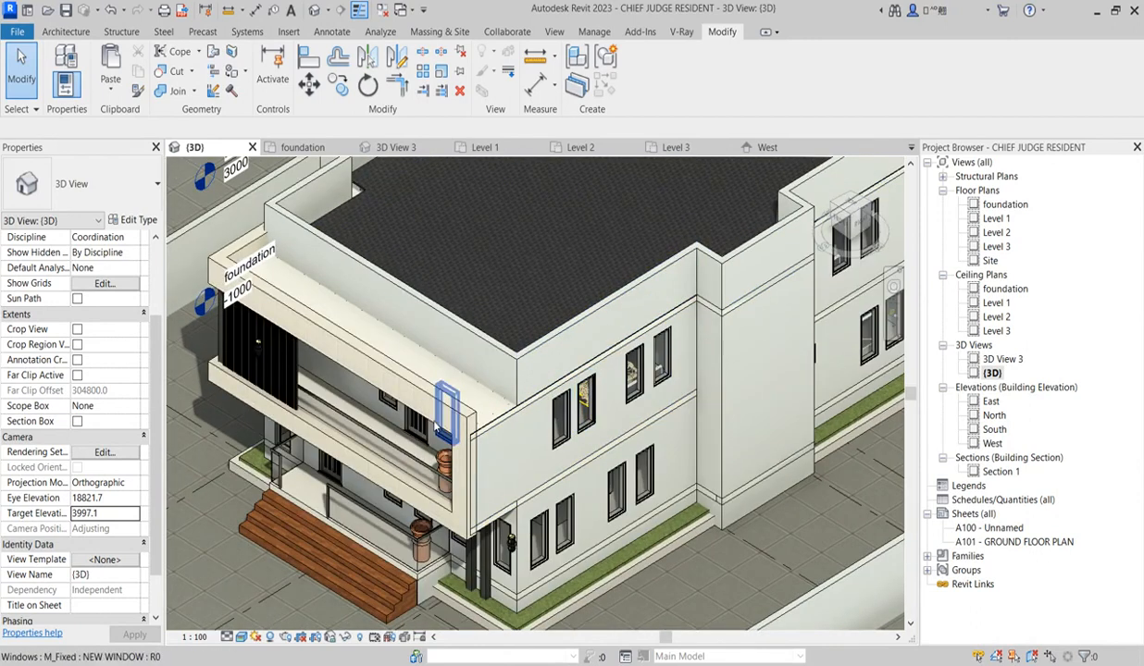
scroll(546, 431, "down", 4)
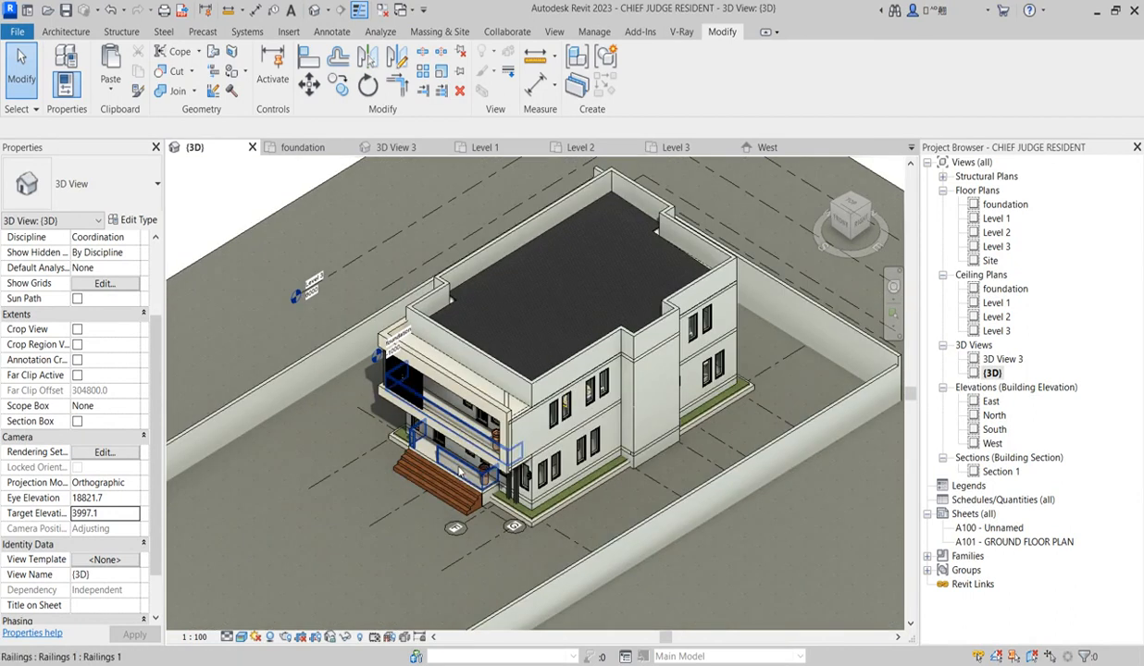
scroll(570, 428, "up", 2)
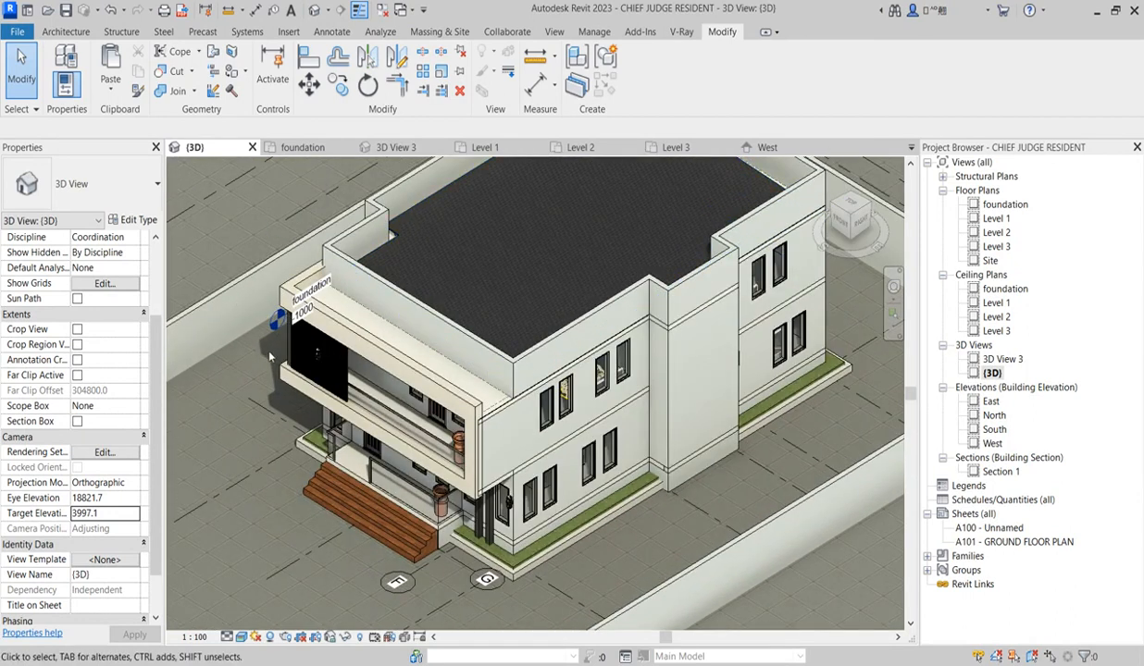
scroll(306, 350, "down", 2)
scroll(350, 345, "up", 3)
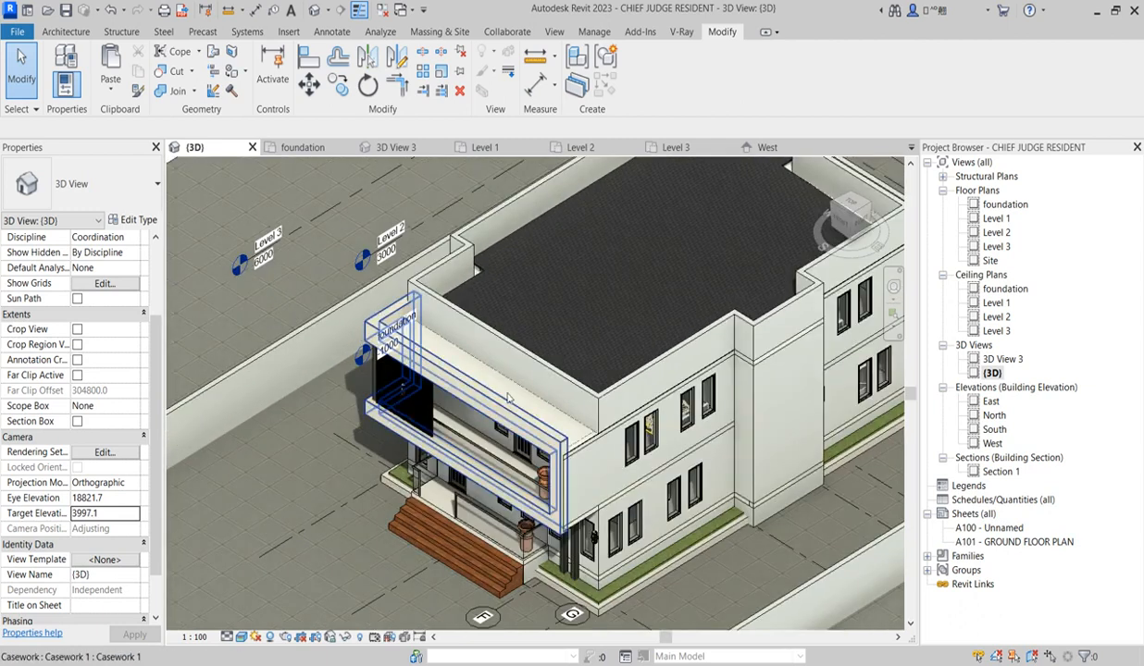
scroll(331, 317, "up", 2)
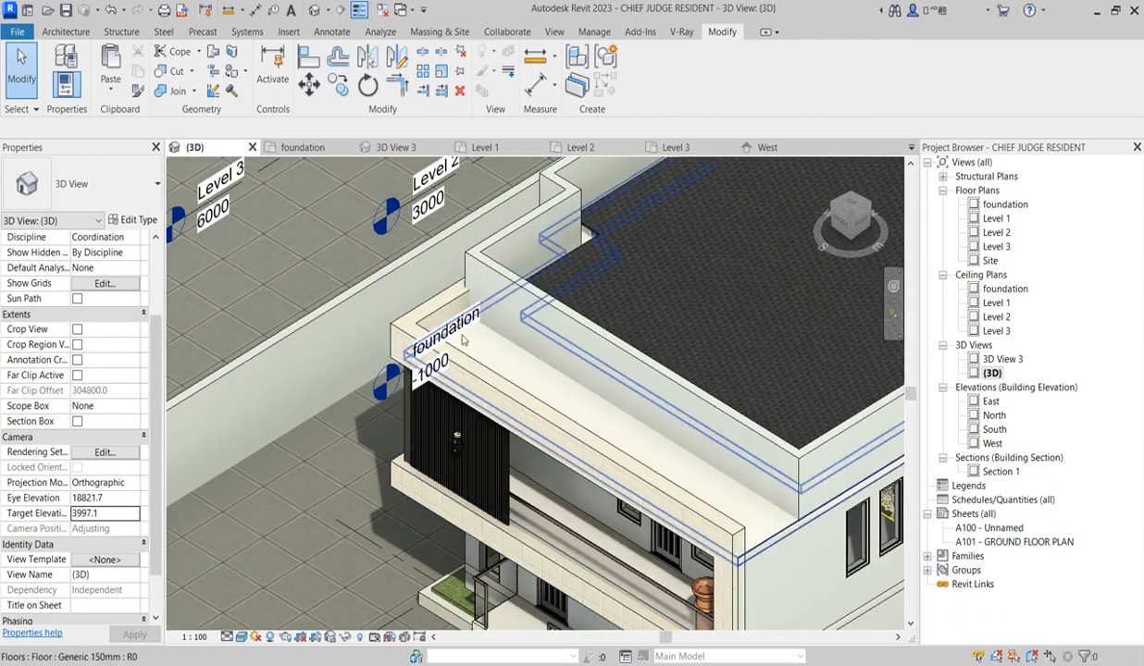
scroll(463, 377, "down", 3)
scroll(555, 472, "down", 3)
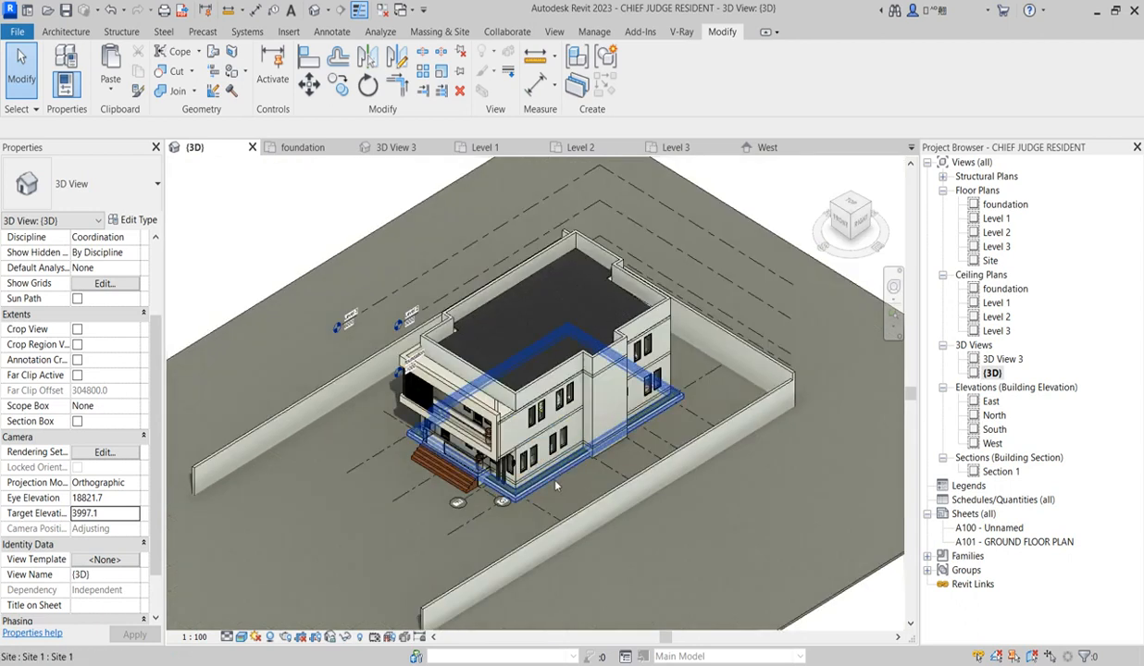
scroll(544, 476, "up", 2)
scroll(605, 479, "up", 2)
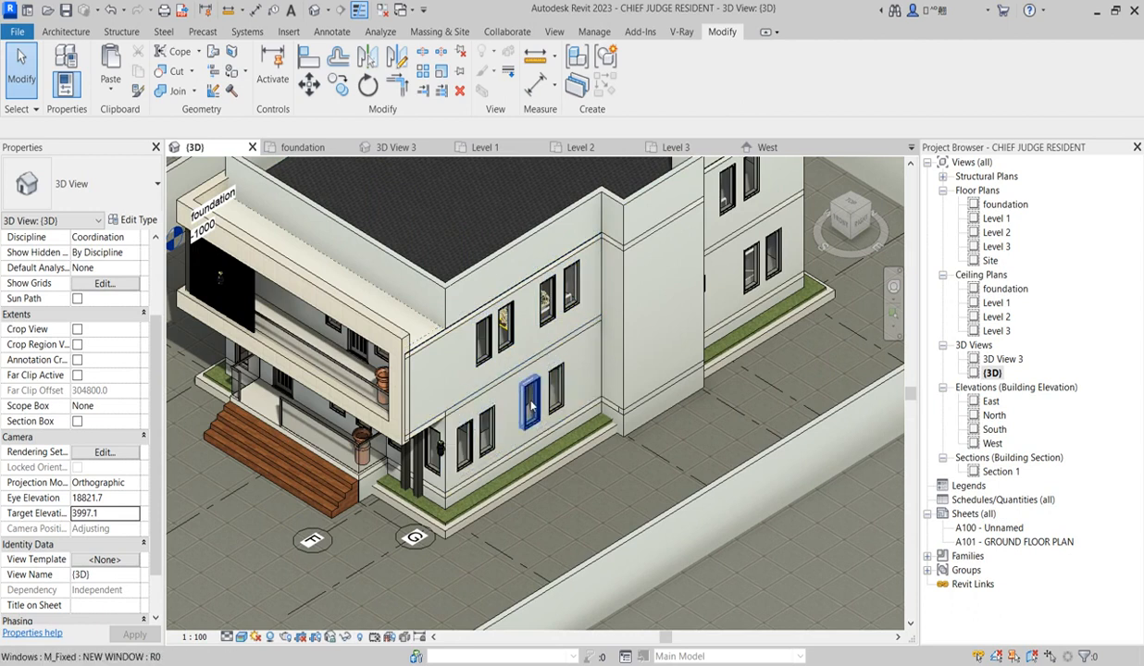
scroll(526, 433, "down", 4)
scroll(446, 504, "up", 2)
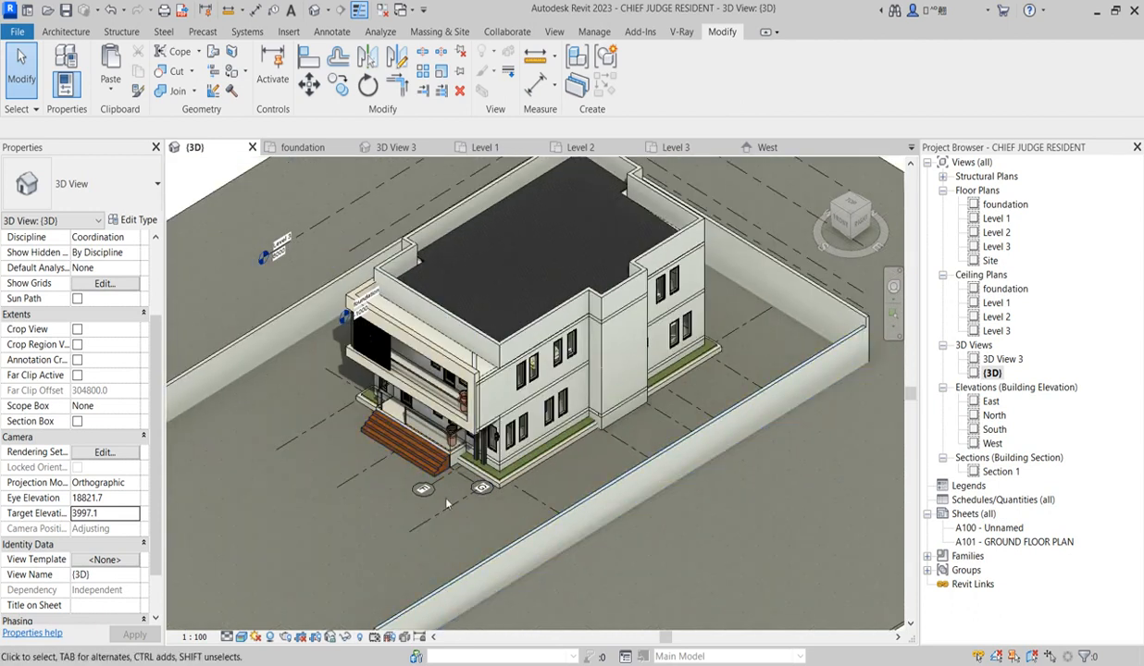
scroll(519, 444, "up", 2)
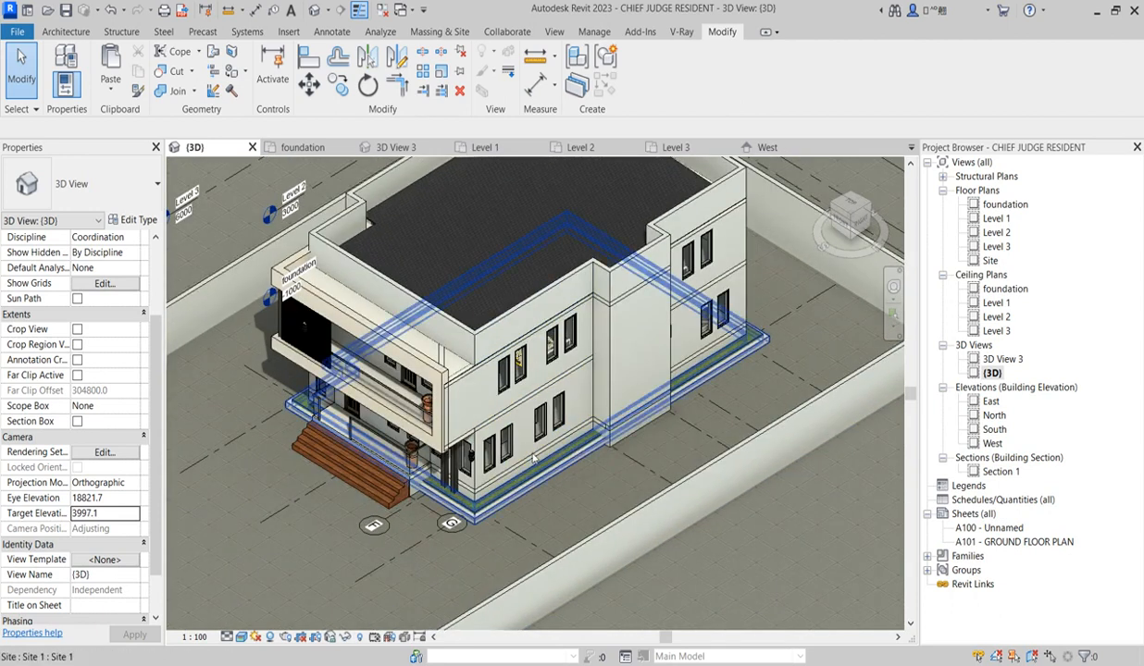
scroll(532, 391, "up", 2)
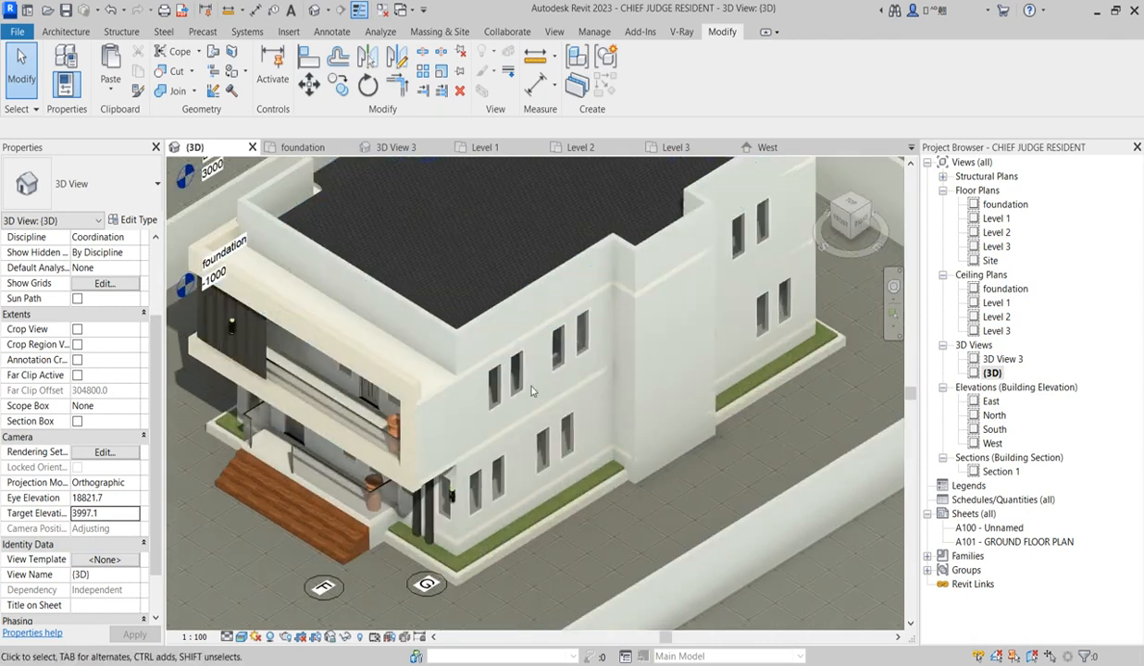
scroll(532, 391, "down", 4)
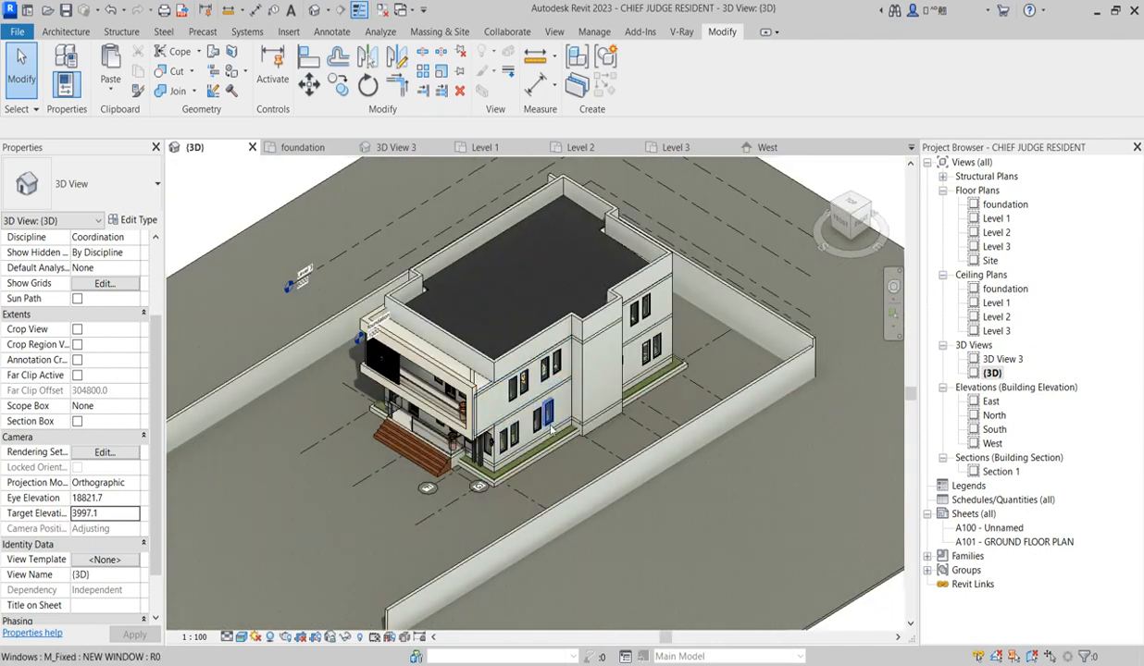
scroll(552, 428, "up", 2)
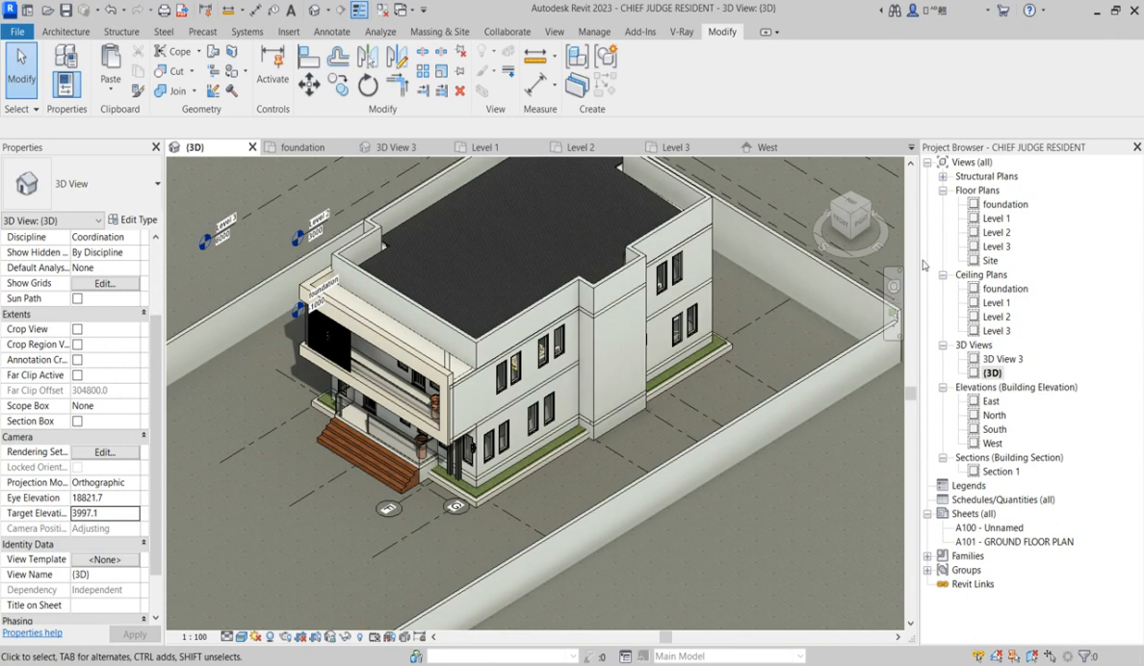
Step: Open the Level 1 floor plan and examine its room layout and front entrance
double_click(996, 218)
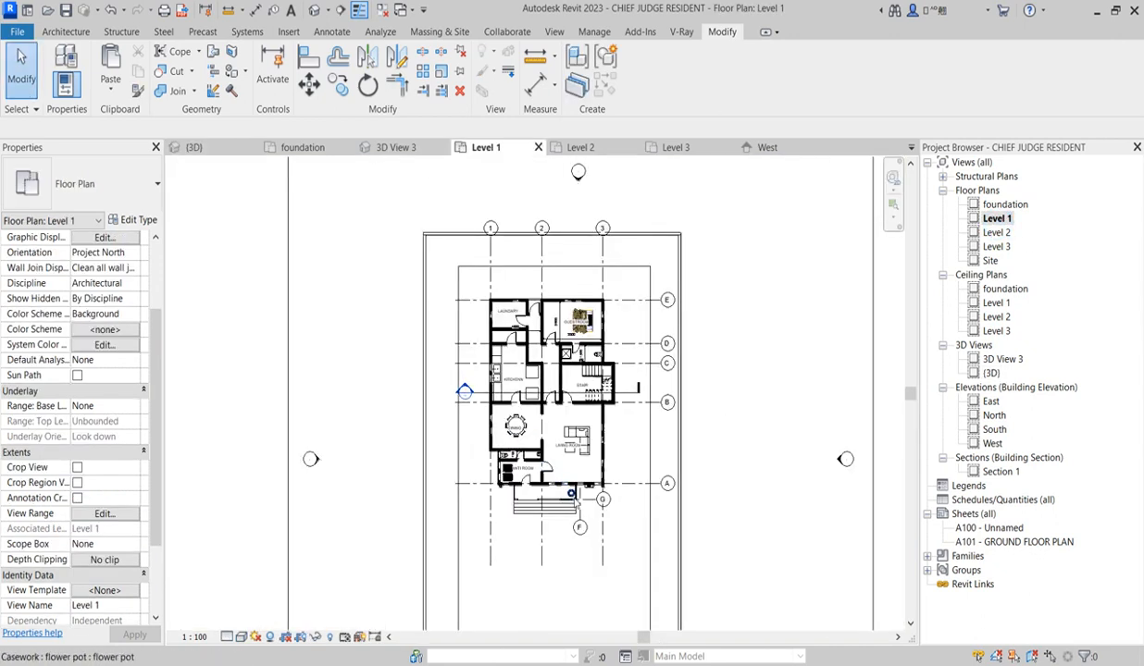
scroll(572, 492, "up", 3)
scroll(565, 246, "up", 1)
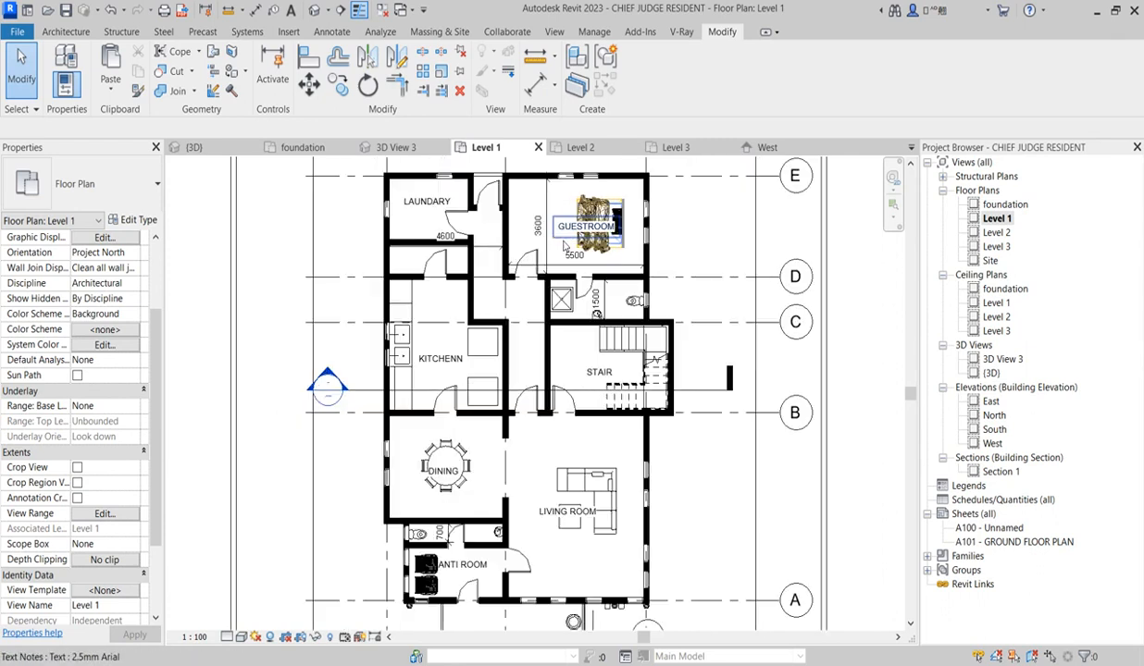
scroll(541, 399, "down", 3)
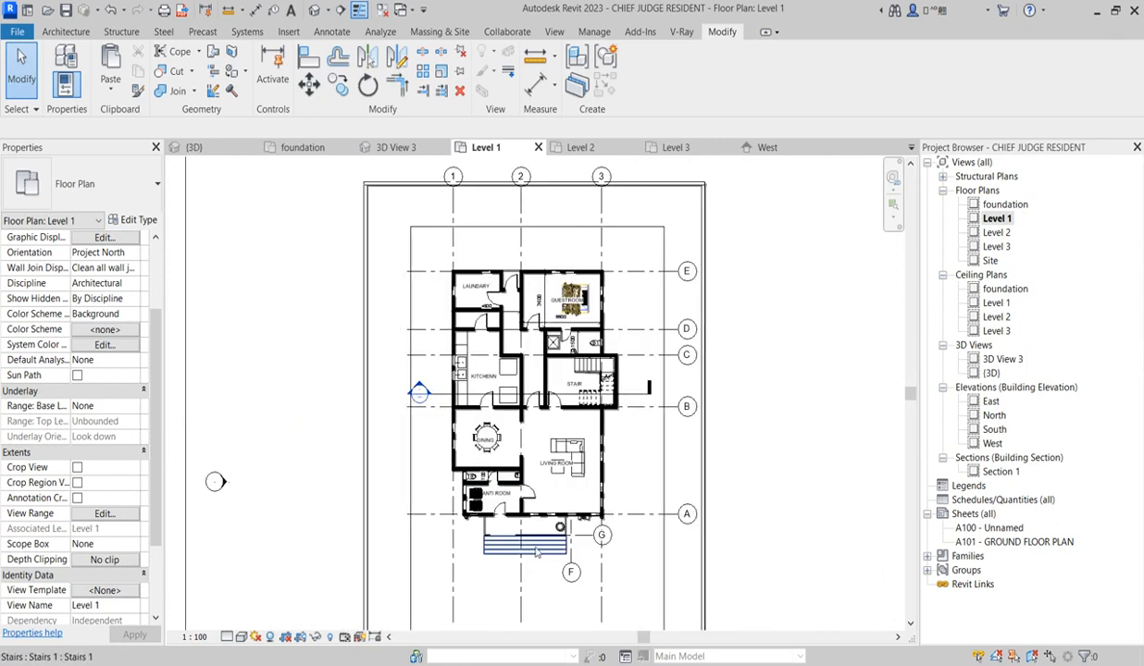
scroll(478, 527, "up", 2)
scroll(441, 480, "down", 2)
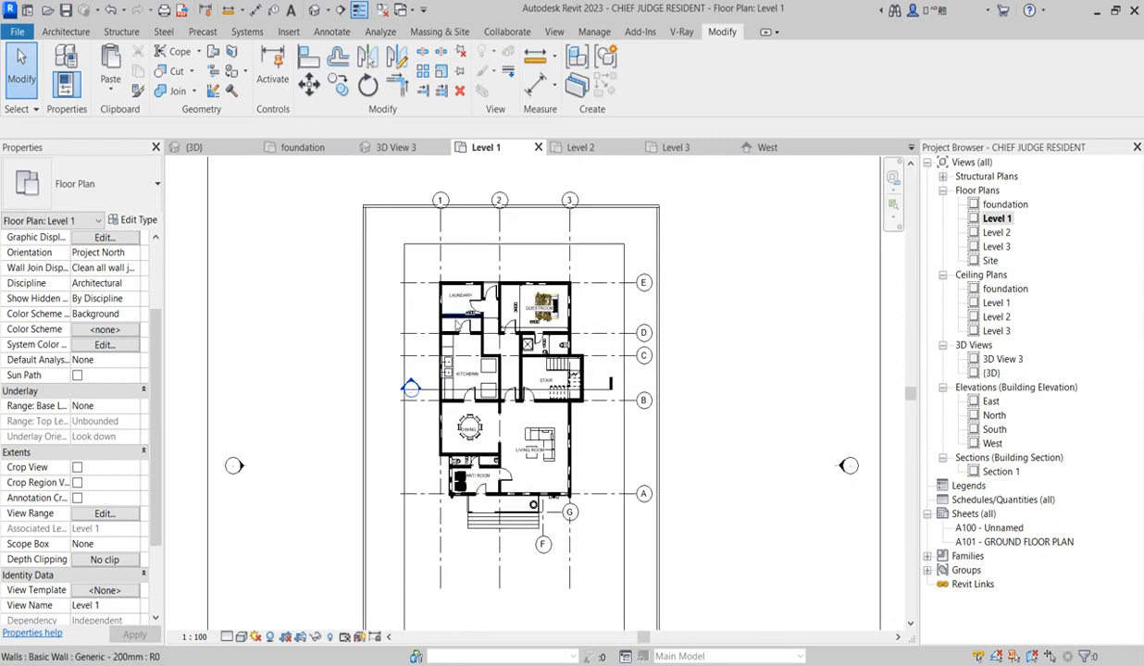
scroll(527, 397, "up", 2)
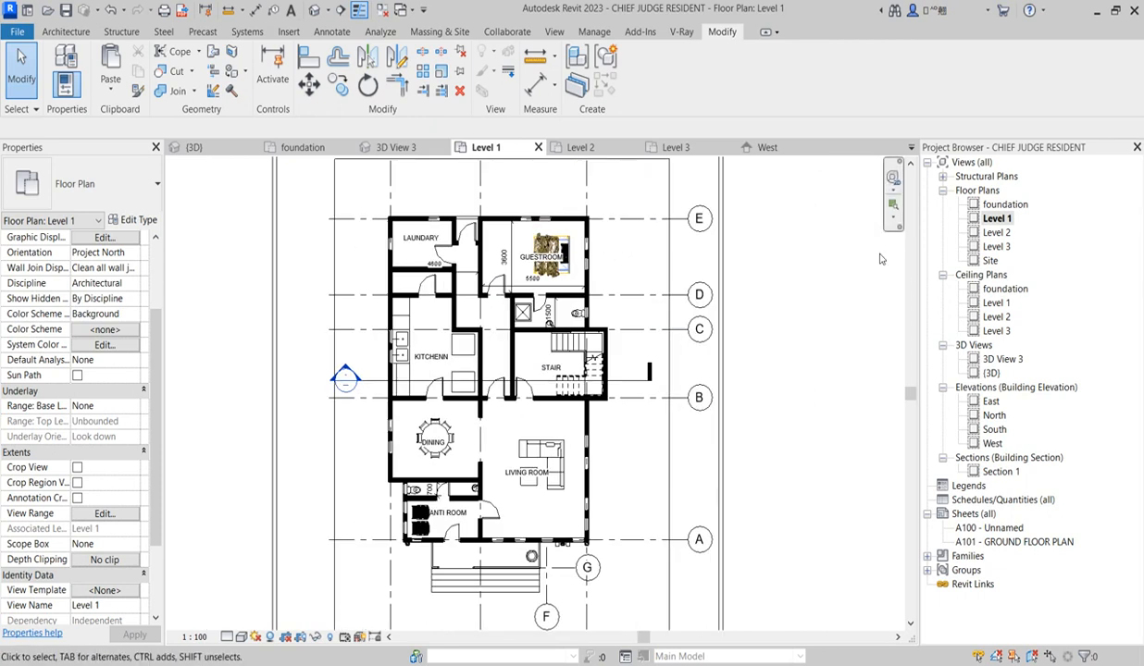
Step: Open the Level 2 floor plan and select the outer wall of the stairwell
double_click(994, 231)
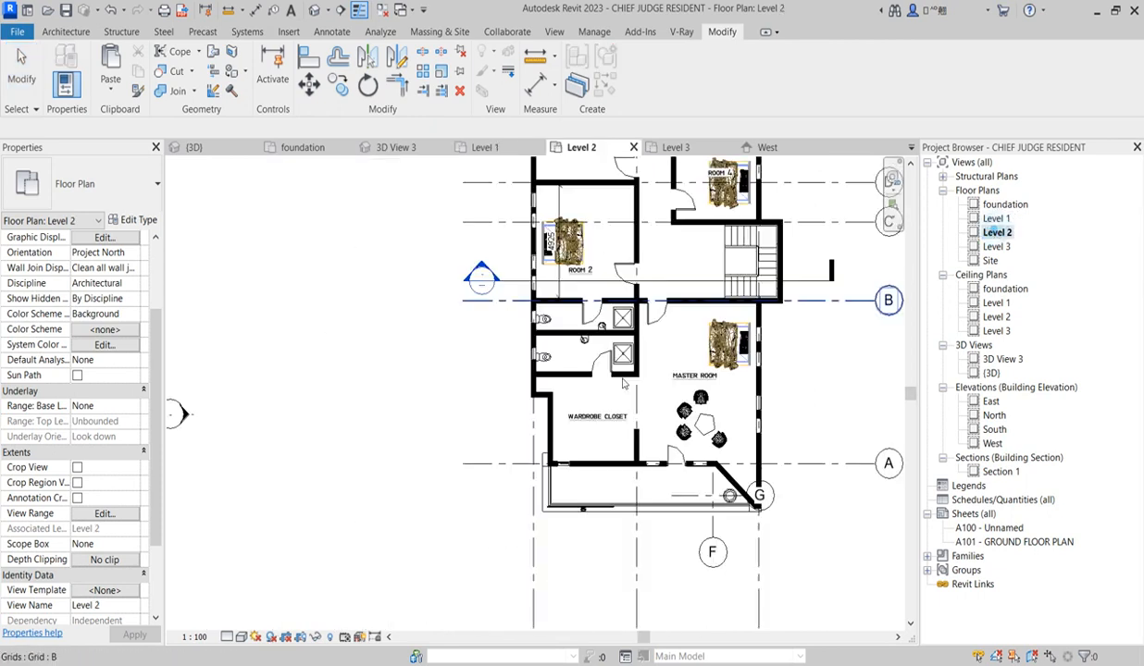
scroll(505, 520, "down", 2)
scroll(579, 362, "up", 3)
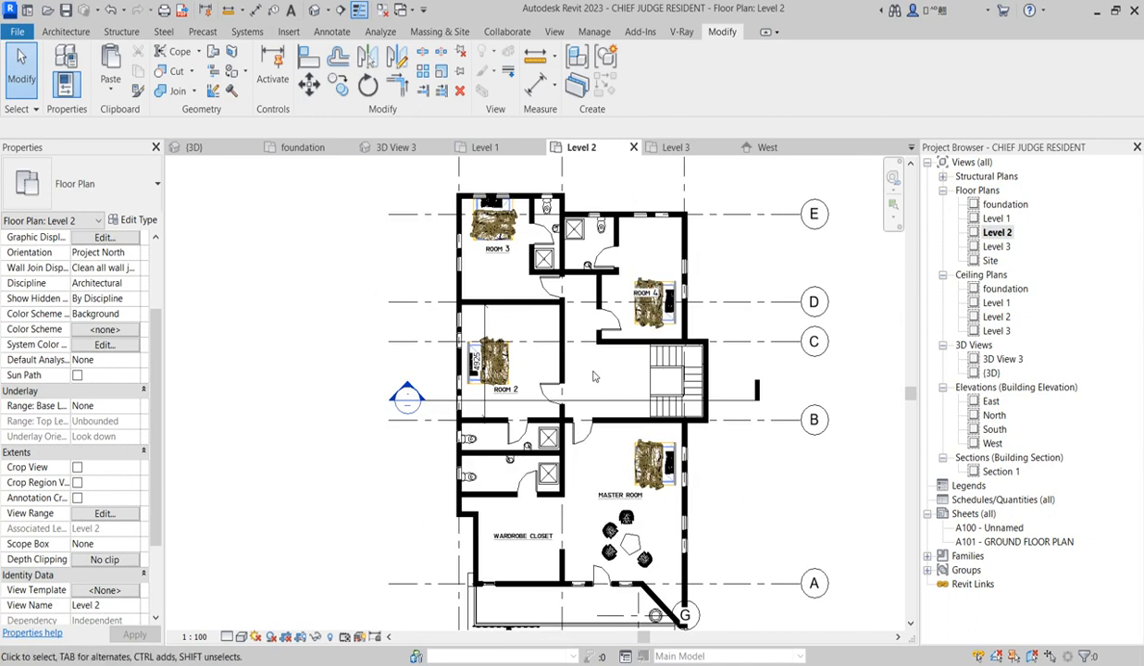
scroll(575, 420, "down", 1)
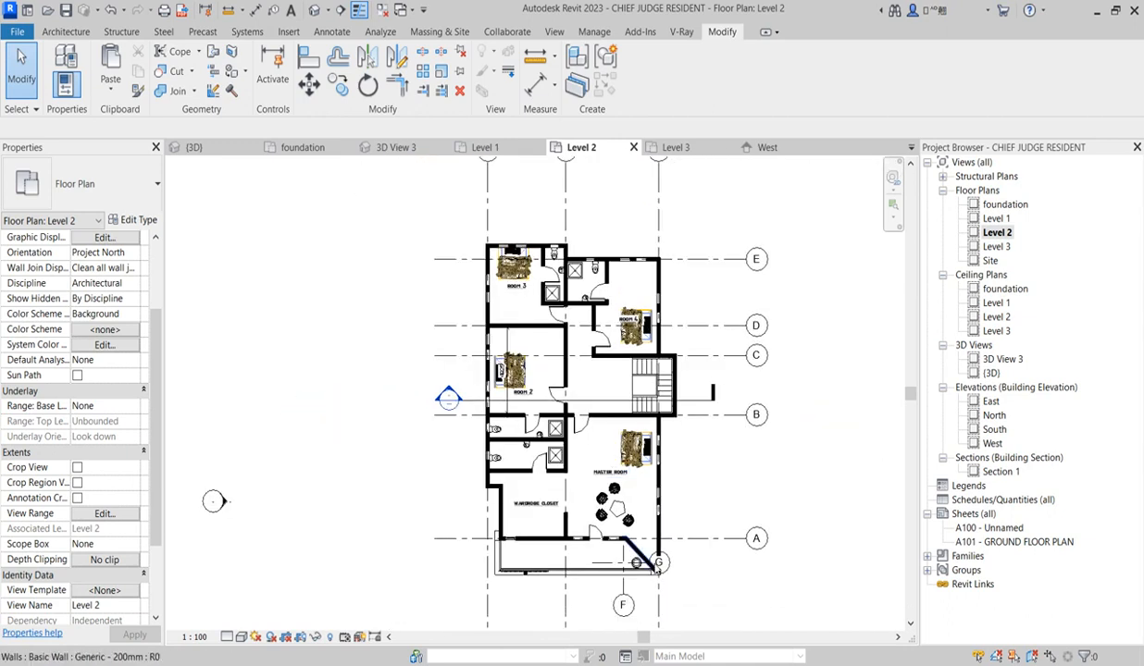
scroll(597, 438, "up", 1)
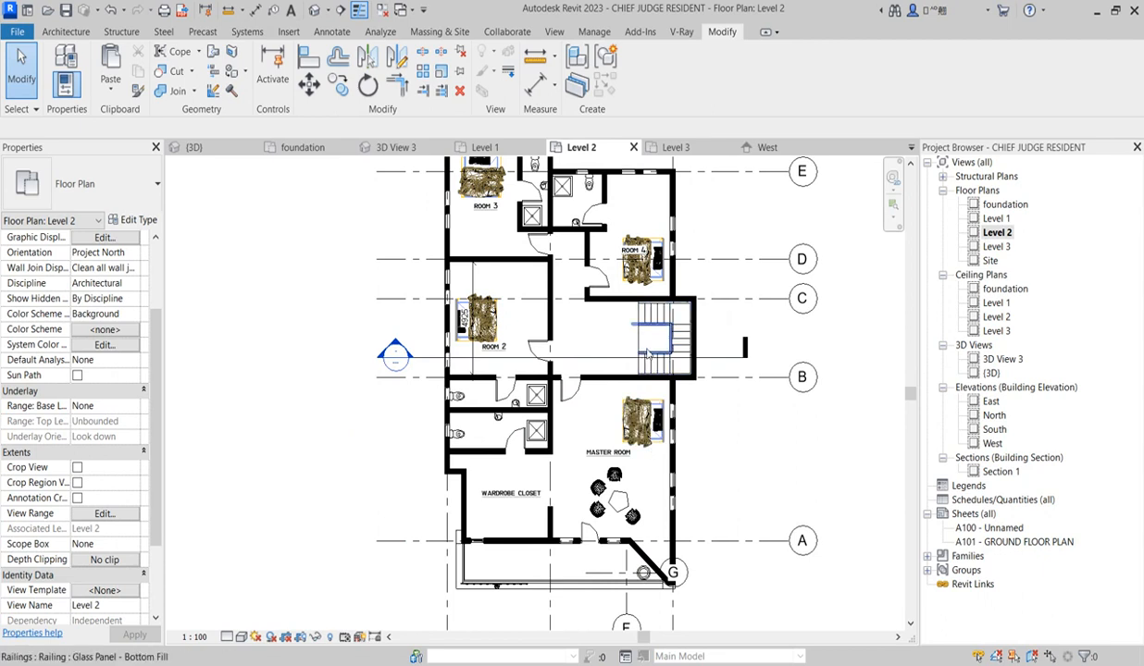
scroll(712, 339, "up", 1)
scroll(711, 339, "up", 2)
left_click(684, 335)
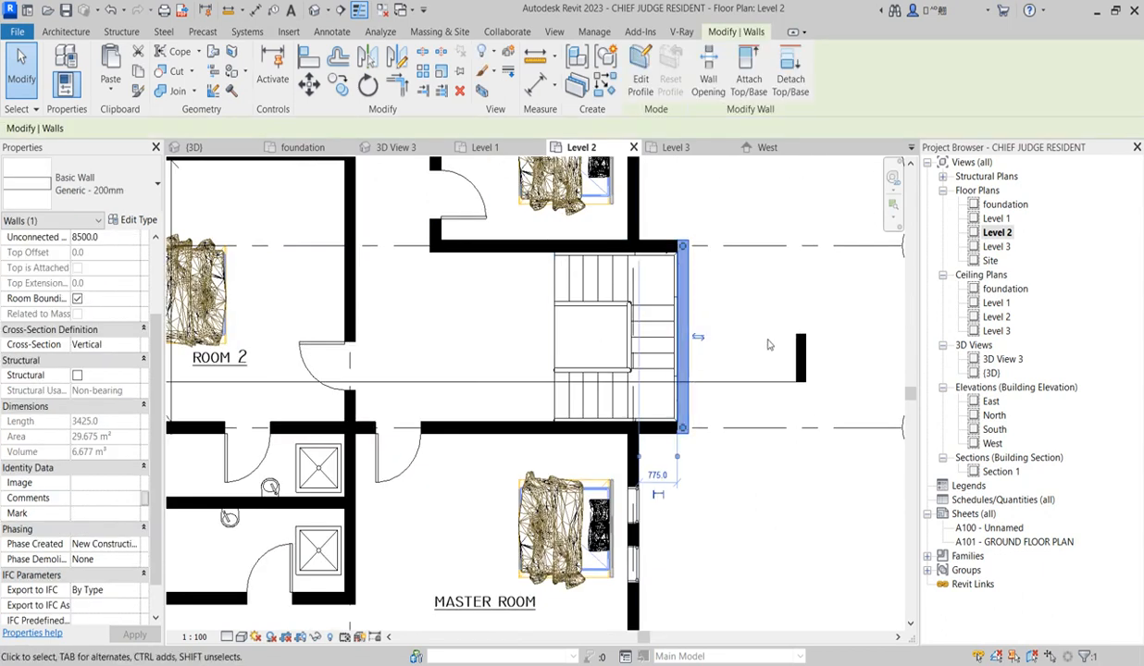
scroll(693, 305, "up", 2)
scroll(686, 331, "down", 2)
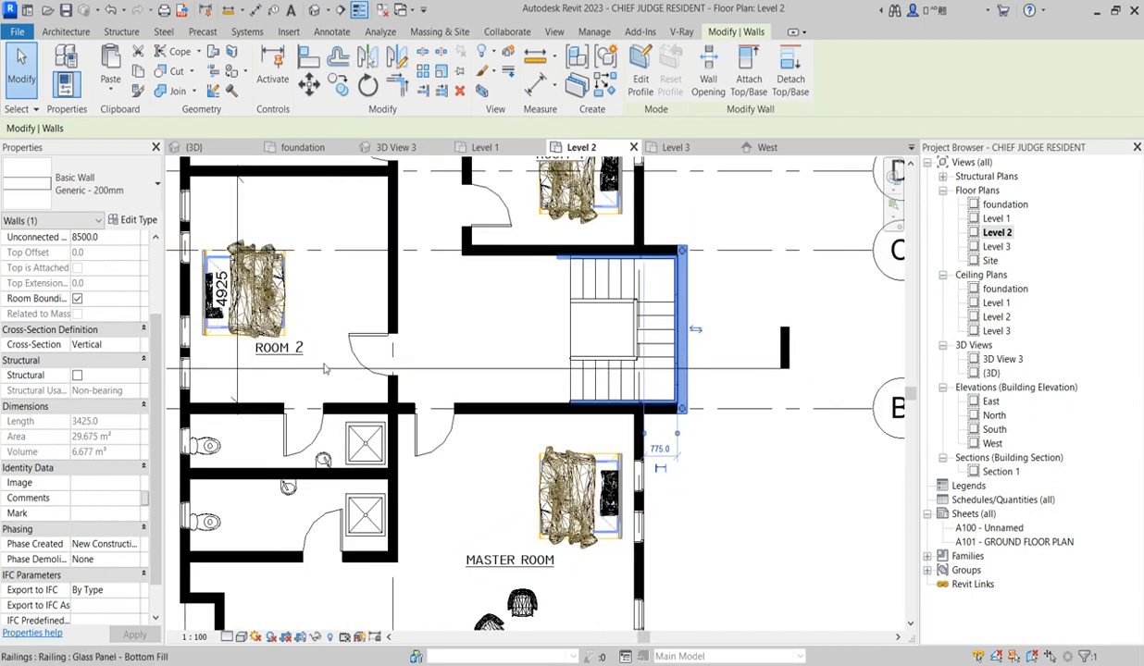
Step: Start an architectural wall and choose the Curtain Wall Storefront type
left_click(66, 31)
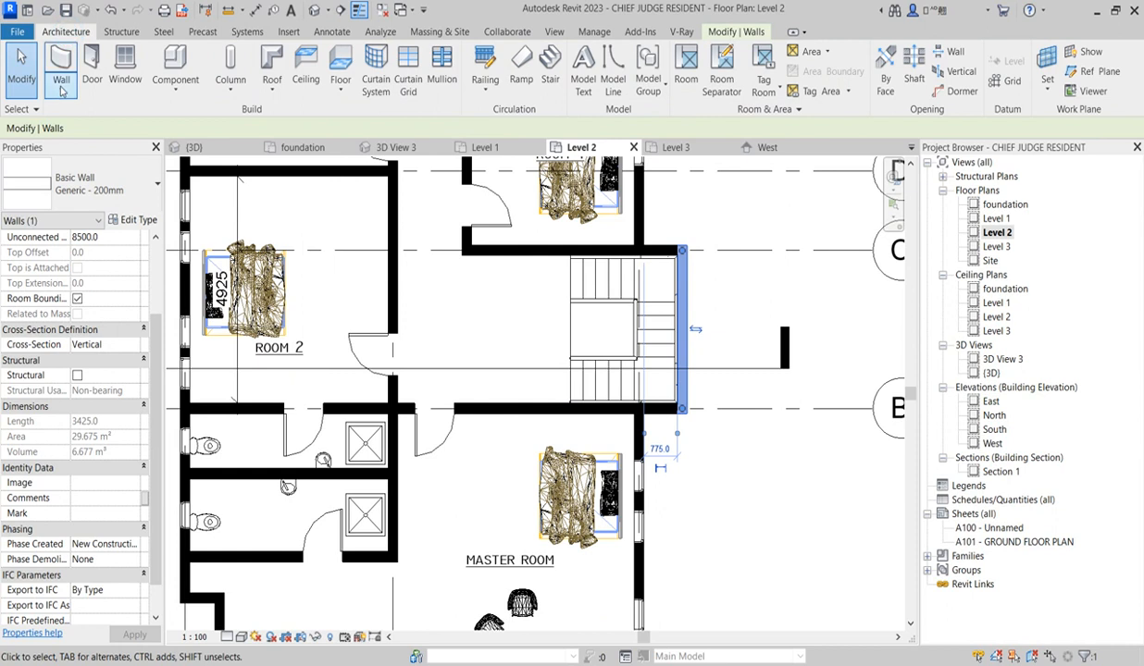
left_click(60, 89)
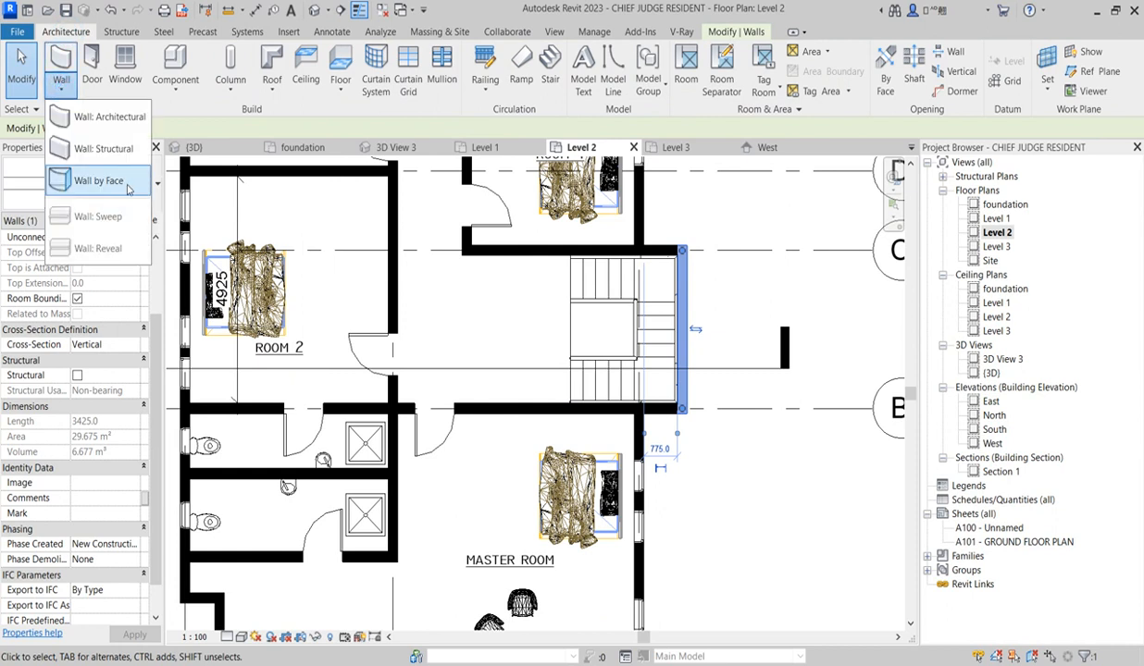
left_click(109, 116)
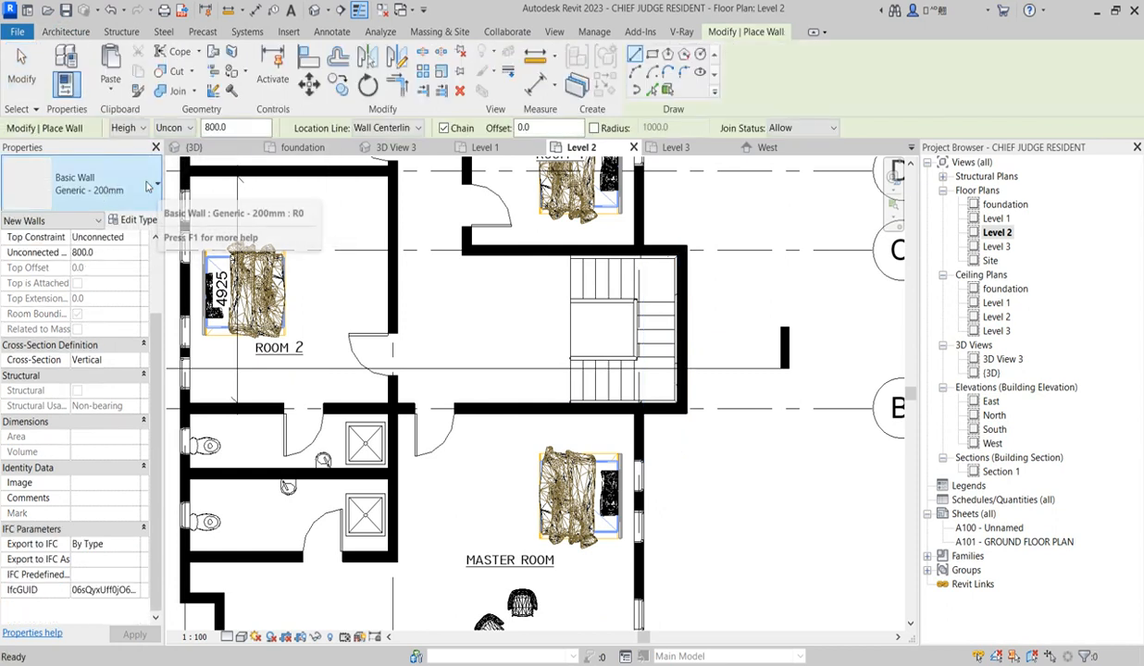
left_click(146, 187)
scroll(66, 490, "down", 3)
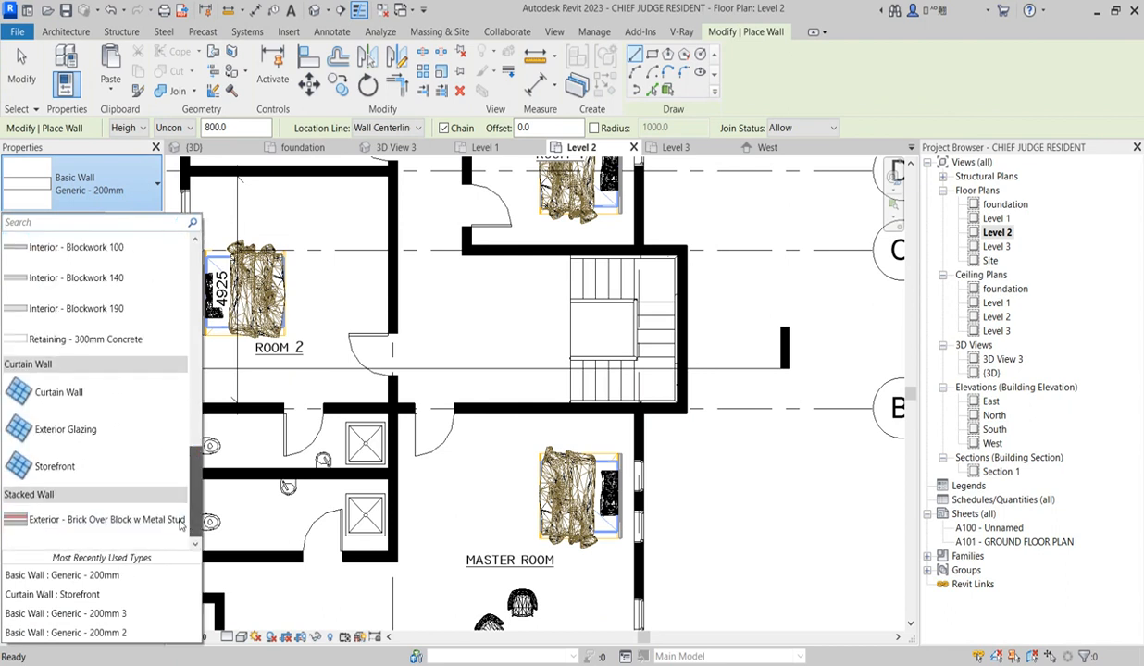
left_click(55, 466)
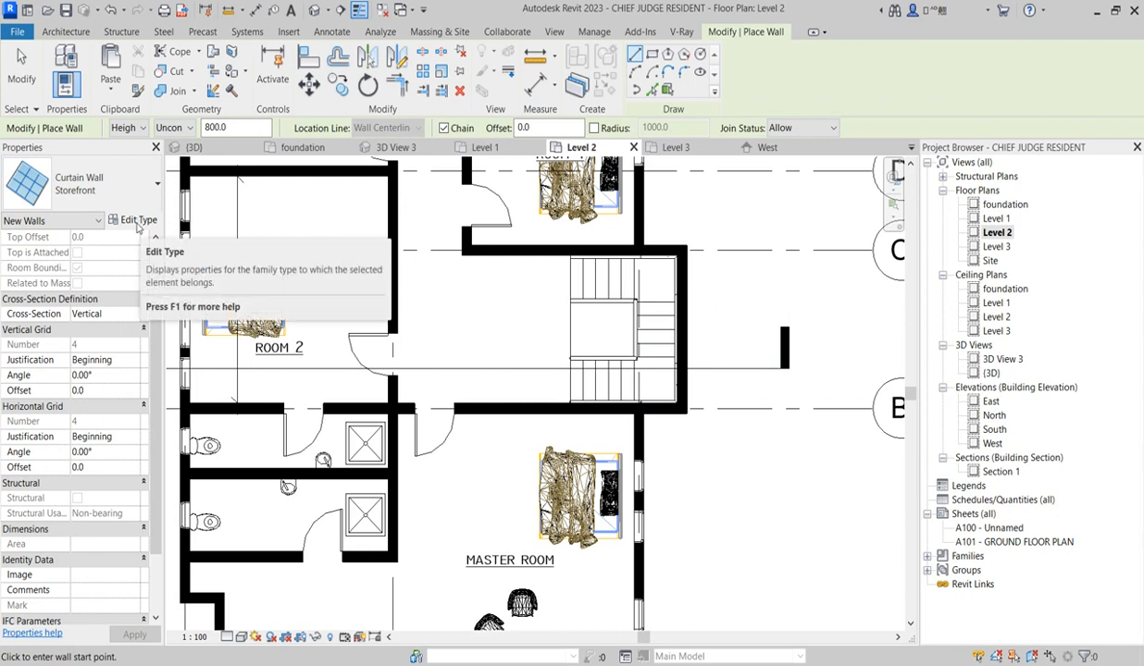
Step: Duplicate the Storefront curtain wall type under the name Storefront 2
left_click(137, 222)
left_click(540, 140)
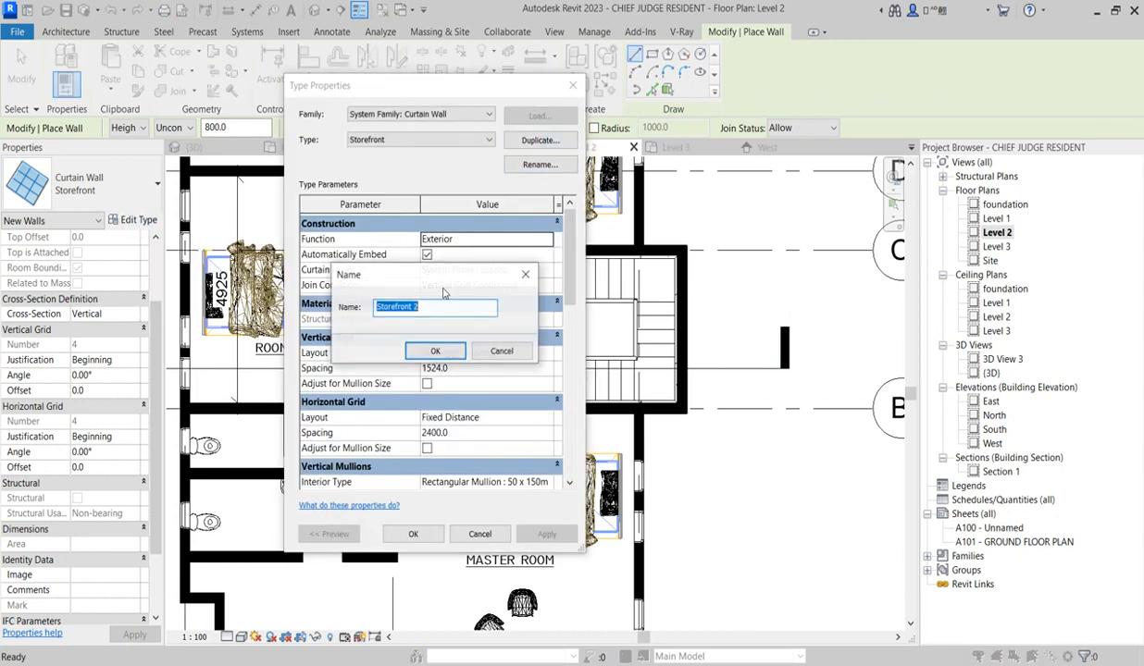
key("Return")
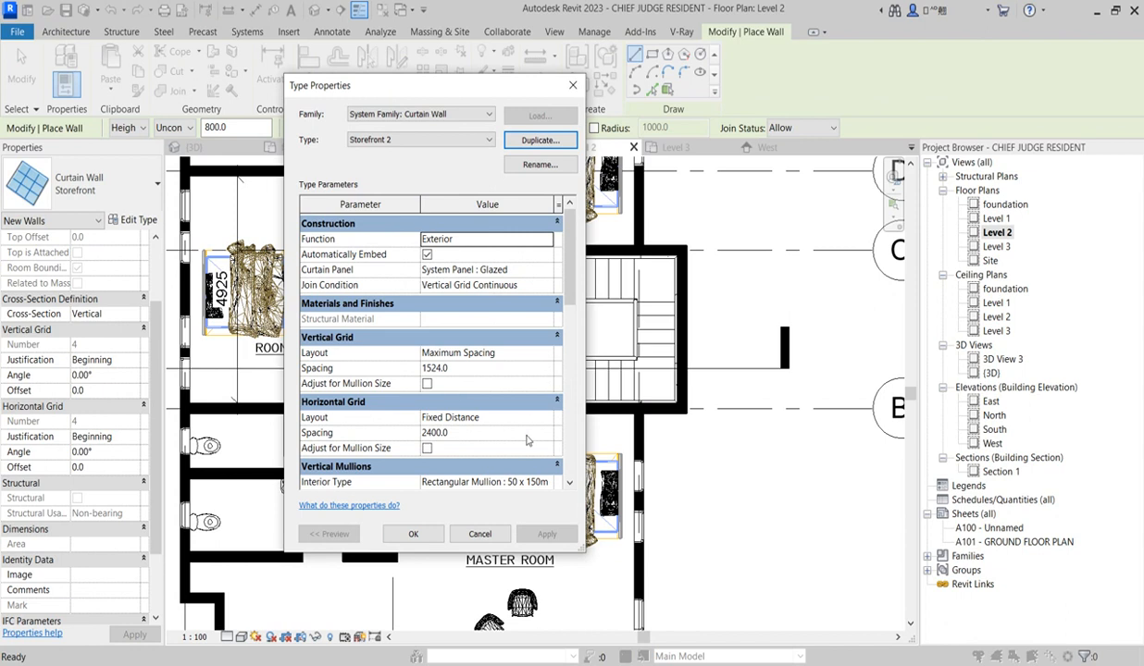
Step: Set the Storefront 2 vertical grid layout to Fixed Distance with a spacing of 3000
left_click(549, 434)
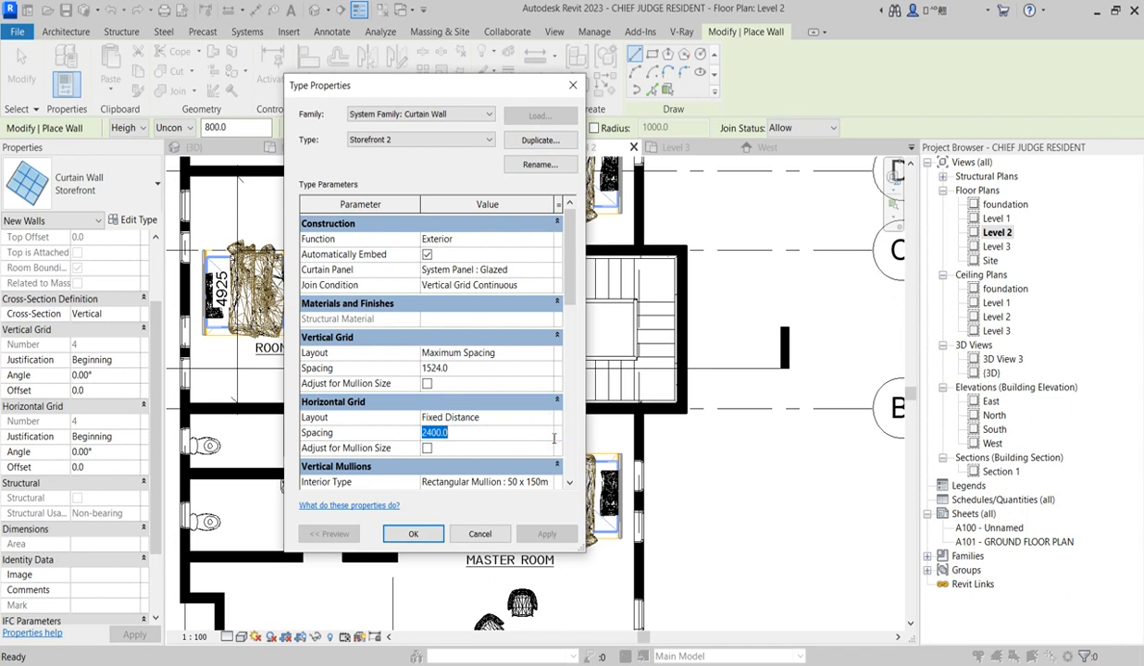
left_click(545, 355)
left_click(546, 352)
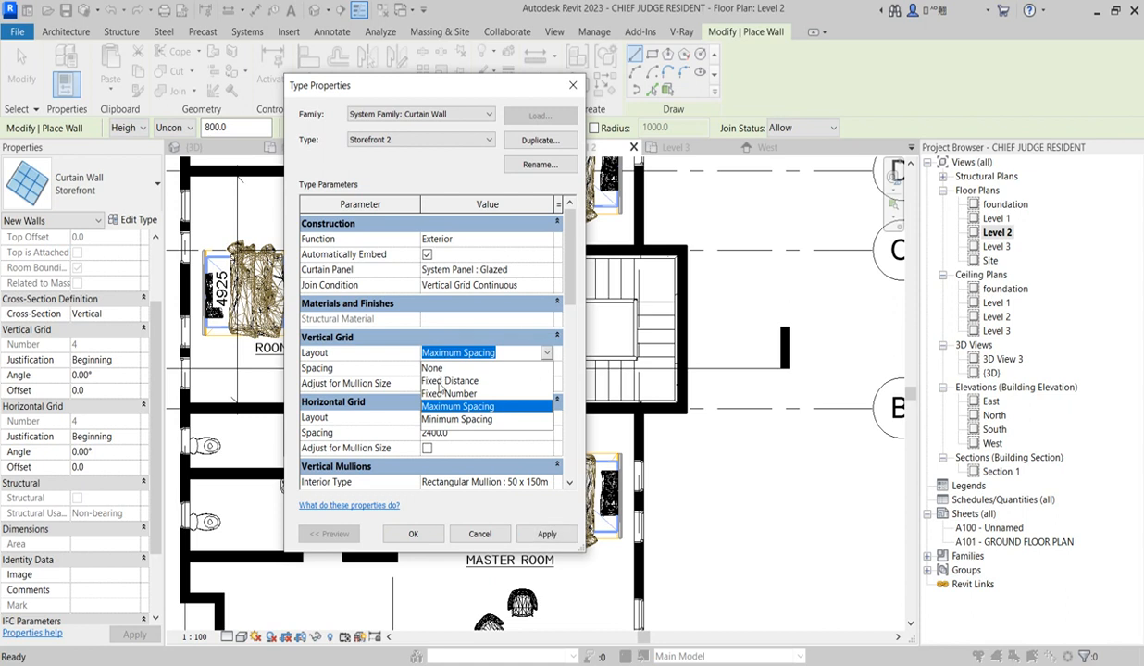
left_click(440, 381)
left_click(458, 369)
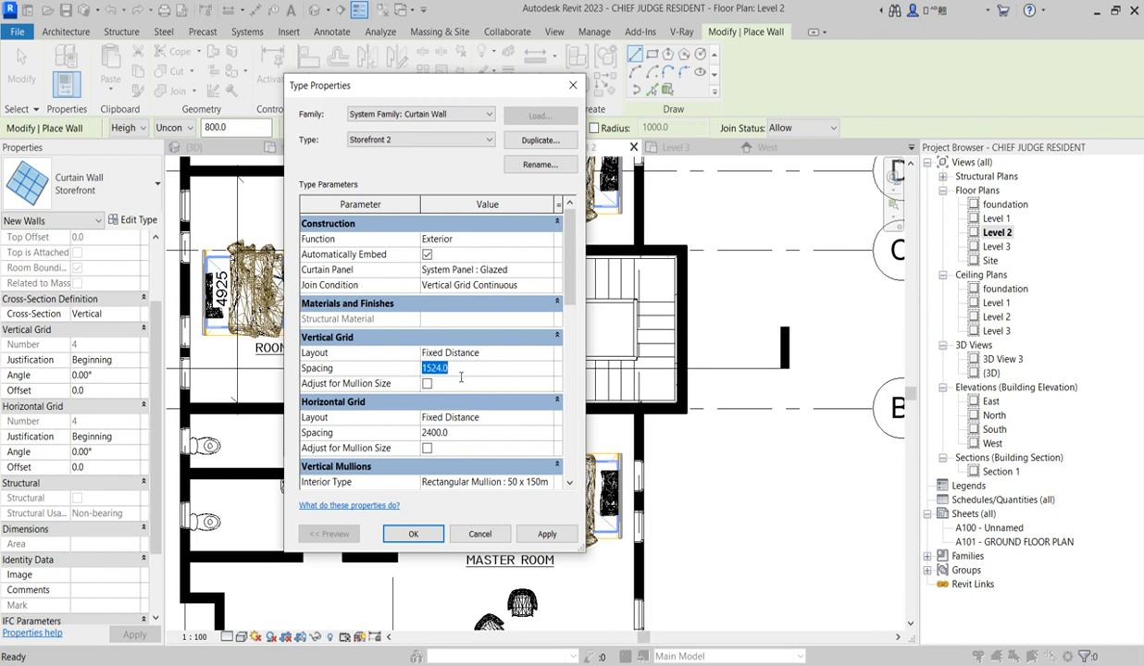
type("3000")
left_click(480, 448)
Step: Set the interior type of both the vertical and horizontal mullions of Storefront 2 to None and accept the type properties
scroll(446, 426, "down", 2)
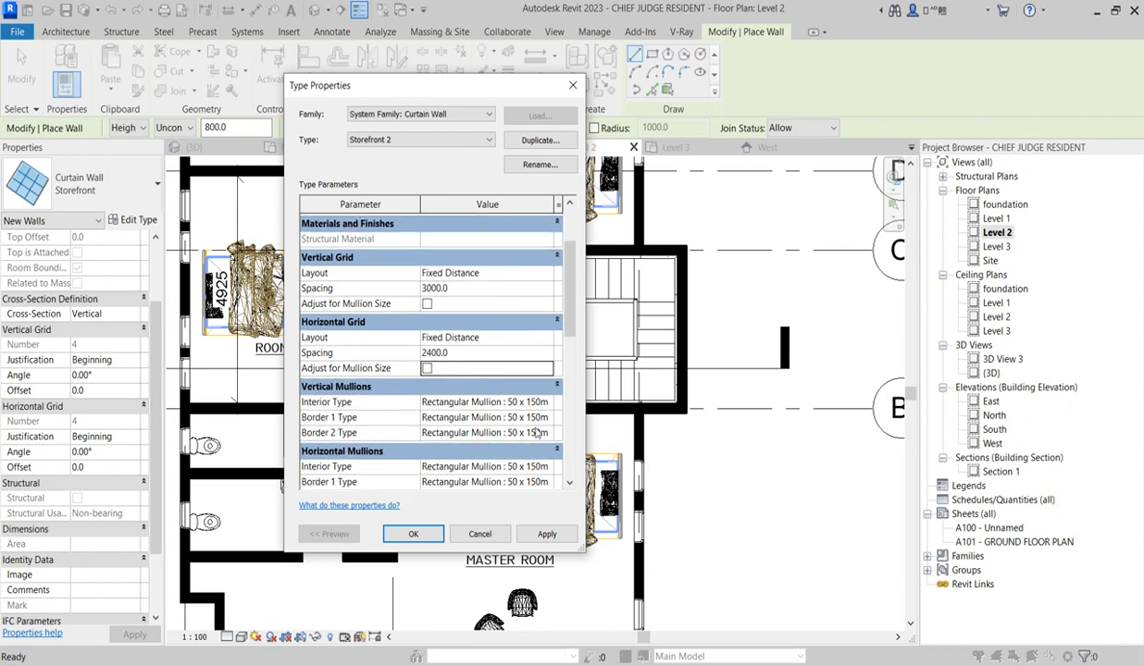
left_click(550, 402)
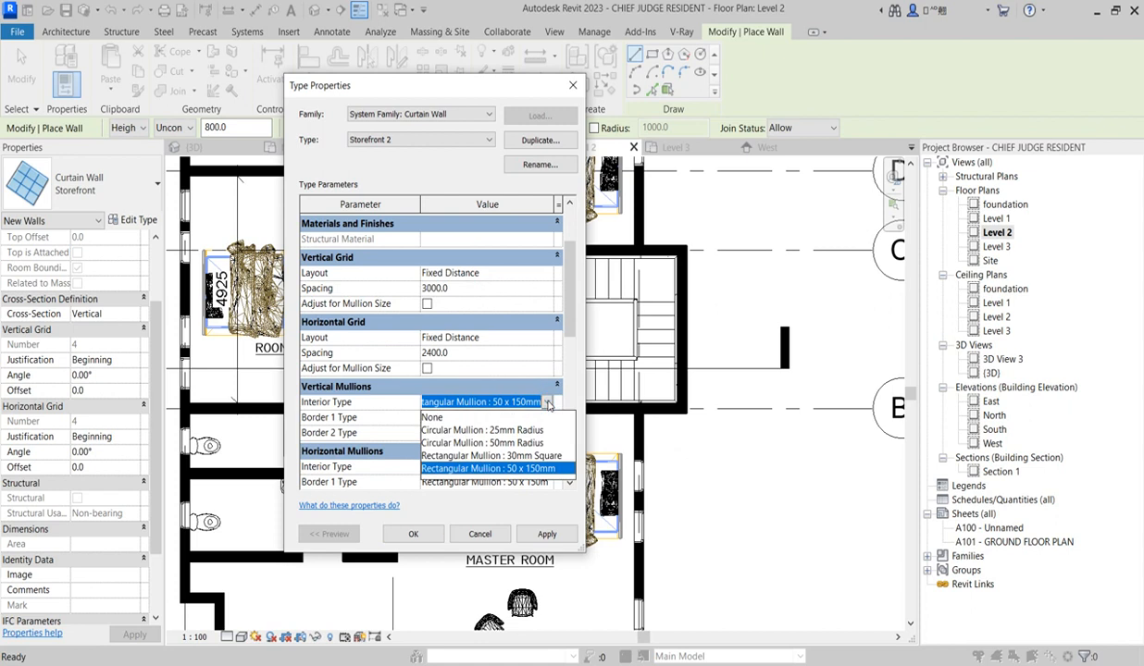
left_click(459, 417)
left_click(544, 467)
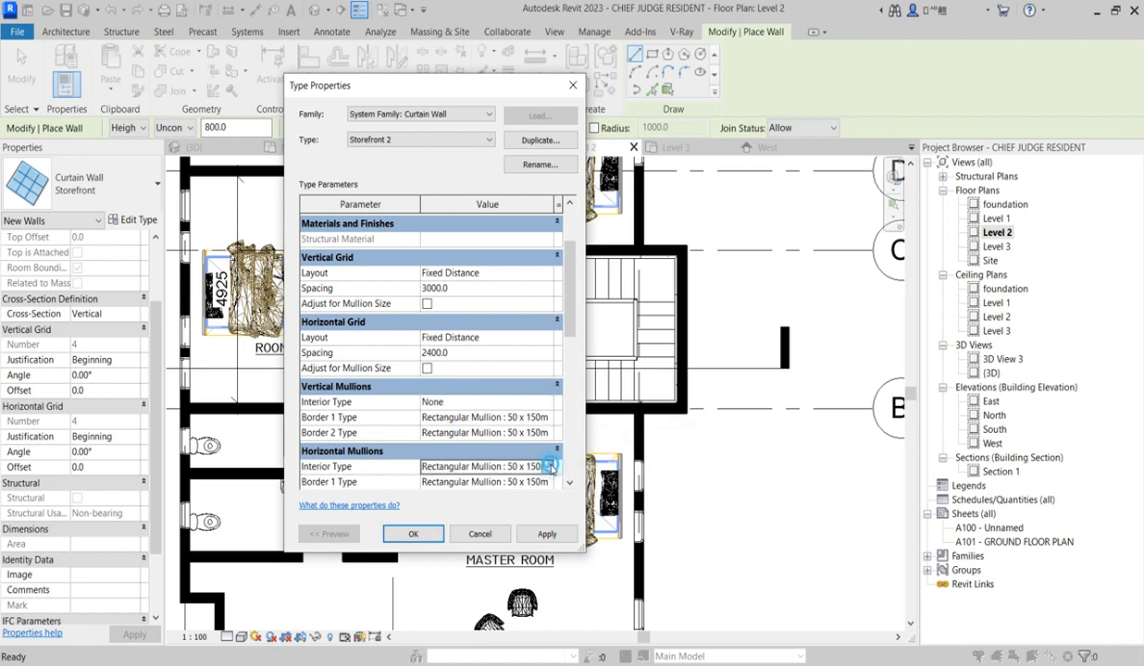
left_click(547, 467)
left_click(497, 483)
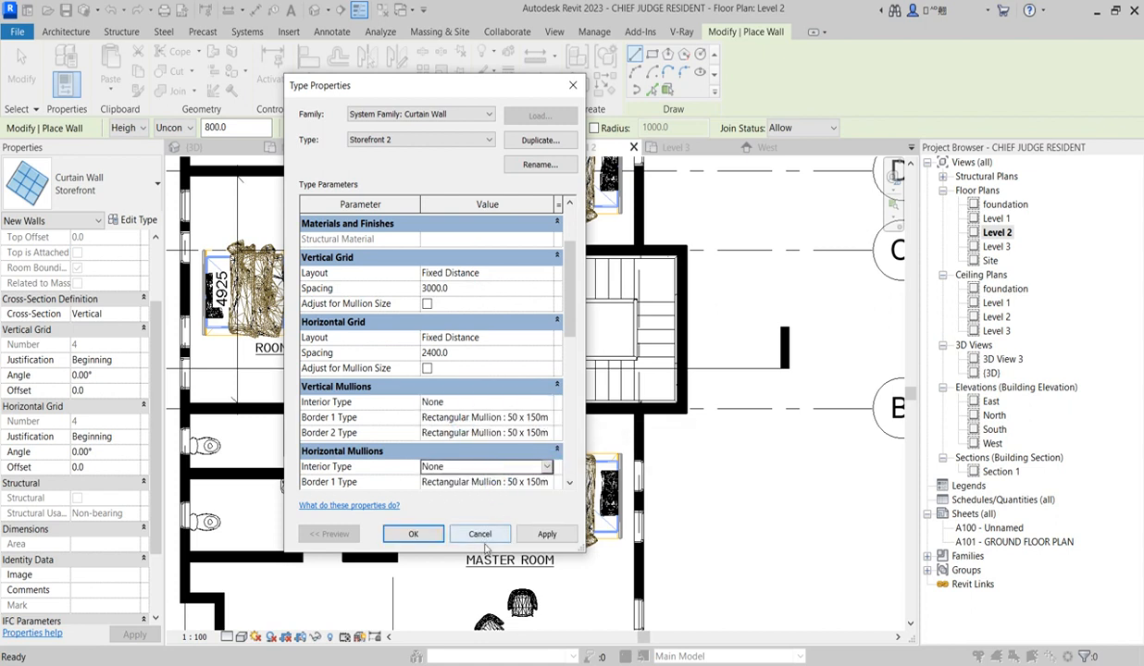
left_click(418, 534)
Step: Draw a 1300 mm long Storefront 2 curtain wall within the stairwell's outer wall, beside the stair landing
scroll(683, 295, "up", 1)
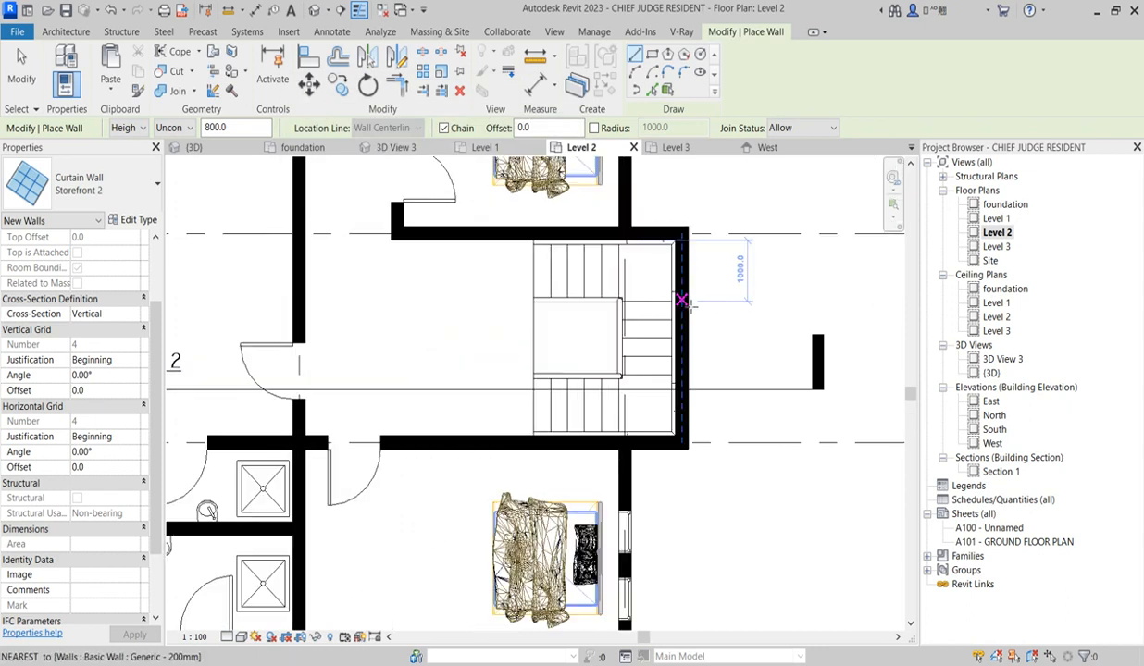
left_click(682, 294)
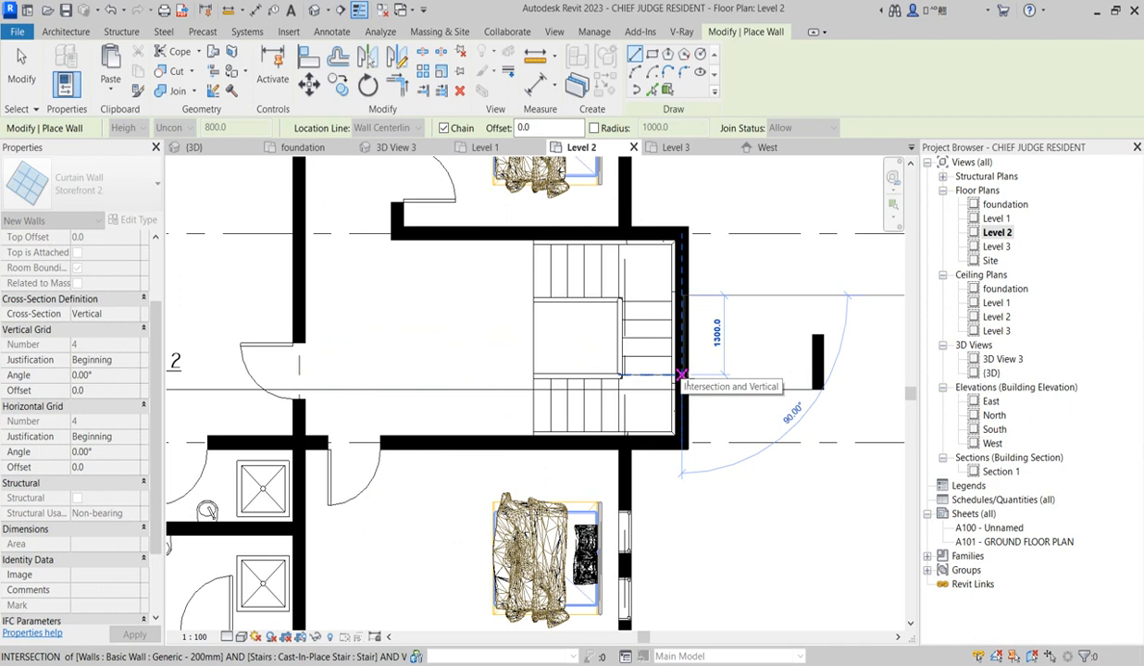
left_click(680, 377)
key("Escape")
right_click(723, 321)
left_click(759, 324)
right_click(751, 319)
left_click(788, 322)
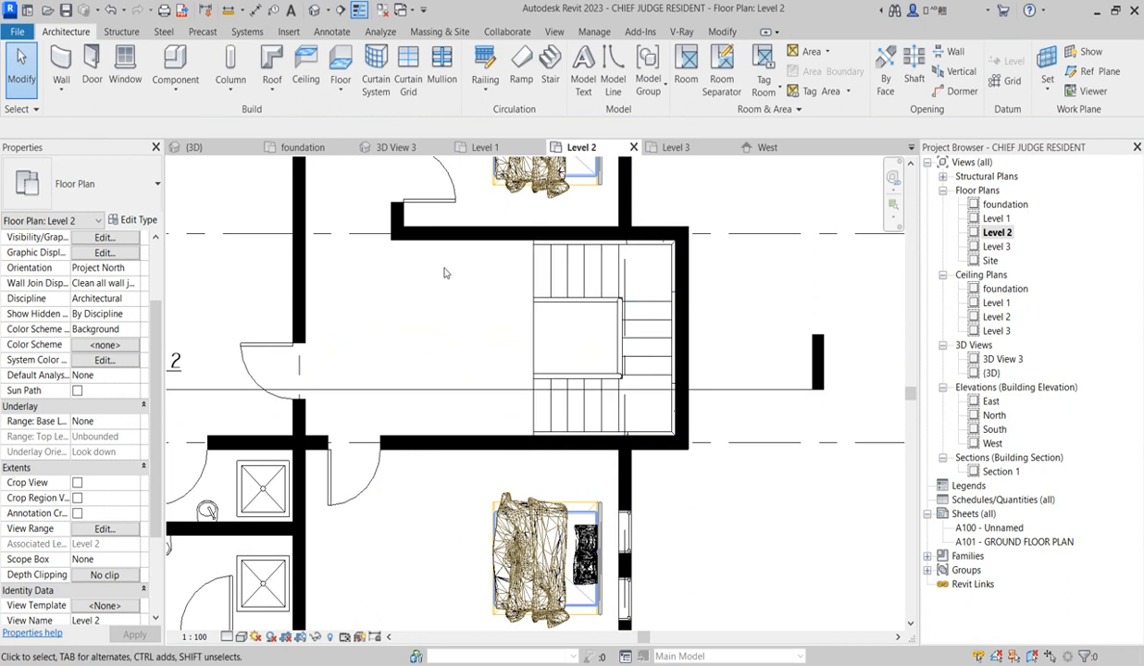
left_click(551, 273)
left_click_drag(696, 374, 745, 305)
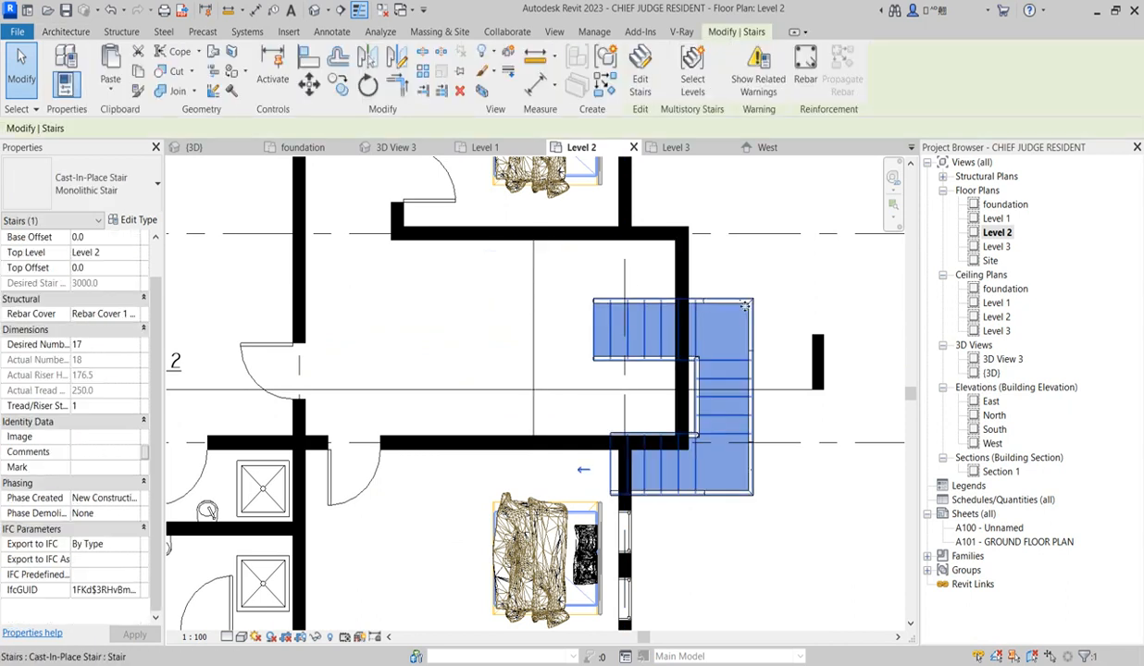
key("ctrl+z")
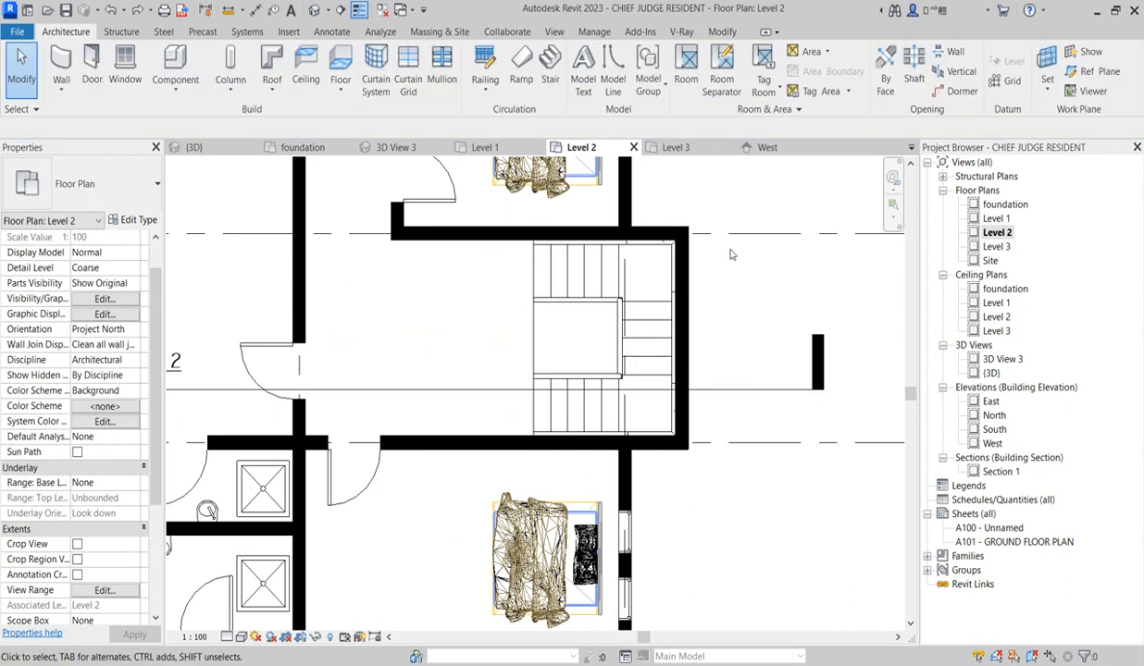
mouse_move(490, 260)
left_mouse_down()
mouse_move(607, 355)
mouse_move(710, 399)
mouse_move(729, 372)
mouse_move(733, 398)
mouse_move(485, 253)
left_mouse_up()
left_click(476, 239)
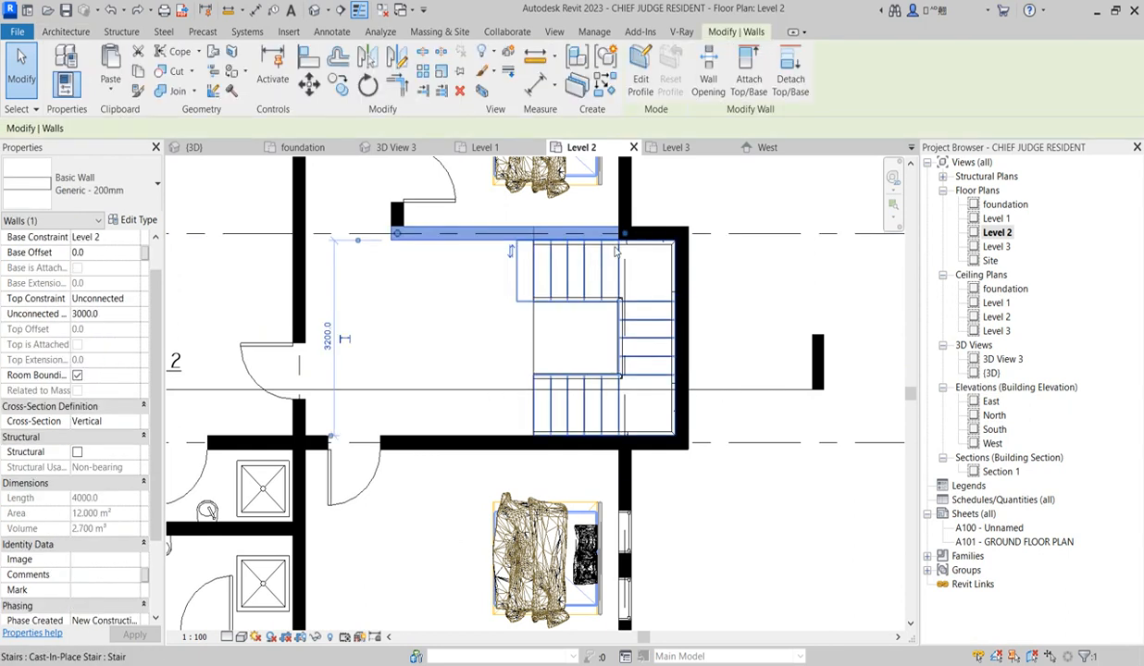
left_click_drag(644, 200, 699, 401)
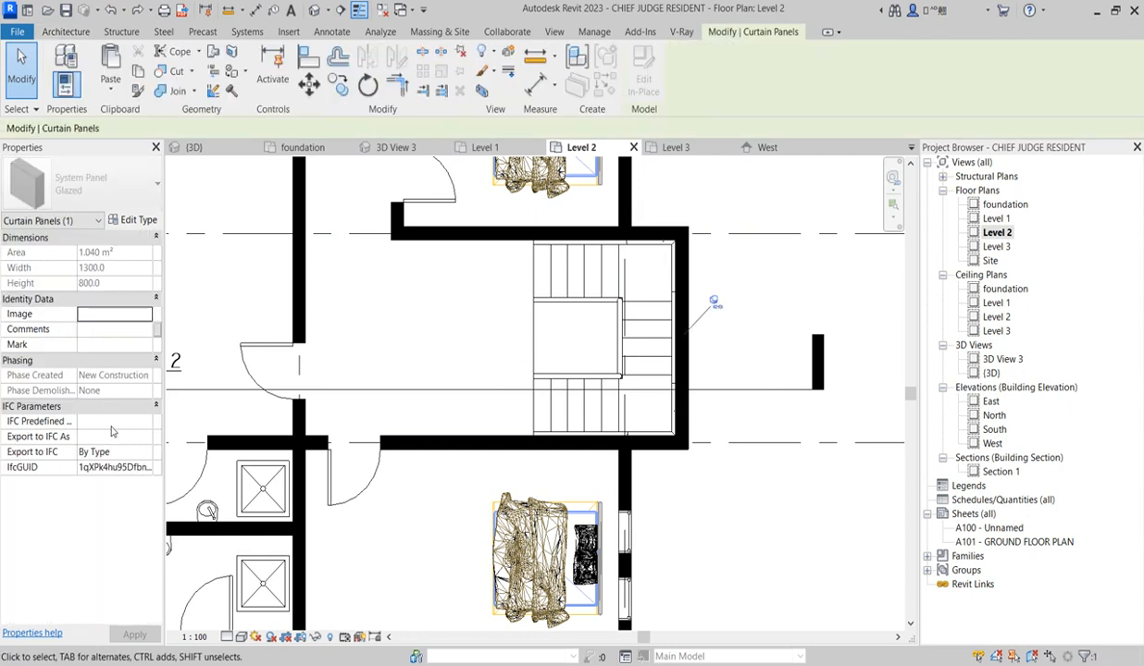
left_click(746, 359)
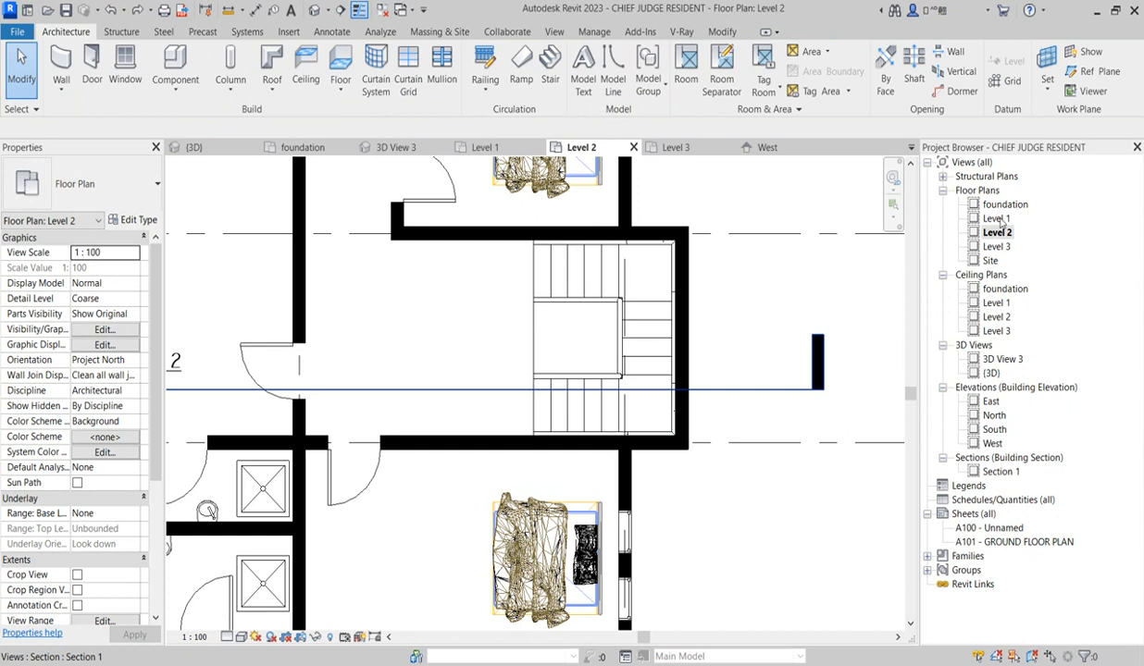
Step: Open the {3D} view and set the base constraint of the stairwell's Storefront 2 curtain wall to Level 1
double_click(990, 373)
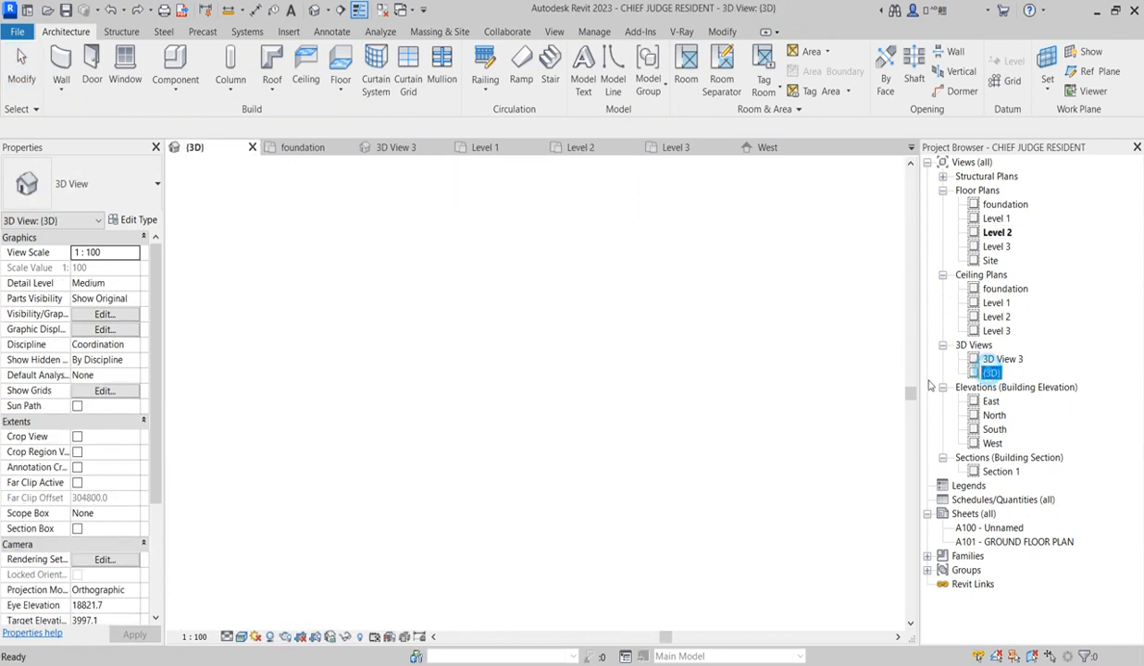
scroll(610, 412, "up", 4)
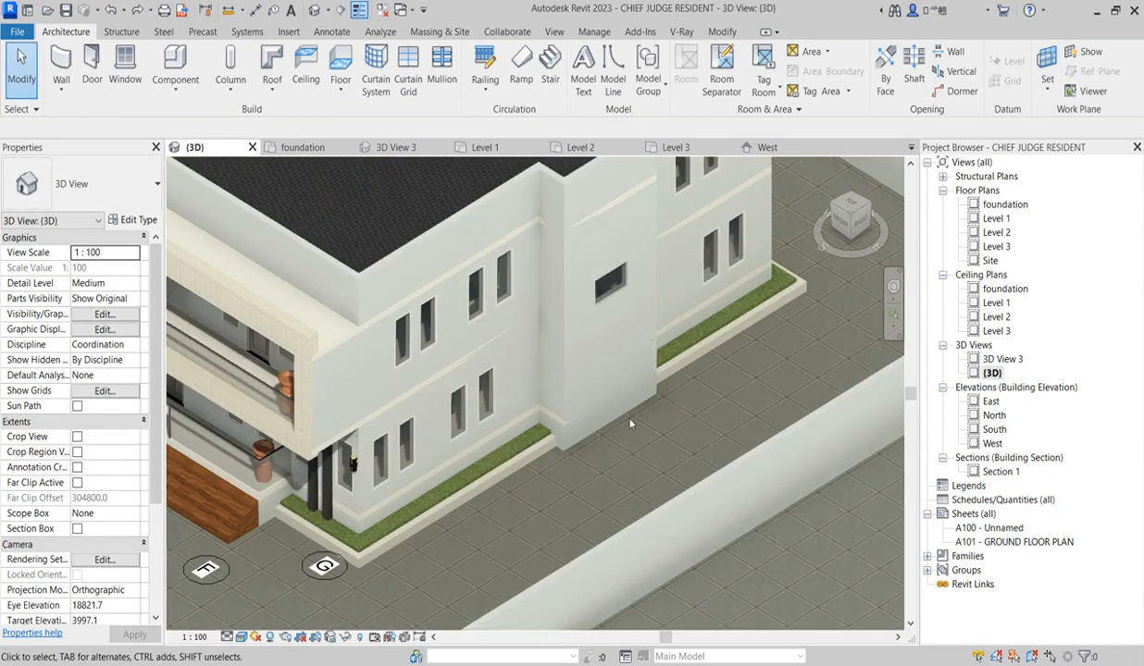
left_click(603, 285)
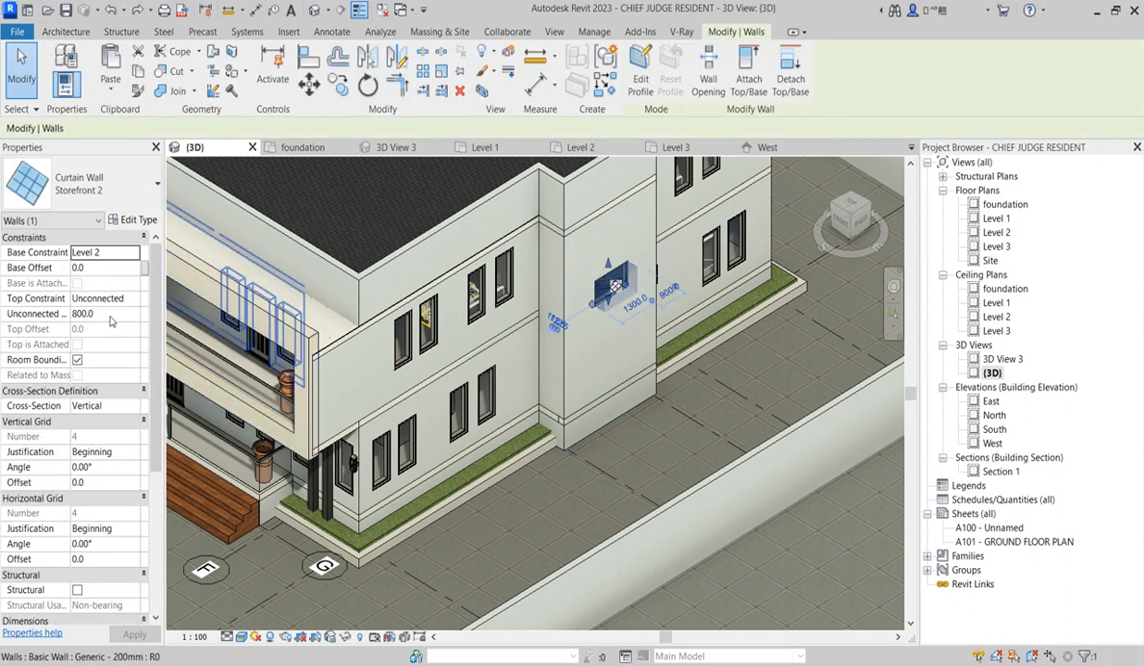
left_click(134, 253)
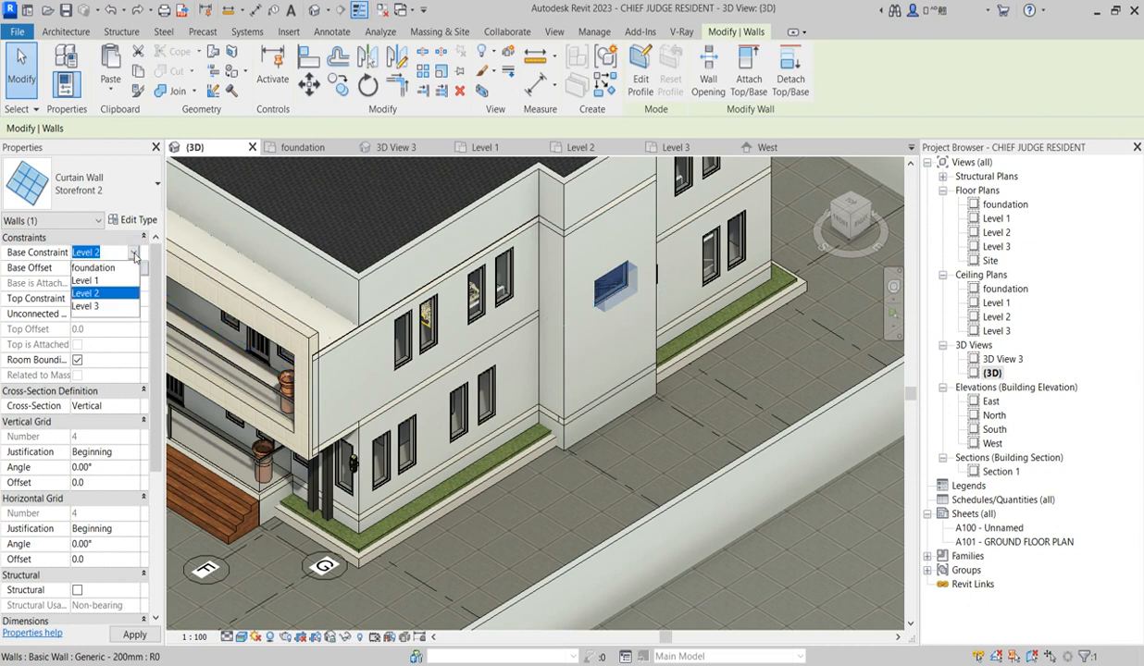
left_click(94, 280)
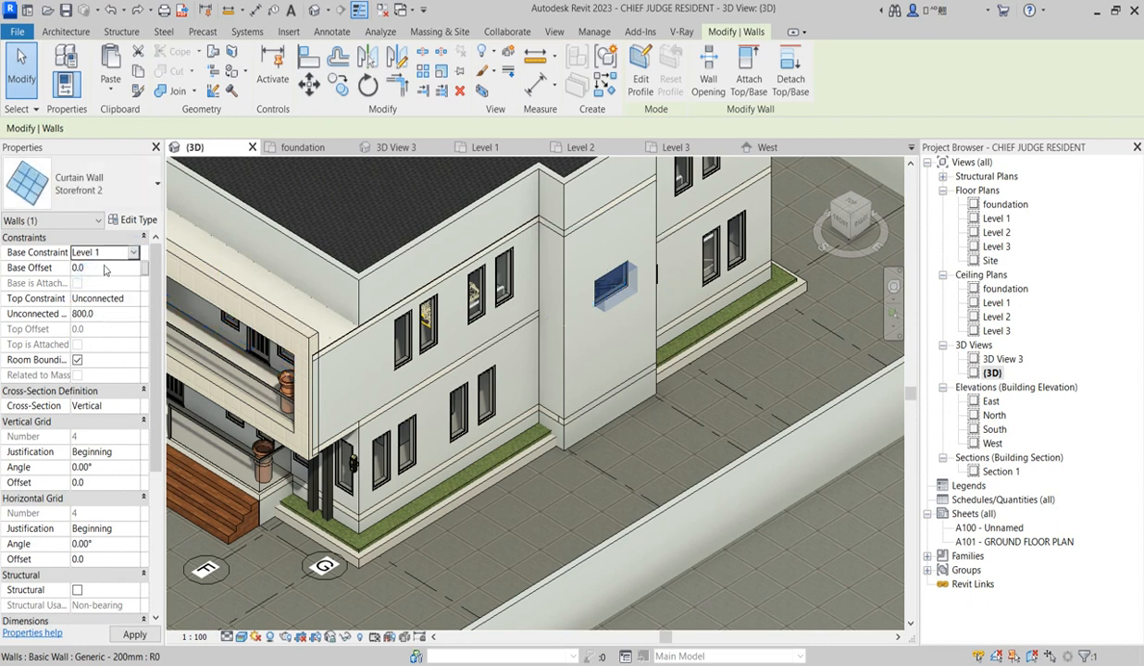
left_click(110, 272)
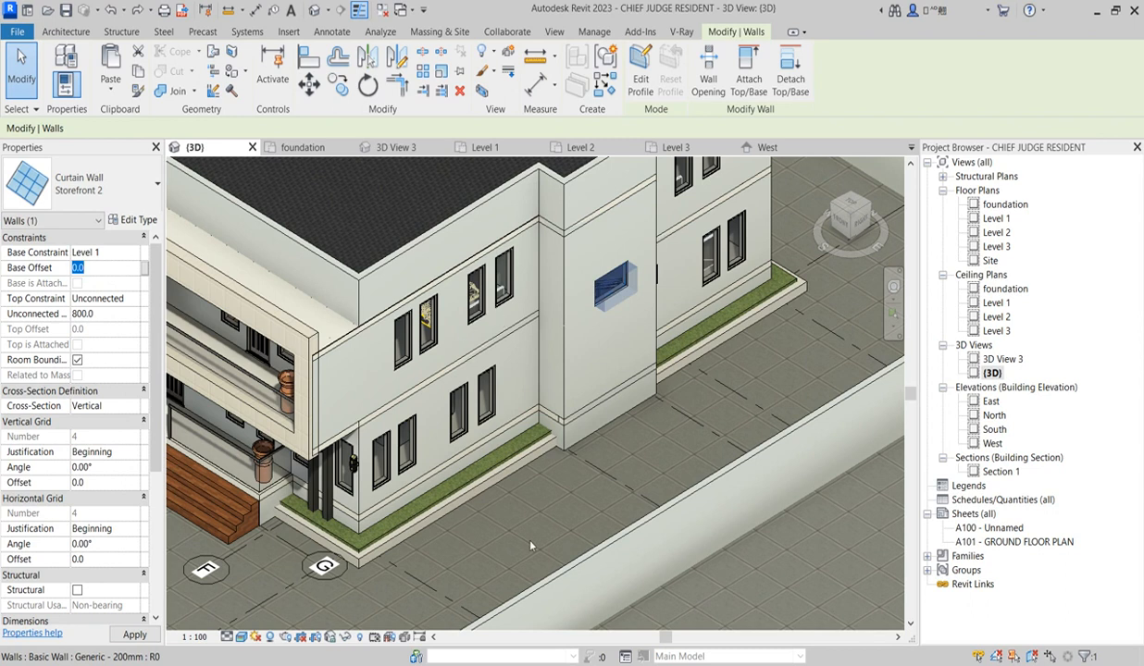
left_click(639, 439)
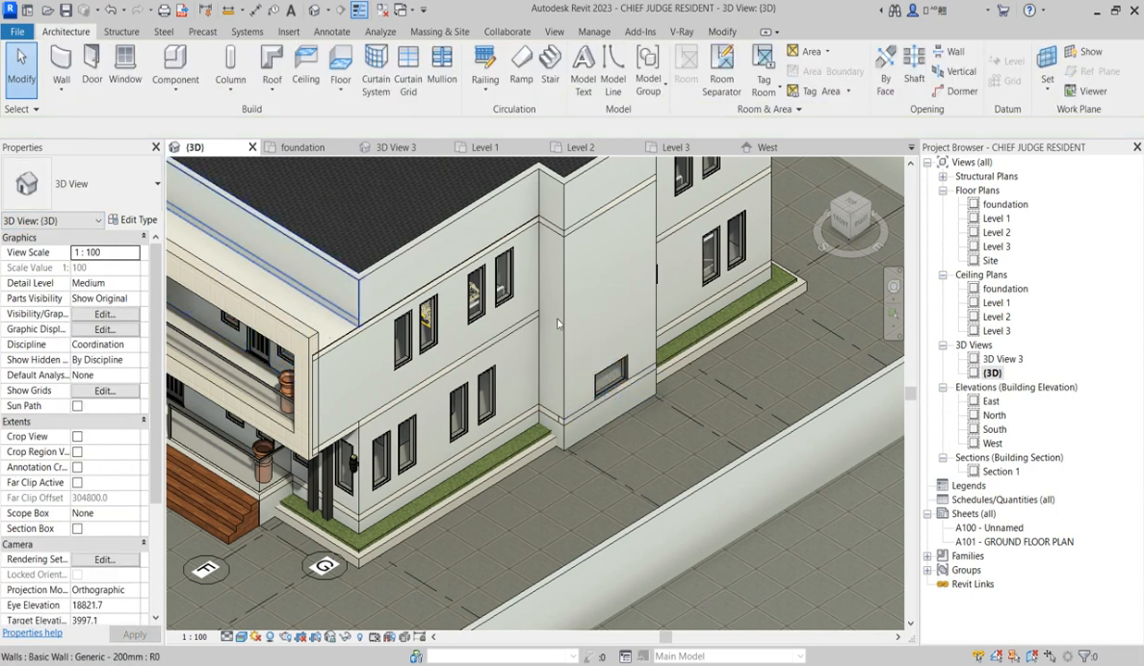
Step: Set the base offset of the stairwell curtain wall to 700
left_click(624, 371)
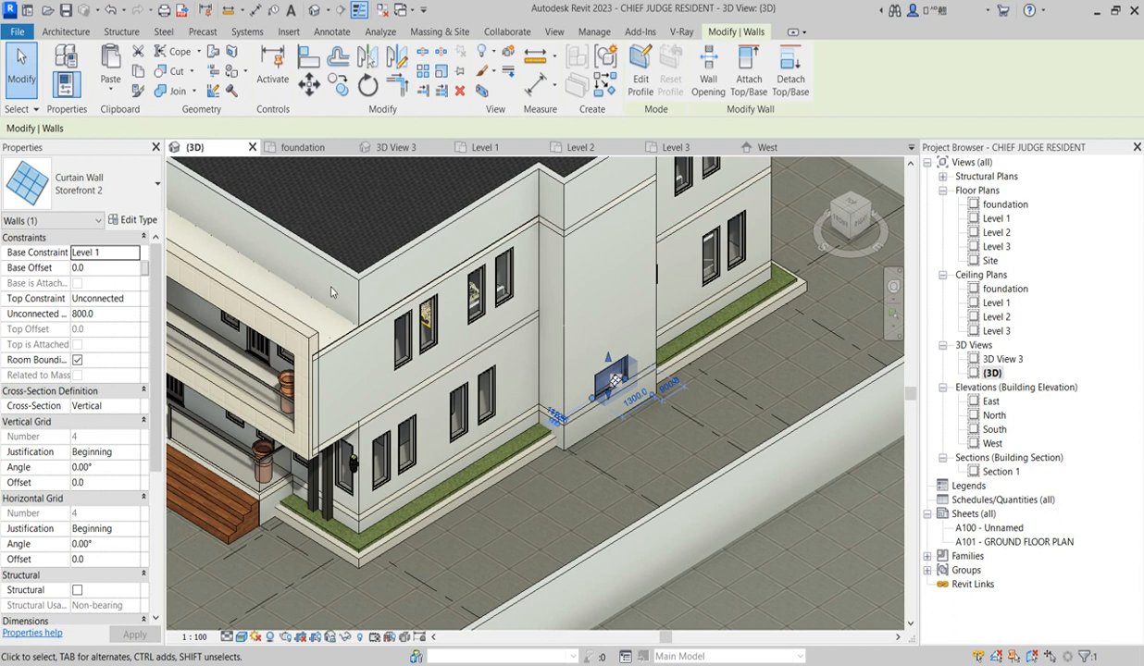
left_click(120, 270)
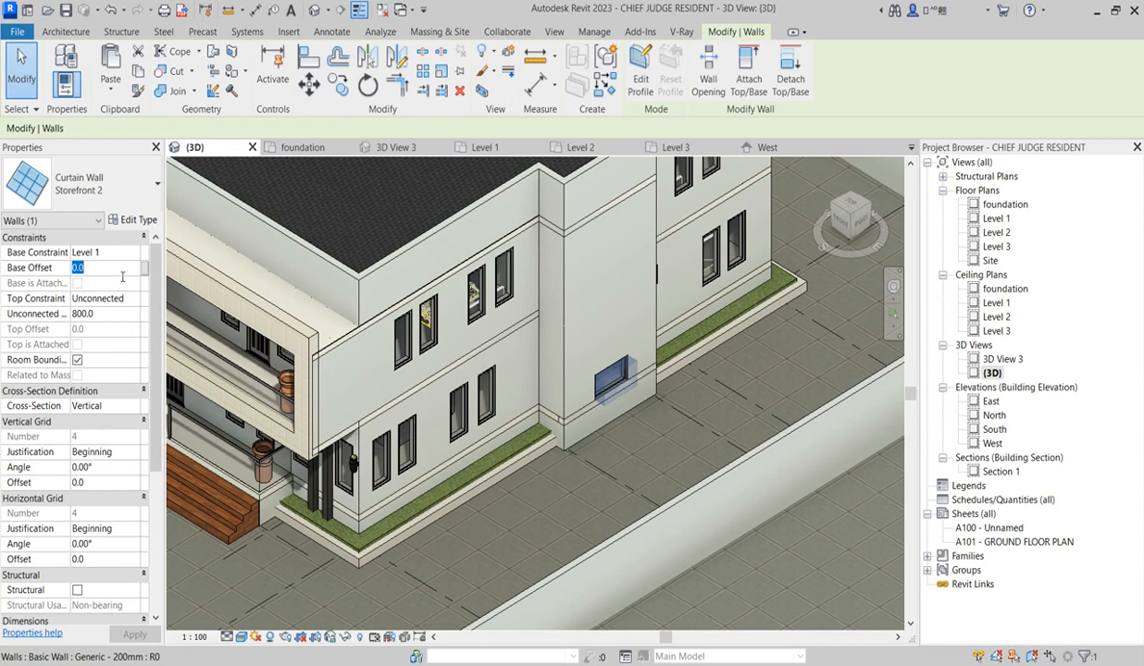
type("70")
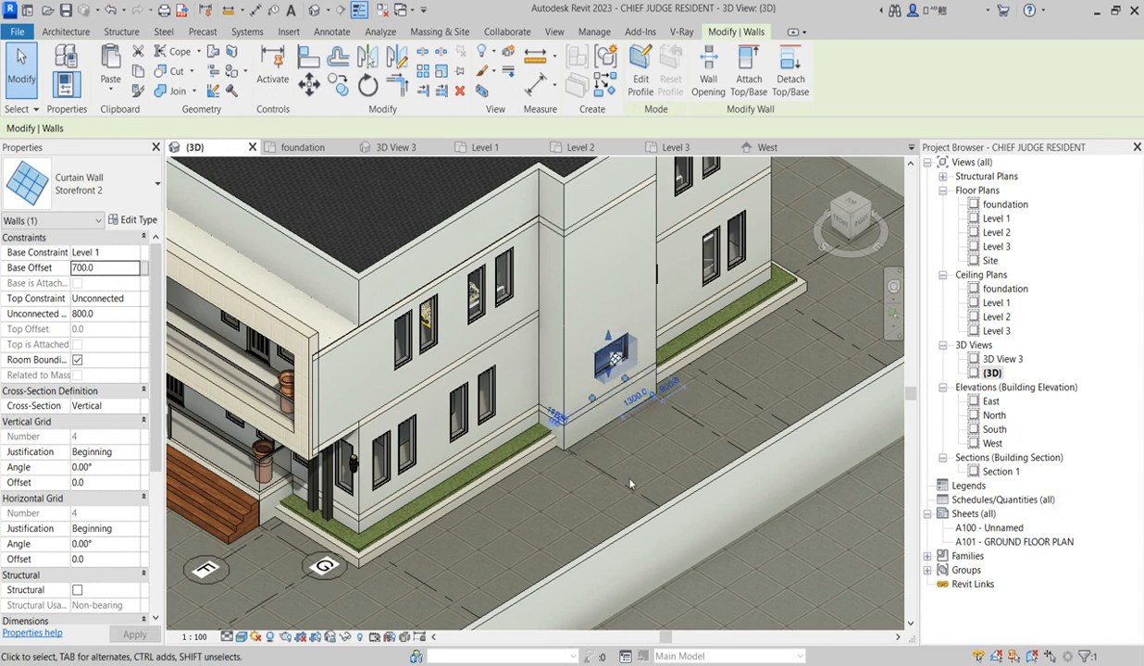
Step: Set the unconnected height of the stairwell curtain wall to 4200
left_click(121, 315)
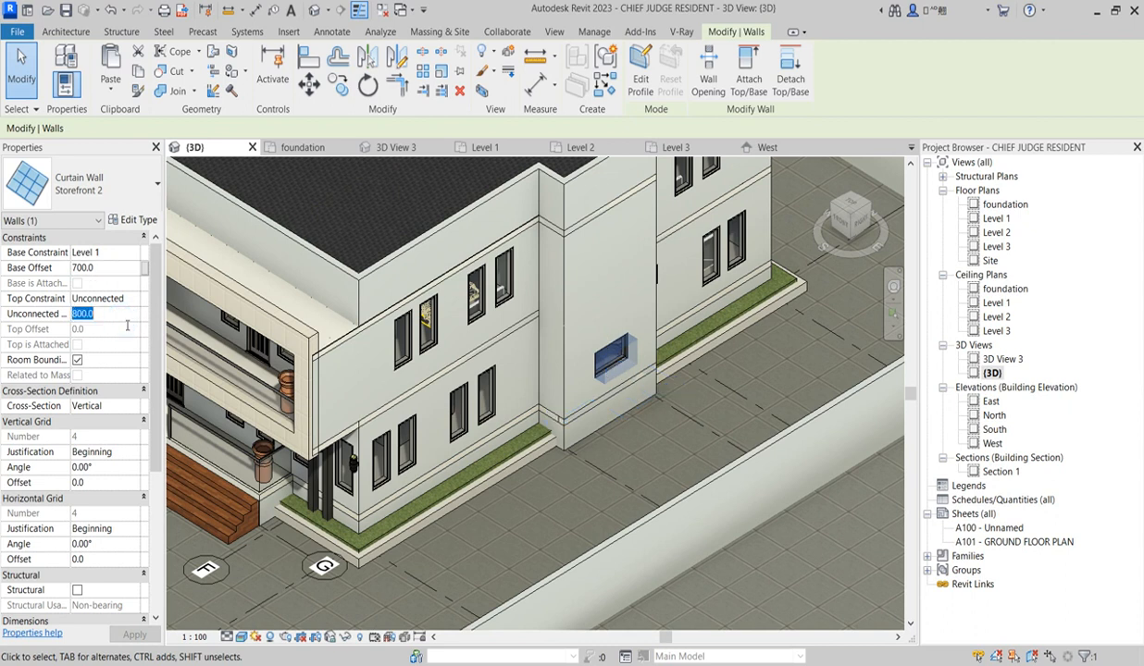
type("35")
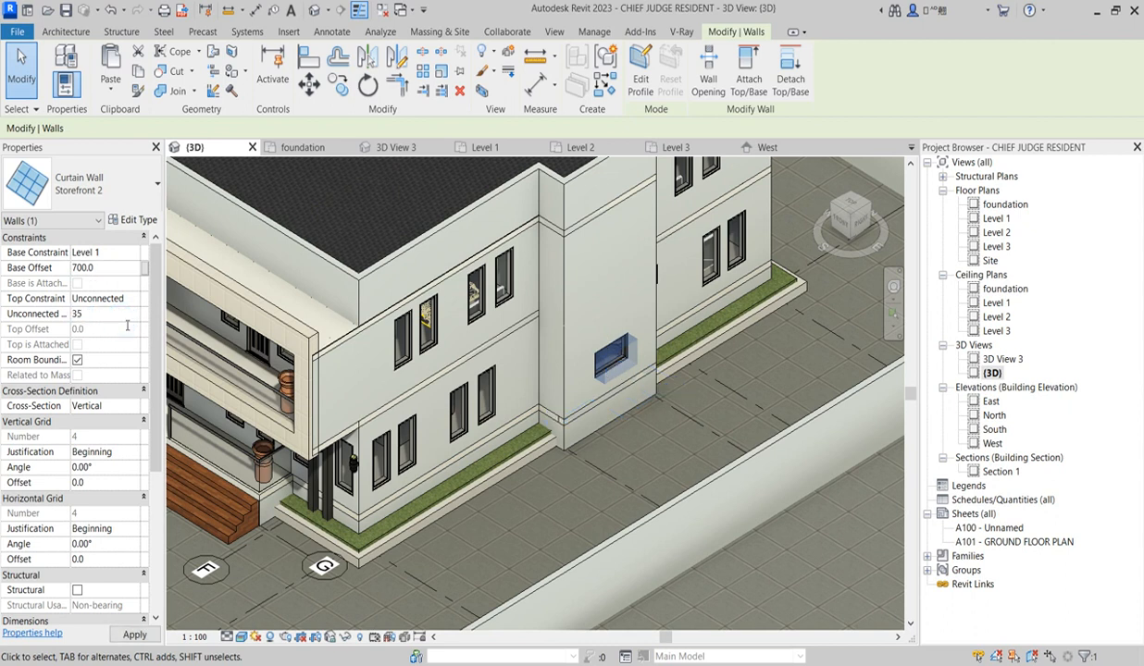
type("00")
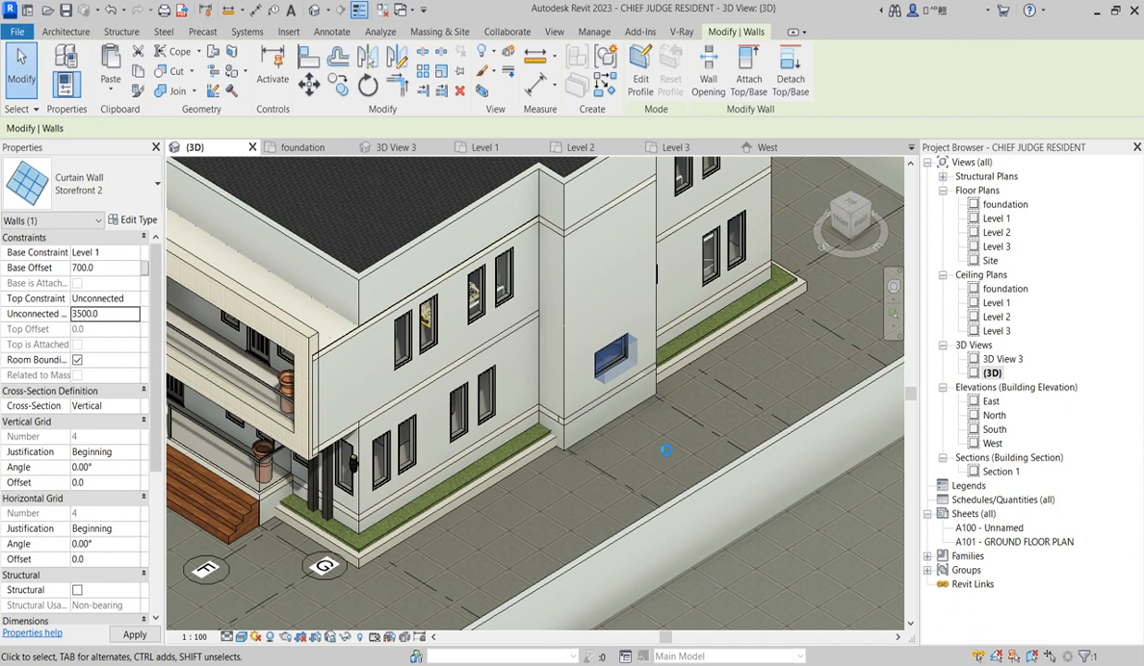
double_click(127, 319)
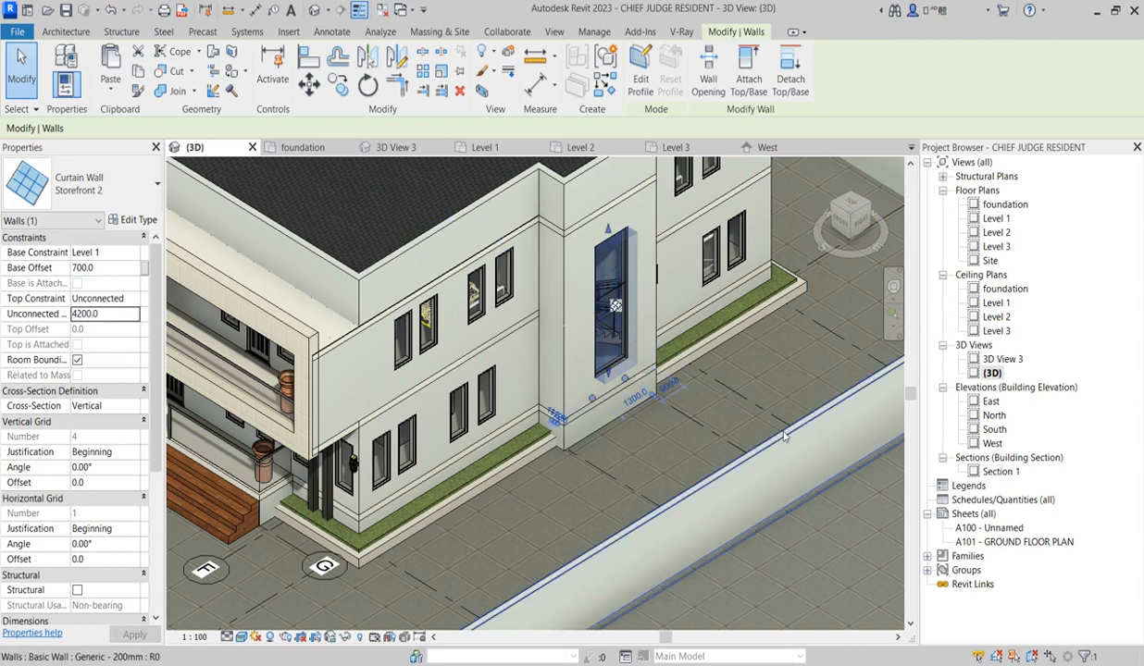
left_click(771, 389)
Step: Examine the stairwell curtain wall and the surrounding facade up close and from a distance in 3D
scroll(626, 389, "up", 5)
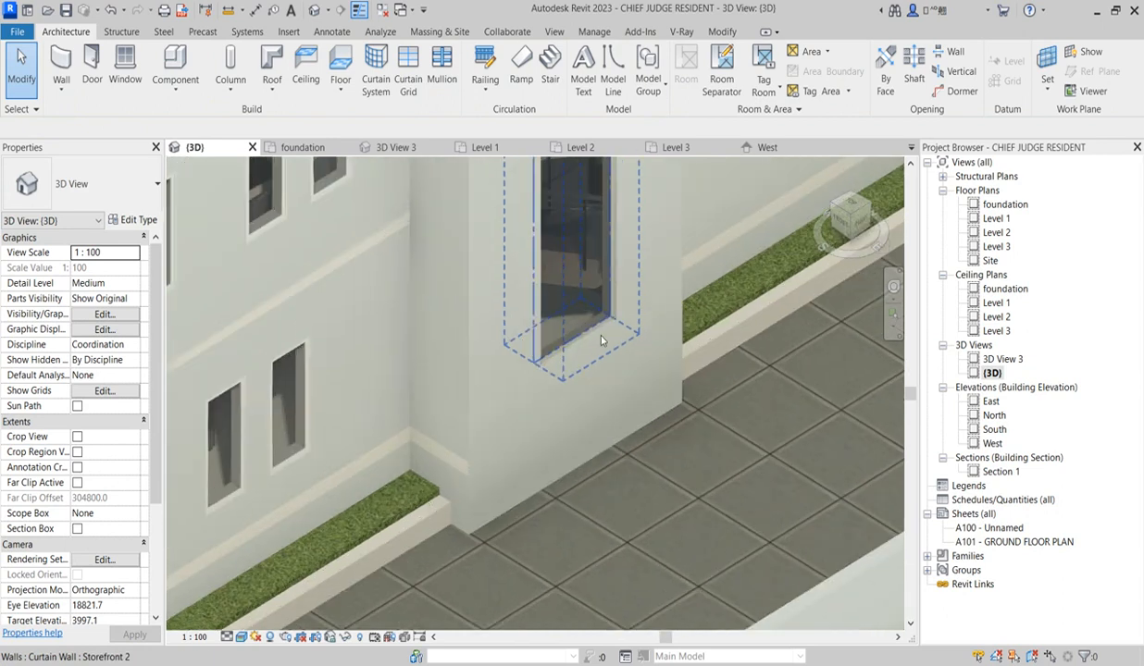
scroll(583, 296, "down", 5)
scroll(573, 373, "up", 5)
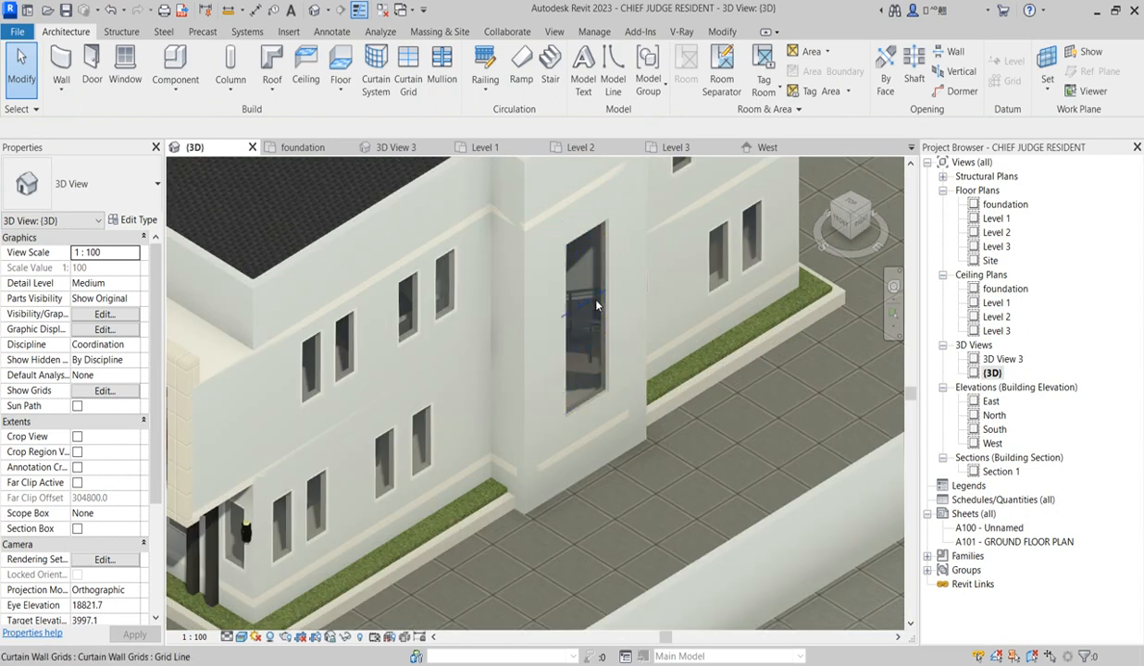
scroll(593, 239, "down", 2)
scroll(583, 305, "up", 5)
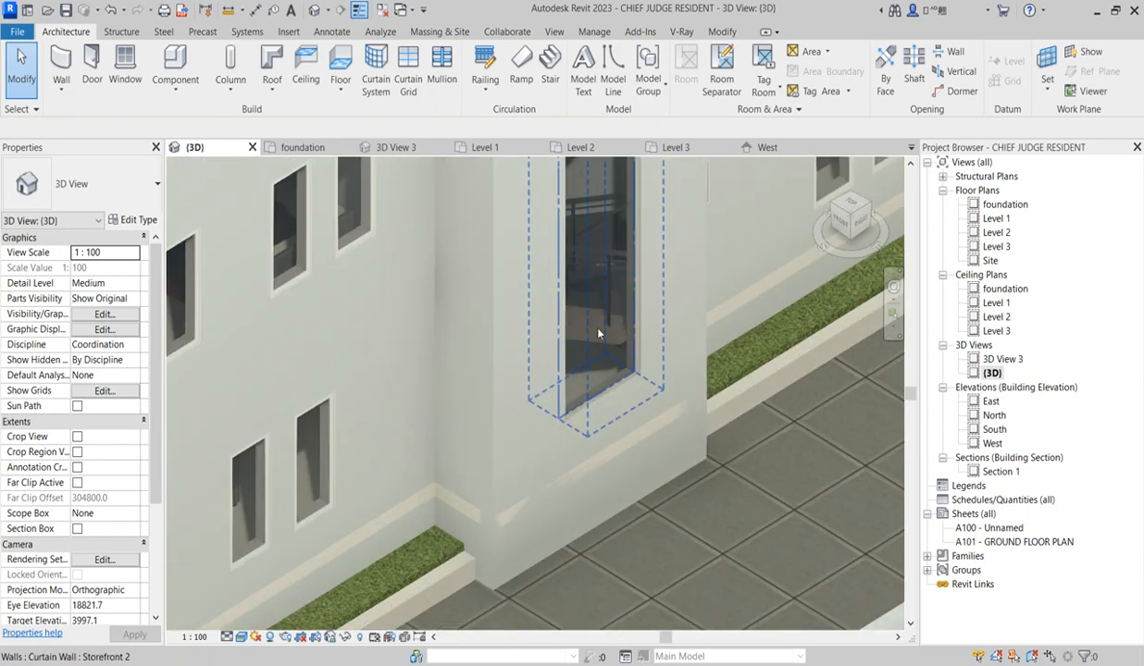
scroll(621, 389, "down", 3)
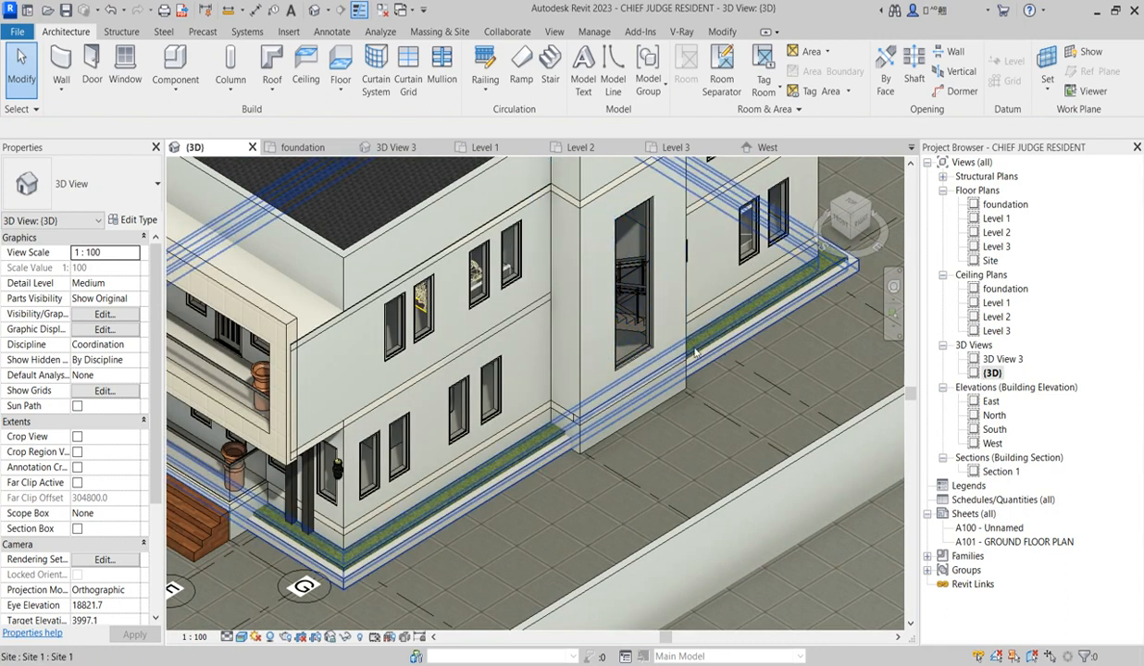
scroll(609, 328, "up", 5)
scroll(631, 350, "down", 4)
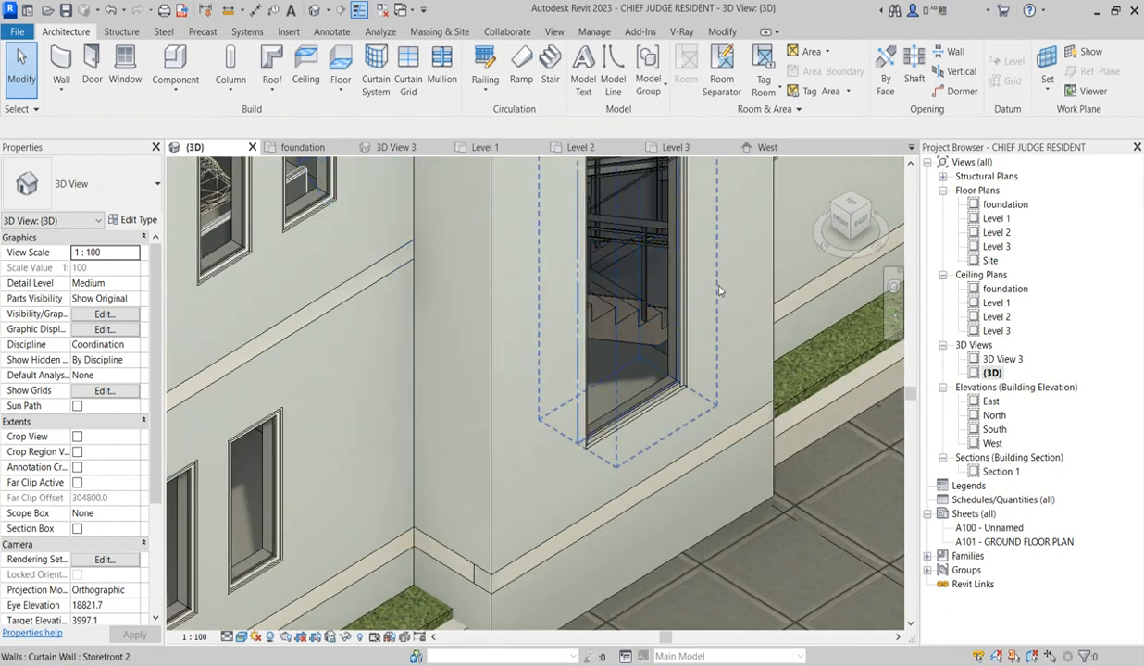
scroll(686, 387, "down", 5)
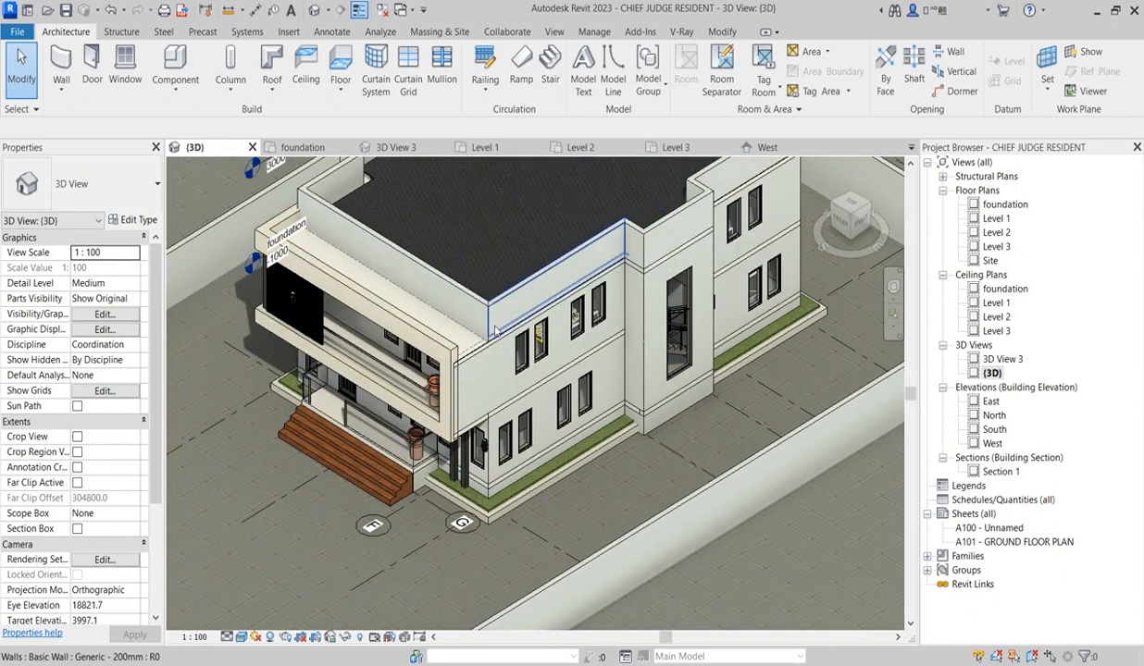
Step: Open the Level 3 floor plan and create an in-place component named pergola in the Casework category
double_click(996, 247)
scroll(370, 319, "up", 5)
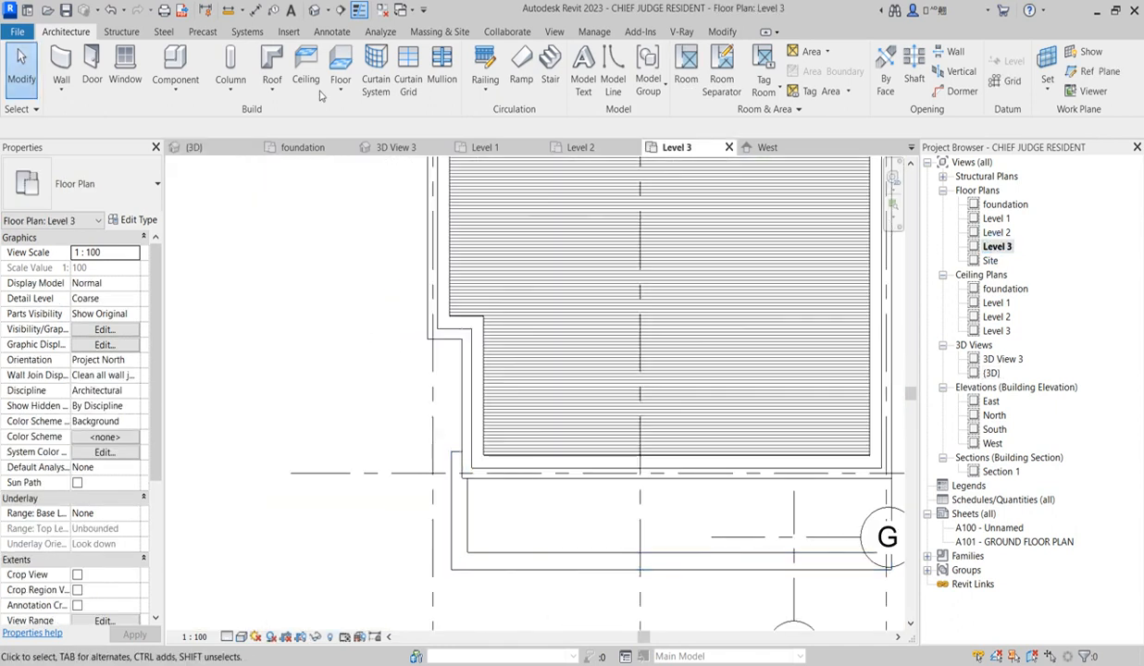
left_click(183, 97)
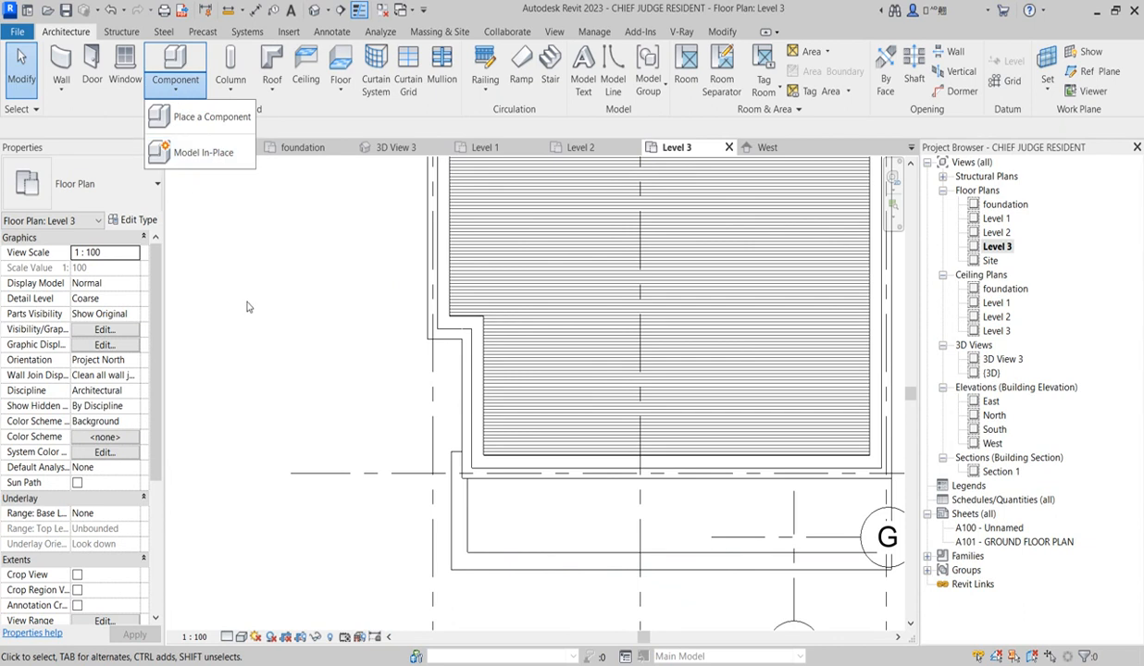
left_click(204, 156)
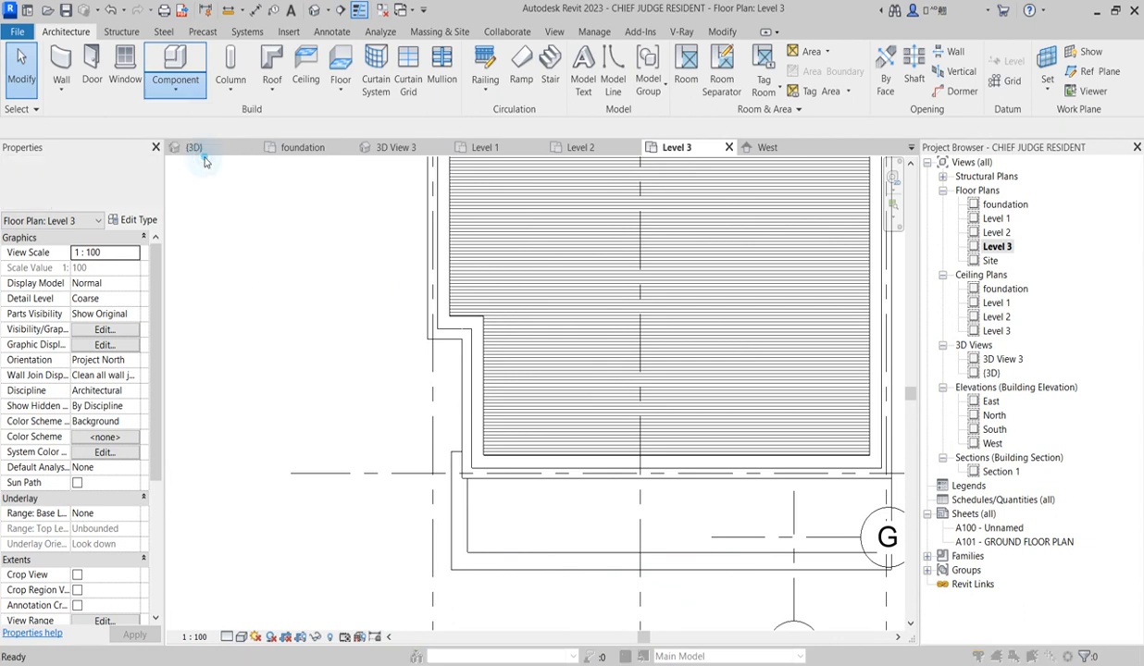
left_click(506, 253)
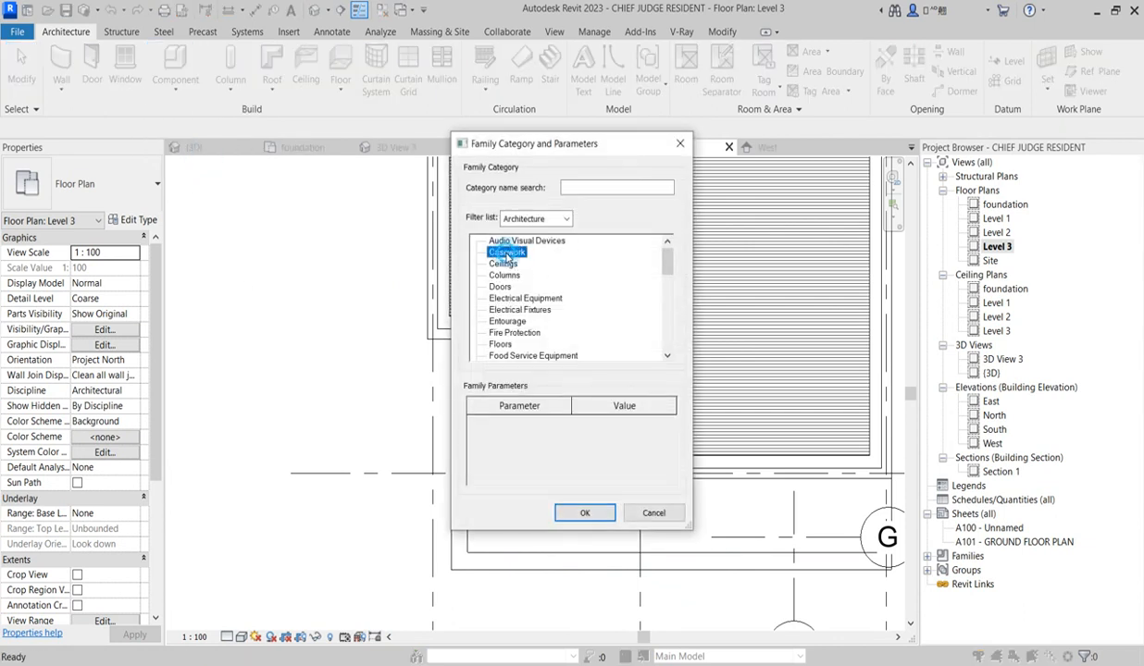
left_click(583, 514)
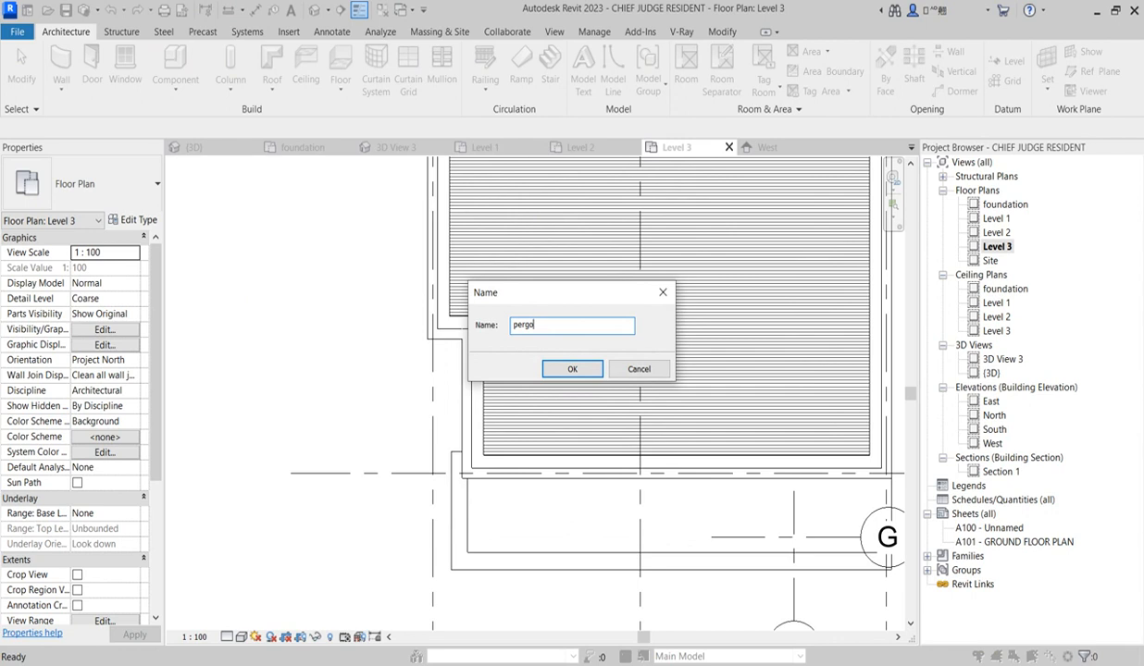
type("pergola")
left_click(566, 368)
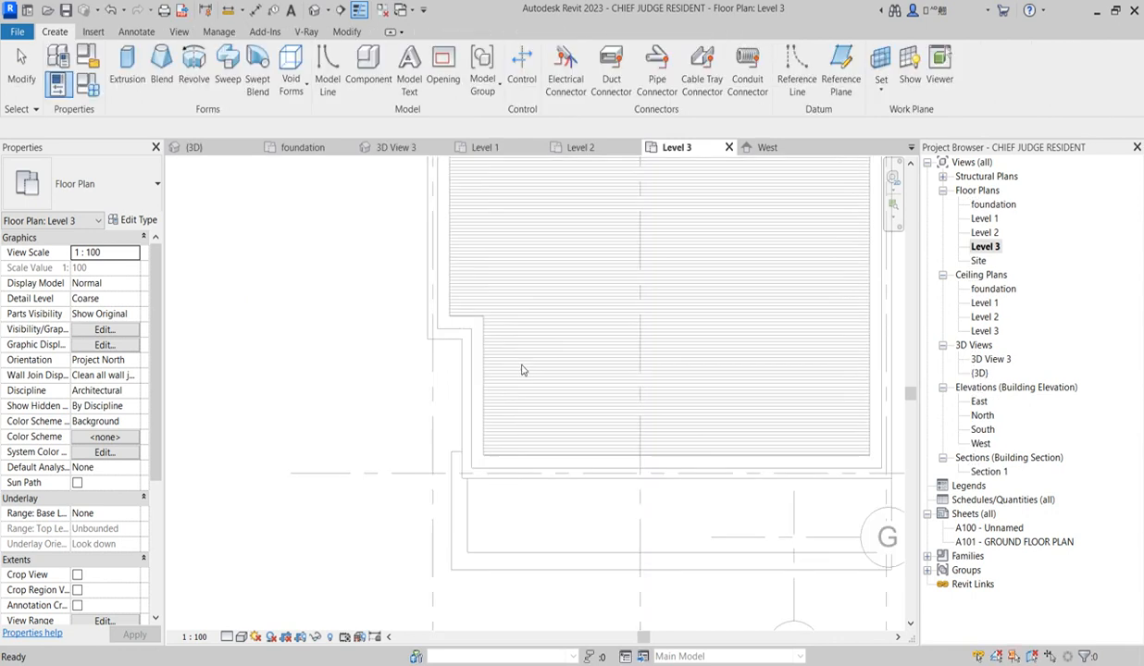
Step: Start an extrusion and sketch a rectangle about 1200 mm deep outward from the balcony's front edge, reaching past its left corner
left_click(127, 63)
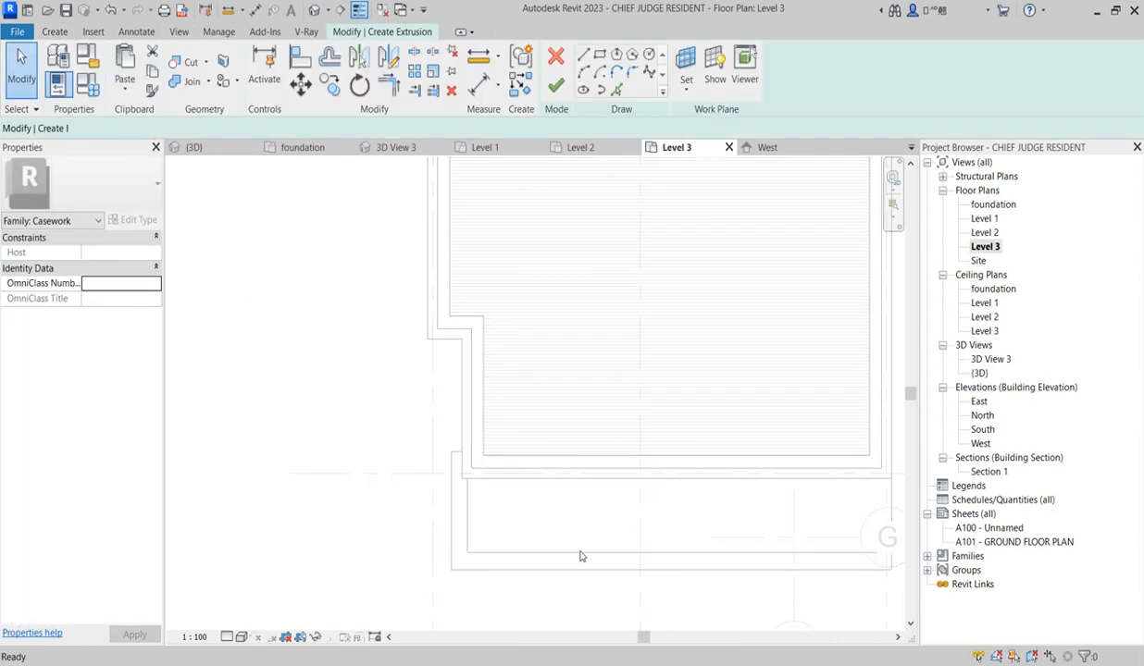
left_click(599, 56)
scroll(549, 378, "down", 3)
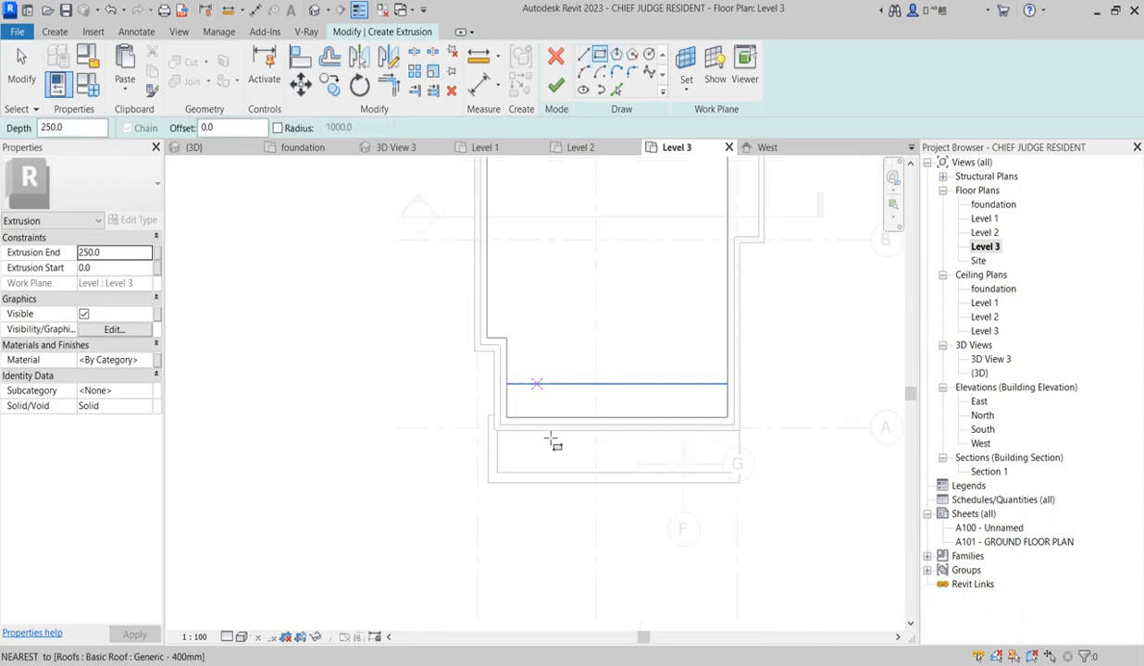
scroll(570, 485, "up", 1)
left_click(581, 483)
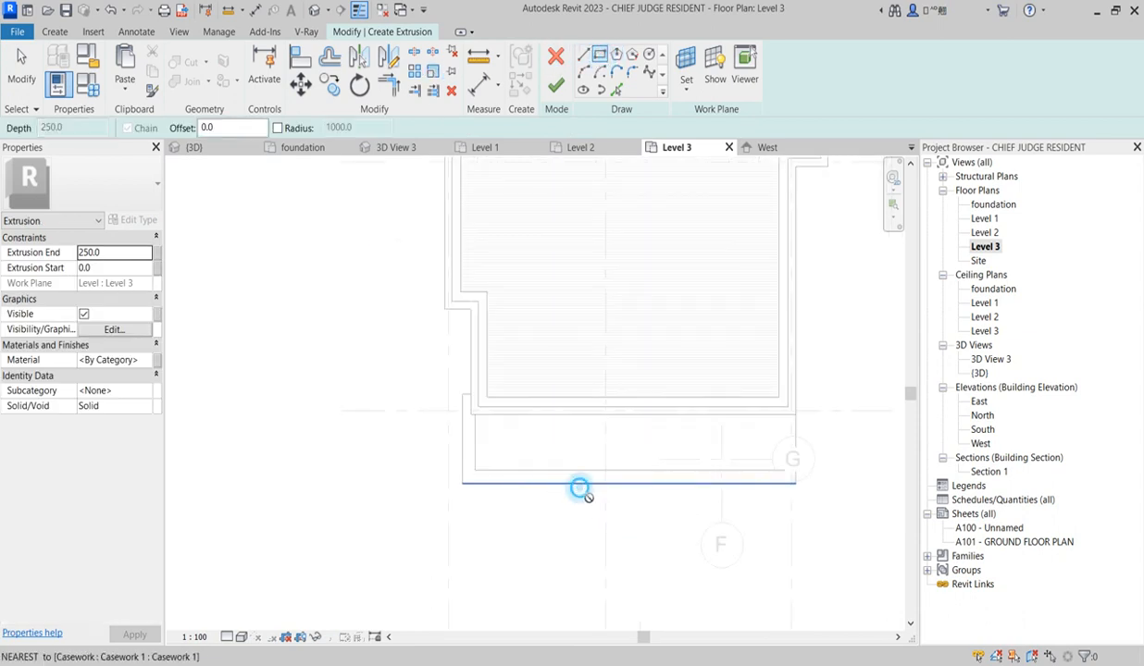
left_click(431, 525)
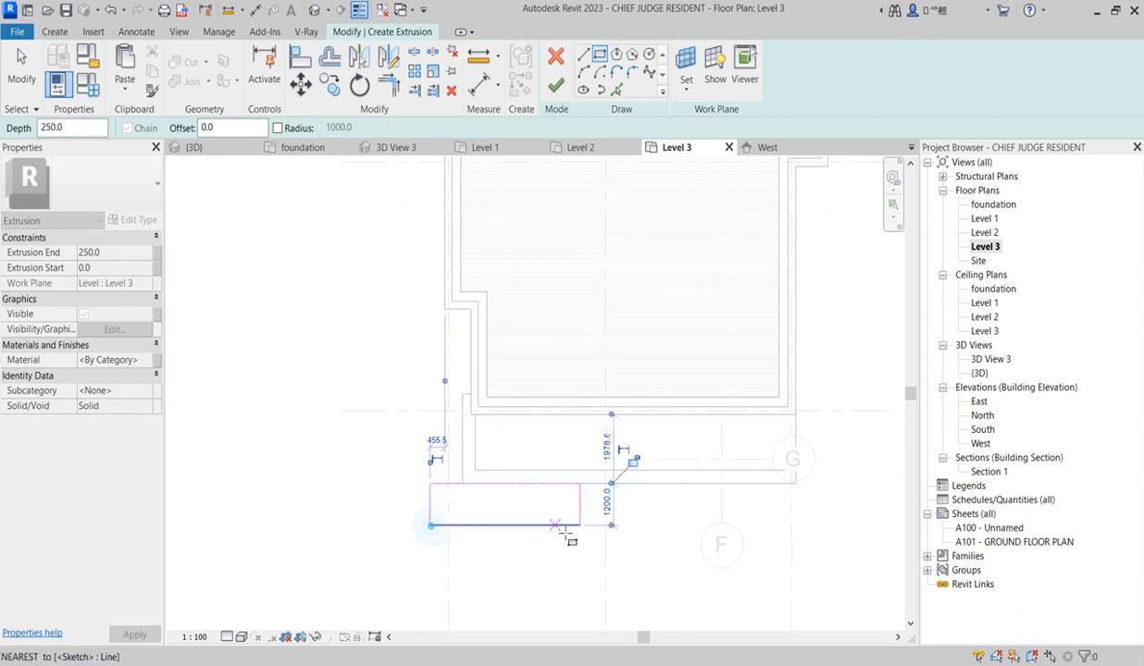
scroll(566, 501, "up", 3)
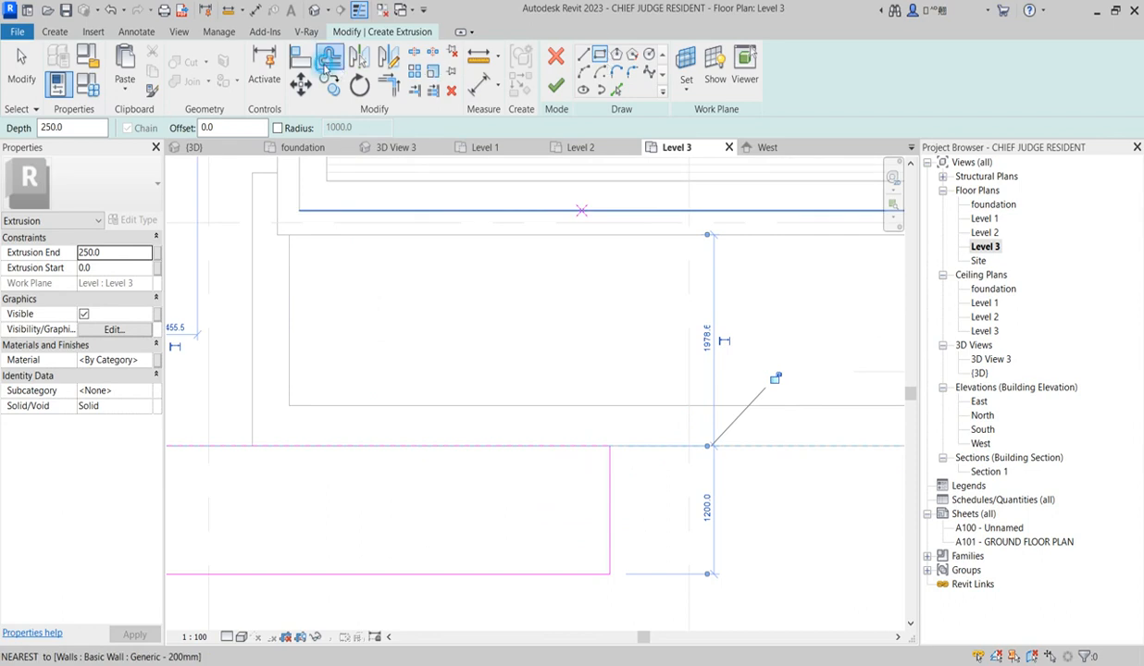
left_click(327, 59)
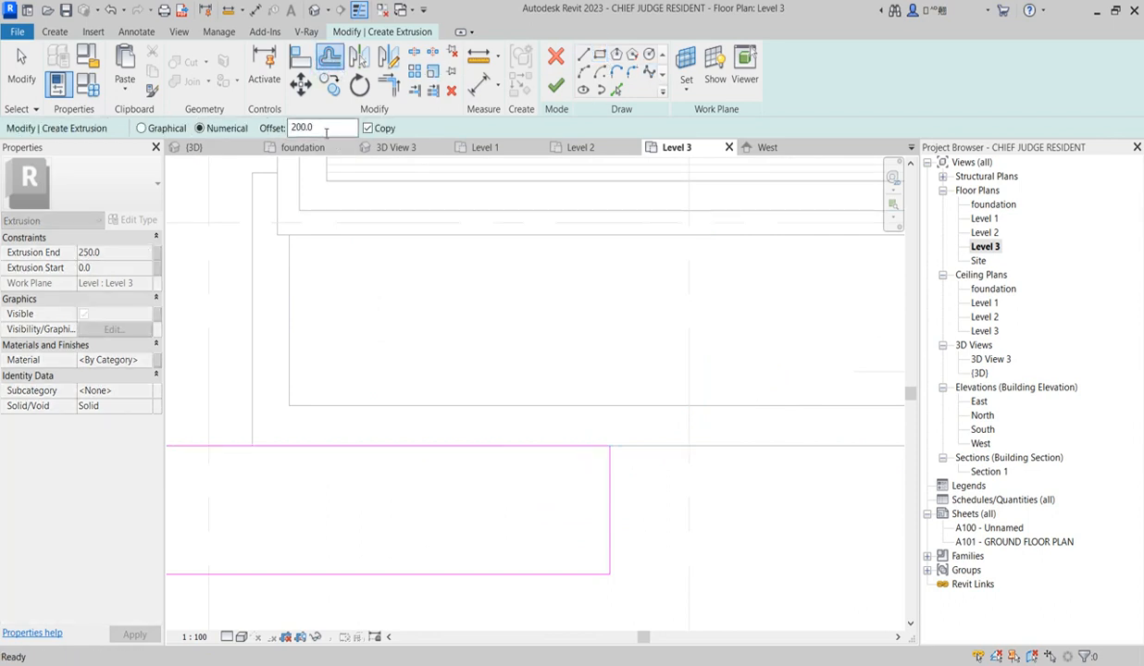
left_click(601, 56)
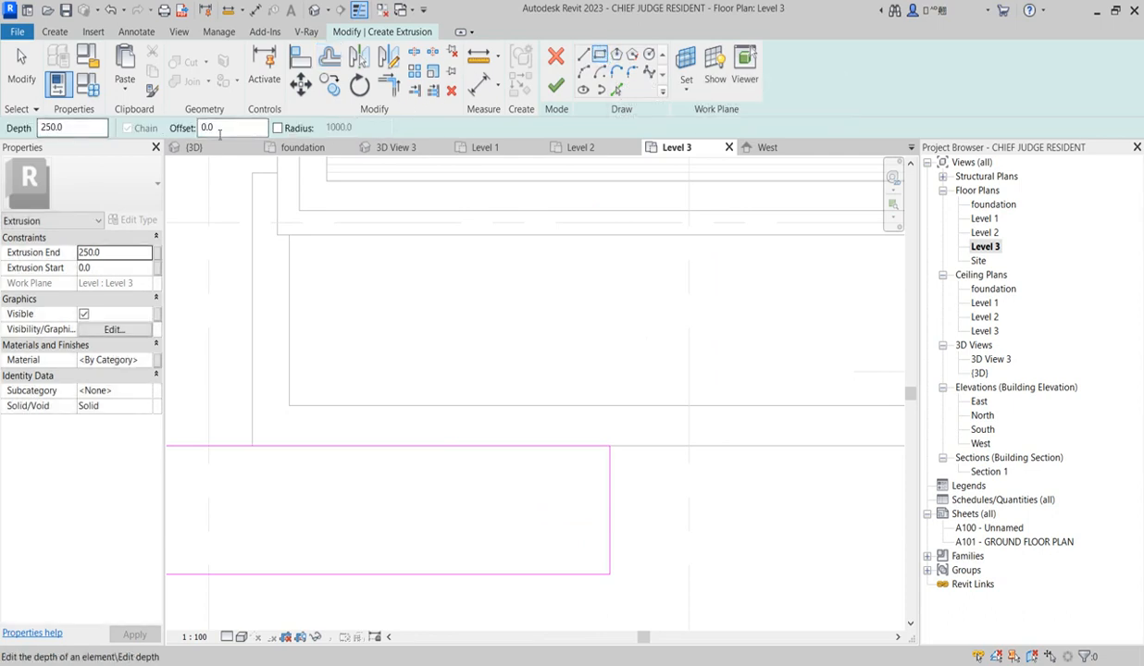
double_click(222, 128)
type("100")
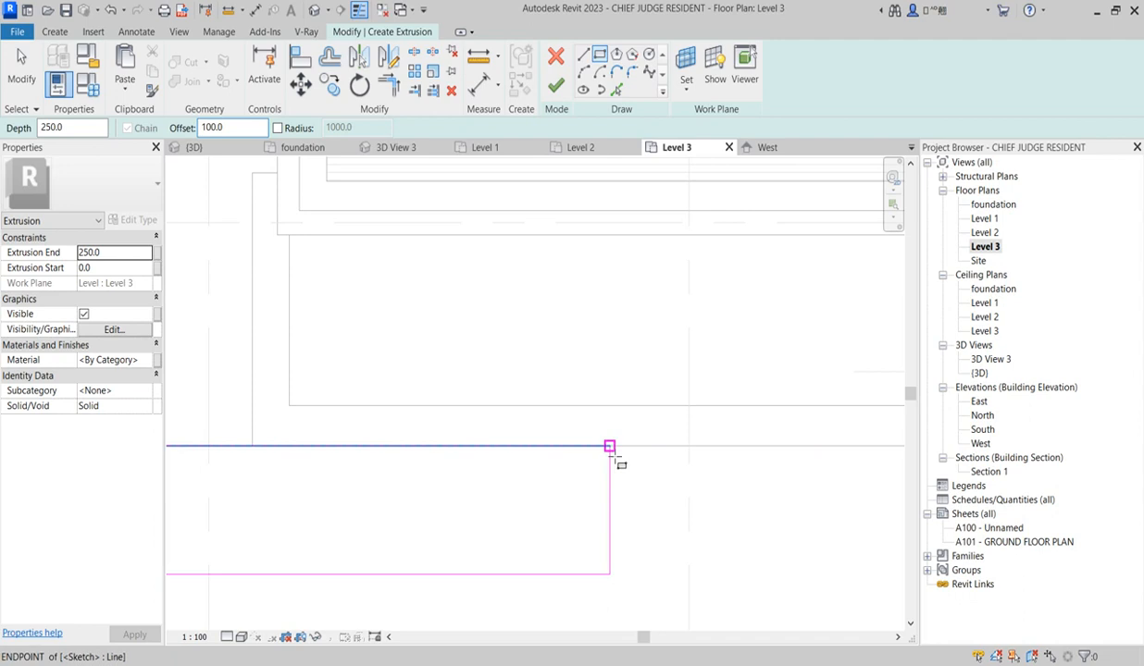
left_click(607, 449)
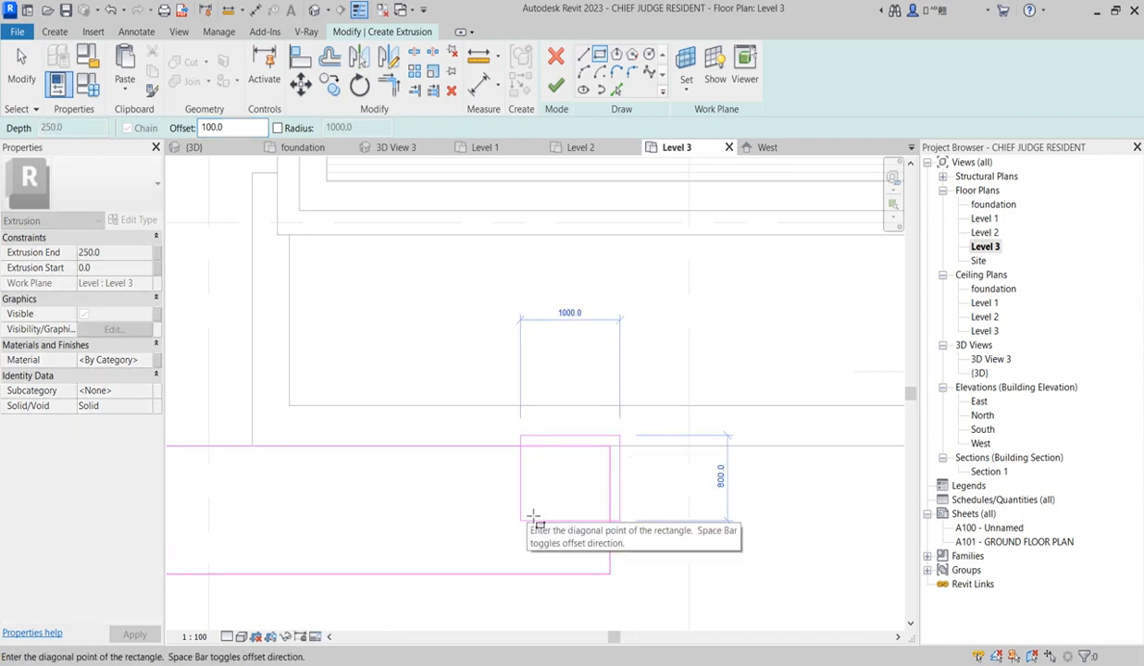
key("Escape")
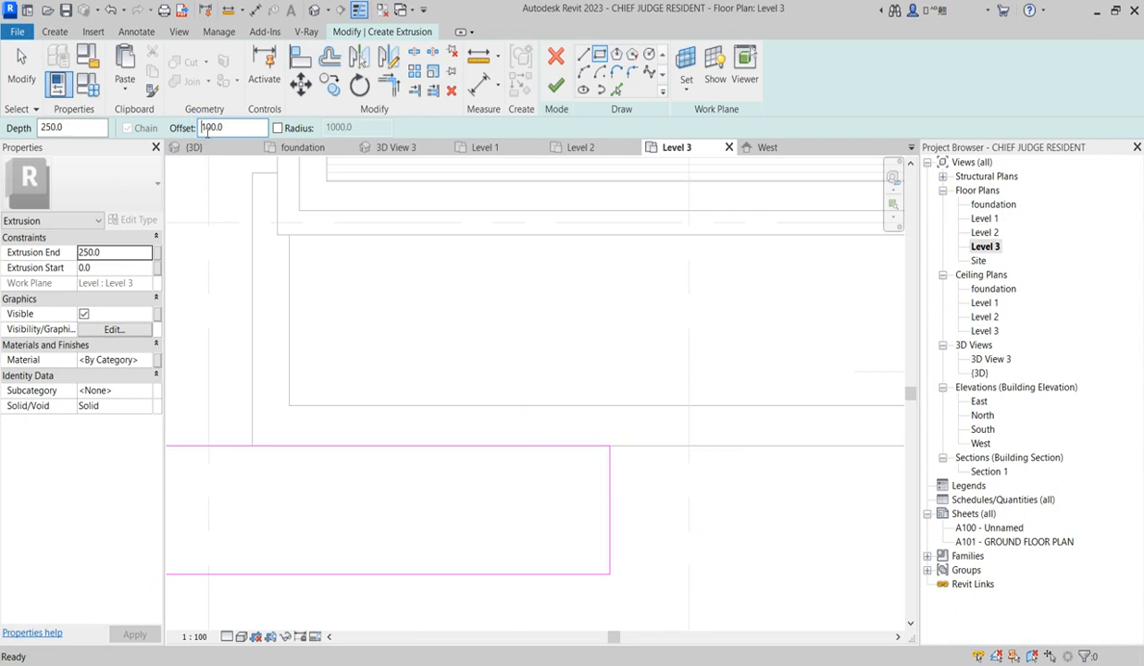
Step: Sketch an inner rectangle about 602 mm wide at the right end of the pergola outline, using a rectangle offset of -100
type("-")
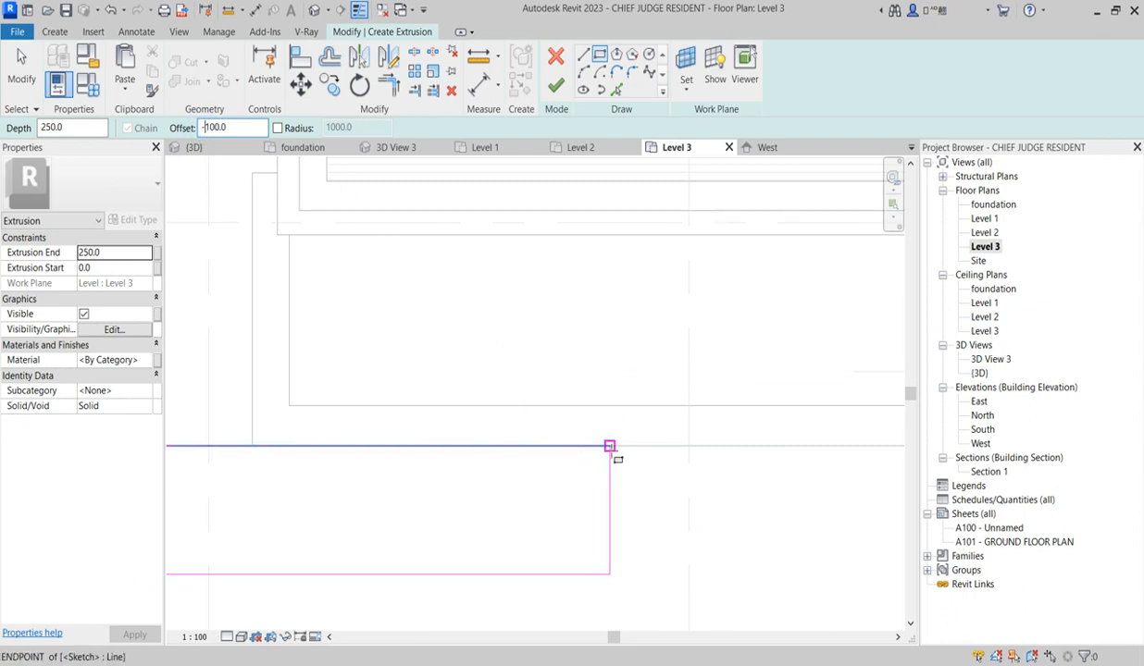
left_click(608, 447)
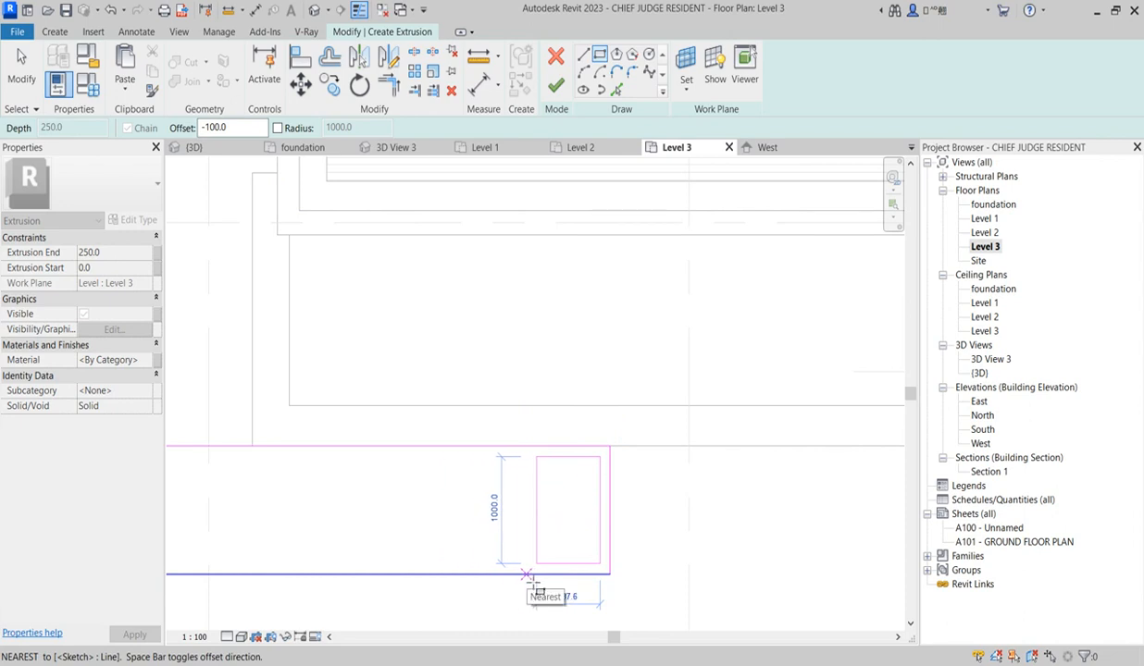
left_click(534, 578)
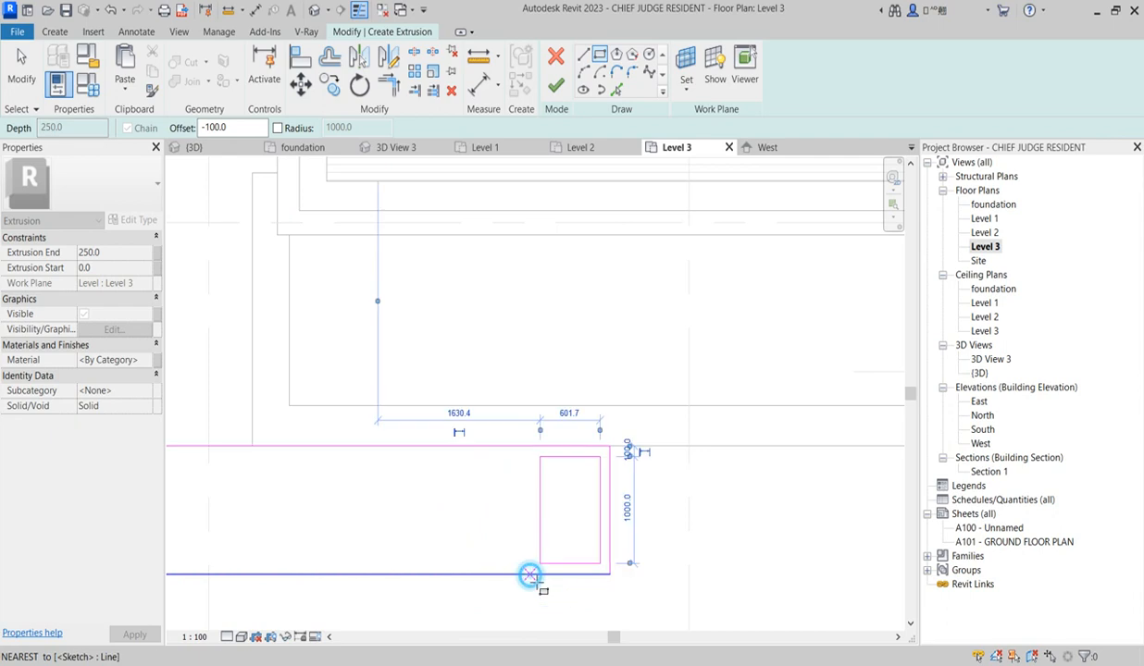
right_click(672, 355)
left_click(724, 367)
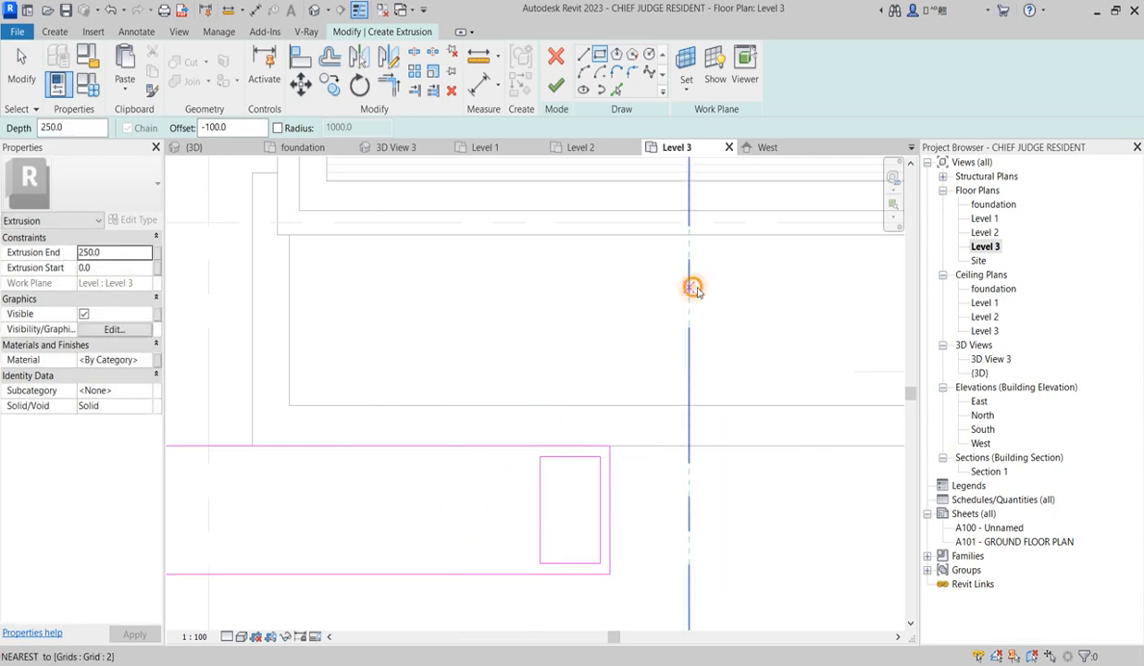
right_click(692, 285)
left_click(733, 293)
Step: Set the inner rectangle's width to 450 mm by relocating its left edge
left_click(545, 505)
left_click(574, 415)
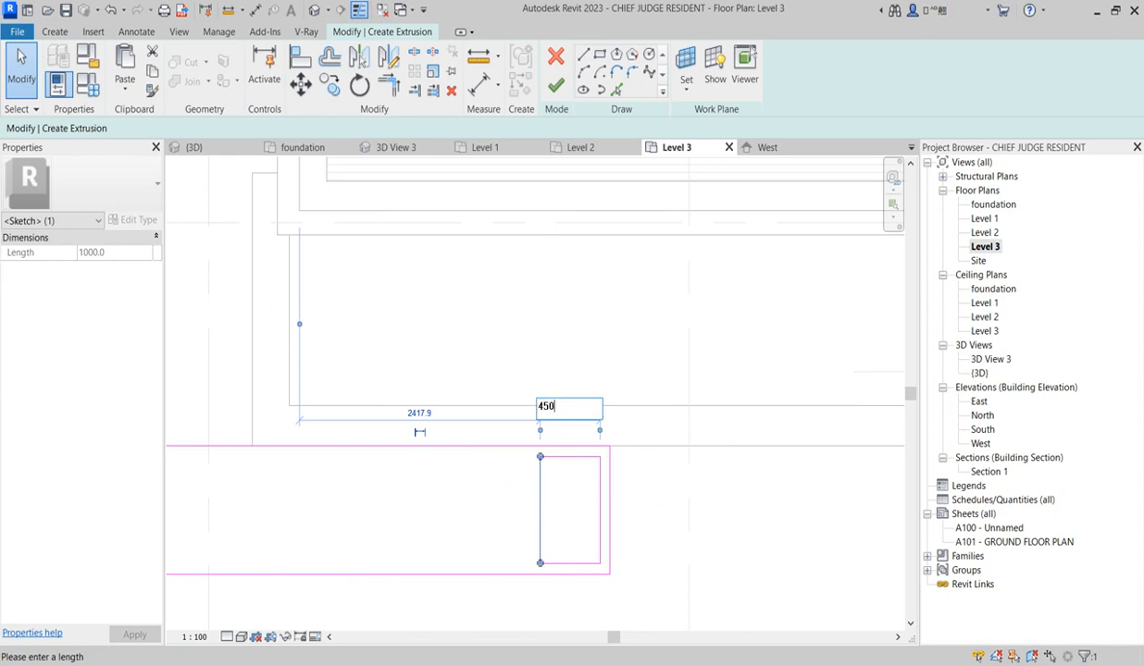
key("Return")
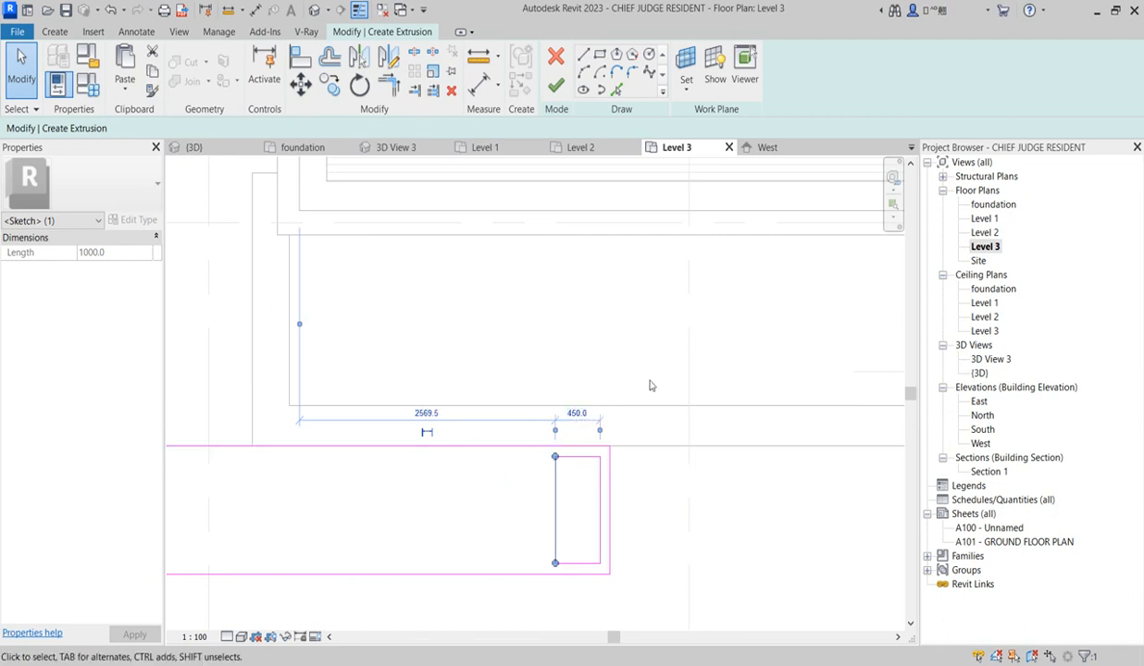
left_click(656, 313)
Step: Copy the inner rectangle once to its left, spacing the copy with the same gap as between the rectangle and the outline
left_click_drag(522, 352, 605, 603)
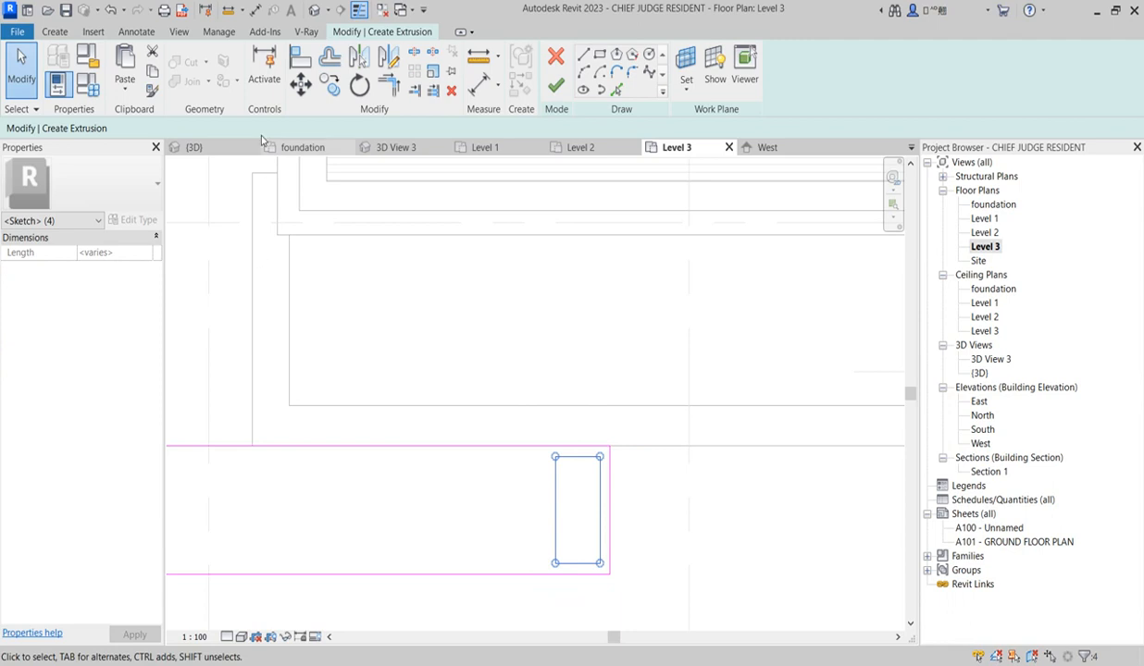
left_click(330, 84)
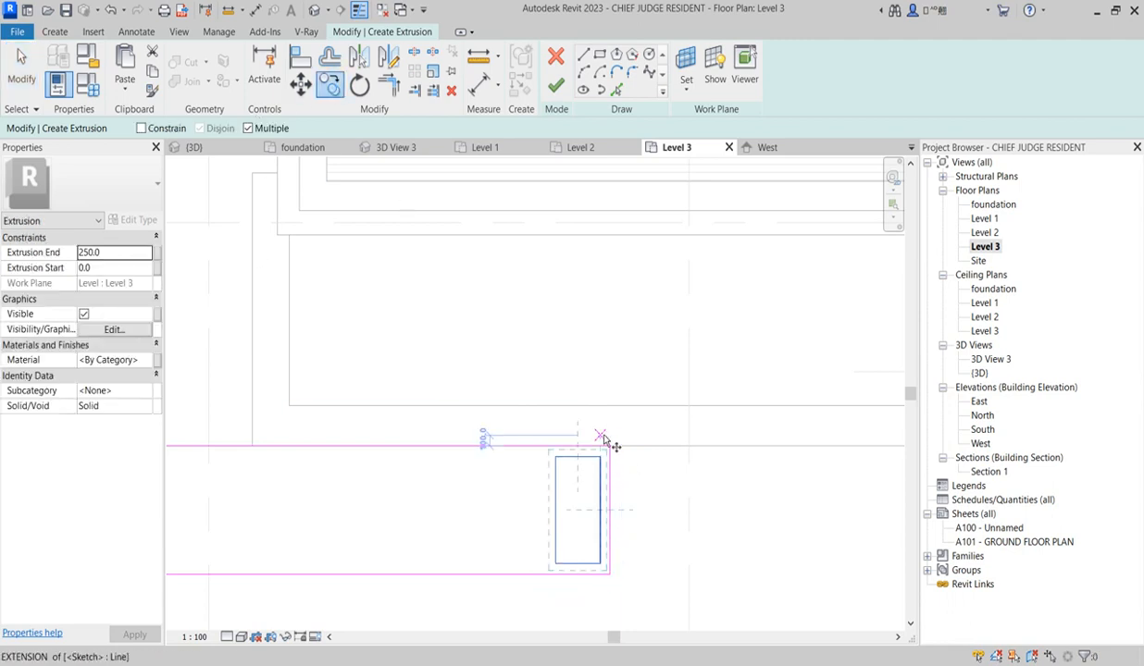
scroll(613, 460, "up", 2)
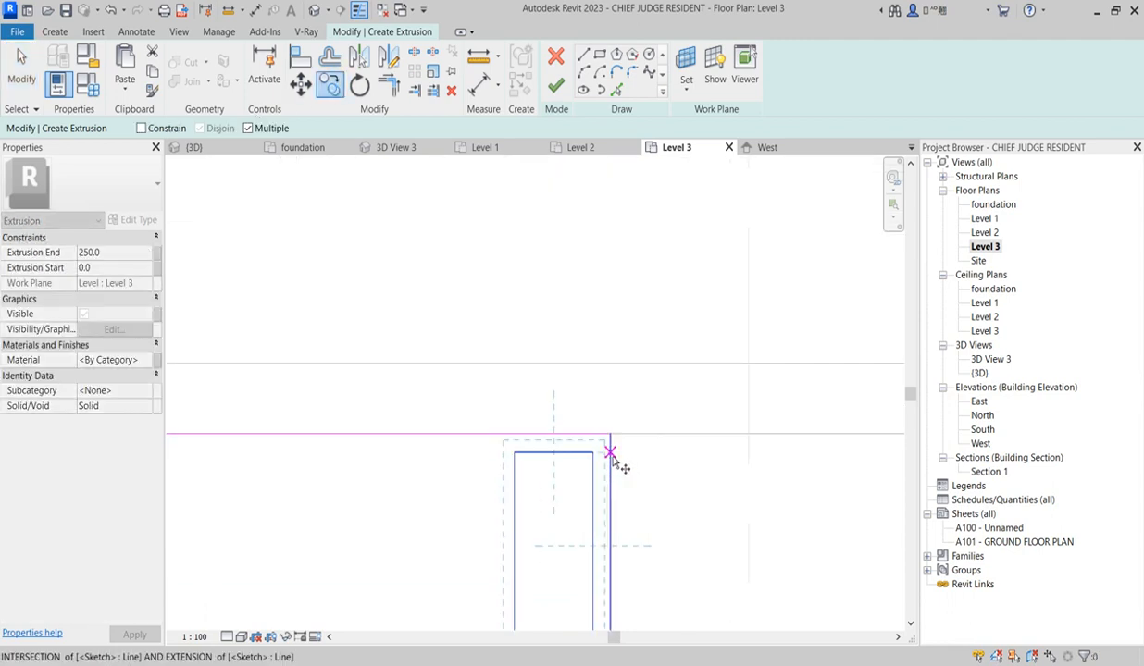
left_click(610, 454)
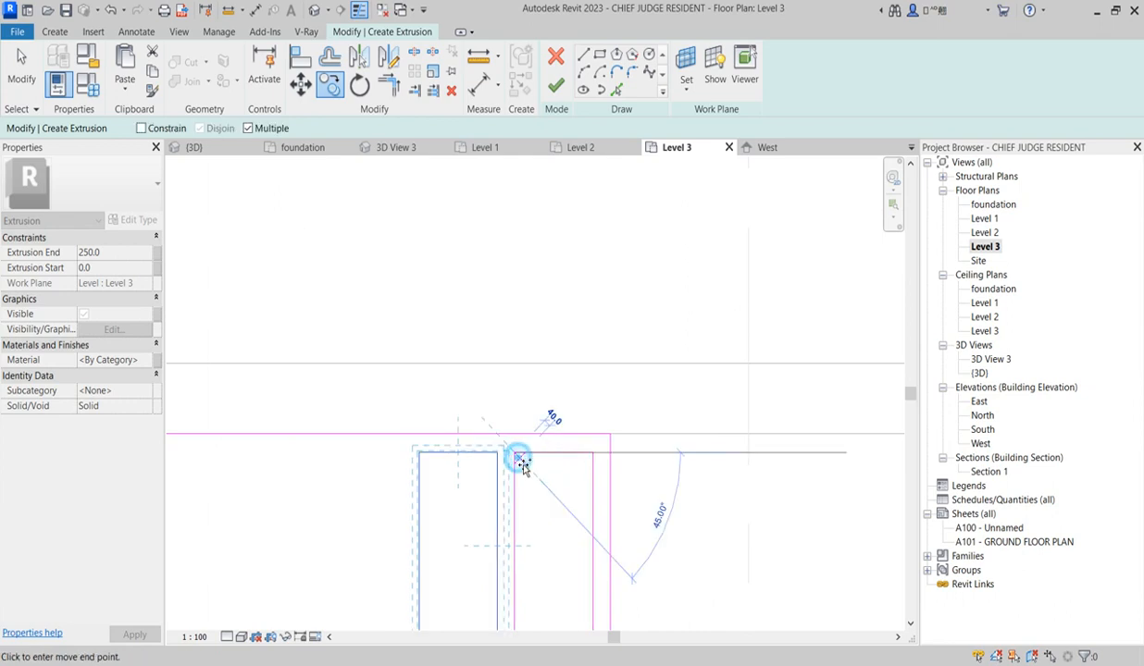
scroll(597, 389, "down", 2)
key("Escape")
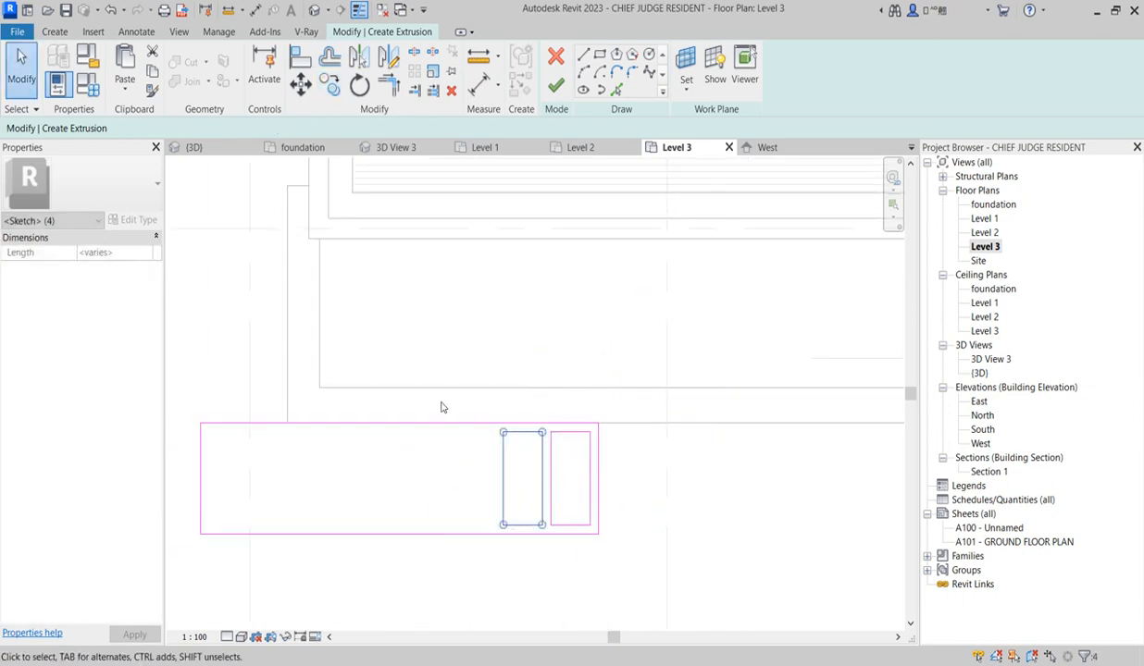
Step: Copy the pair of inner rectangles twice more toward the outline's left end at the same spacing, making six openings
mouse_move(451, 389)
left_mouse_down()
mouse_move(561, 458)
mouse_move(595, 561)
left_mouse_up()
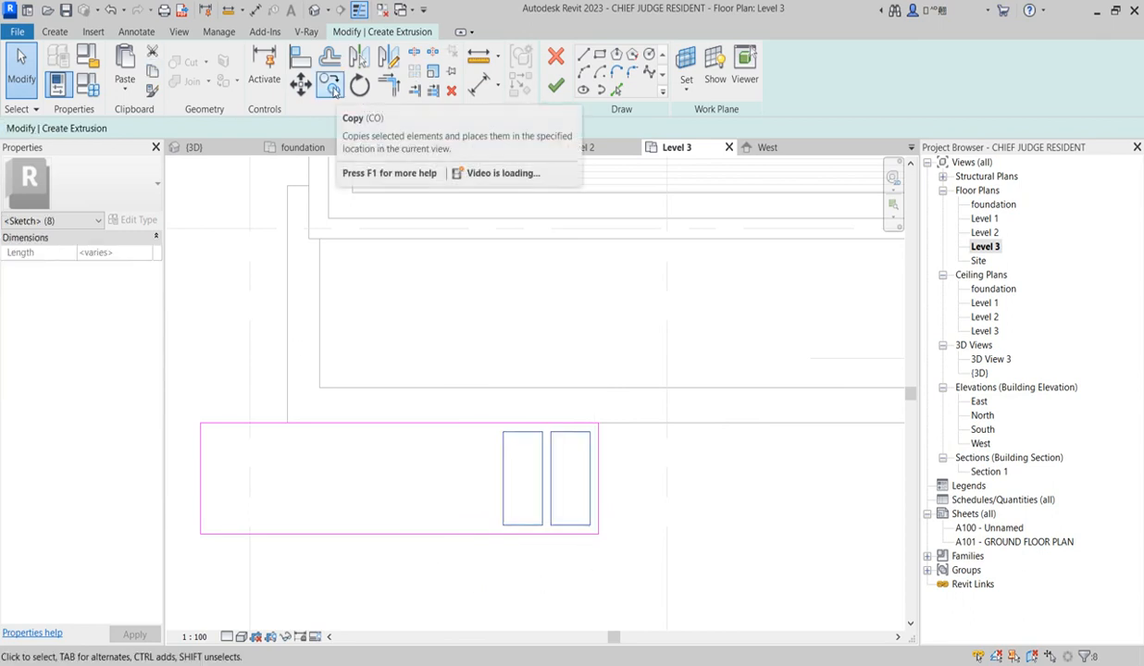
left_click(332, 85)
scroll(606, 437, "up", 2)
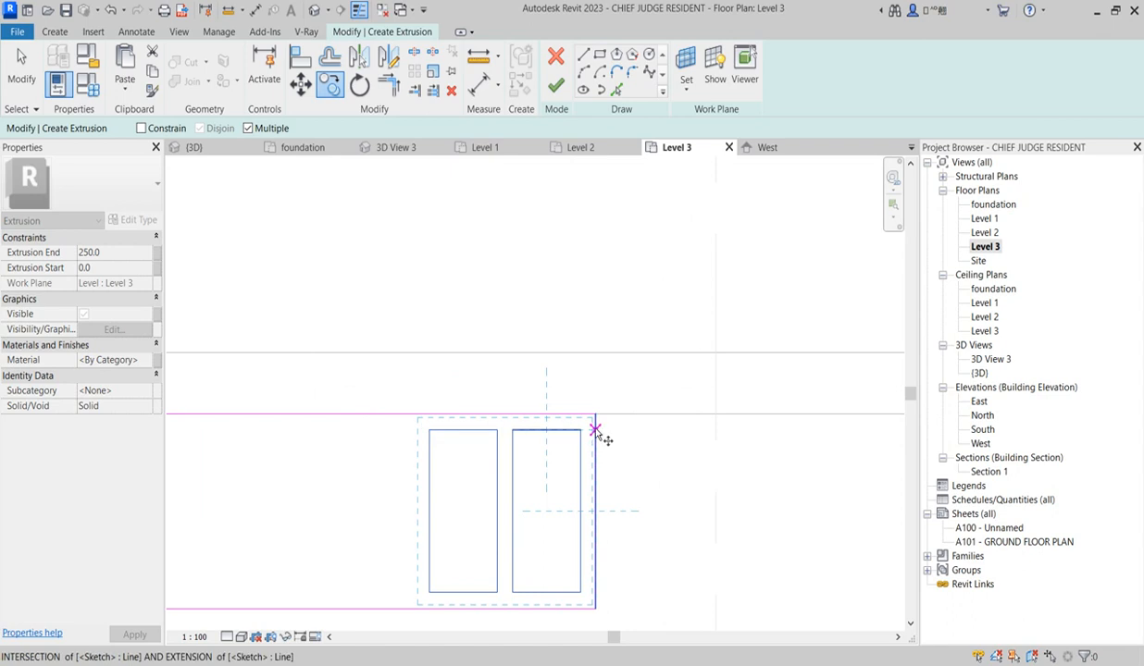
left_click(595, 430)
left_click(428, 429)
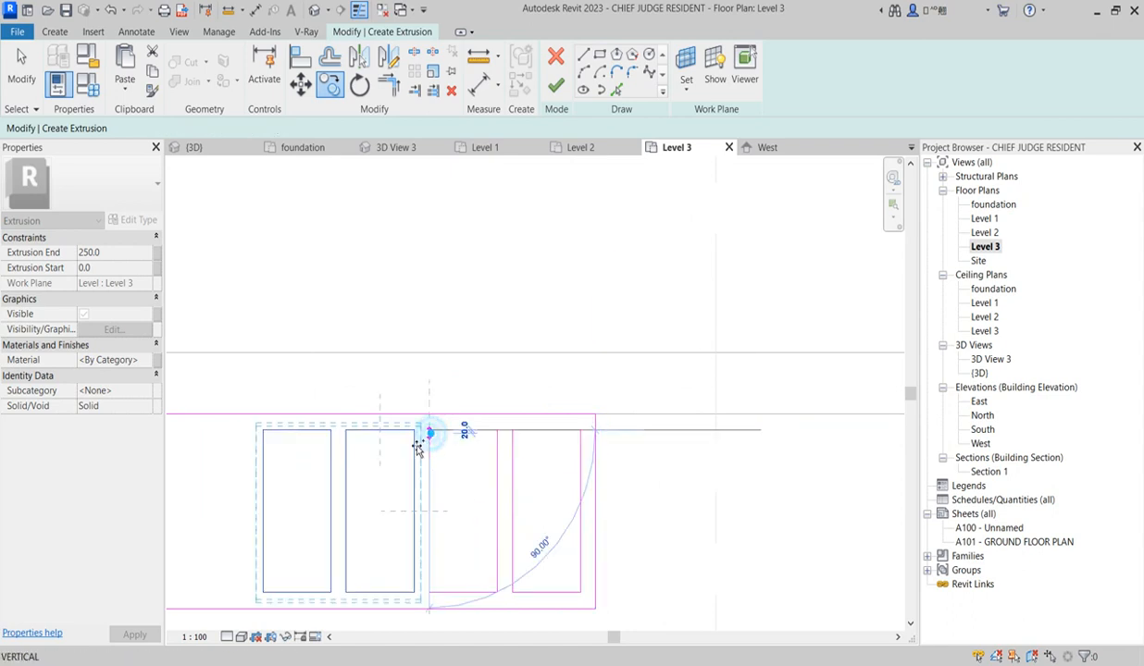
left_click(263, 429)
scroll(556, 407, "down", 3)
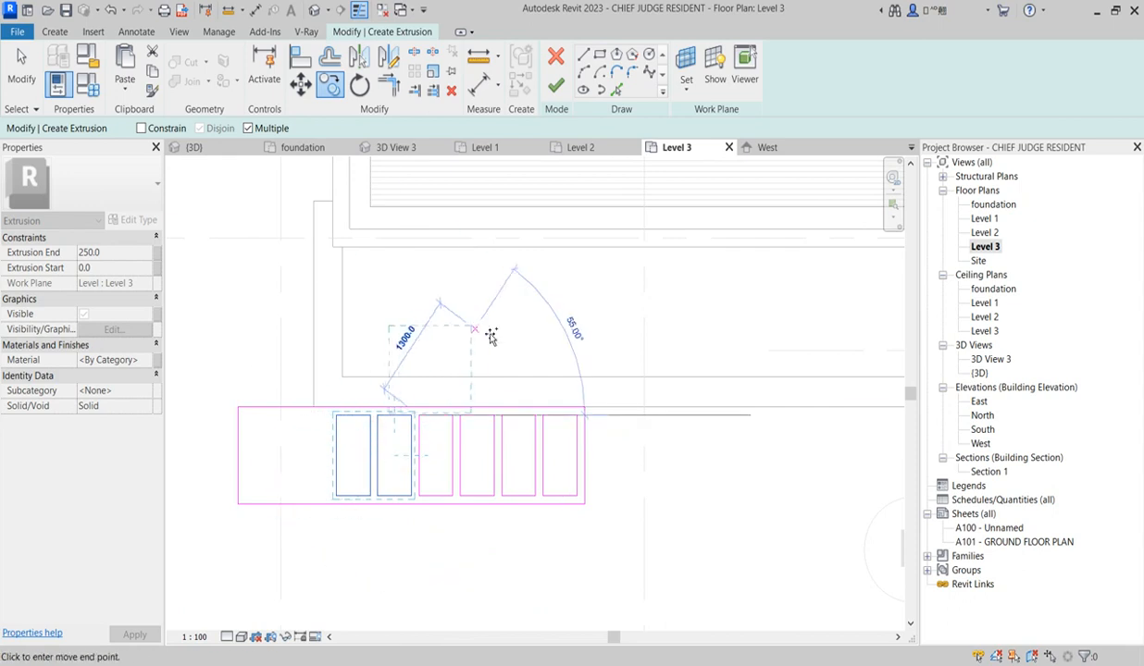
key("Escape")
Step: Move the whole pergola sketch left so the leftmost opening's left edge aligns with the building's left edge line
scroll(345, 447, "up", 3)
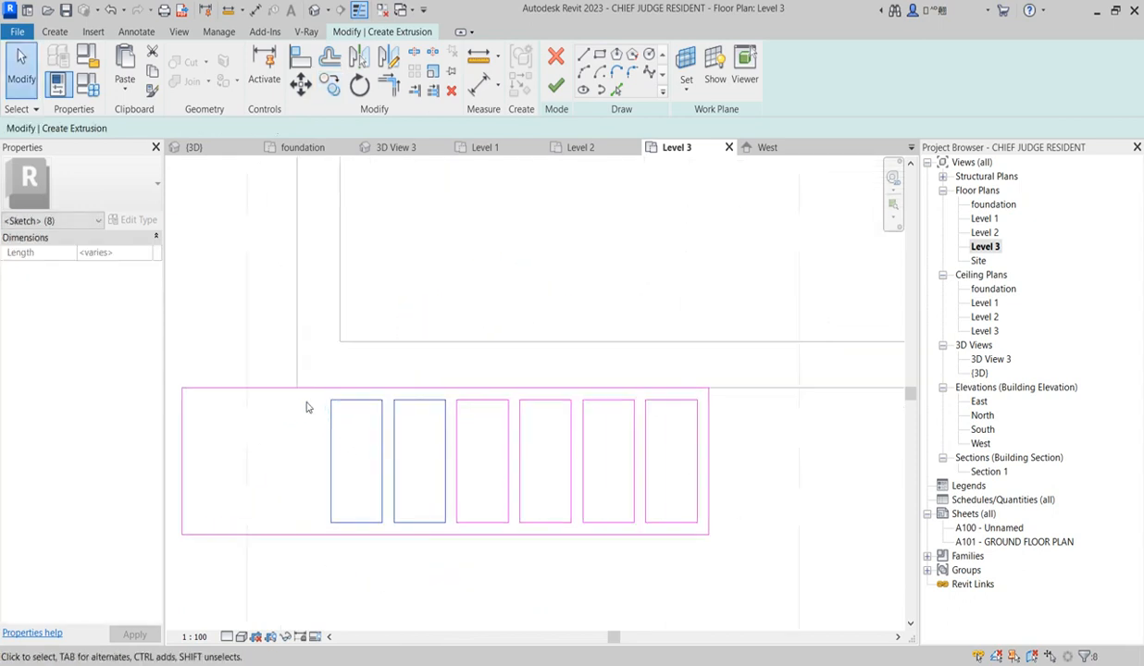
scroll(306, 400, "down", 2)
scroll(289, 340, "up", 1)
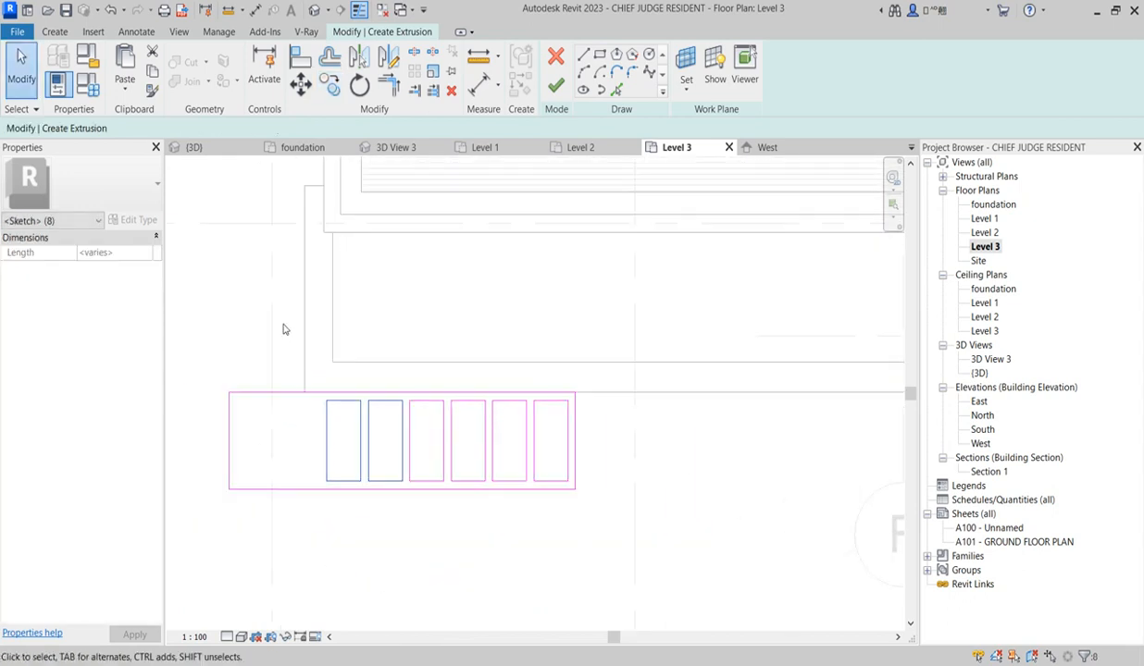
left_click_drag(179, 324, 578, 505)
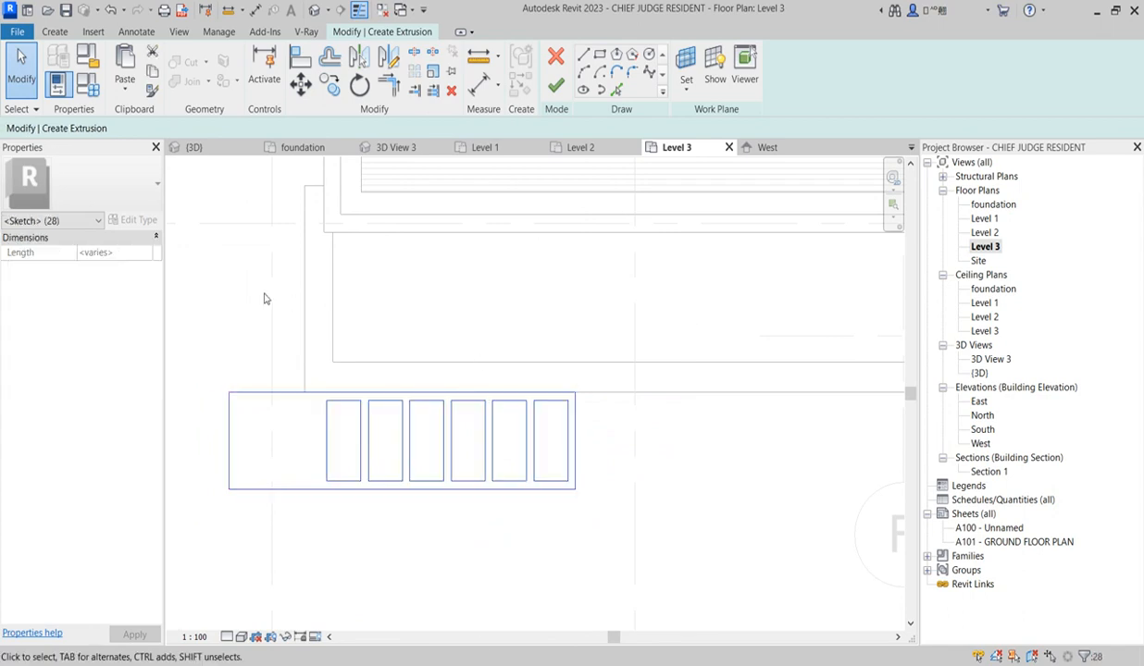
left_click(300, 84)
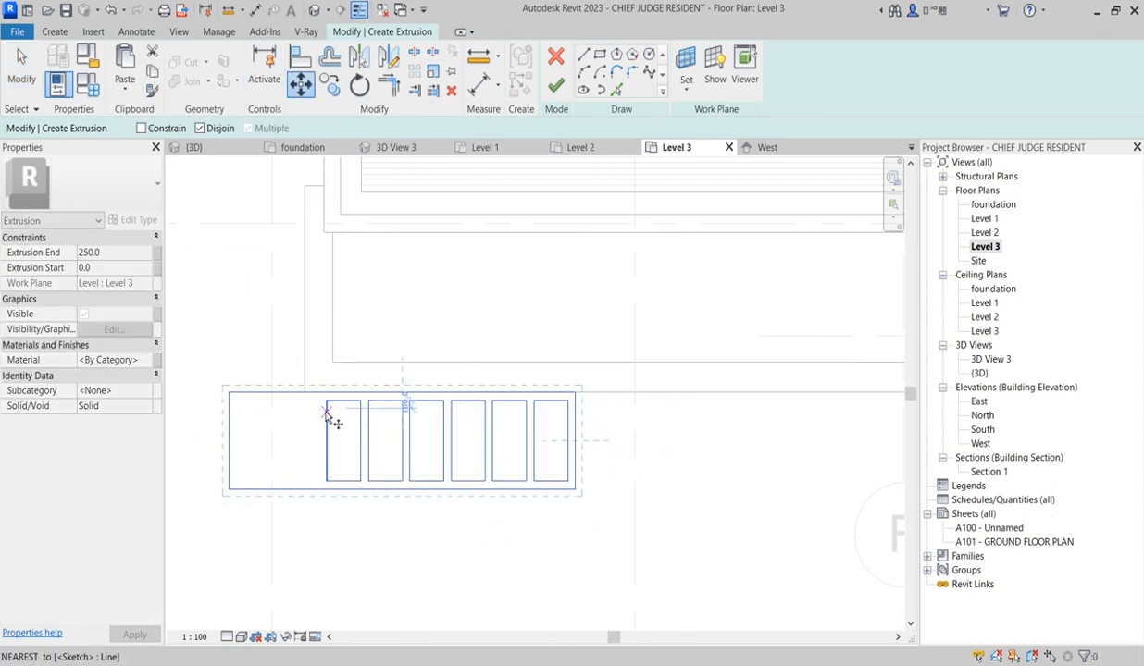
left_click(324, 407)
left_click(301, 402)
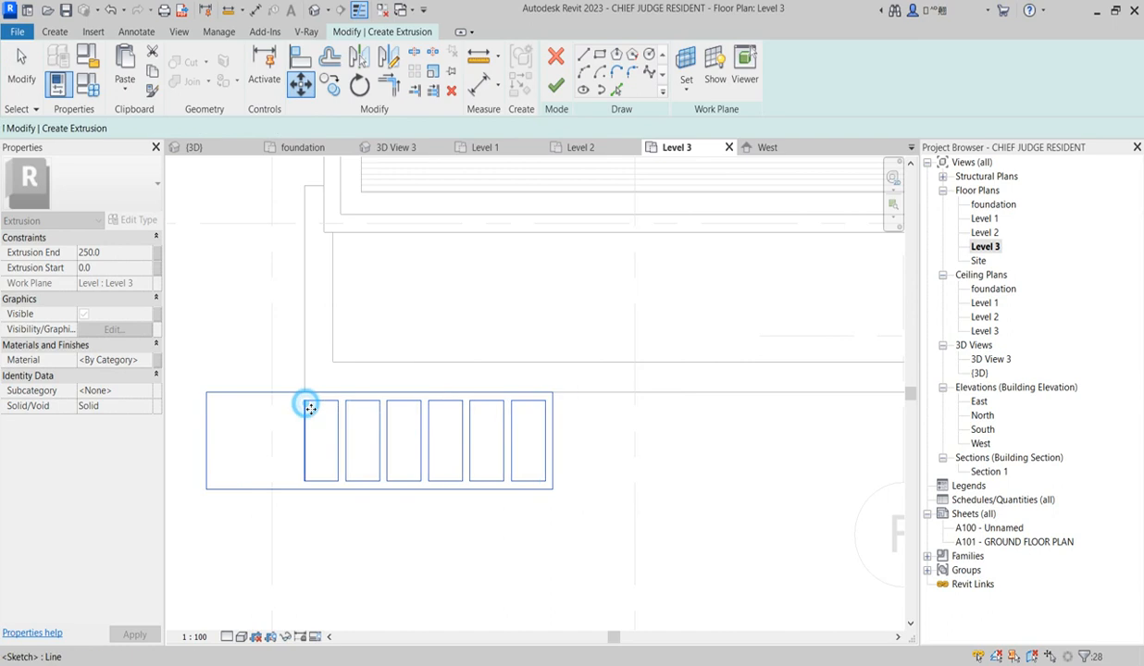
scroll(467, 460, "down", 2)
scroll(384, 525, "up", 2)
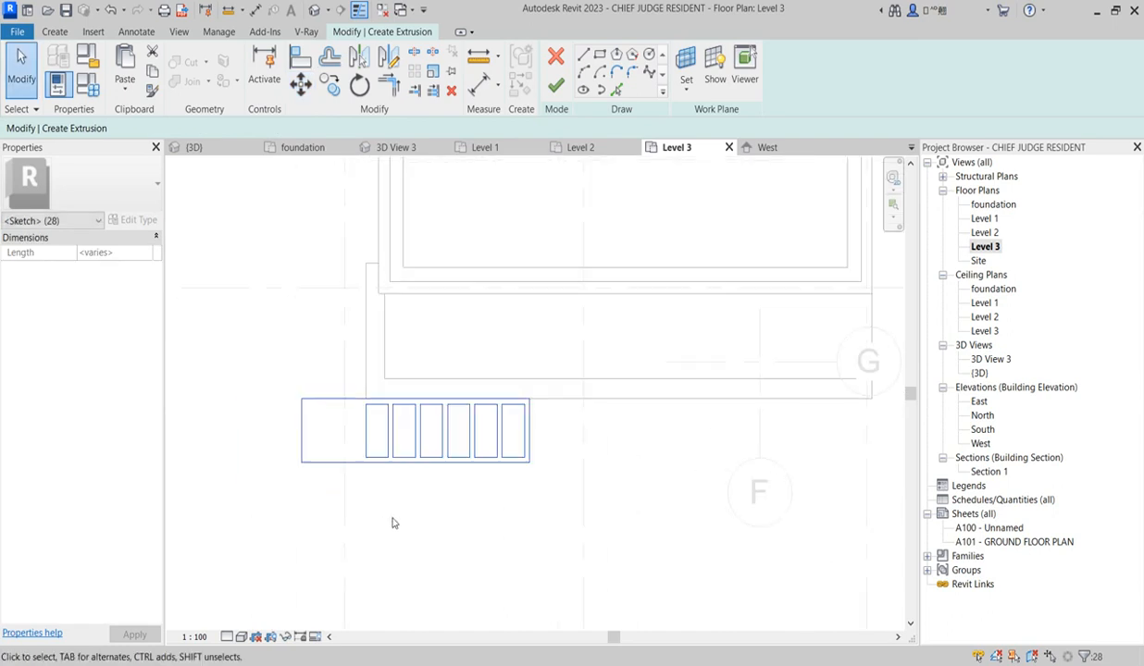
Step: Offset the leftmost opening's left edge outward by 100, keeping the original line, as a guide line
mouse_move(331, 327)
left_mouse_down()
mouse_move(415, 455)
mouse_move(381, 469)
mouse_move(389, 509)
mouse_move(416, 506)
mouse_move(390, 520)
left_mouse_up()
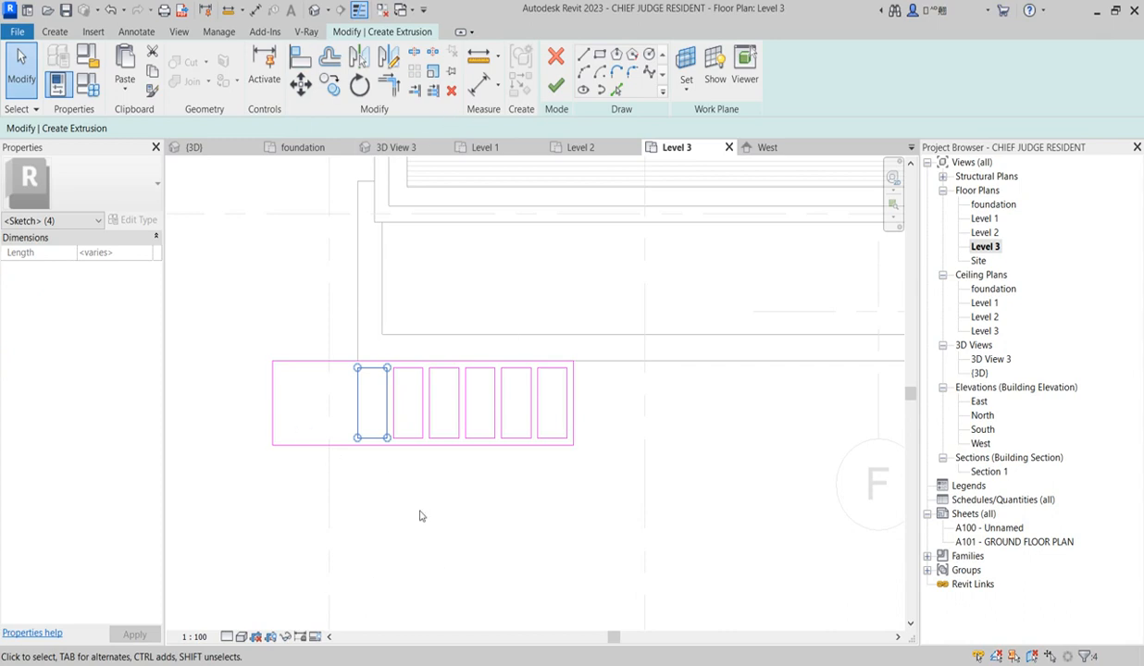
left_click(367, 524)
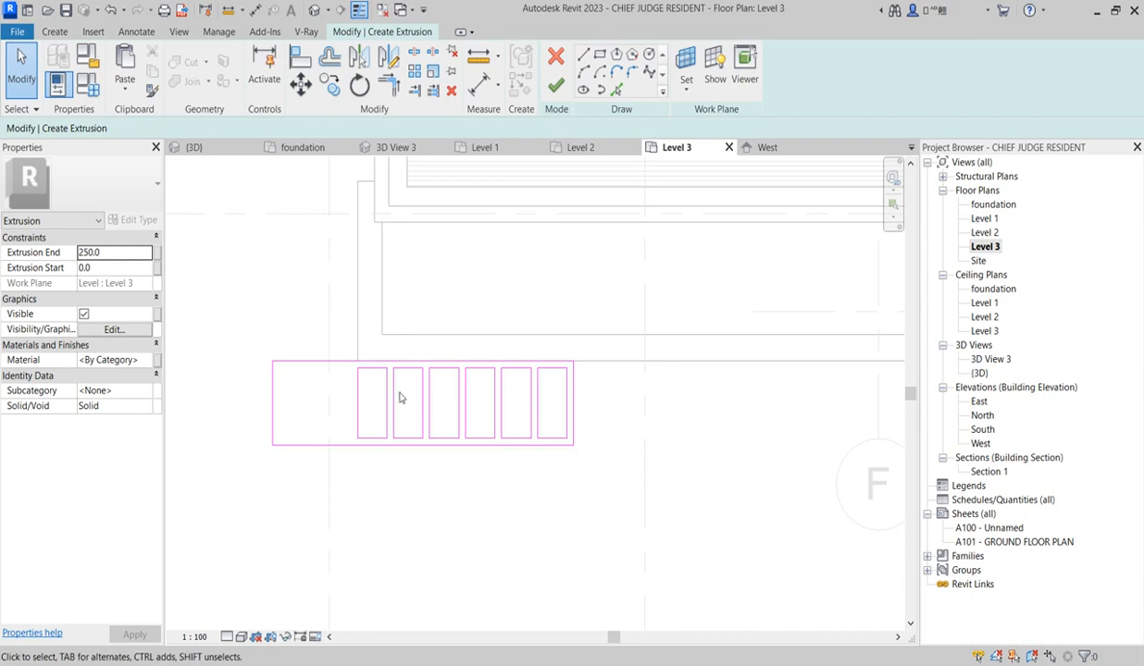
left_click(396, 399)
left_click(433, 258)
left_click(337, 58)
left_click_drag(324, 124, 195, 141)
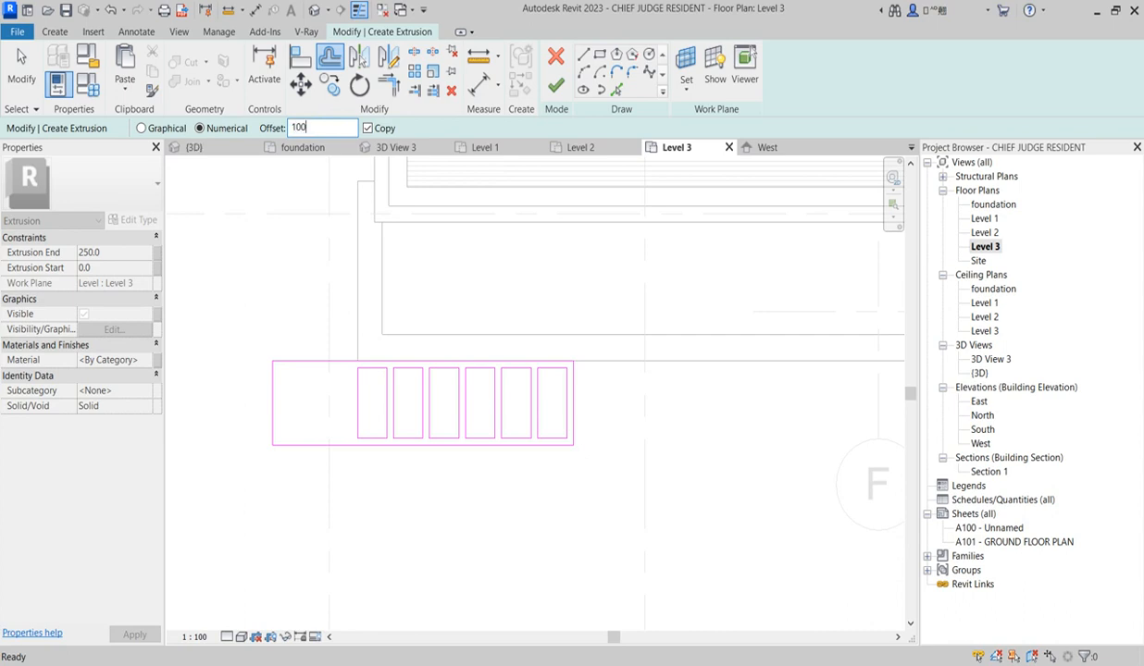
type("100")
key("Return")
left_click(355, 398)
right_click(335, 534)
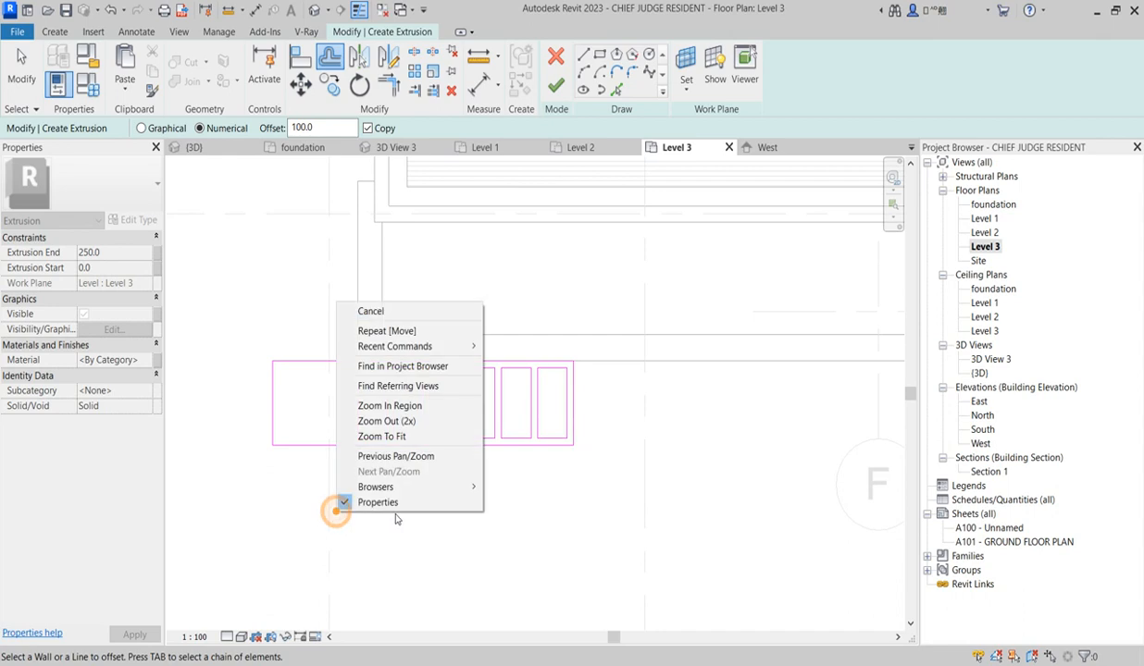
left_click(371, 302)
scroll(389, 447, "up", 2)
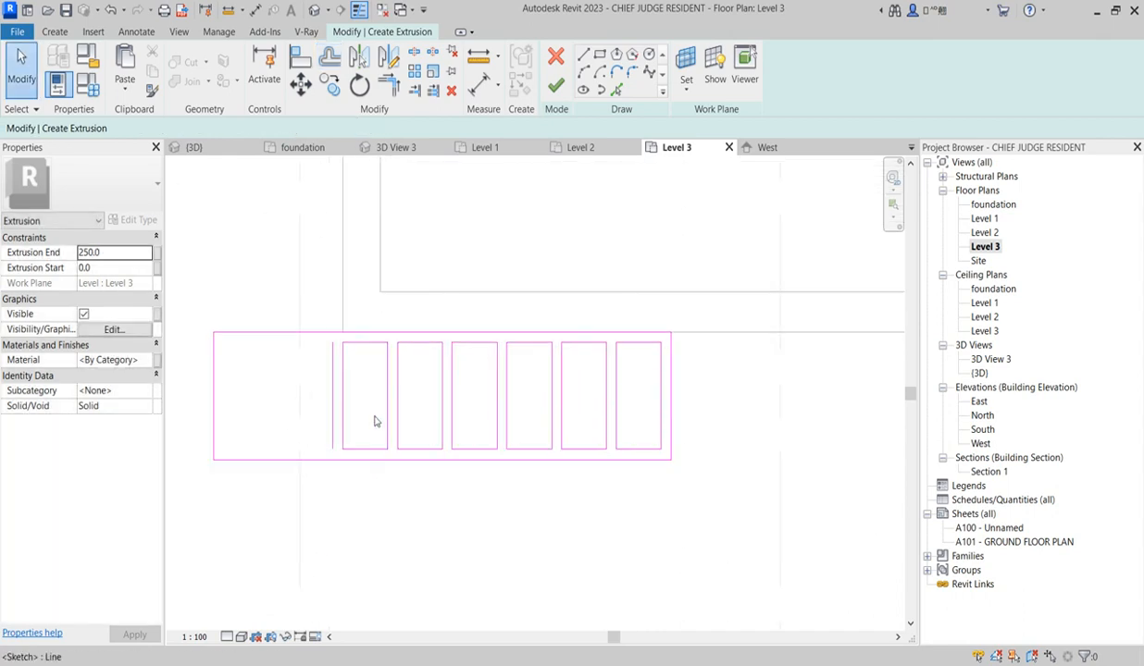
Step: Copy the leftmost opening rectangle to the empty area below the pergola outline
left_click_drag(335, 318, 391, 469)
left_click(333, 85)
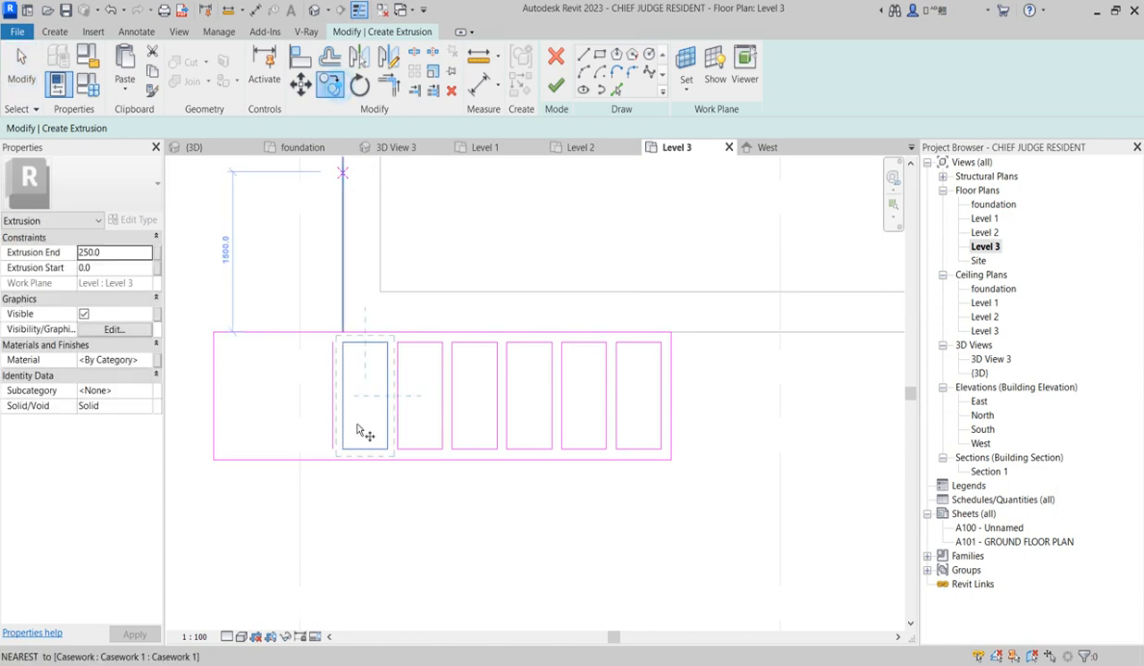
left_click(387, 344)
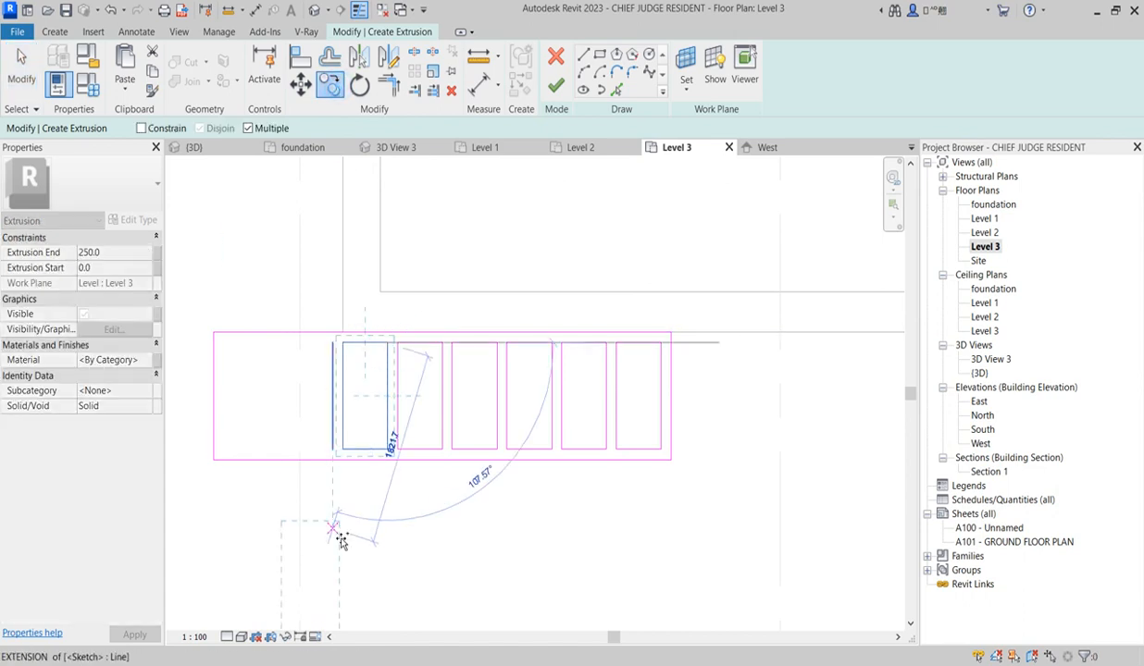
left_click(343, 524)
key("Escape")
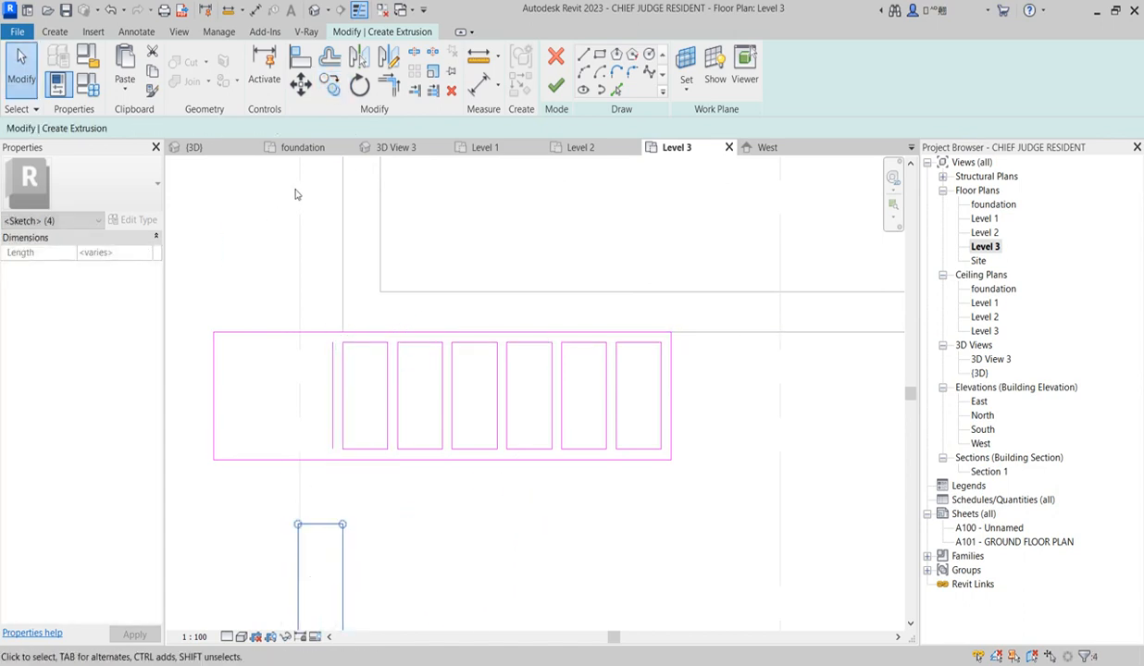
Step: Create a copy of the rectangle below the outline, rotated 90° about its centre
left_click(359, 86)
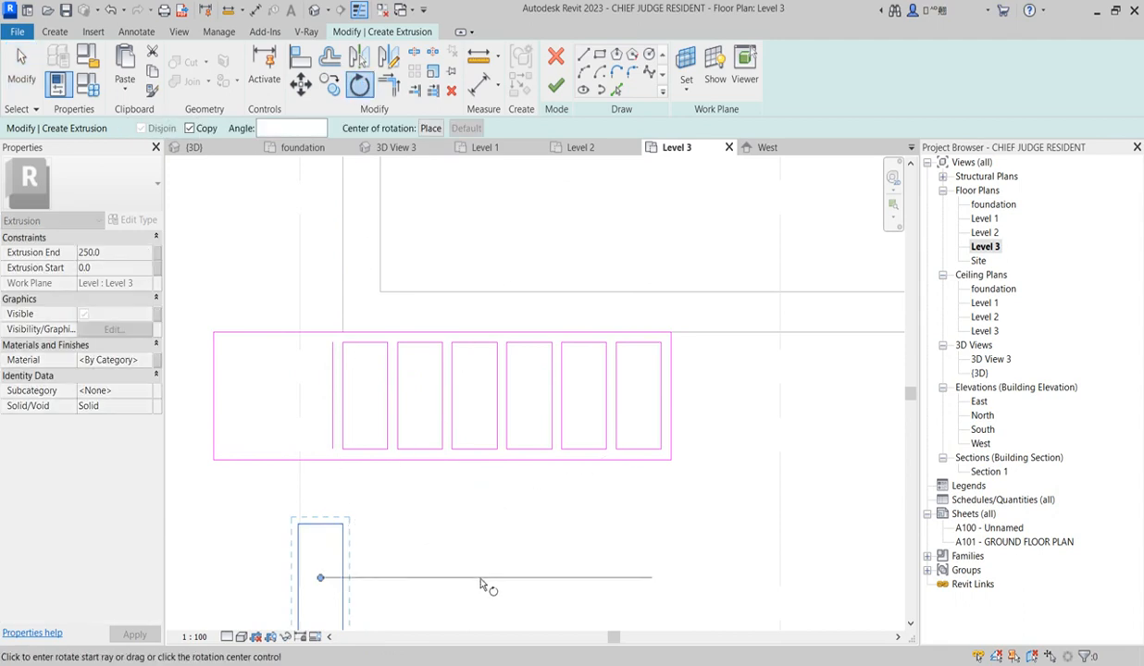
left_click(481, 585)
scroll(467, 533, "down", 3)
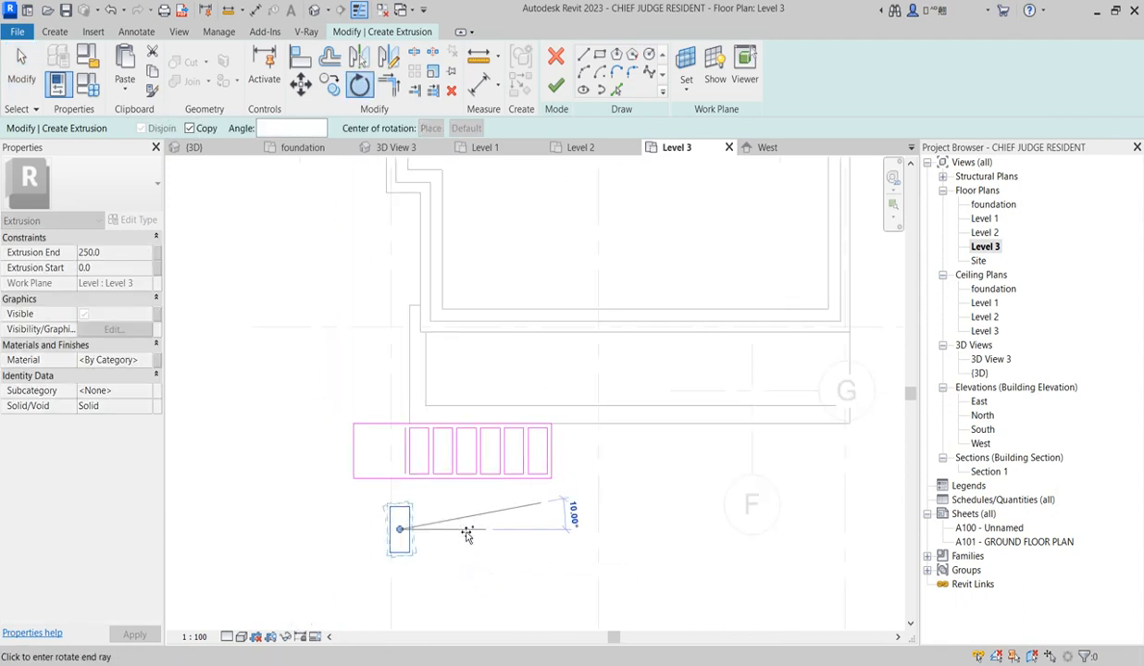
left_click(399, 611)
scroll(442, 550, "down", 2)
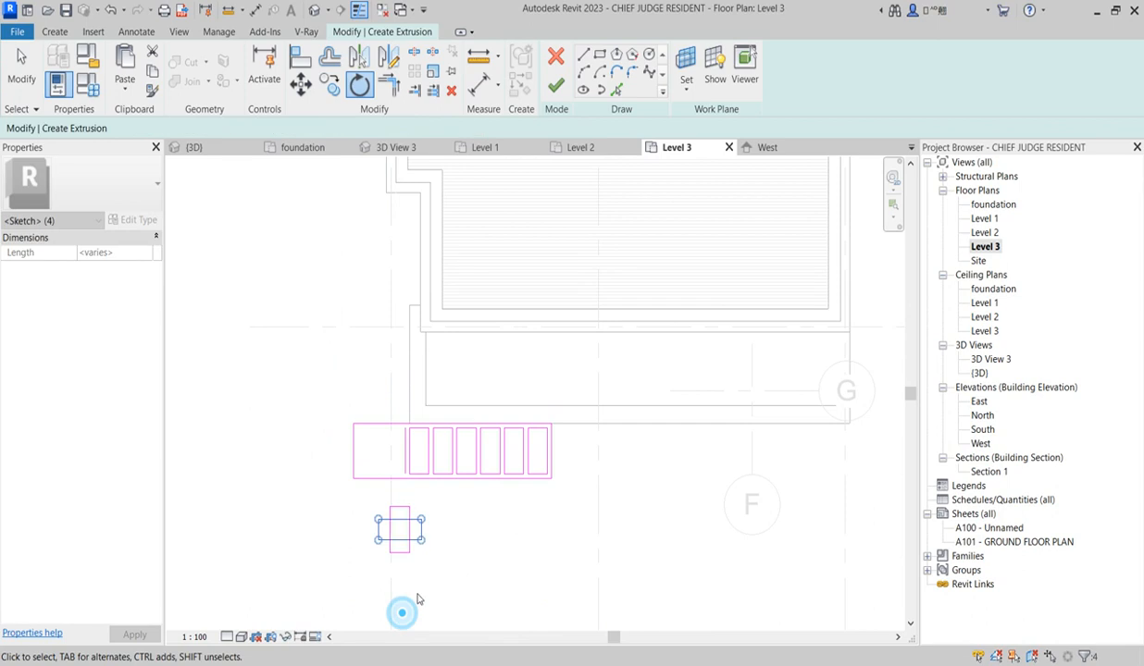
scroll(434, 575, "up", 3)
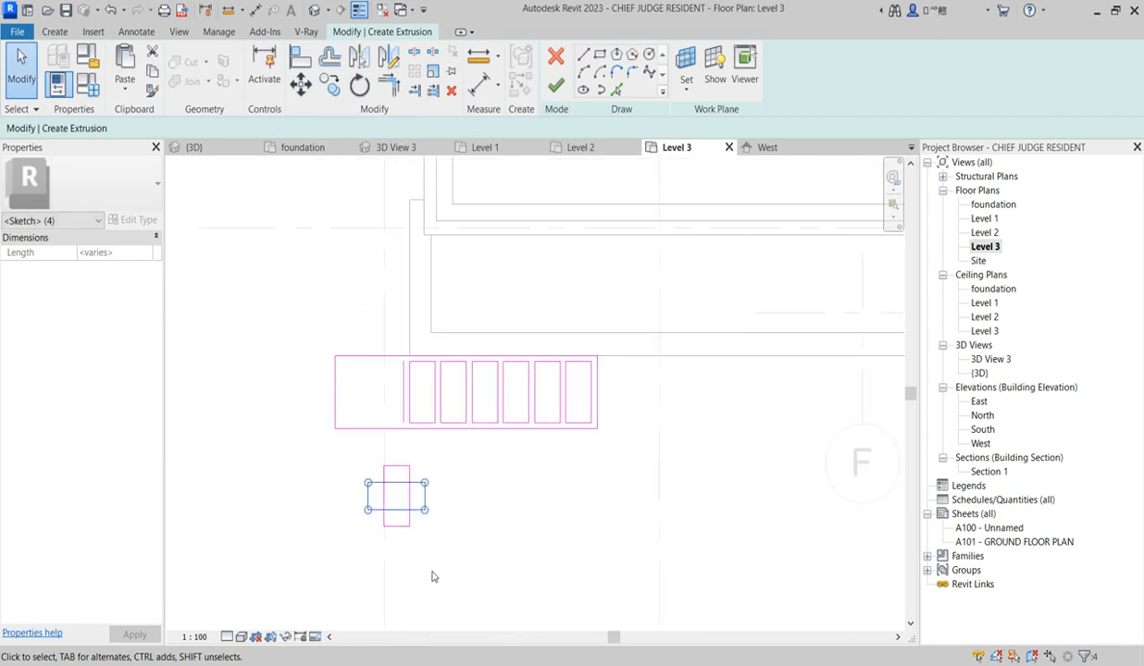
Step: Move the rotated rectangle's lower right corner onto the guide line's lower endpoint and delete the guide line
left_click(301, 88)
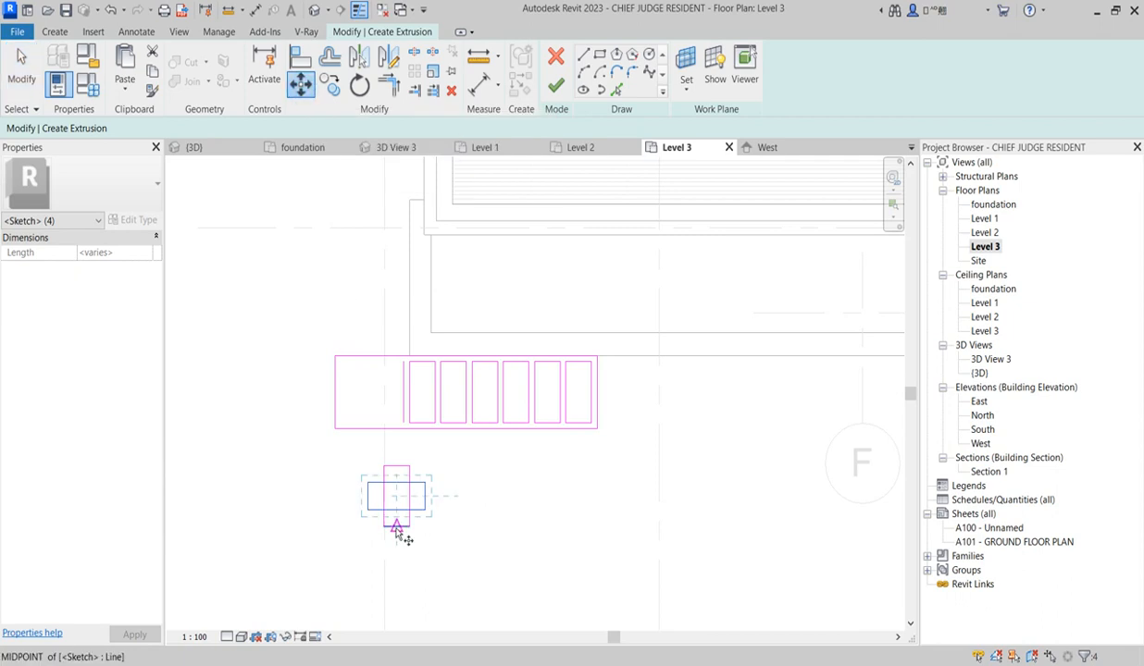
scroll(410, 520, "up", 2)
left_click(435, 502)
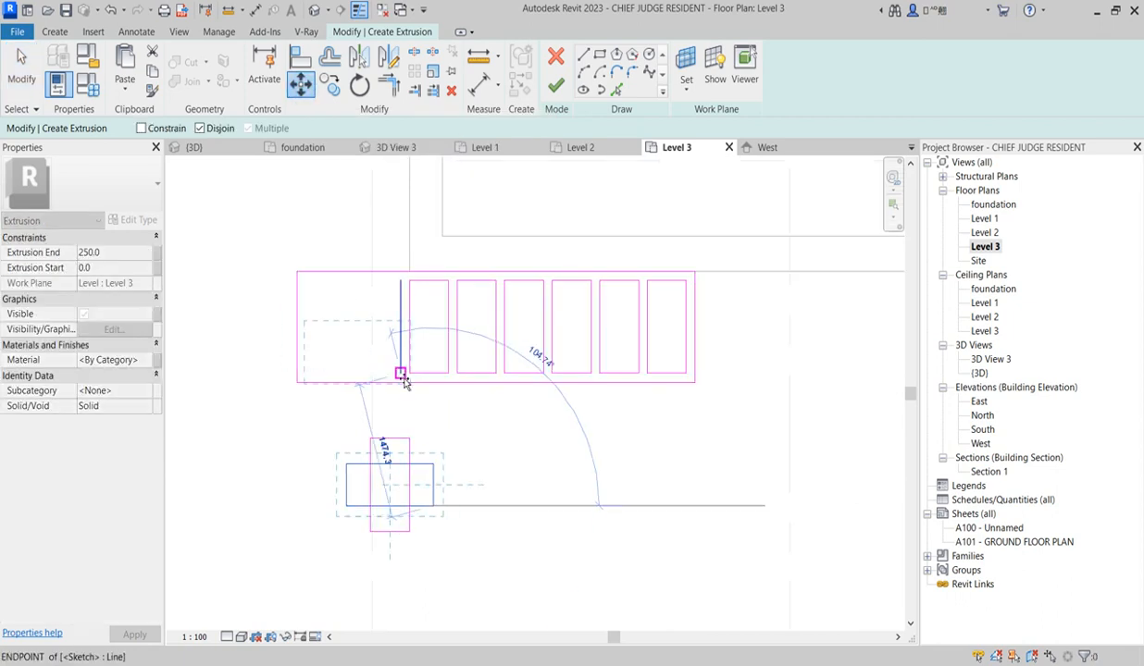
left_click(400, 373)
left_click(427, 531)
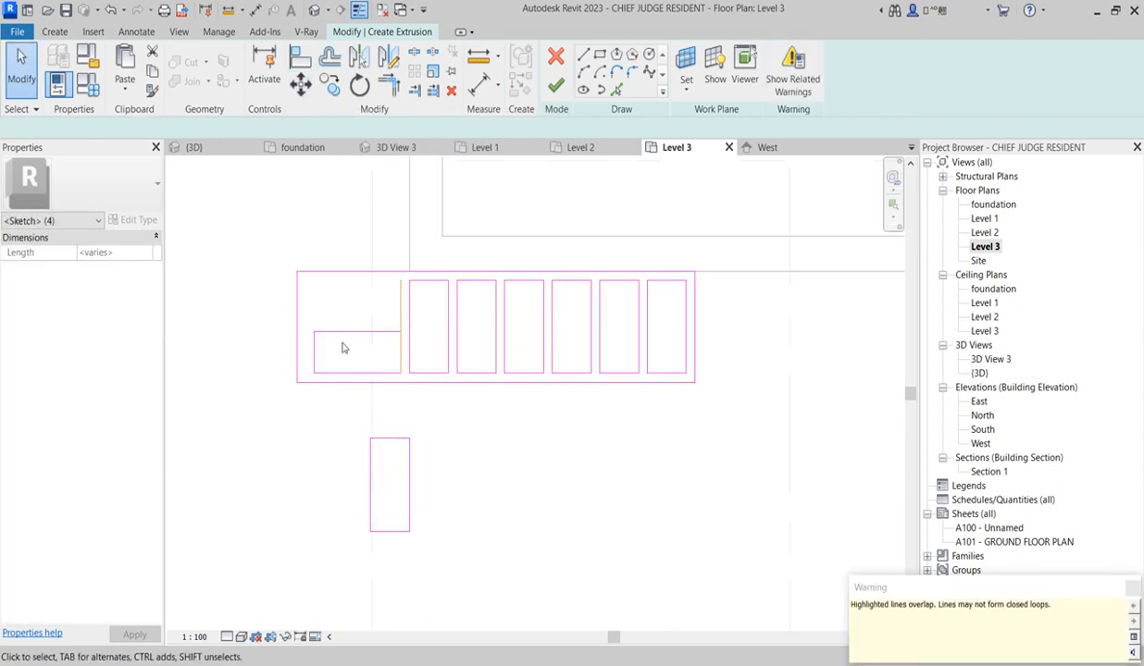
left_click(401, 315)
key("Delete")
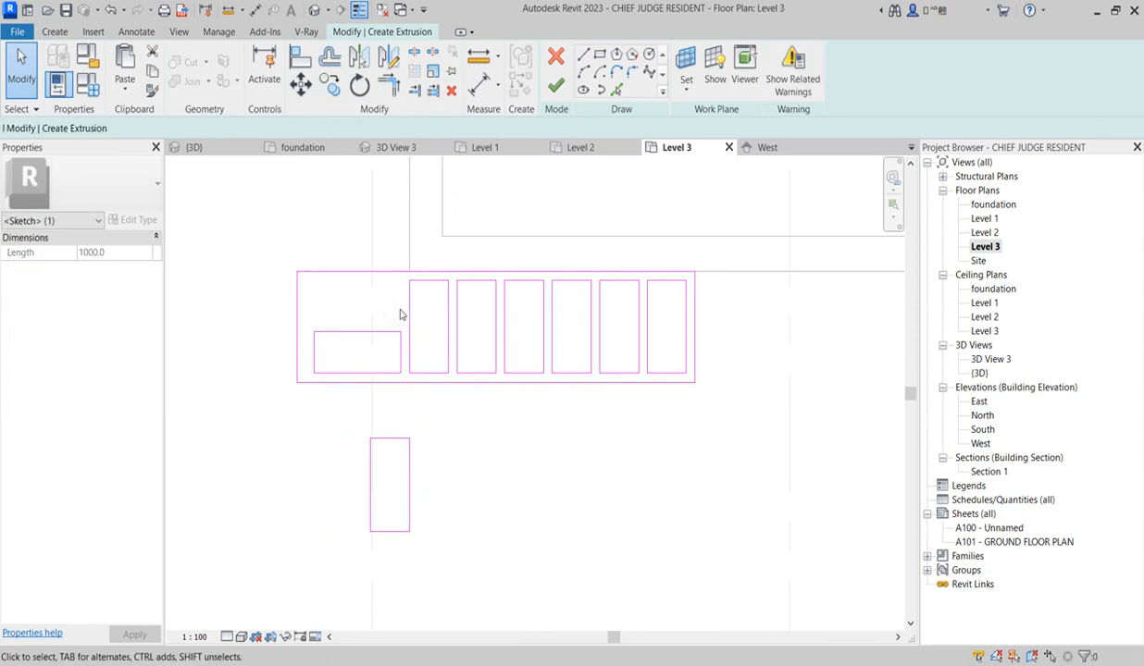
Step: Shorten the outline's upper edge so it starts at the building's corner
left_click(321, 273)
mouse_move(296, 271)
left_mouse_down()
mouse_move(381, 280)
mouse_move(409, 272)
left_mouse_up()
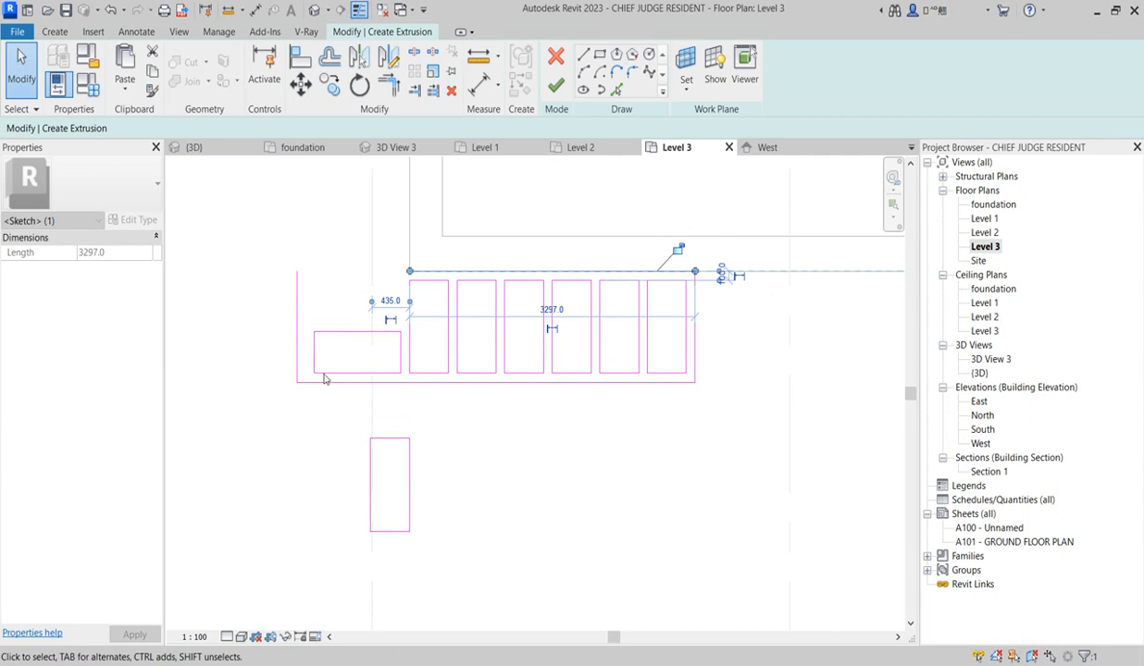
left_click(245, 301)
left_click_drag(264, 301, 408, 388)
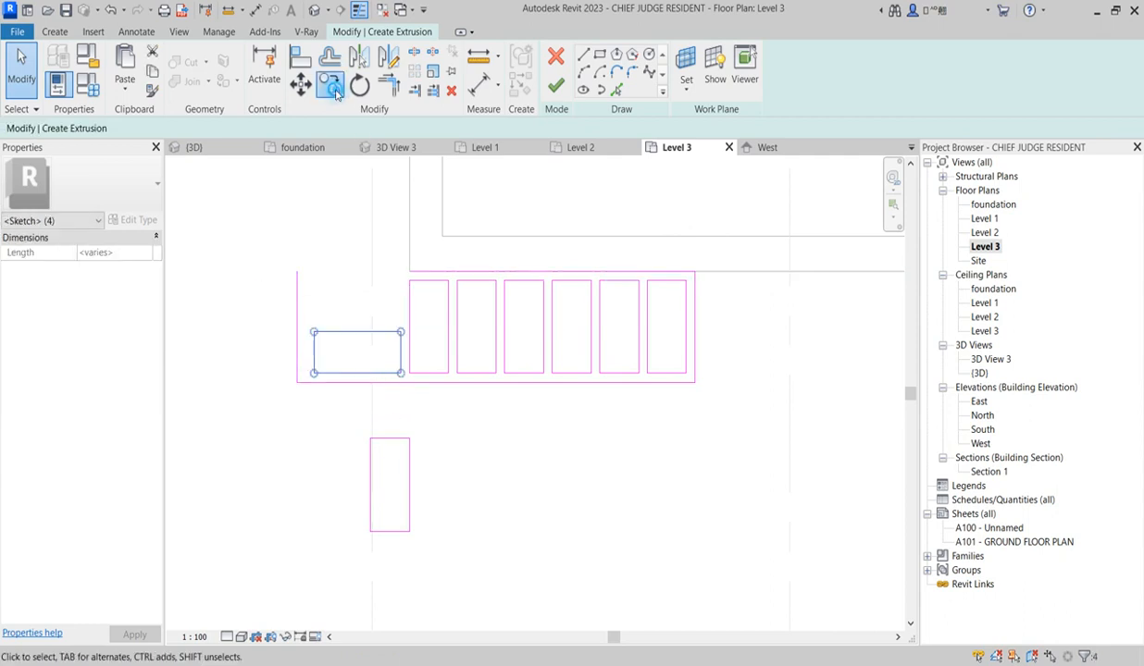
left_click(329, 85)
left_click(408, 388)
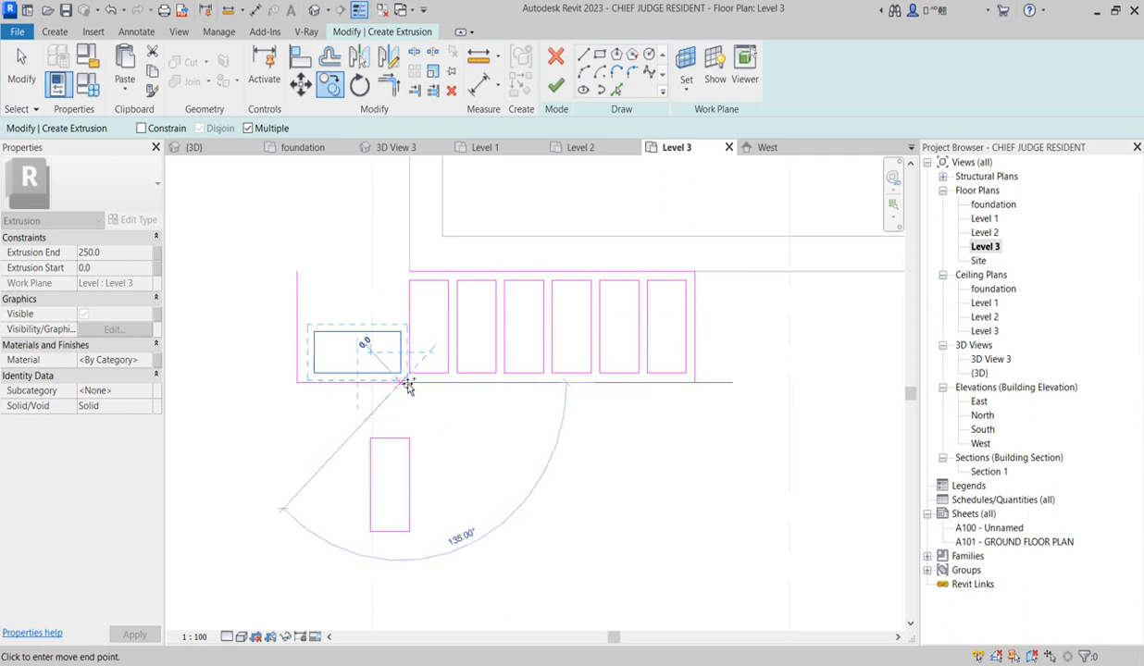
left_click(402, 374)
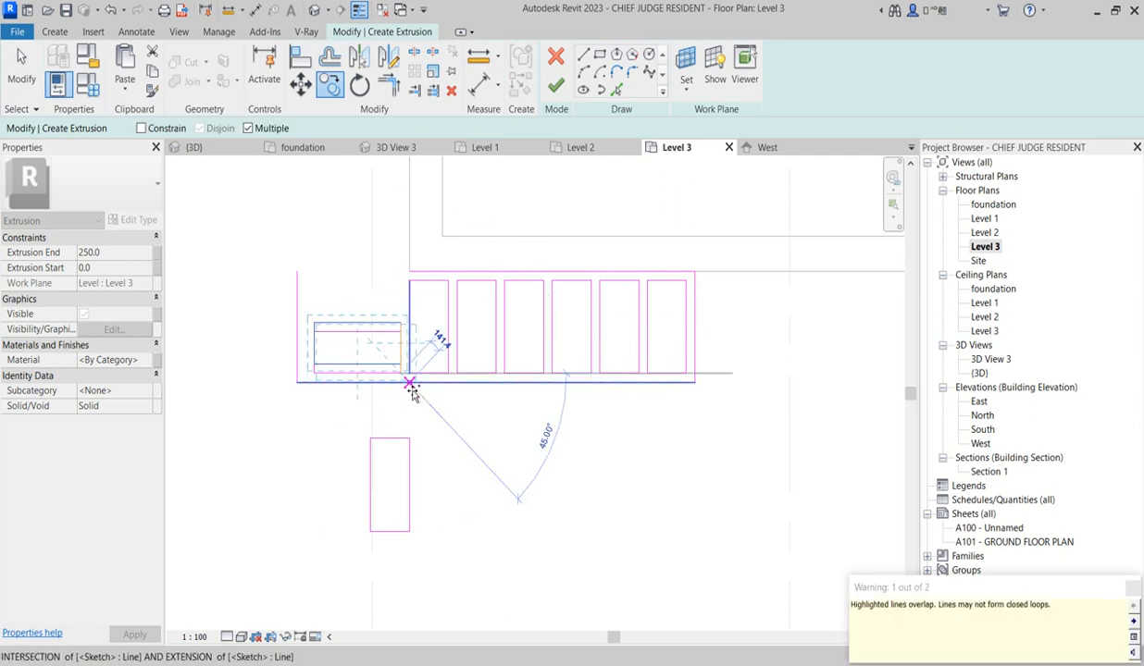
key("Escape")
key("Escape")
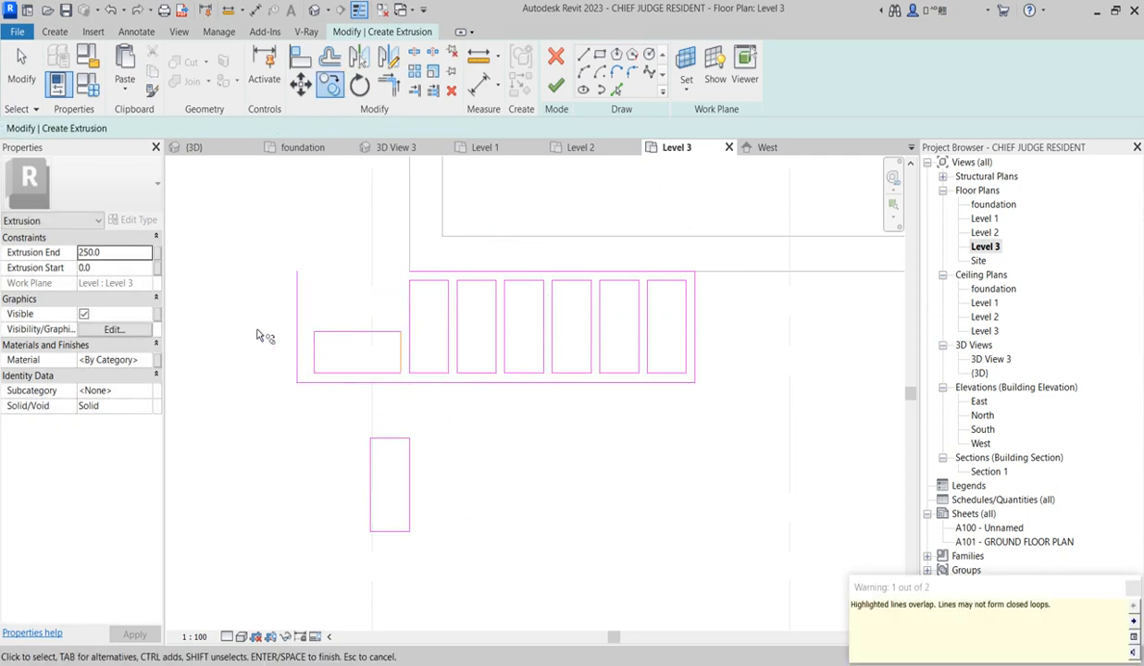
Step: Copy the horizontal opening once upward, keeping the same gap as between it and the outline's lower edge
mouse_move(259, 313)
left_mouse_down()
mouse_move(403, 407)
mouse_move(398, 398)
left_mouse_up()
key("m")
key("v")
scroll(394, 374, "up", 3)
left_click(398, 390)
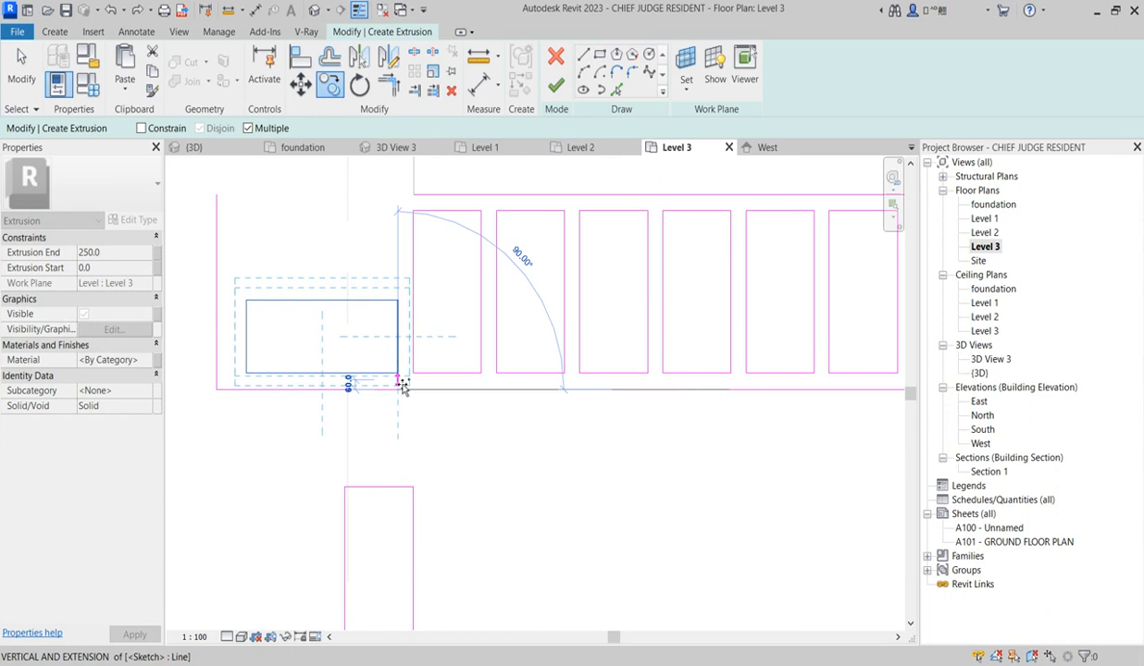
left_click(401, 301)
Step: Copy the horizontal opening three more times upward at the same spacing, making a column of five openings
key("c")
key("o")
left_click(402, 300)
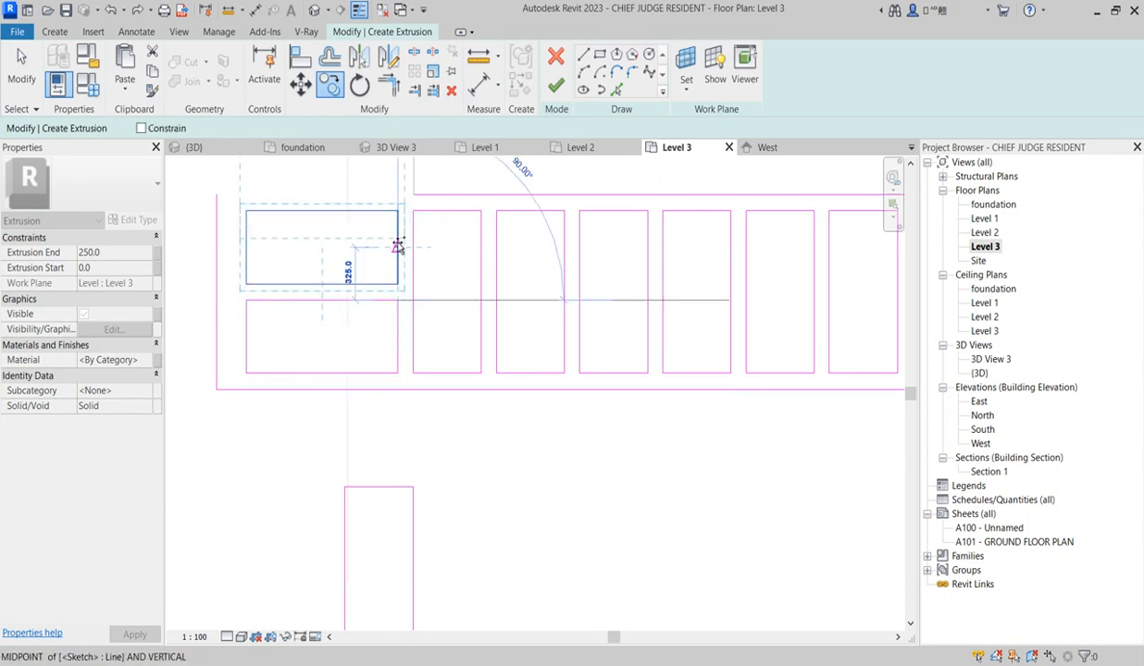
scroll(401, 215, "down", 4)
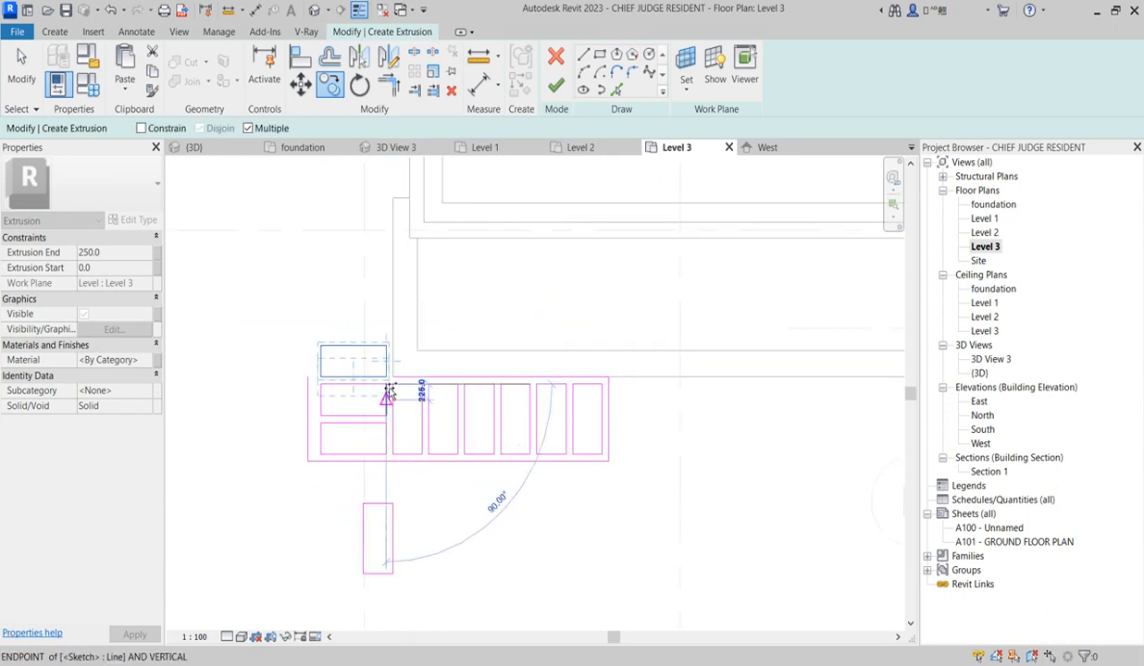
left_click(389, 350)
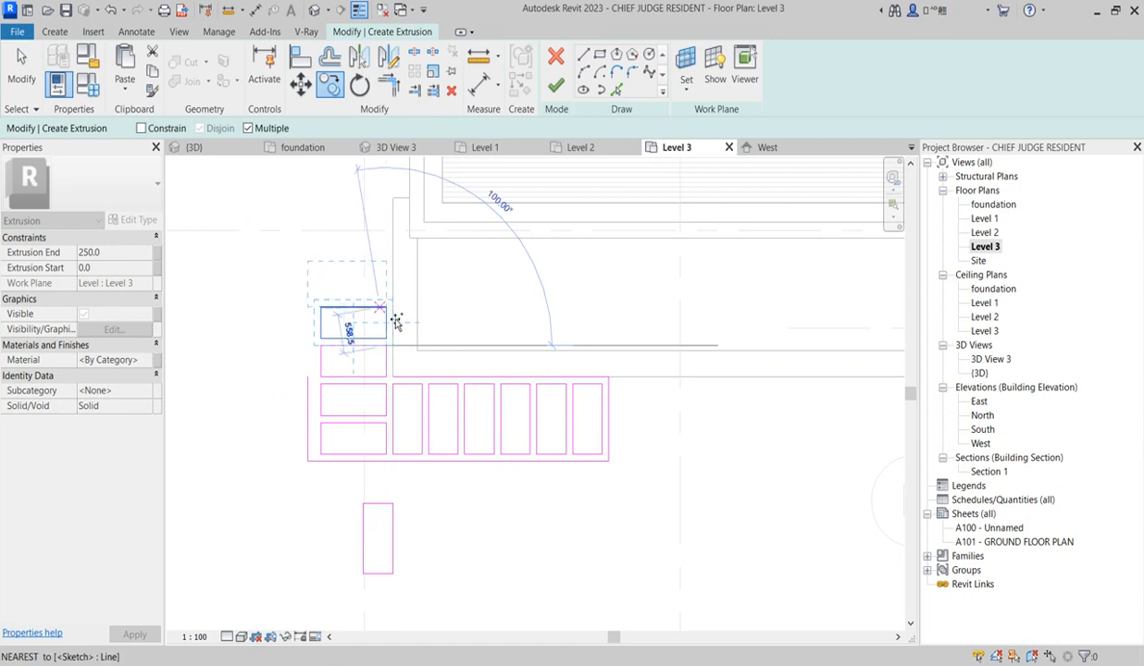
left_click(392, 321)
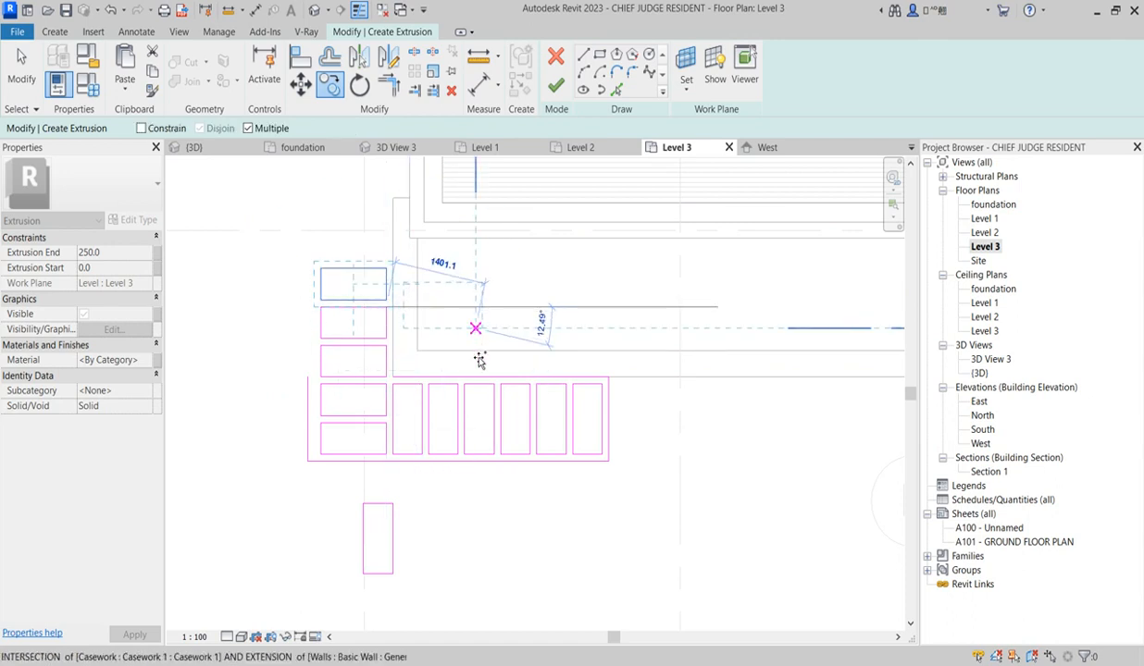
scroll(476, 333, "down", 2)
key("Escape")
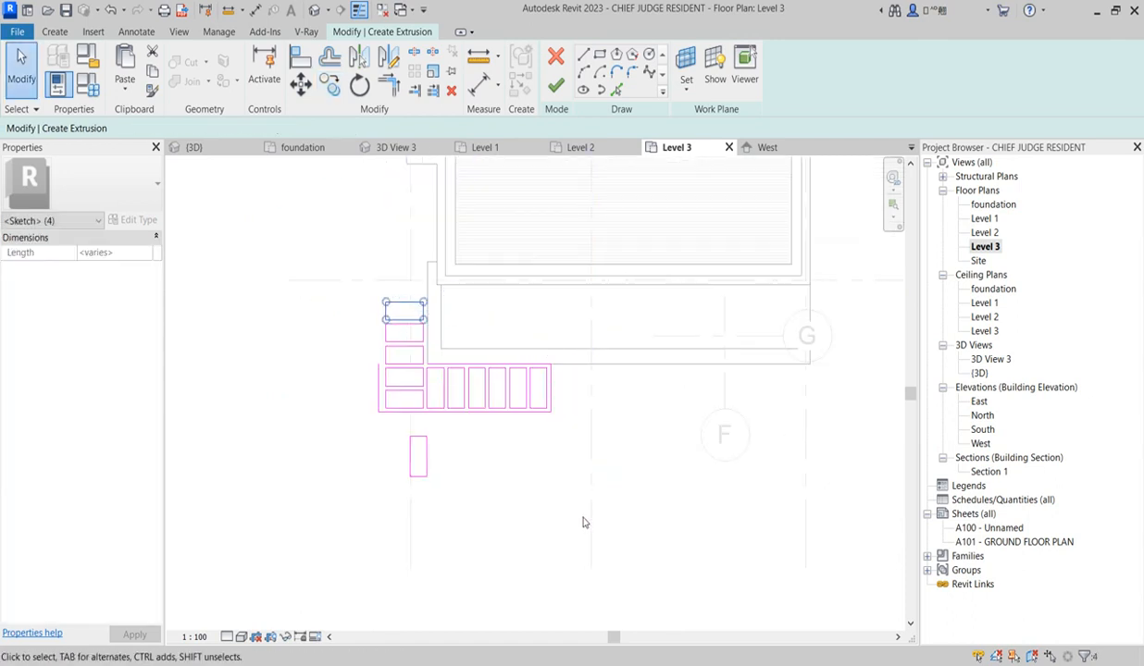
Step: Set the distance between the outline's left edge and the column of horizontal openings to 100
scroll(345, 413, "up", 4)
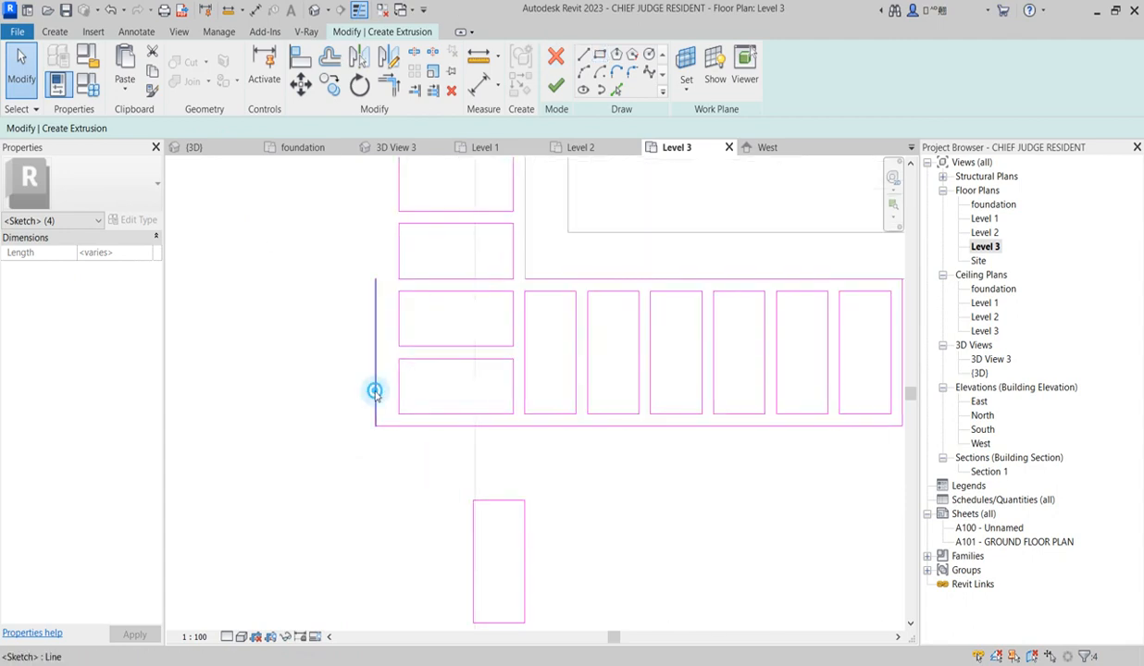
left_click(375, 387)
left_click(388, 237)
type("1")
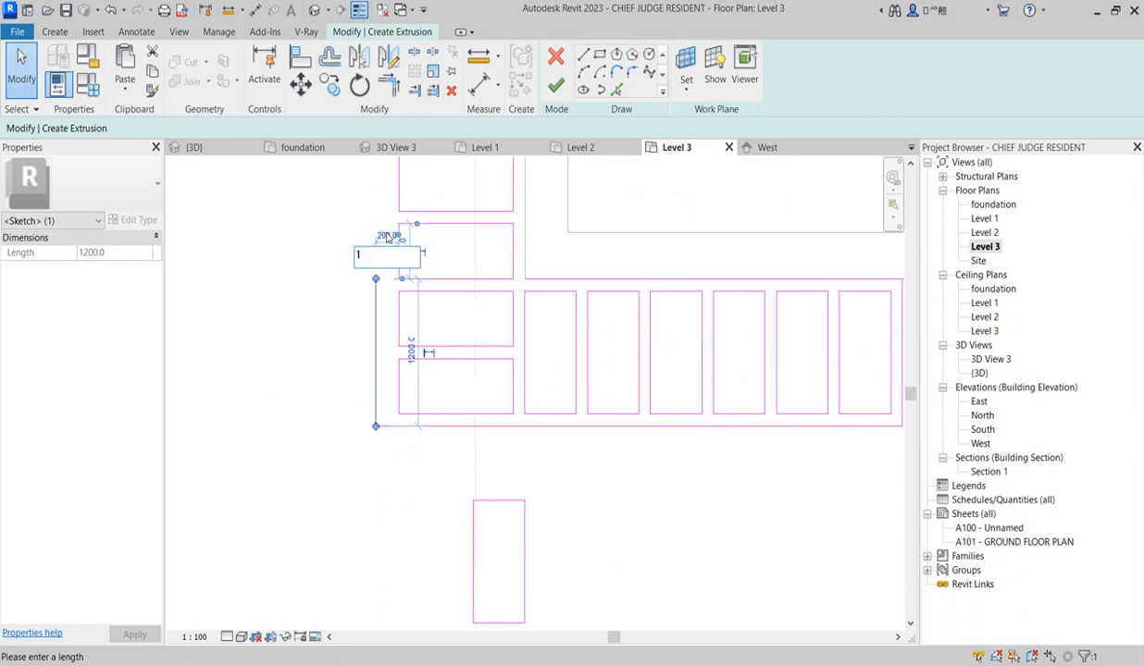
key("Return")
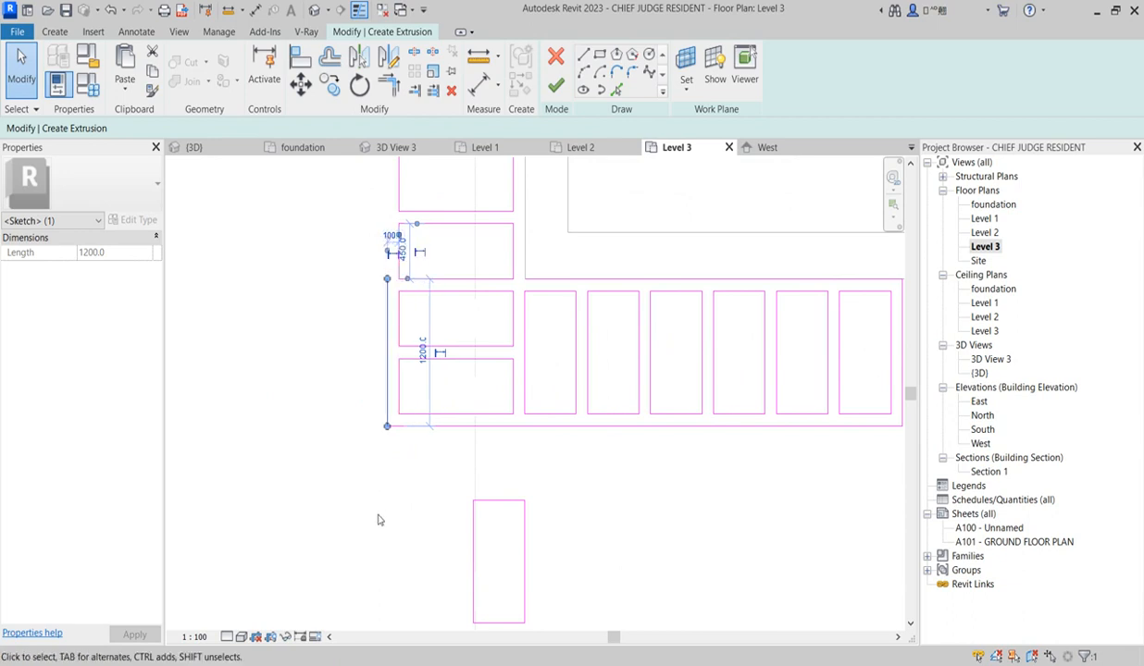
left_click(378, 511)
scroll(378, 511, "down", 2)
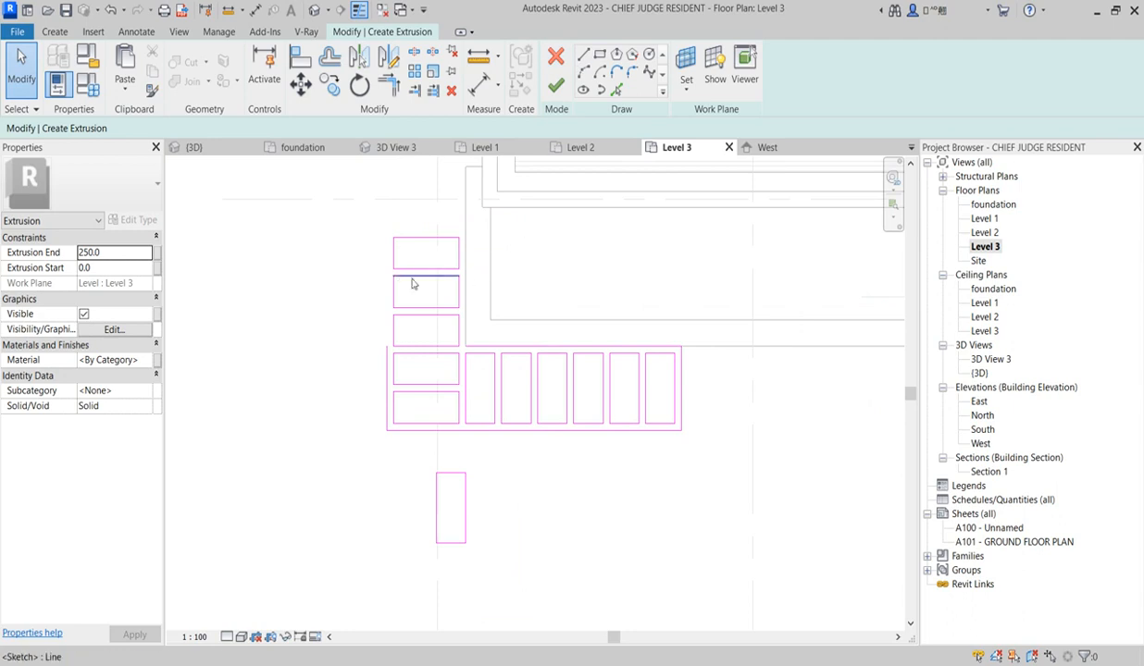
Step: Offset a copy of the top opening's upper edge 100 upward and draw a line from the building's corner up to its level
left_click(329, 58)
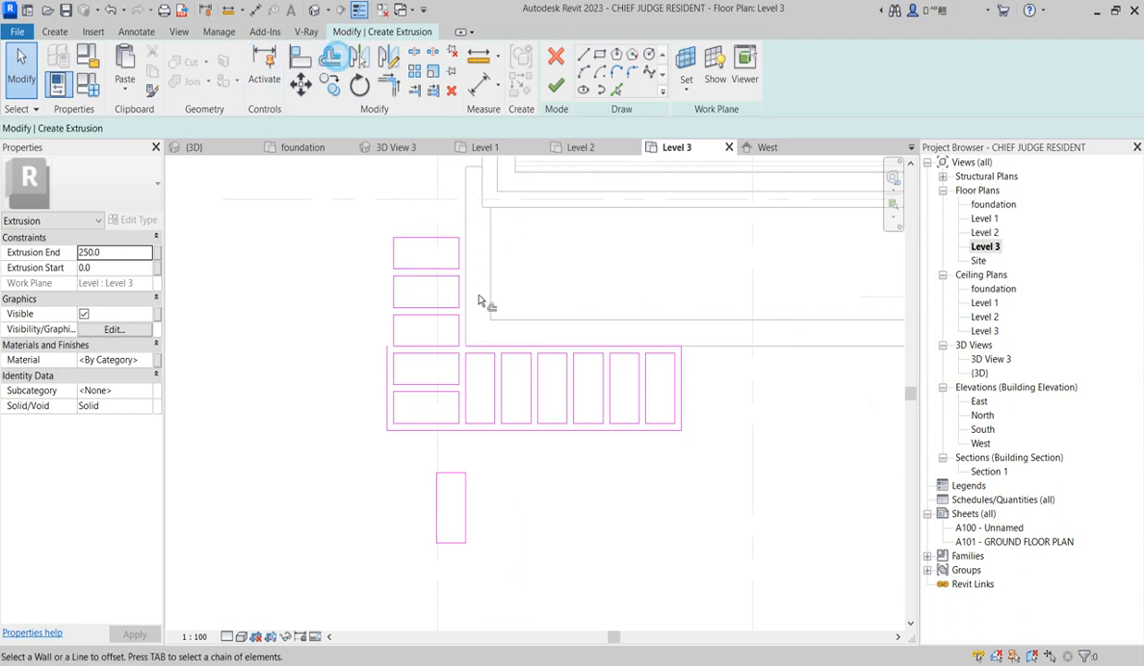
left_click(423, 240)
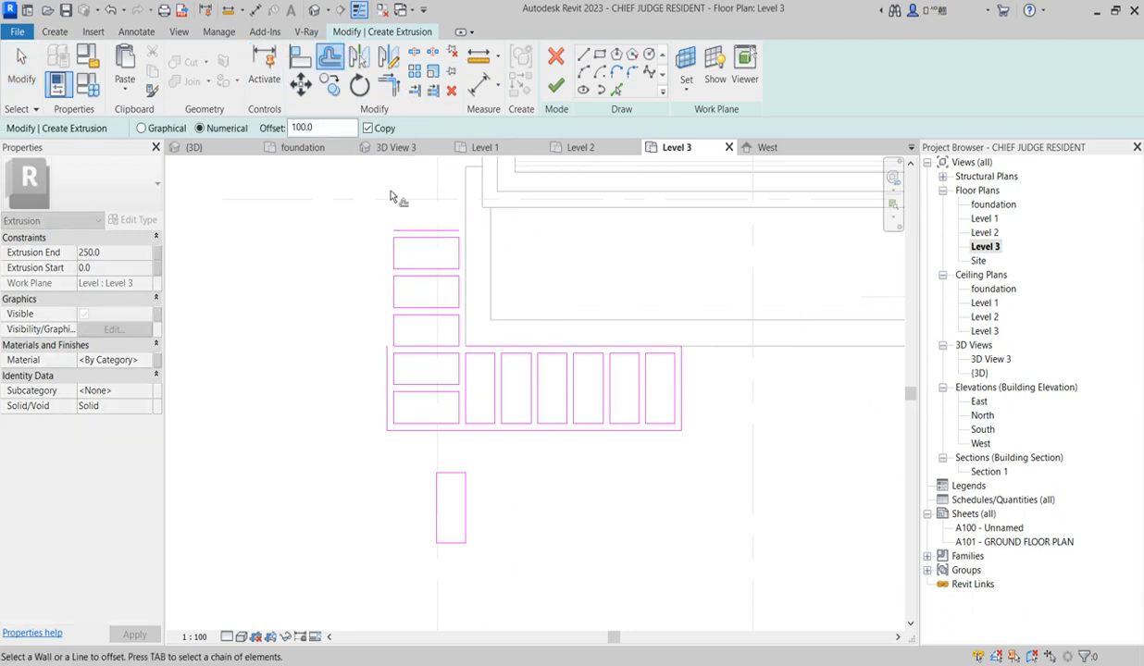
left_click(583, 56)
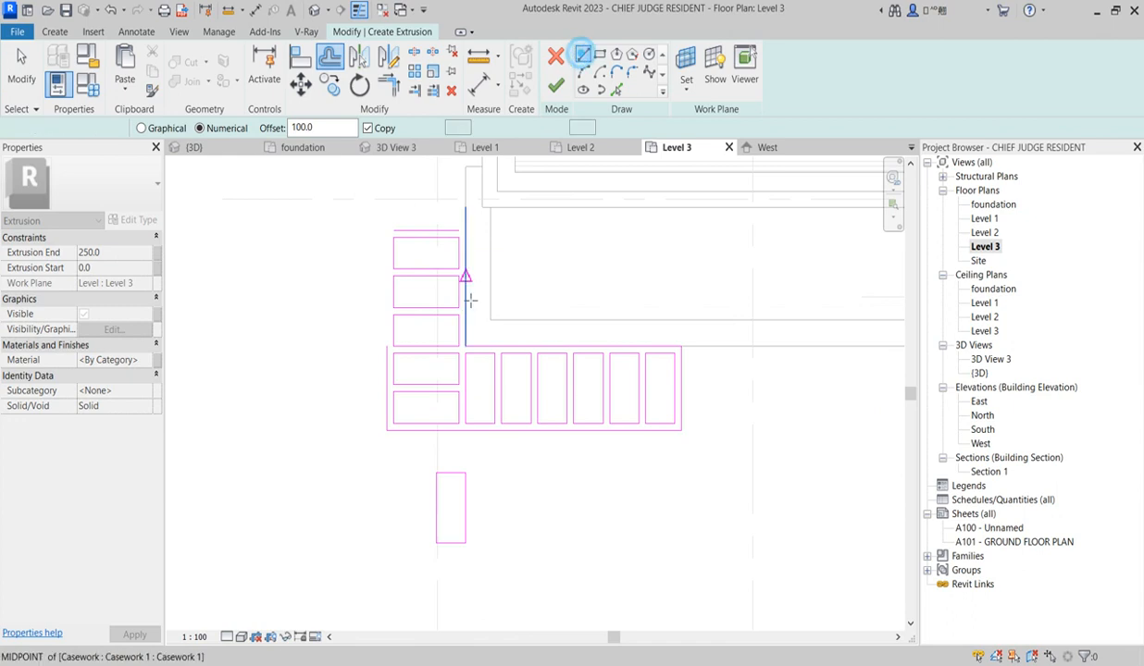
left_click(465, 347)
left_click(465, 231)
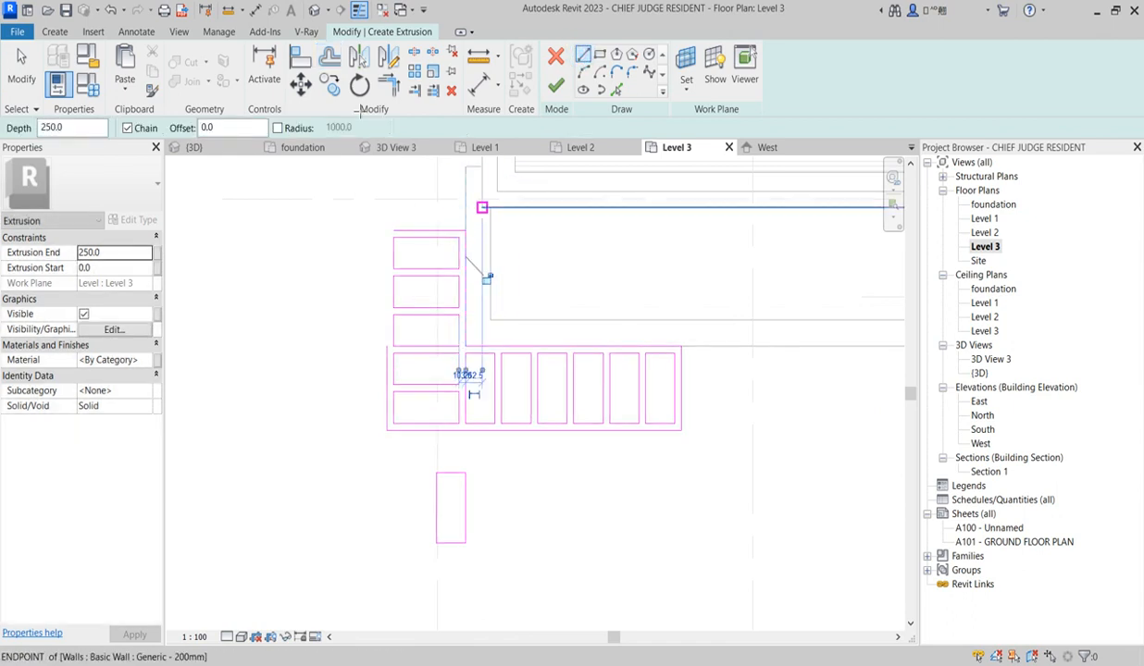
Step: Trim the outline's upper edge and left edge to a closed corner and finish the extrusion sketch
left_click(389, 85)
left_click(418, 235)
left_click(387, 361)
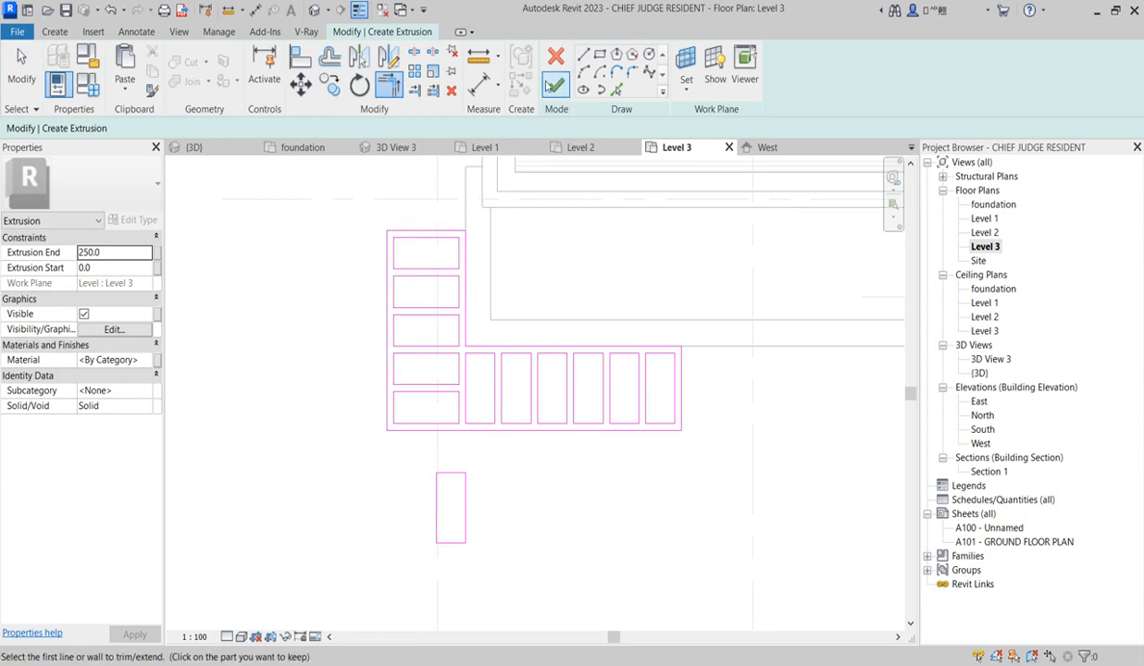
left_click(557, 86)
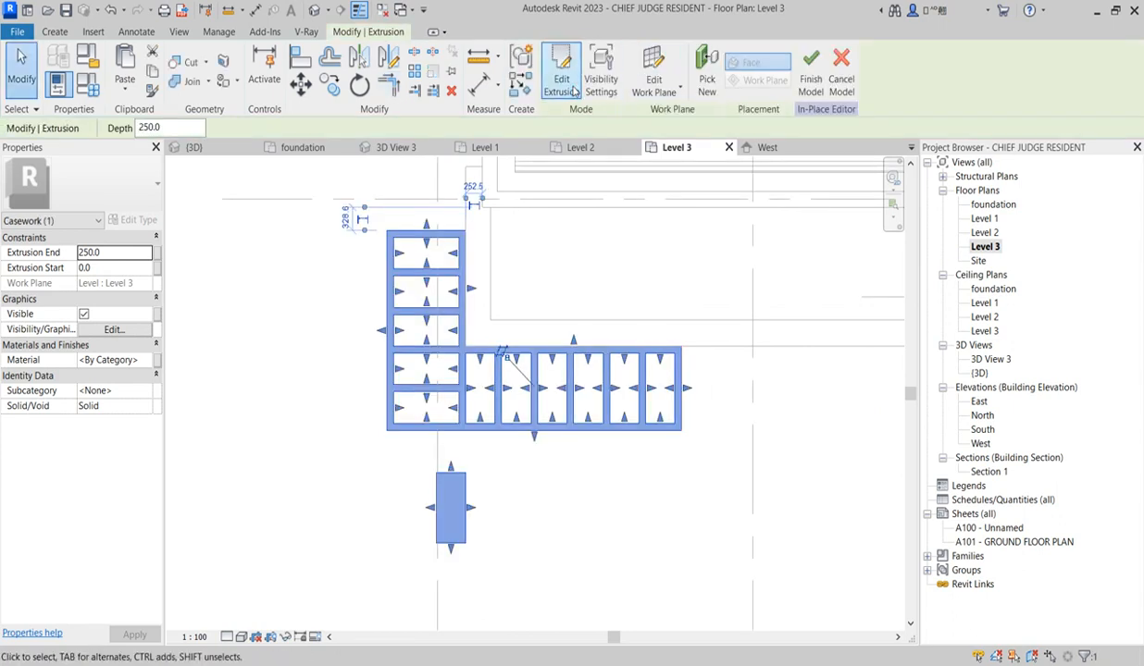
Step: Edit the extrusion's sketch to delete the spare rectangle below the L-shaped outline, and finish the edit
left_click_drag(401, 455, 488, 555)
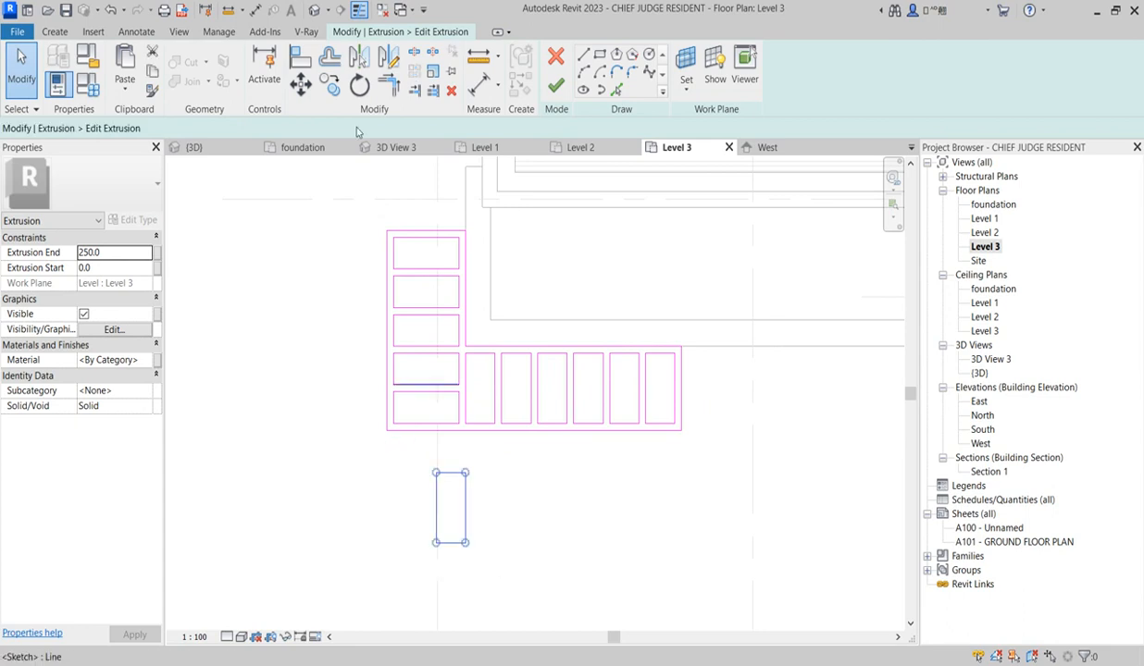
left_click(451, 92)
left_click(556, 87)
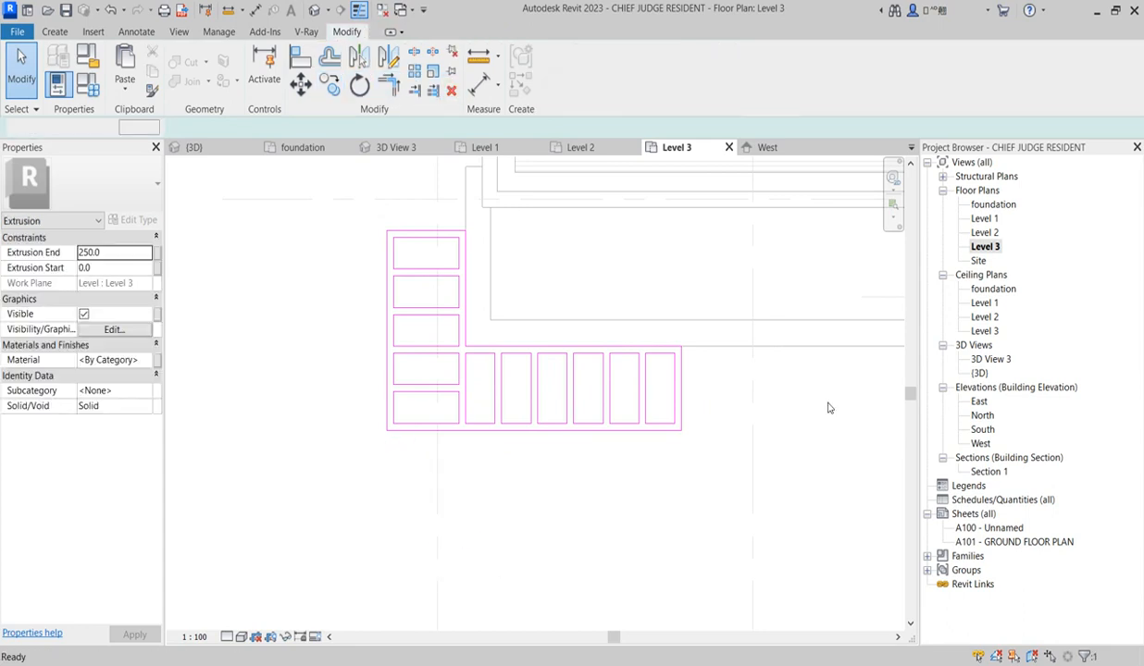
Step: Set the pergola's Extrusion End to 50 in the South elevation
double_click(983, 430)
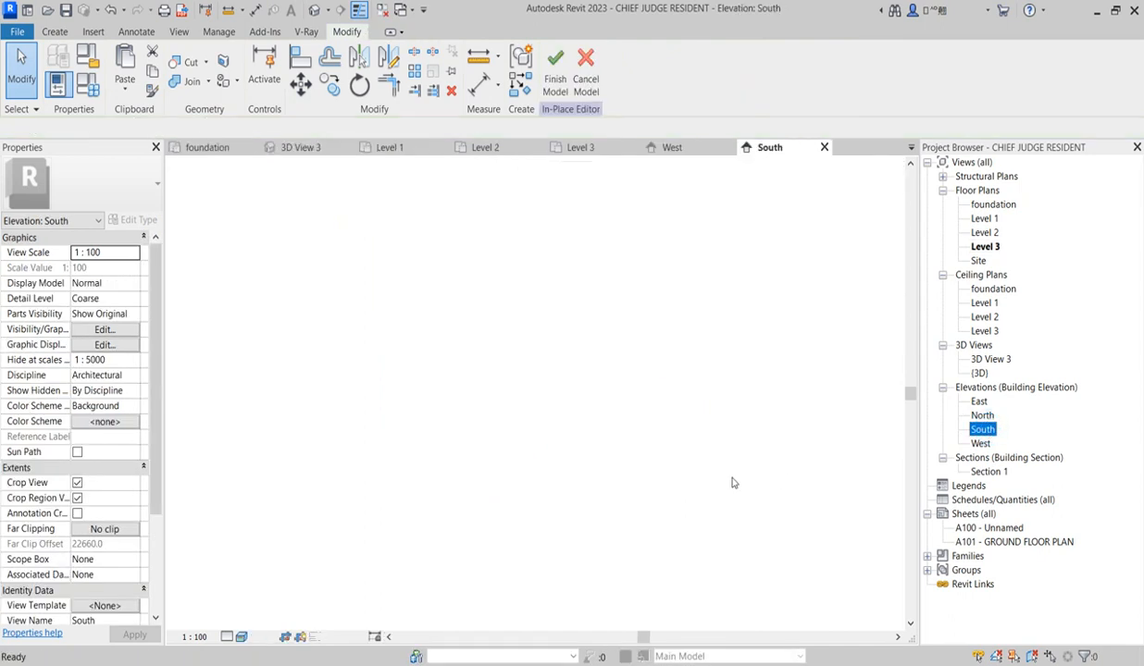
left_click(500, 315)
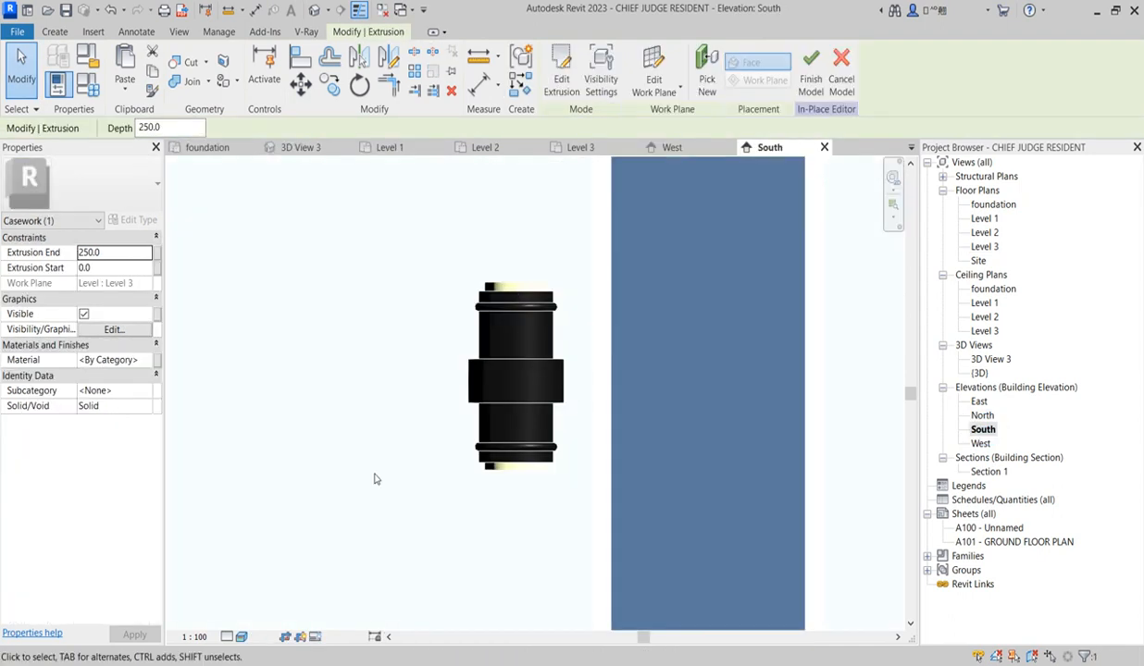
scroll(468, 479, "down", 5)
scroll(468, 480, "down", 3)
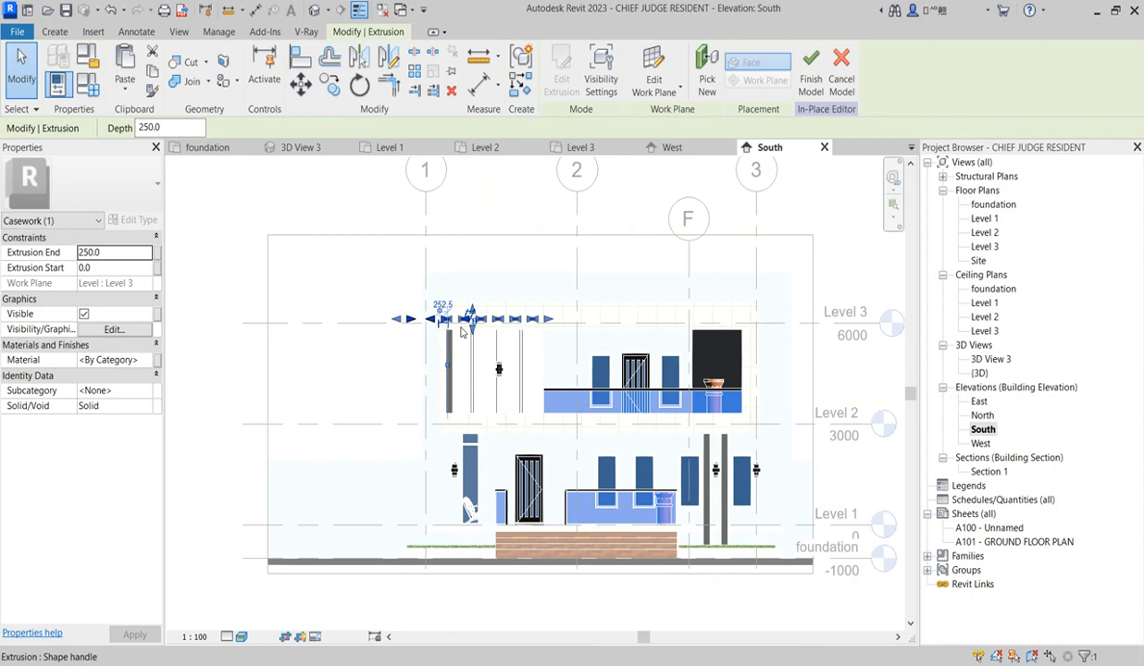
scroll(491, 337, "up", 5)
scroll(485, 351, "up", 3)
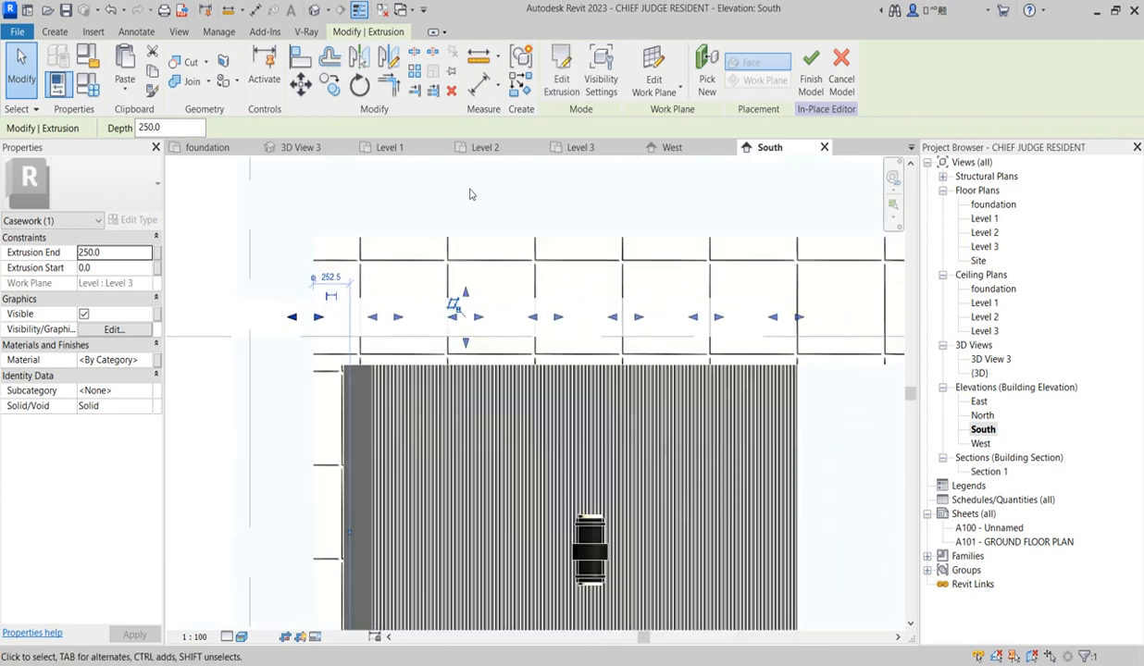
left_click(470, 192)
left_click(483, 309)
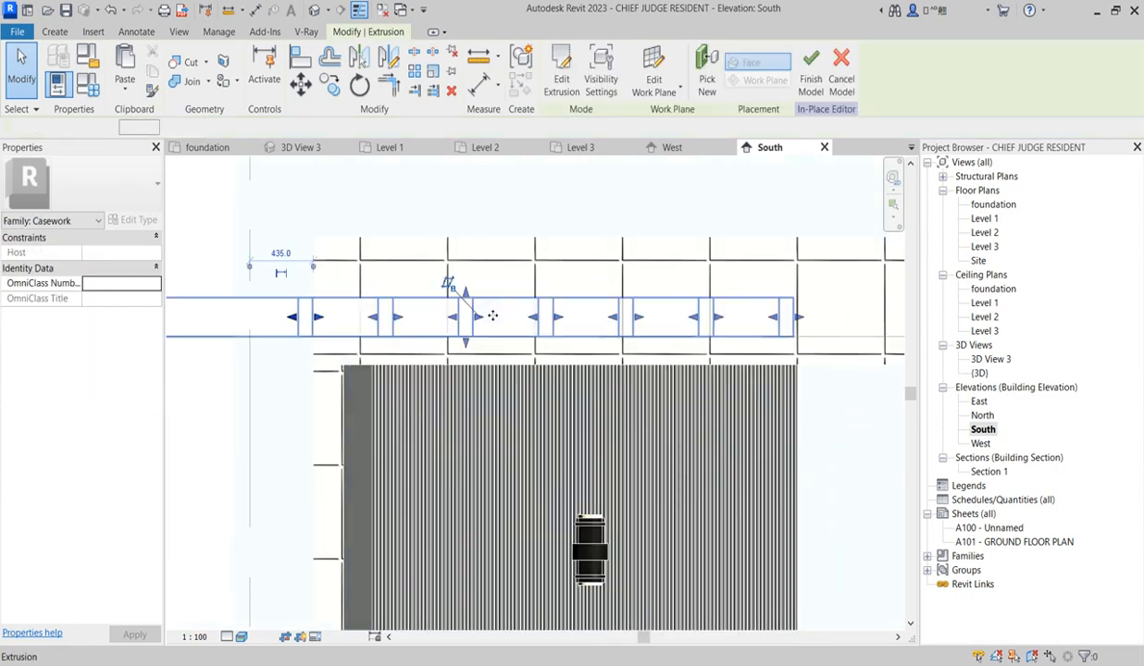
left_click(127, 255)
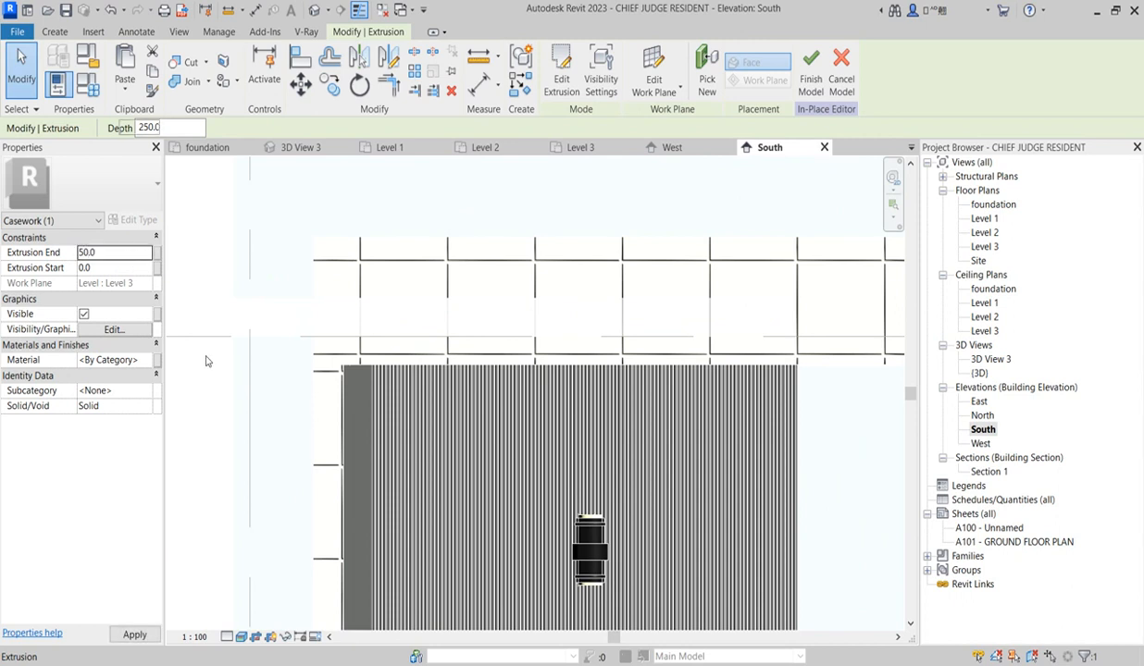
left_click(243, 297)
scroll(480, 368, "down", 4)
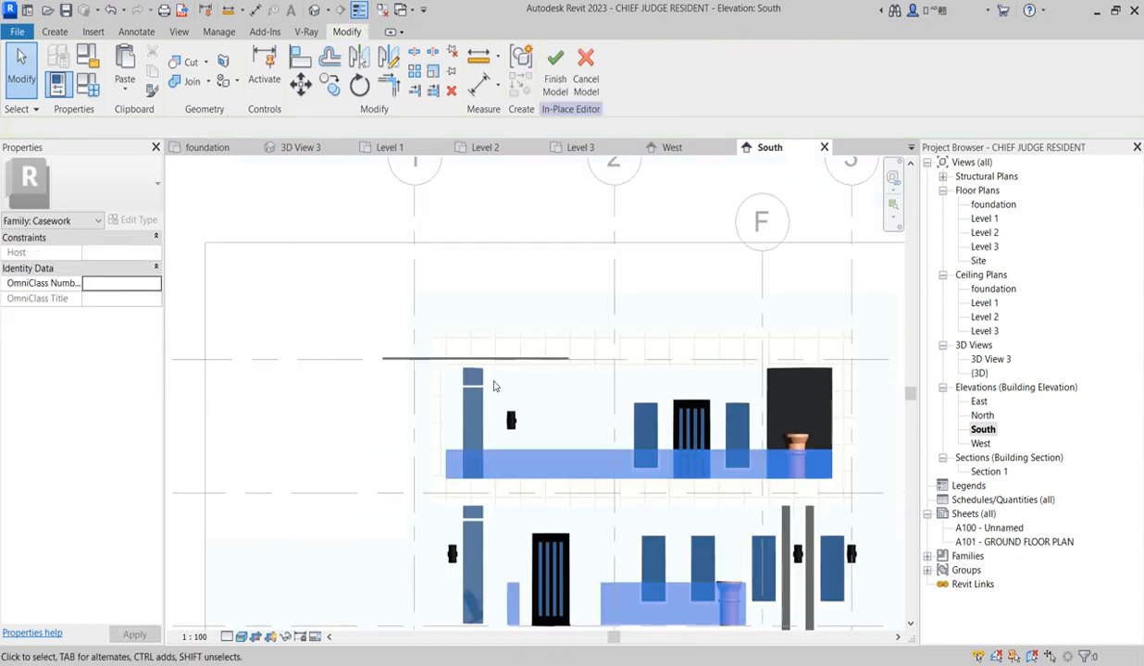
Step: Select the pergola extrusion in the {3D} view and open the Material Browser for its material
double_click(978, 373)
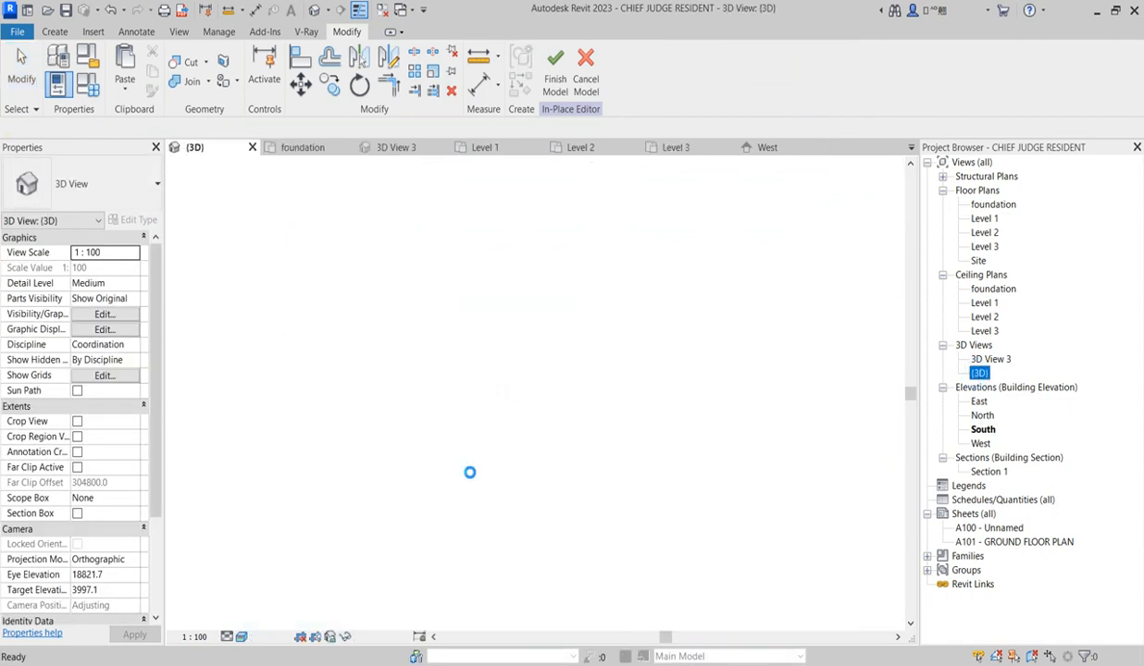
scroll(287, 251, "up", 6)
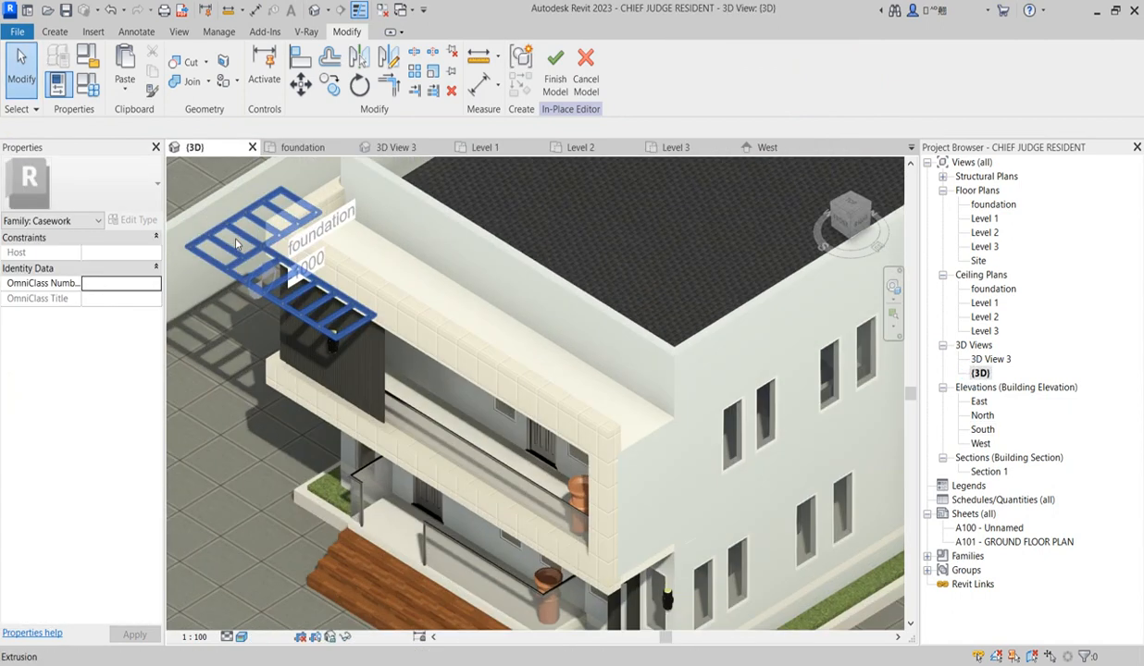
scroll(393, 363, "down", 3)
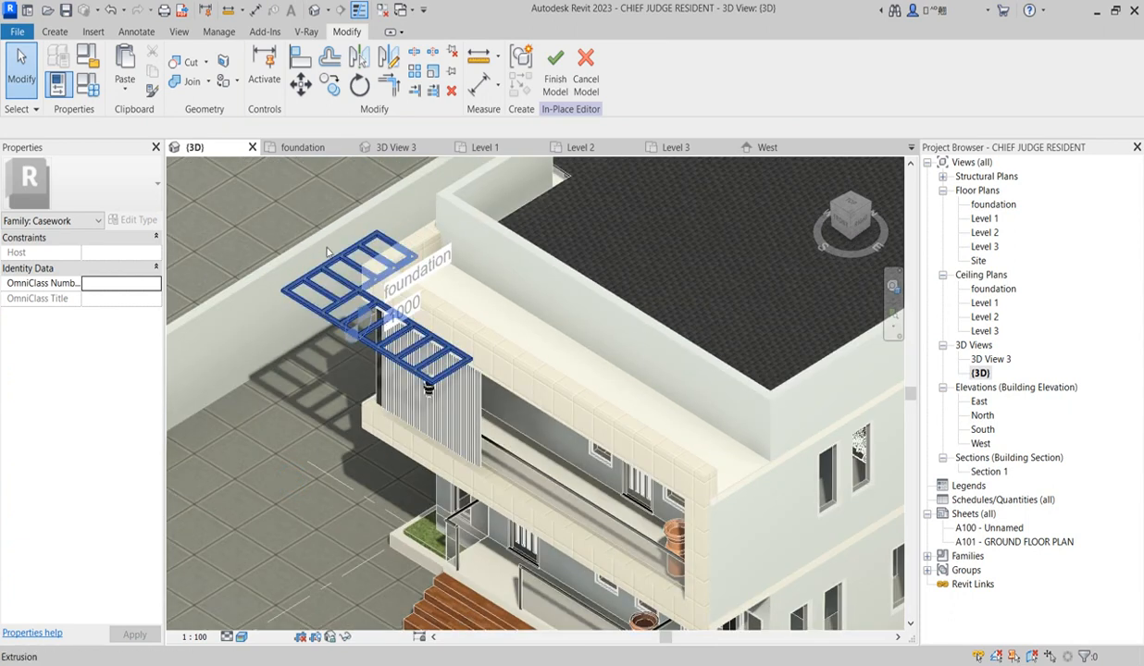
left_click(355, 248)
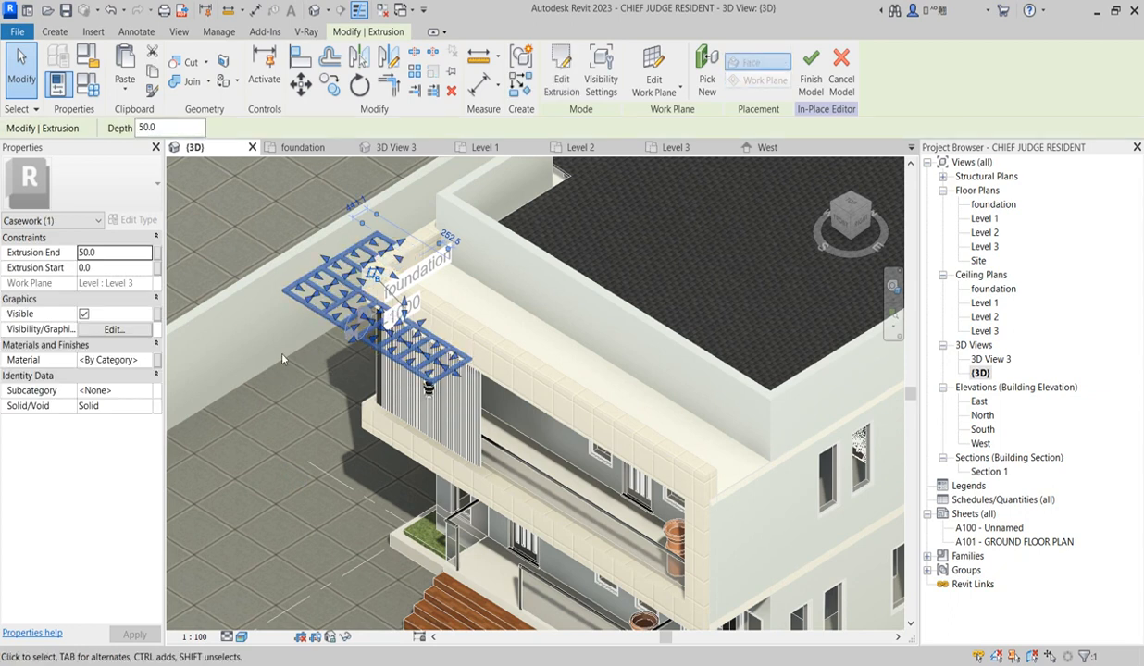
left_click(145, 361)
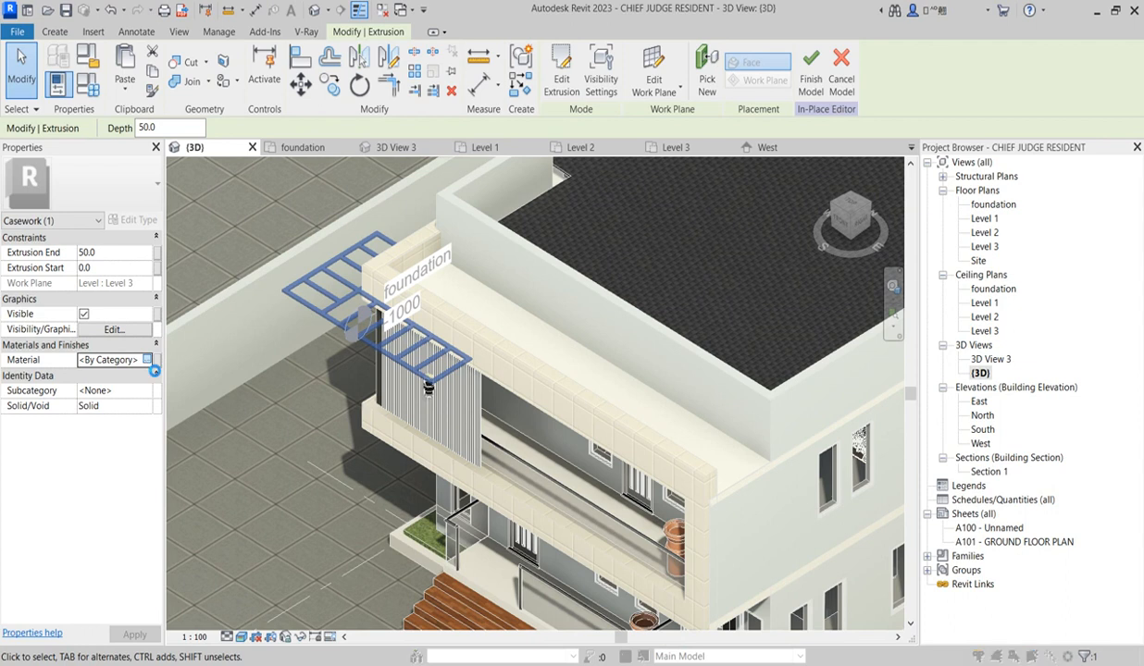
left_click(147, 360)
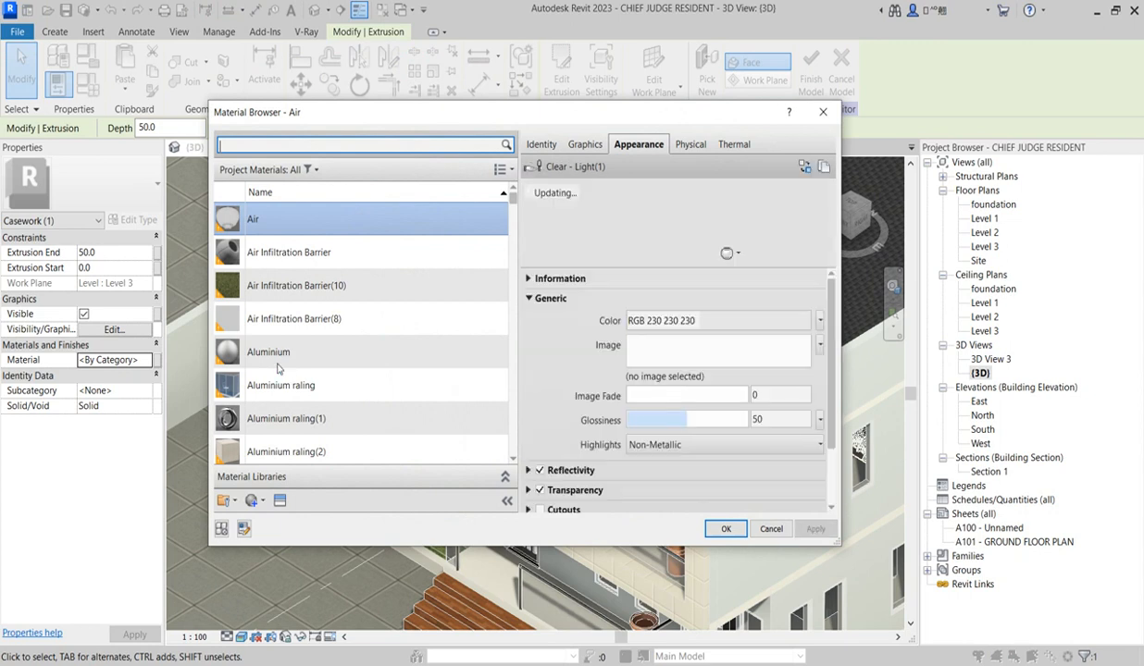
Step: Duplicate the Aluminium(9) material in the project materials
scroll(280, 359, "down", 10)
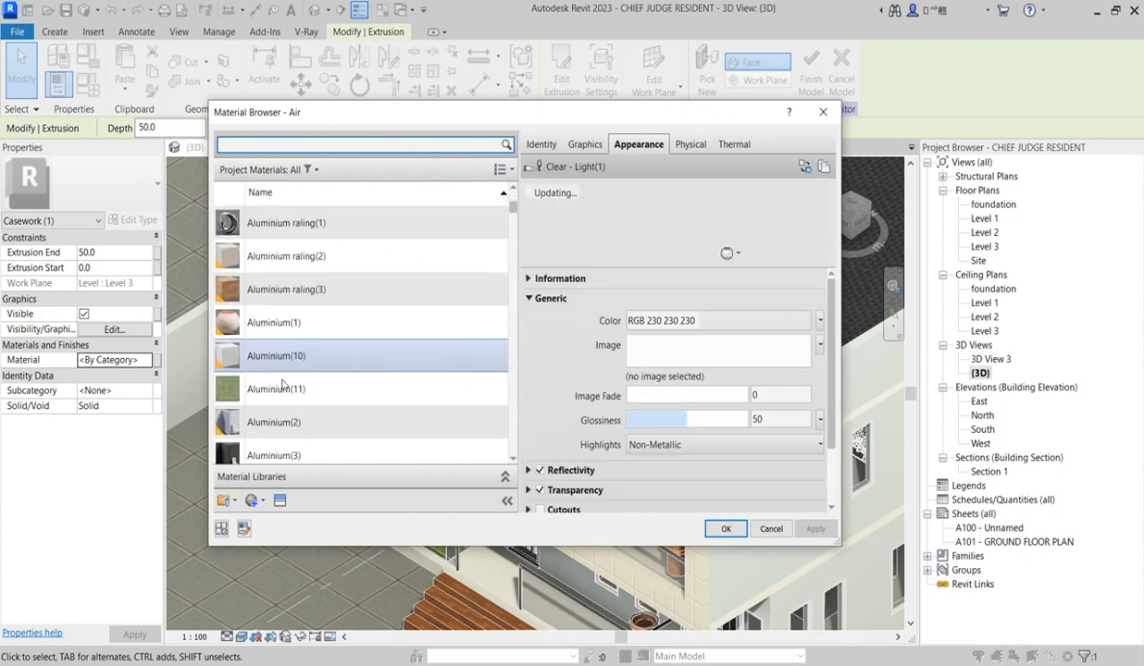
scroll(282, 350, "up", 3)
left_click(261, 263)
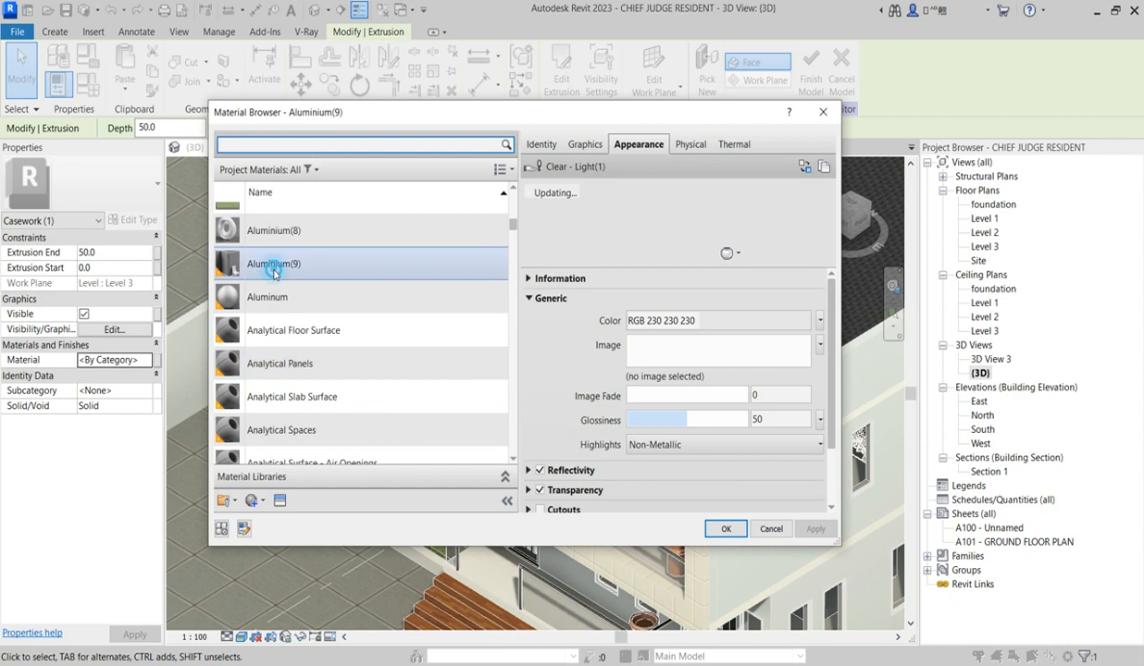
right_click(264, 264)
left_click(322, 298)
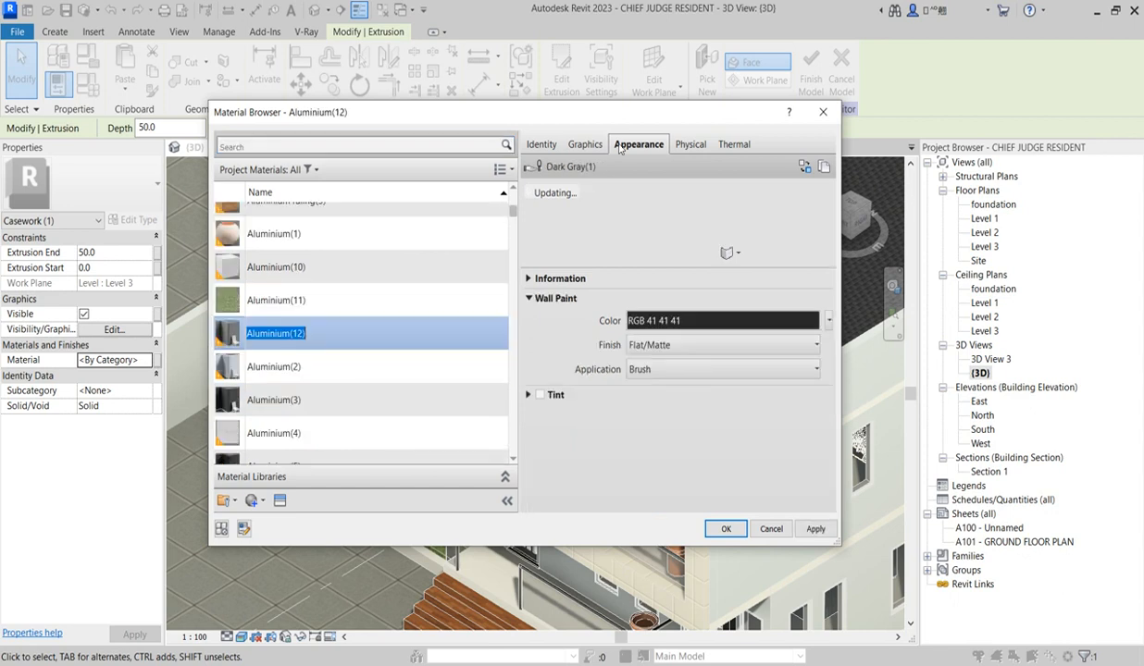
Step: Open the Asset Browser for the Aluminium(12) appearance and browse the Wall Paint category of the Appearance Library
left_click(585, 144)
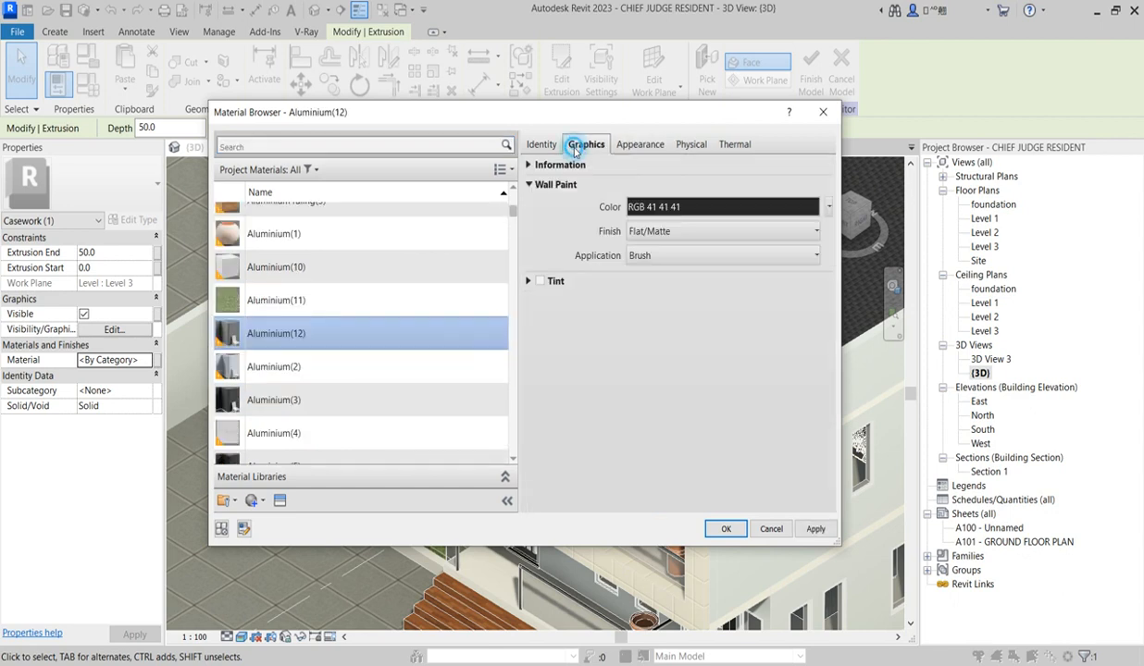
left_click(639, 146)
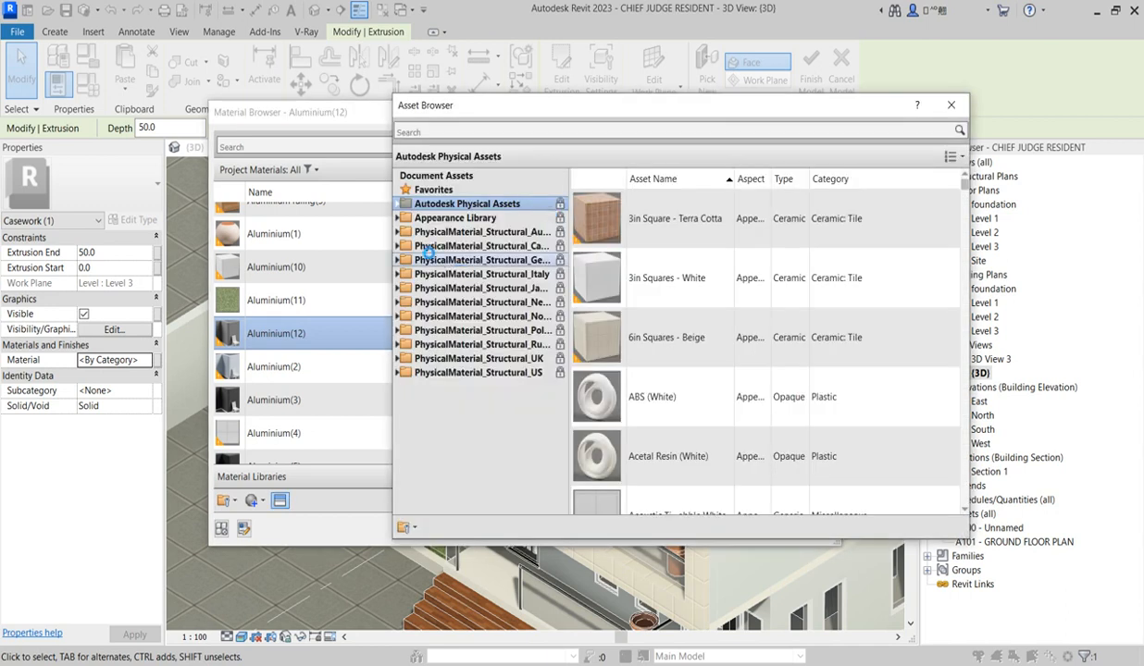
left_click(396, 218)
scroll(460, 370, "down", 5)
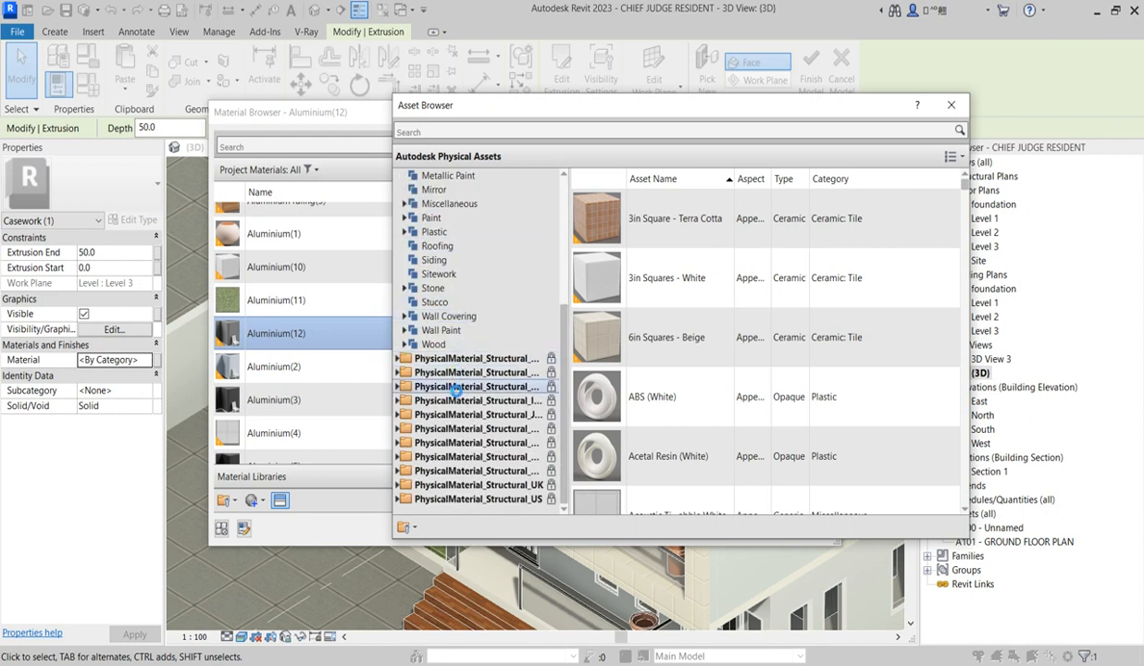
left_click(450, 331)
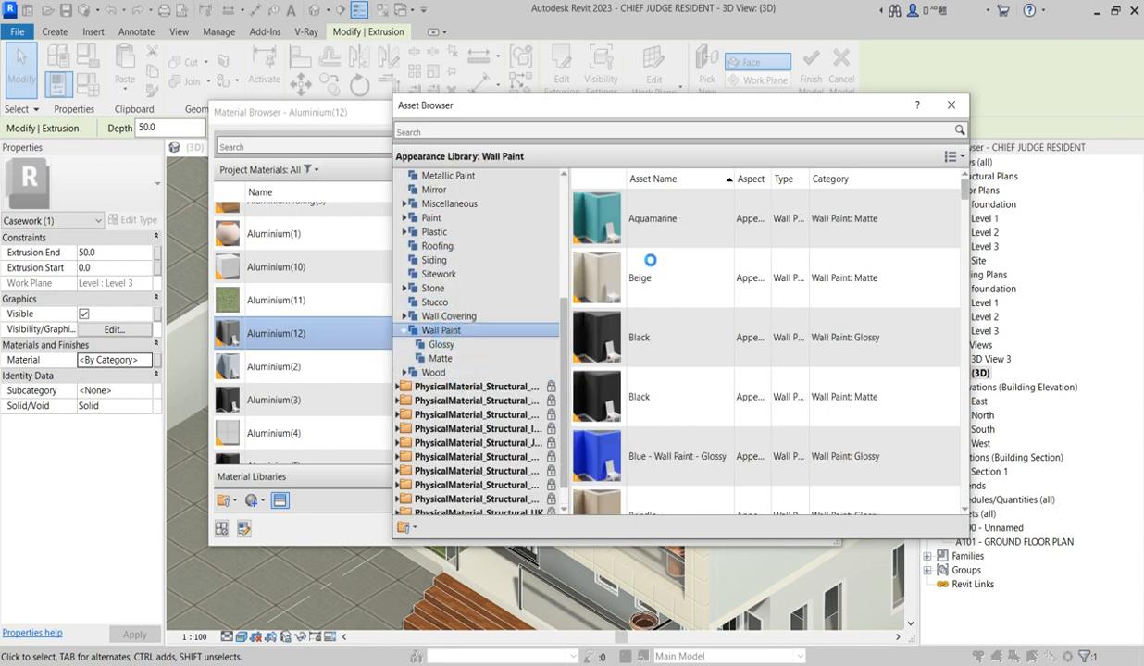
scroll(659, 352, "down", 10)
scroll(656, 373, "down", 5)
scroll(657, 373, "down", 10)
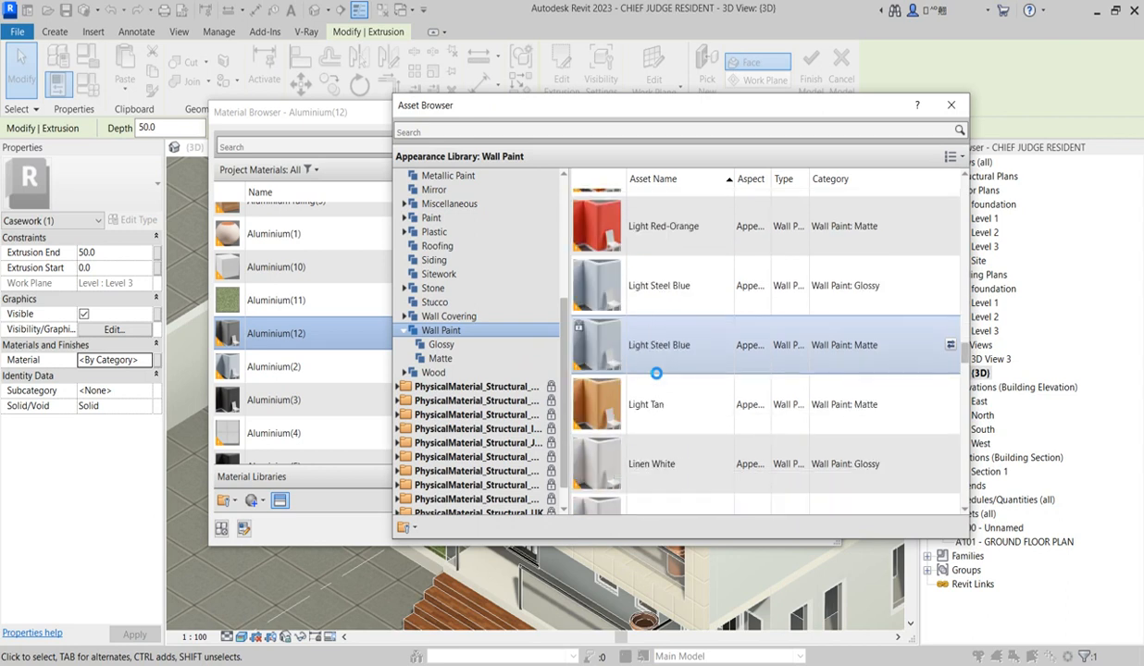
scroll(656, 373, "down", 5)
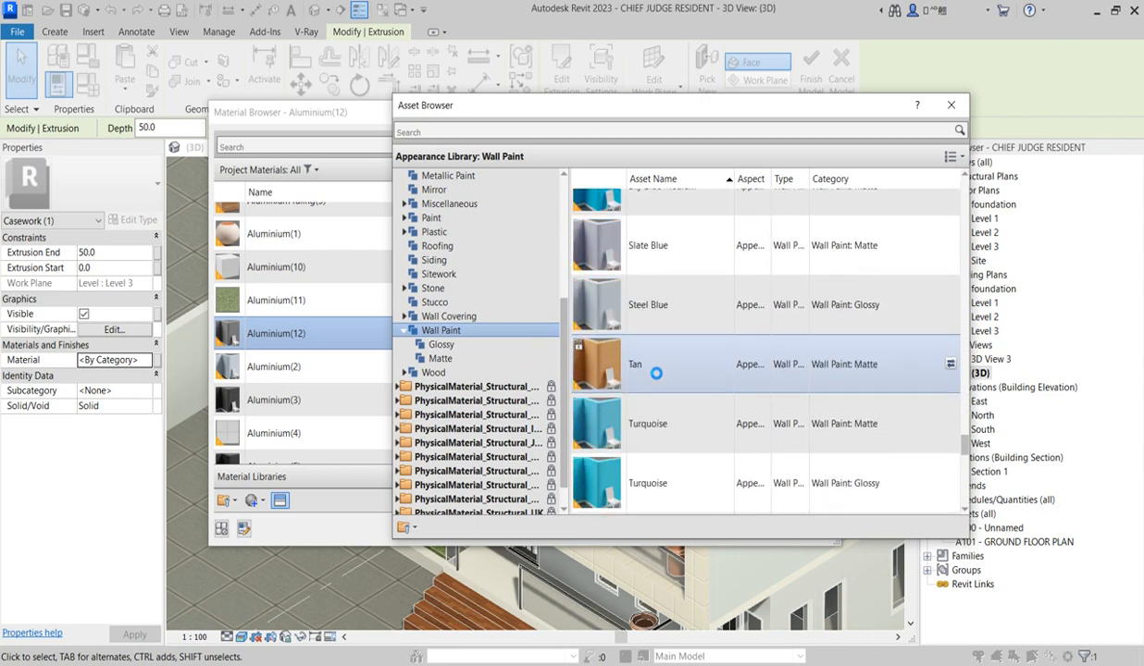
scroll(656, 373, "down", 3)
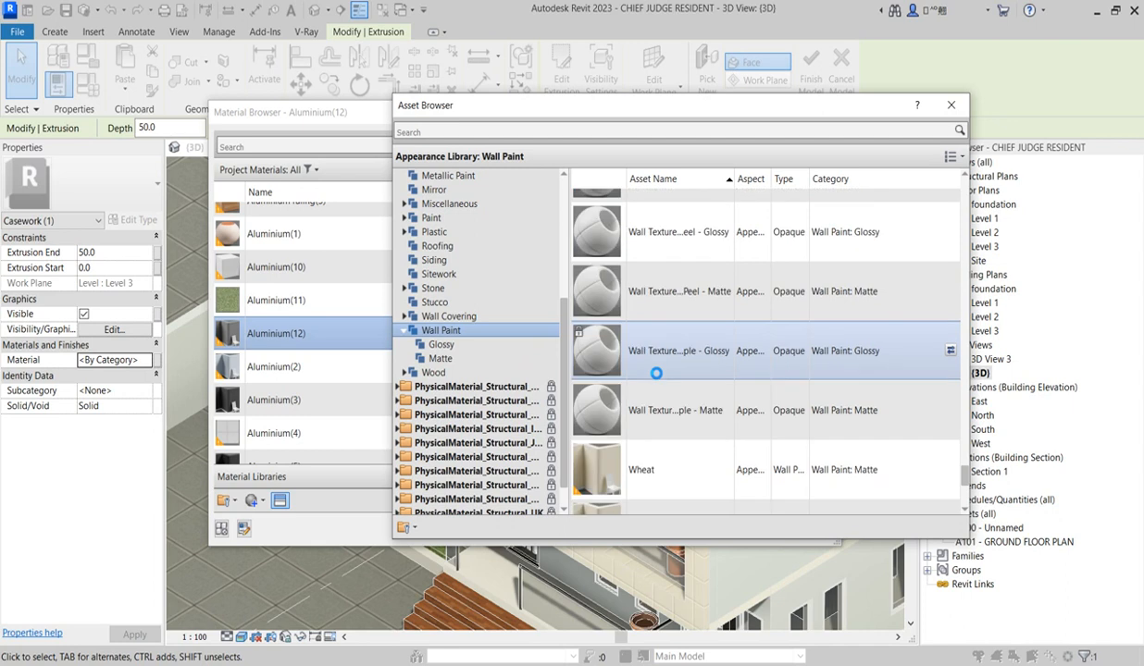
Step: Replace the Aluminium(12) appearance with the Black asset from the Wall Paint: Glossy category
left_click(442, 344)
scroll(687, 331, "down", 15)
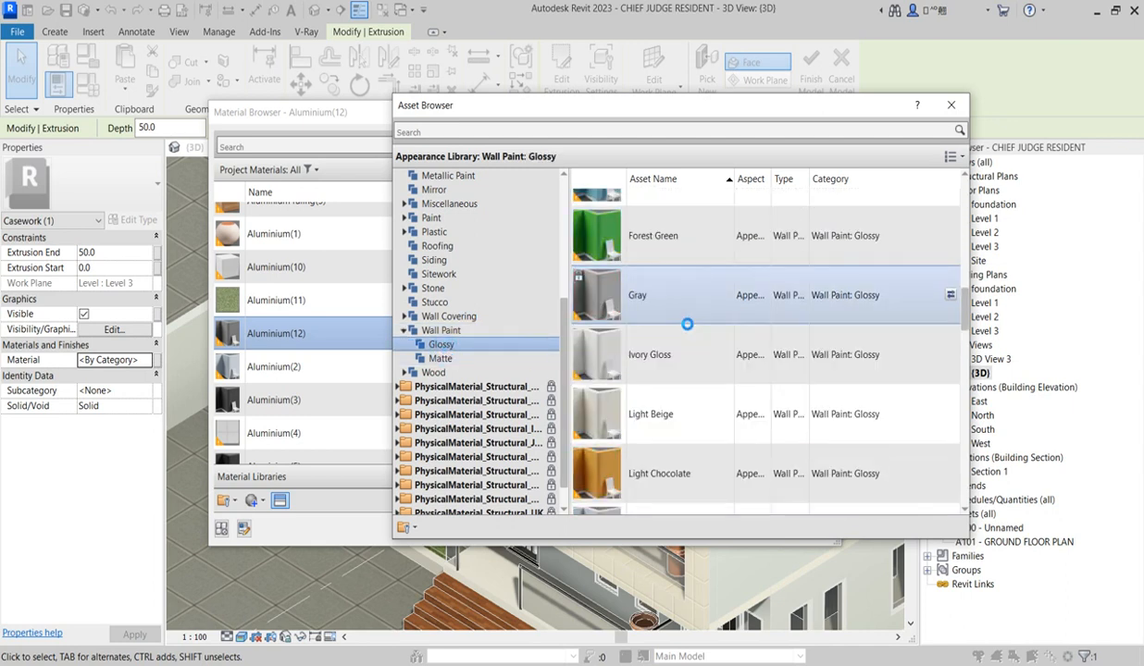
scroll(687, 331, "up", 12)
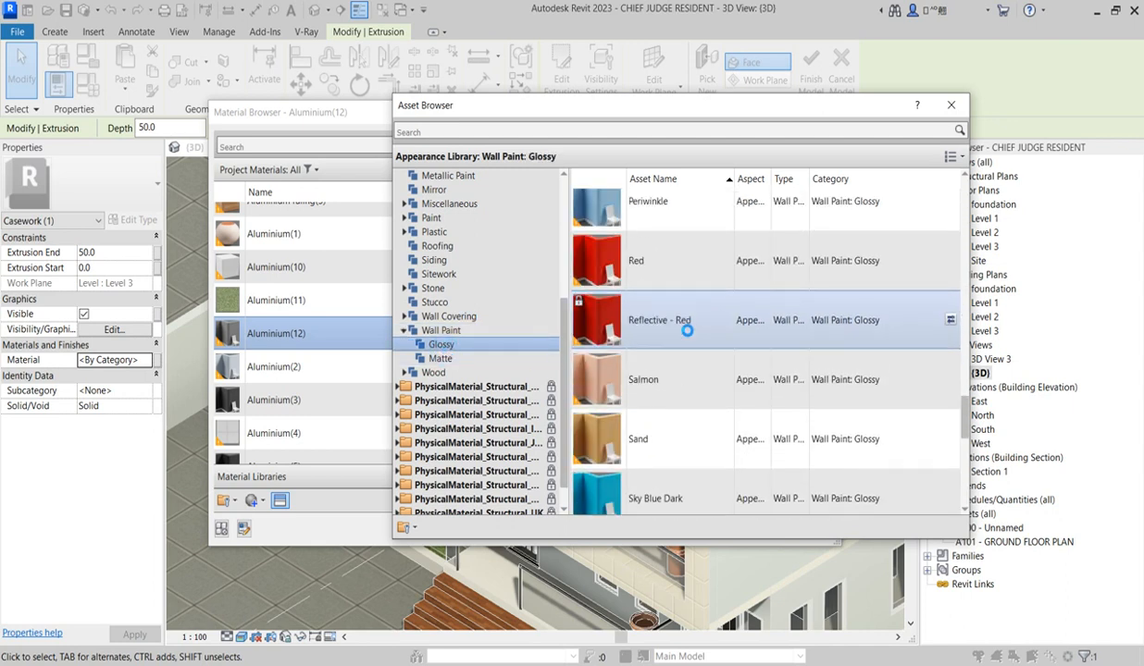
scroll(687, 330, "up", 3)
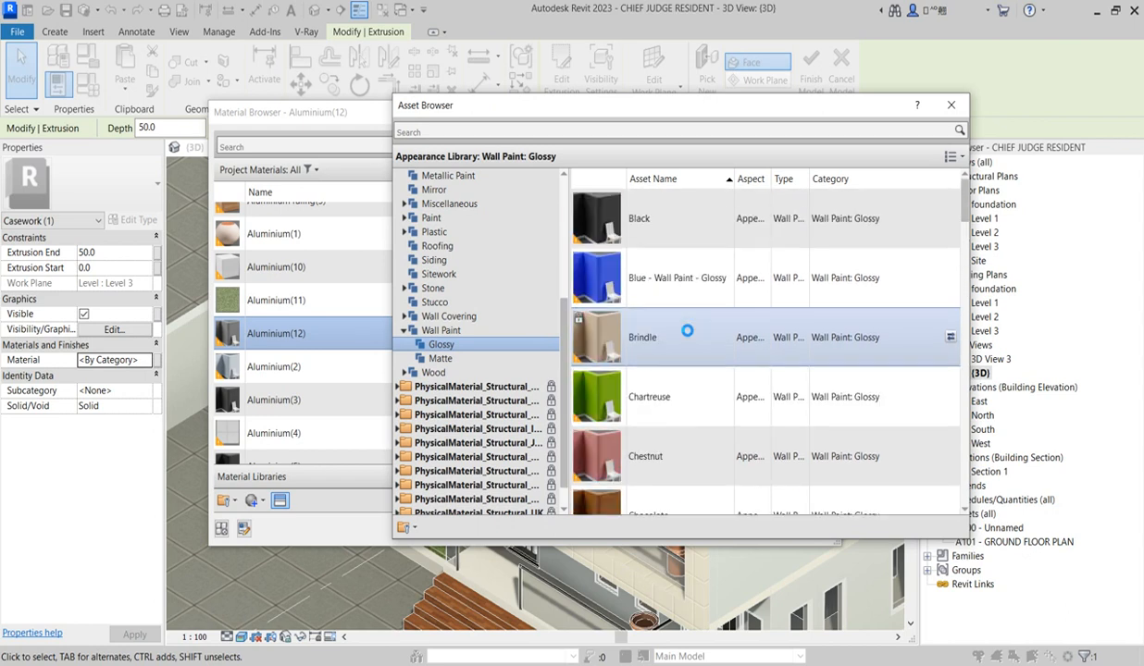
left_click(658, 237)
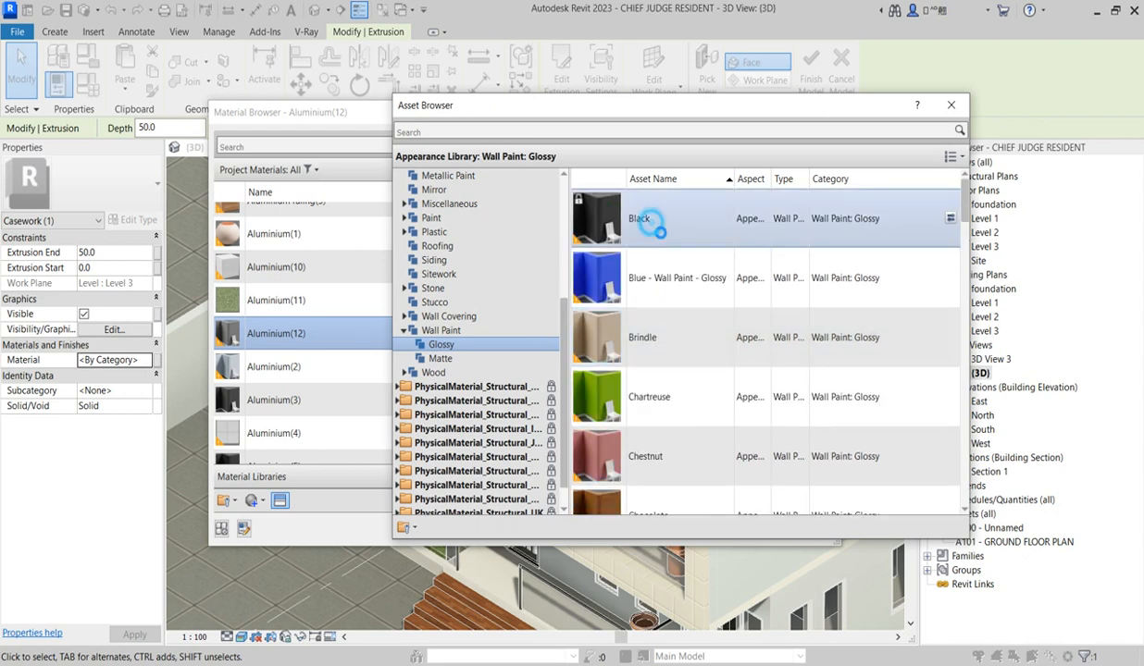
left_click(949, 106)
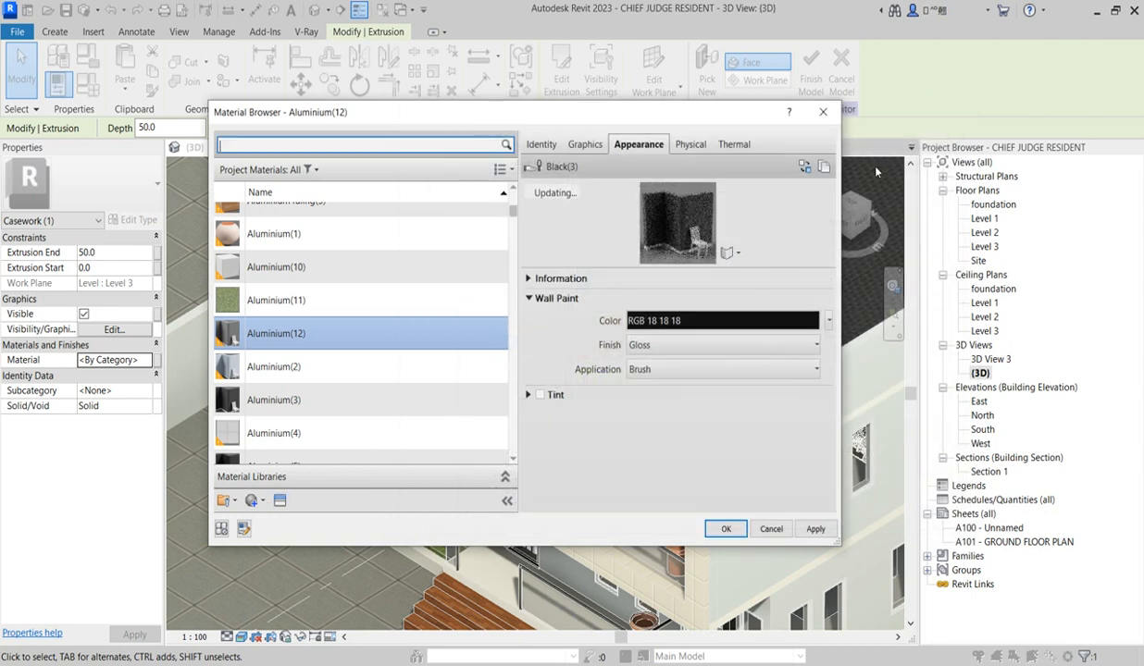
Step: Set the wall paint application to Roller, keep the Gloss finish, and assign Aluminium(12) to the pergola extrusion
left_click(699, 348)
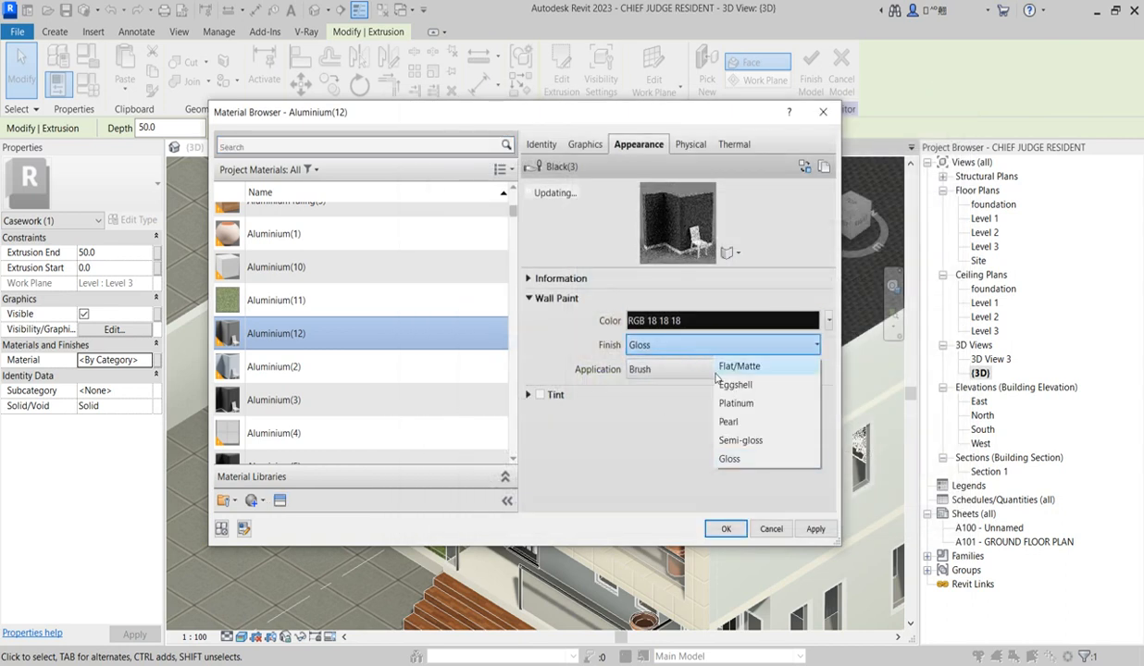
left_click(632, 461)
left_click(664, 369)
left_click(736, 390)
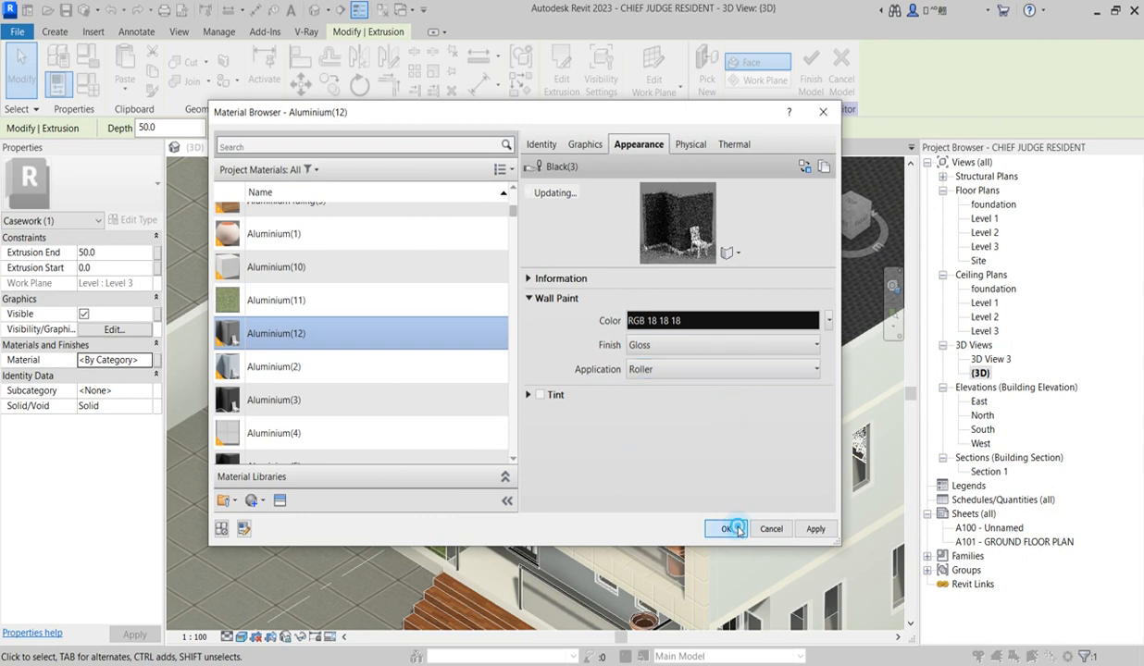
left_click(738, 530)
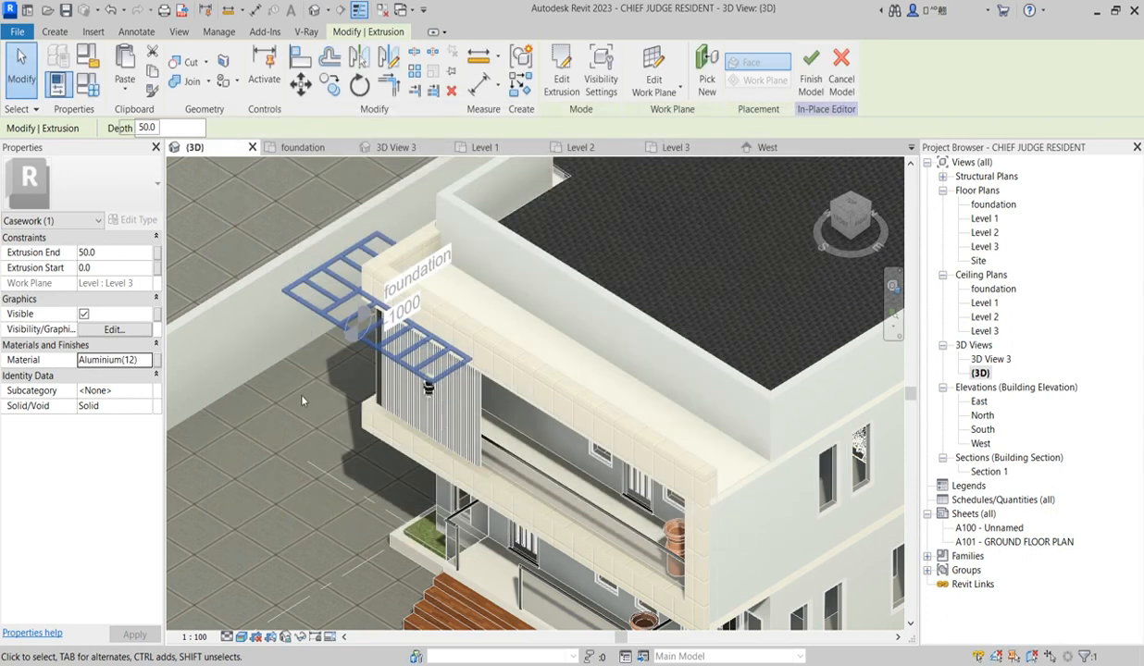
Step: Finish the in-place pergola model and save the project
key("Escape")
scroll(320, 396, "down", 6)
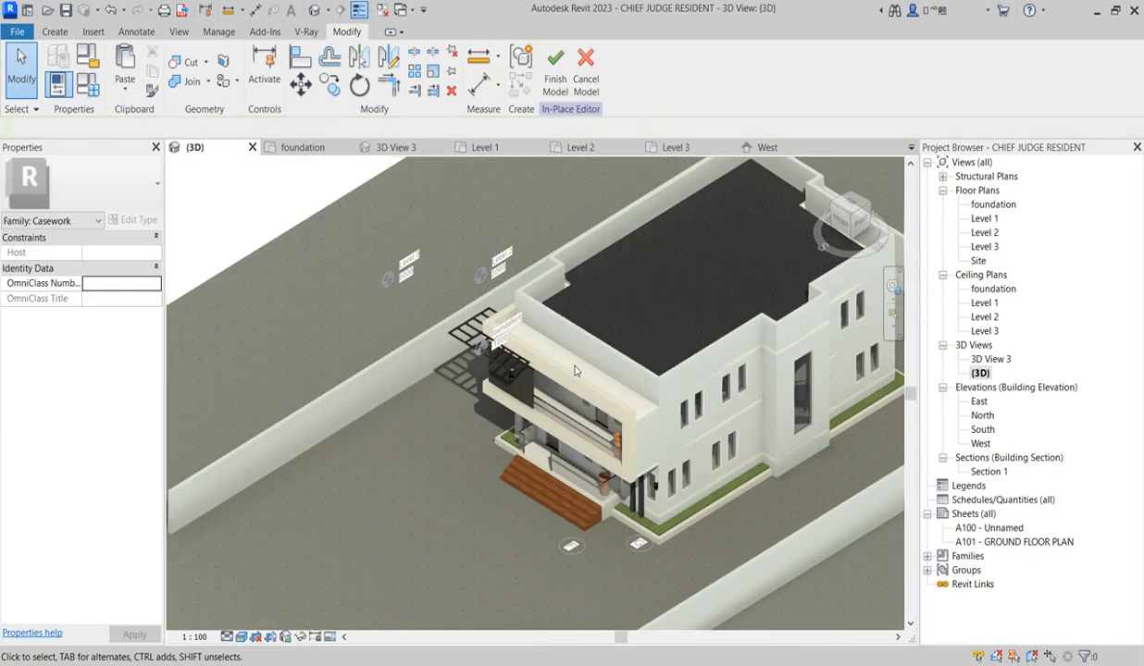
scroll(509, 430, "up", 4)
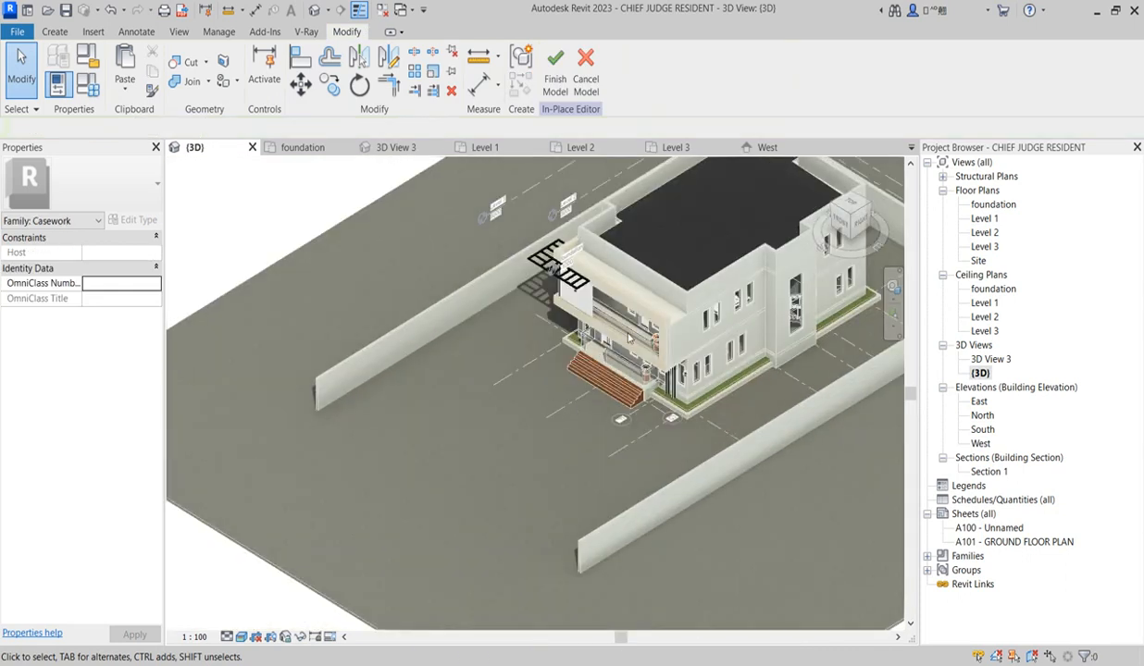
scroll(713, 338, "up", 2)
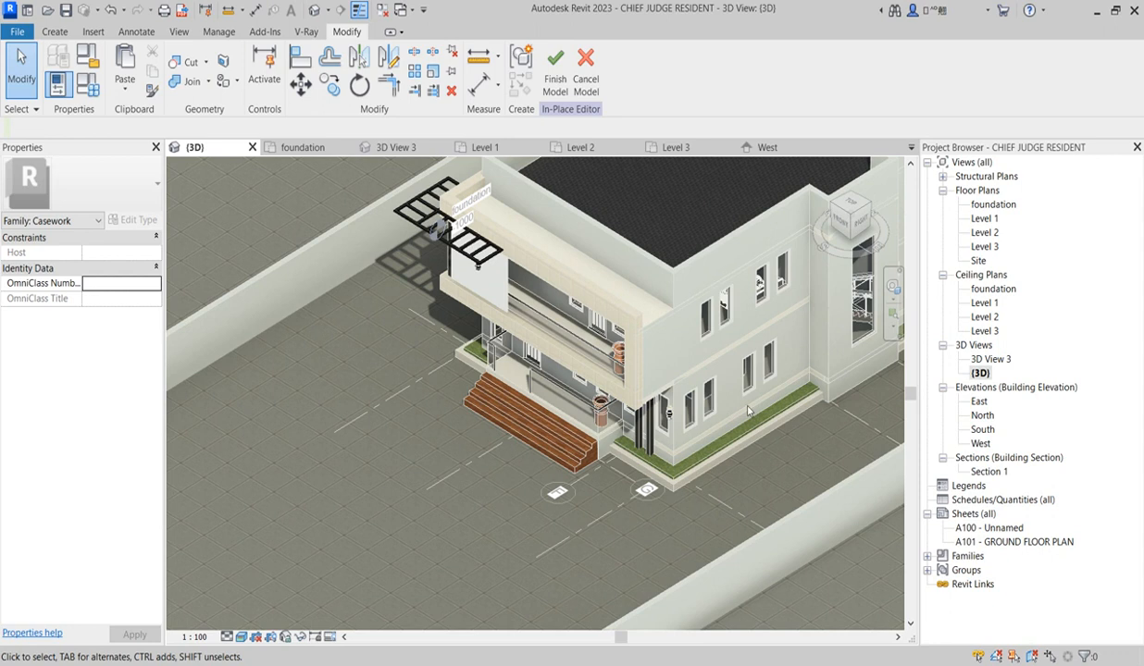
left_click(556, 60)
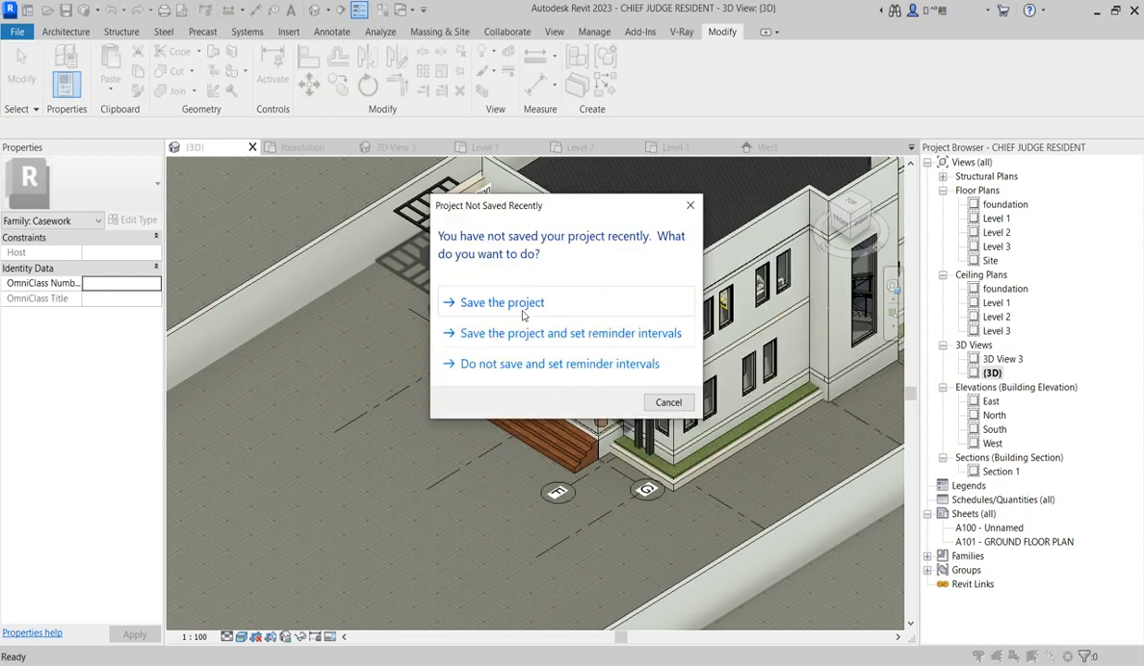
left_click(519, 303)
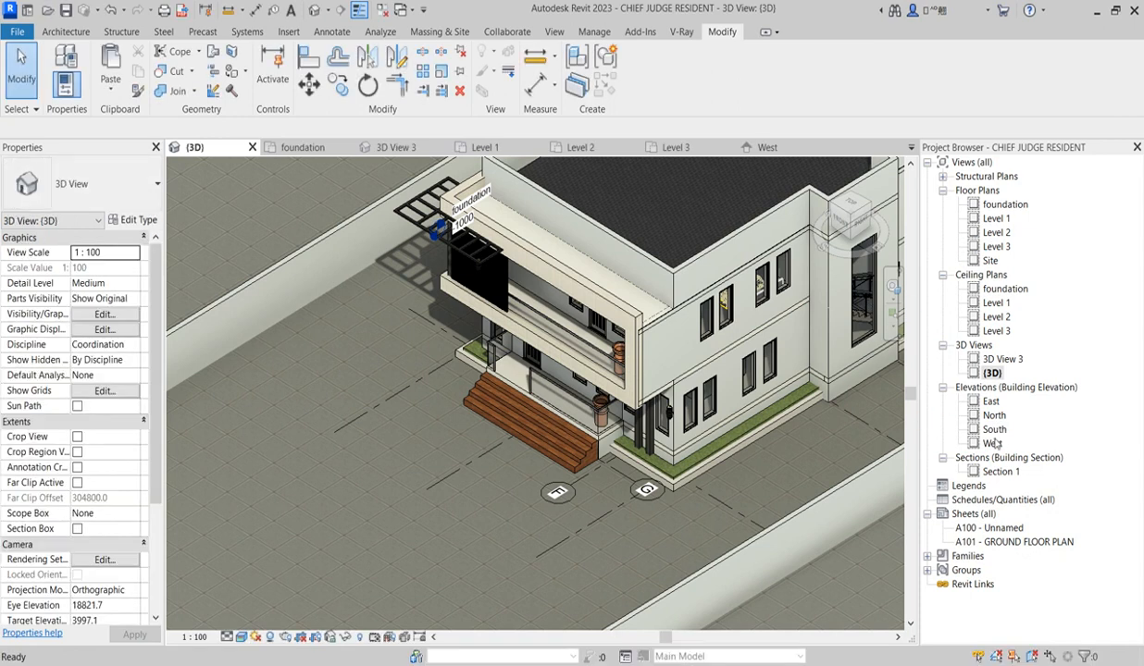
Step: Open the East elevation and hide the fence wall in front of the house in that view
double_click(985, 401)
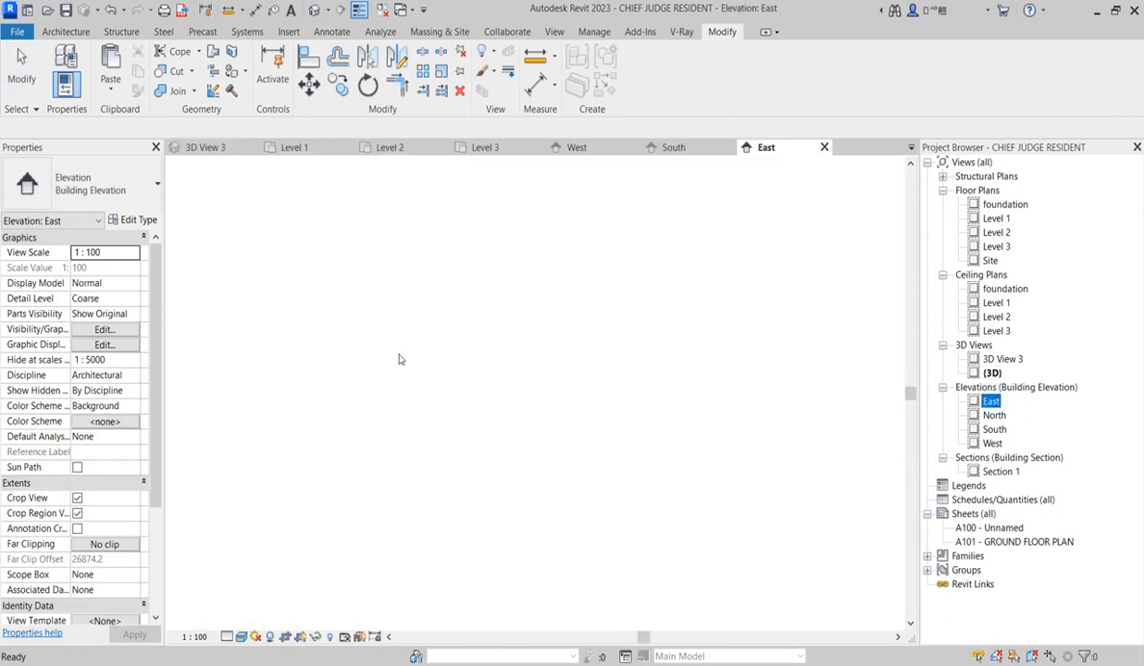
left_click(455, 470)
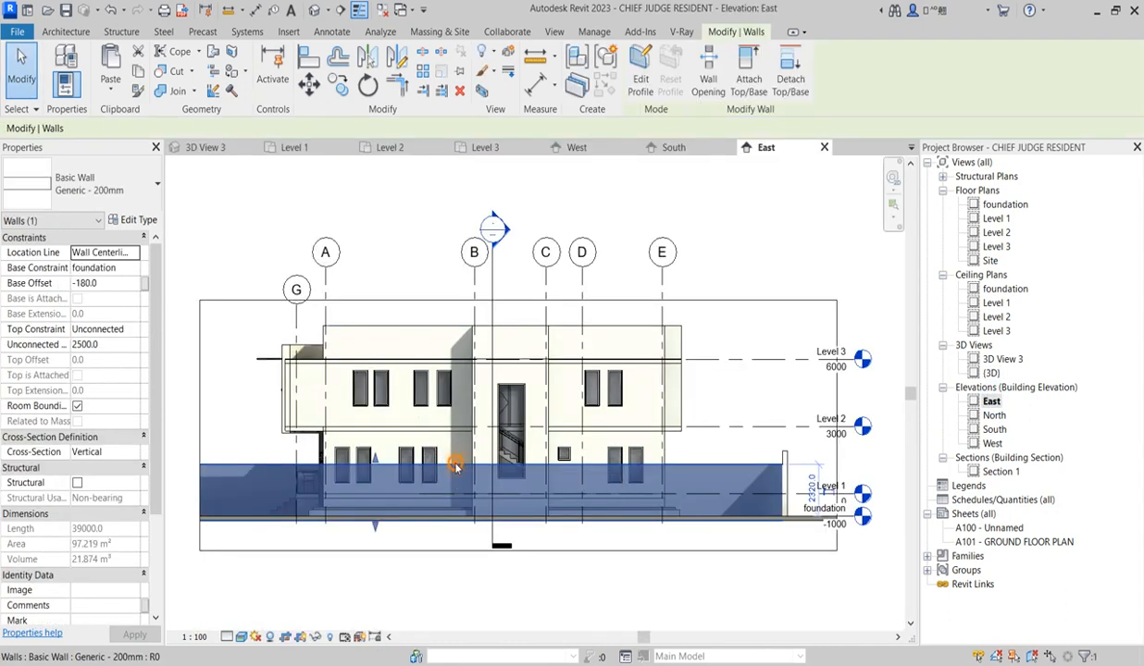
right_click(455, 470)
mouse_move(572, 204)
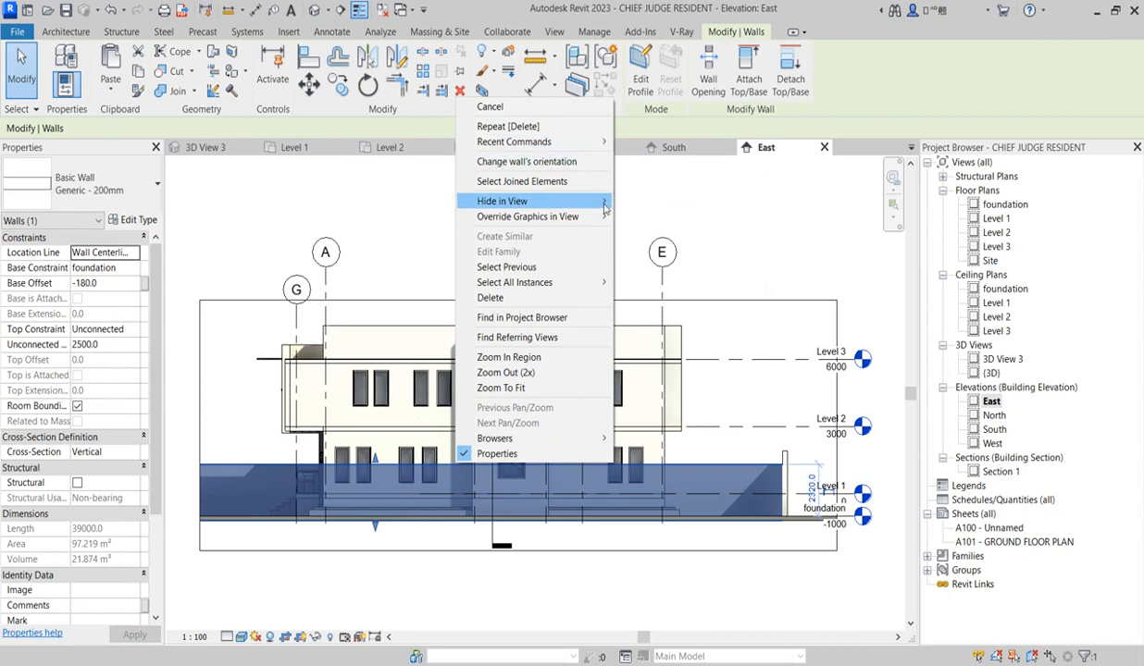
left_click(648, 203)
scroll(351, 500, "up", 2)
scroll(352, 500, "down", 2)
scroll(447, 429, "up", 1)
scroll(370, 438, "down", 1)
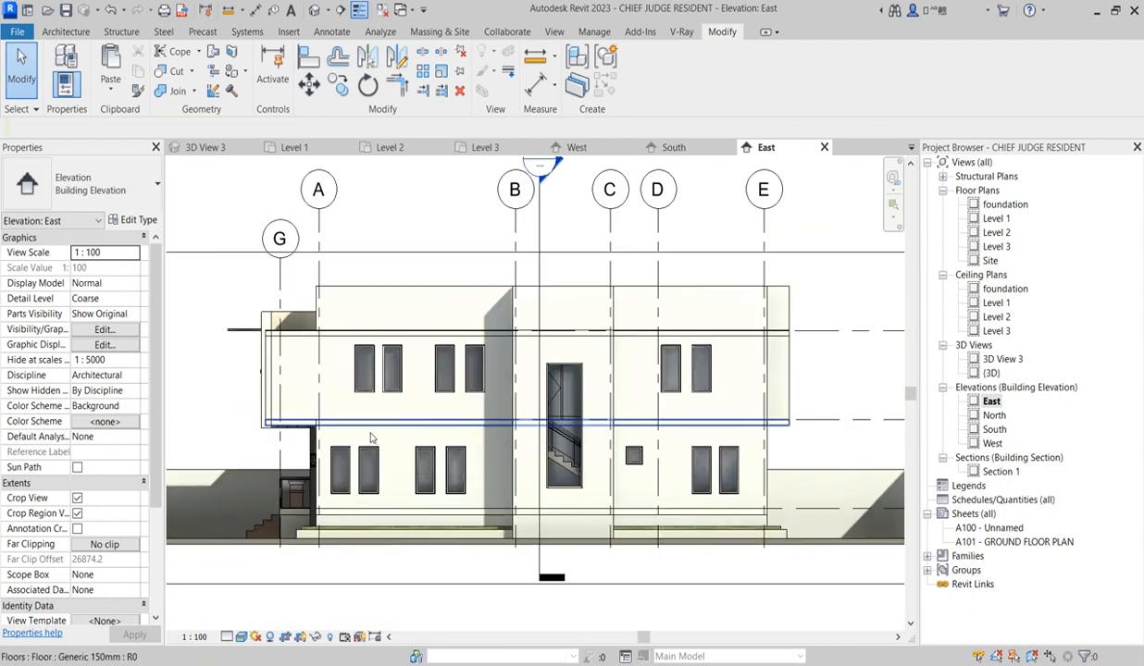
scroll(376, 436, "up", 1)
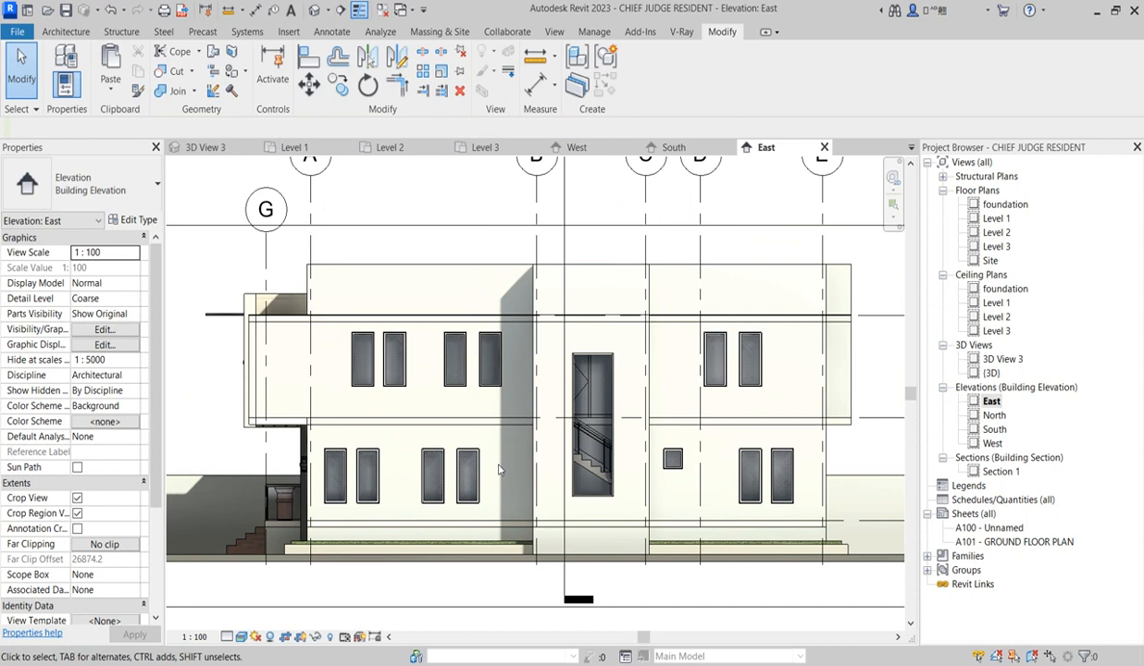
Step: Create a new in-place model in the Casework category, accepting the suggested name
left_click(67, 31)
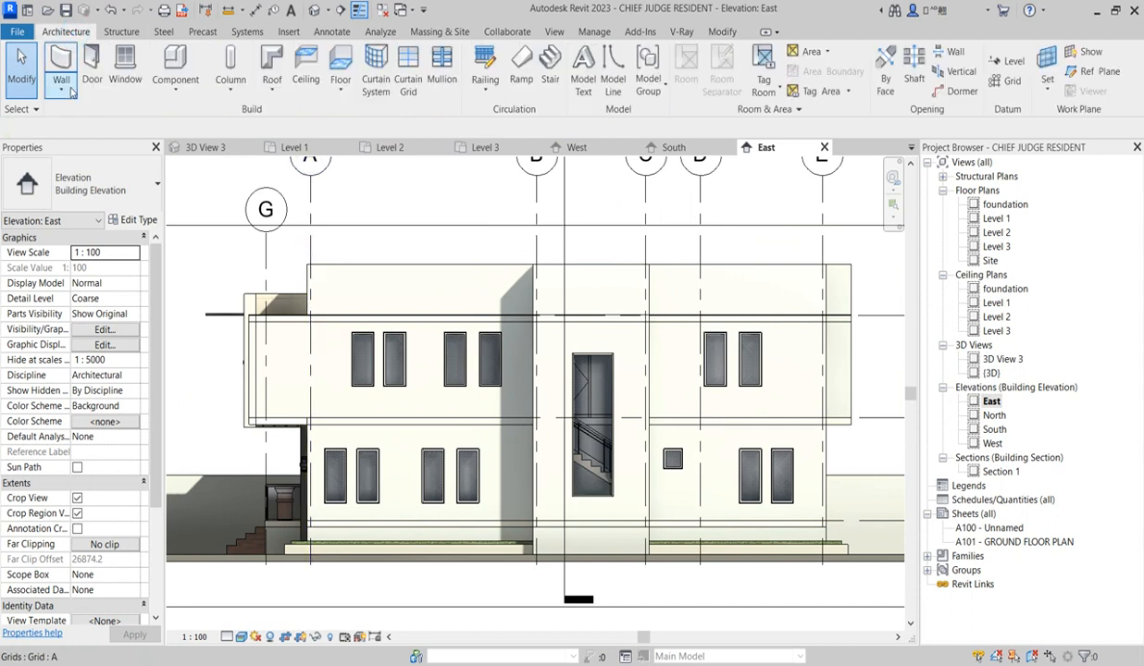
left_click(170, 95)
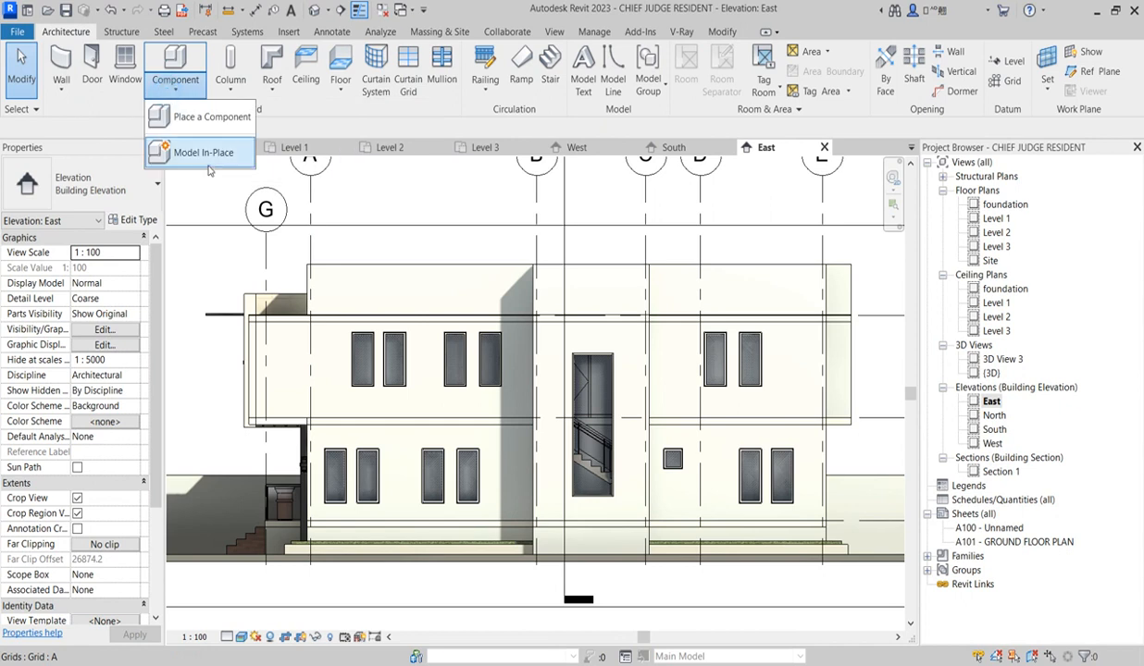
left_click(185, 154)
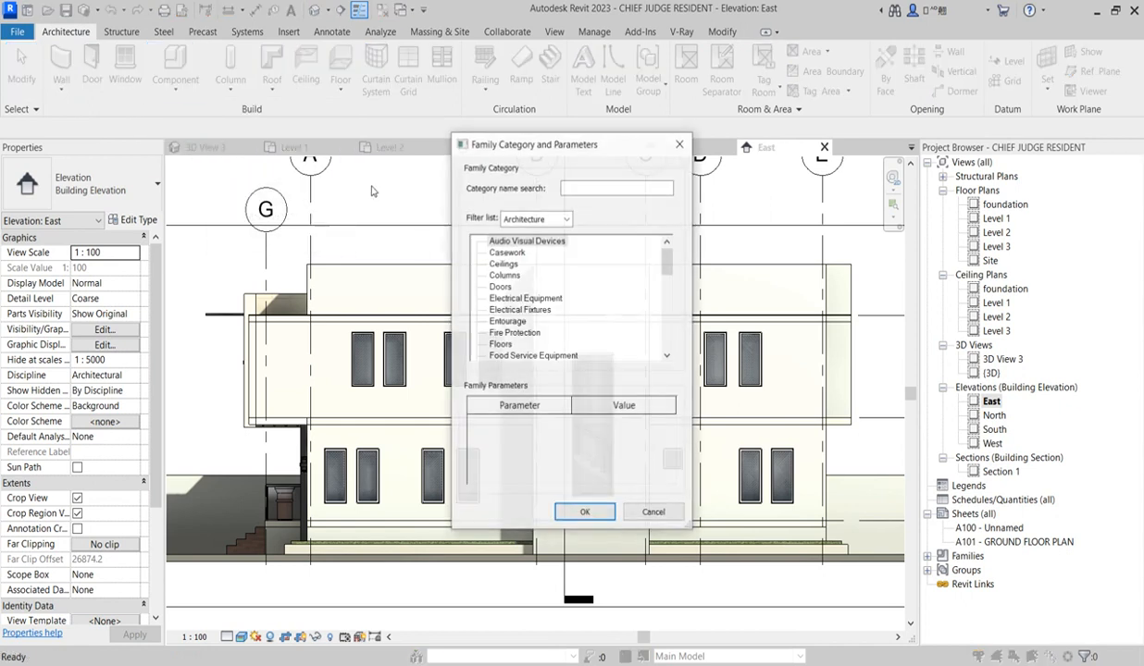
left_click(507, 252)
left_click(584, 512)
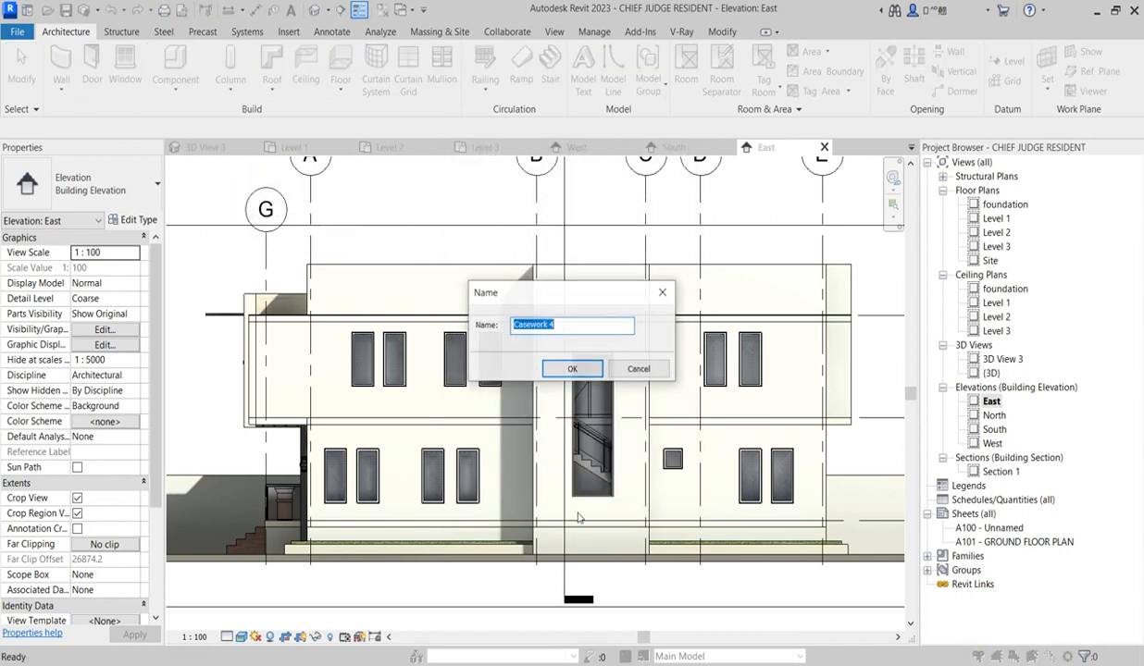
left_click(572, 371)
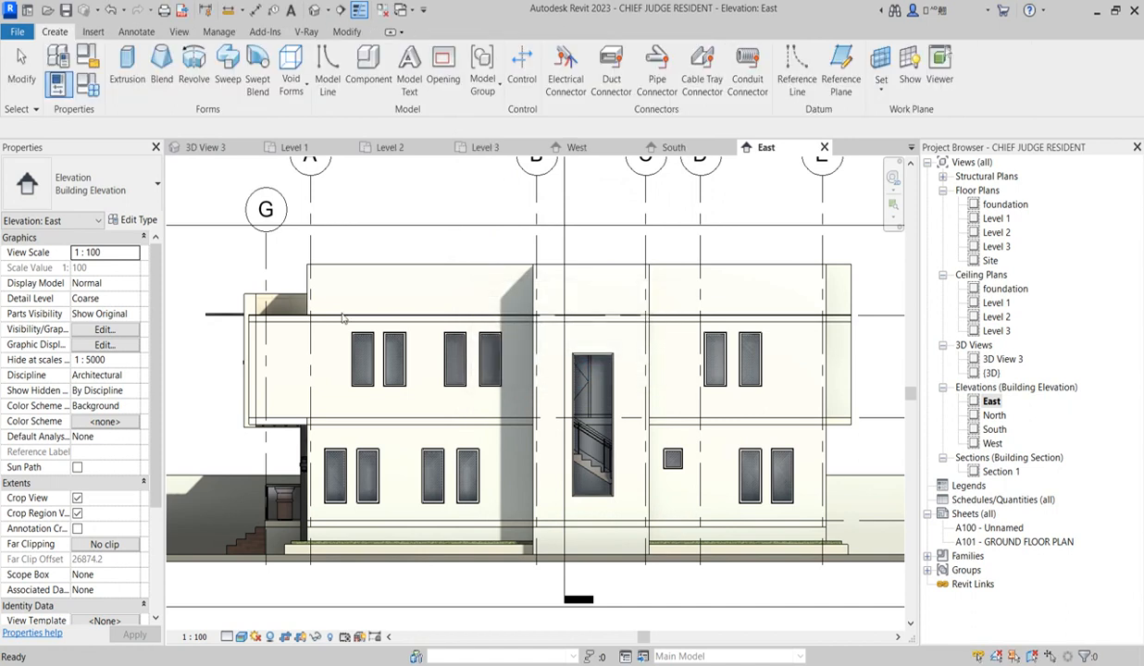
Step: Start an extrusion and pick the east facade's upper wall face as its work plane
left_click(127, 65)
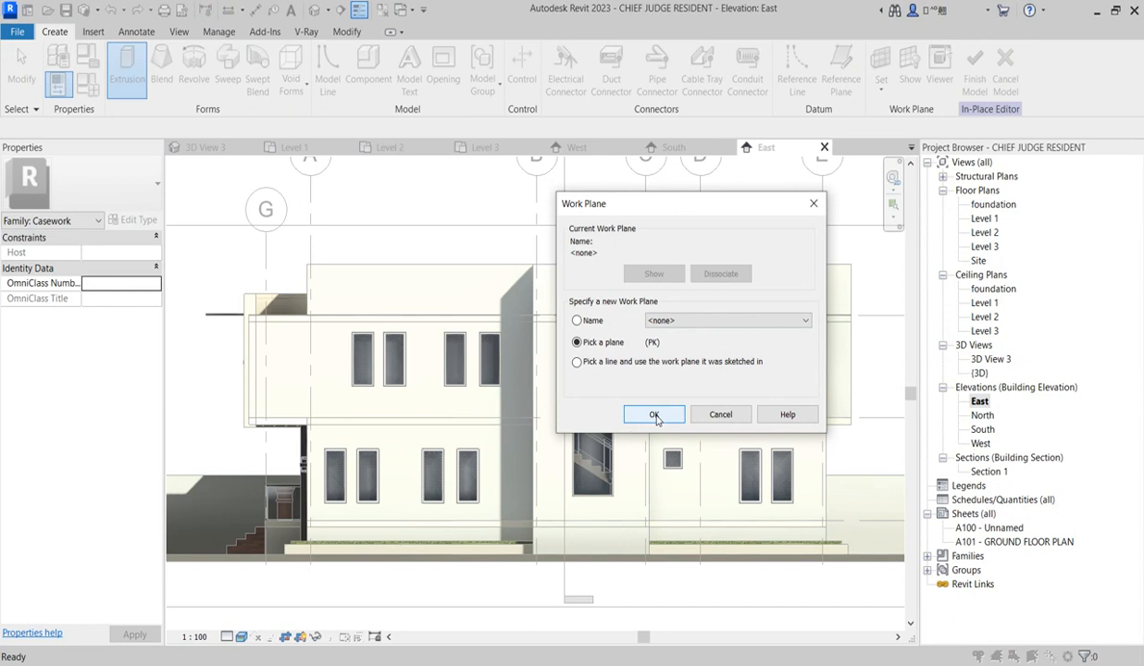
left_click(654, 415)
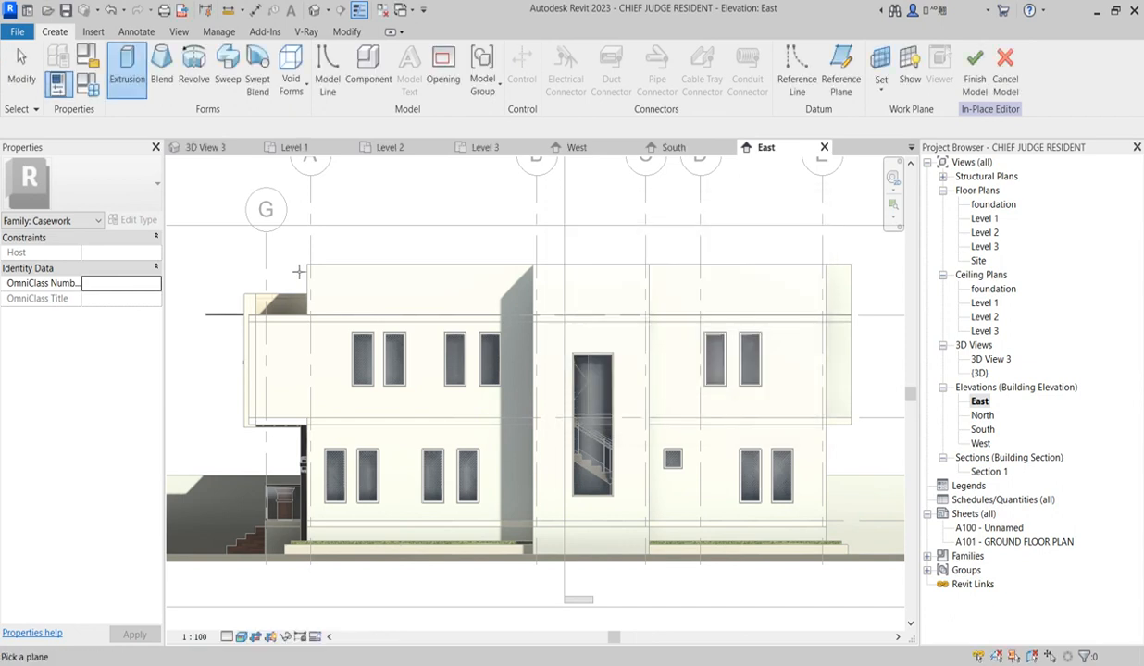
left_click(353, 272)
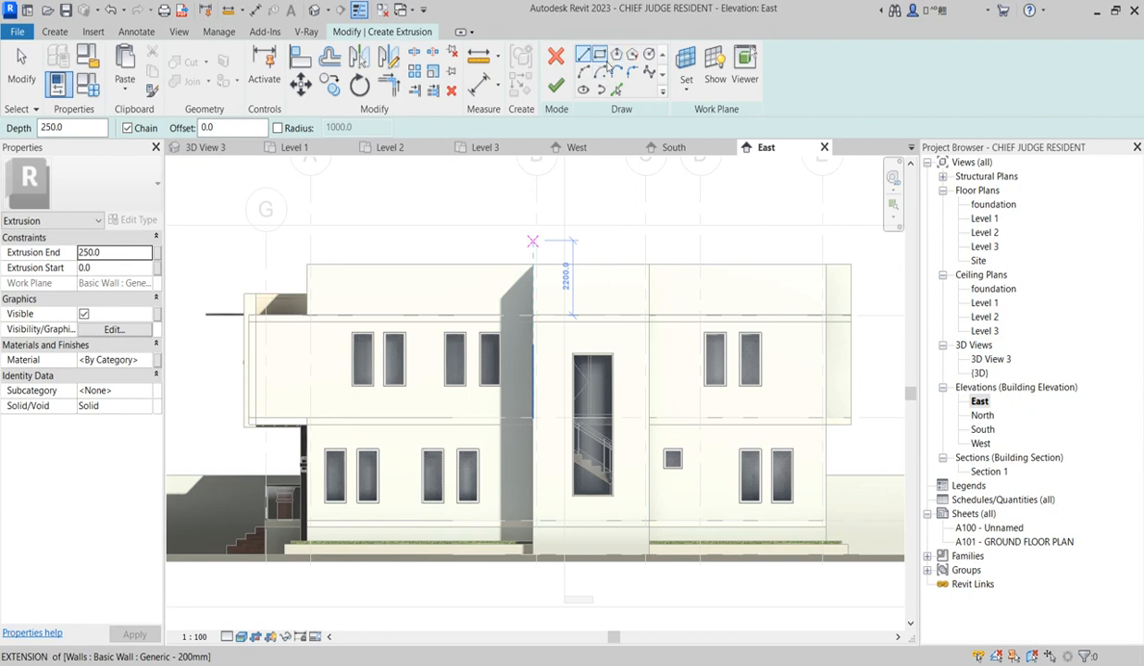
Step: Pick the wall and roof floor edges of the facade section between grids G and B as sketch lines, including the vertical edge at B
left_click(616, 90)
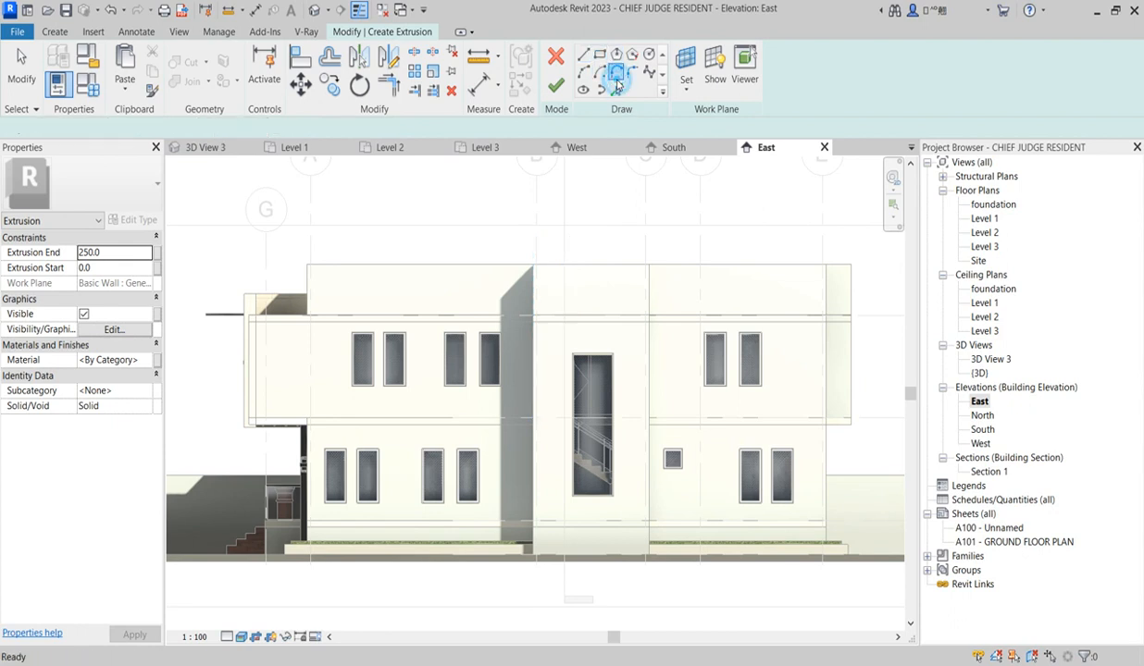
left_click(428, 265)
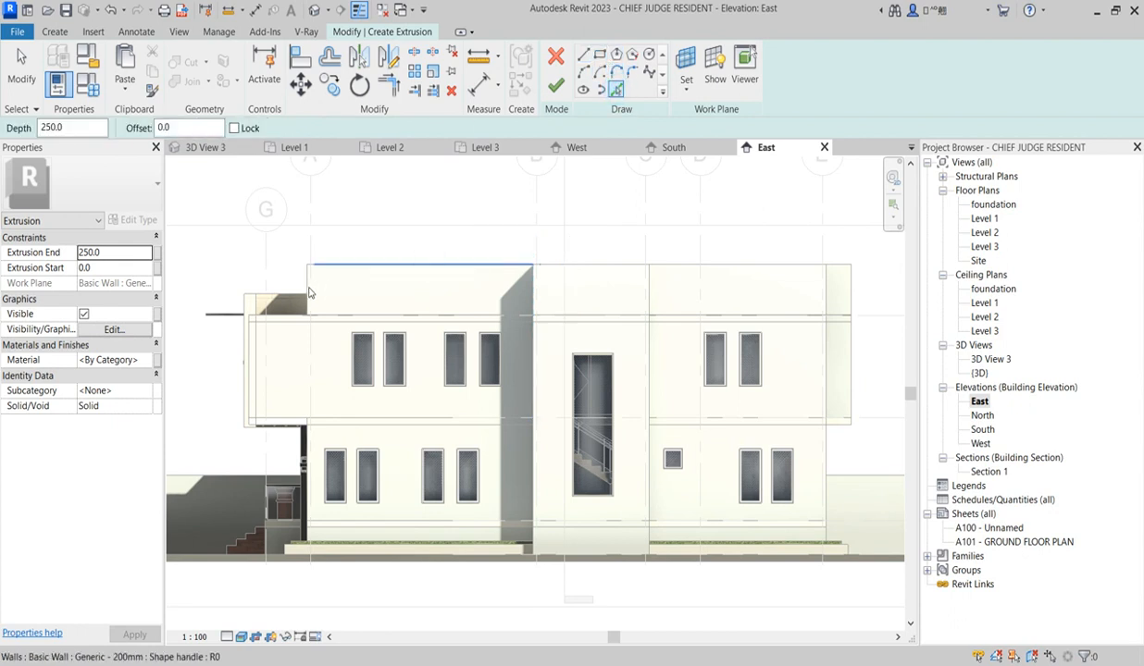
left_click(307, 282)
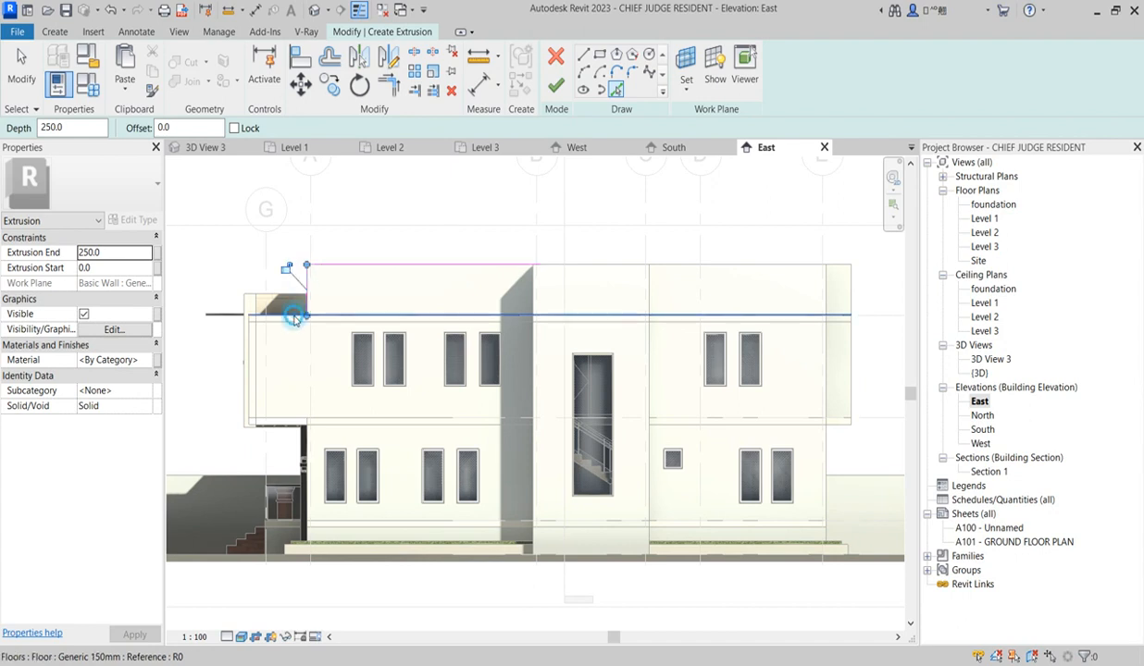
left_click(256, 383)
left_click(256, 380)
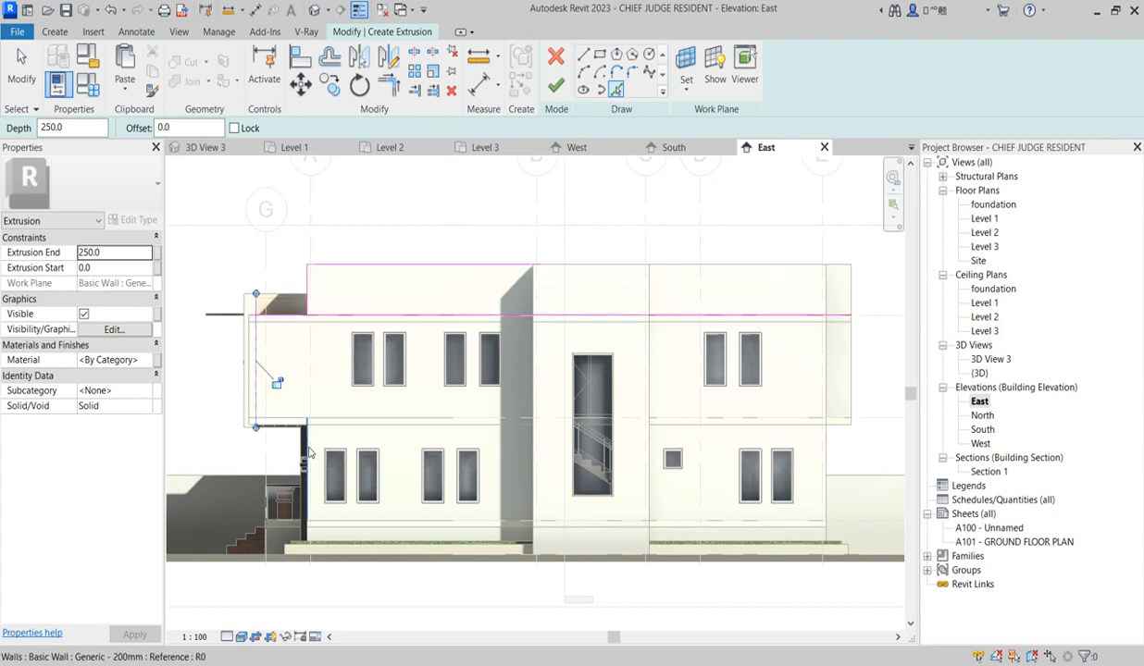
left_click(308, 450)
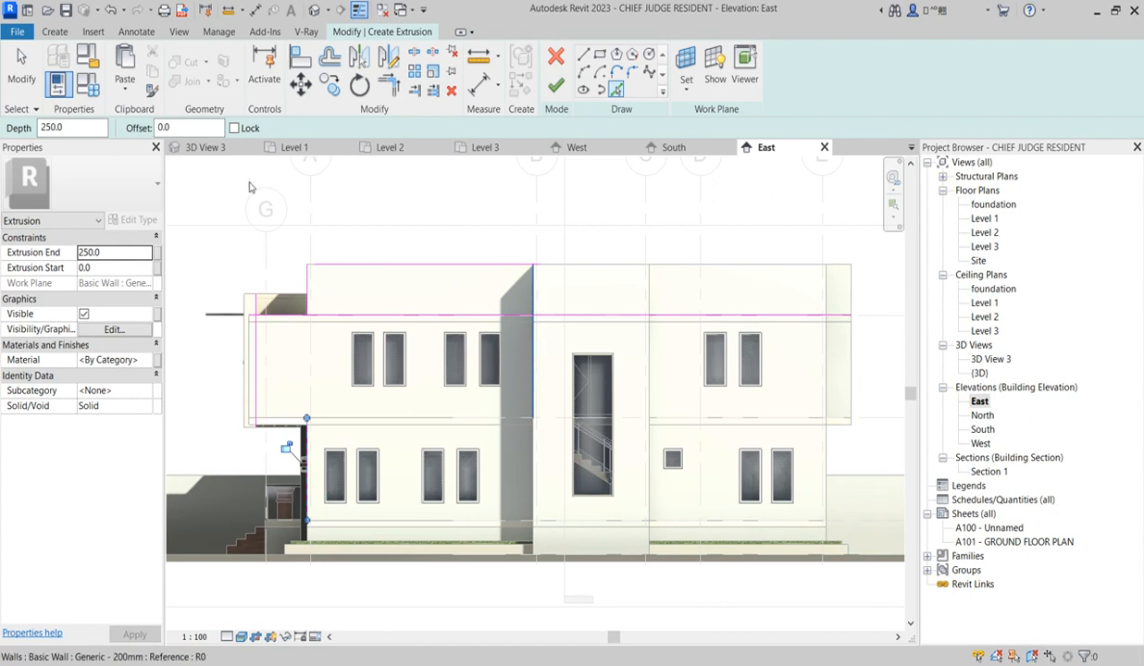
Step: Trim the roof floor line to the corners with the parapet's vertical edge and the projecting wall's outer edge
left_click(388, 84)
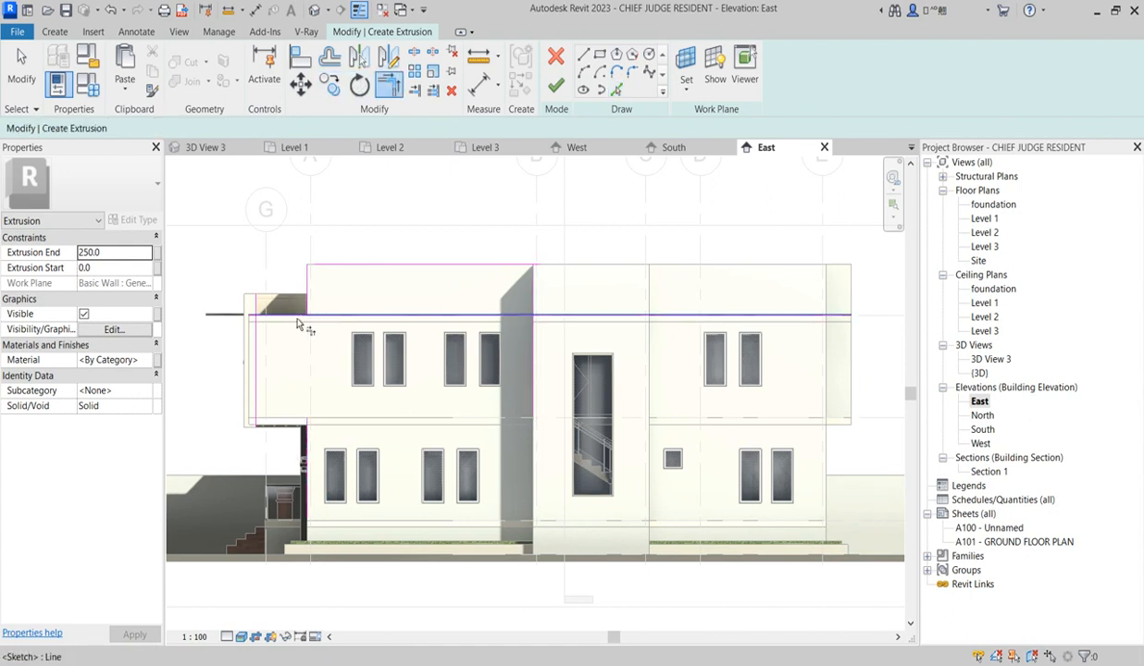
left_click(303, 303)
left_click(282, 315)
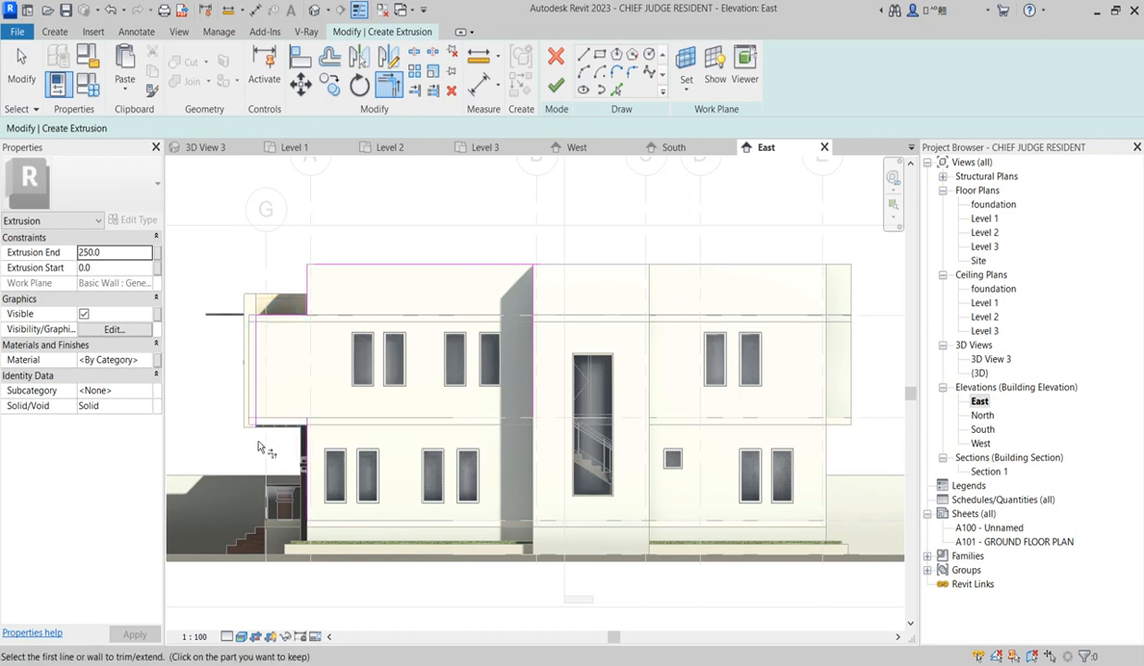
Step: Draw a 1602.5 mm line along the underside of the projecting upper floor and trim it to the lower wall's edge line
left_click(582, 55)
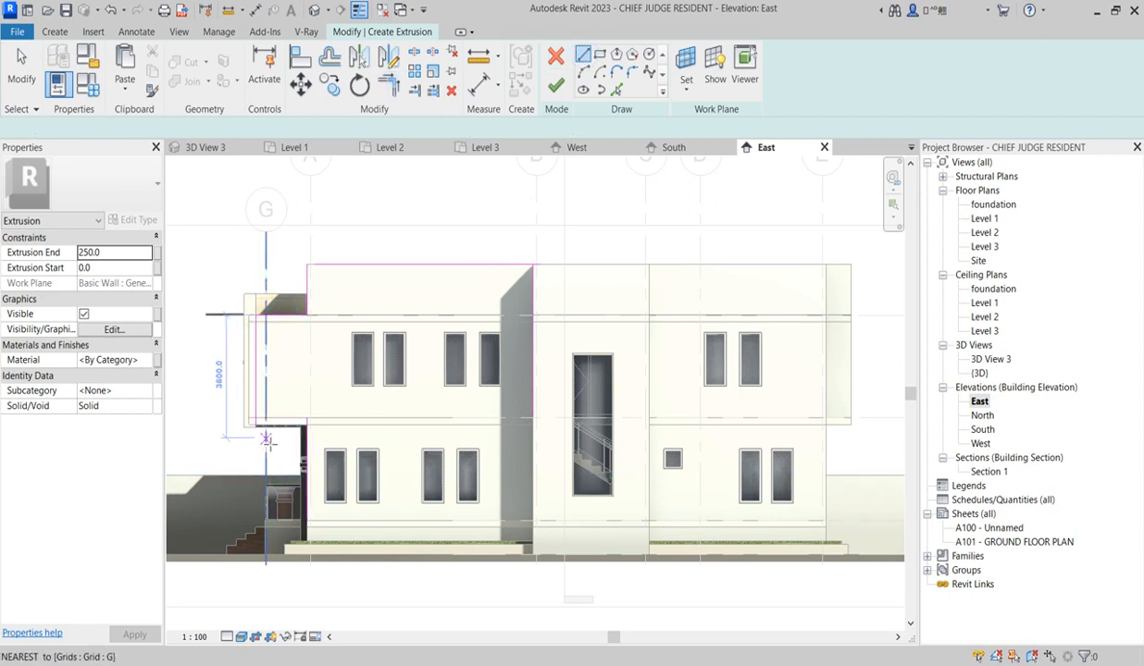
left_click(252, 427)
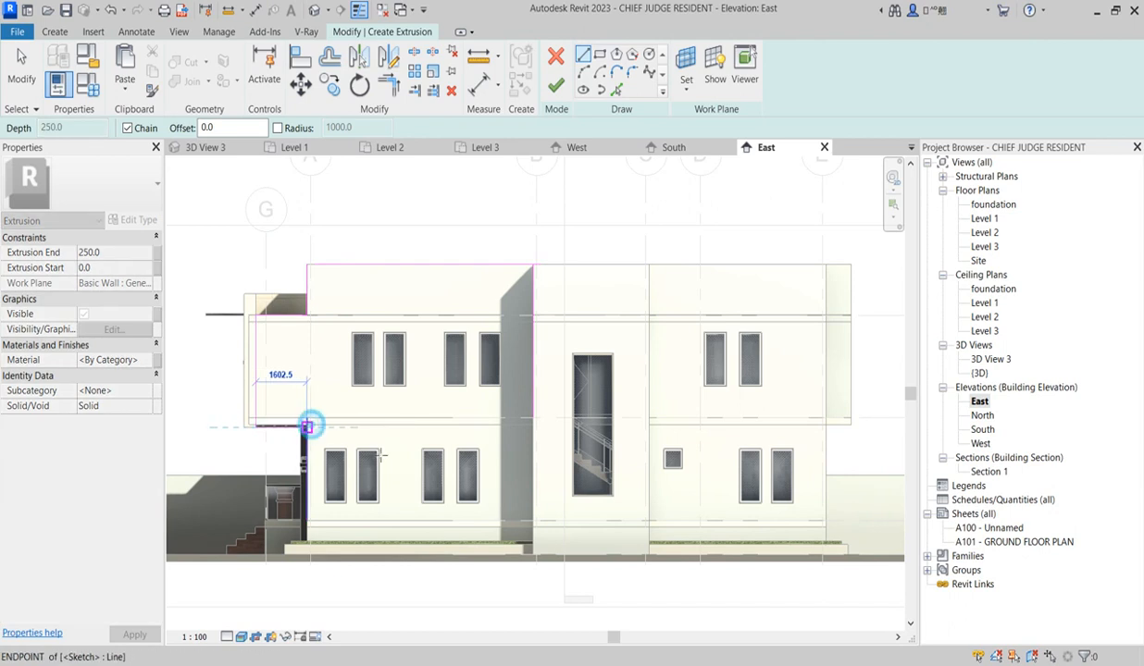
left_click(306, 426)
key("Escape")
key("Escape")
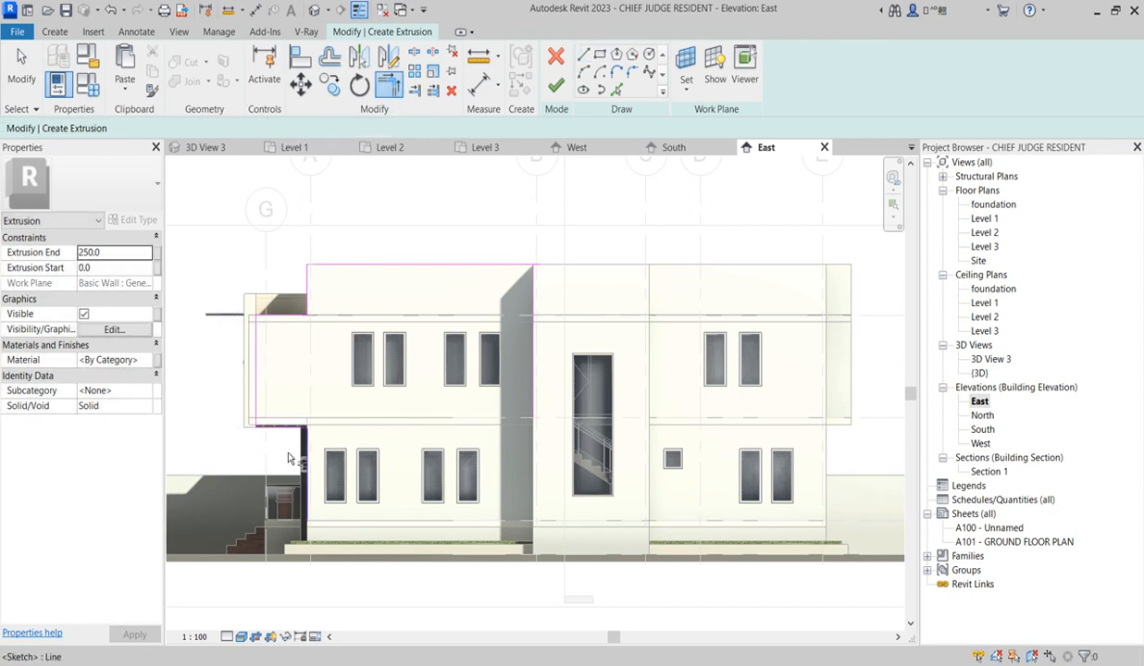
left_click(284, 429)
left_click(304, 458)
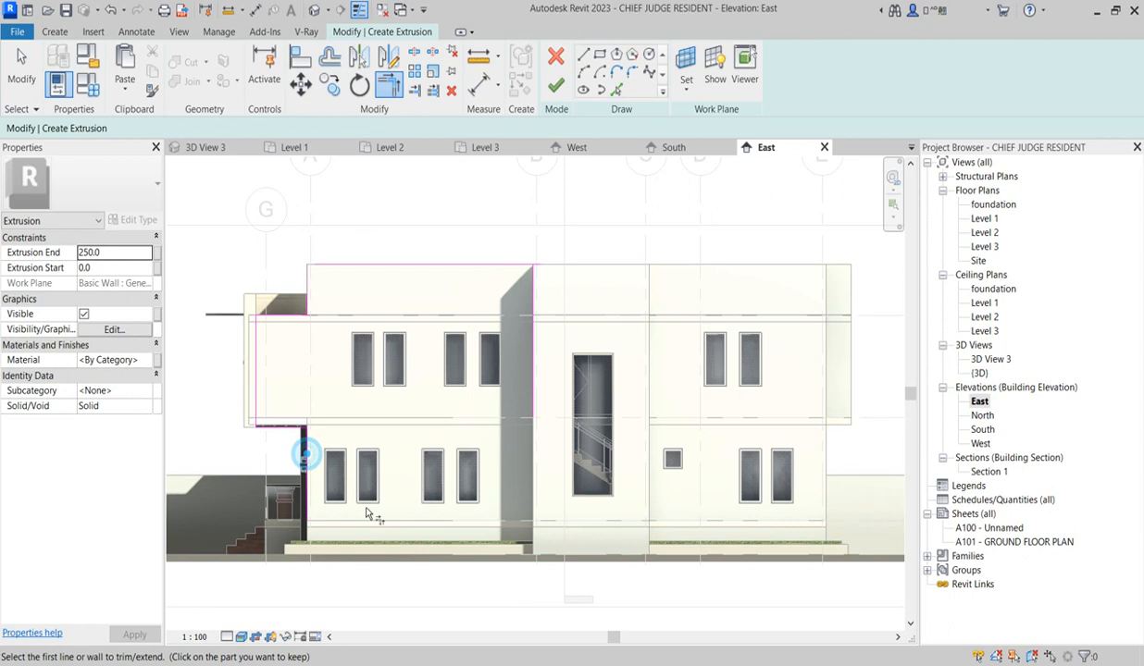
Step: Draw a ground-level line about 5925 mm long from the lower wall corner and trim it to the vertical edge lines on both sides
left_click(584, 57)
left_click(305, 559)
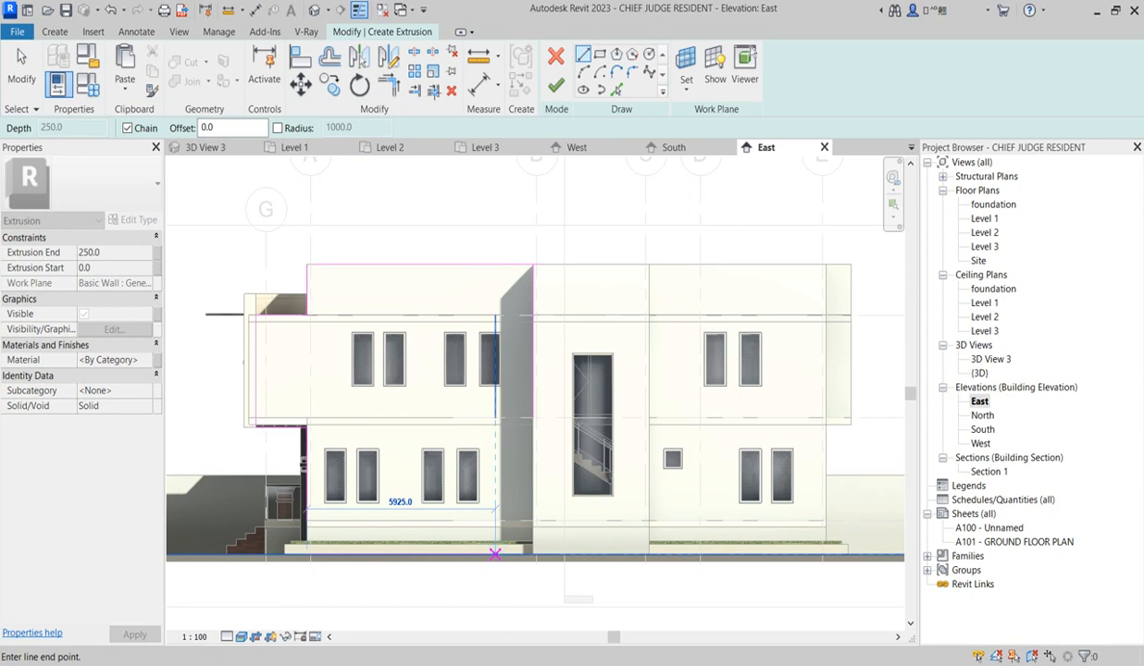
left_click(495, 555)
key("t")
key("r")
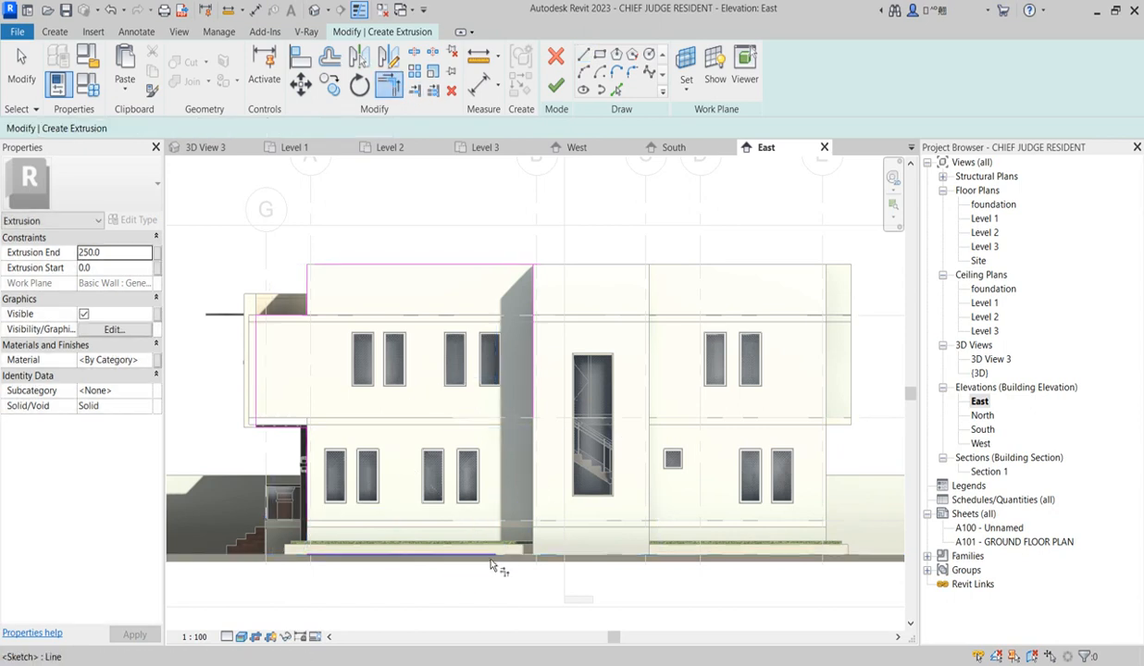
left_click(490, 557)
left_click(535, 368)
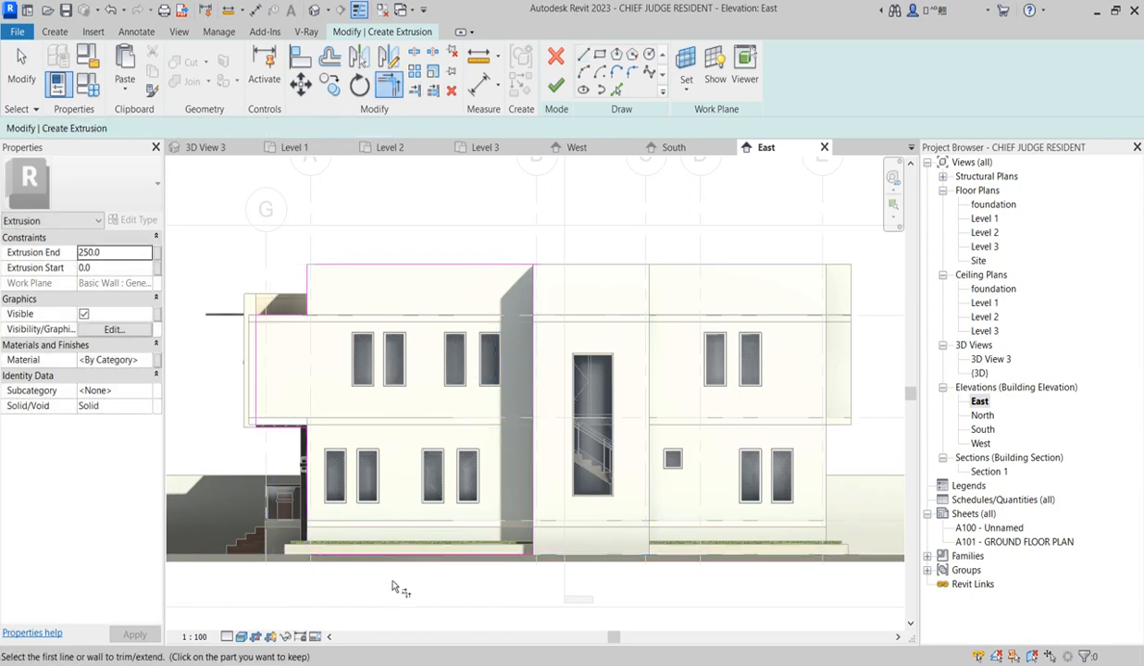
left_click(398, 553)
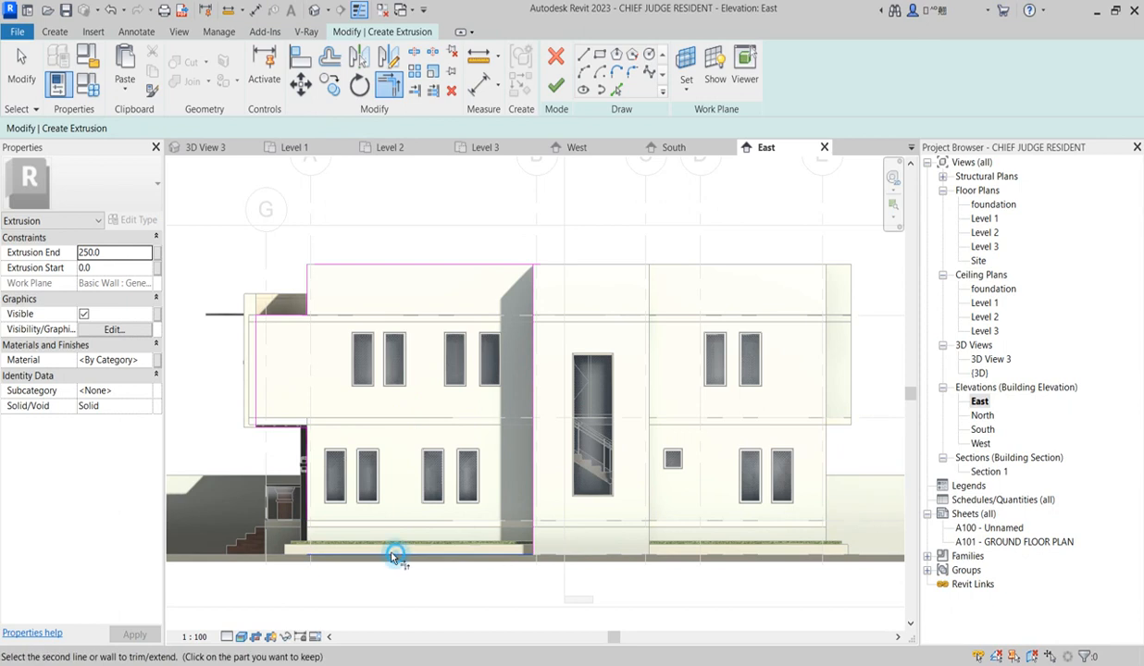
left_click(309, 476)
Step: Clean up the remaining profile corners at the parapet and the ground line with Trim/Extend to Corner, and finish the extrusion at 250 mm depth
left_click(551, 84)
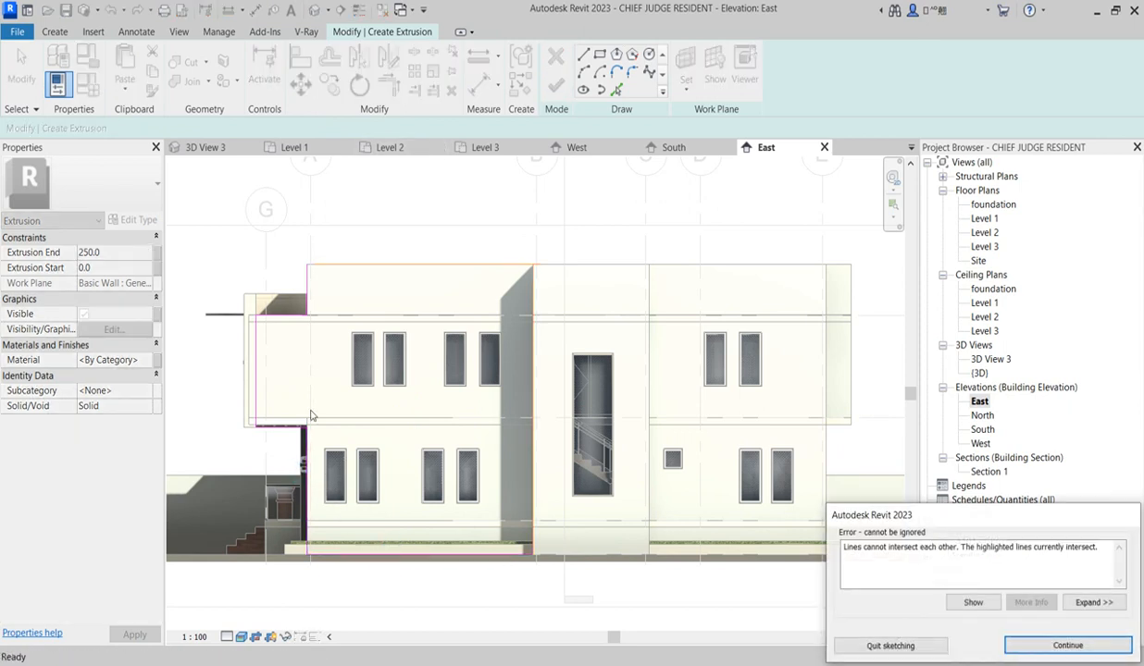
left_click(1068, 645)
left_click(523, 556)
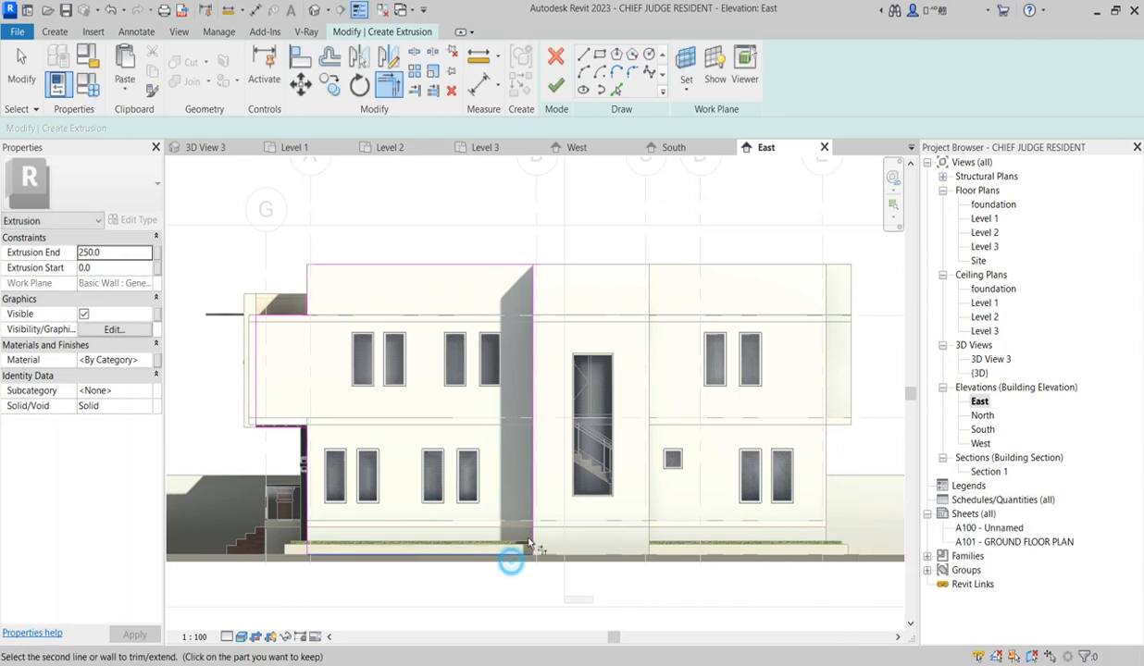
left_click(534, 524)
key("Escape")
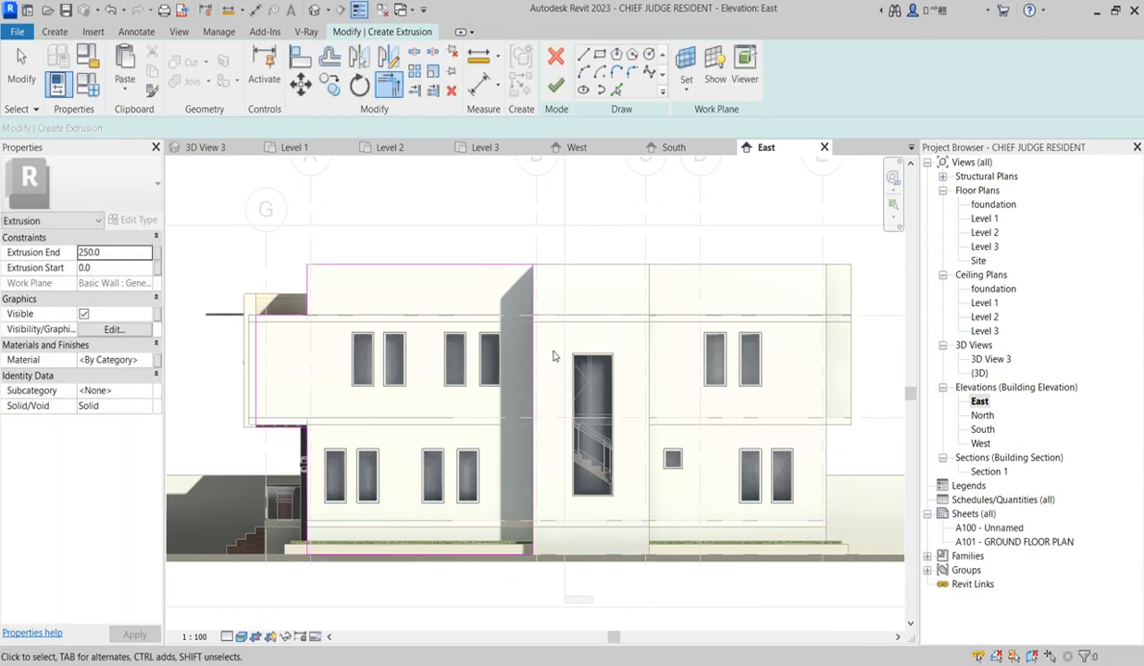
key("Escape")
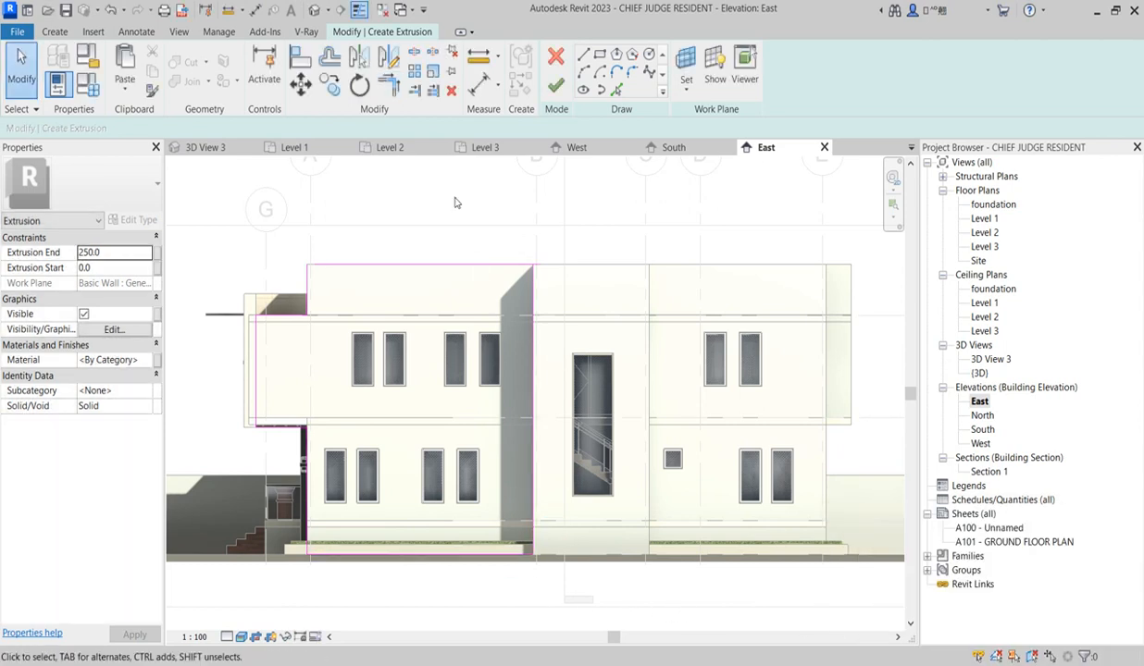
left_click(388, 88)
left_click(556, 85)
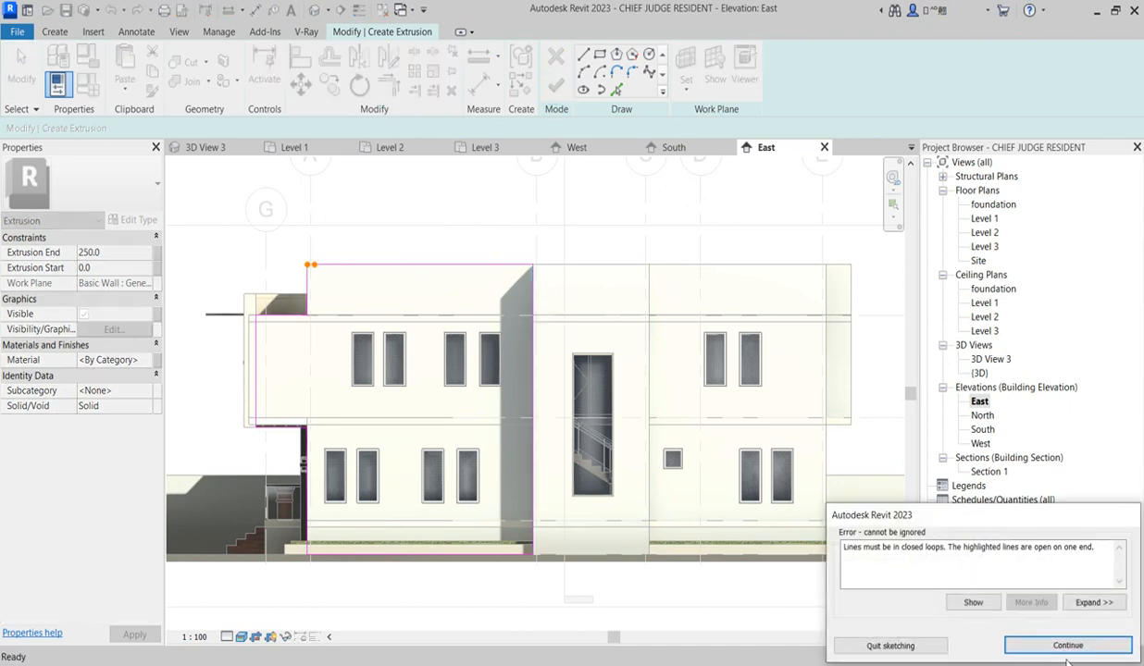
left_click(1067, 646)
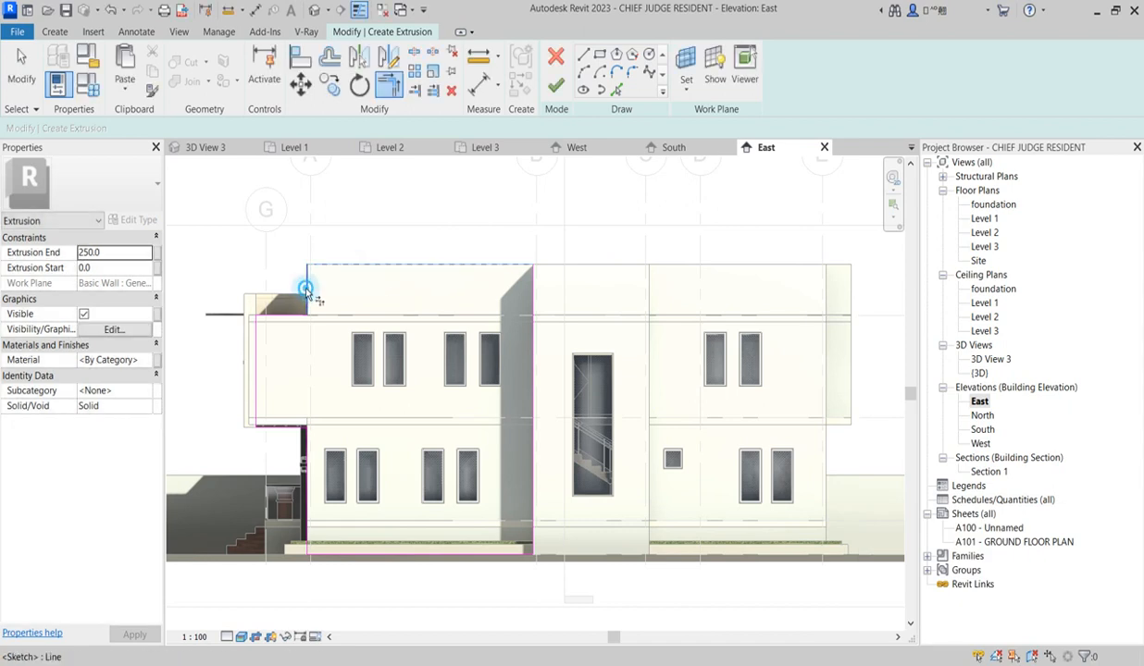
left_click(556, 85)
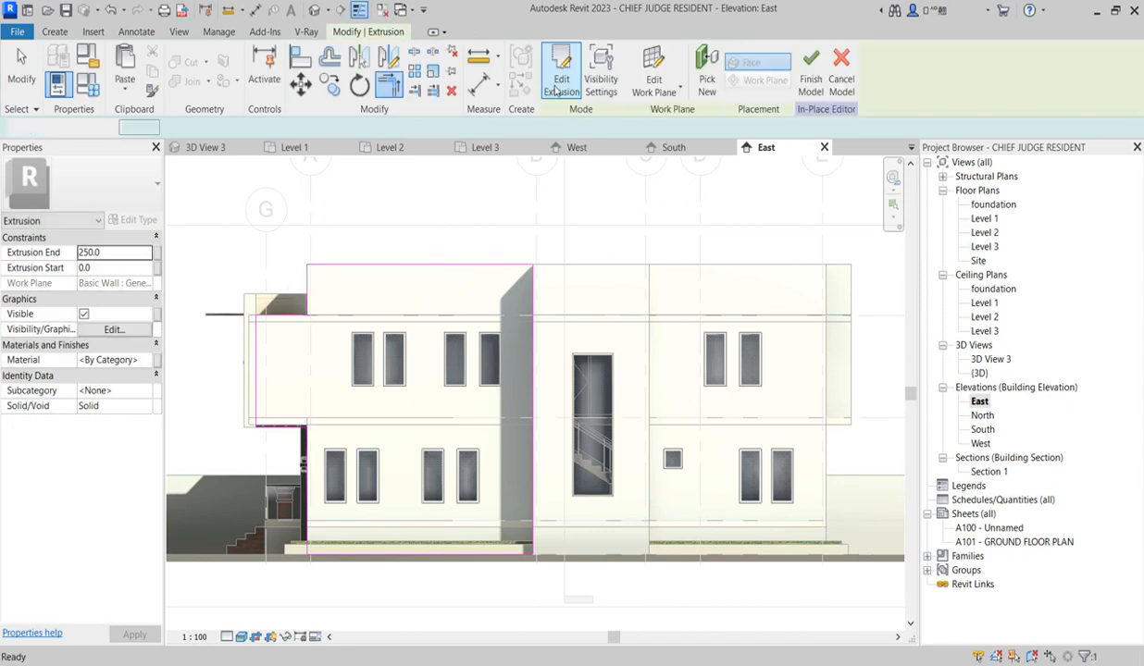
Step: Edit the extrusion's sketch and draw a 574 by 1474 mm rectangle over the glass of the first upper-floor window from grid G
left_click(451, 380)
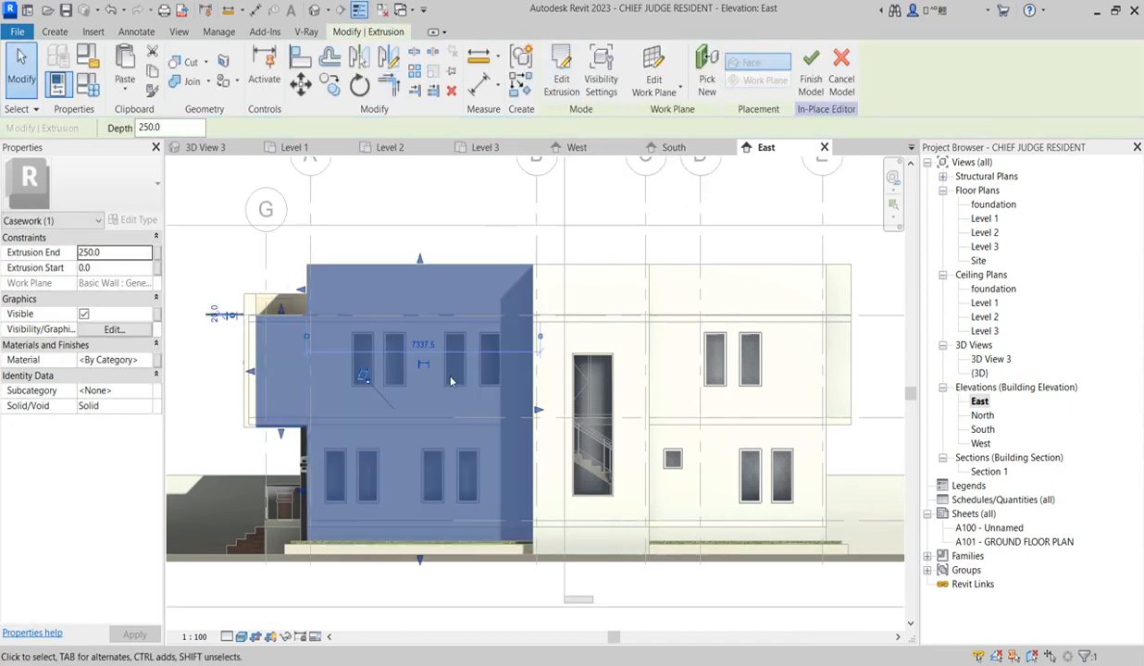
left_click(559, 73)
left_click(600, 56)
scroll(349, 333, "up", 5)
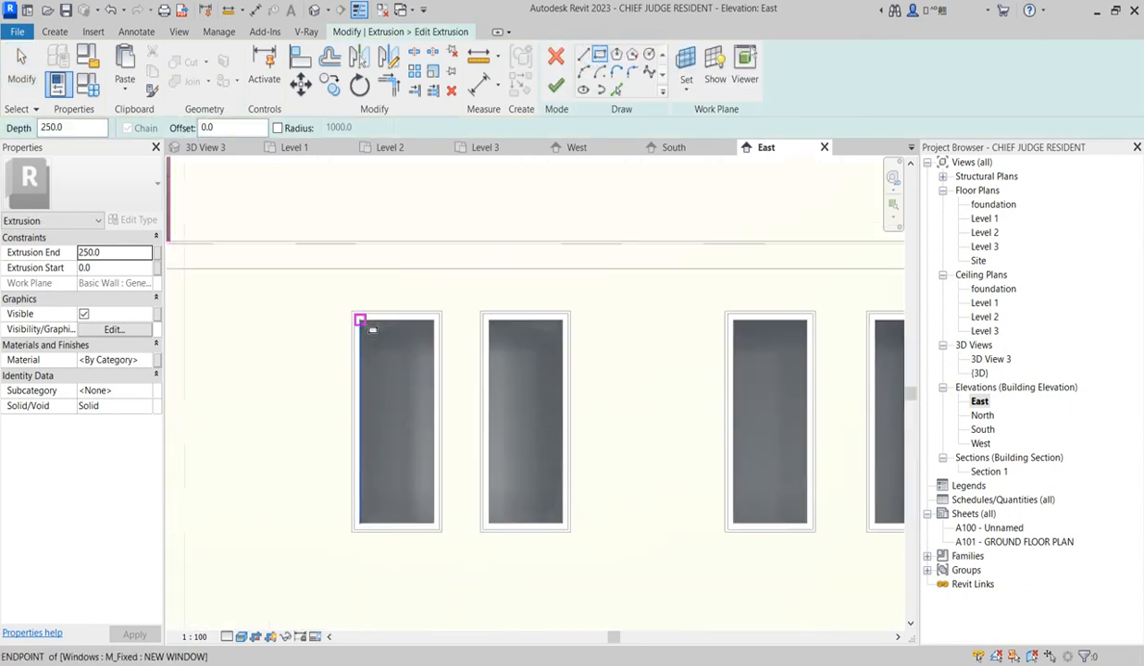
scroll(365, 331, "up", 2)
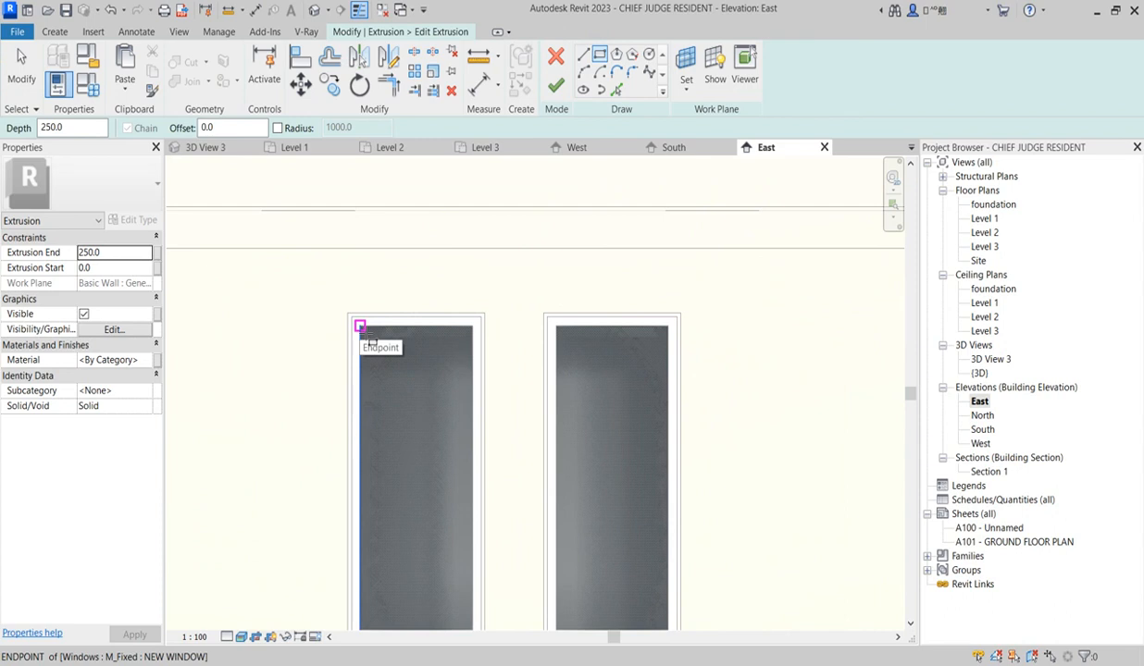
left_click(359, 326)
scroll(407, 407, "down", 3)
left_click(440, 523)
Step: Draw a second opening rectangle, 574 mm wide, over the glass of the adjacent upper-floor window and leave the Rectangle tool
left_click(480, 369)
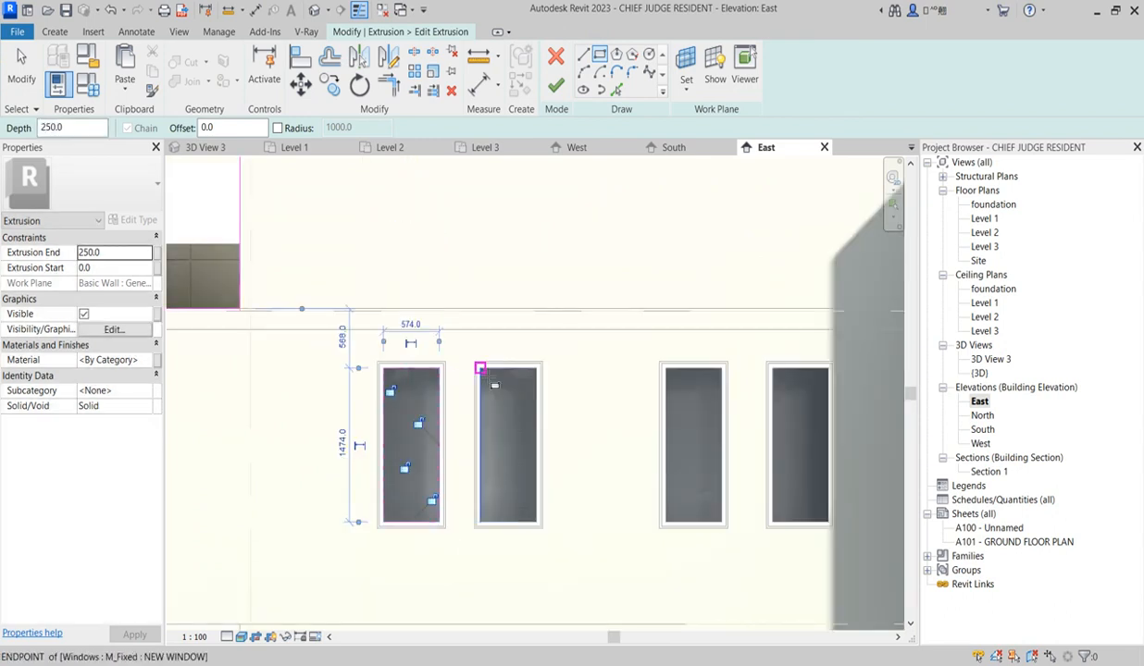
left_click(537, 528)
scroll(468, 389, "down", 3)
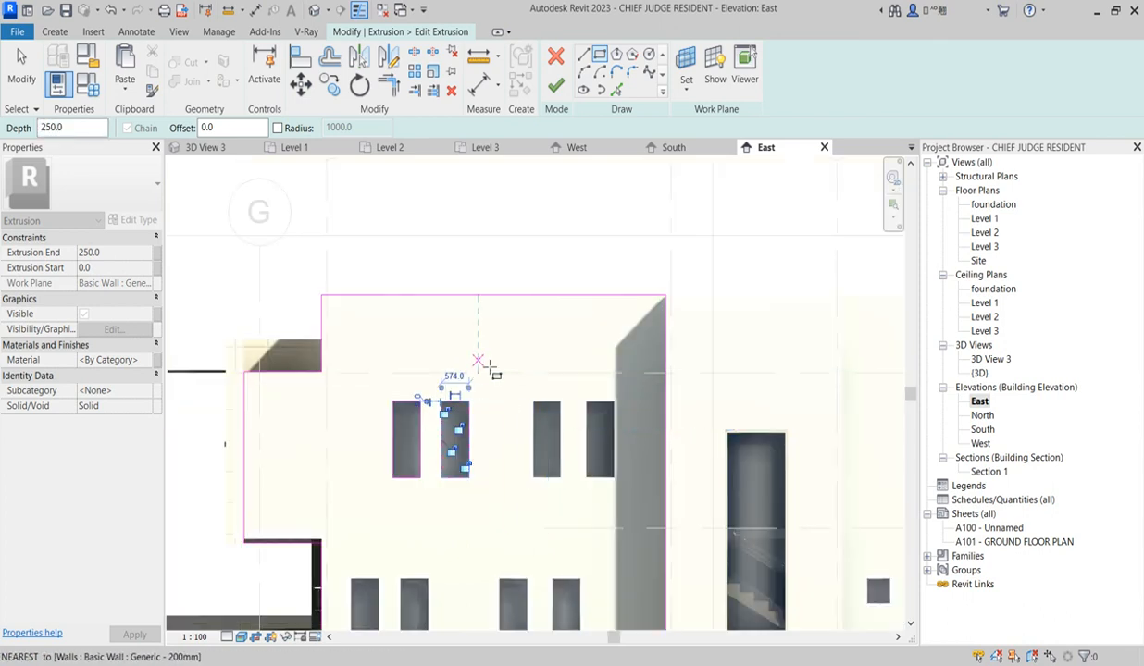
right_click(482, 358)
left_click(516, 371)
right_click(456, 337)
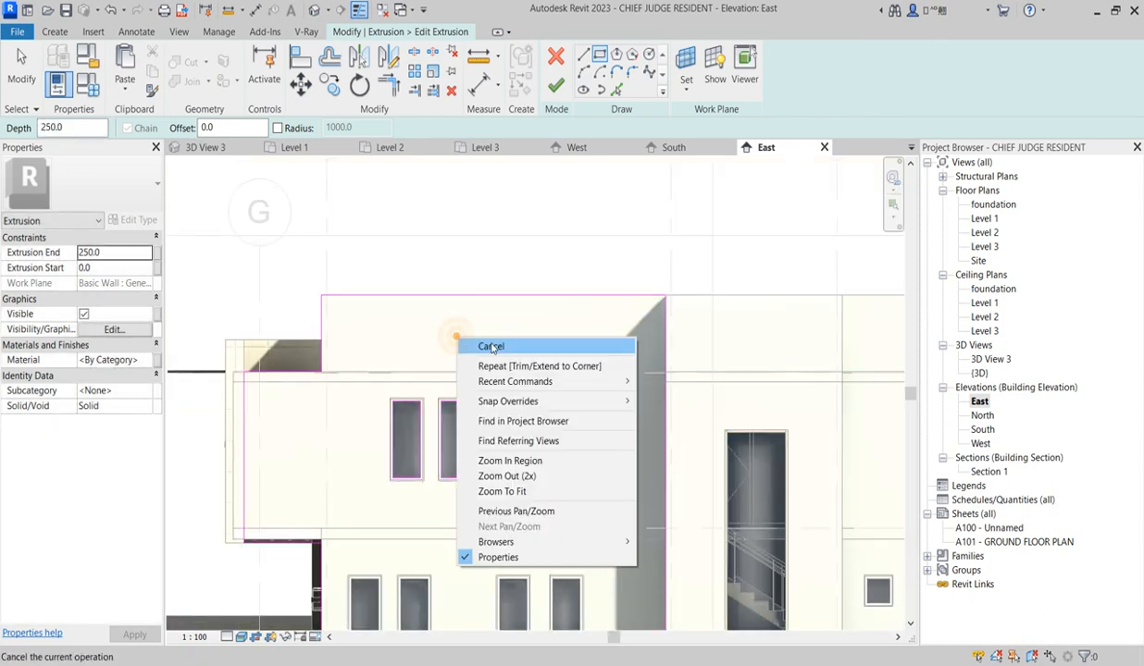
left_click(492, 347)
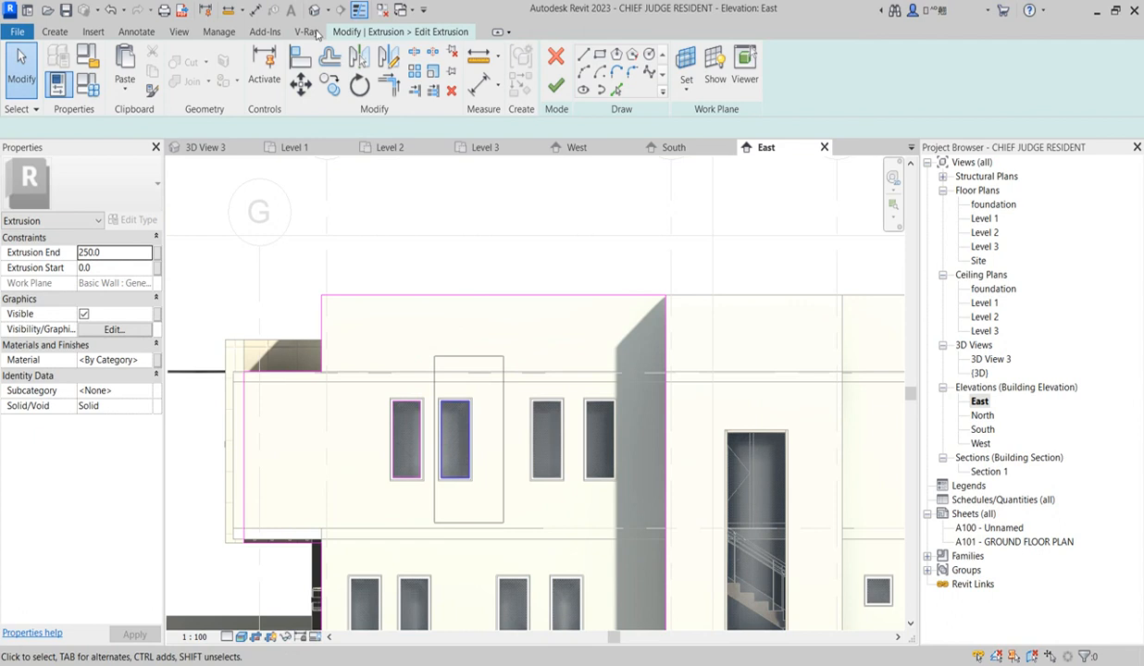
Step: Copy the selected opening rectangle onto the glass of the two remaining upper-floor windows on the cladding, using Multiple copies
left_click(331, 86)
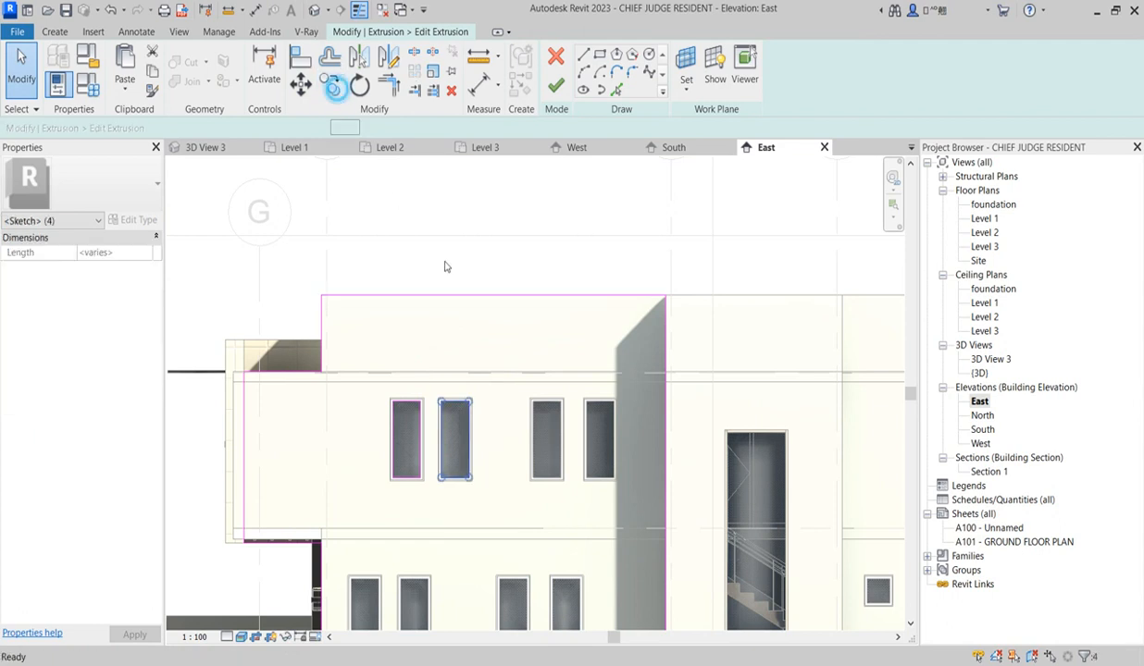
scroll(472, 407, "up", 2)
left_click(469, 403)
left_click(628, 399)
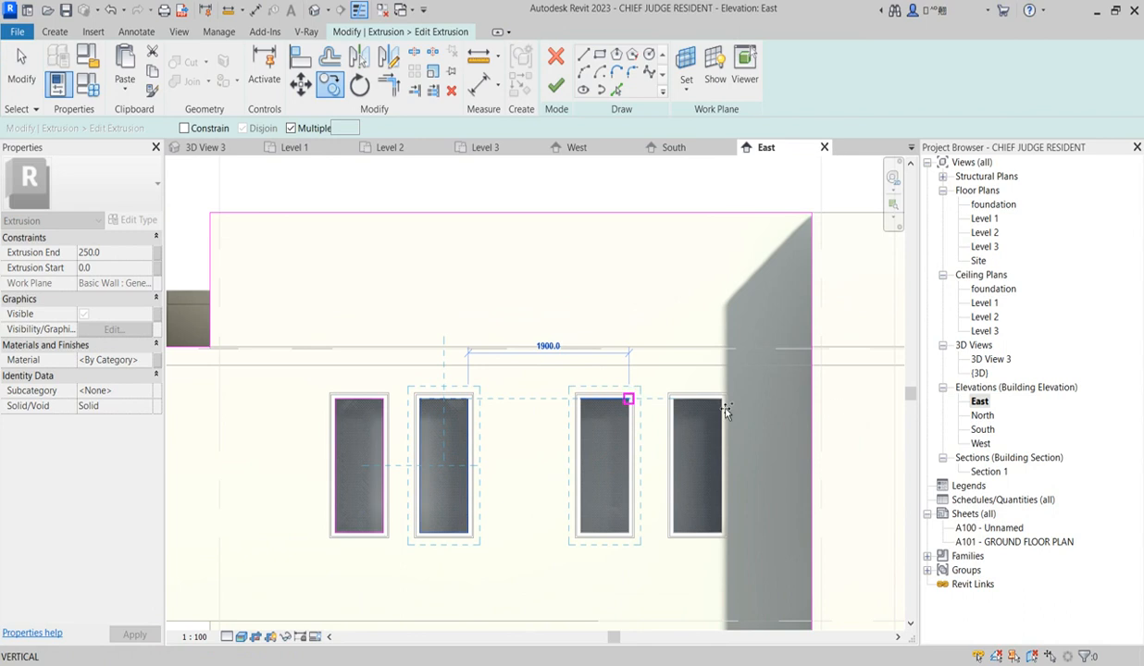
Step: Continue copying the opening rectangle onto the glass of the four ground-floor windows below, and end the Copy command
scroll(523, 343, "down", 3)
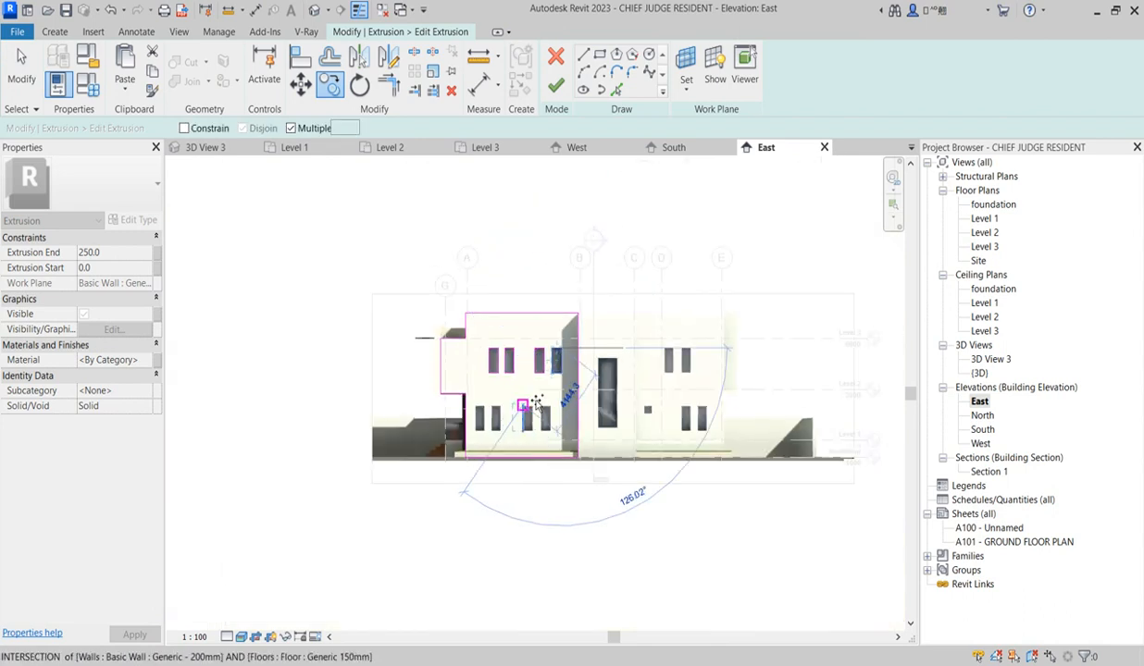
scroll(537, 401, "up", 5)
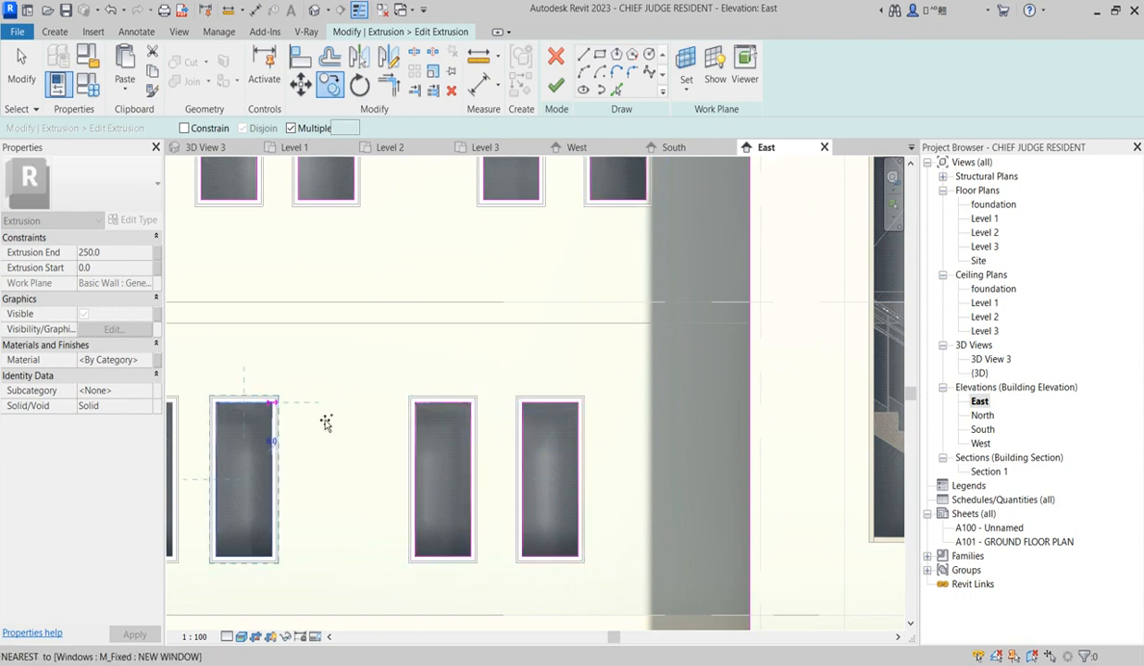
scroll(331, 423, "down", 5)
scroll(384, 424, "up", 4)
scroll(408, 425, "up", 3)
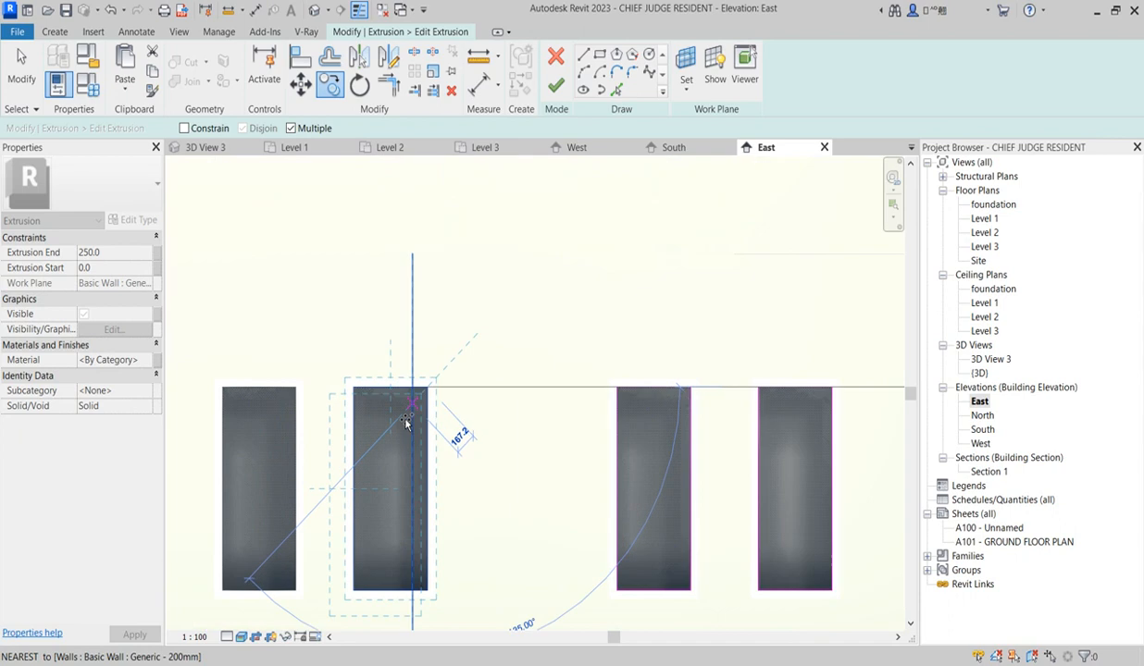
left_click(297, 396)
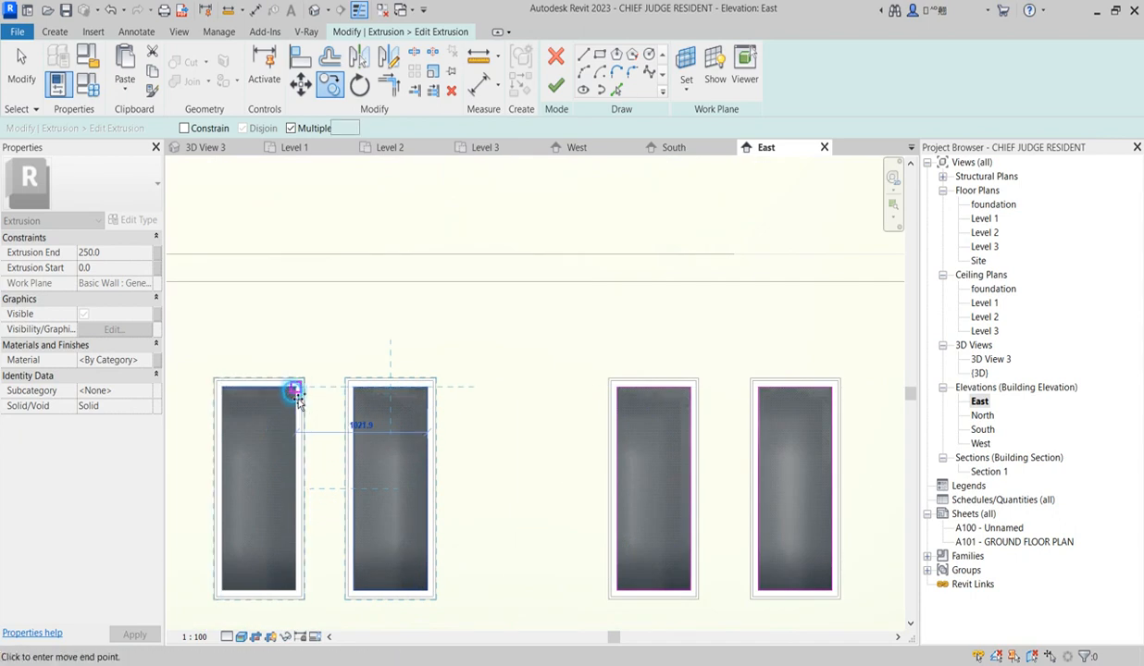
scroll(529, 357, "down", 5)
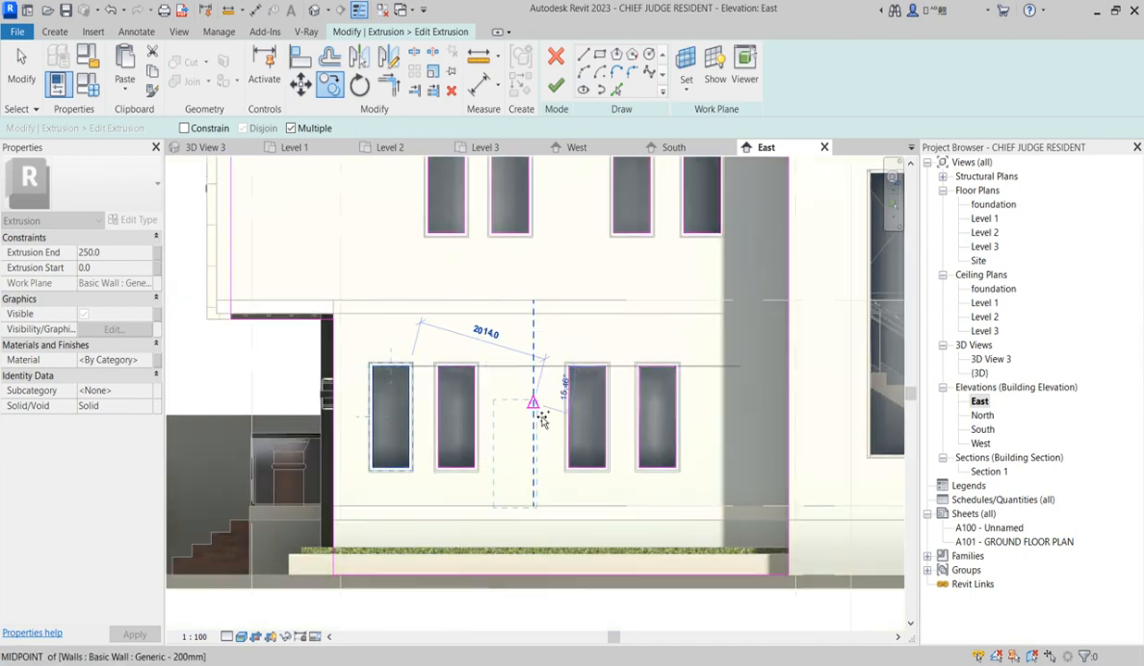
key("Escape")
scroll(534, 444, "down", 6)
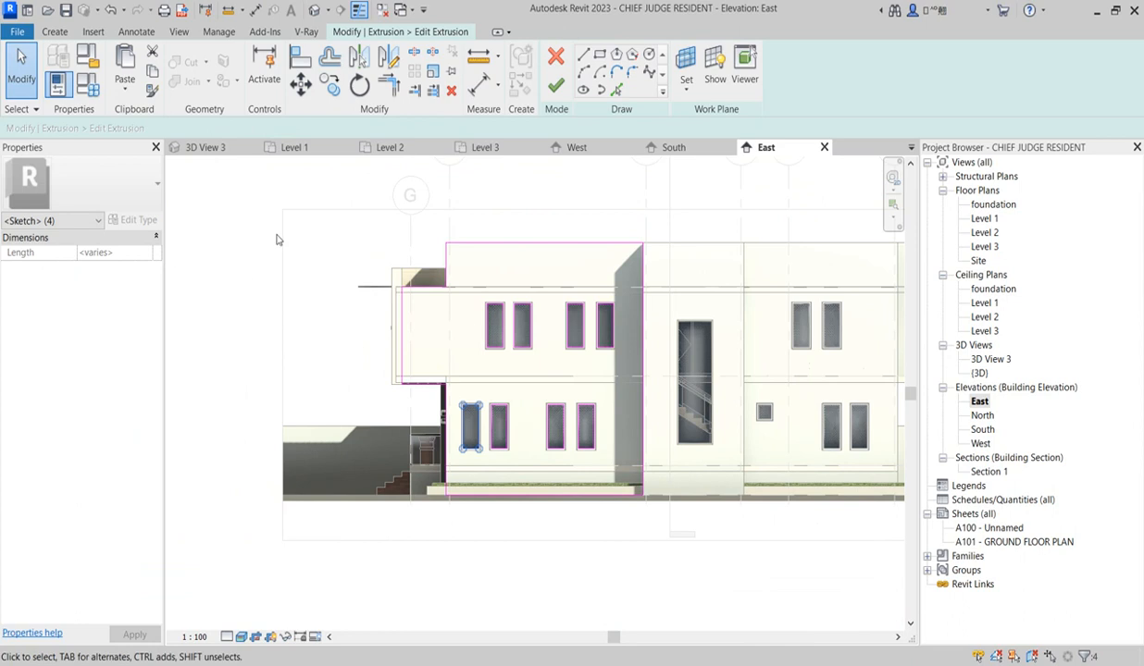
Step: Finish the extrusion sketch with its window openings and set the Extrusion End to 10 mm
left_click(556, 85)
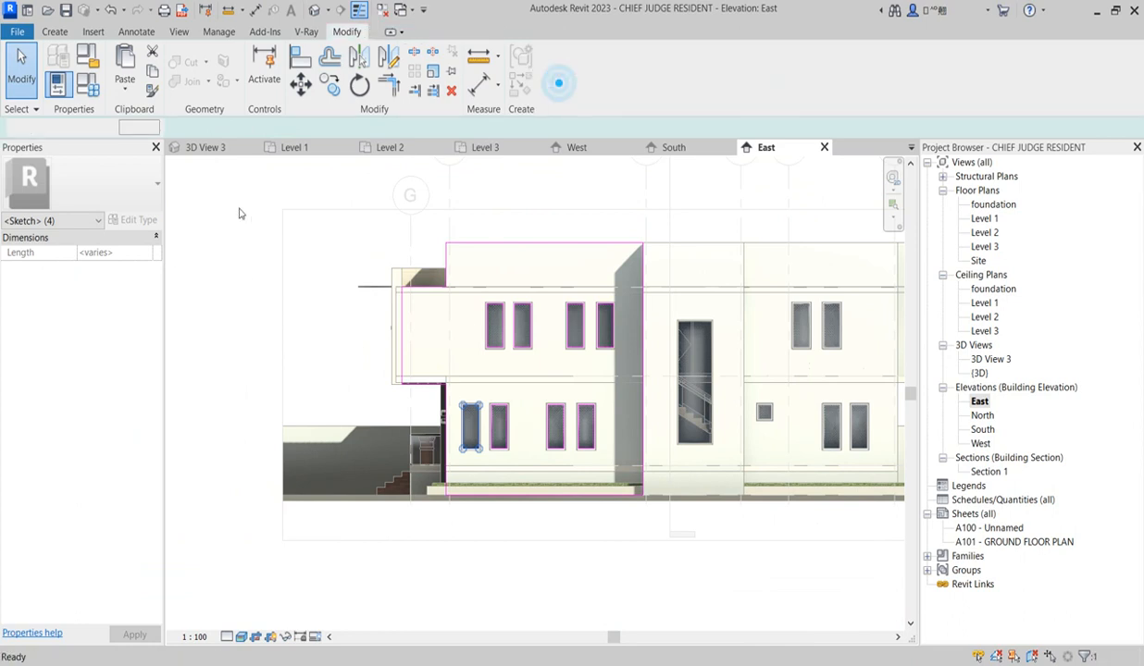
left_click(135, 253)
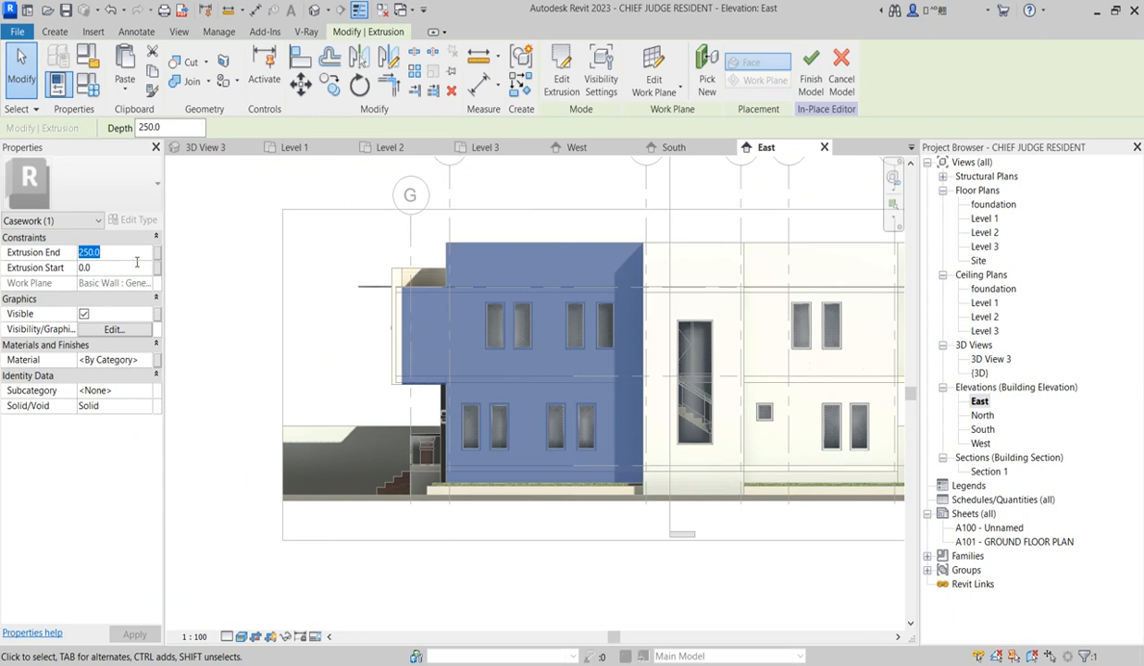
type("10")
left_click(213, 287)
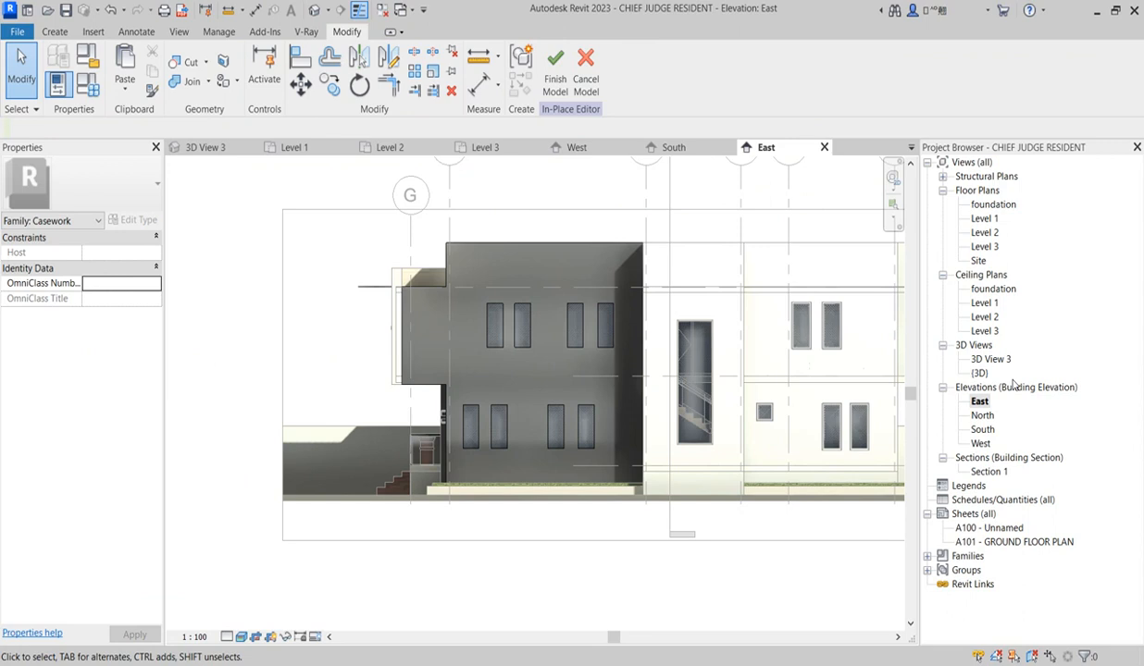
Step: Check the cladding in the {3D} view and finish the in-place model
double_click(983, 360)
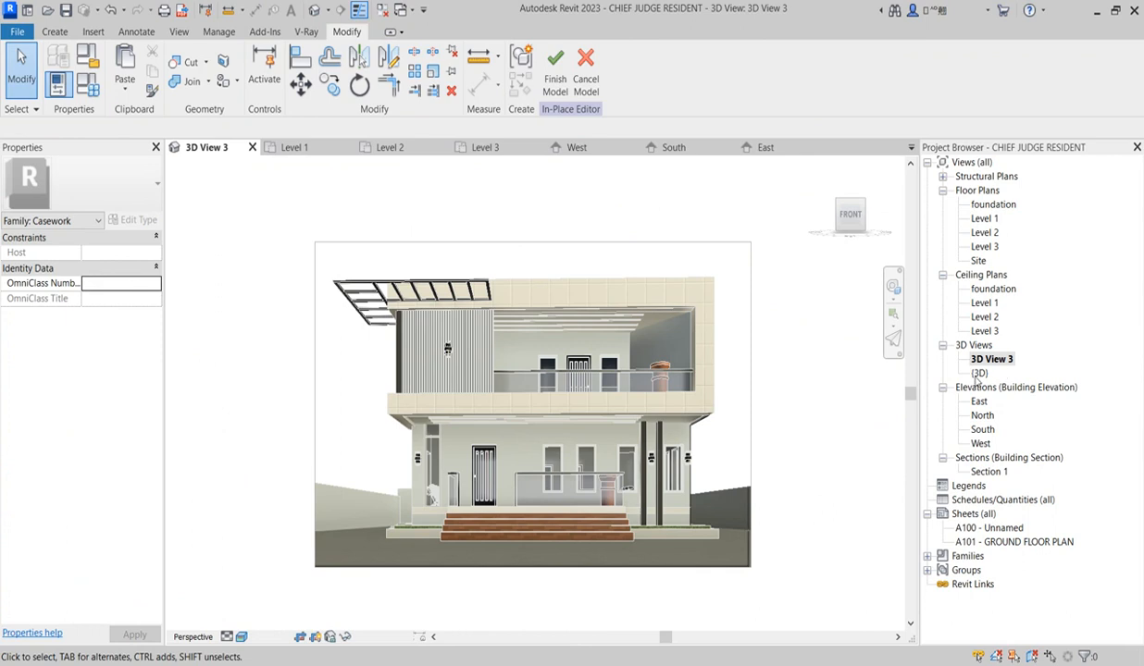
double_click(978, 373)
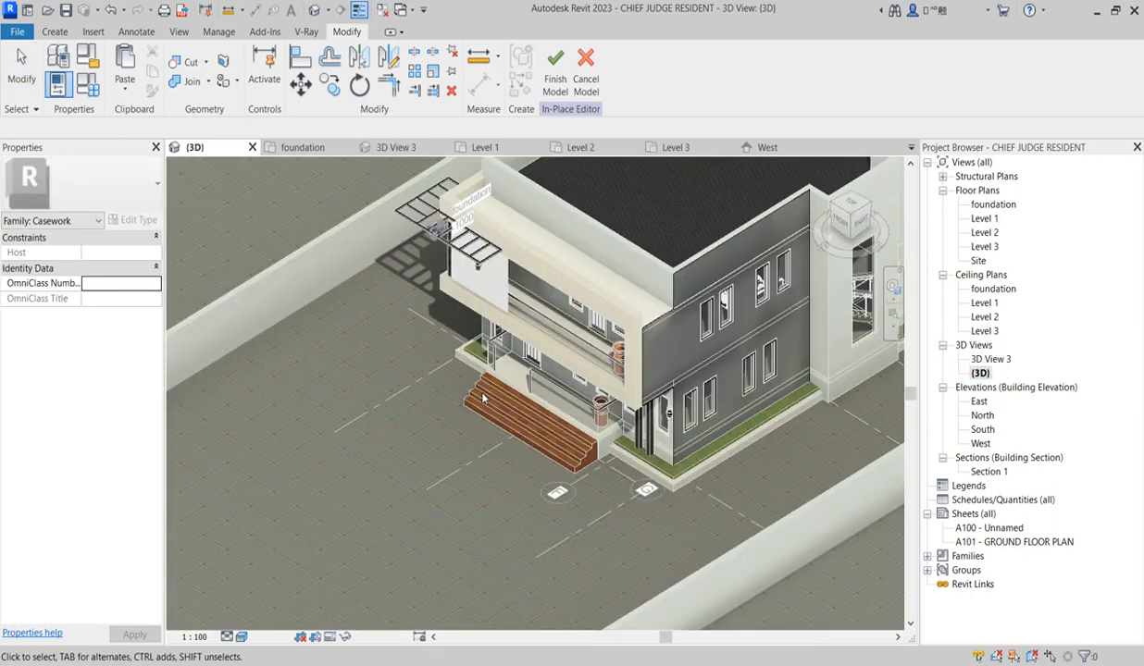
scroll(689, 291, "up", 4)
scroll(673, 330, "down", 5)
scroll(645, 547, "down", 4)
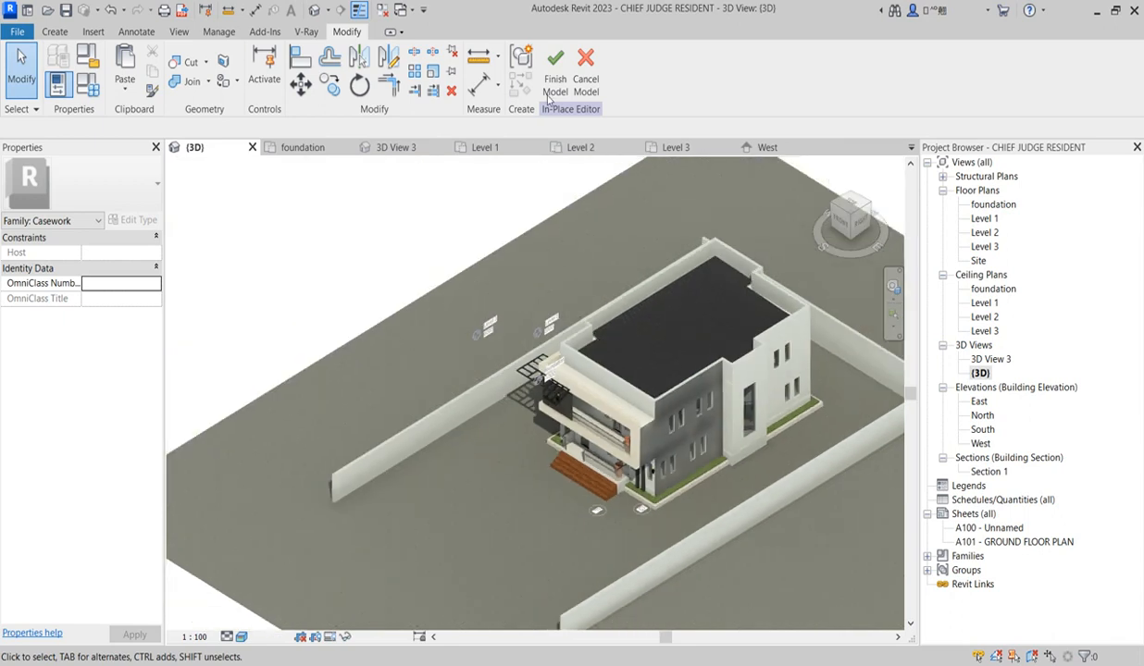
left_click(555, 72)
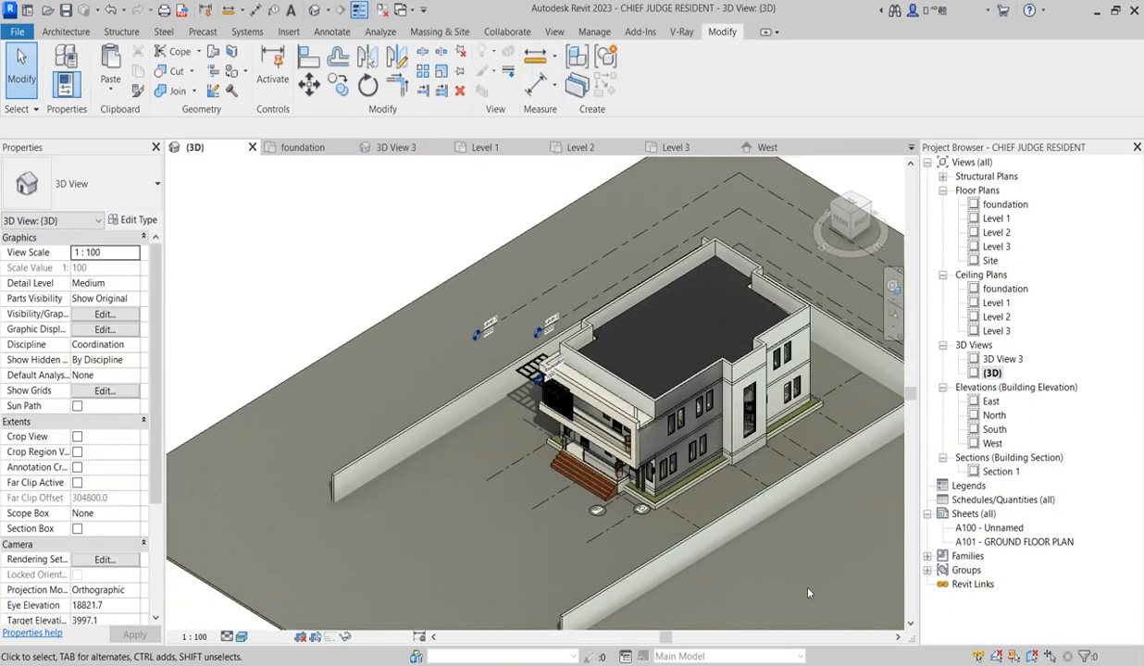
Step: Reopen the east facade casework cladding for in-place editing and select its extrusion
scroll(629, 455, "up", 6)
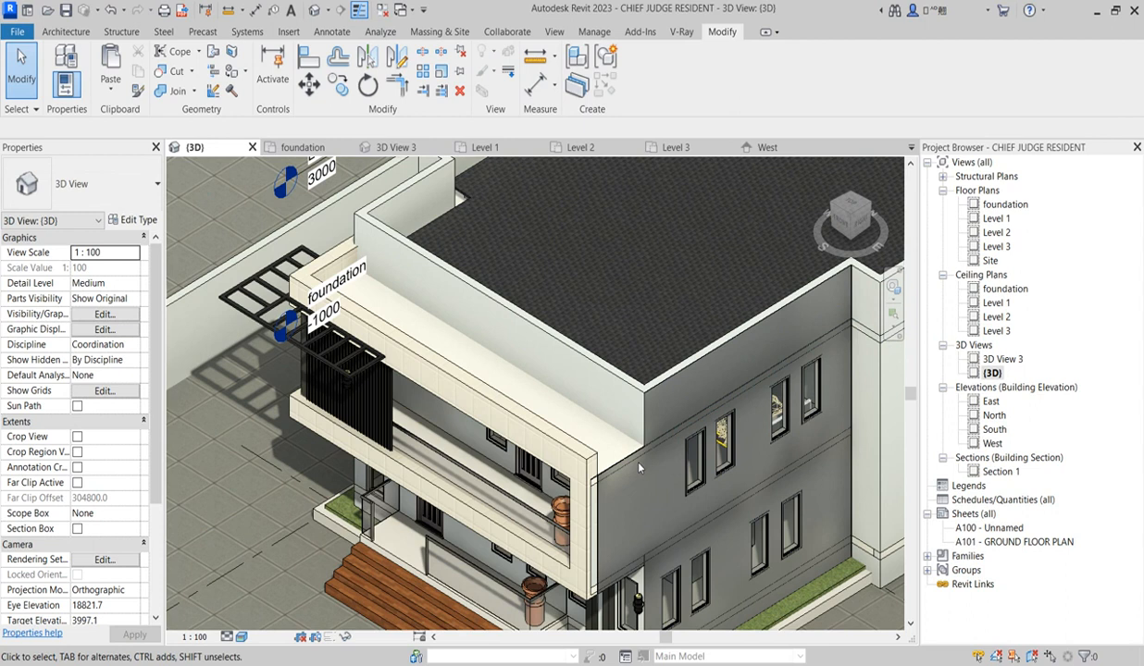
left_click(646, 448)
left_click(646, 447)
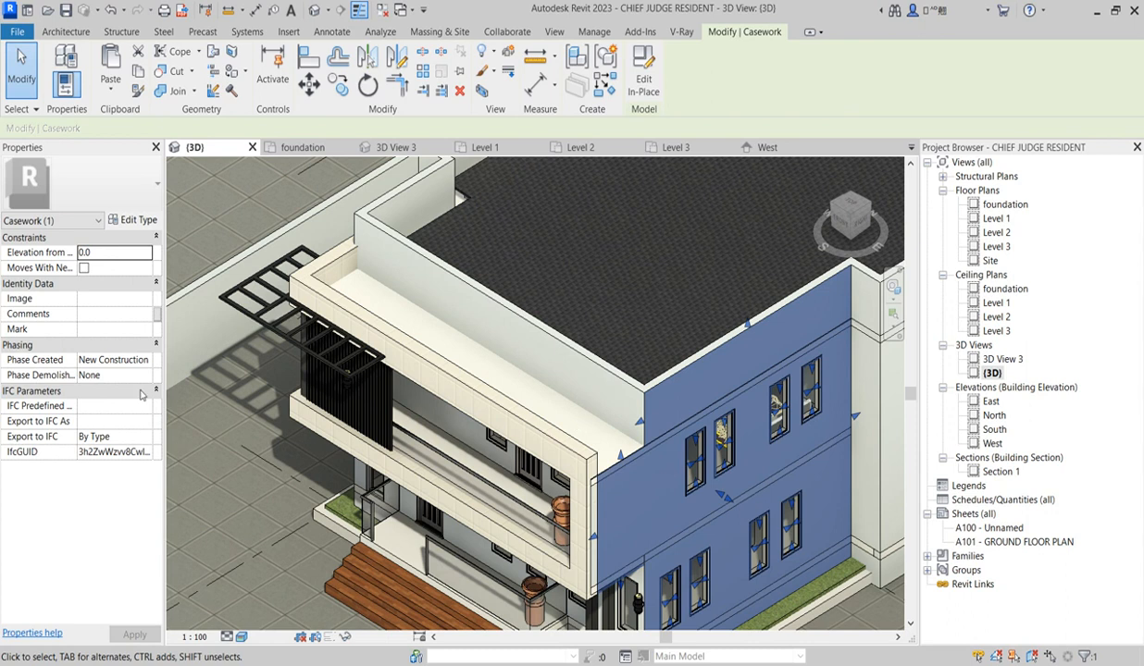
left_click(643, 78)
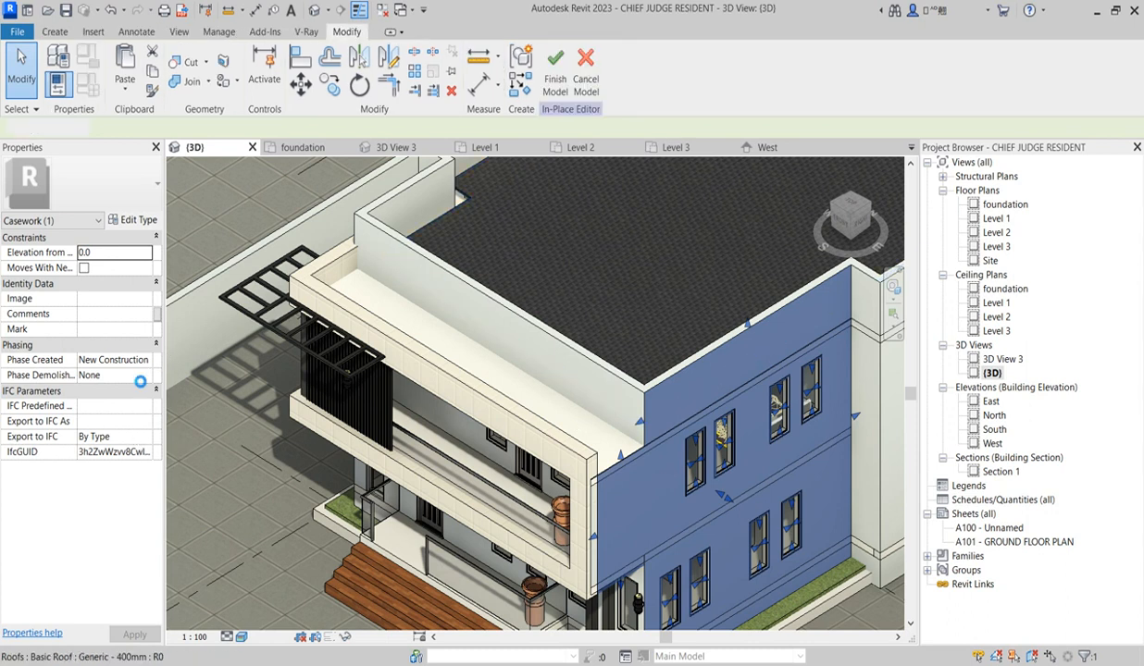
left_click(660, 422)
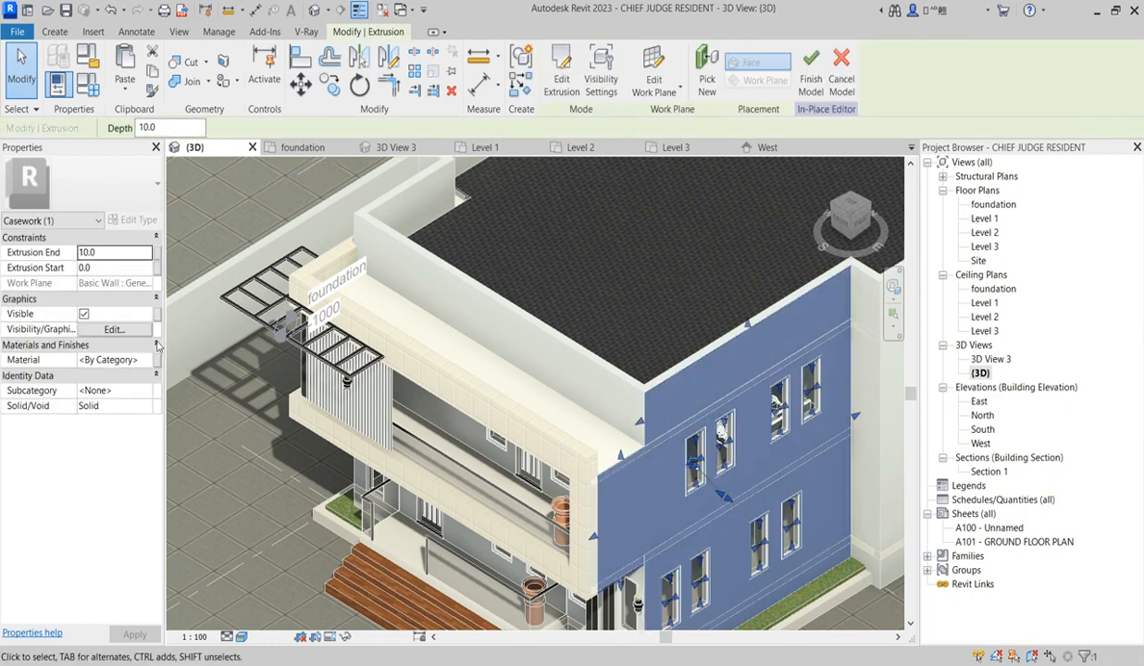
Step: Open the extrusion's material selection and duplicate the Aluminium(12) material together with its assets
left_click(151, 360)
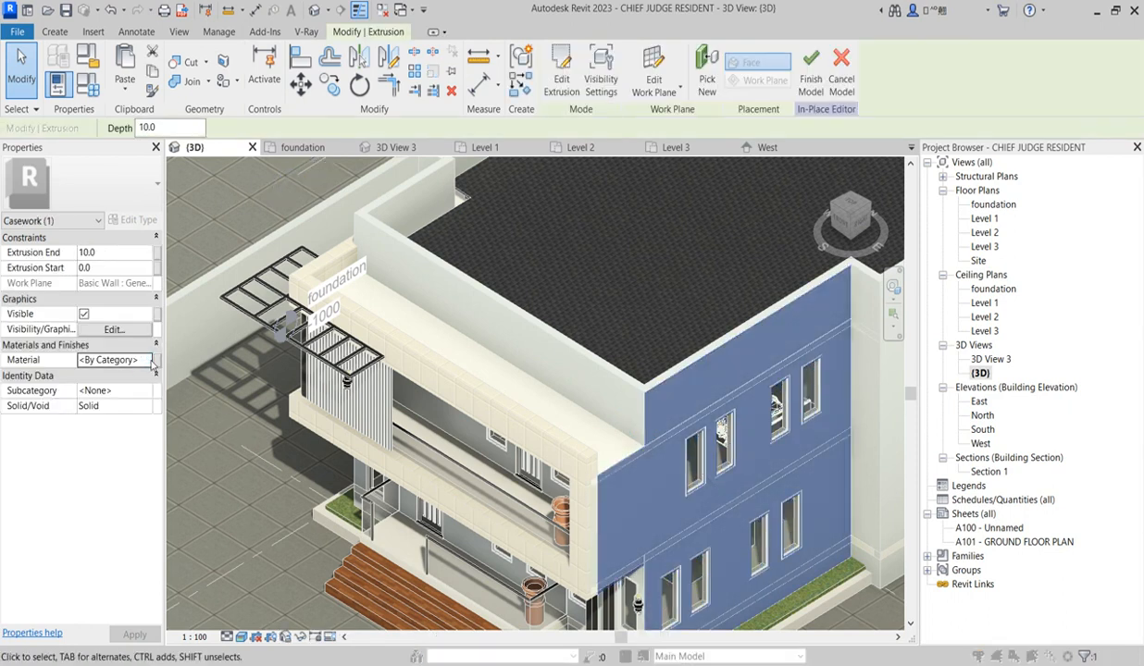
left_click(154, 362)
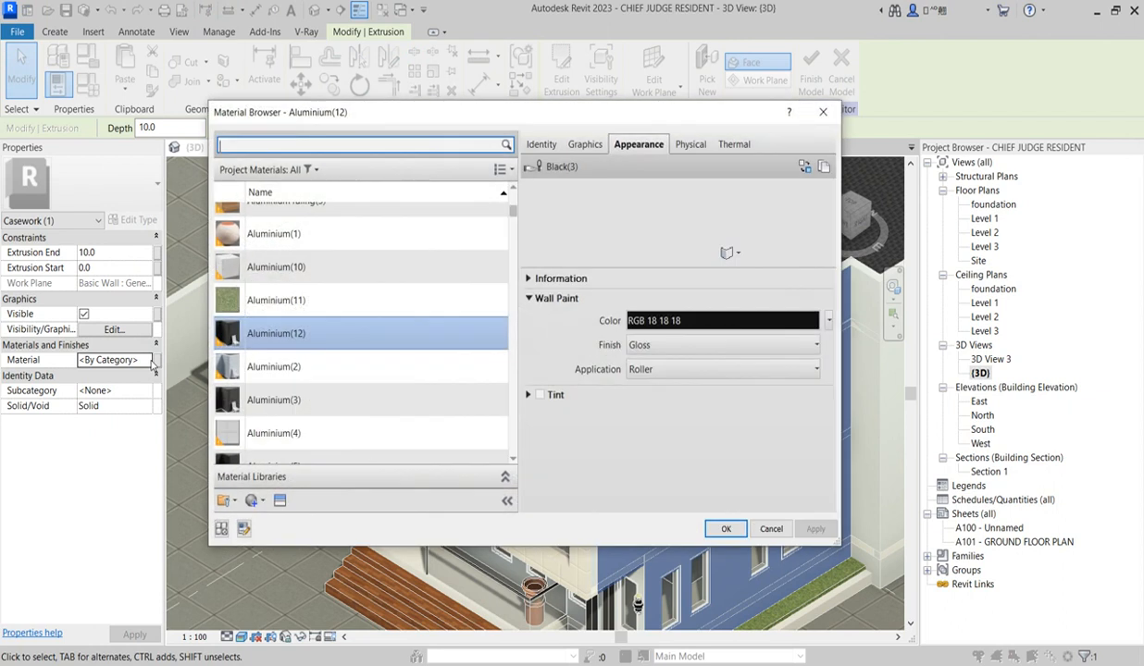
right_click(377, 335)
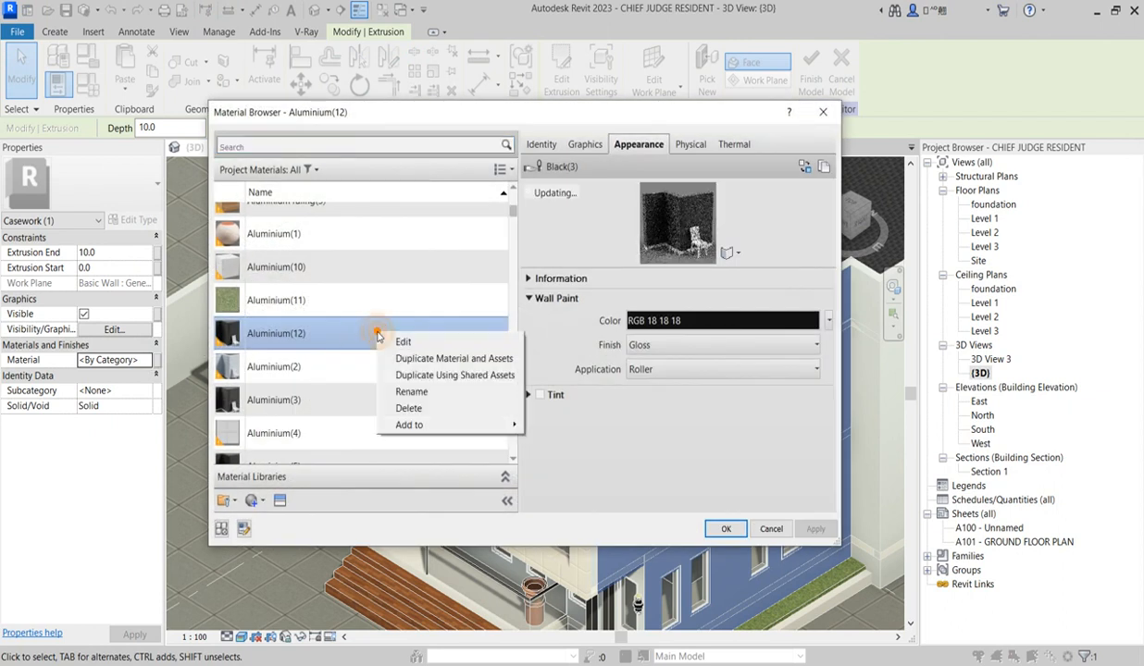
left_click(458, 360)
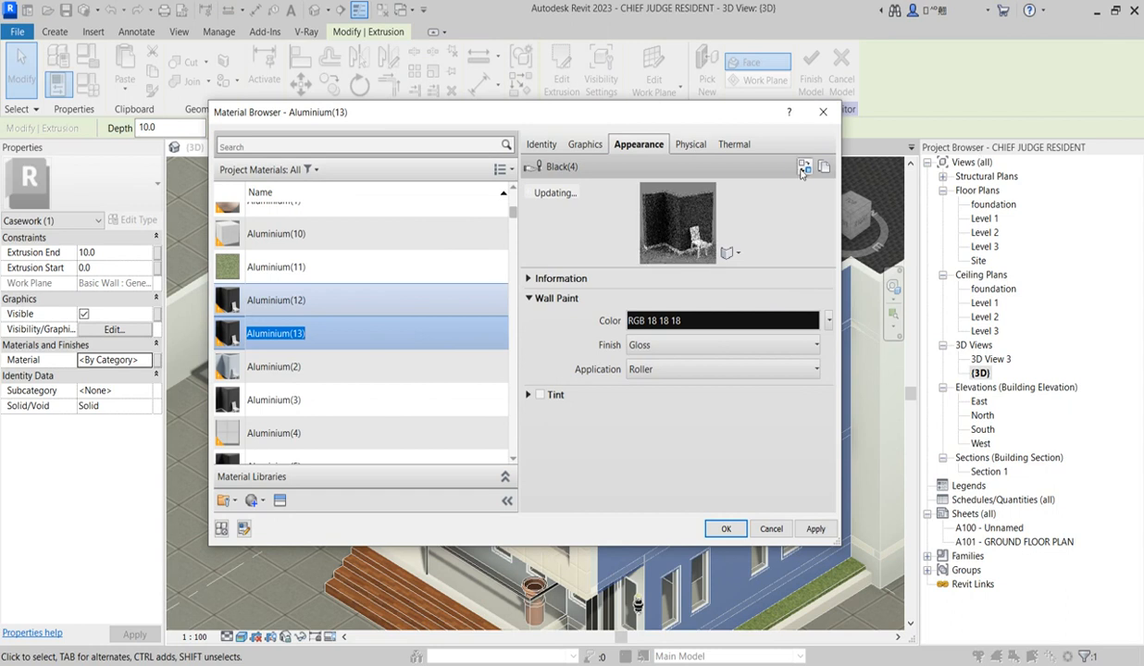
Step: Replace the duplicated material's appearance asset with Orange-Red from the Appearance Library's glossy wall paints
left_click(803, 168)
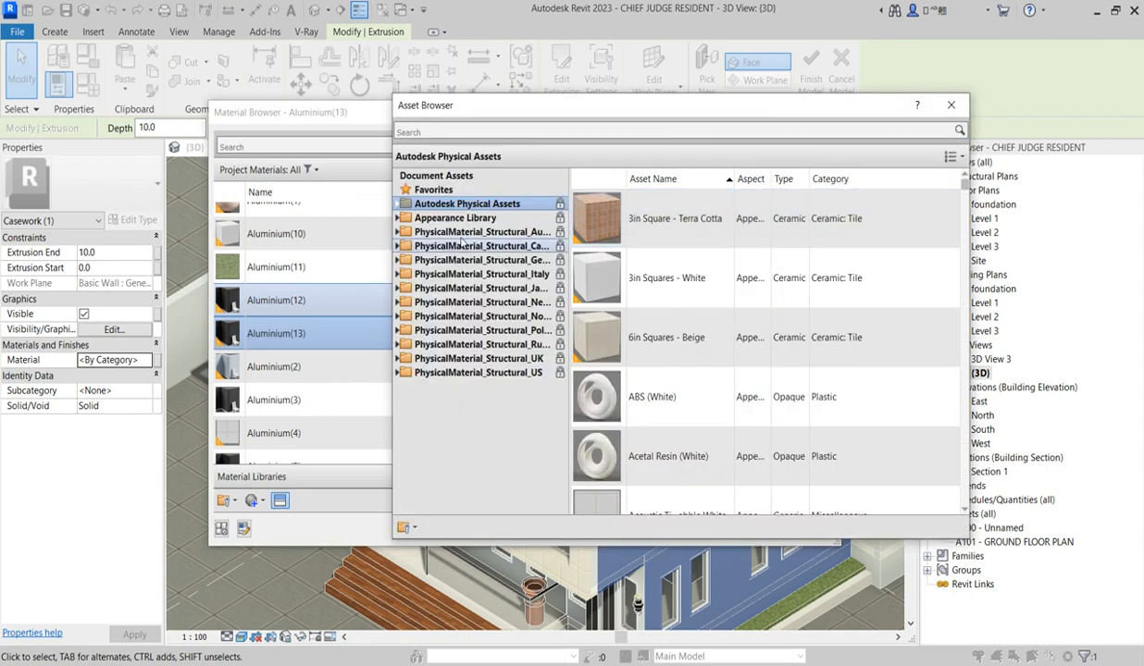
left_click(398, 218)
scroll(421, 460, "down", 1)
scroll(421, 460, "down", 1)
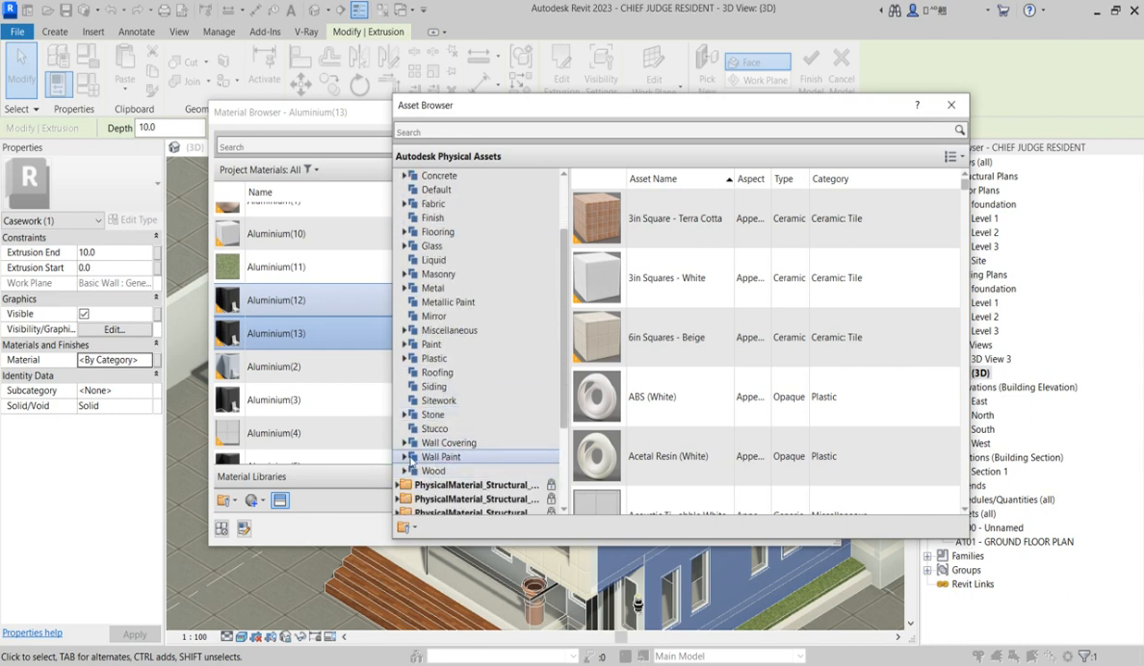
left_click(404, 457)
left_click(452, 473)
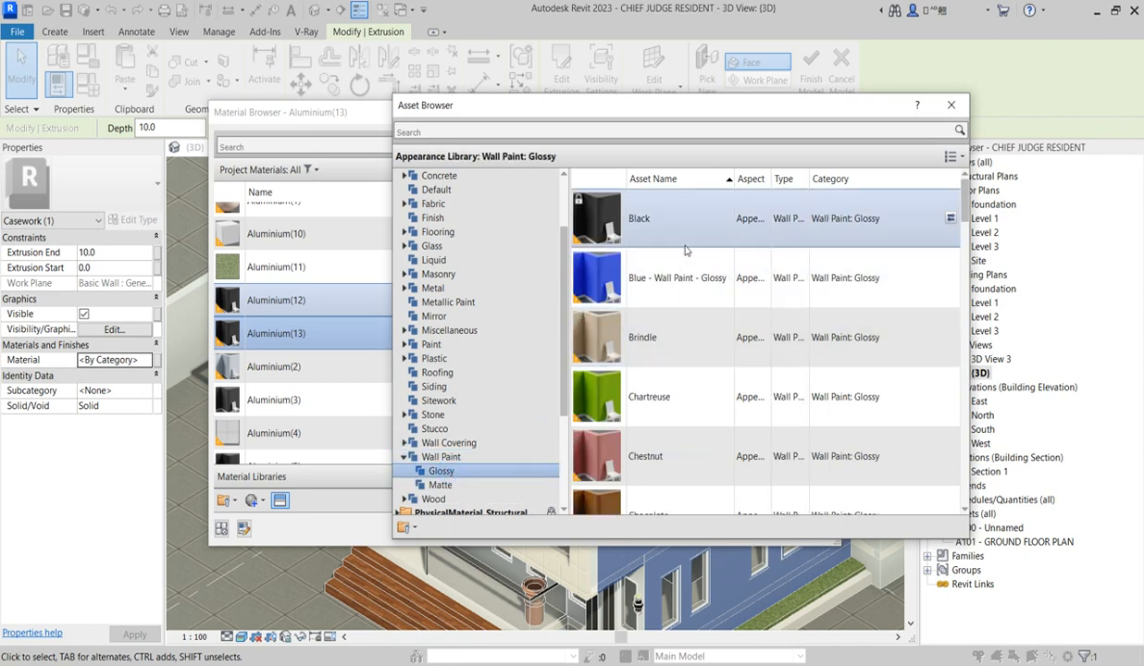
scroll(676, 401, "down", 5)
scroll(672, 388, "down", 3)
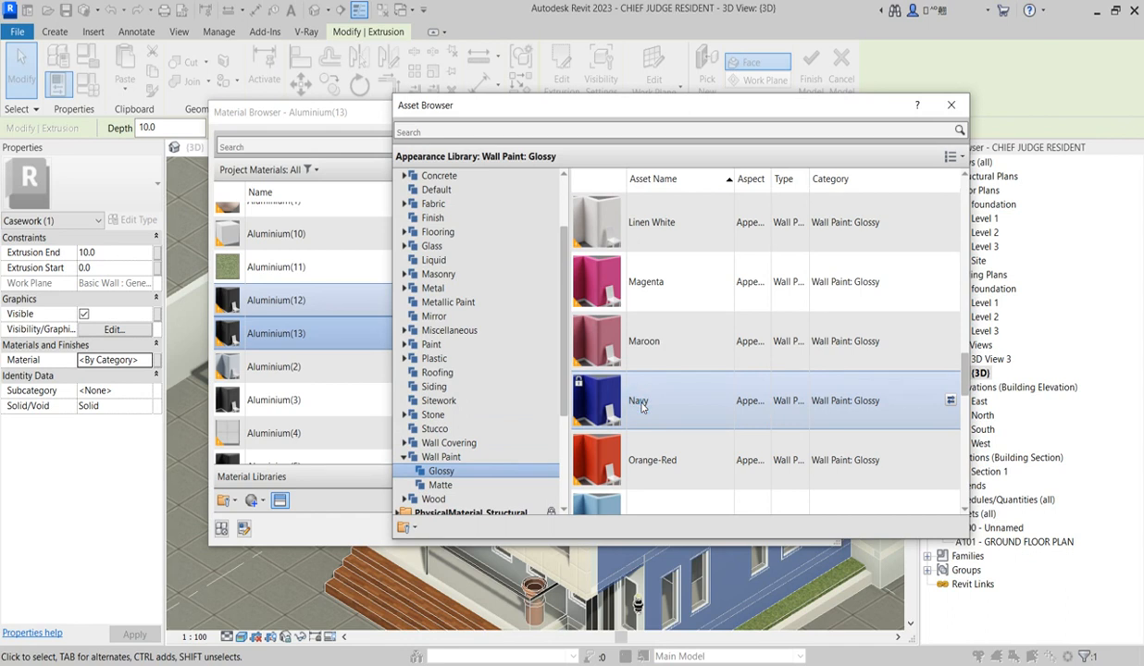
scroll(642, 407, "down", 15)
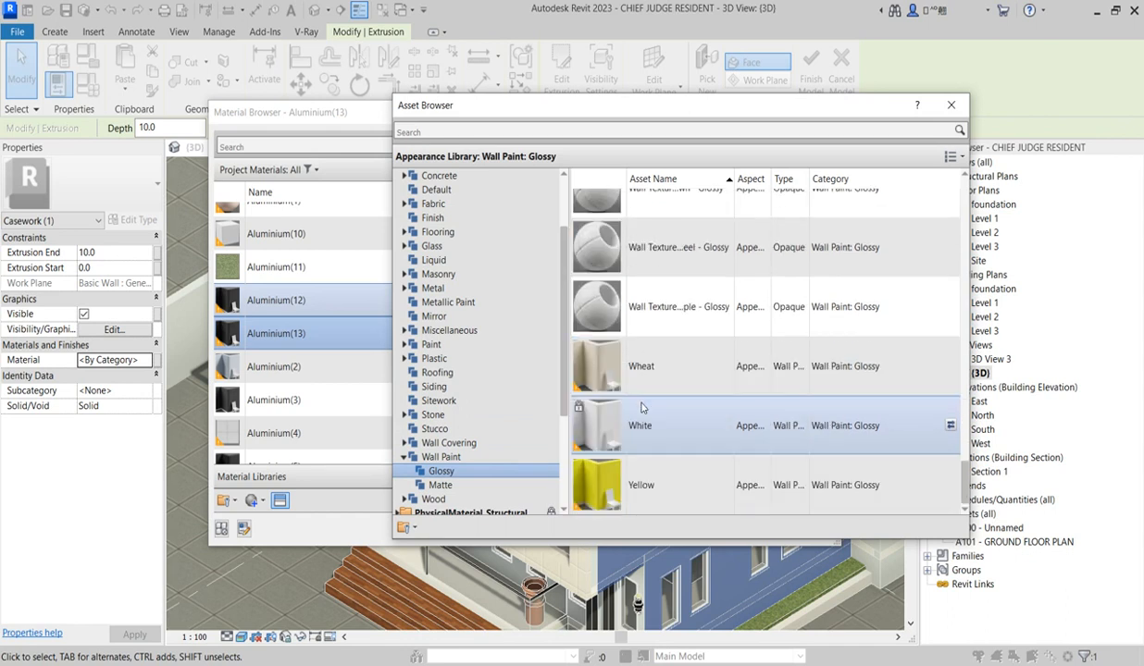
scroll(642, 407, "up", 12)
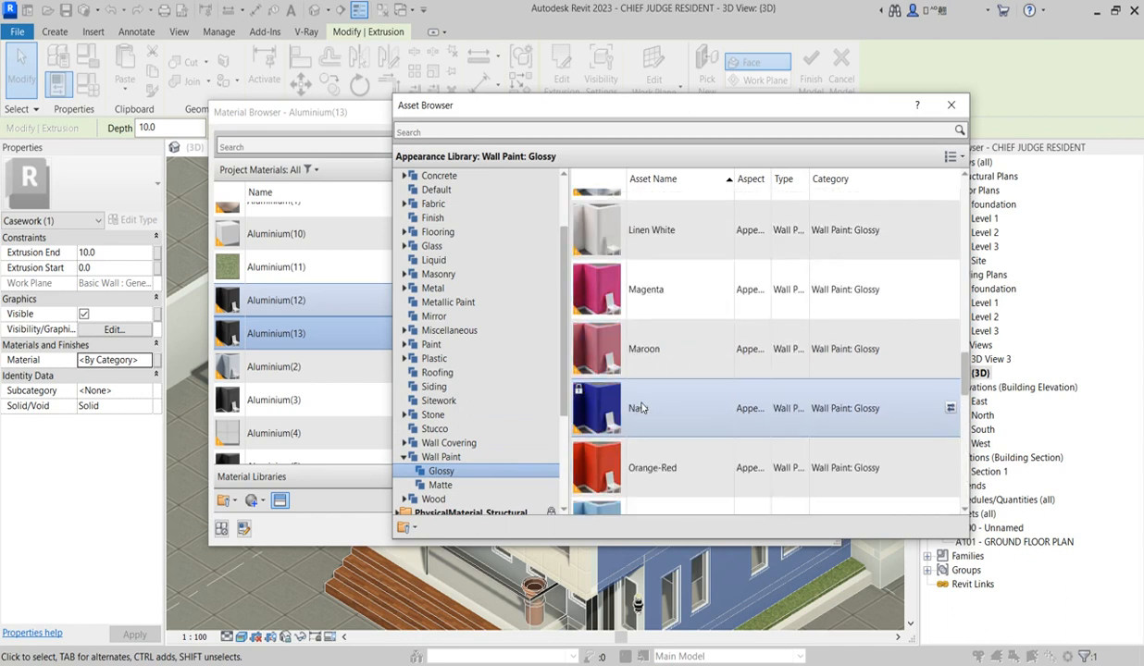
scroll(644, 406, "down", 8)
scroll(652, 399, "up", 7)
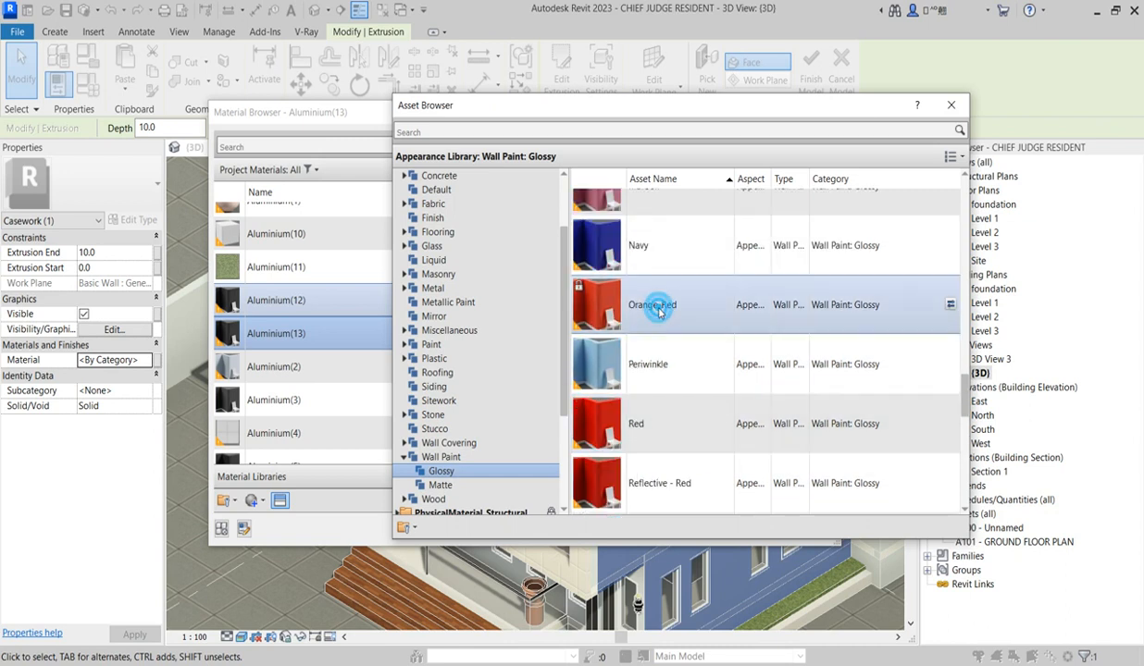
left_click(951, 105)
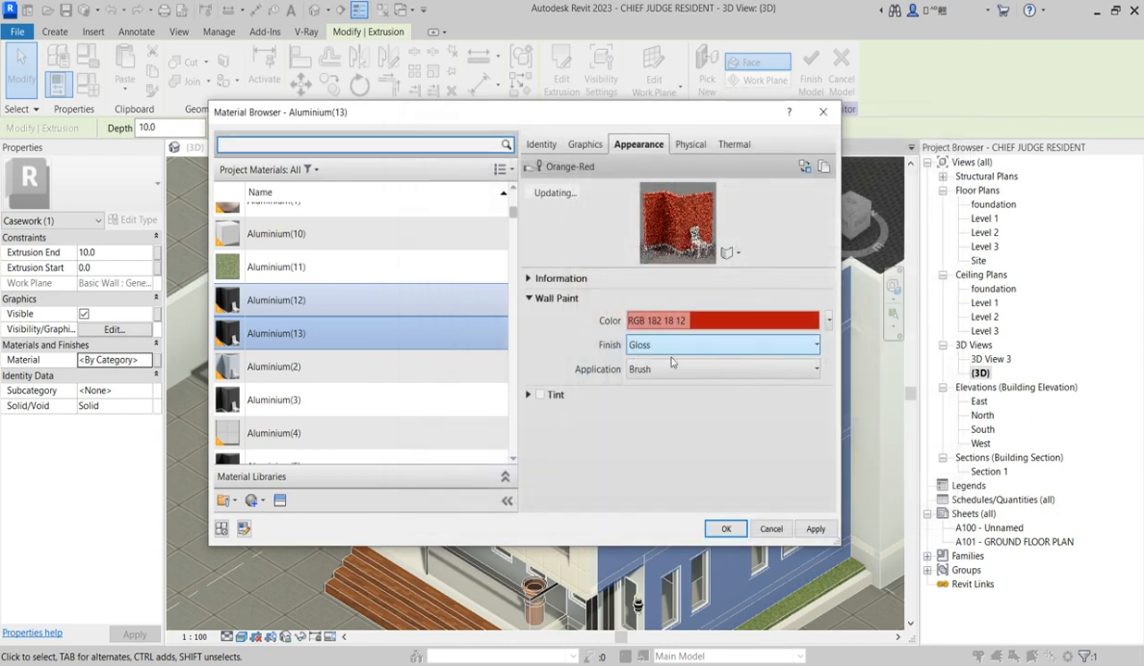
Step: Set the wall paint's appearance color to a pale cream, RGB 252 224 184
left_click(722, 321)
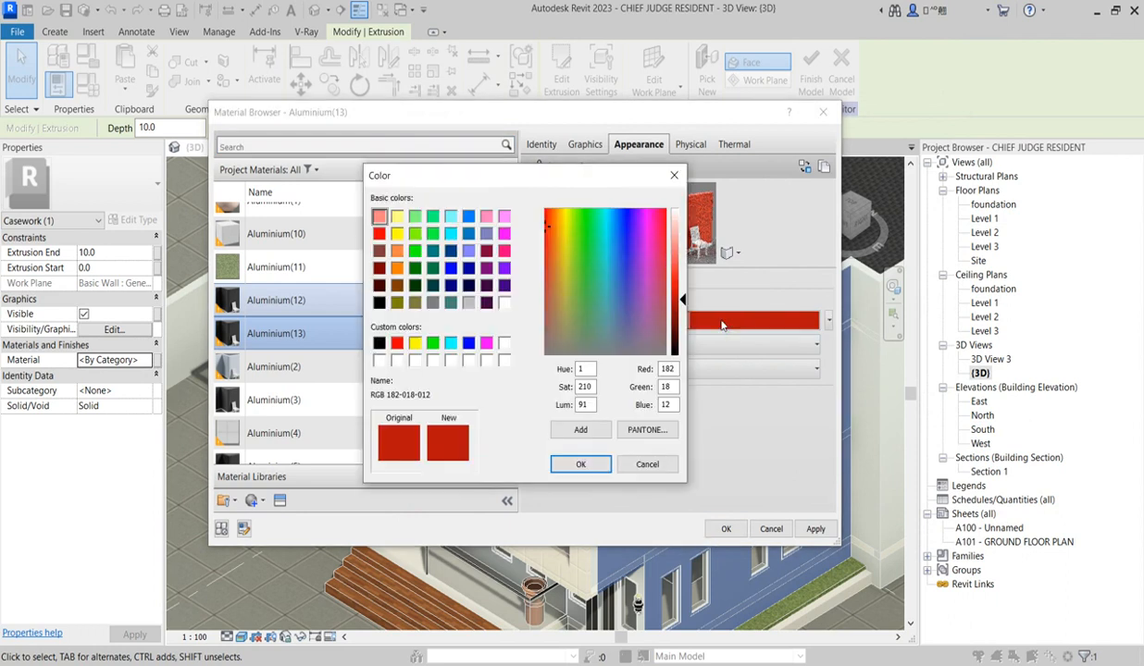
left_click(557, 221)
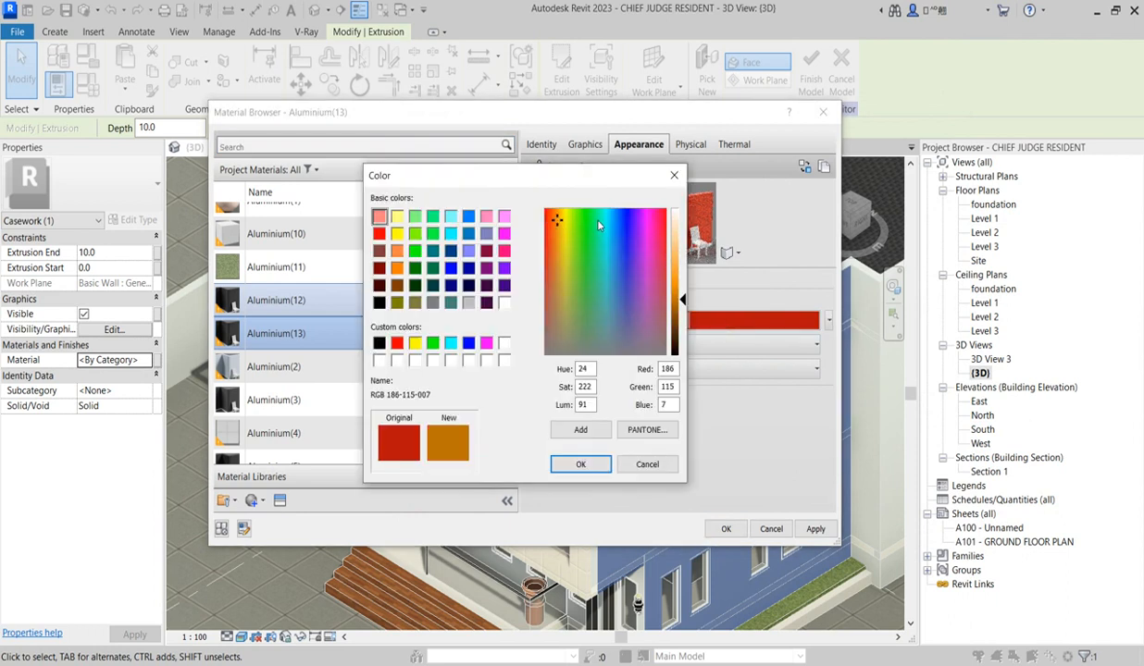
left_click_drag(673, 248, 681, 239)
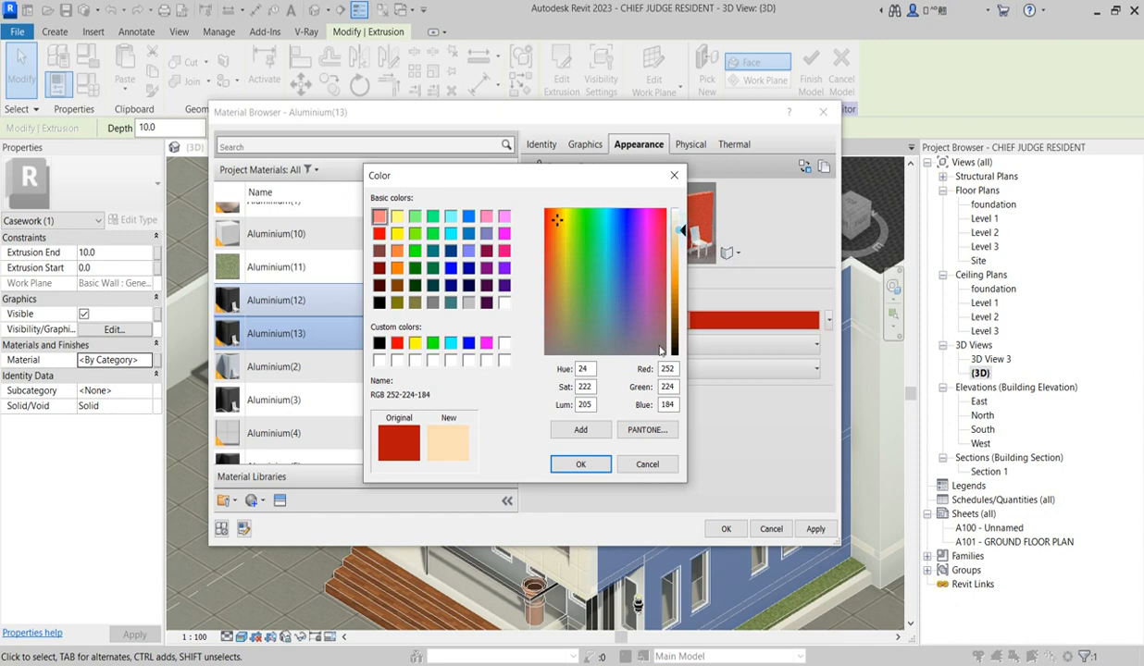
left_click(579, 465)
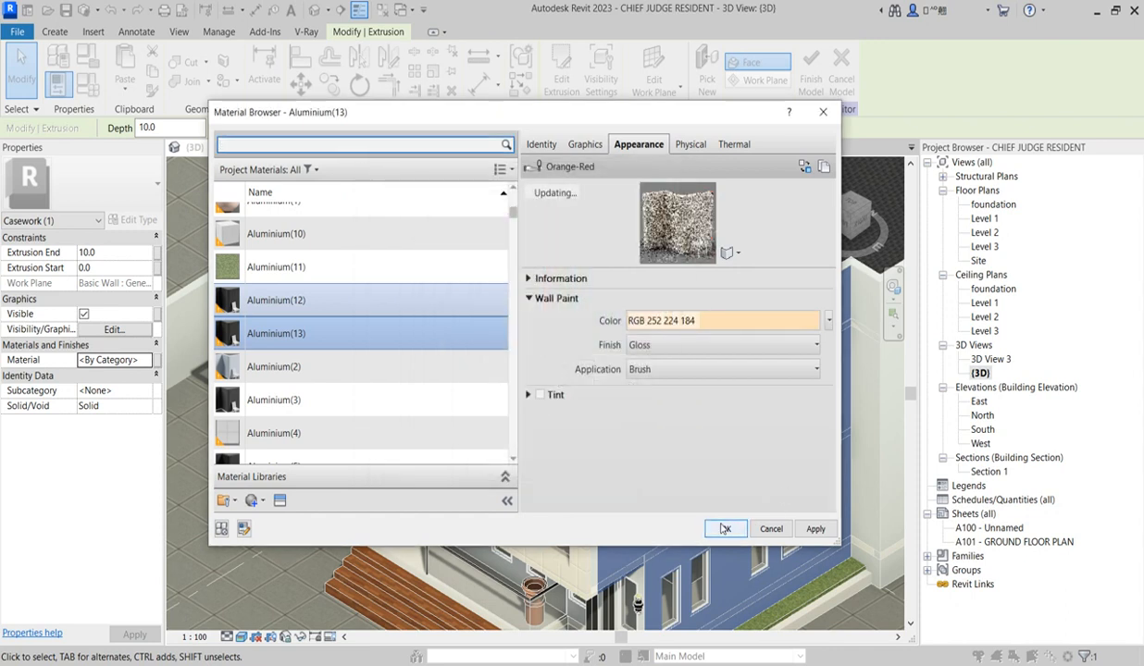
Step: Apply the Aluminium(13) material to the east facade cladding extrusion, and reopen the extrusion's material for editing
left_click(724, 528)
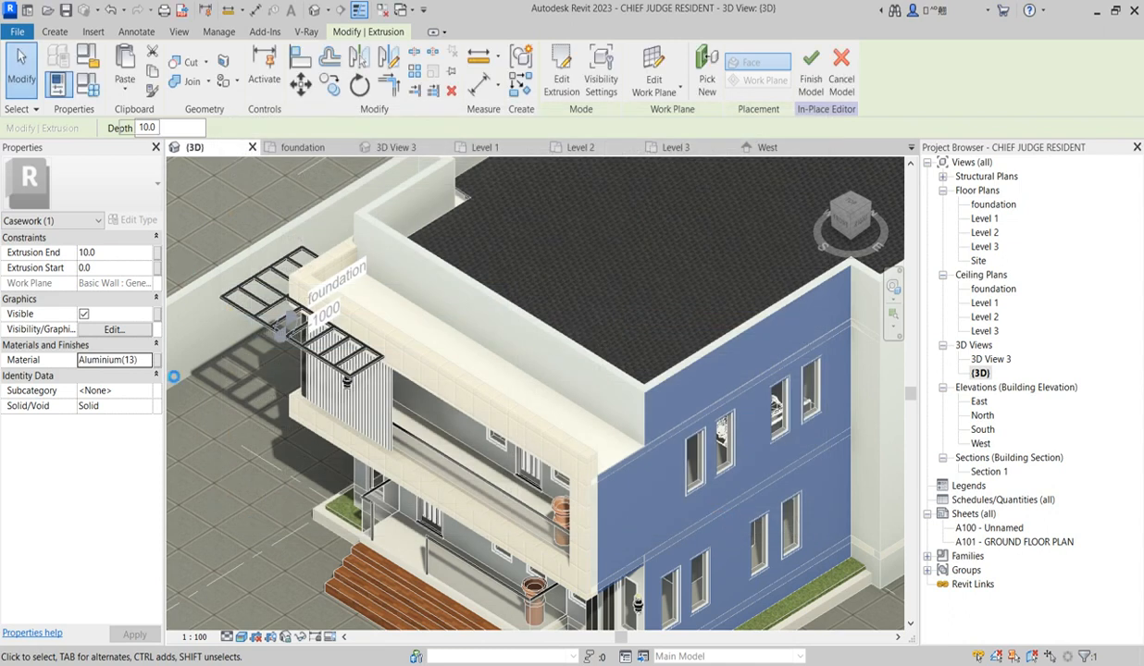
left_click(197, 437)
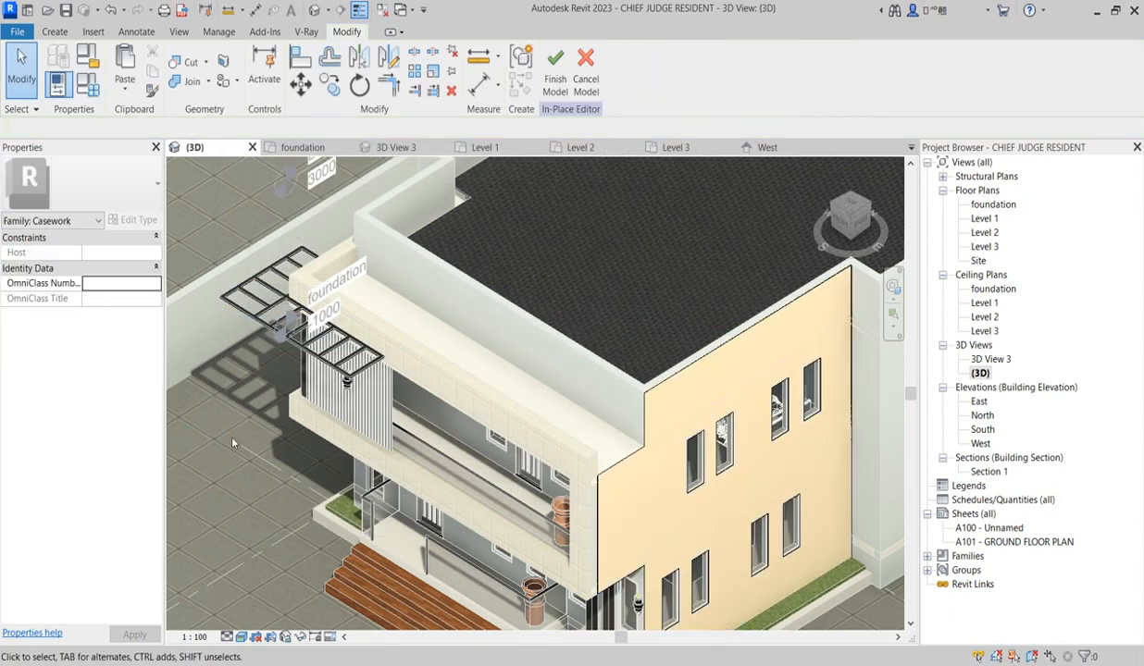
left_click(616, 459)
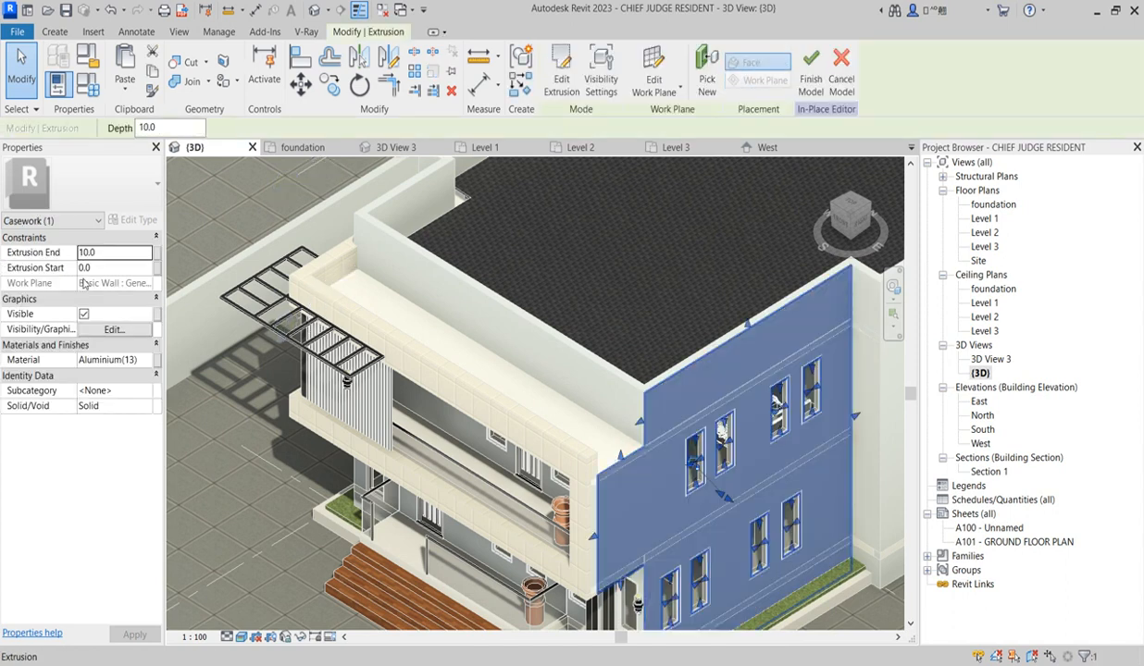
left_click(151, 360)
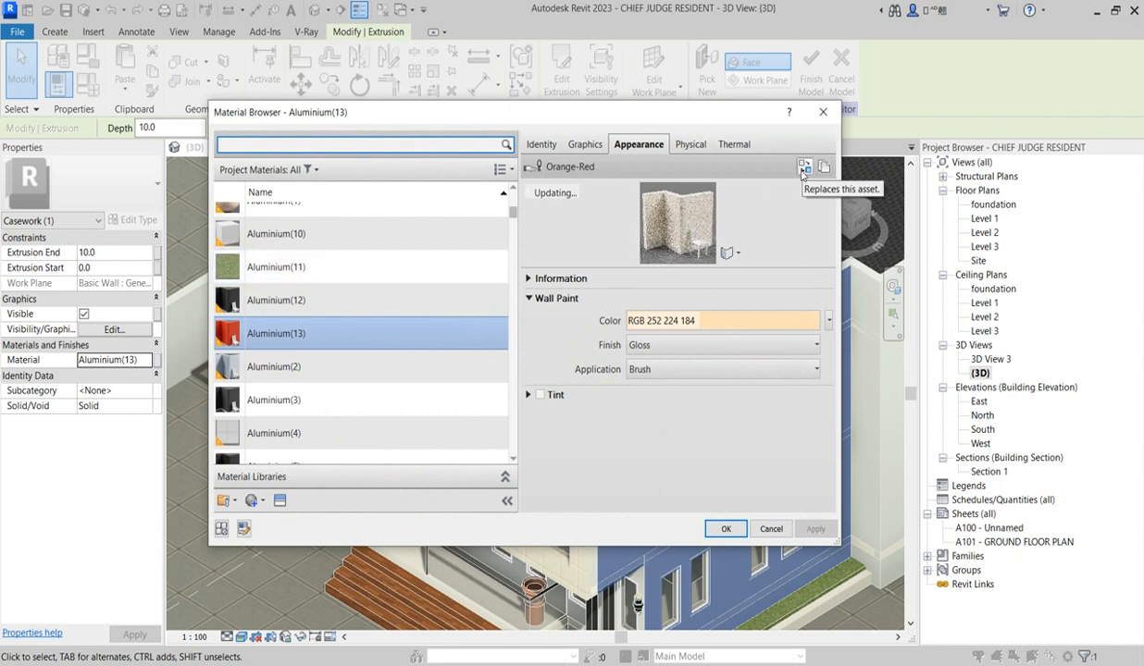
left_click(803, 168)
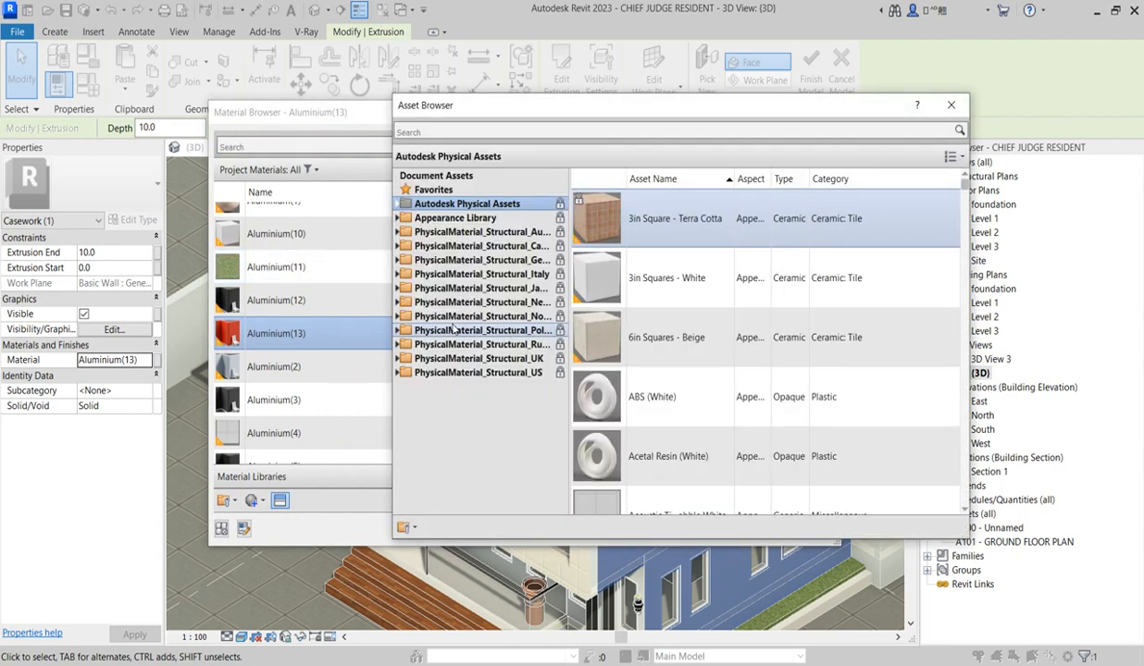
left_click(398, 203)
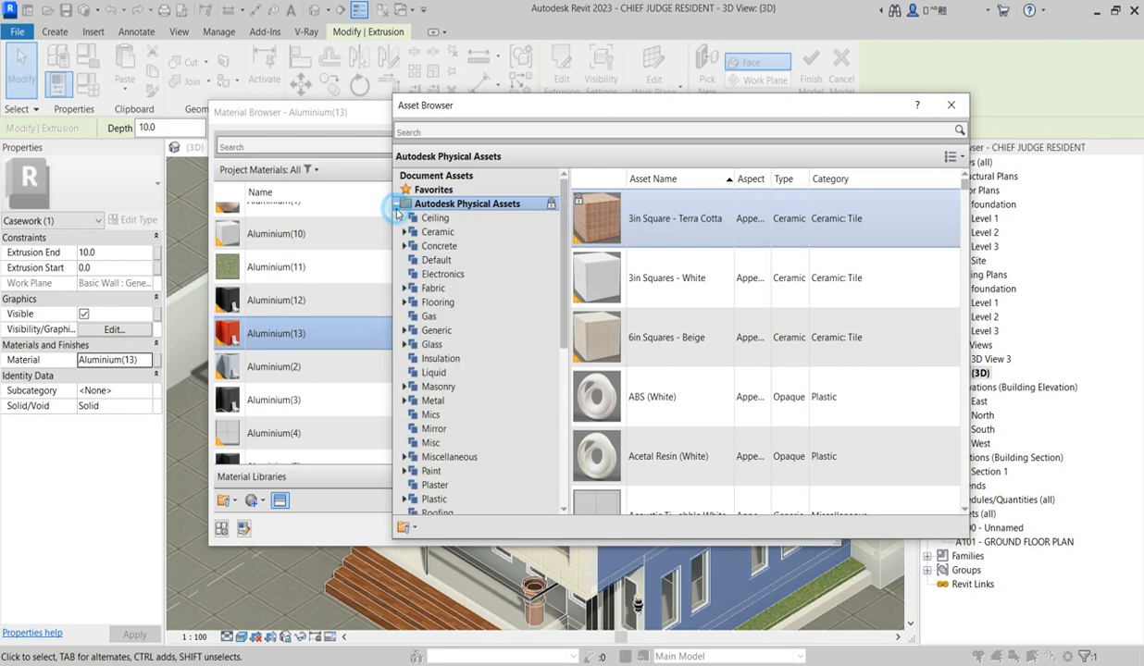
scroll(452, 453, "down", 2)
left_click(442, 457)
left_click(442, 445)
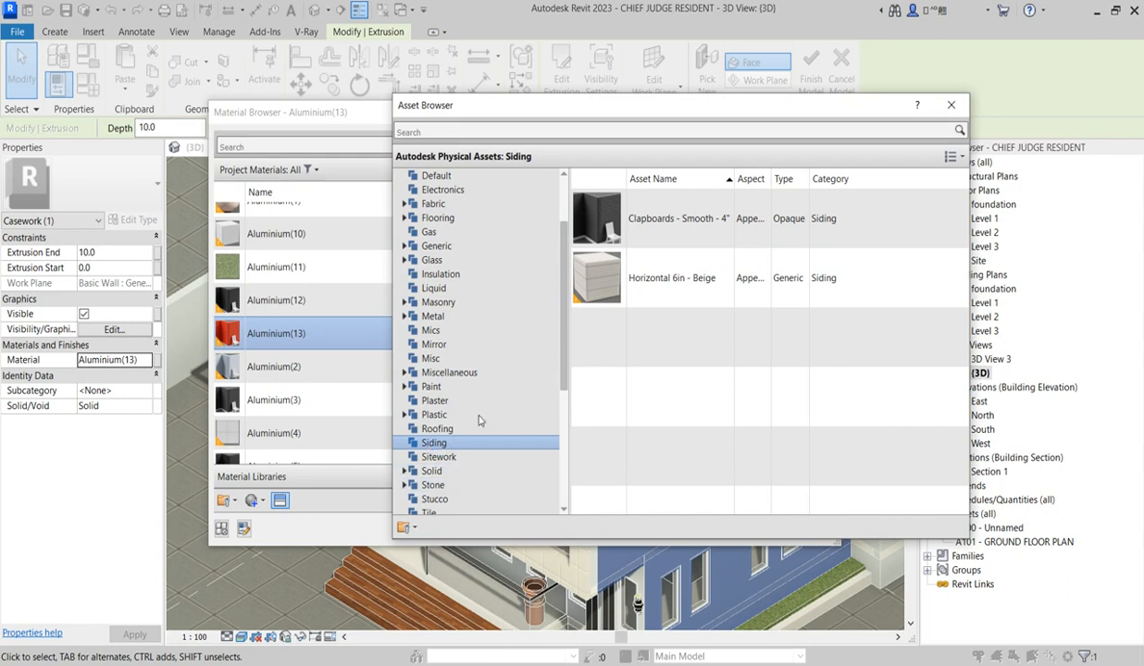
left_click(950, 104)
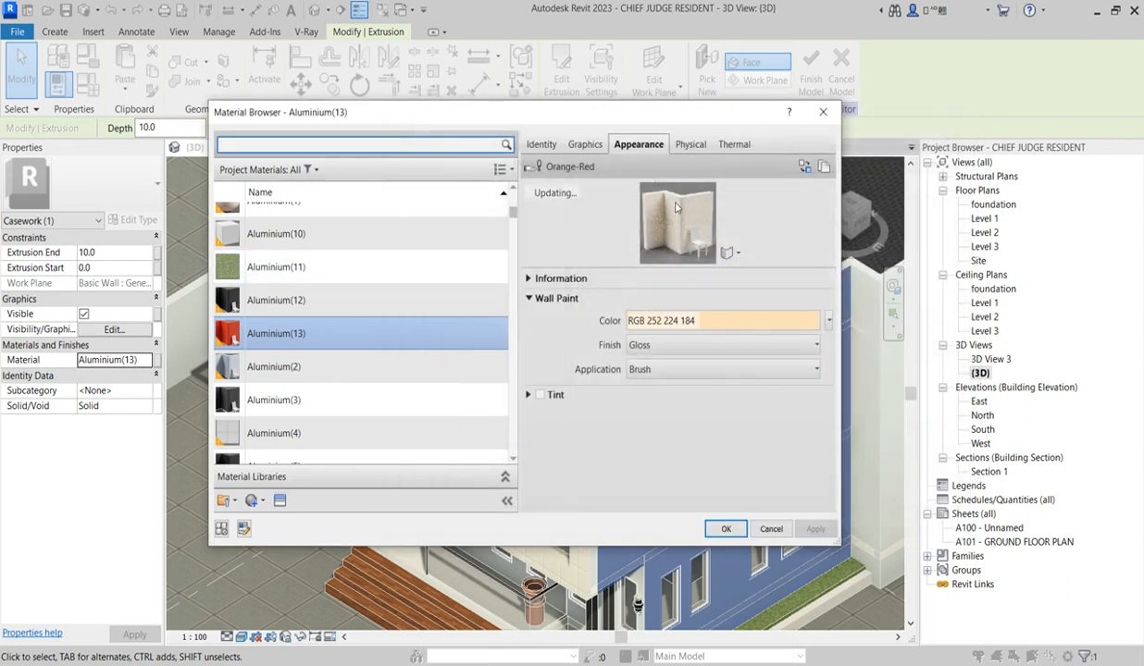
Step: Browse the Appearance Library's Sitework assets for a replacement appearance for the Aluminium(13) material
left_click(803, 166)
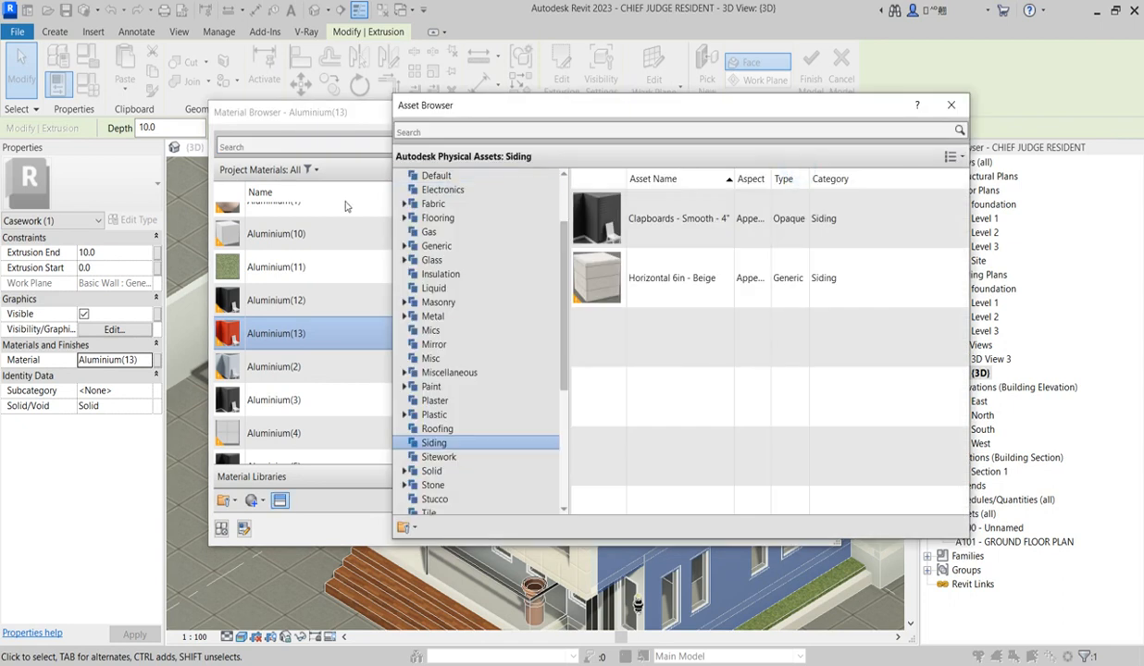
scroll(500, 231, "up", 2)
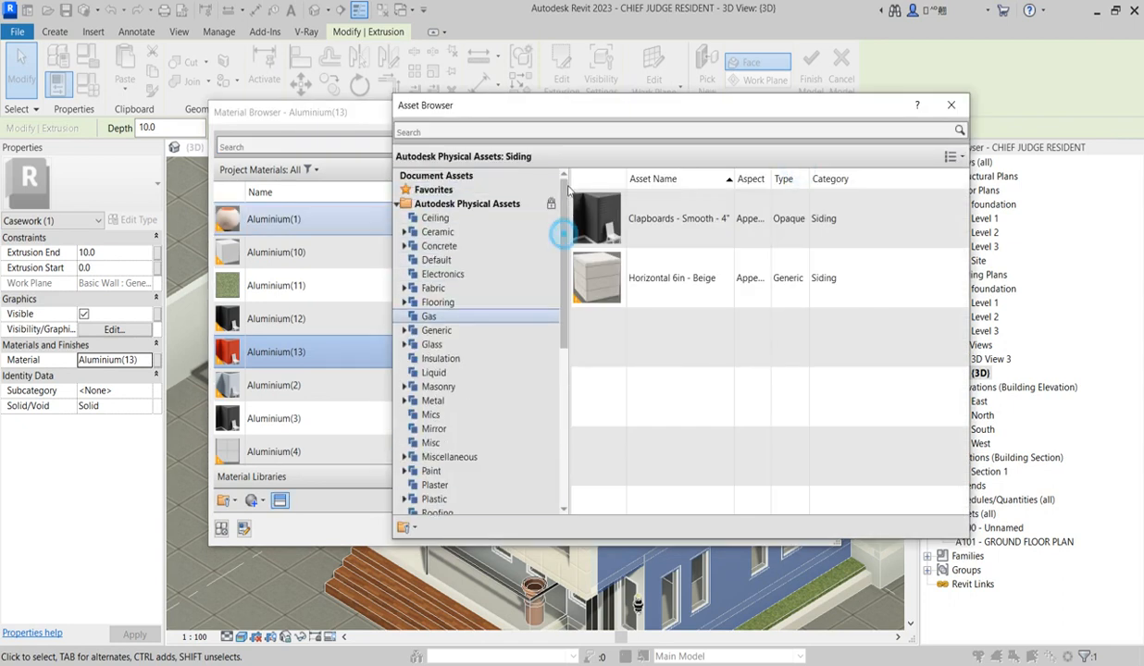
left_click(398, 205)
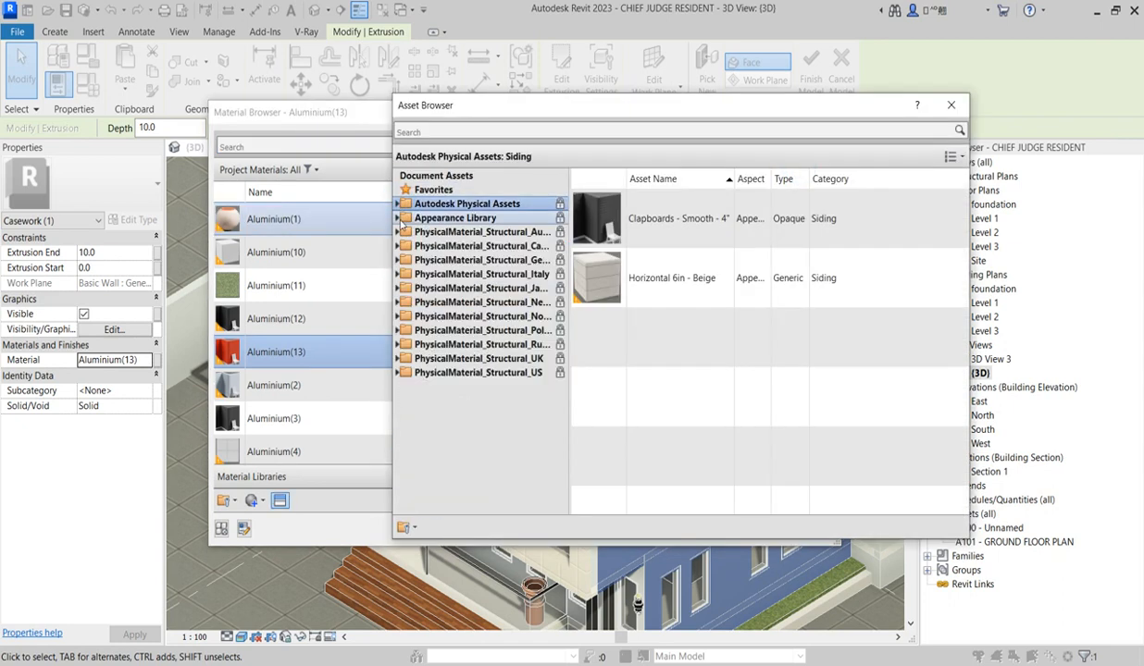
left_click(398, 219)
scroll(451, 357, "down", 2)
scroll(453, 358, "down", 2)
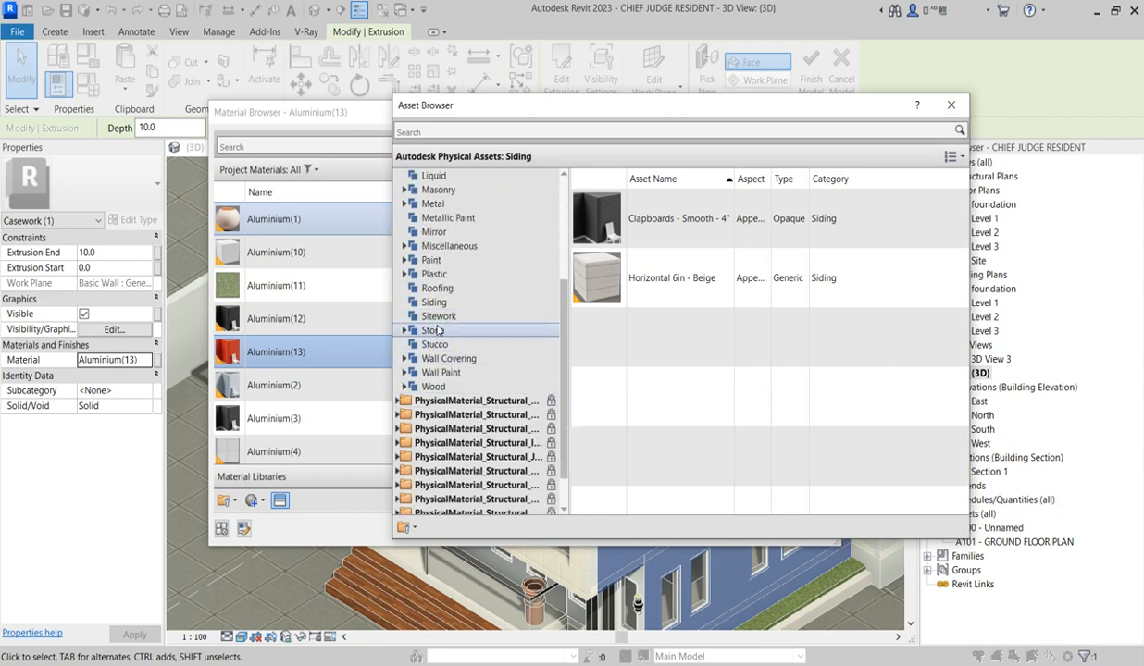
left_click(442, 317)
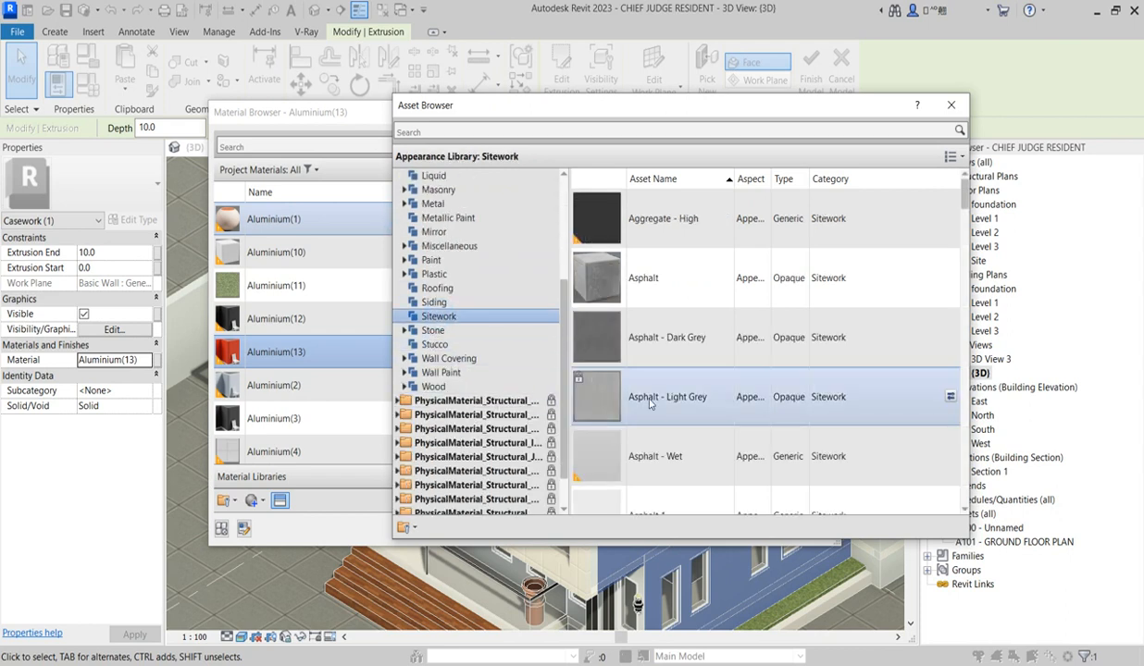
scroll(648, 400, "down", 6)
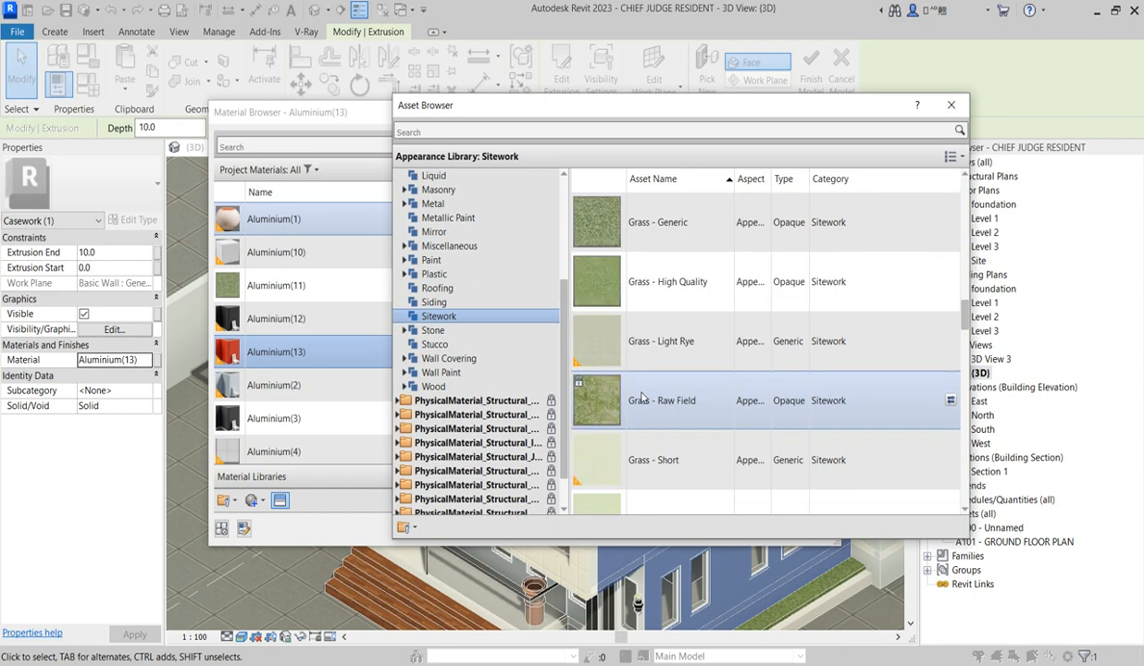
scroll(641, 396, "down", 3)
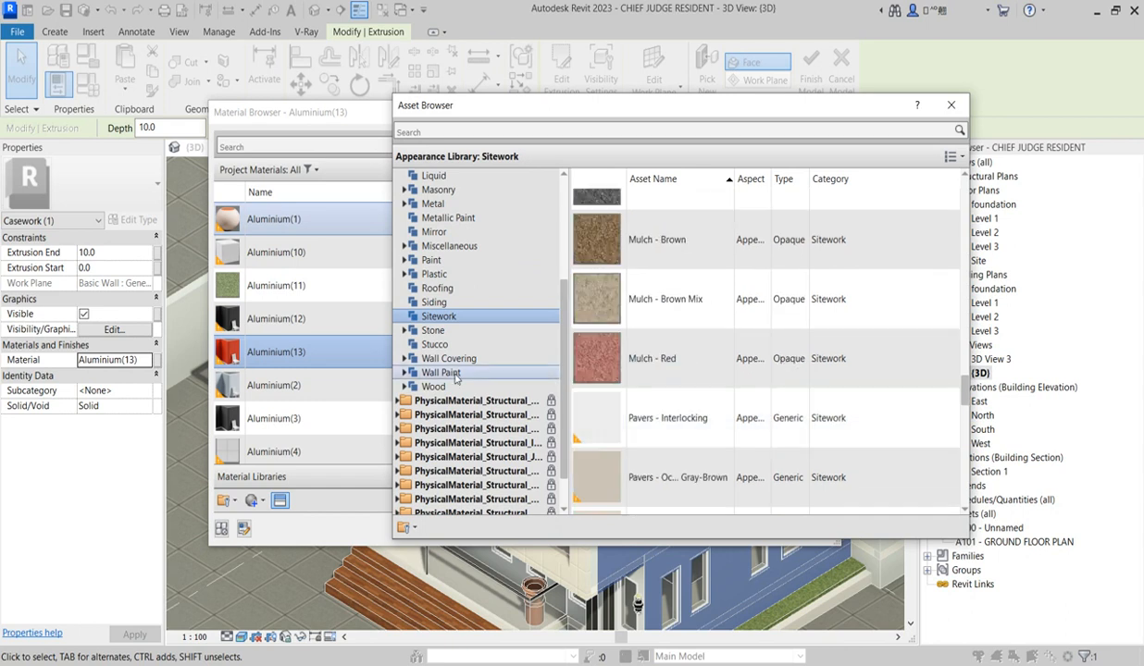
Step: Replace the appearance of material Aluminium(13) with the Siding library asset Horizontal 6in - Beige
left_click(435, 303)
scroll(655, 360, "down", 5)
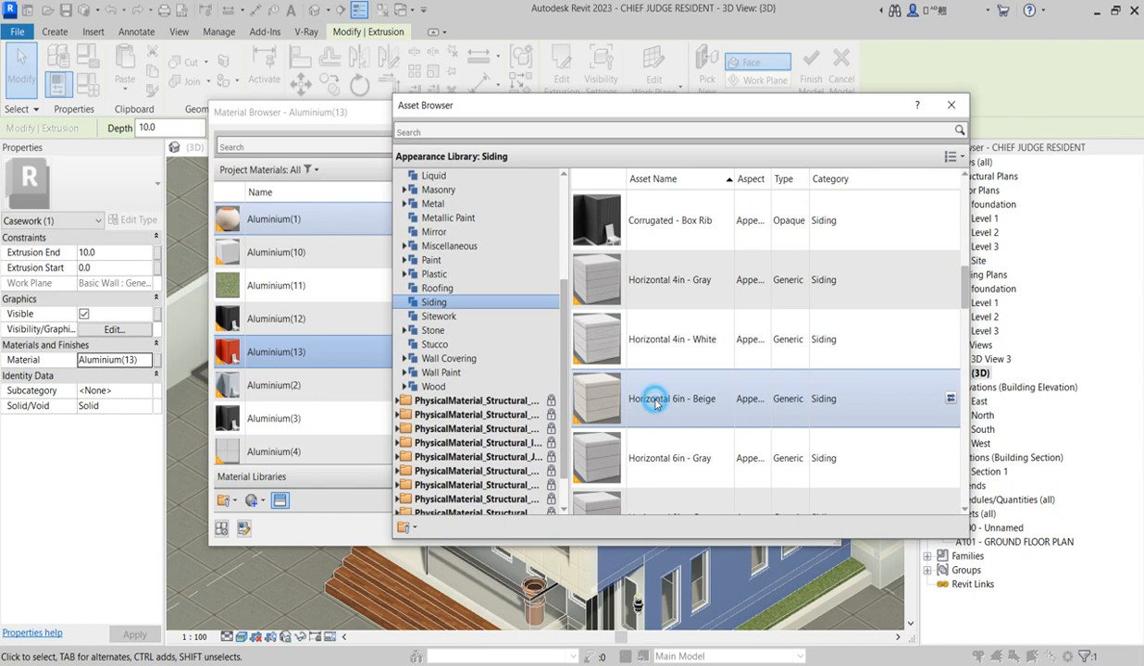
double_click(655, 403)
left_click(951, 105)
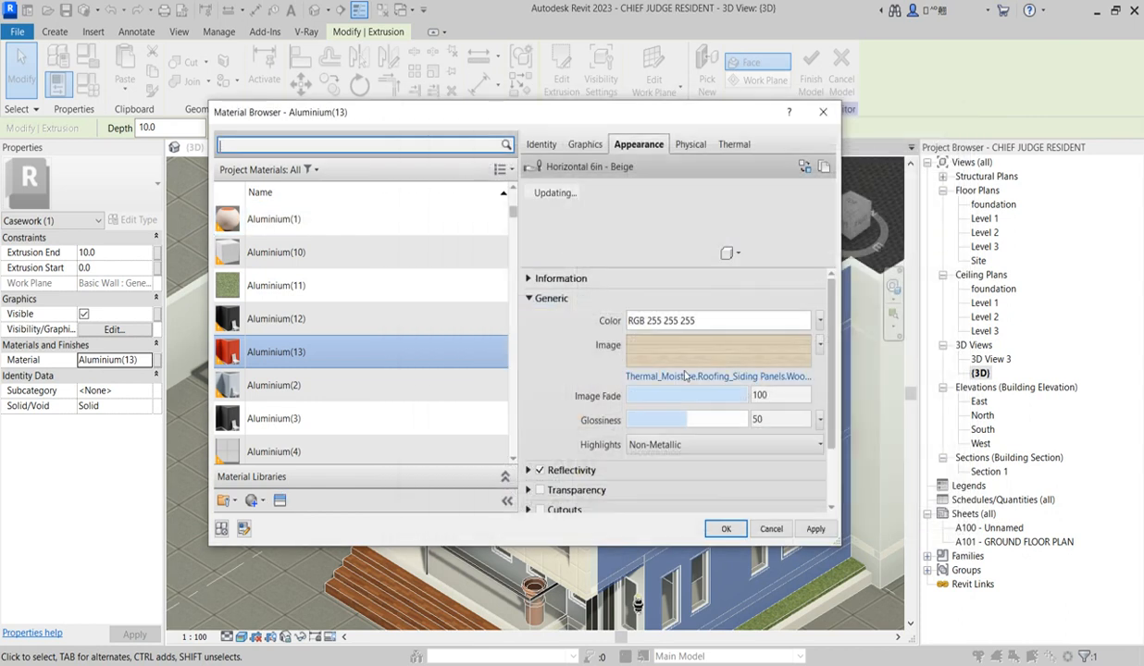
Step: Remove the generic texture image from the material's appearance and set its color to RGB 251-219-181
right_click(708, 359)
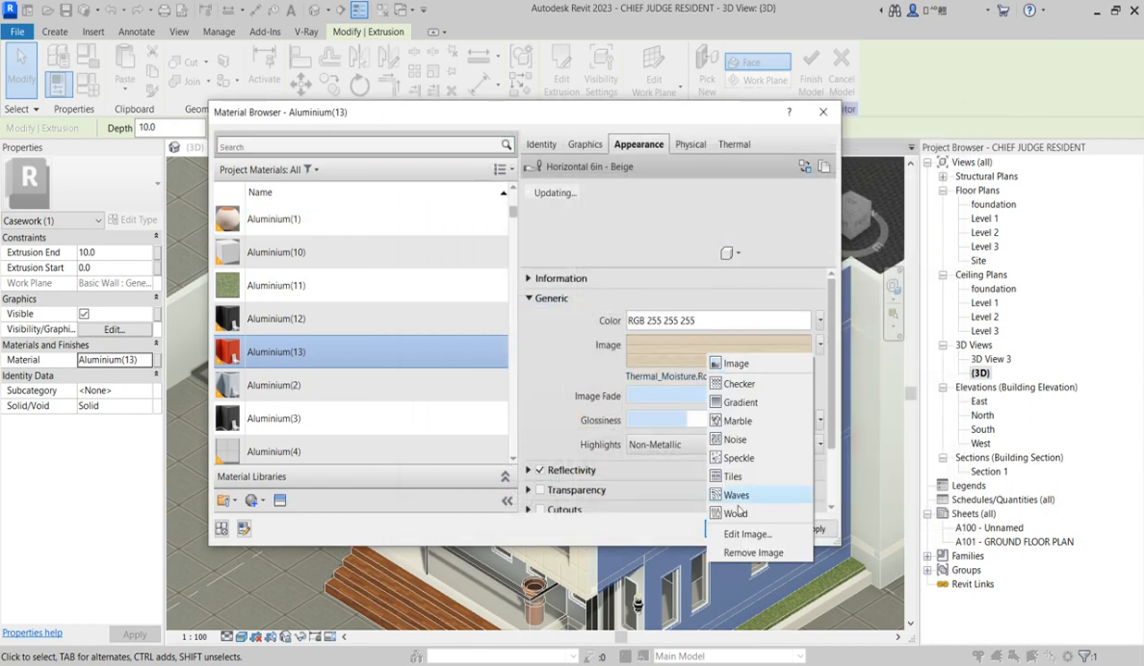
left_click(745, 553)
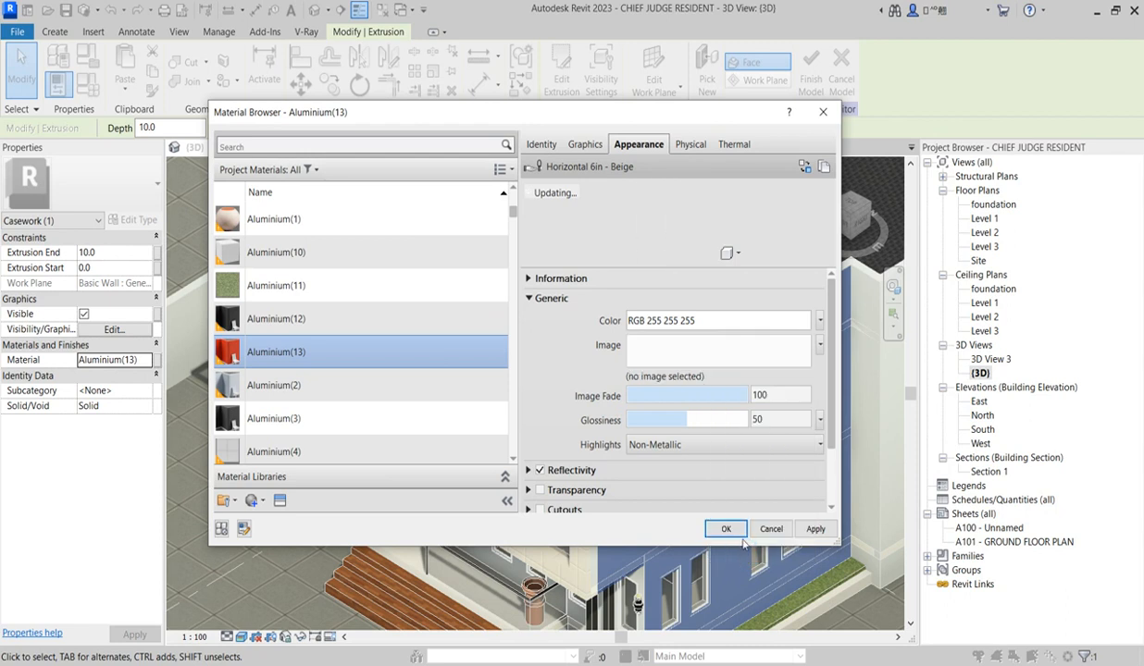
left_click(707, 320)
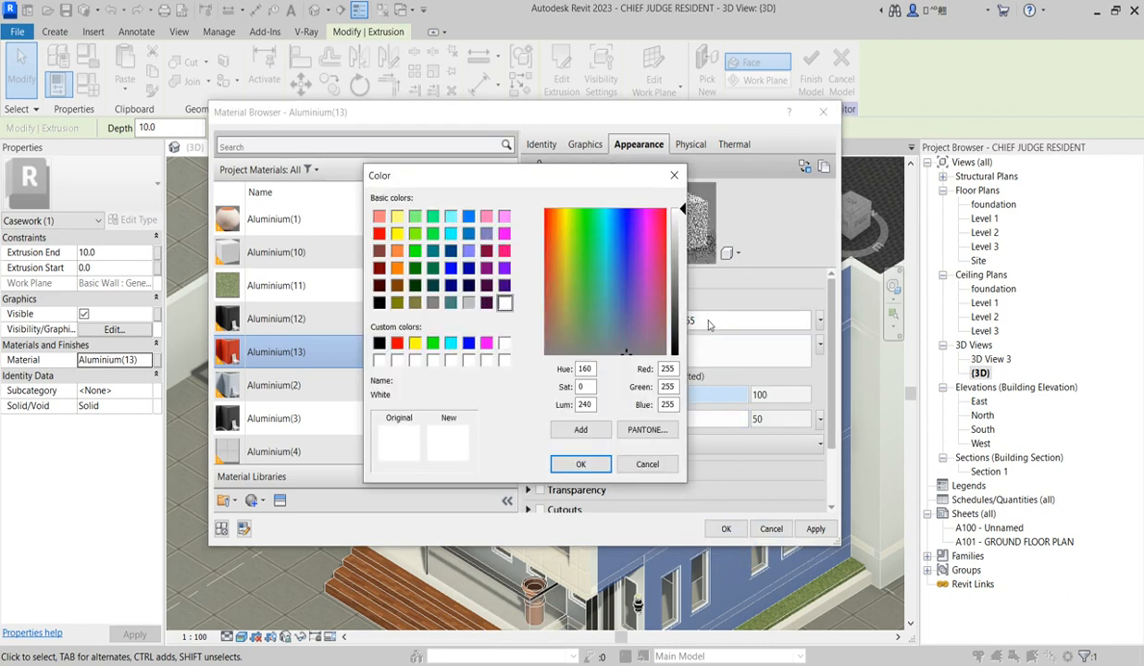
left_click(676, 234)
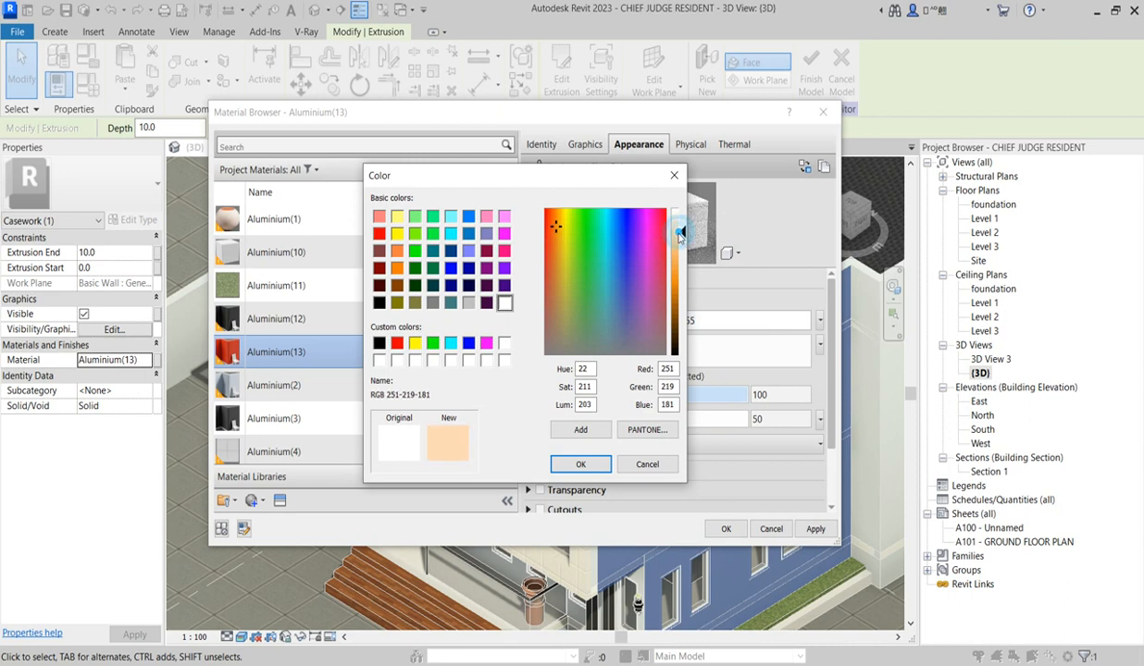
left_click(576, 460)
Step: Raise the material's Bump amount to 750, keep its siding bump image, and apply the material to the wall cladding
scroll(561, 472, "down", 3)
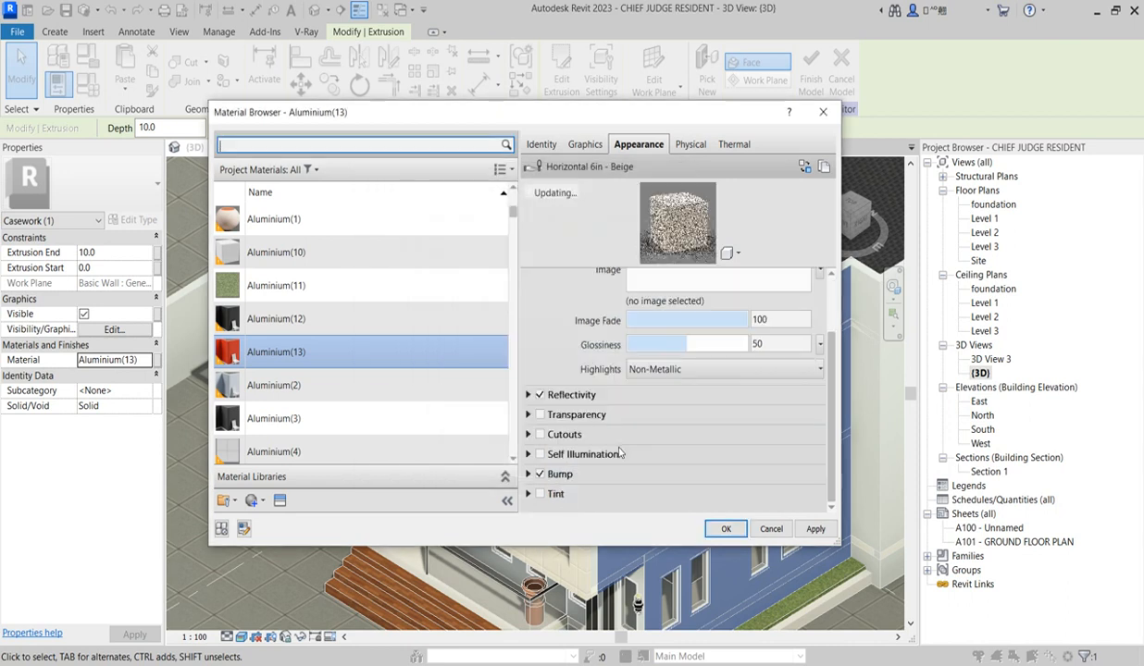
left_click(528, 474)
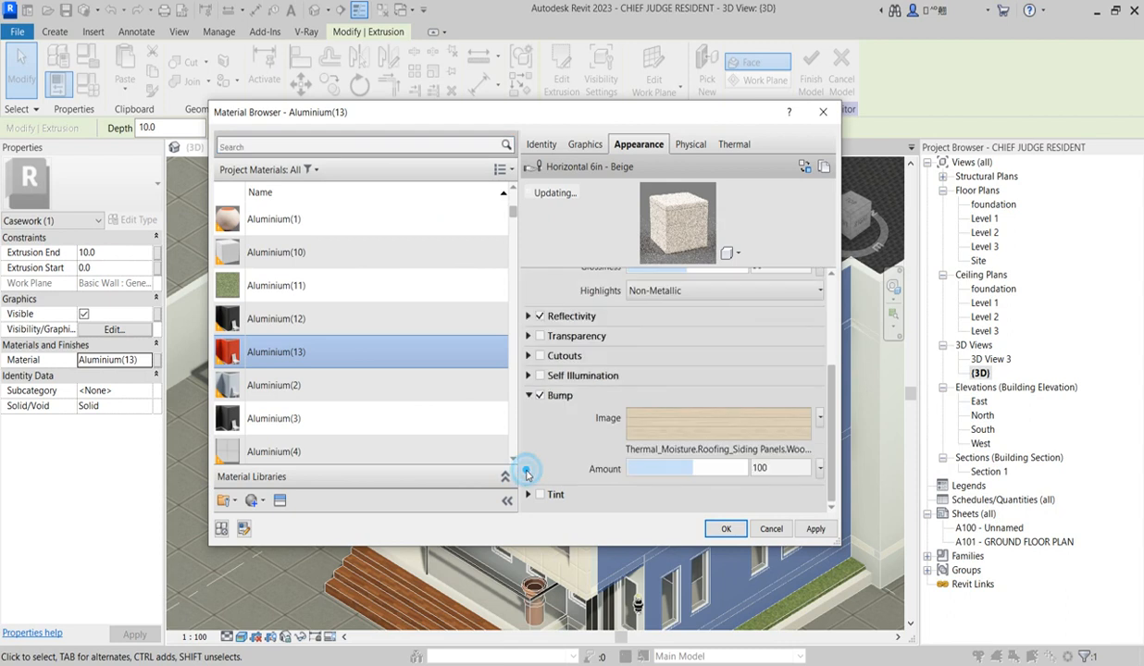
mouse_move(701, 471)
left_mouse_down()
mouse_move(692, 468)
mouse_move(718, 468)
left_mouse_up()
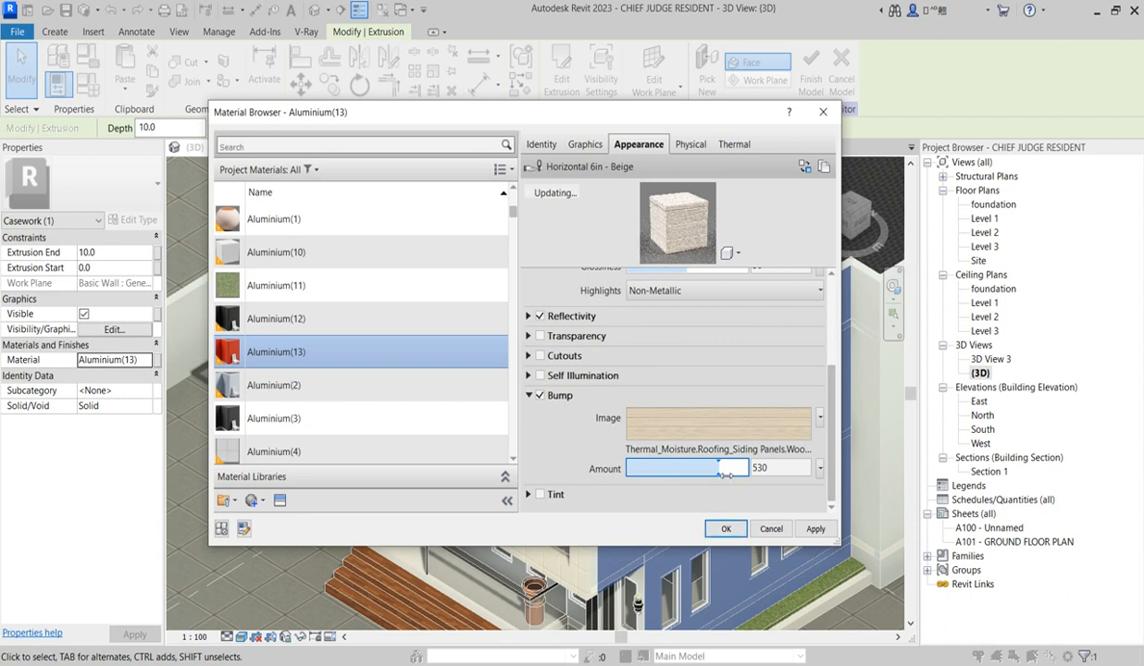
left_click_drag(720, 473, 736, 469)
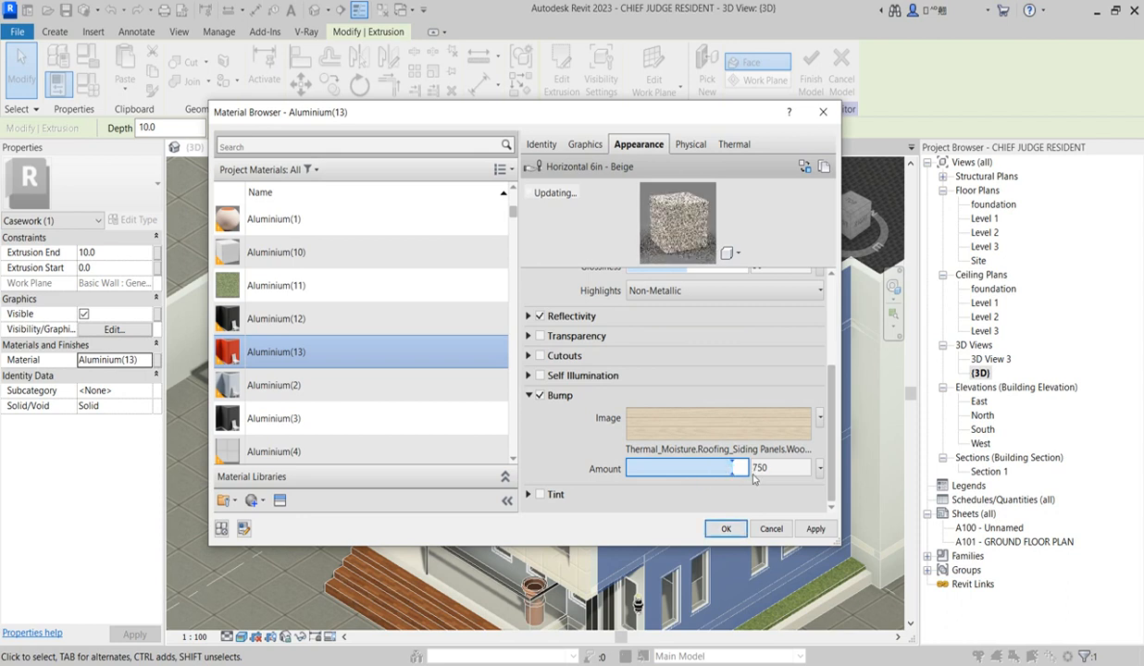
left_click(819, 420)
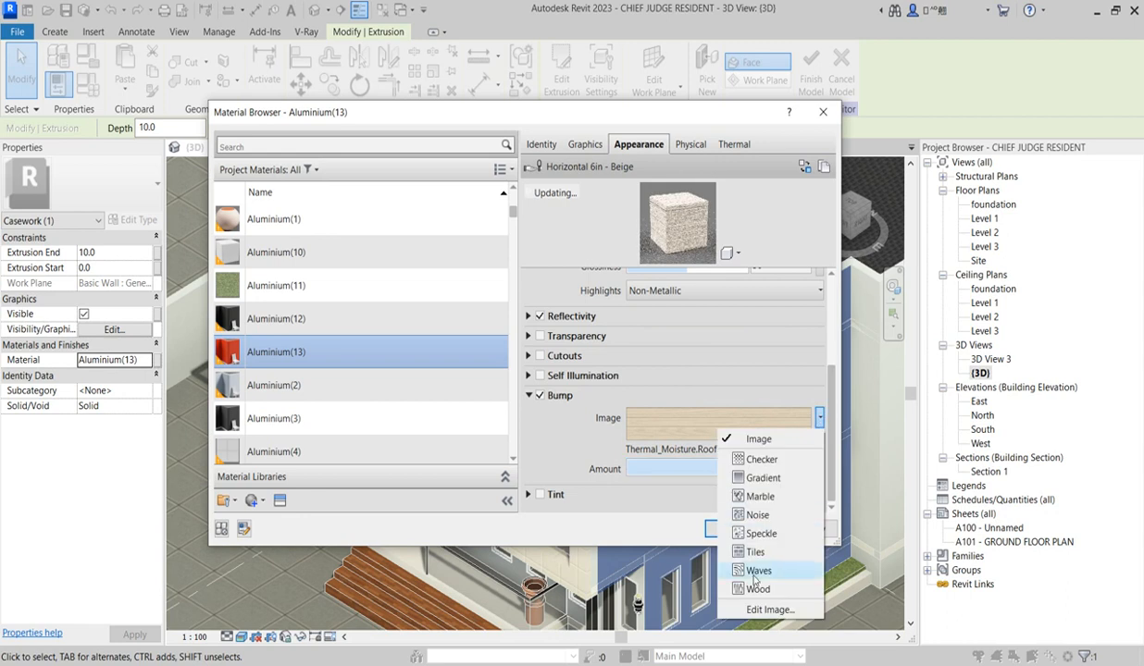
left_click(619, 484)
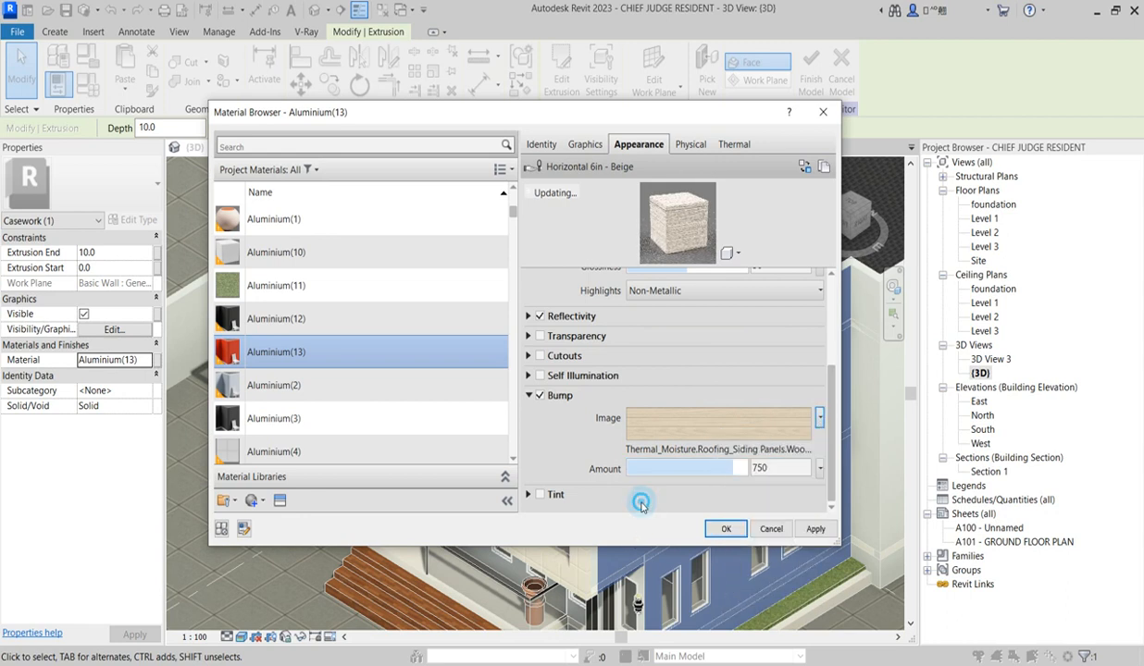
left_click(729, 530)
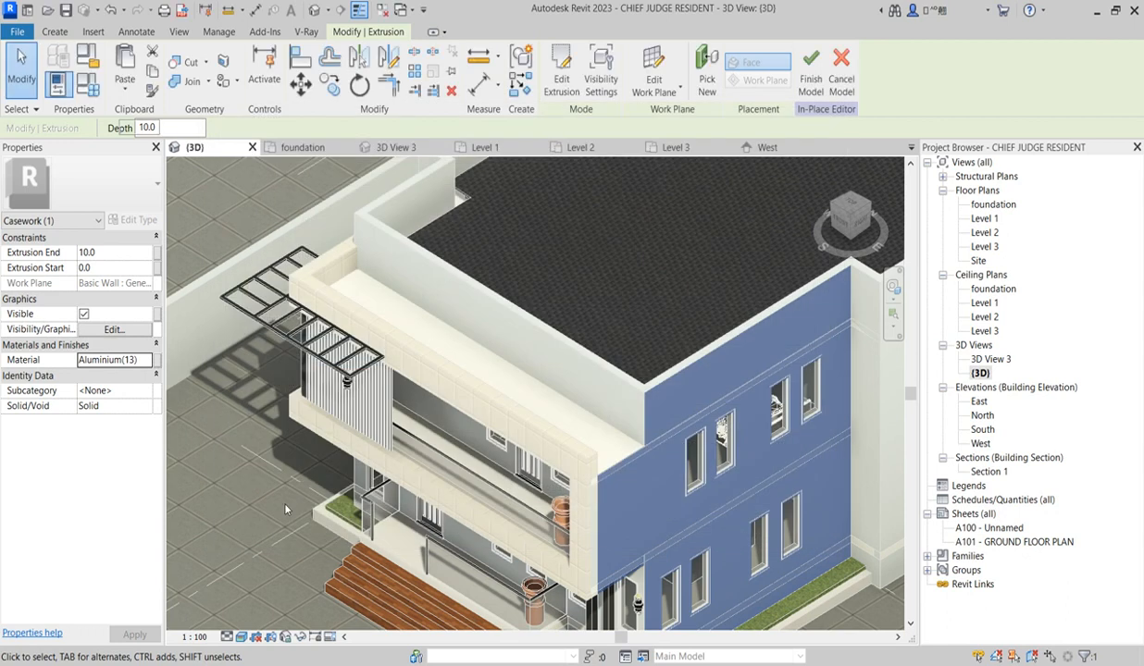
left_click(261, 483)
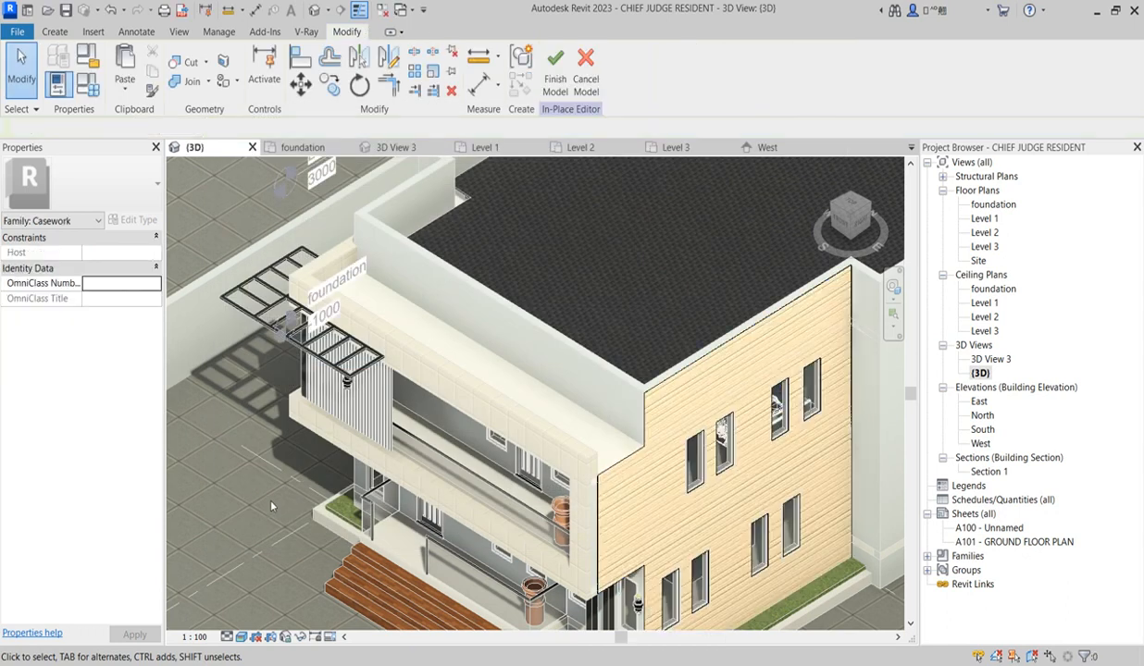
Step: Select the cladding extrusion on the side wall and open the East elevation
scroll(861, 424, "down", 5)
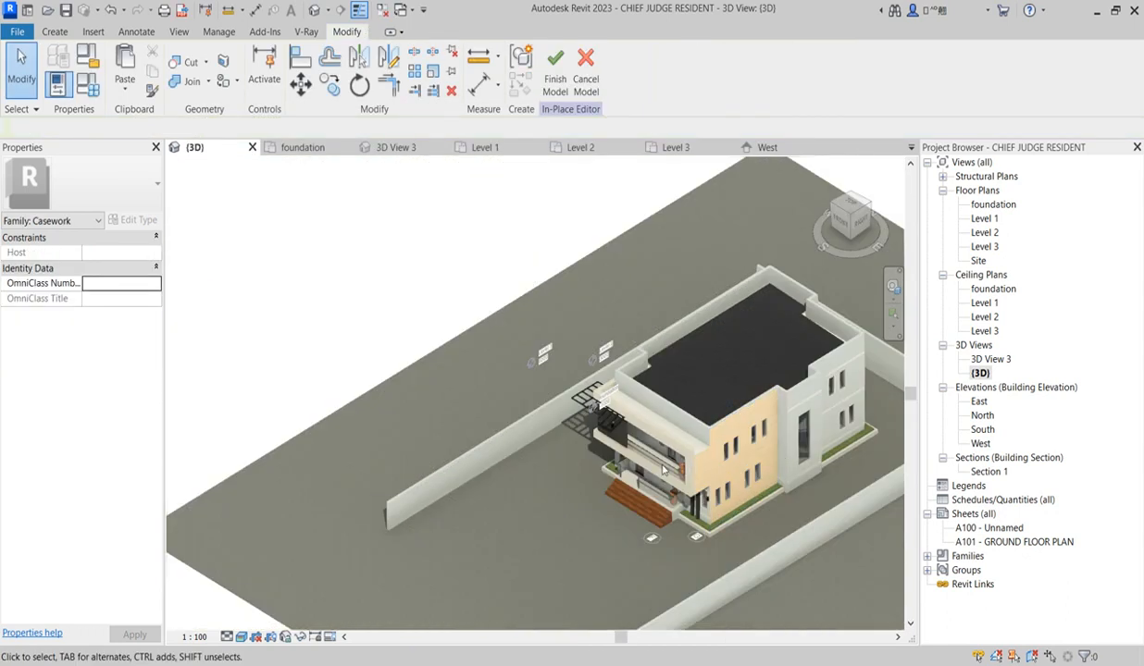
scroll(701, 392, "up", 3)
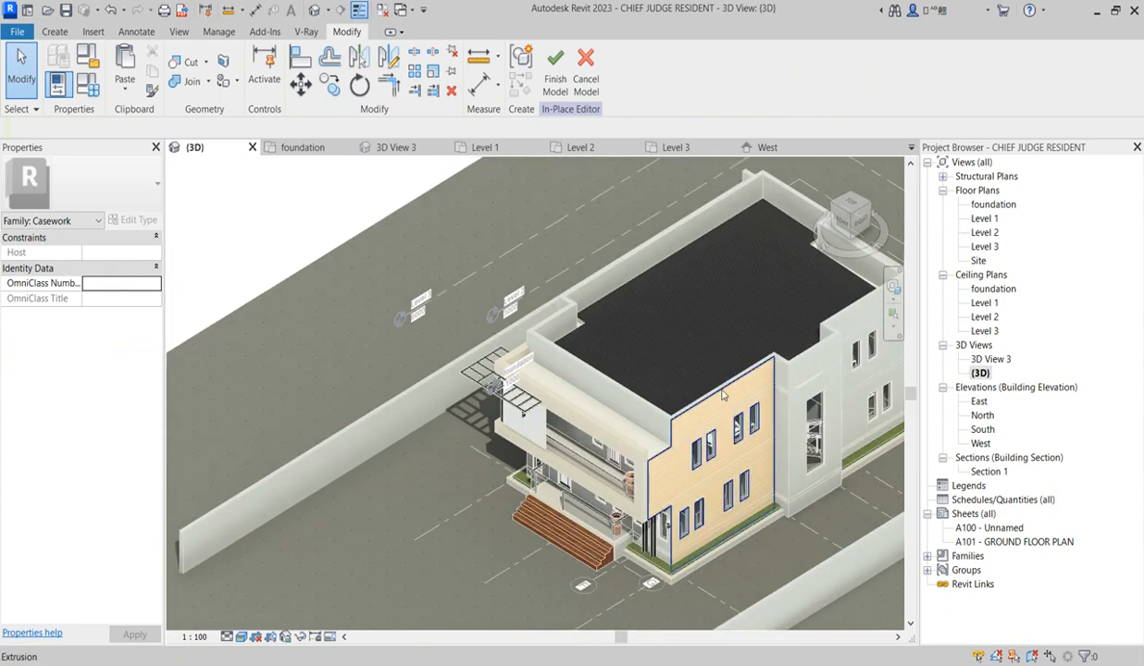
left_click(701, 394)
scroll(588, 440, "down", 2)
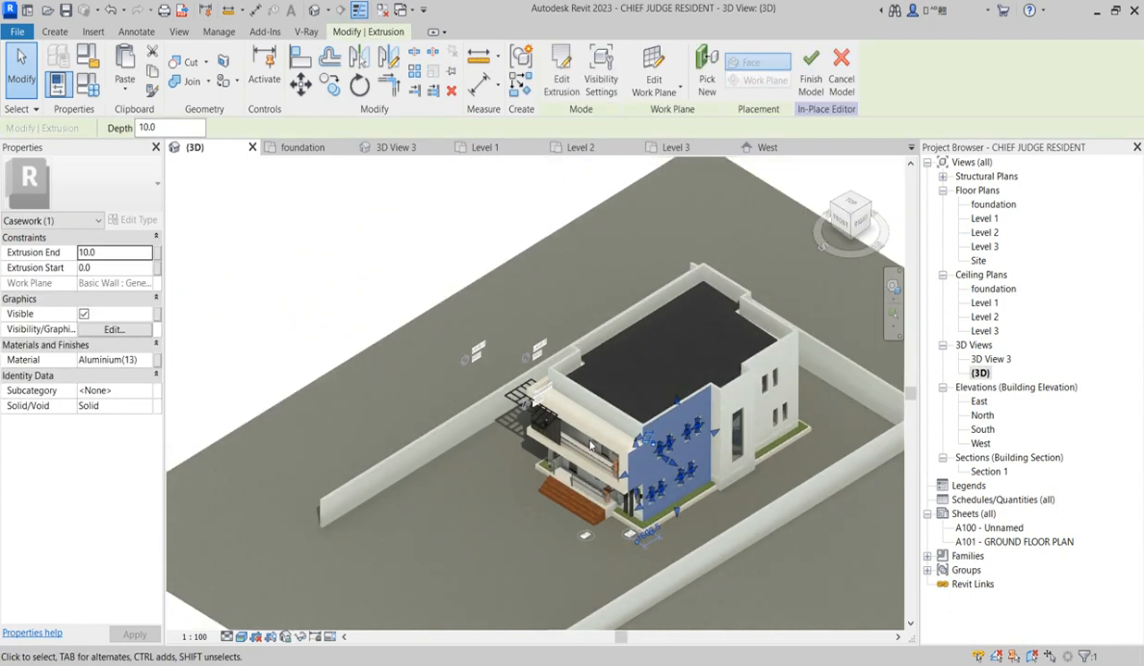
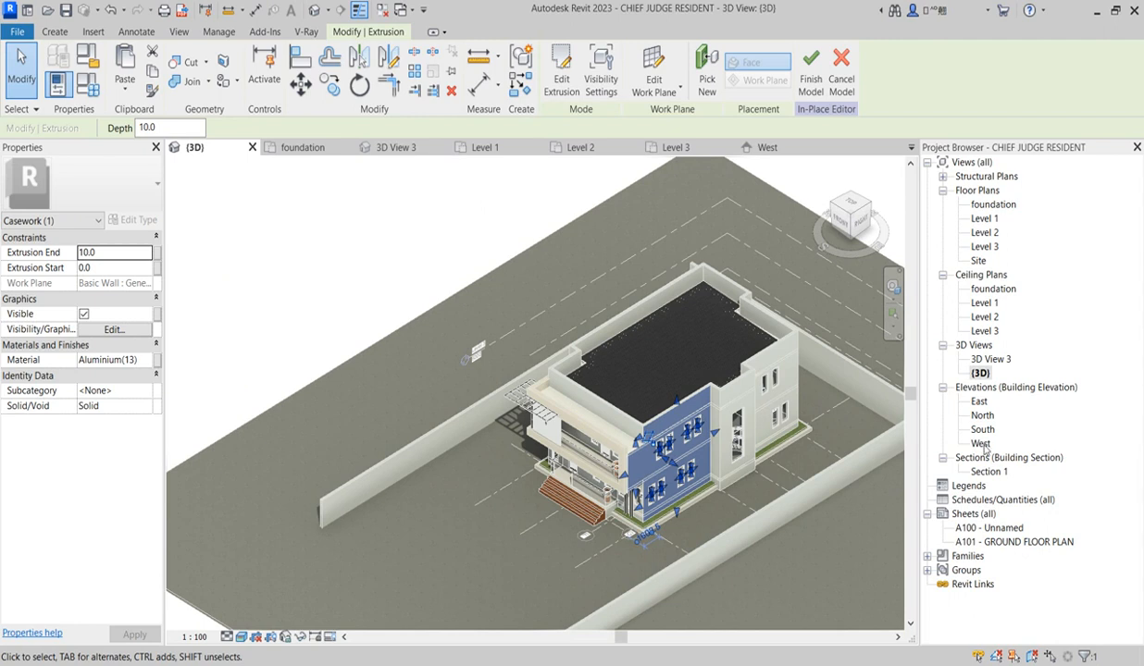
double_click(983, 446)
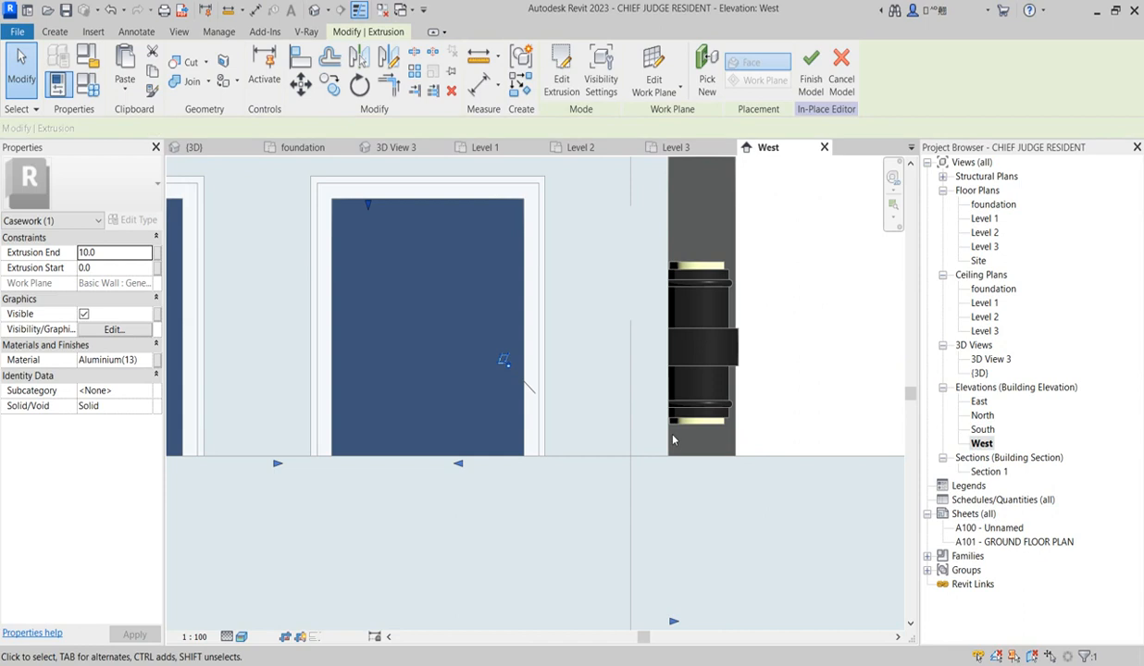
scroll(662, 437, "down", 5)
scroll(663, 437, "down", 3)
double_click(977, 401)
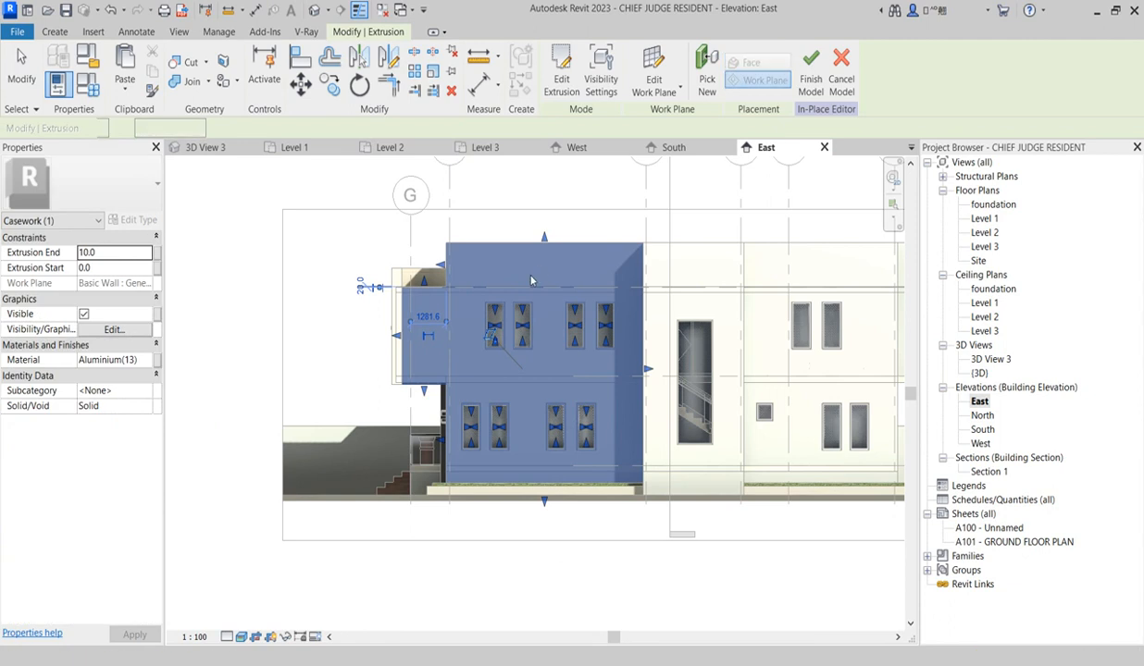
Step: Mirror a copy of the cladding extrusion about a vertical axis through the middle of the tall stair window
key("Escape")
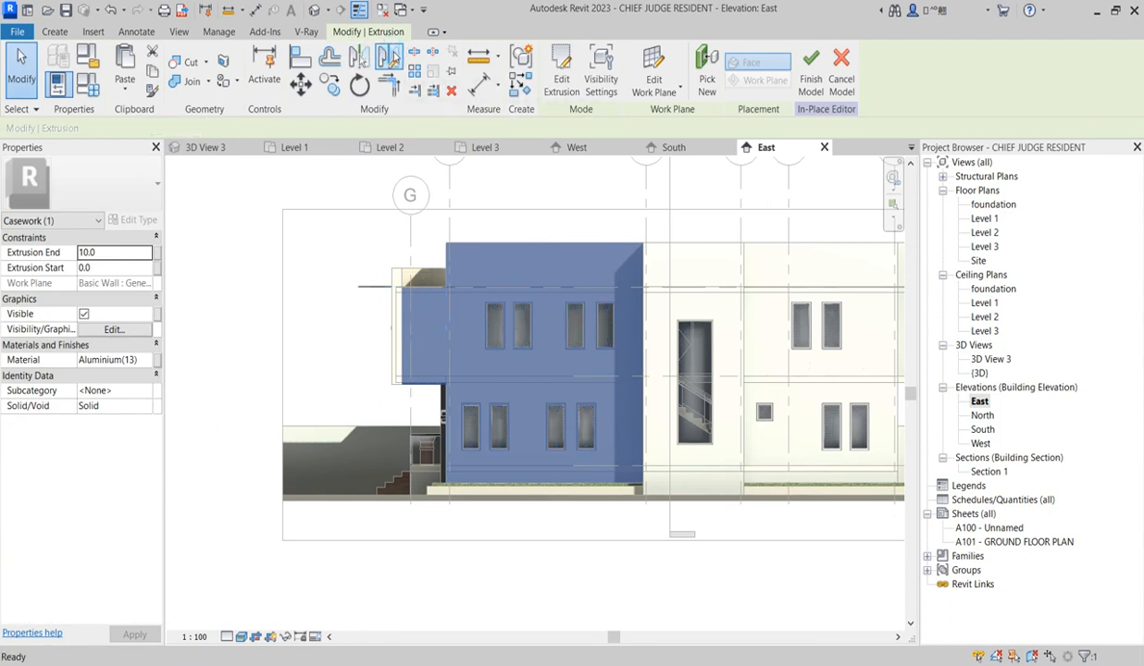
left_click(533, 81)
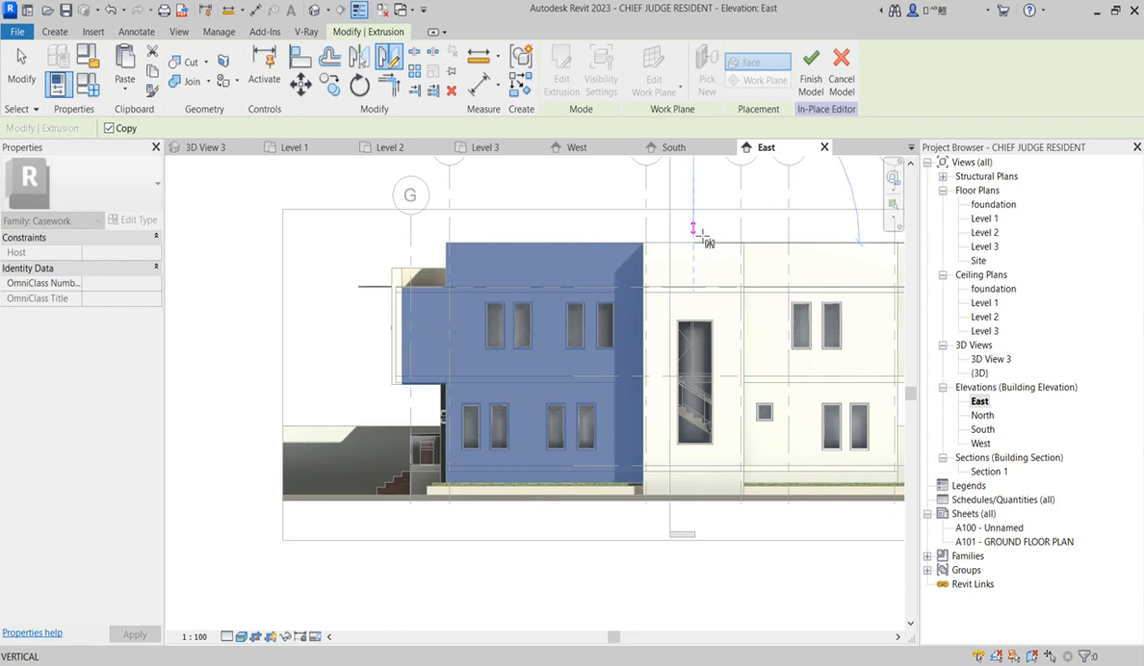
left_click(696, 230)
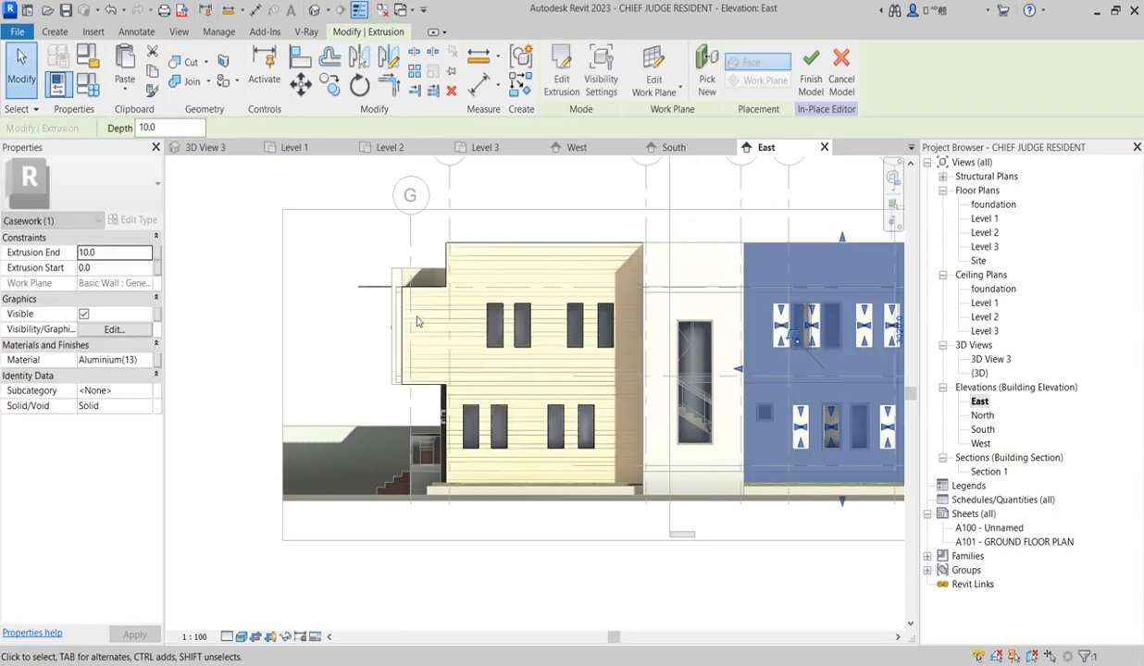
scroll(419, 322, "down", 2)
scroll(774, 319, "up", 2)
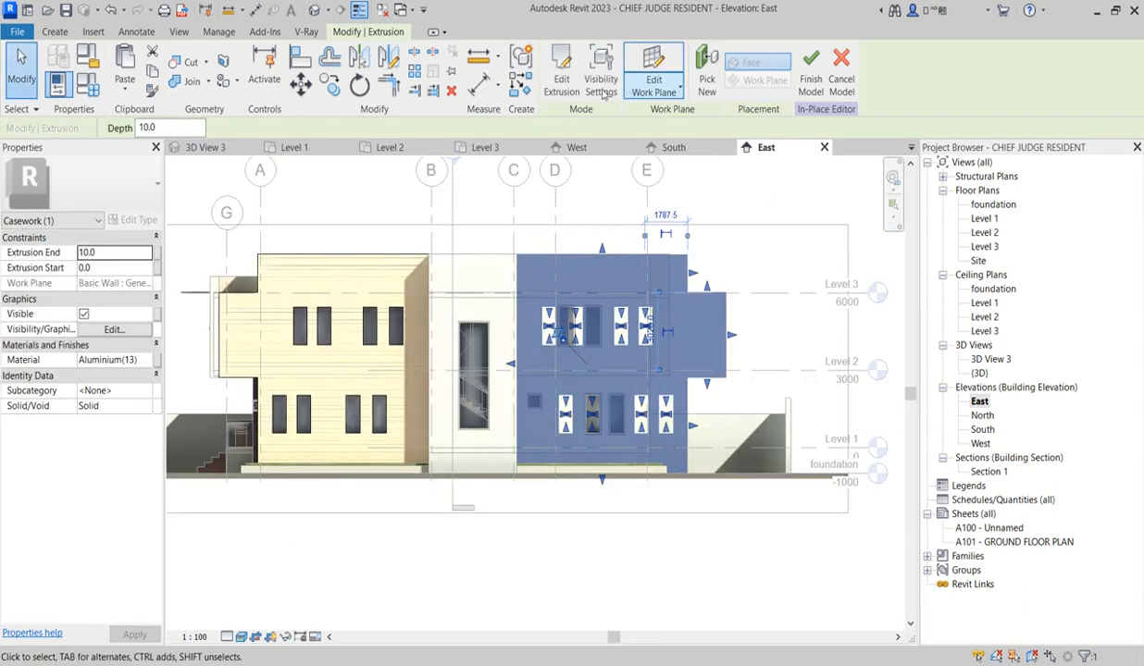
Step: Edit the mirrored extrusion's sketch and delete the window openings except the one nearest the stair window in each row
left_click(547, 83)
scroll(678, 376, "up", 2)
scroll(459, 296, "up", 2)
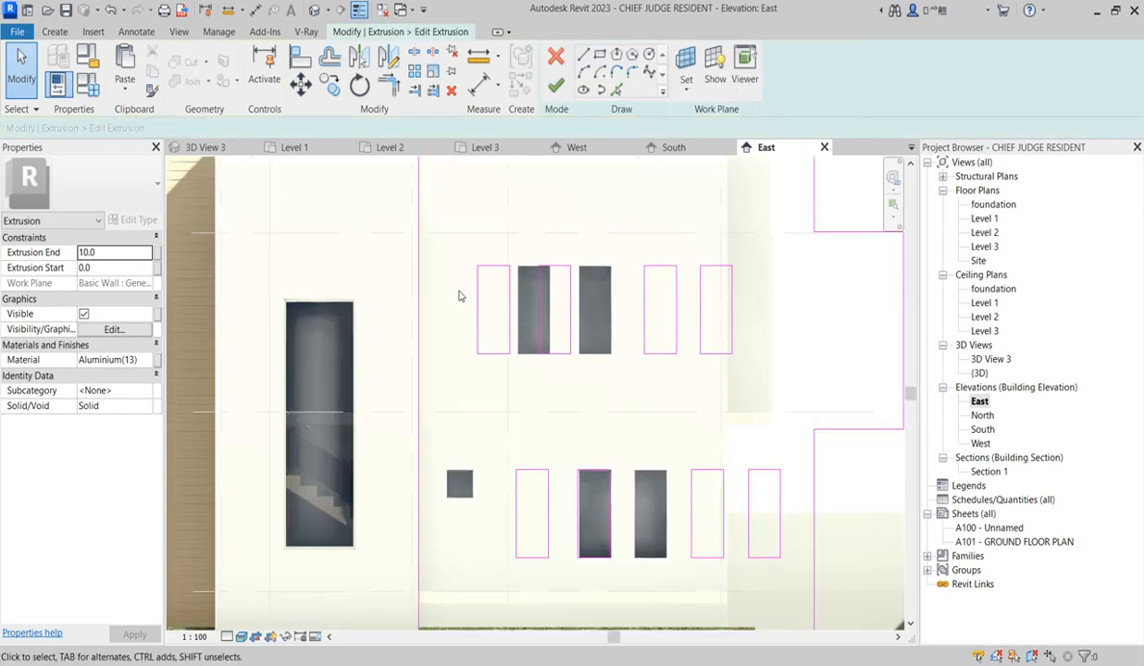
scroll(532, 242, "down", 3)
mouse_move(529, 235)
left_mouse_down()
mouse_move(642, 331)
mouse_move(701, 359)
left_mouse_up()
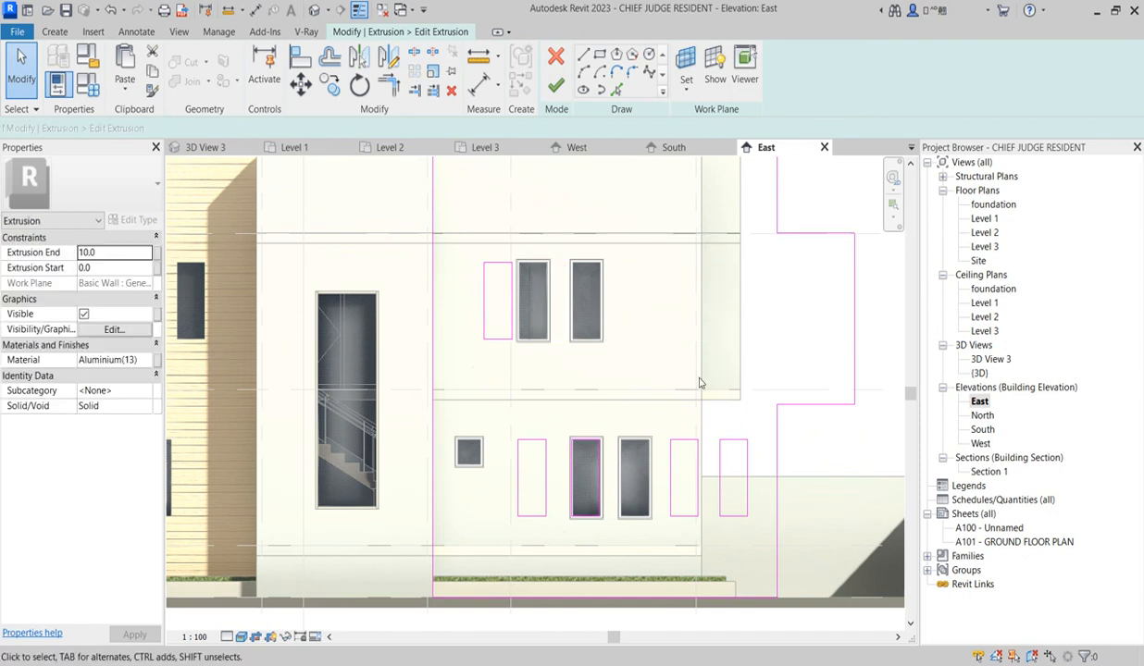
mouse_move(533, 393)
left_mouse_down()
mouse_move(784, 529)
mouse_move(764, 545)
left_mouse_up()
key("Delete")
Step: Move the remaining upper-floor opening outline so its top corner meets that of the upper window nearest the stair
left_click_drag(467, 244, 535, 357)
left_click(301, 85)
scroll(493, 262, "up", 3)
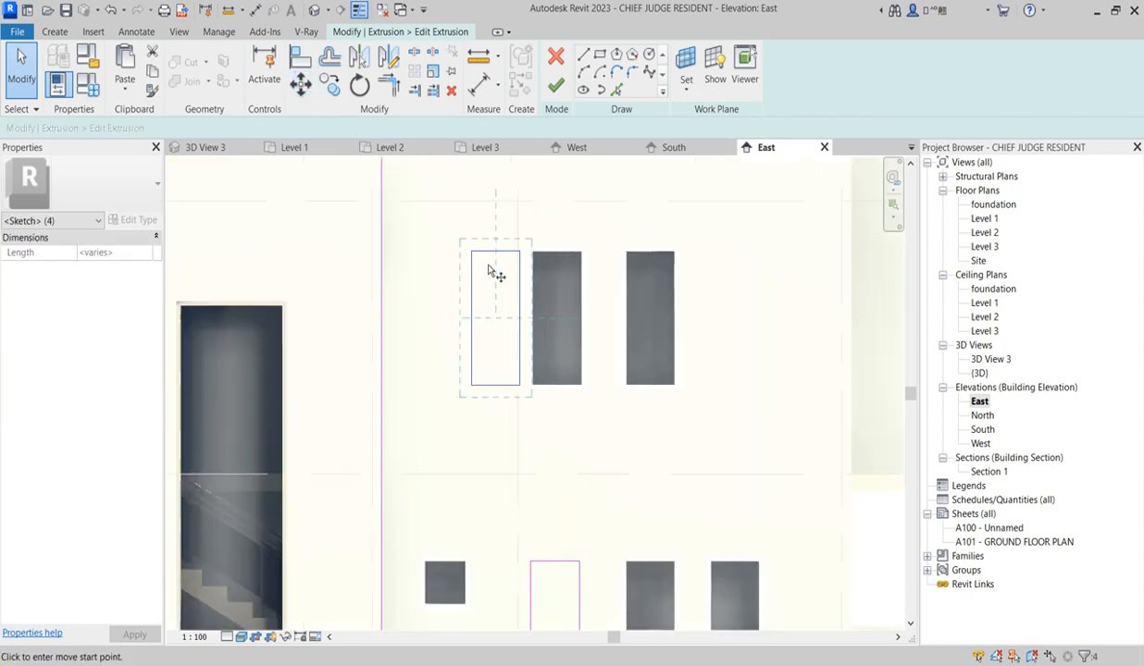
left_click(471, 251)
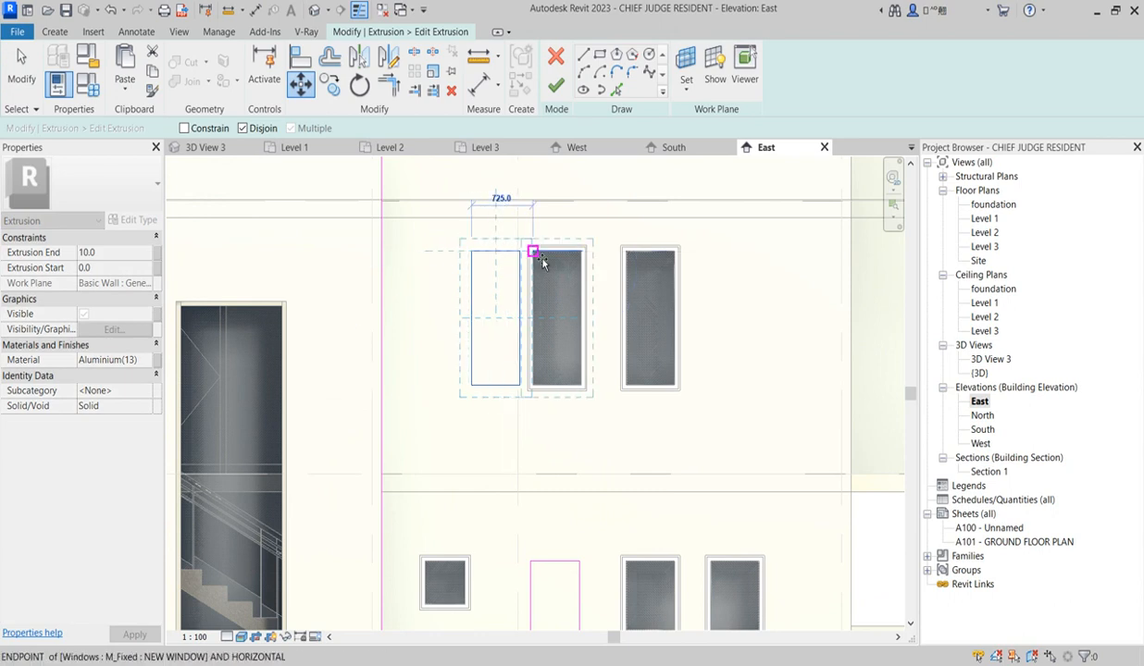
left_click(534, 251)
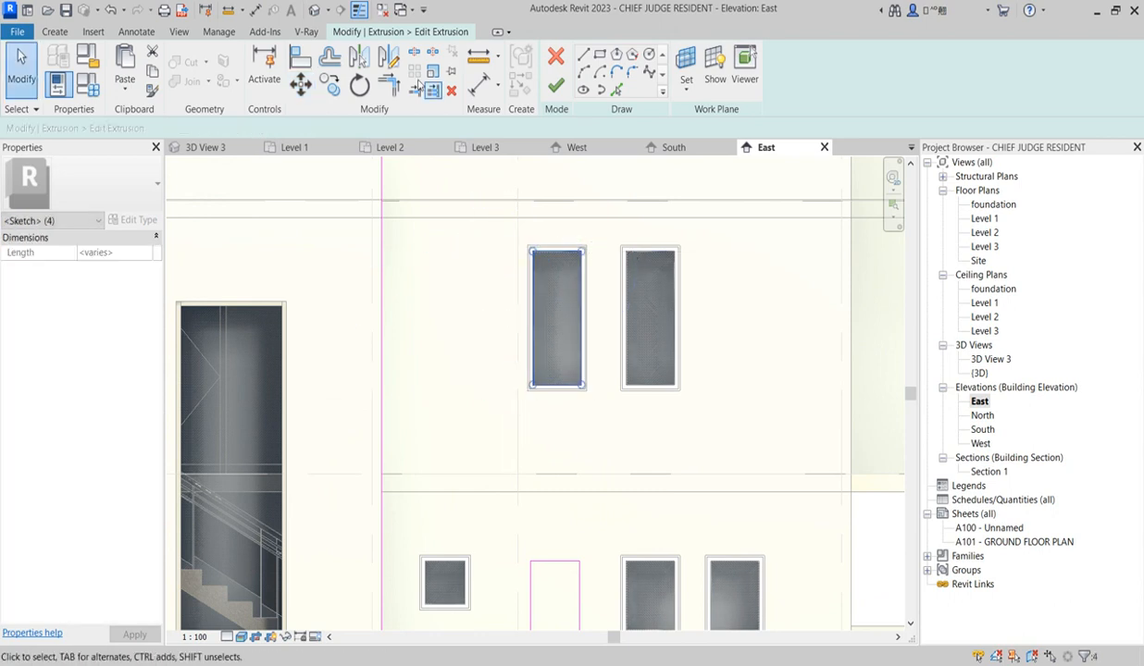
Step: Copy the aligned opening outline onto the other upper window, both tall lower windows and the small square window
left_click(329, 84)
left_click(534, 252)
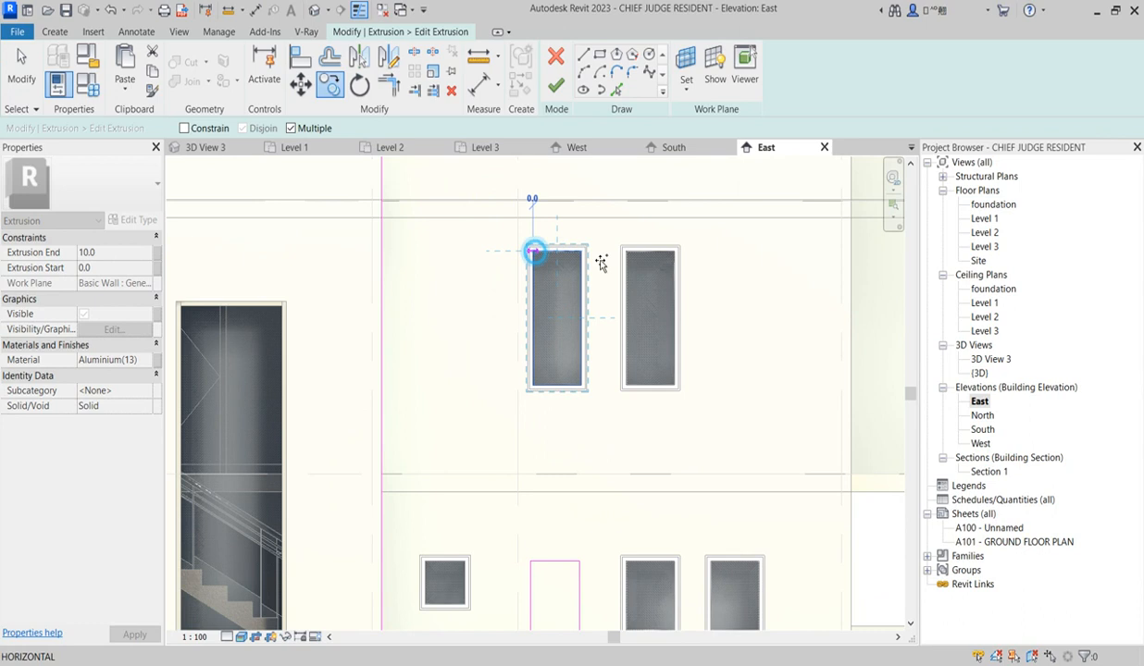
left_click(629, 260)
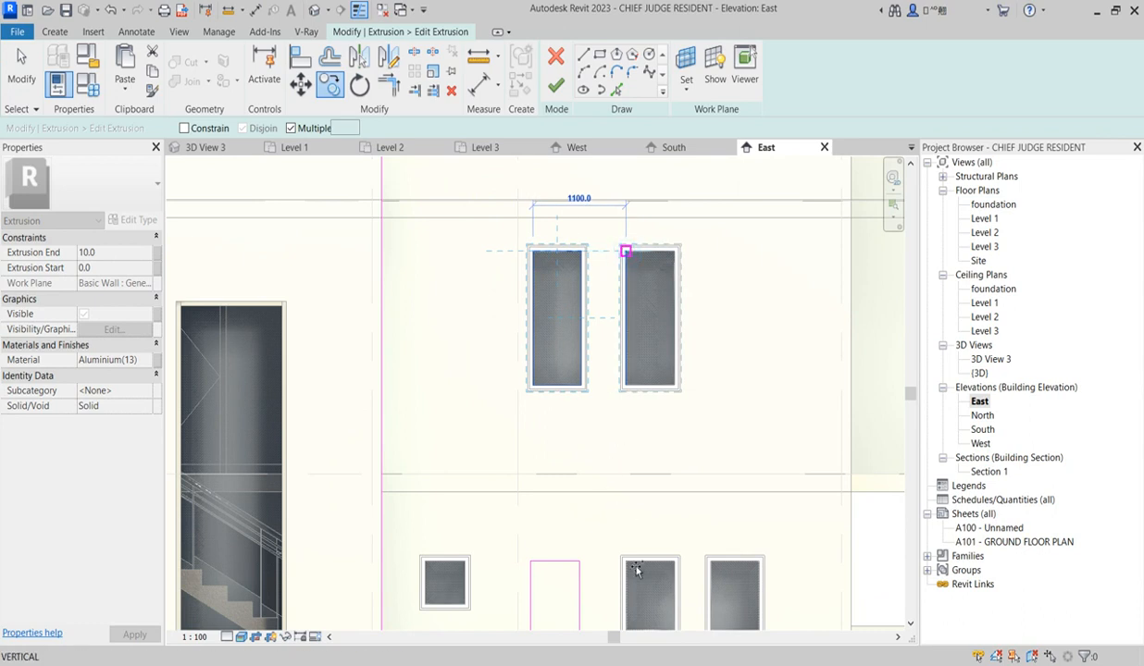
left_click(627, 561)
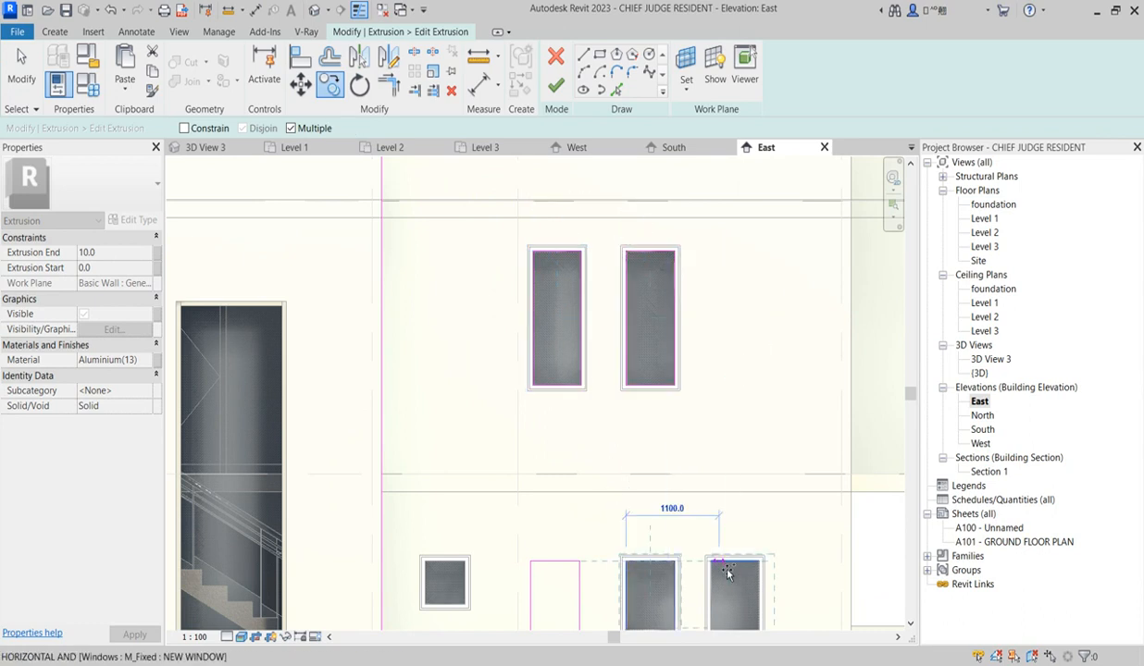
left_click(422, 557)
scroll(503, 421, "down", 3)
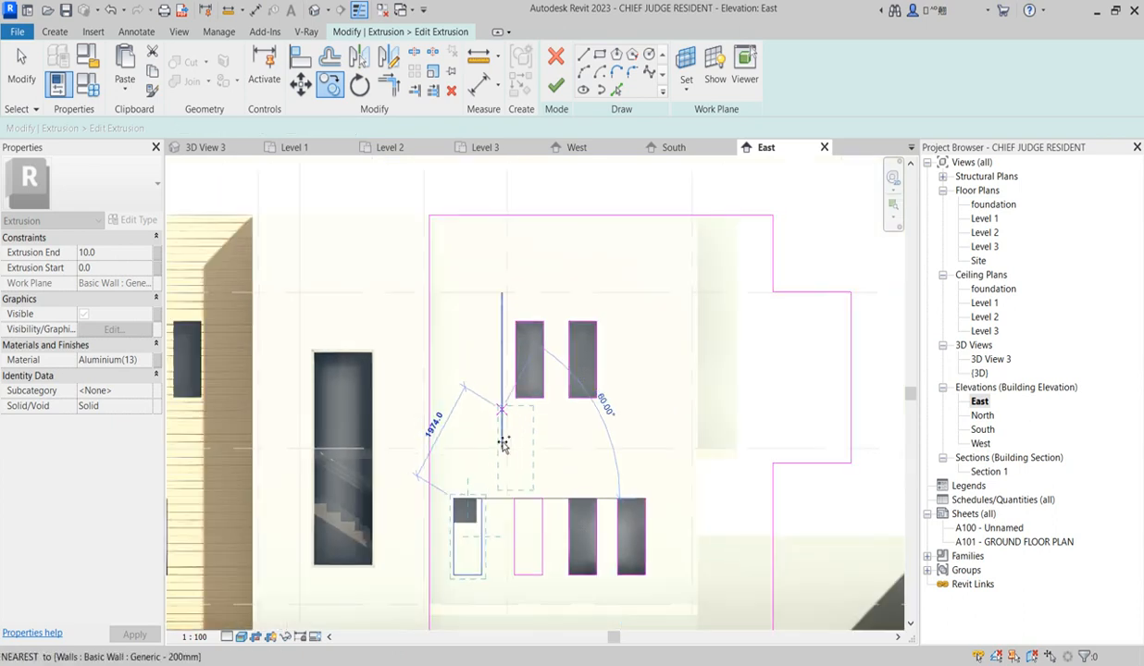
scroll(487, 460, "up", 2)
key("Escape")
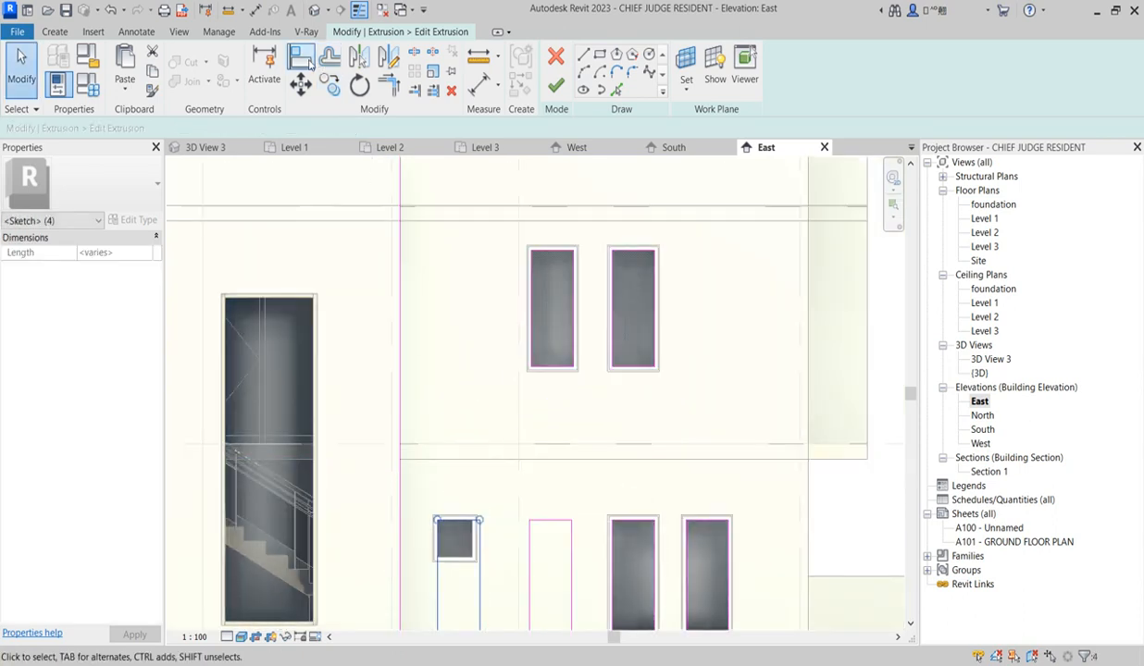
Step: Align the copied opening outline's side and bottom edges with the small square window's frame
left_click(304, 60)
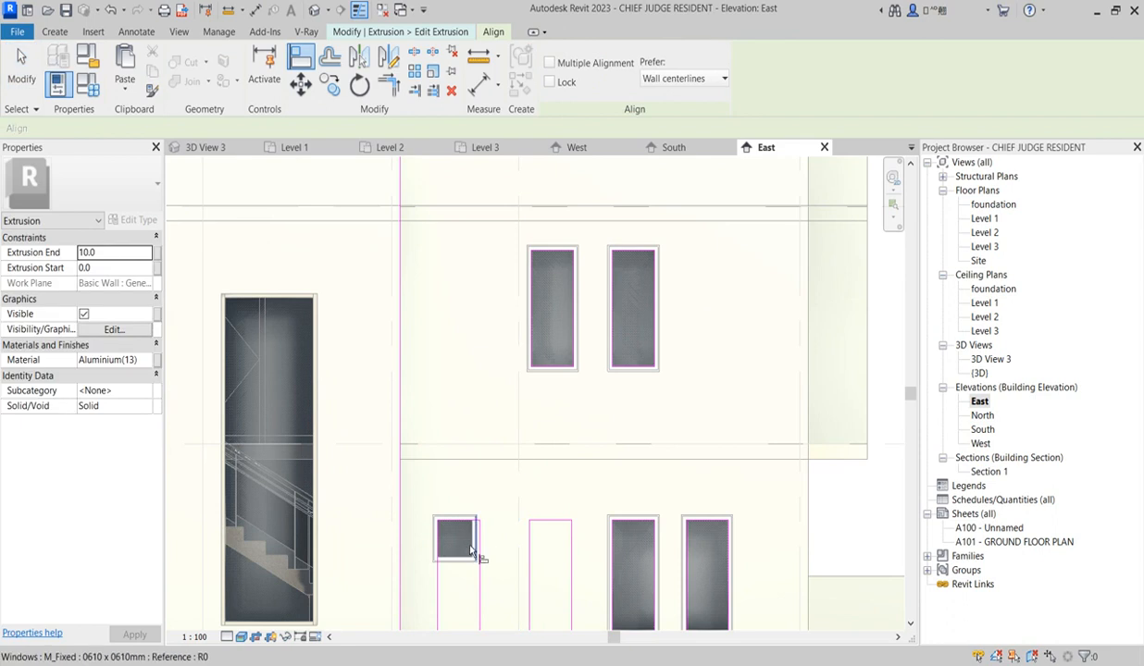
scroll(470, 552, "up", 2)
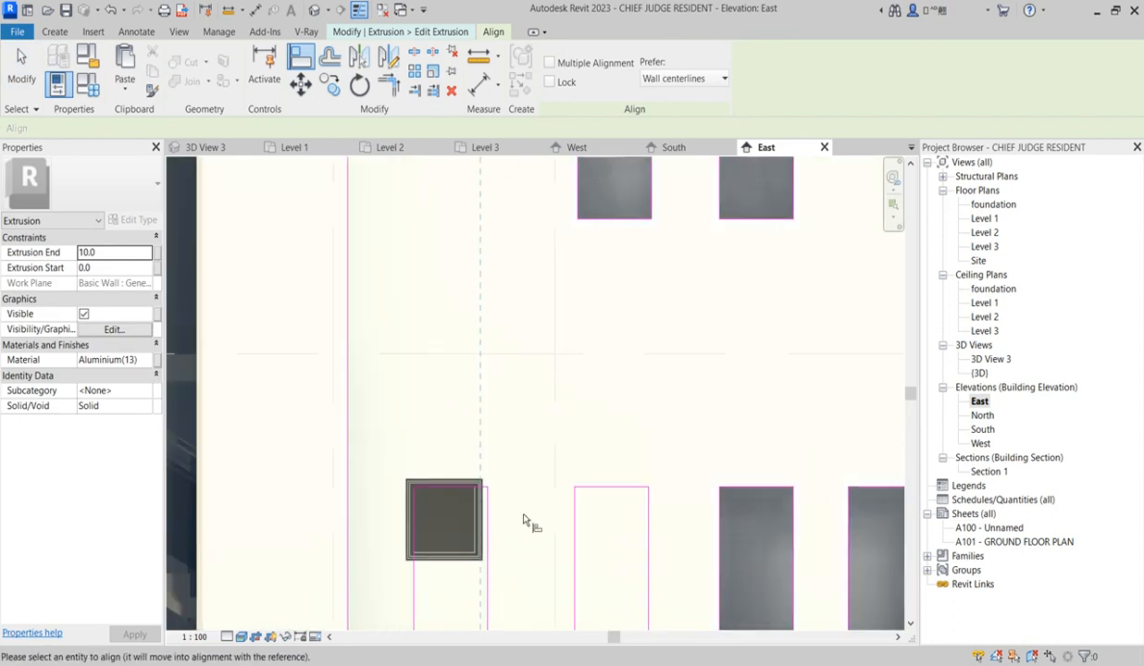
left_click(470, 534)
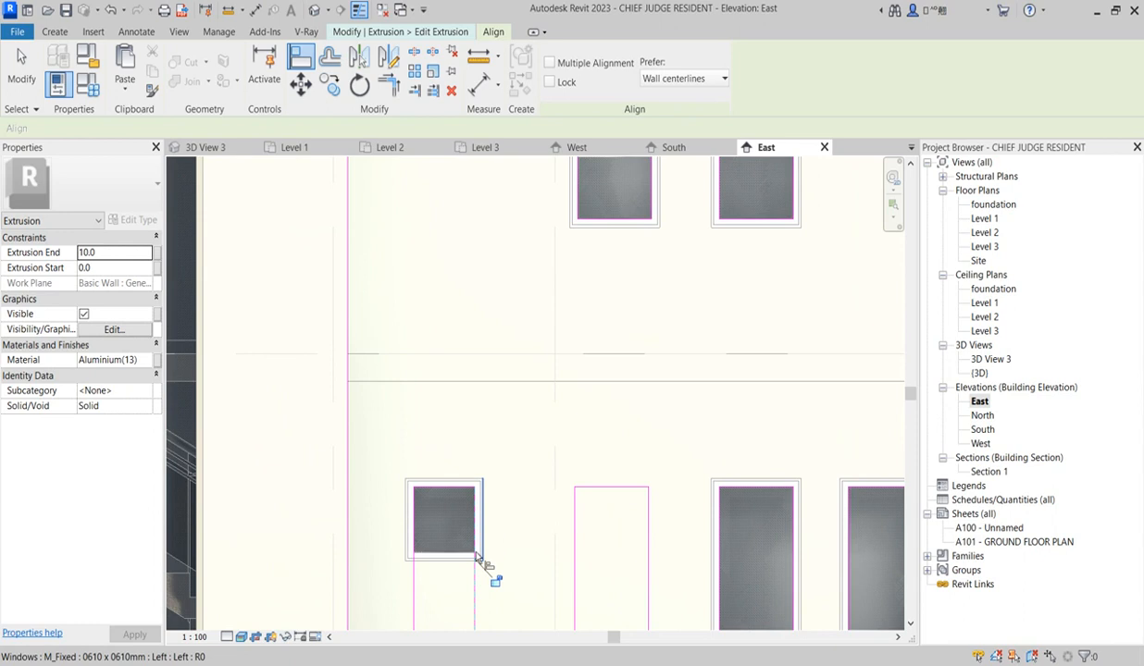
scroll(472, 561, "up", 2)
scroll(421, 449, "down", 2)
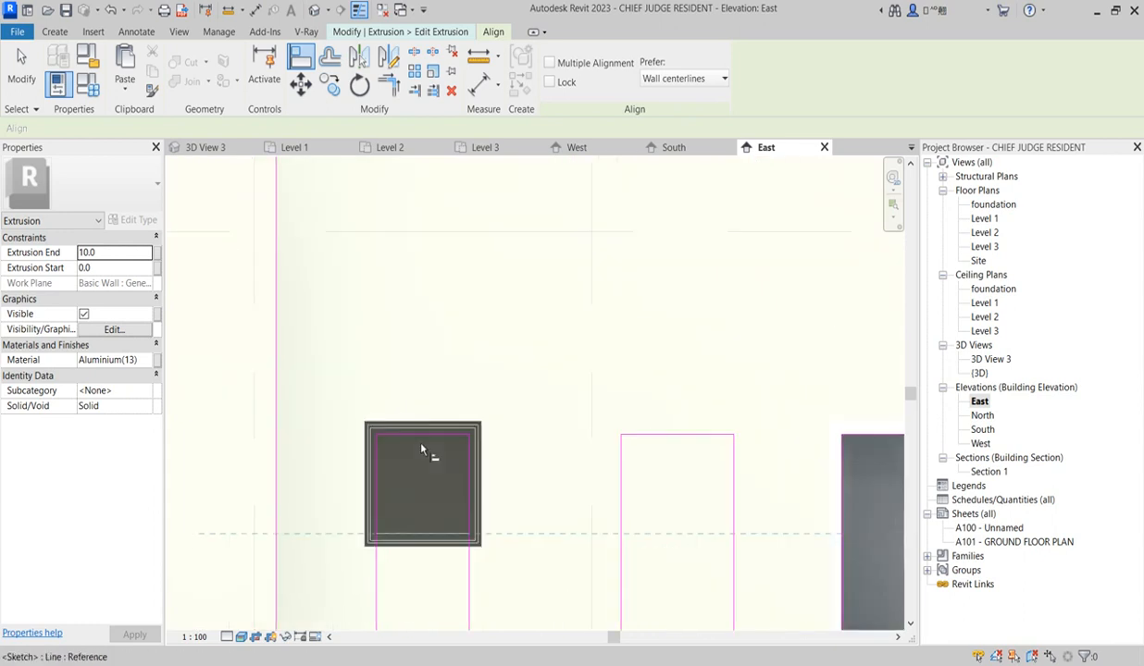
left_click(408, 594)
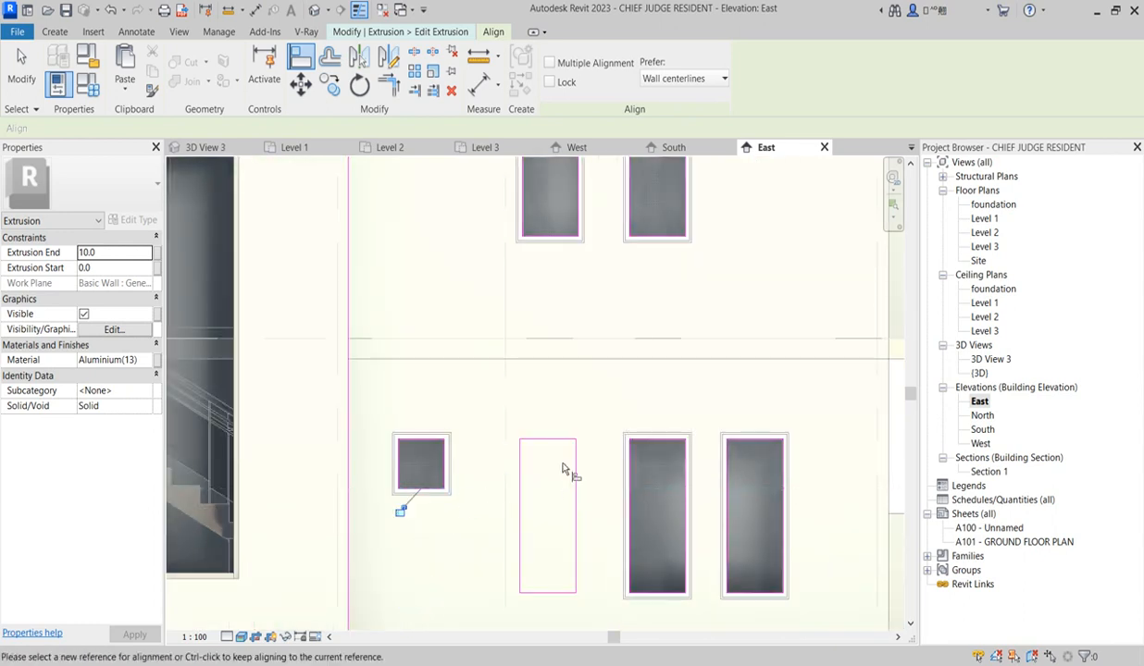
scroll(516, 410, "down", 2)
right_click(477, 330)
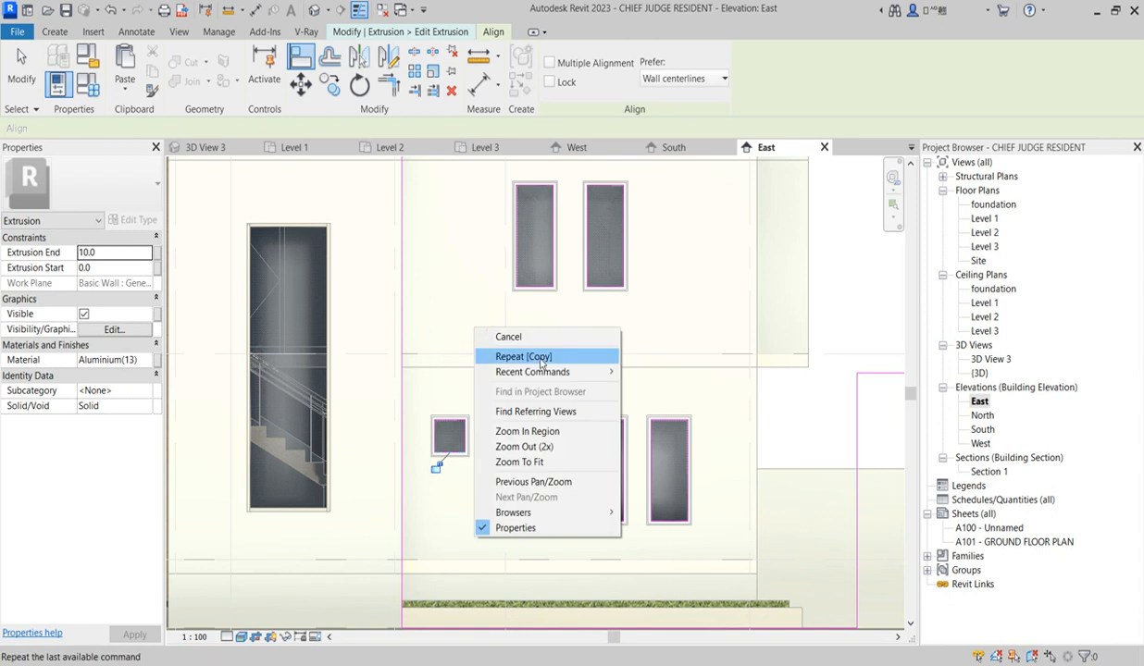
left_click(533, 341)
right_click(460, 322)
left_click(498, 333)
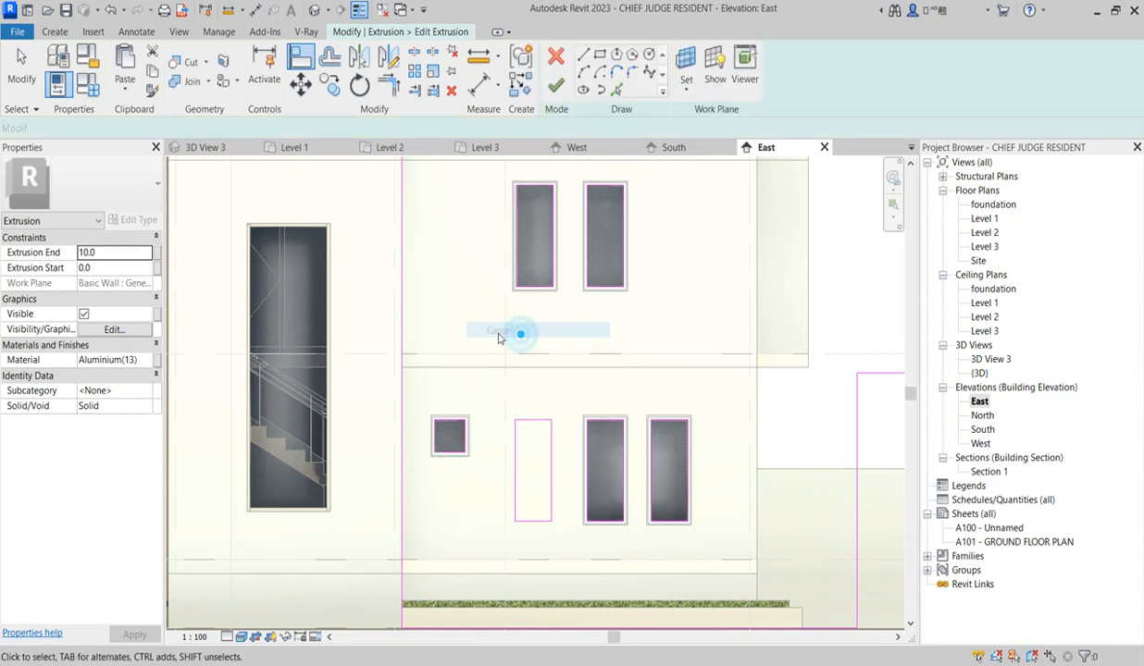
Step: Delete the stray opening outline between the small square window and the tall lower windows
left_click_drag(506, 361, 578, 559)
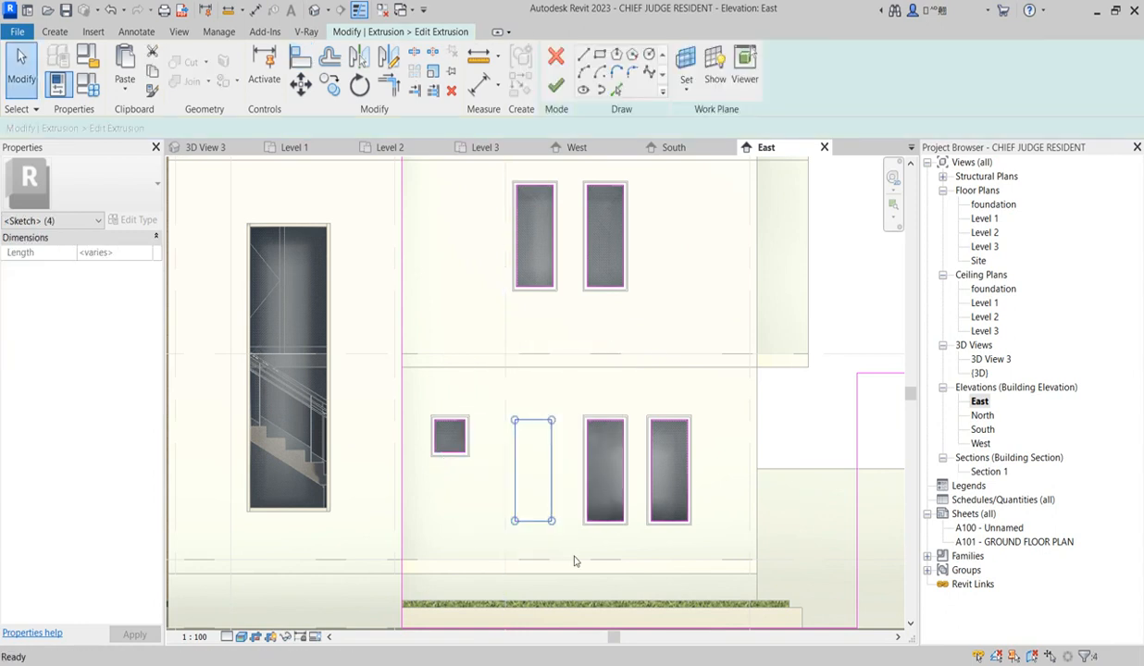
key("Delete")
Step: Align the sketch's upper outer edge with the wall's end near grid E and trim it to a corner with the bottom boundary line
scroll(530, 440, "down", 2)
scroll(530, 441, "down", 2)
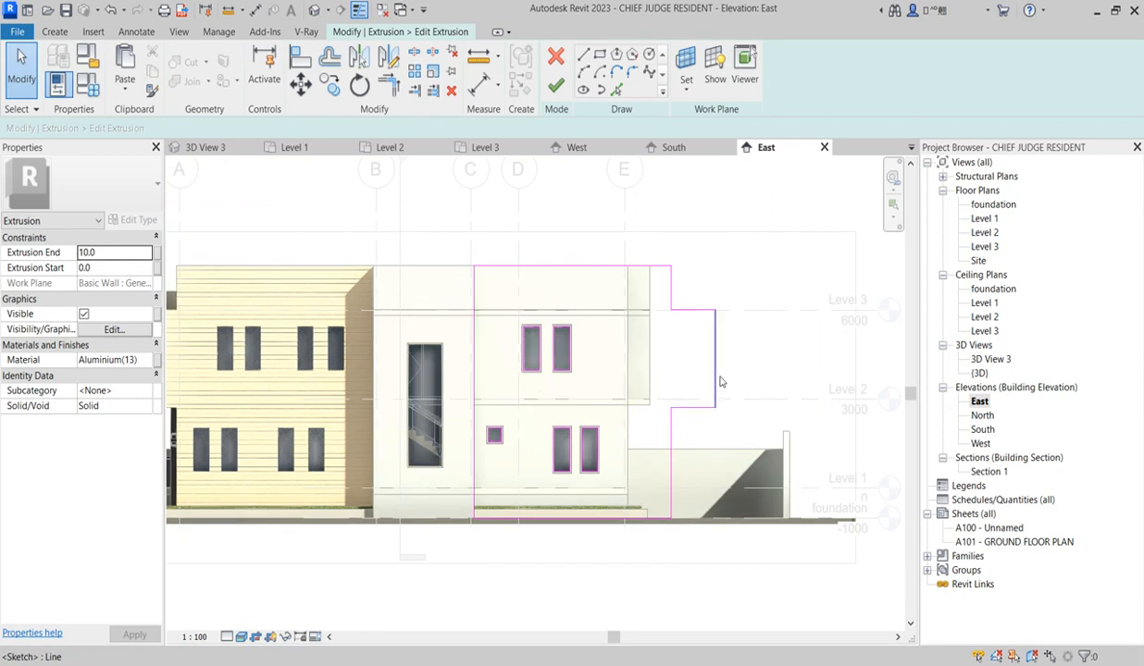
left_click(300, 57)
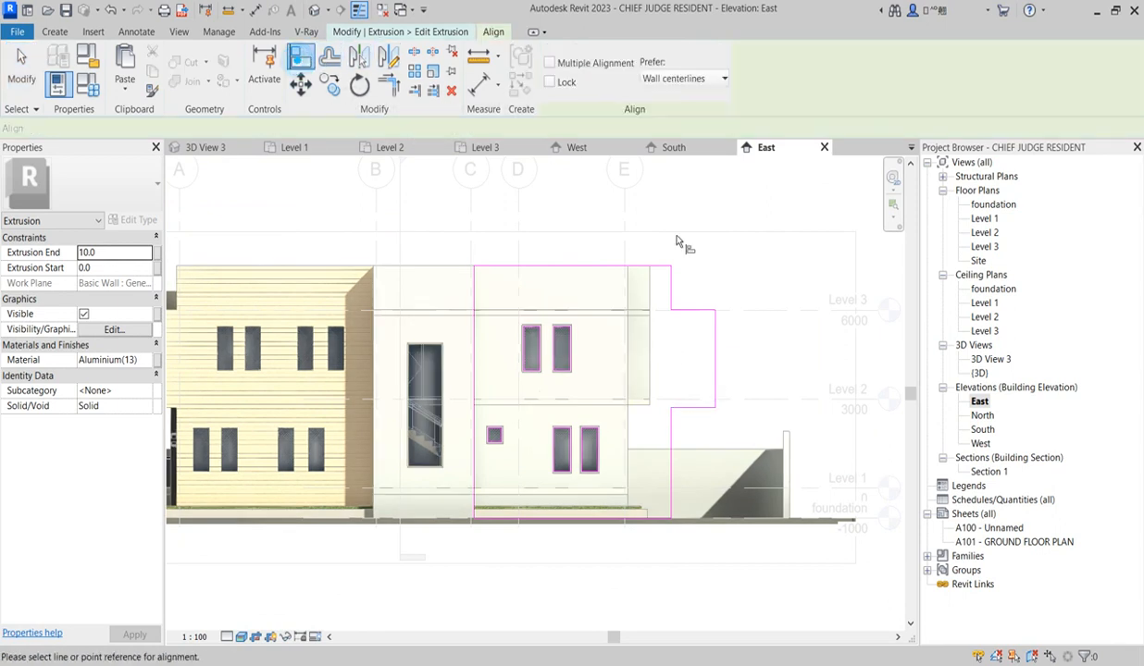
left_click(669, 298)
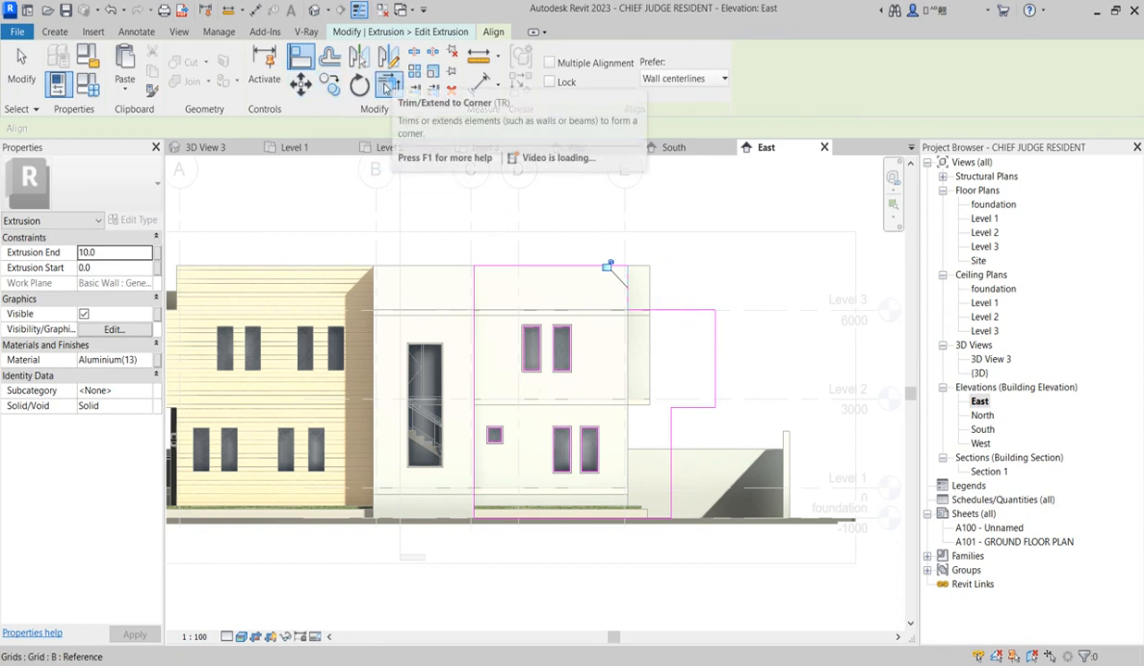
left_click(389, 85)
left_click(622, 293)
left_click(606, 518)
key("Escape")
key("Escape")
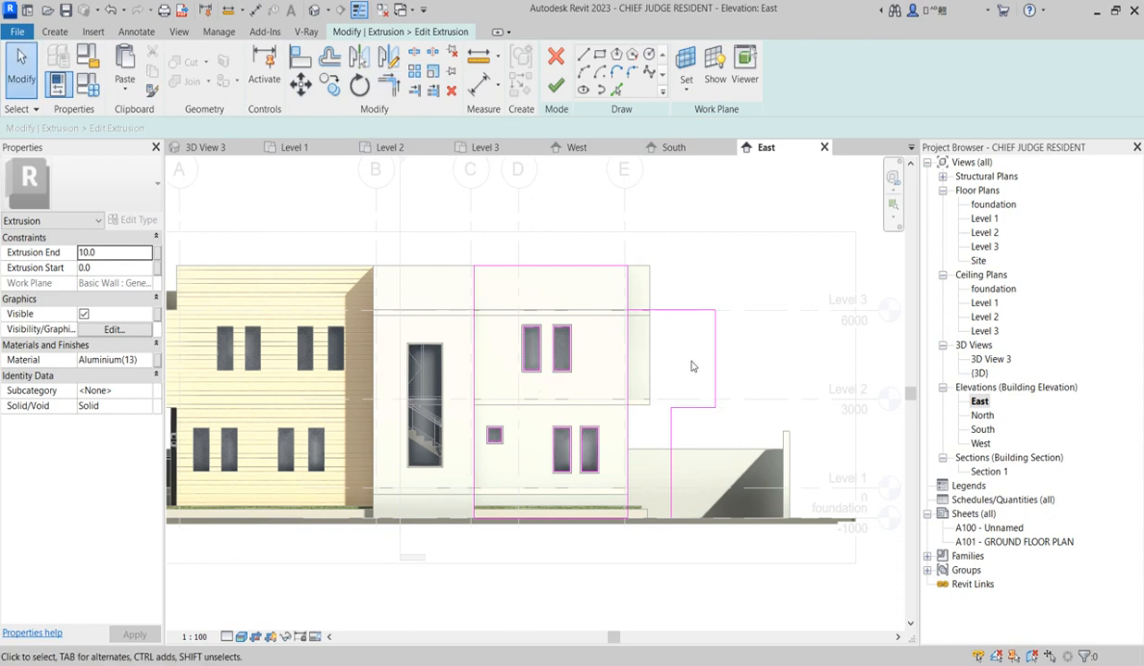
Step: Delete the leftover boundary lines beyond the wall's end and finish the mirrored extrusion's sketch
left_click_drag(617, 216, 787, 574)
key("Delete")
left_click(685, 312)
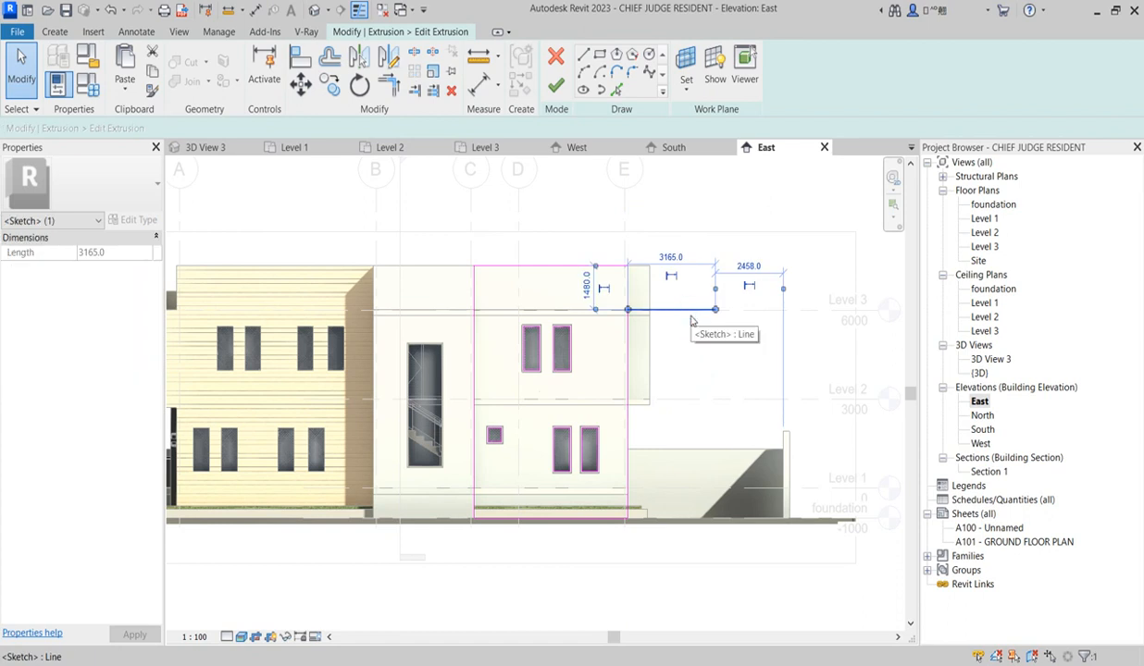
key("Delete")
scroll(656, 404, "down", 3)
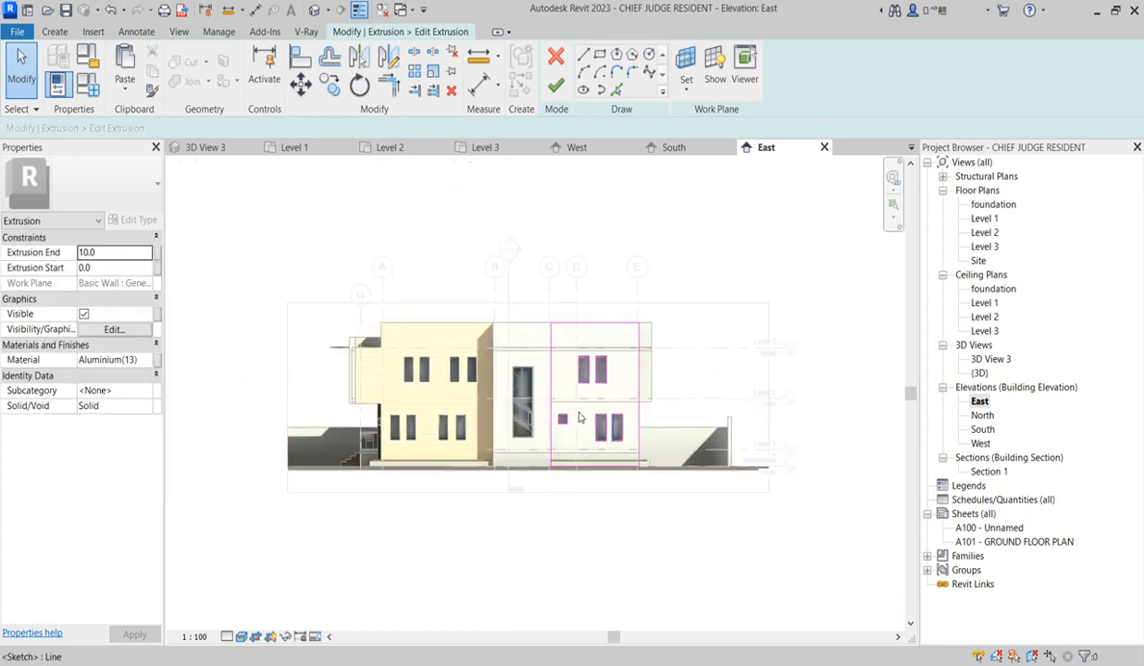
left_click(555, 87)
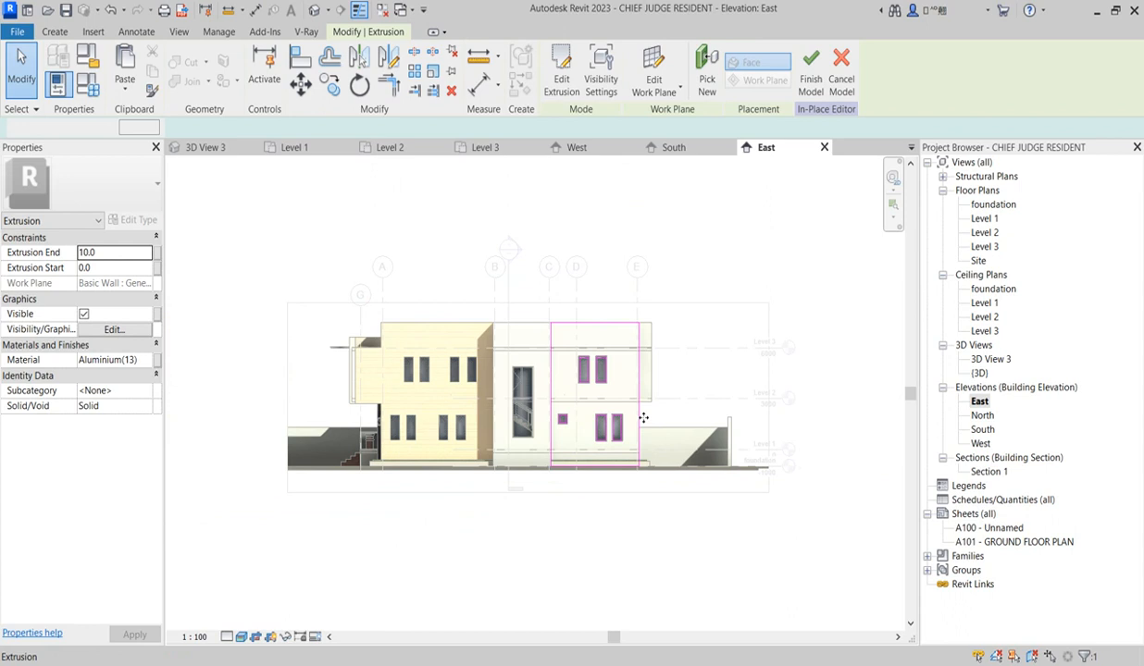
left_click(708, 264)
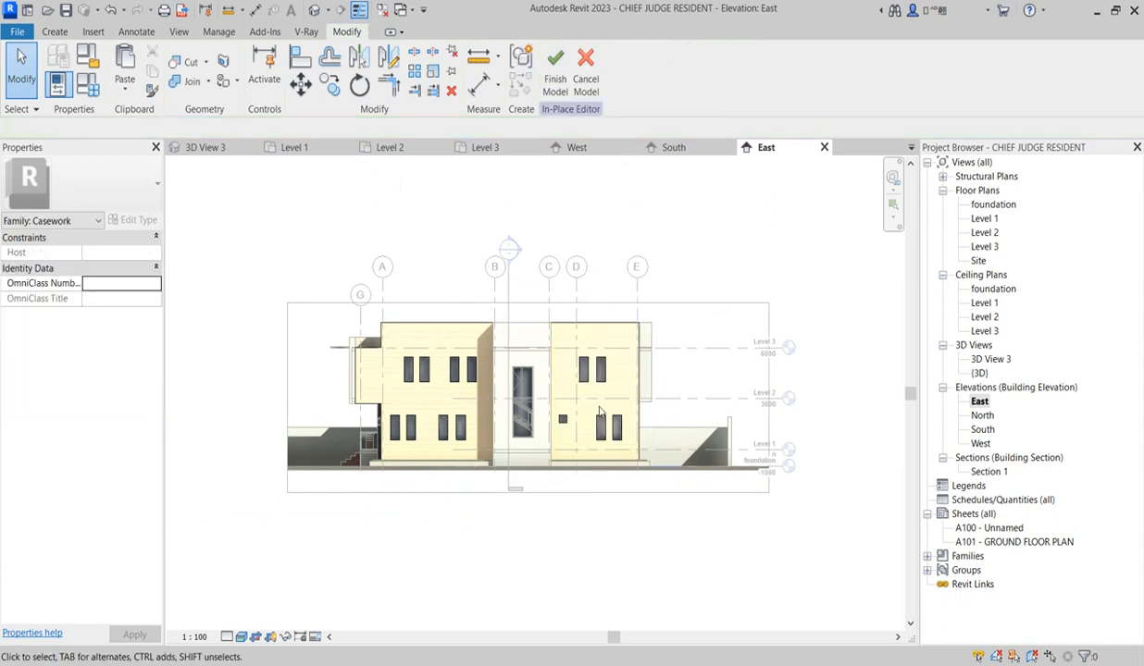
Step: Open the {3D} view and inspect the cladding on both wall sections
double_click(997, 361)
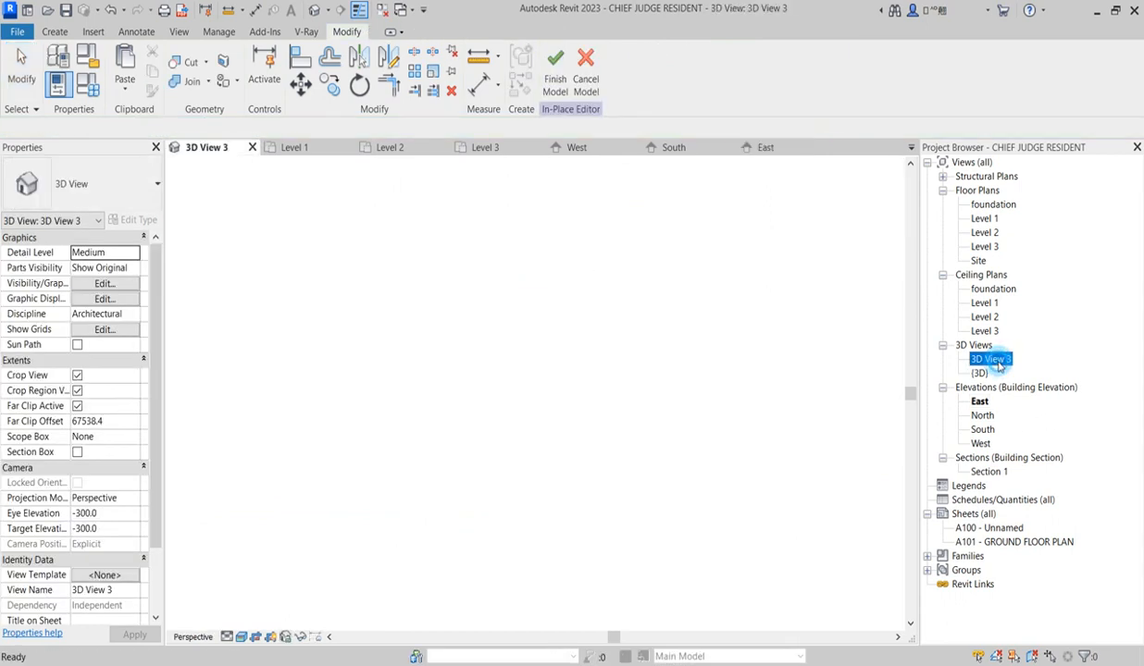
double_click(979, 373)
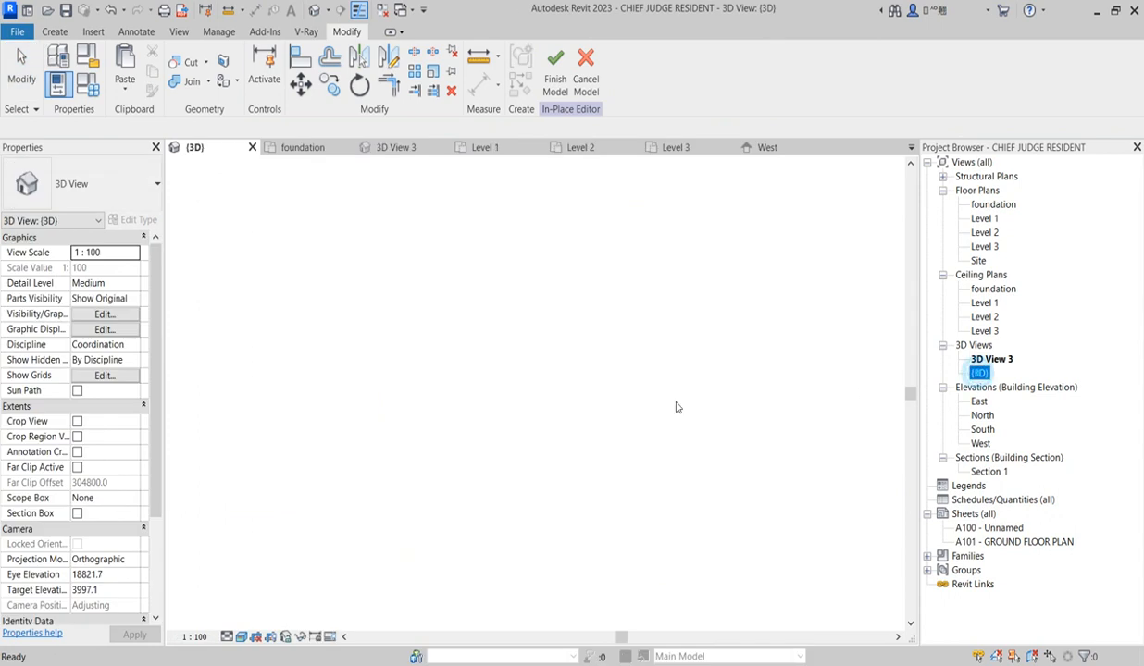
scroll(670, 292, "up", 4)
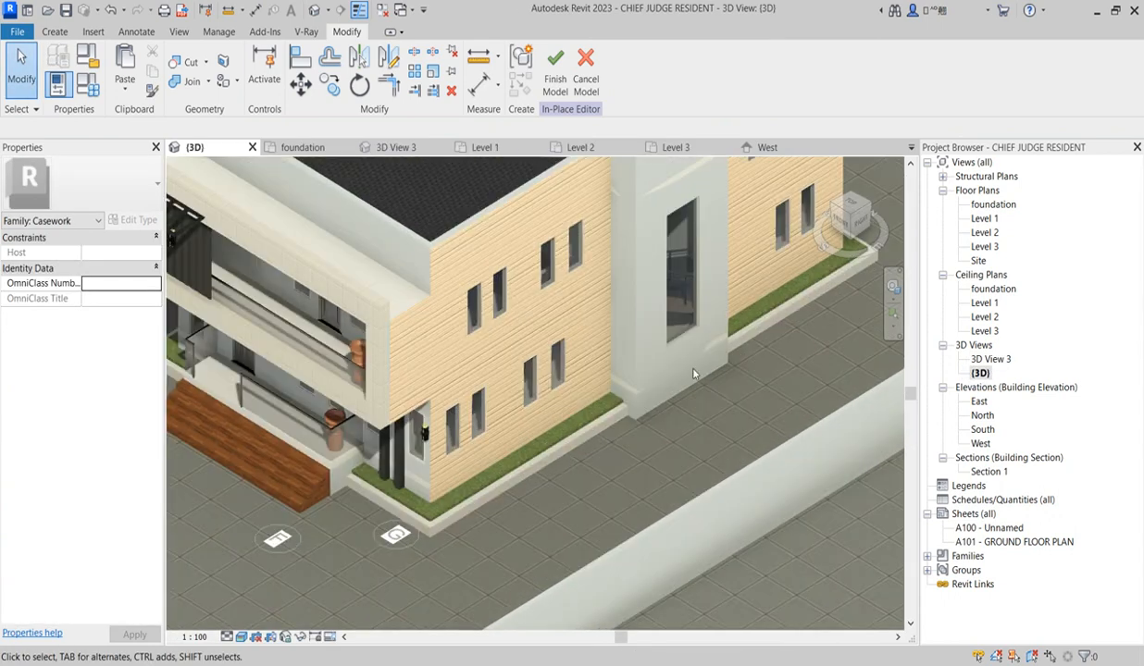
scroll(670, 291, "down", 2)
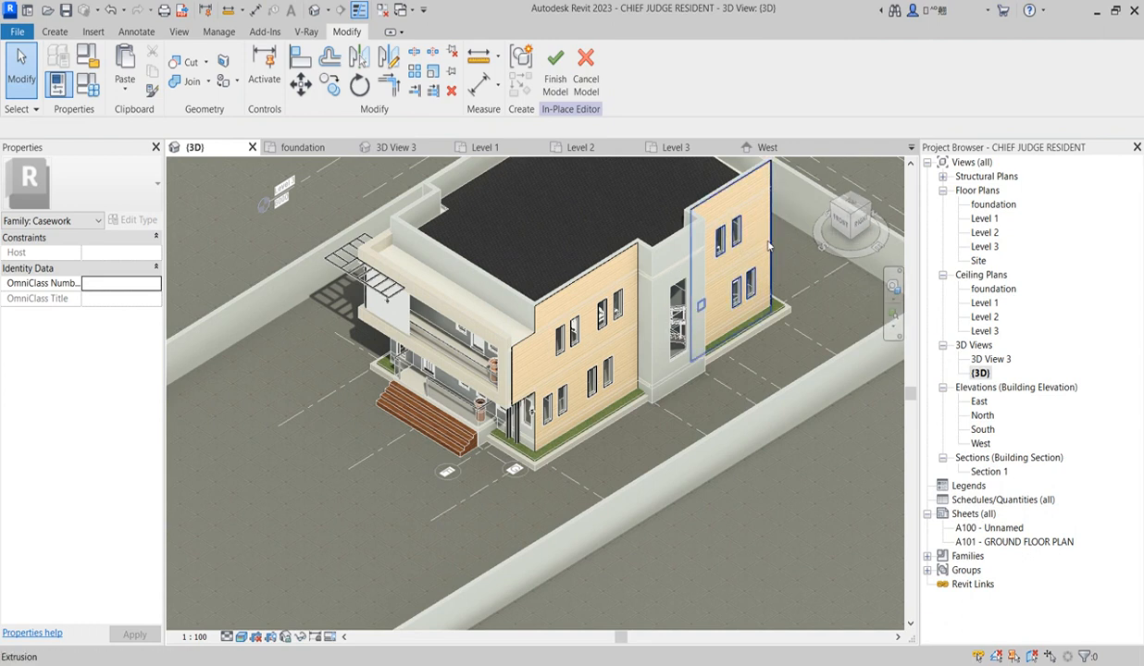
Step: Copy the larger original cladding extrusion horizontally by 1 mm in the East elevation
left_click(620, 252)
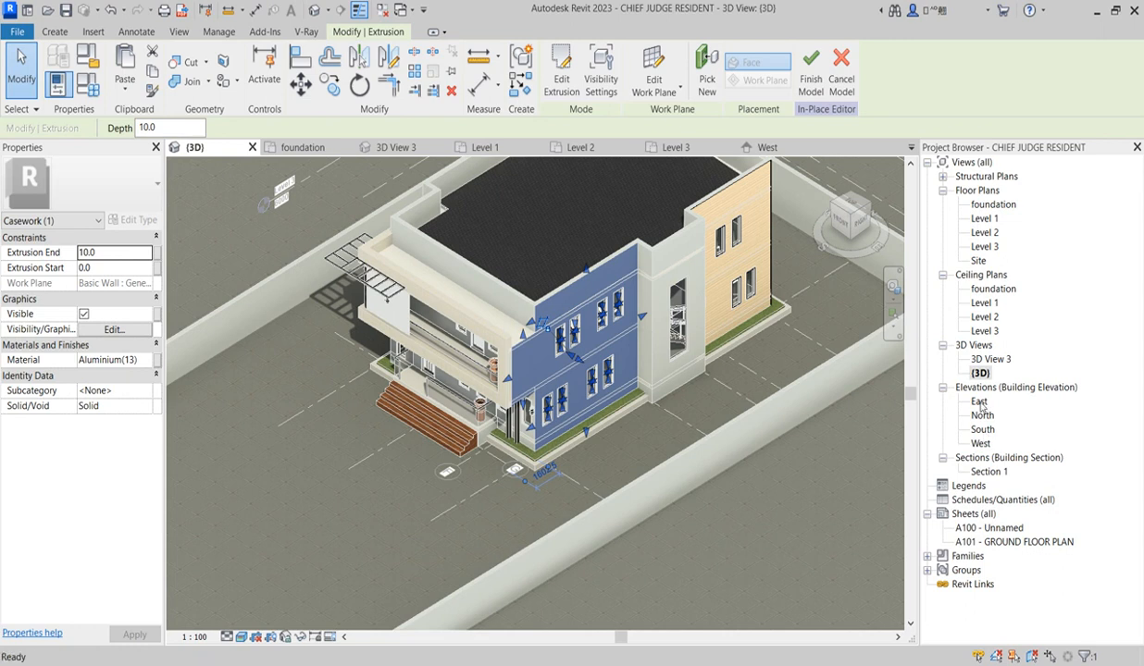
double_click(983, 401)
scroll(421, 372, "up", 2)
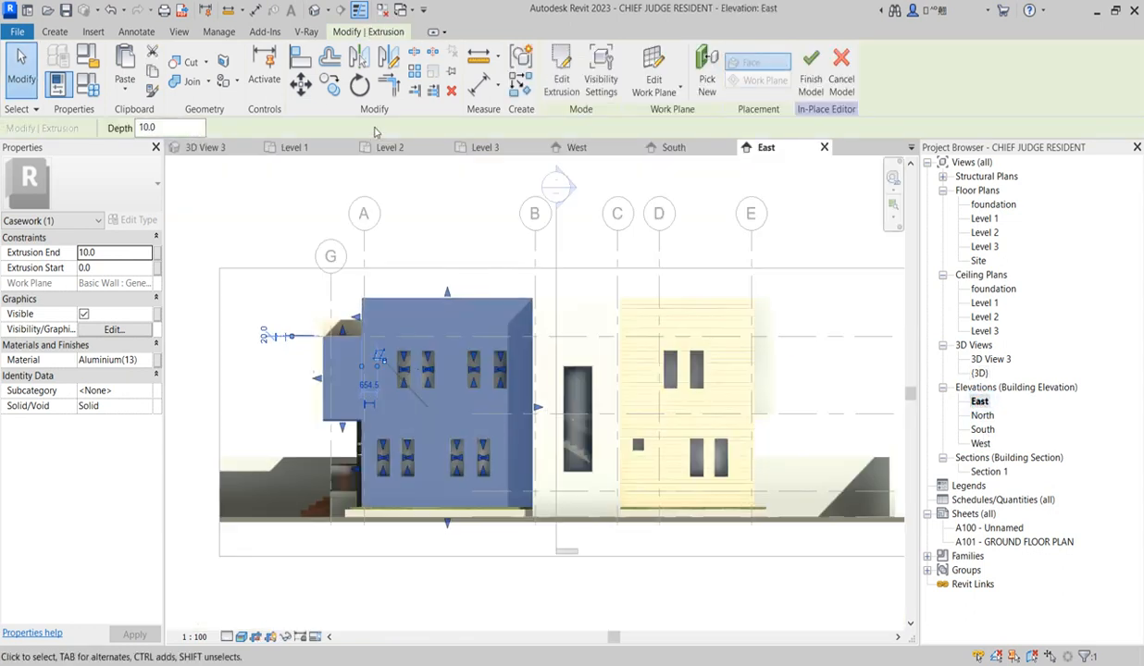
left_click(329, 85)
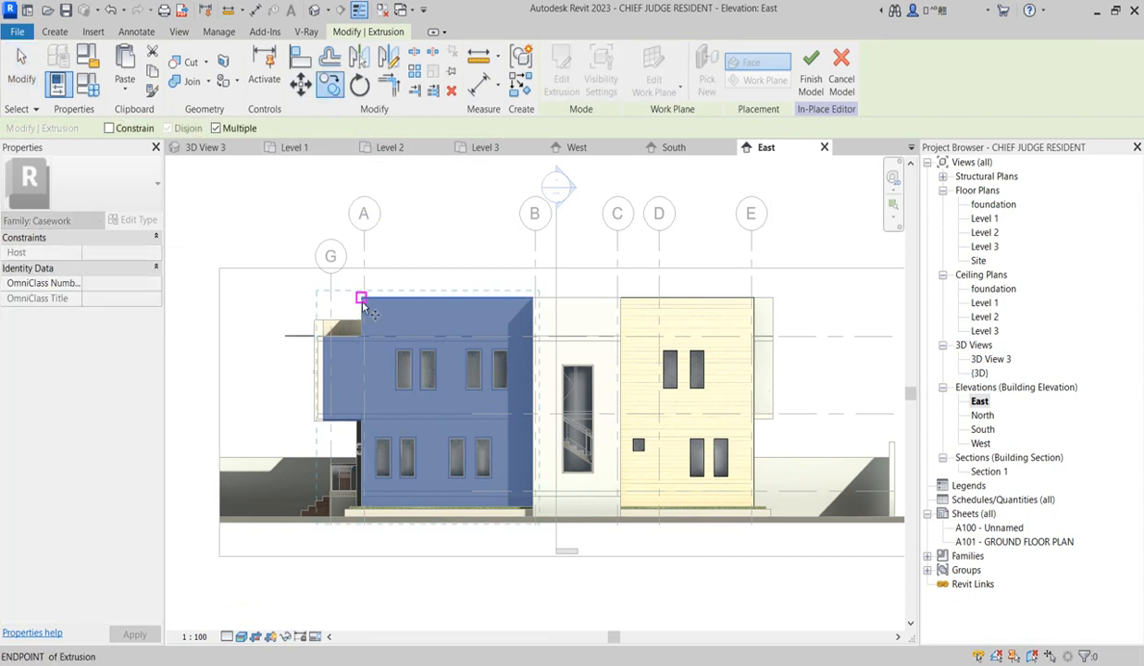
scroll(365, 302, "up", 2)
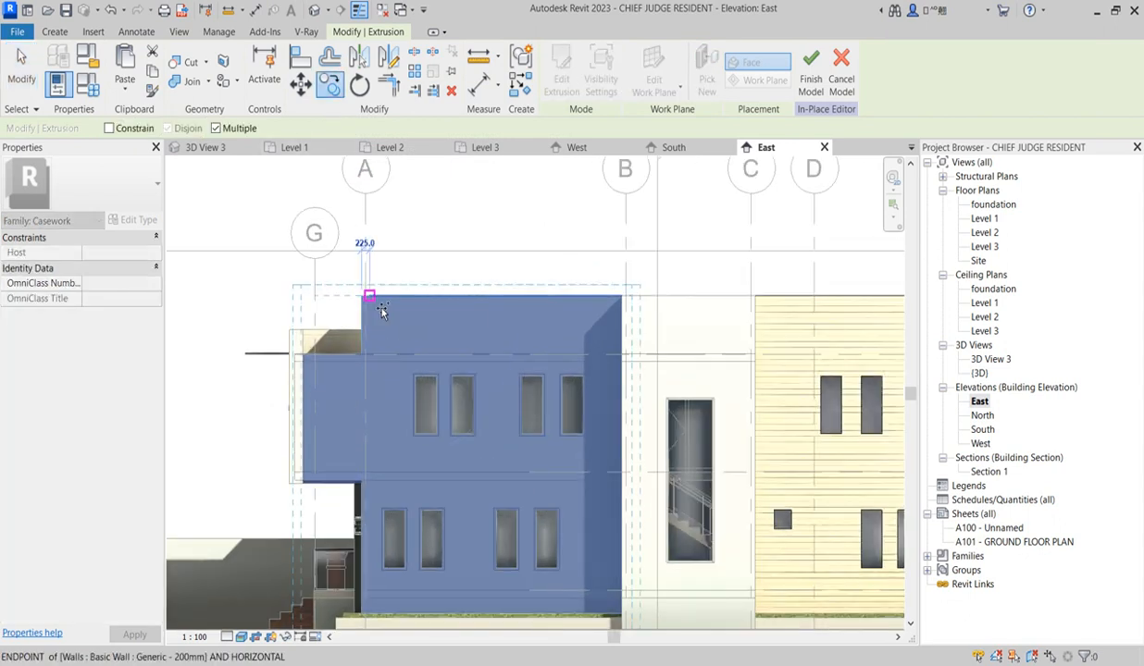
type("1")
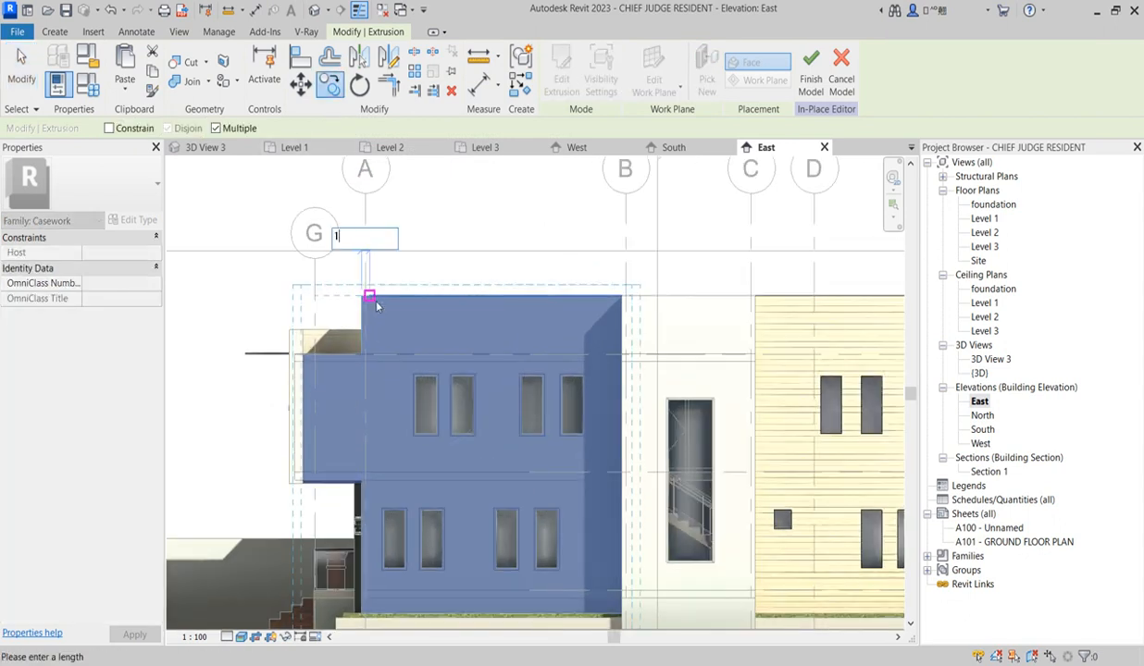
key("Return")
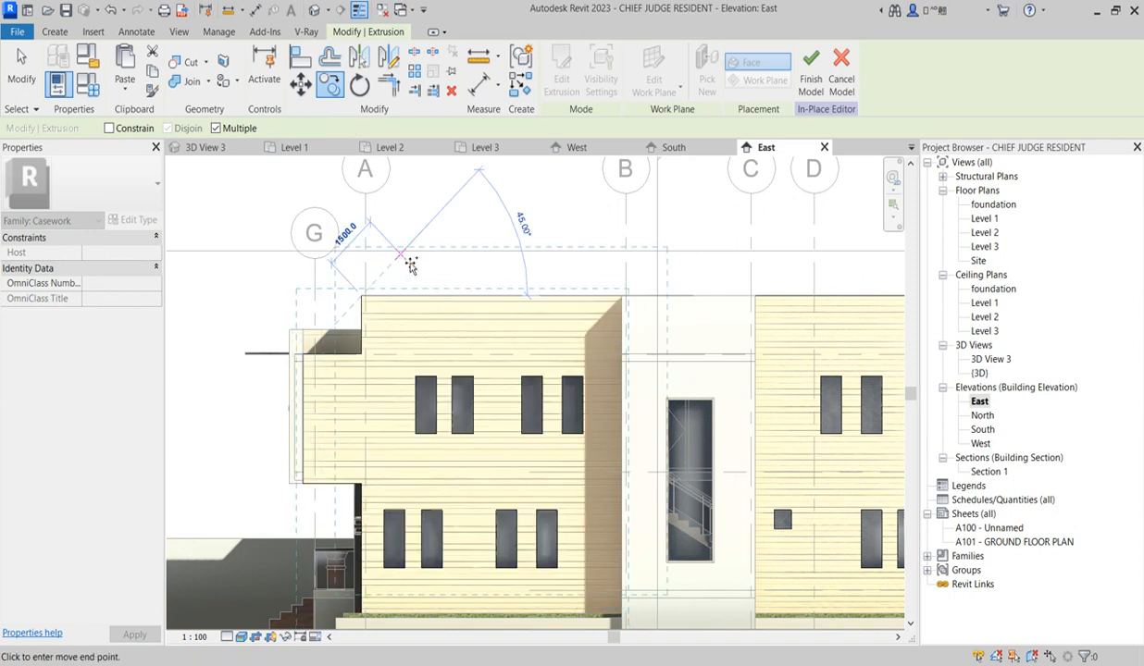
key("Escape")
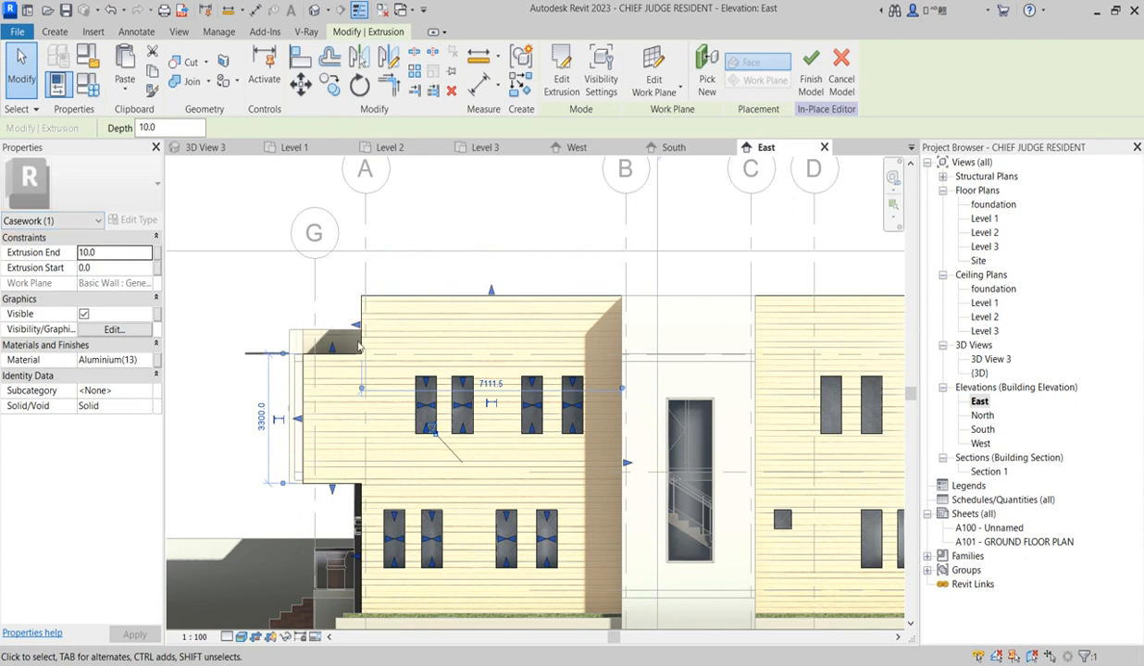
Step: Set the copied cladding's extrusion end to 150
left_click(110, 253)
type("2")
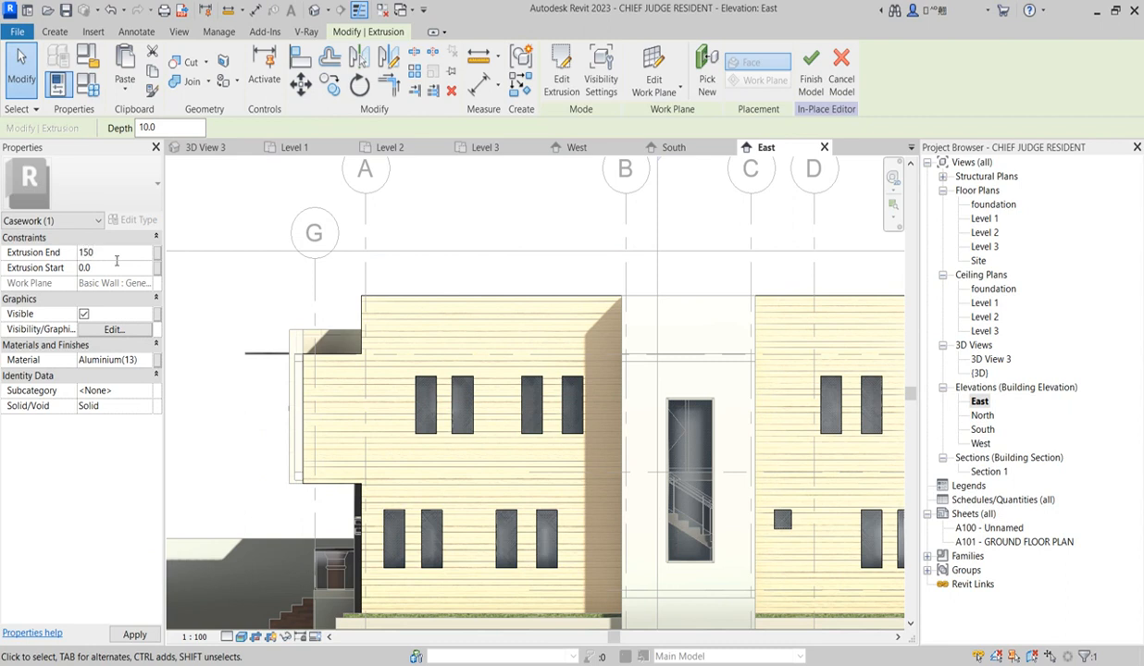
left_click(372, 431)
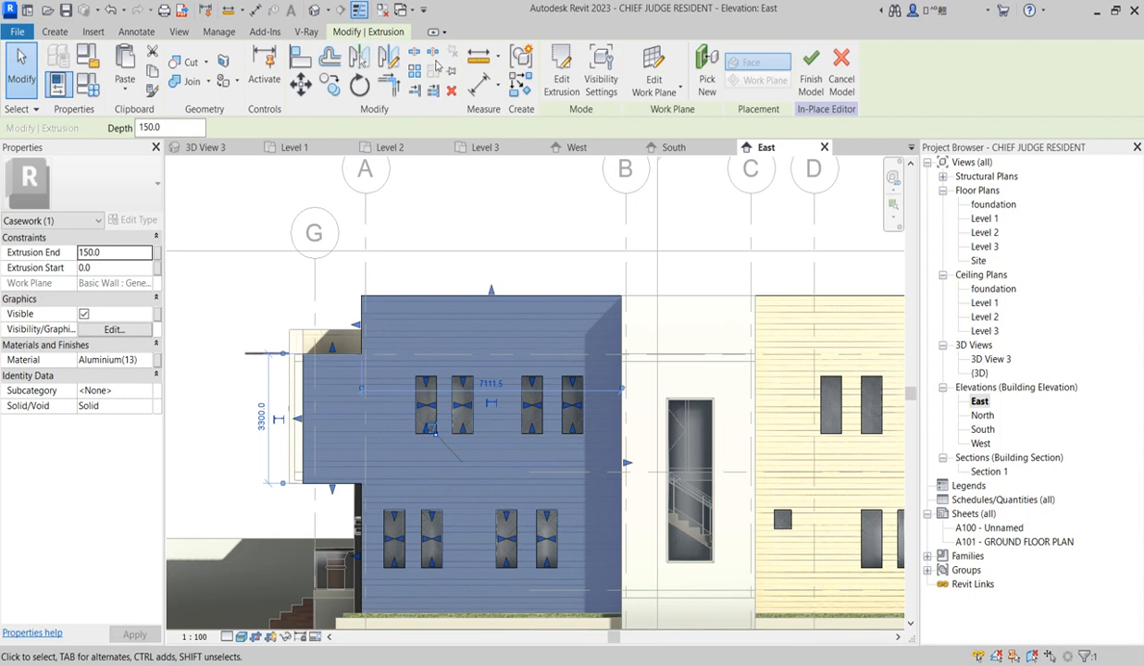
Step: Edit the copied extrusion's sketch and offset copies of the opening edges outward by 80 at the upper window farthest from the stair window
left_click(561, 83)
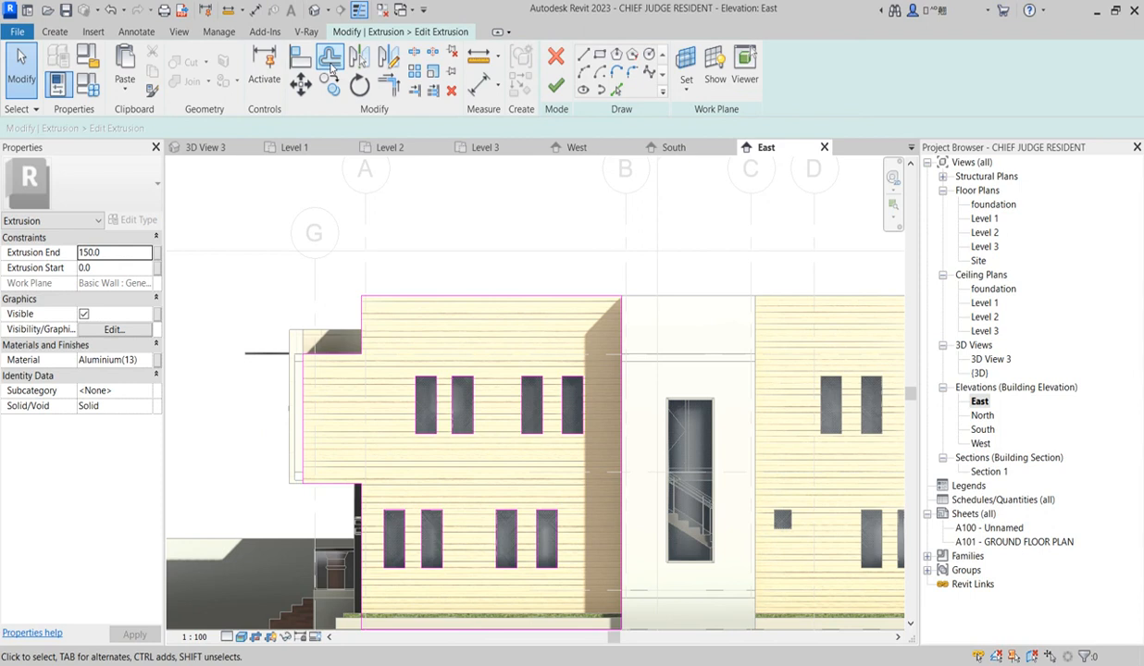
left_click(331, 63)
left_click_drag(365, 130, 320, 129)
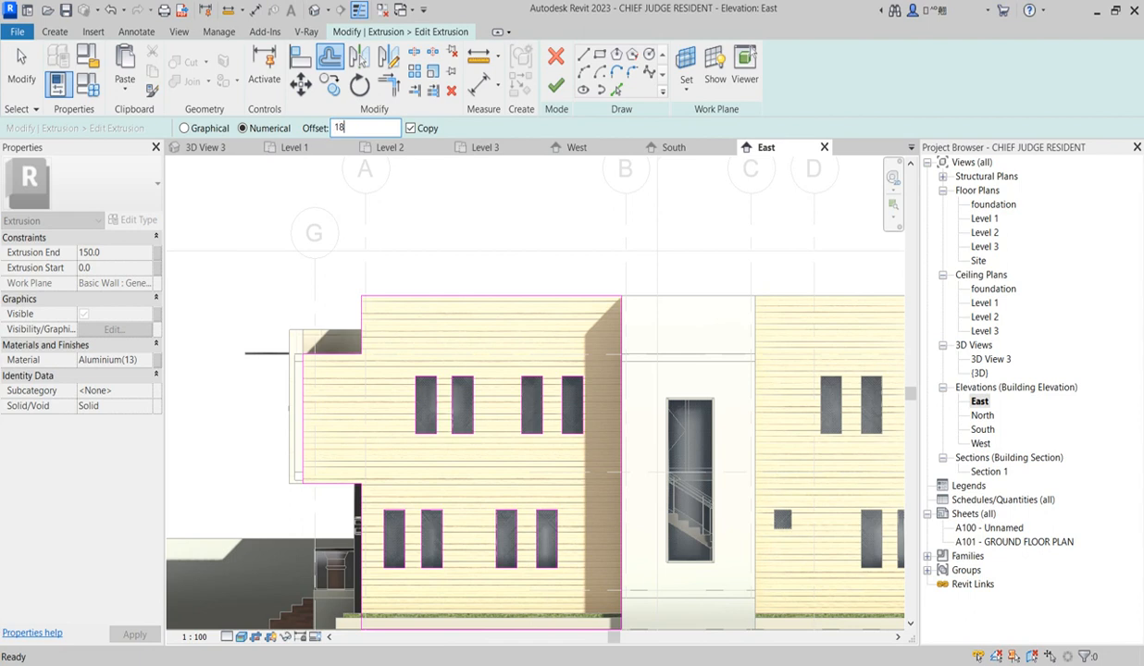
key("Return")
scroll(421, 402, "up", 2)
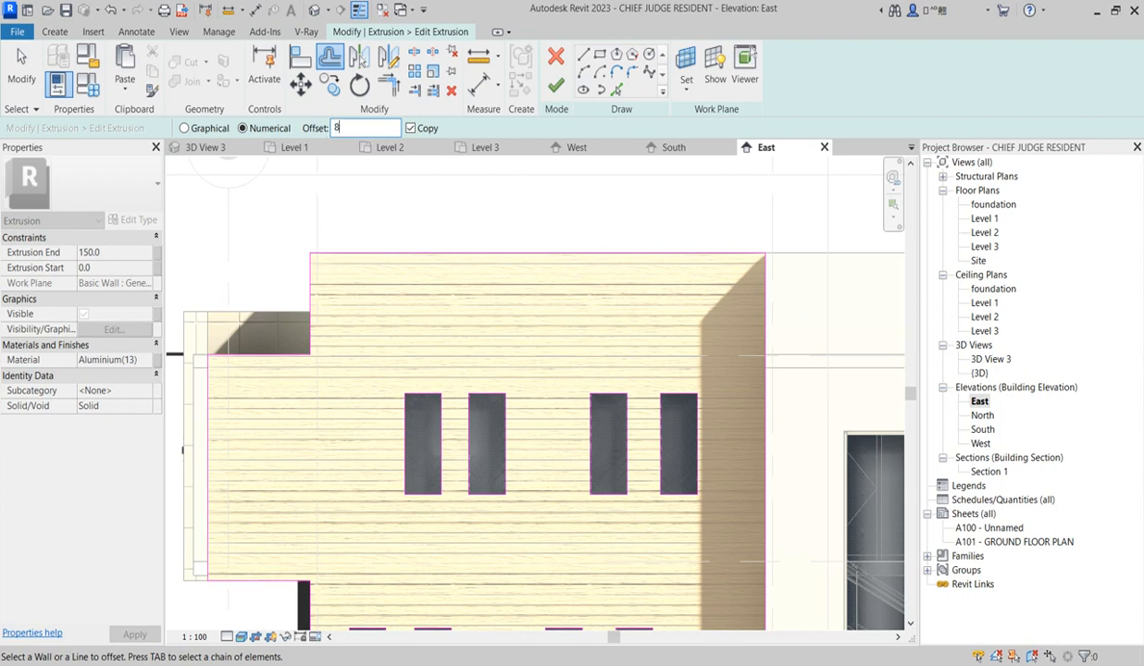
left_click(406, 410)
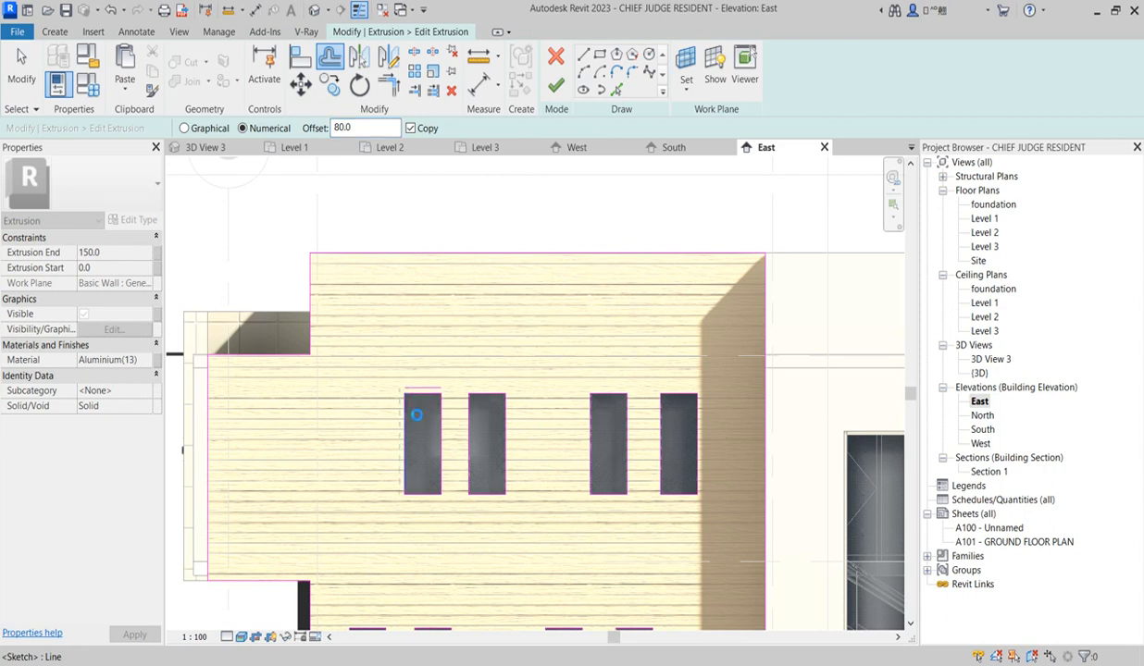
left_click(440, 417)
left_click(428, 500)
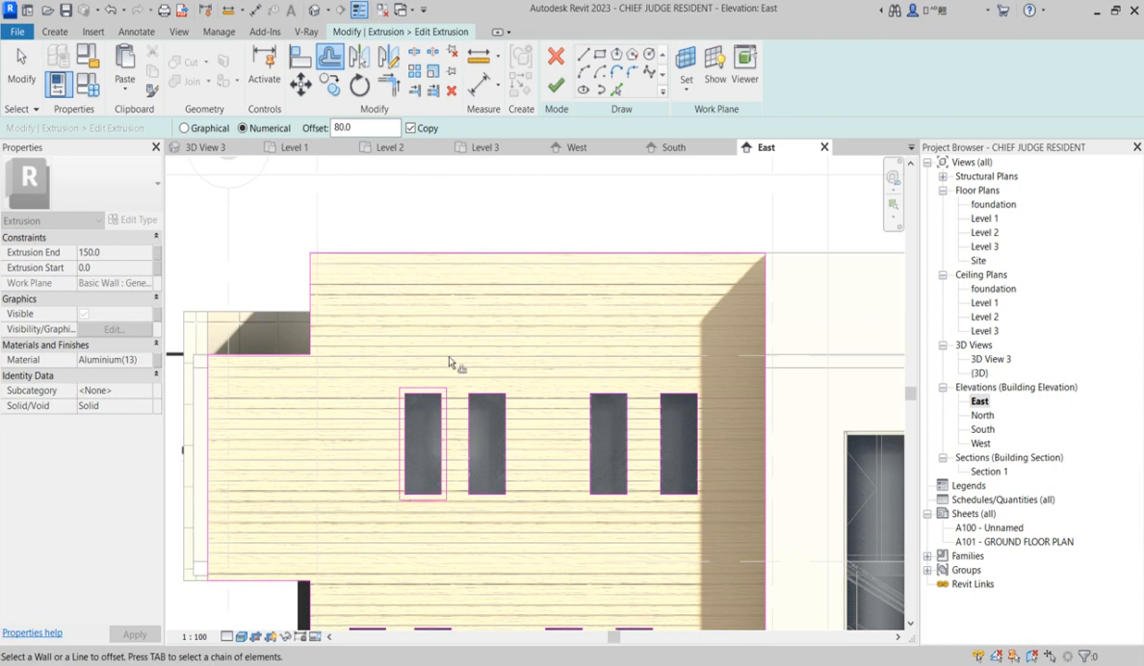
key("Escape")
Step: Copy the outer offset rectangle from the first upper window onto the three other upper windows of the larger wall section
mouse_move(420, 449)
left_mouse_down()
mouse_move(460, 556)
mouse_move(448, 379)
left_mouse_up()
left_click(434, 386)
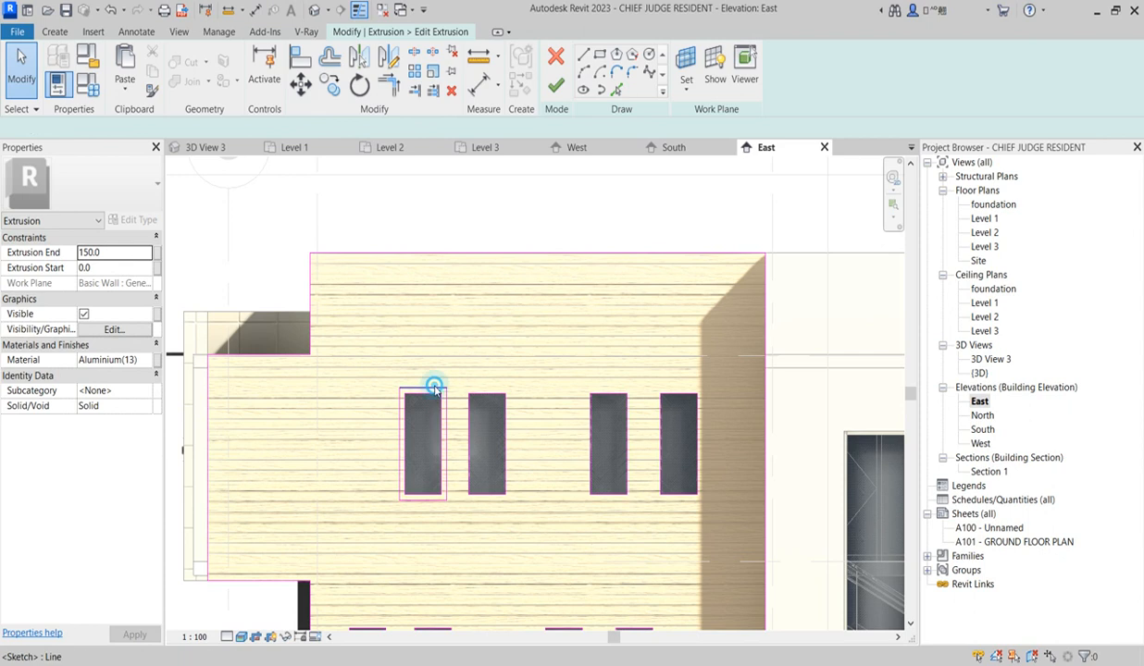
left_click(400, 428, "ctrl")
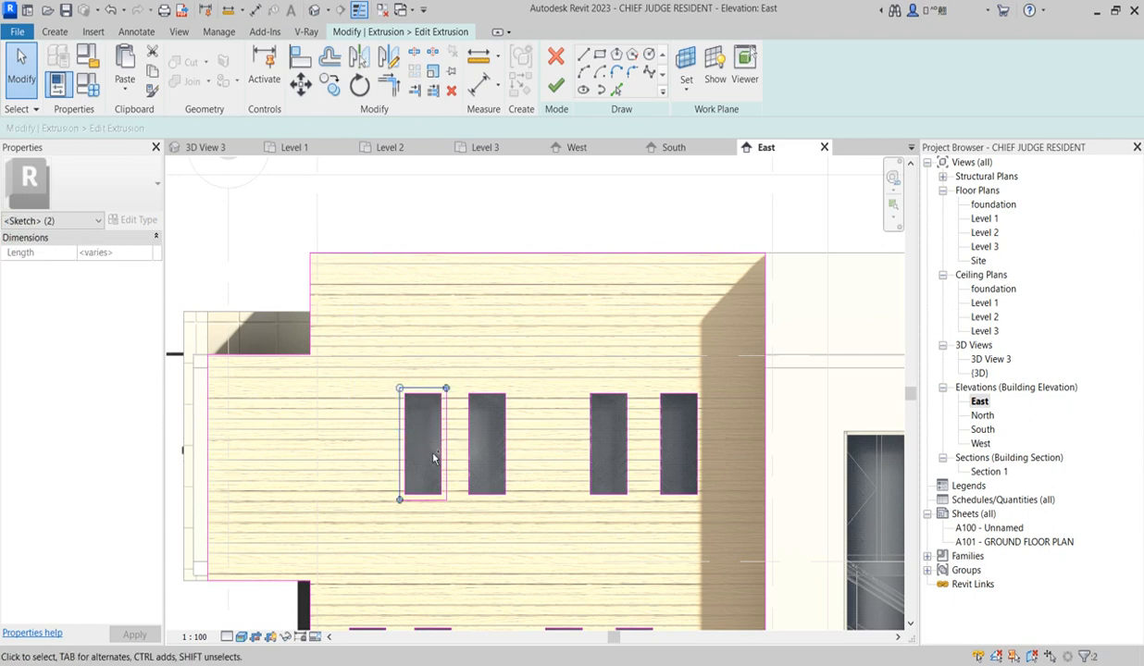
left_click(439, 503, "ctrl")
left_click(330, 85)
left_click(410, 407)
left_click(473, 405)
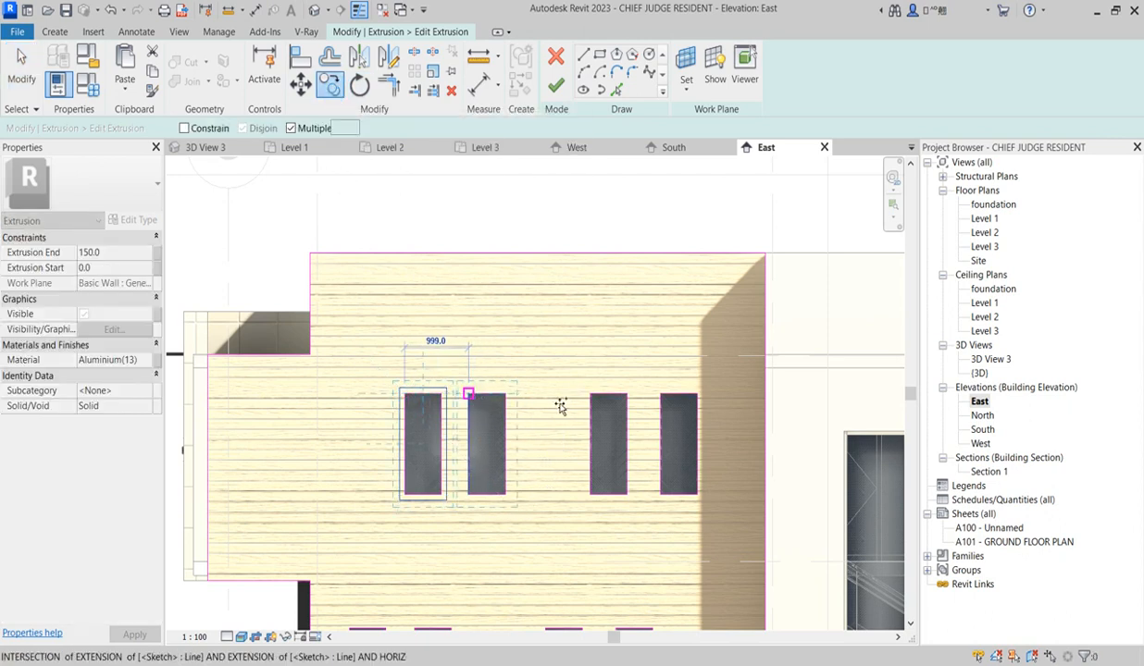
left_click(661, 395)
Step: Place further copies of the offset rectangle around the four lower windows of the larger wall section
scroll(574, 310, "down", 3)
scroll(578, 484, "up", 5)
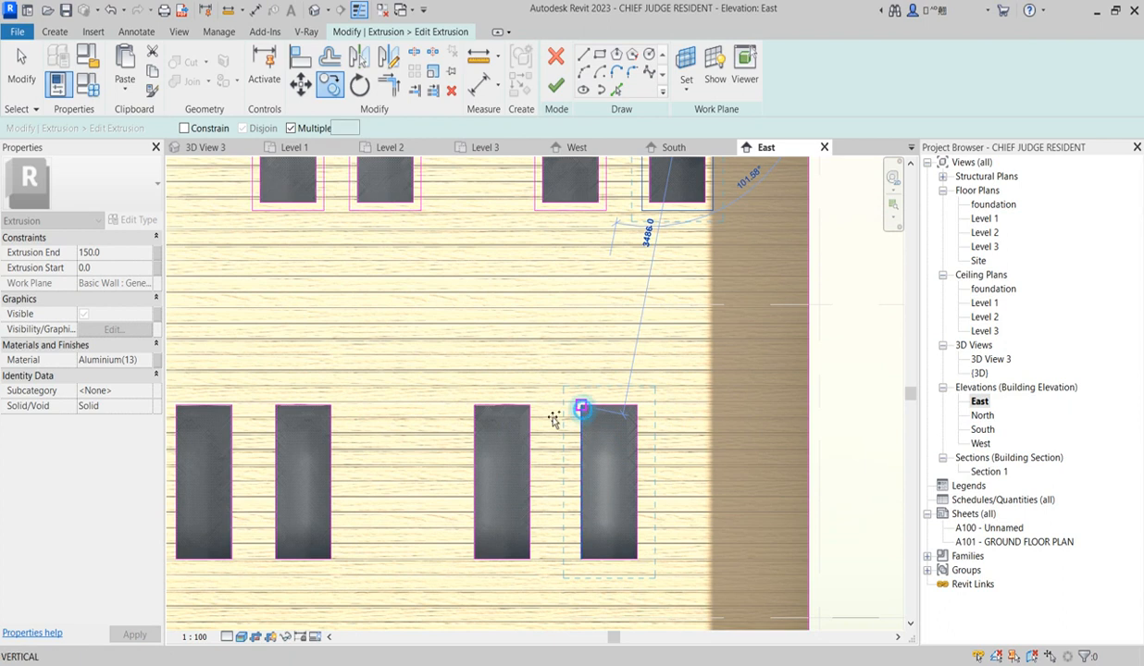
left_click(580, 410)
left_click(282, 419)
left_click(178, 405)
scroll(443, 419, "down", 4)
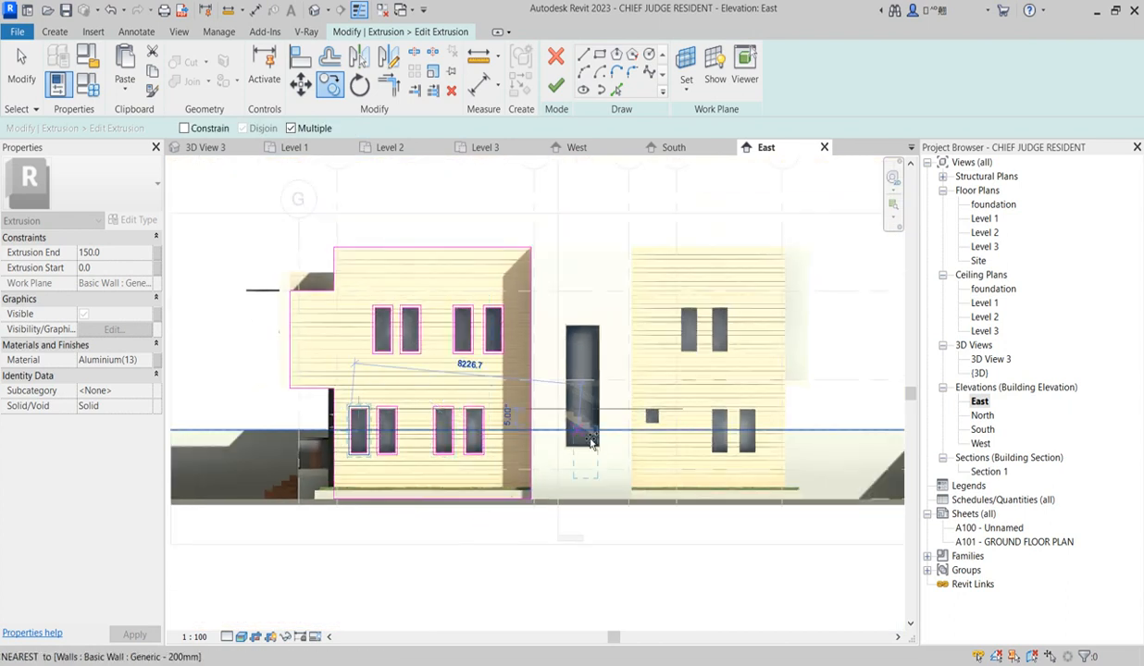
key("Escape")
Step: Delete the cladding's outer boundary lines from the sketch, keeping only the window loops, and finish the extrusion
scroll(370, 310, "up", 2)
left_click(595, 317)
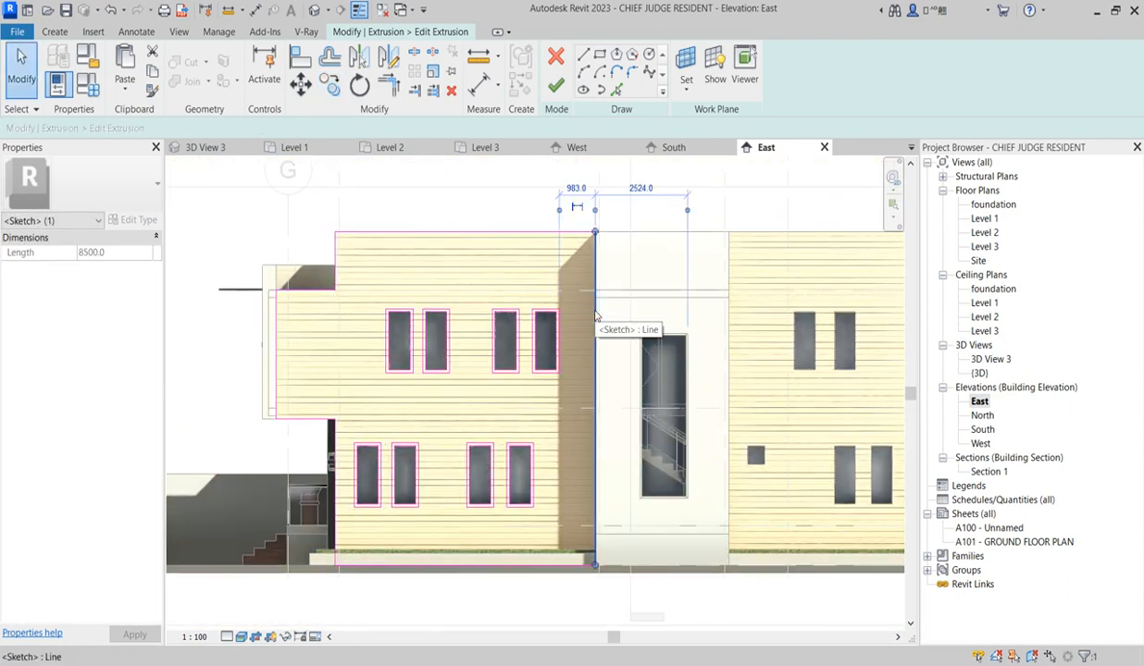
key("Escape")
mouse_move(202, 208)
left_mouse_down()
mouse_move(327, 396)
mouse_move(350, 477)
mouse_move(349, 609)
left_mouse_up()
key("d")
key("e")
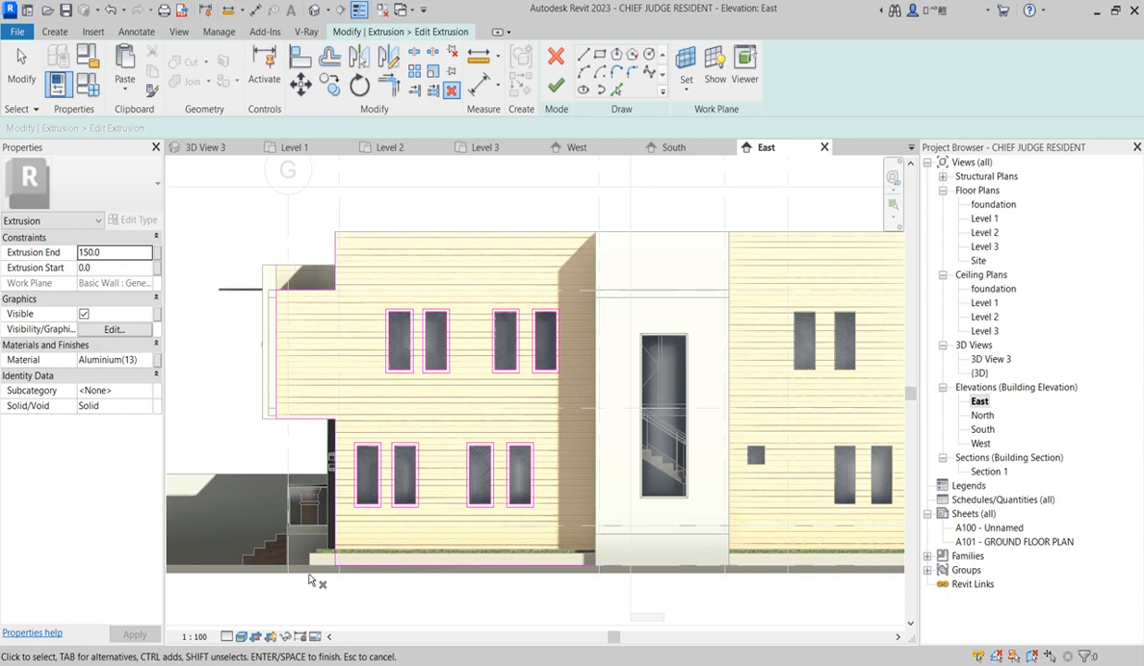
key("Escape")
mouse_move(268, 522)
left_mouse_down()
mouse_move(486, 580)
mouse_move(664, 595)
left_mouse_up()
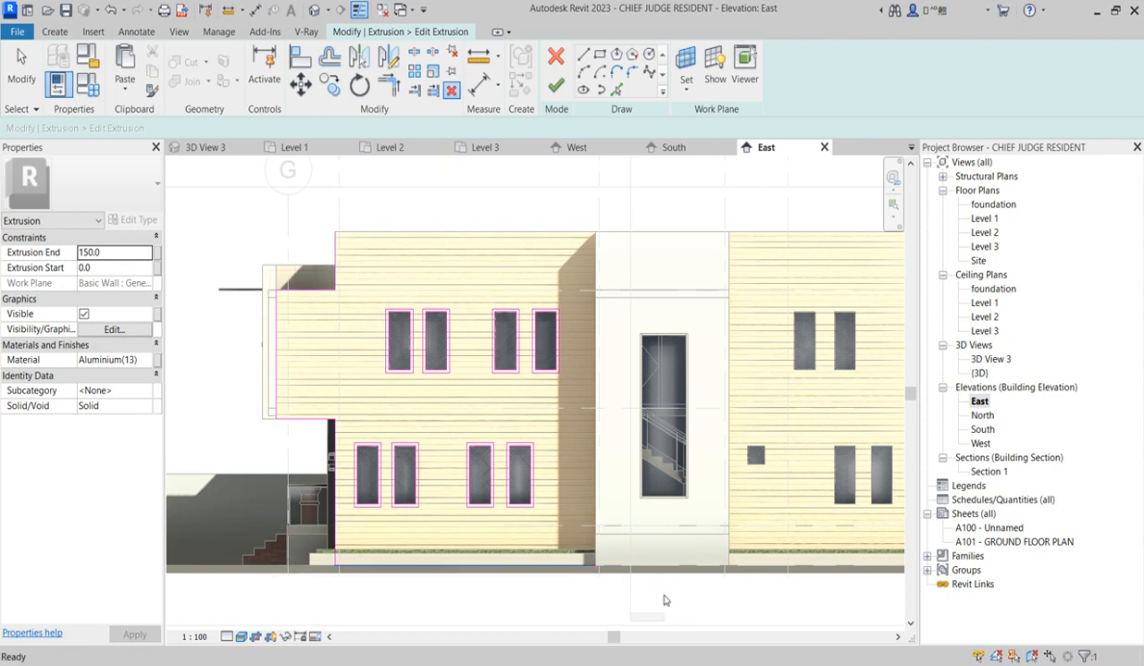
key("Escape")
left_click_drag(221, 206, 350, 493)
key("Delete")
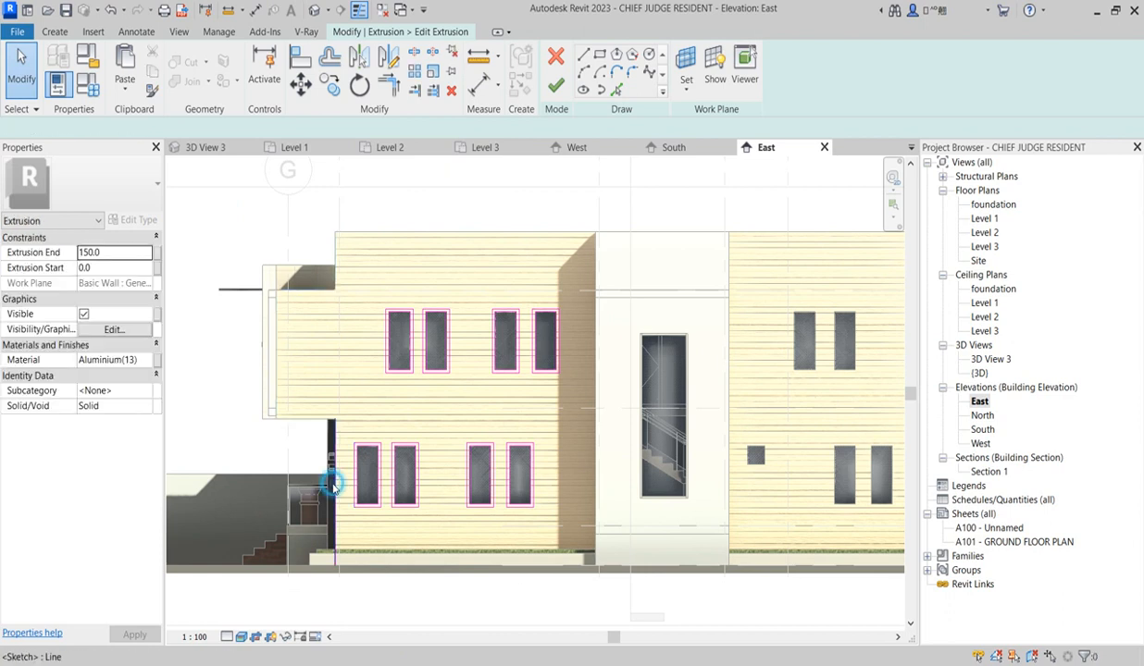
left_click(556, 85)
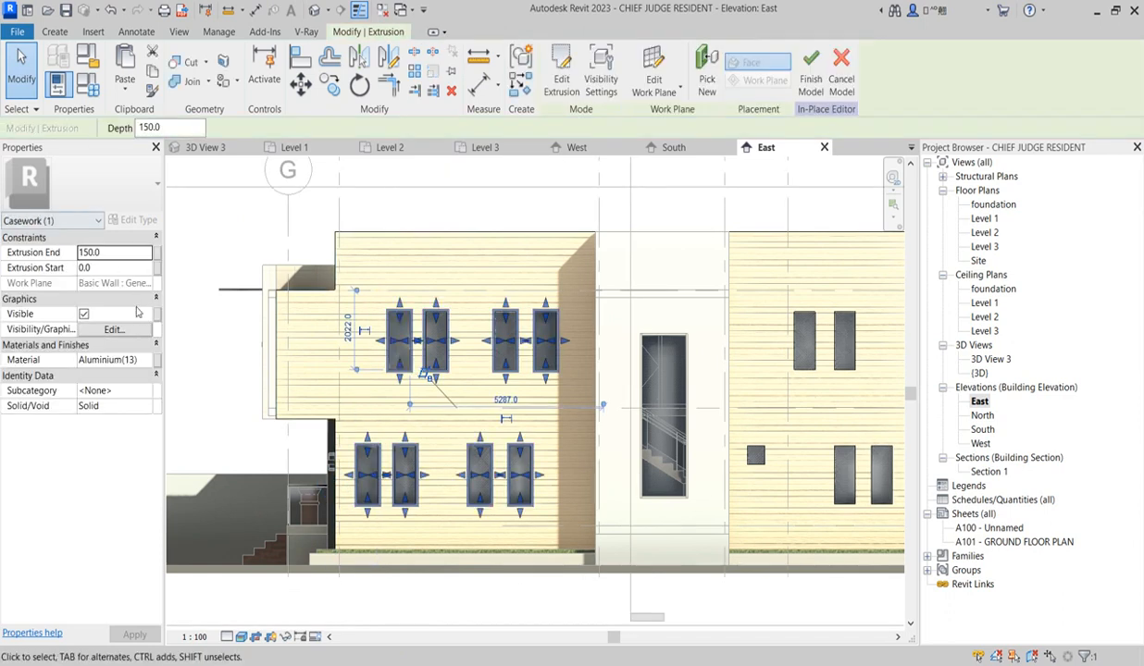
Step: Duplicate the Aluminium(13) material for the window surround extrusion
left_click(143, 363)
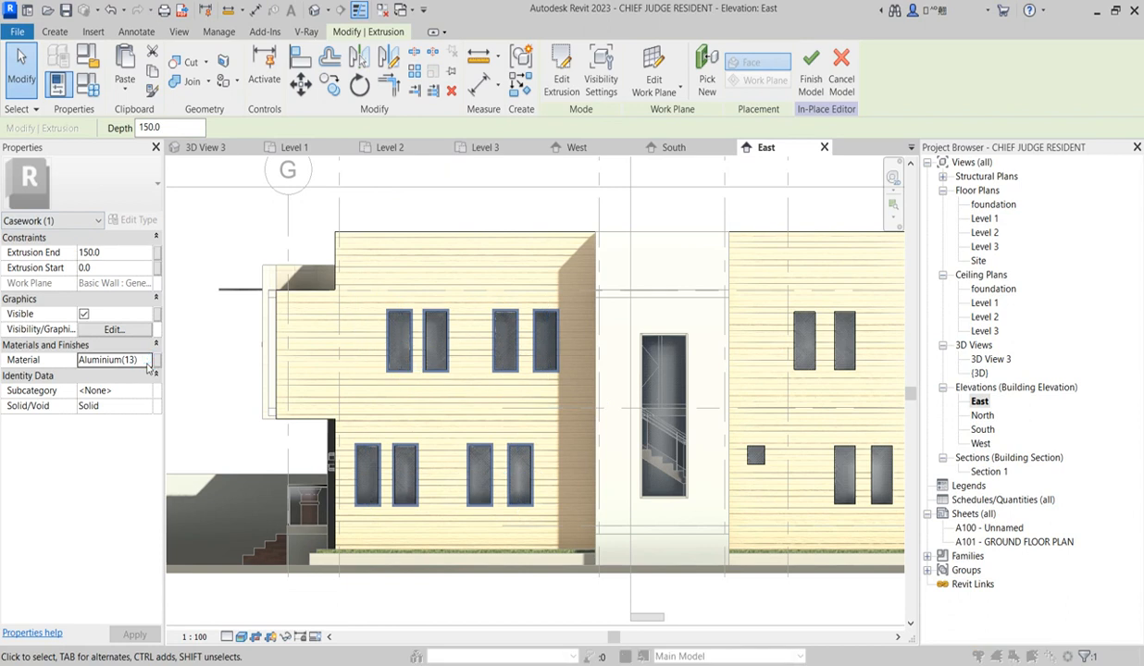
left_click(149, 364)
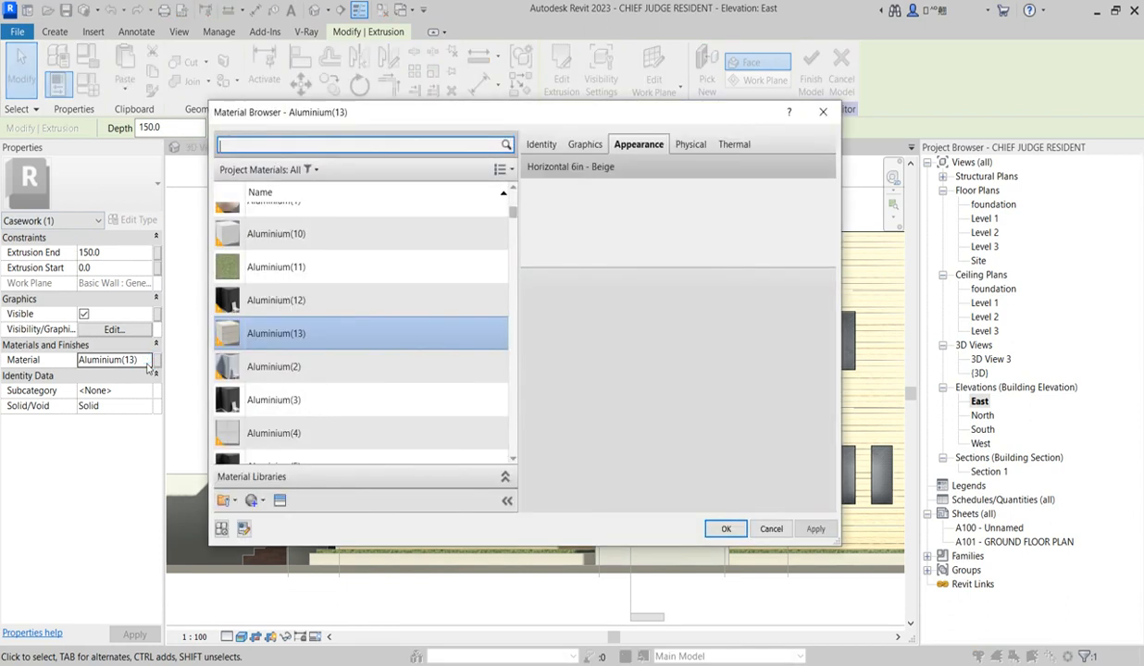
right_click(298, 335)
left_click(359, 361)
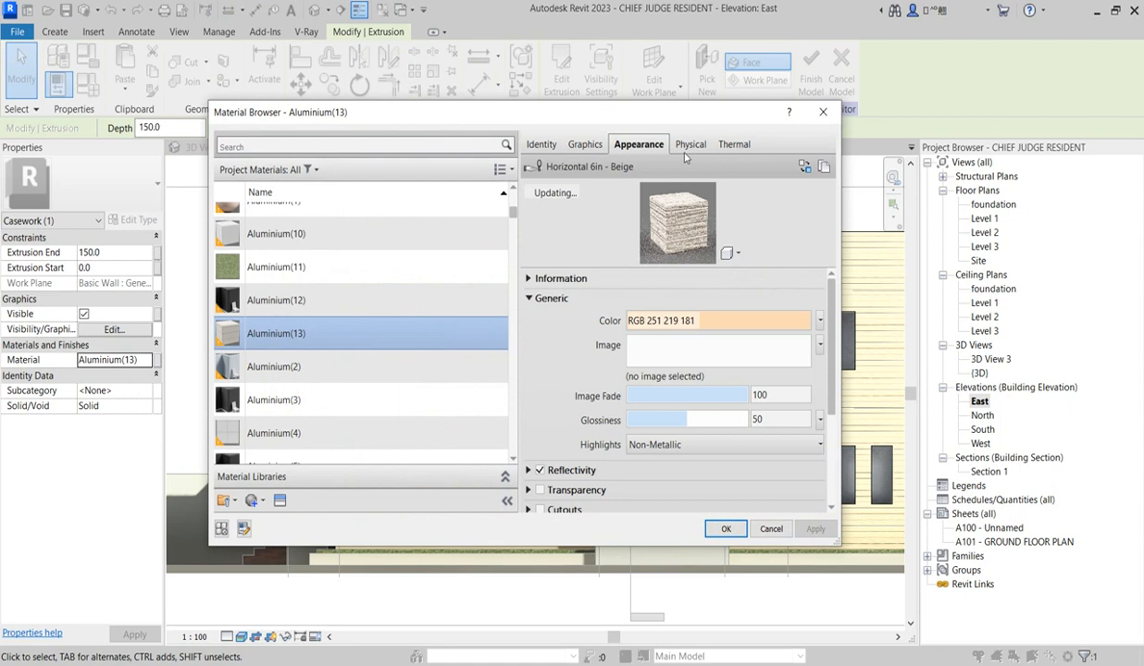
left_click(586, 144)
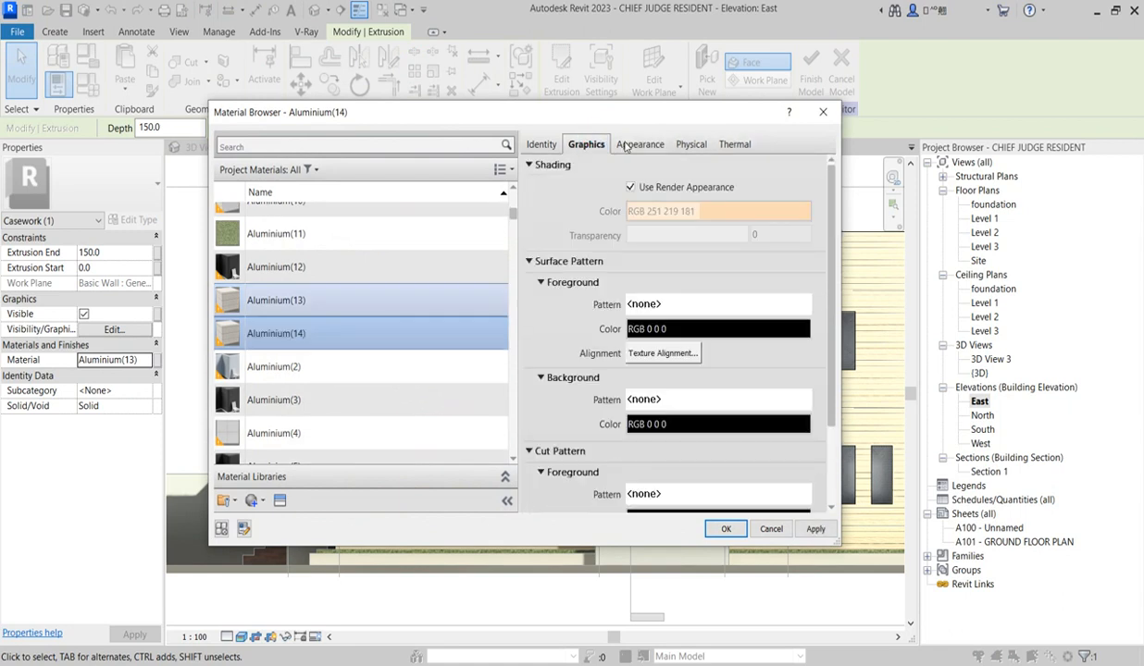
Step: Replace the duplicated material's appearance with Ice White from the Ceramic Porcelain library and apply it to the window surrounds
left_click(639, 145)
left_click(805, 161)
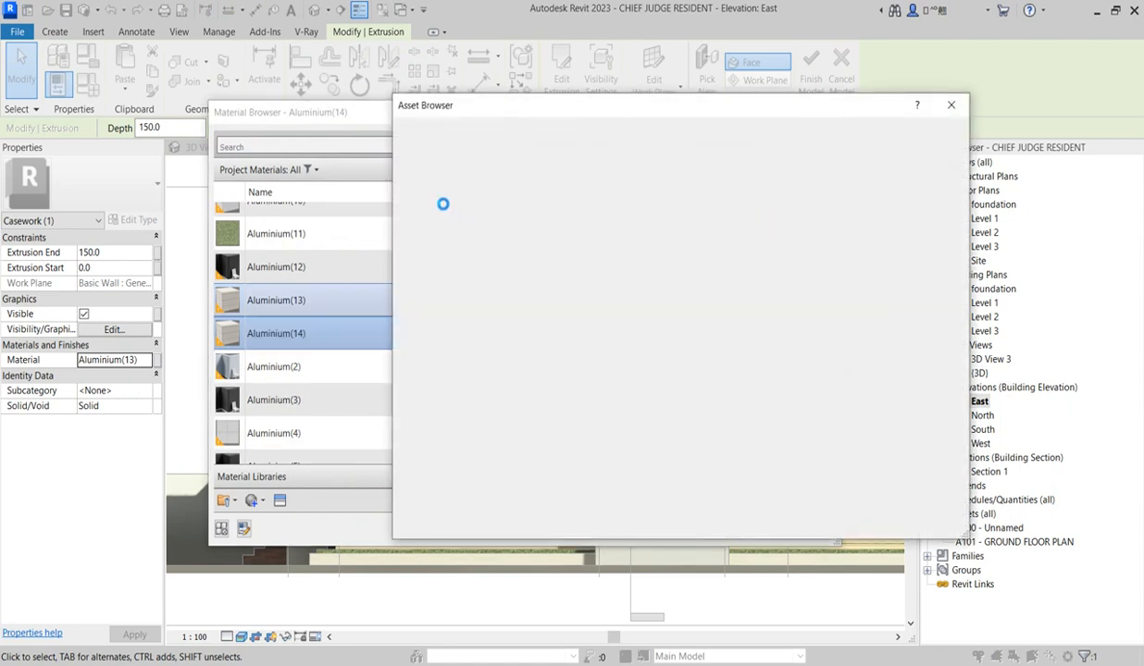
left_click(399, 218)
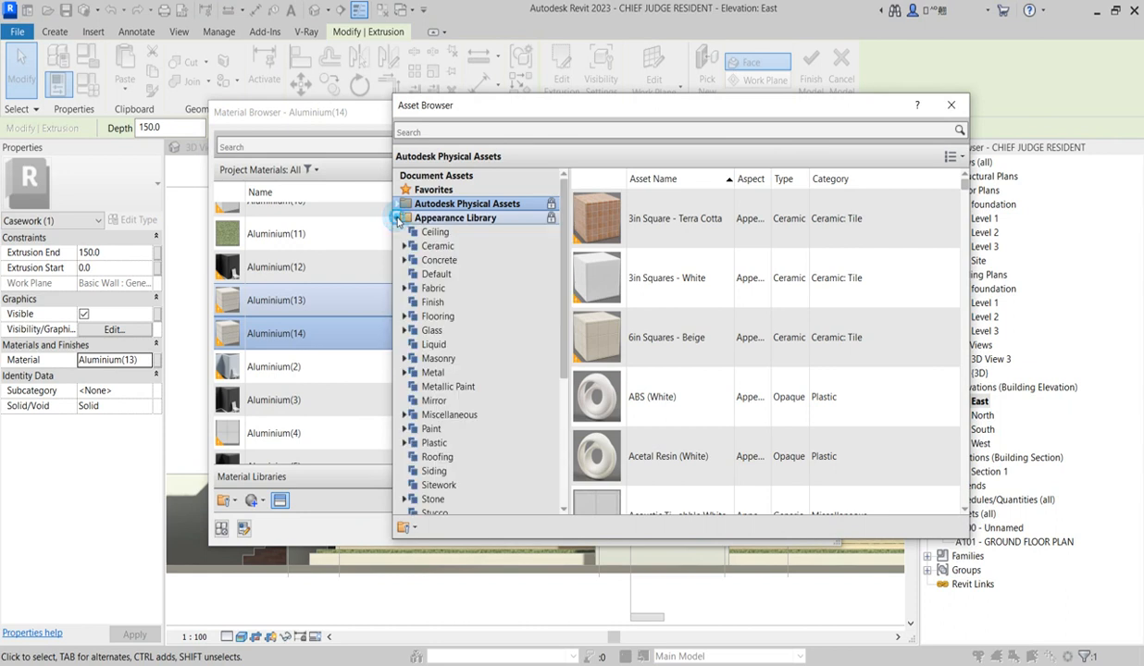
left_click(438, 247)
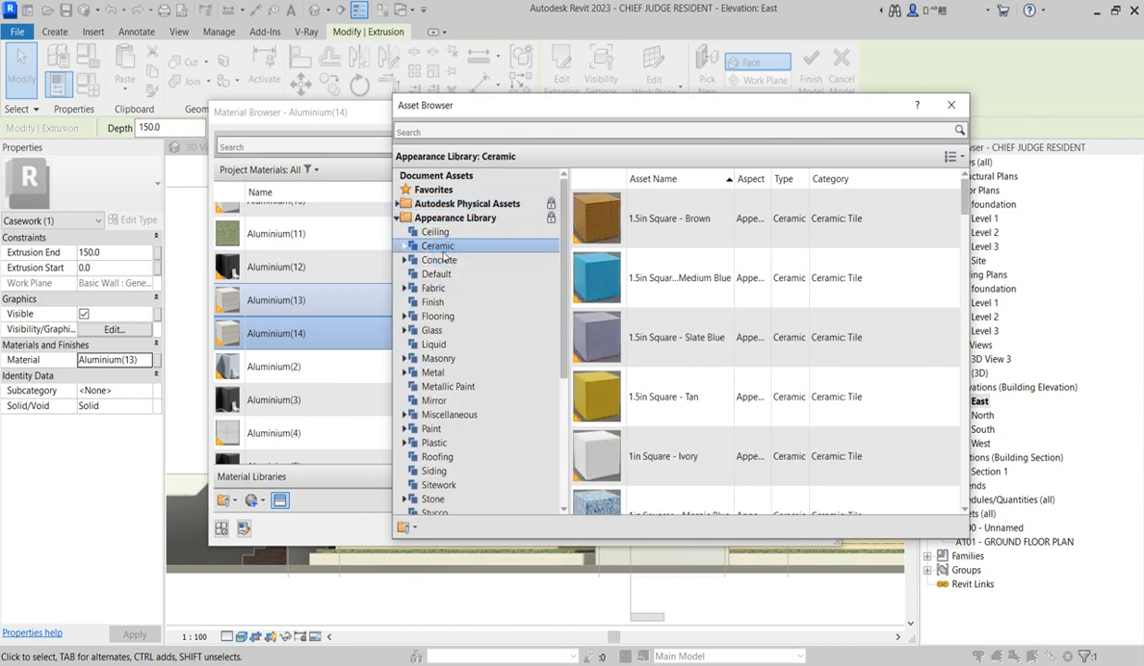
left_click(406, 246)
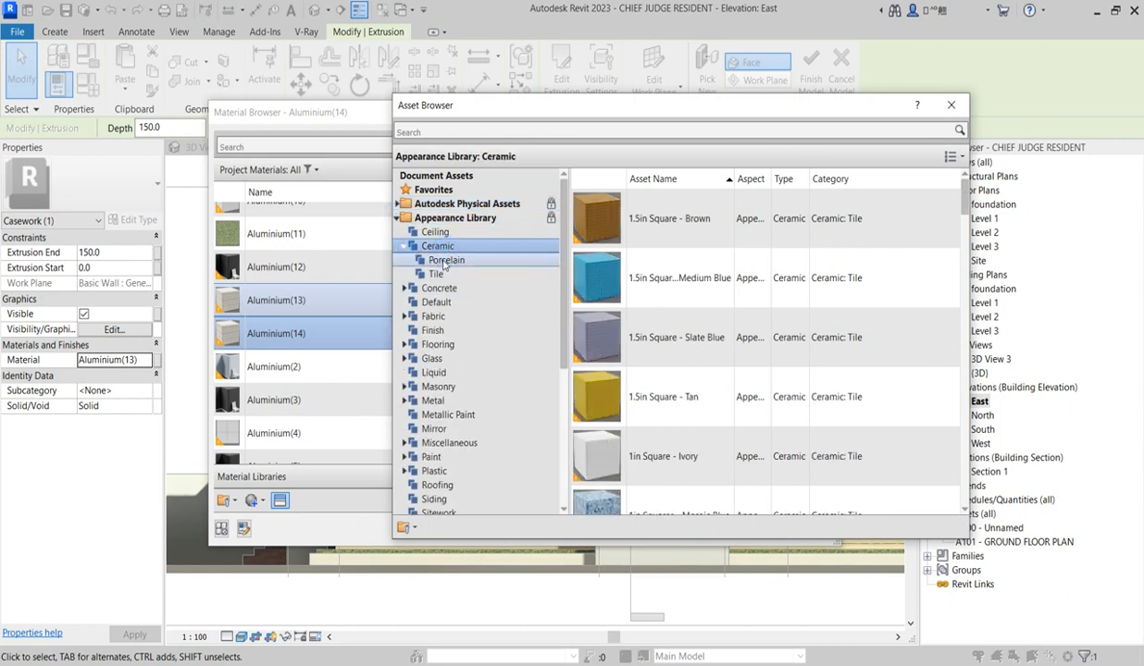
left_click(446, 262)
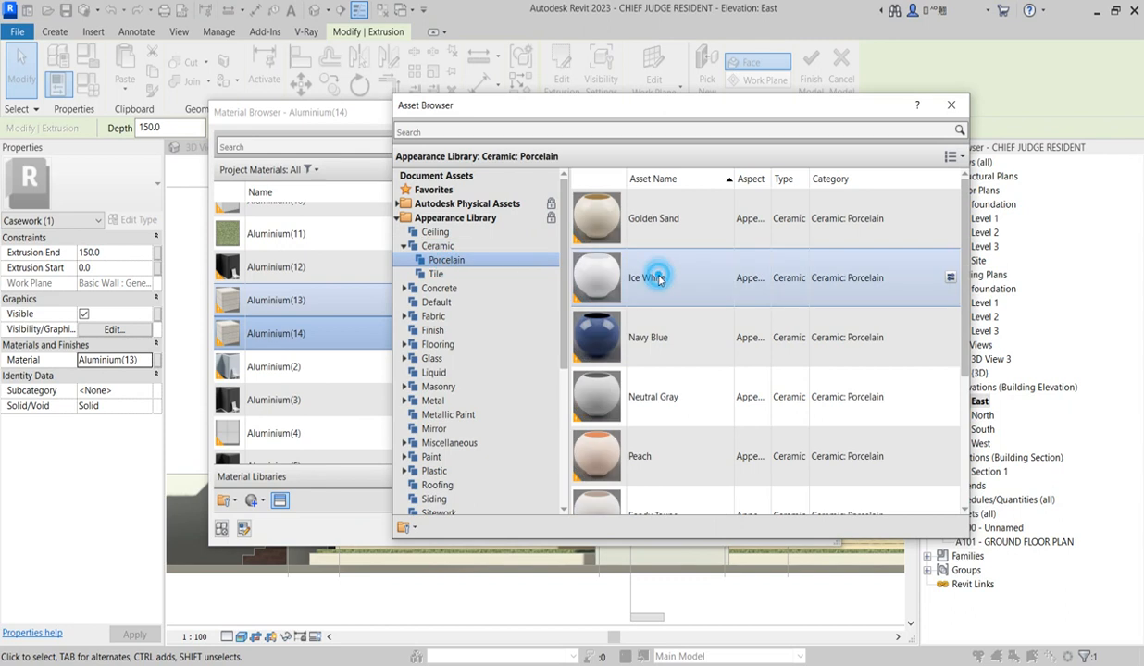
left_click(951, 113)
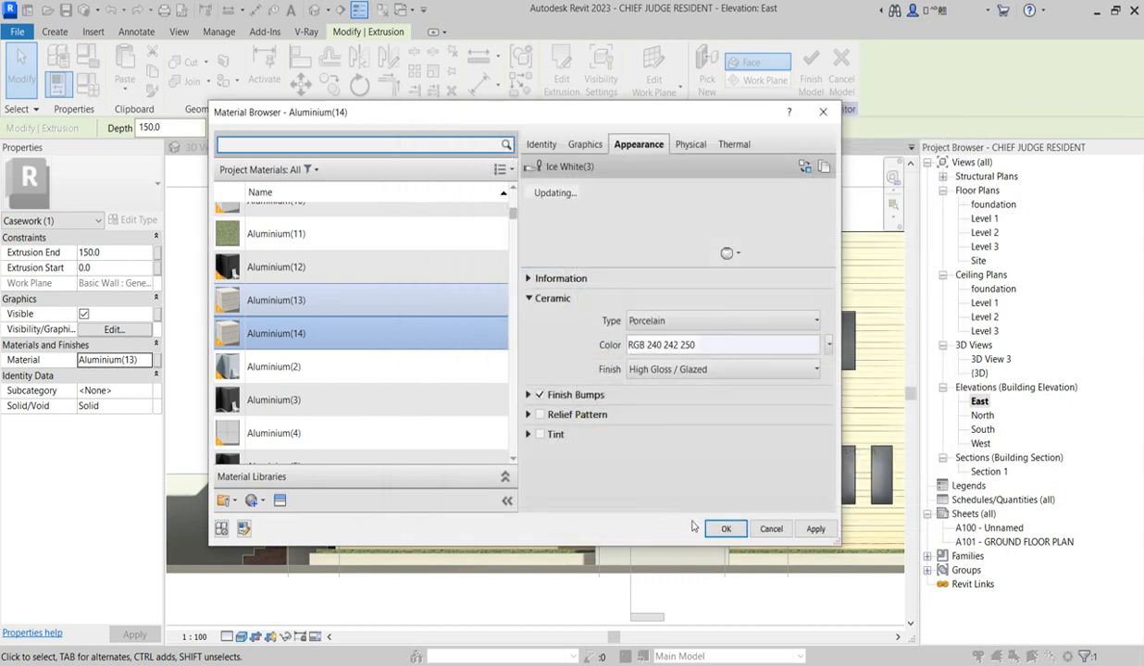
left_click(723, 458)
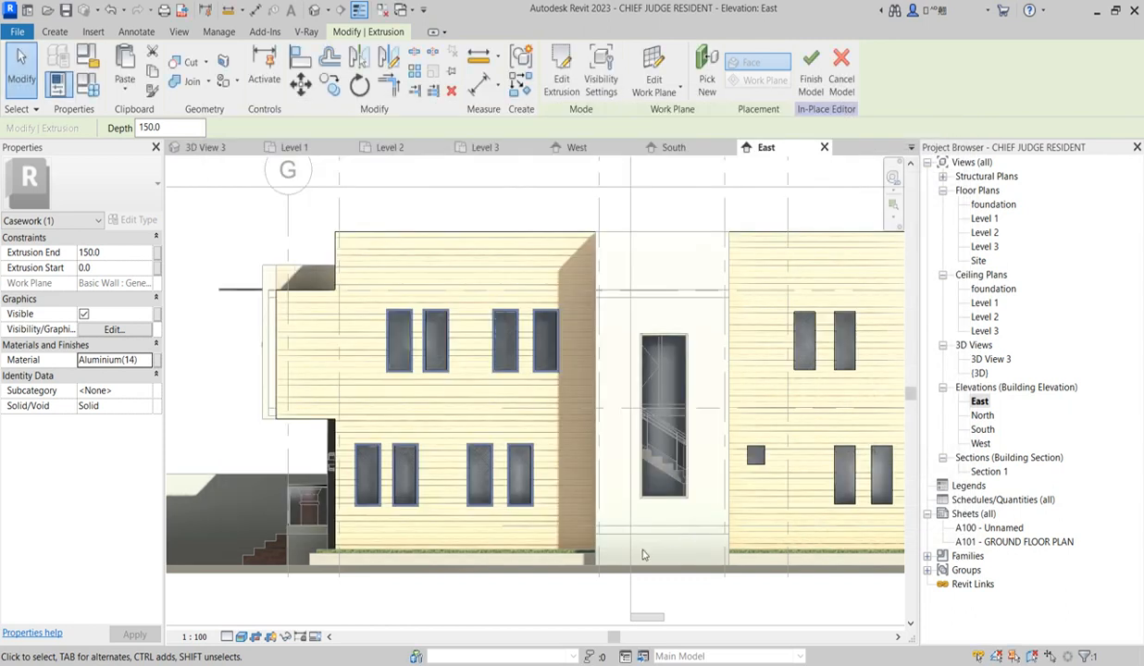
left_click(594, 607)
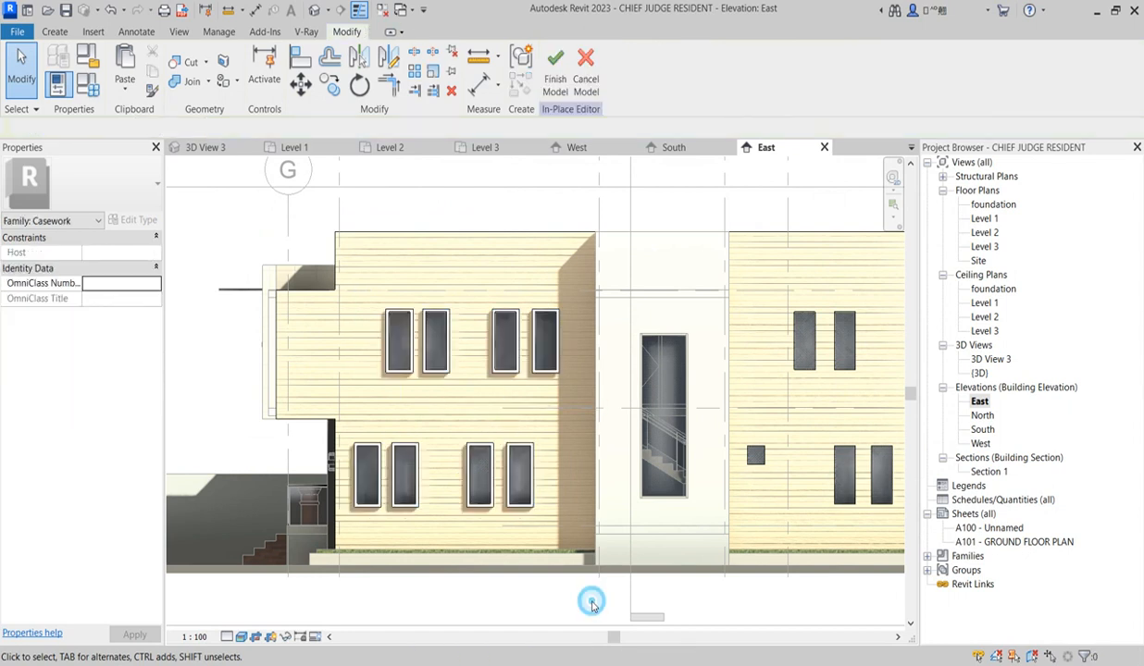
Step: Open the {3D} view and inspect the window surrounds on the clad wall
double_click(980, 373)
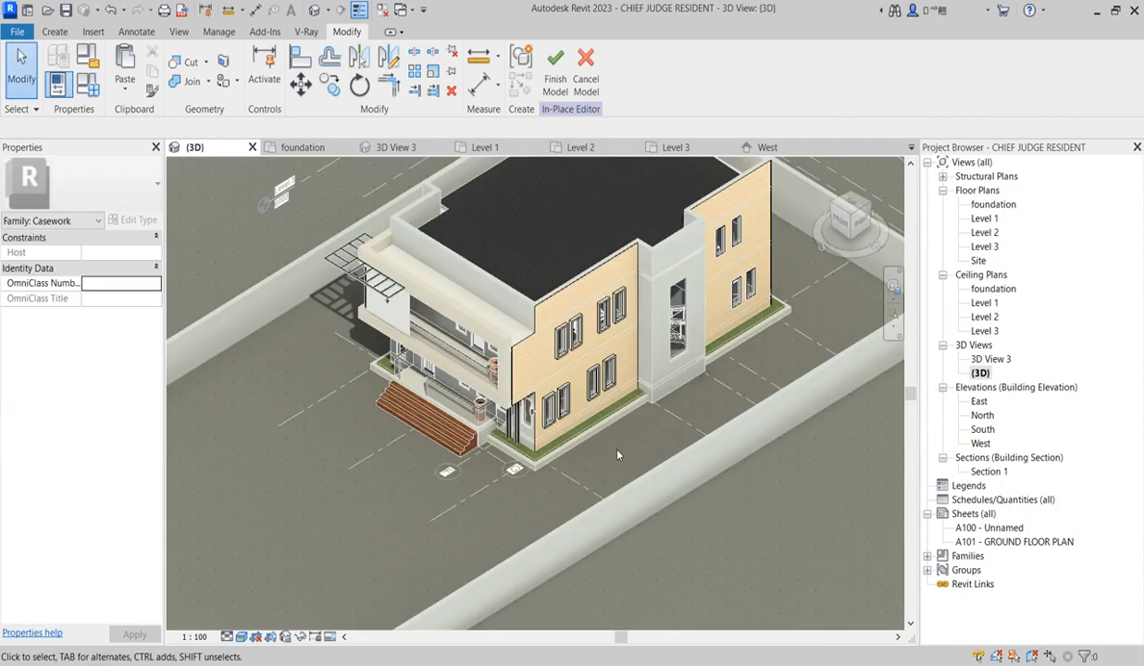
scroll(611, 348, "up", 5)
scroll(611, 348, "down", 6)
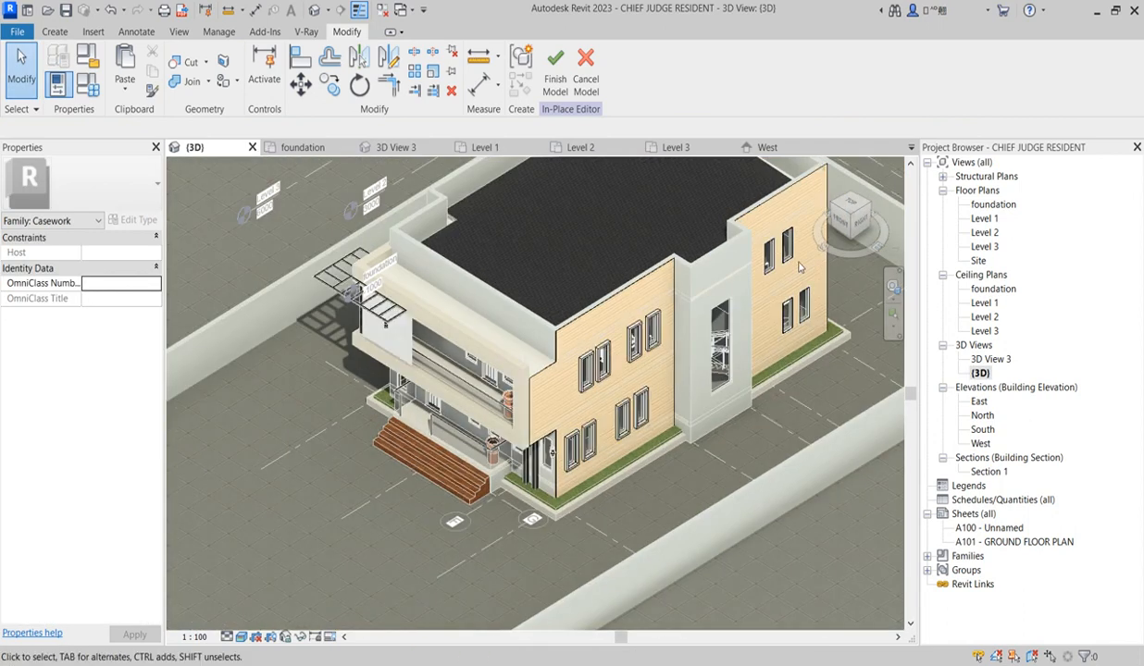
Step: In the East elevation, mirror a copy of the window surrounds about a vertical axis through the midpoint of the stair wall's top edge
left_click(633, 329)
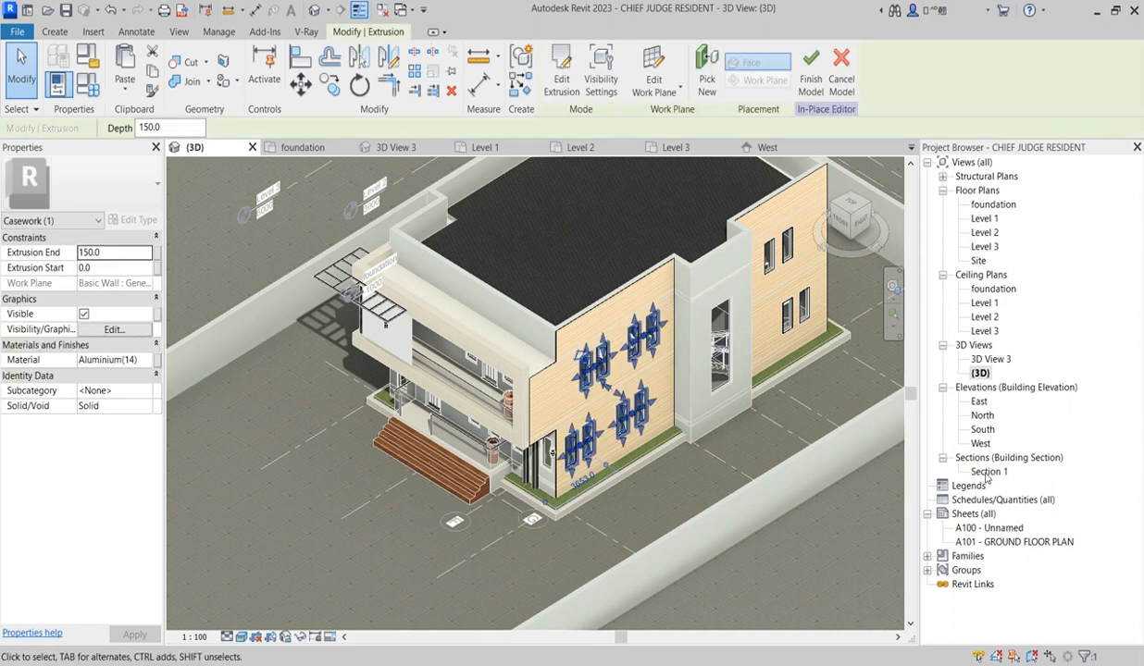
double_click(978, 401)
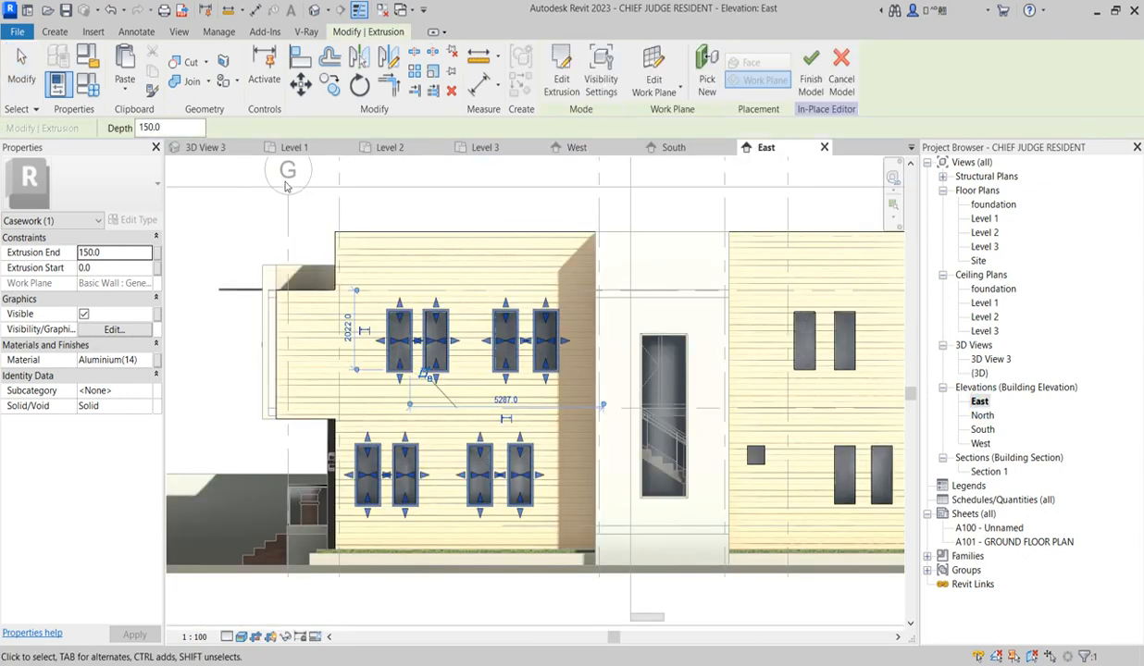
left_click(388, 57)
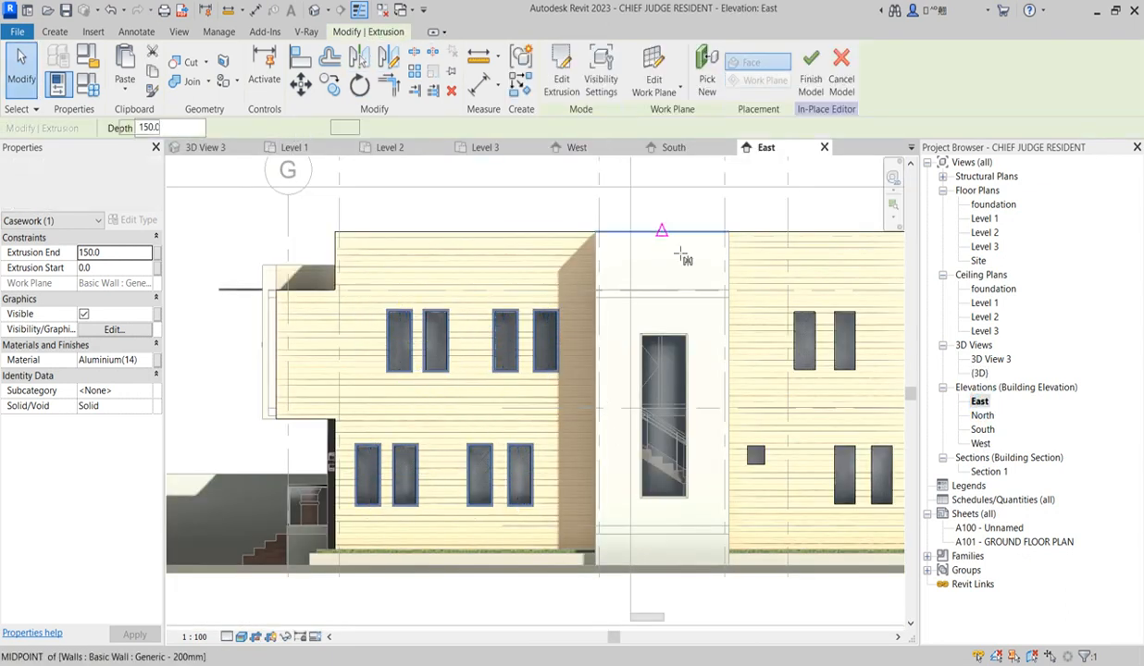
left_click(663, 231)
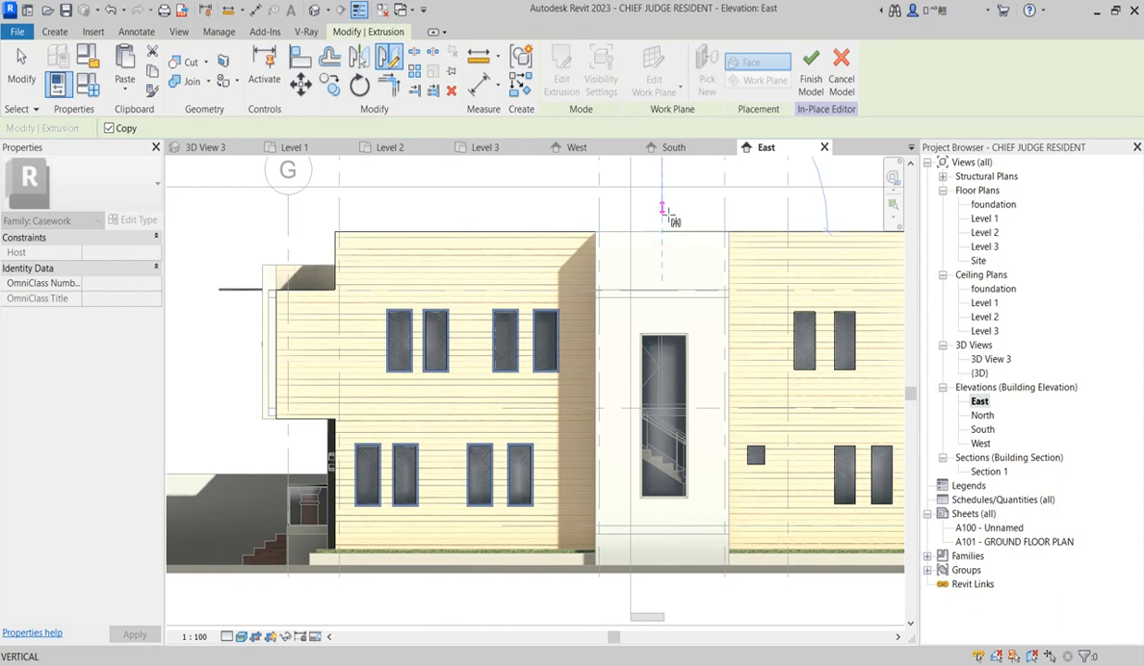
left_click(662, 206)
scroll(479, 307, "down", 2)
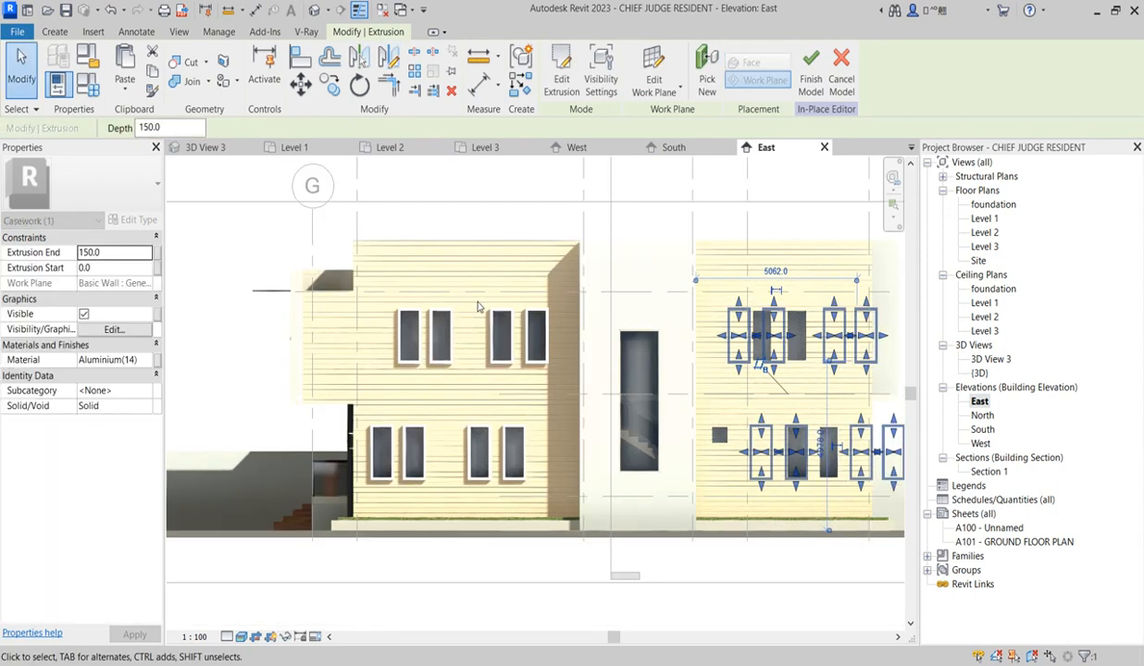
scroll(666, 352, "up", 2)
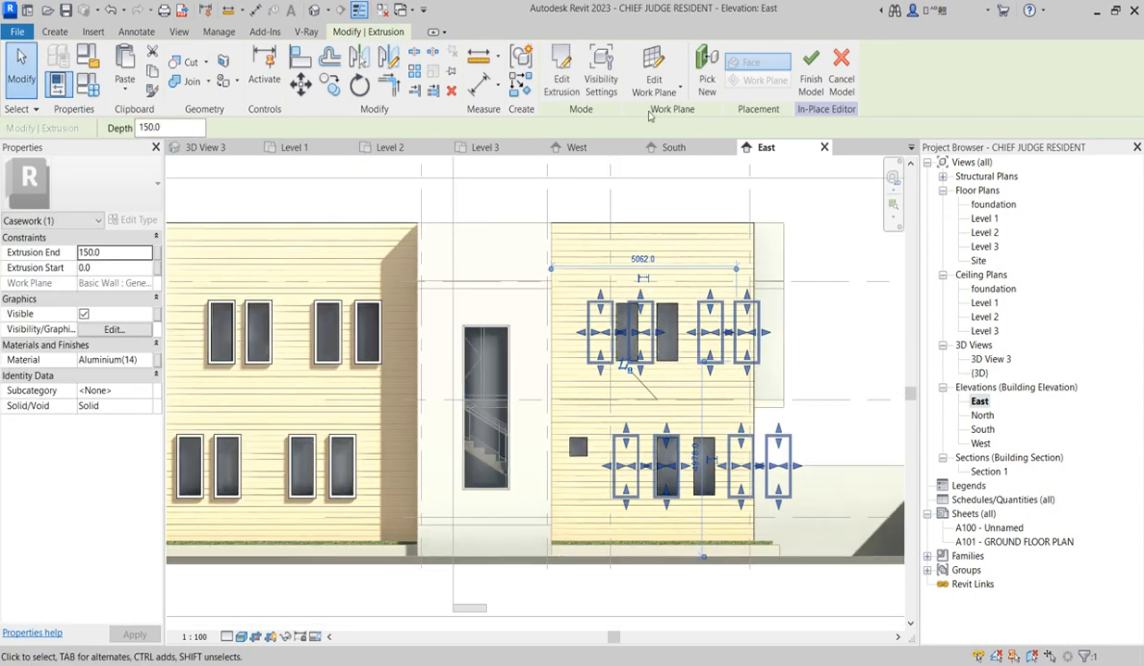
Step: Edit the mirrored extrusion's sketch and delete every surround loop except the upper one nearest the stair window
left_click(561, 74)
scroll(668, 371, "up", 2)
scroll(566, 211, "down", 3)
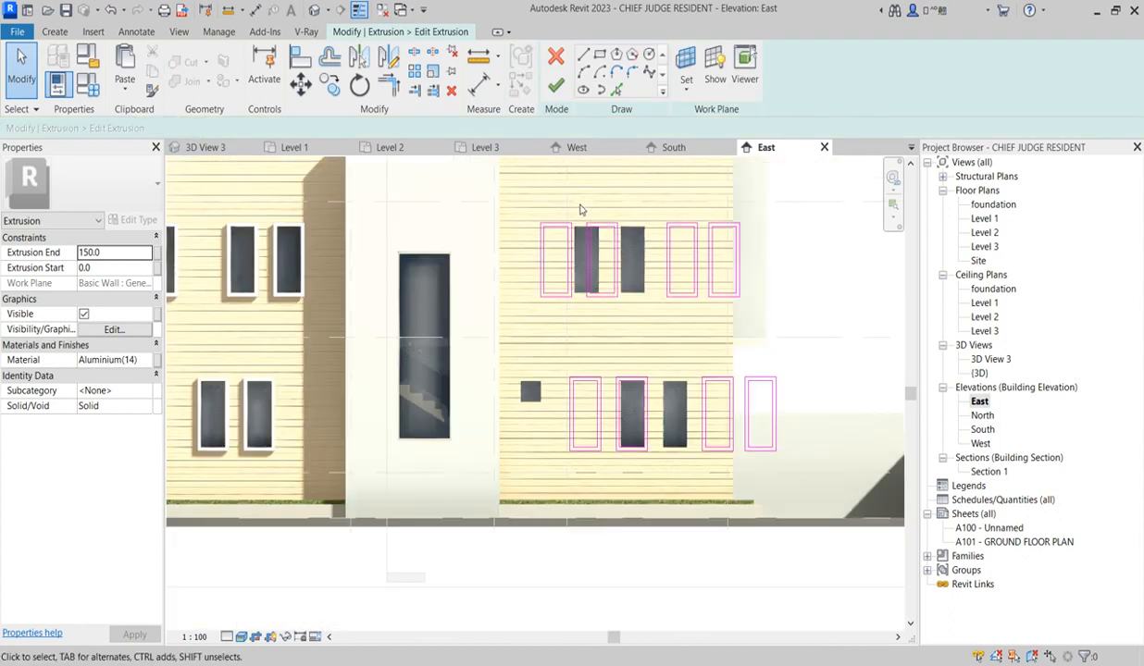
mouse_move(580, 206)
left_mouse_down()
mouse_move(673, 316)
mouse_move(763, 344)
left_mouse_up()
key("Delete")
left_click_drag(558, 344, 850, 490)
key("Delete")
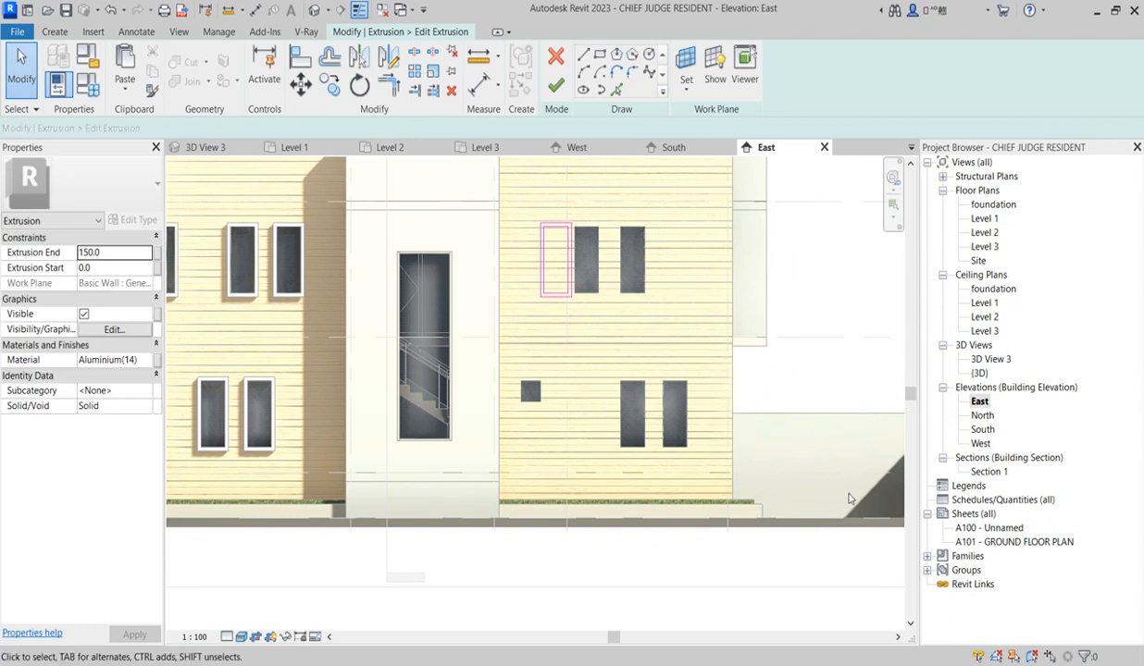
Step: Move the remaining surround loop onto the adjacent upper window of the smaller wall section, aligning their upper corners
left_click_drag(520, 193, 588, 323)
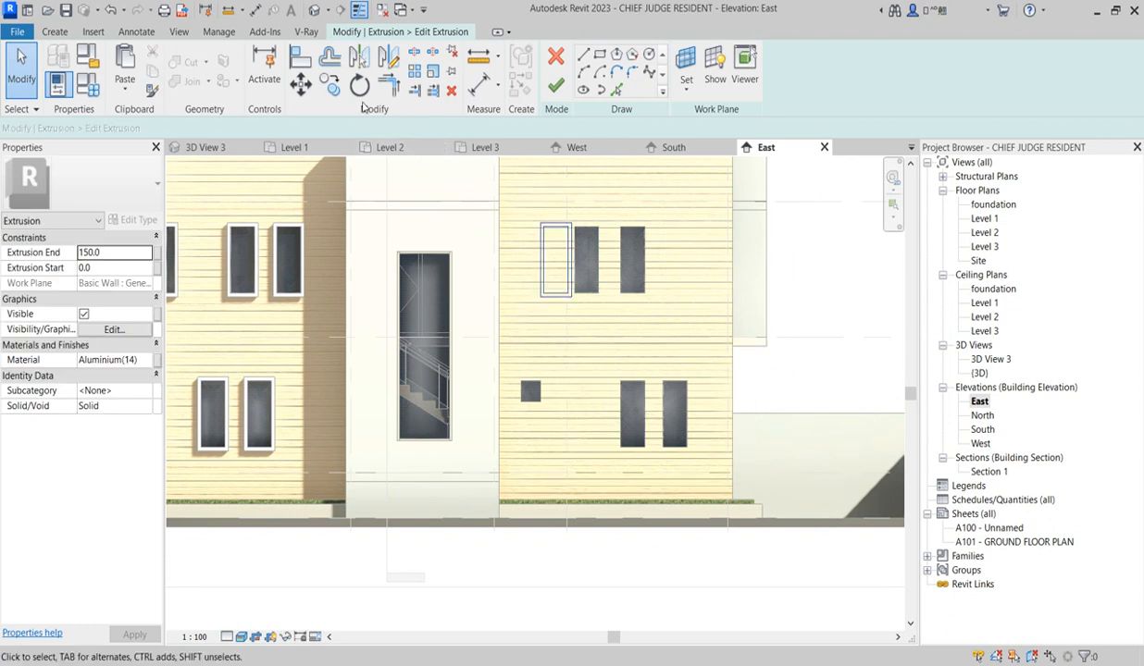
key("m")
key("v")
scroll(582, 237, "up", 2)
scroll(581, 237, "up", 2)
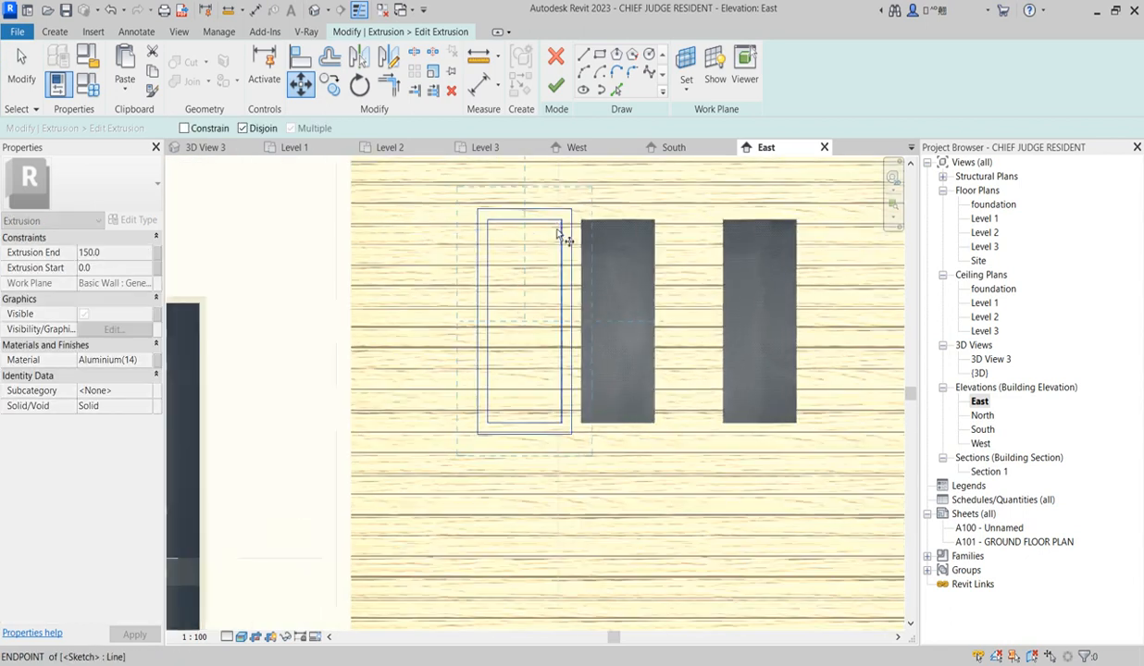
left_click(561, 221)
left_click(654, 220)
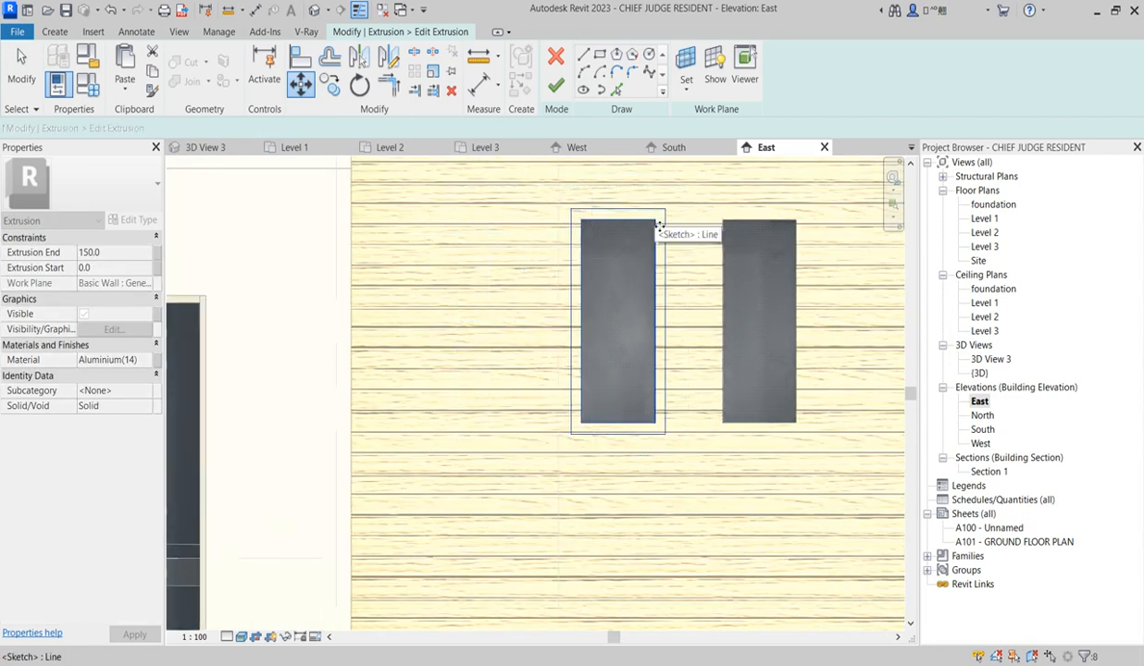
Step: Copy the surround loop onto the adjacent upper window, both tall lower windows and the small square window, aligning upper corners
left_click(330, 85)
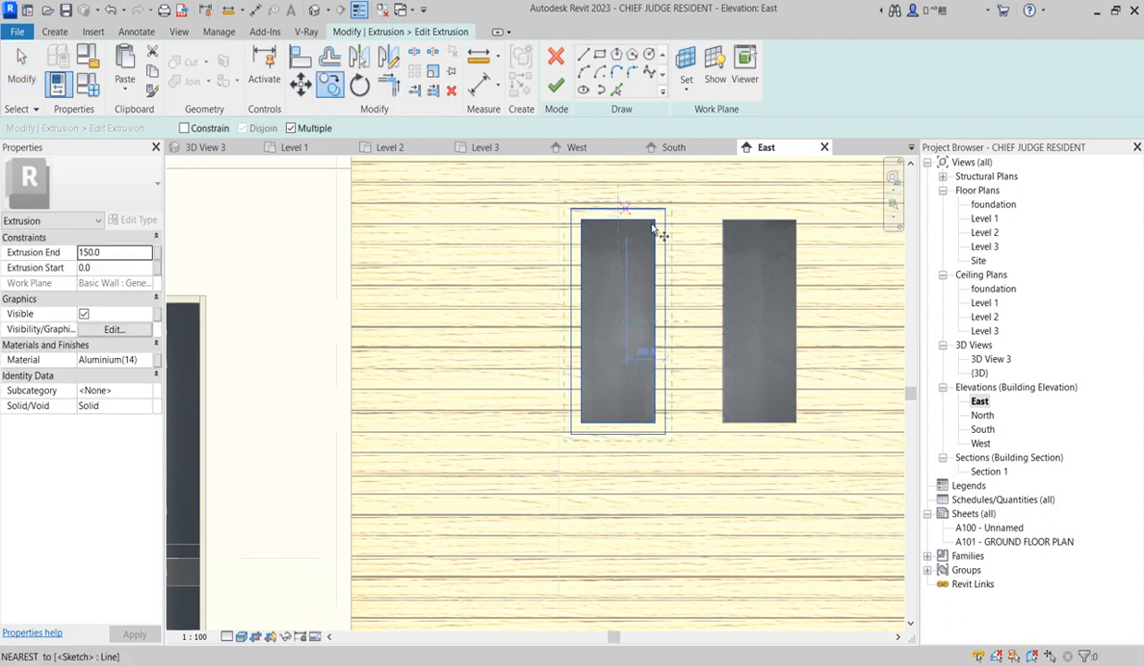
left_click(655, 221)
left_click(801, 232)
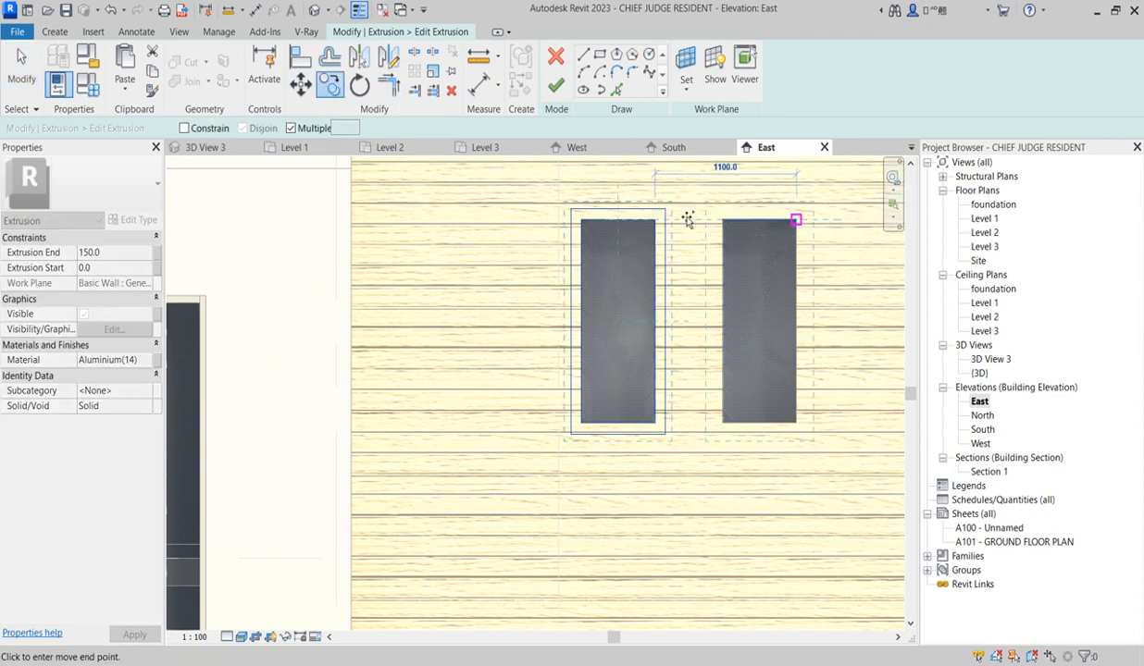
scroll(746, 314, "down", 3)
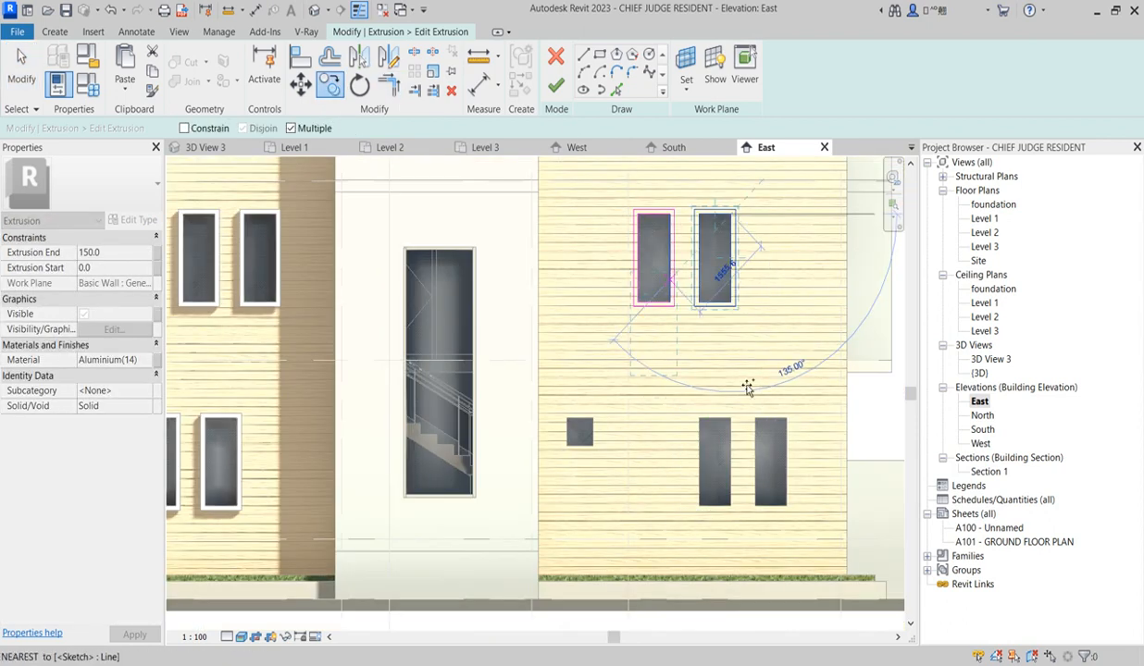
scroll(805, 431, "up", 2)
left_click(804, 432)
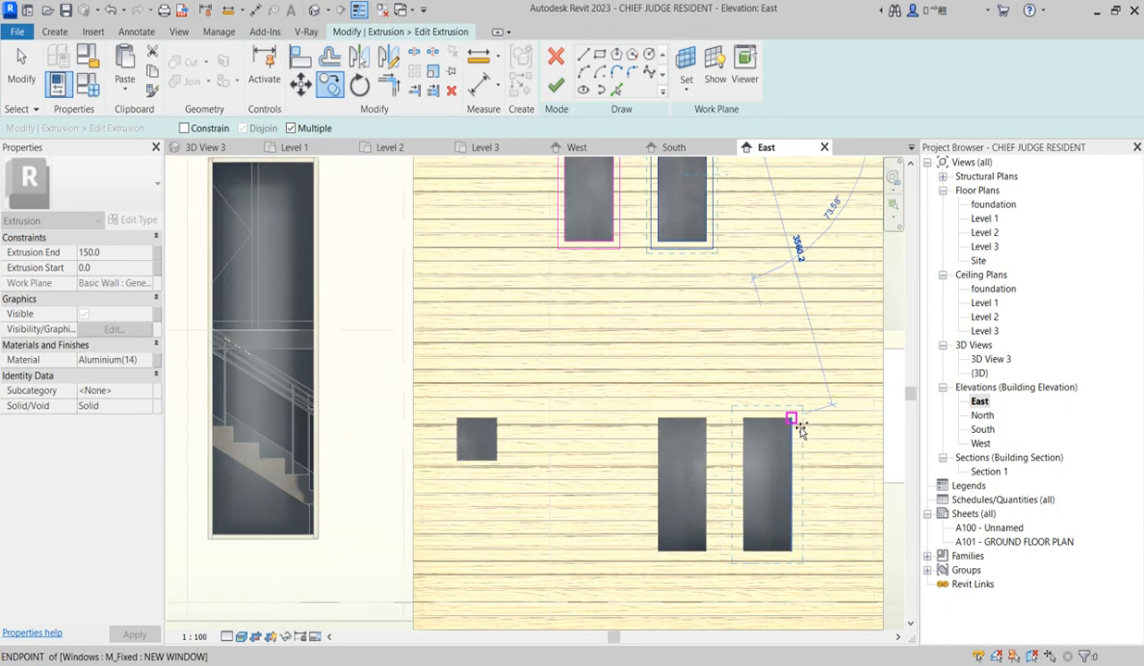
left_click(708, 427)
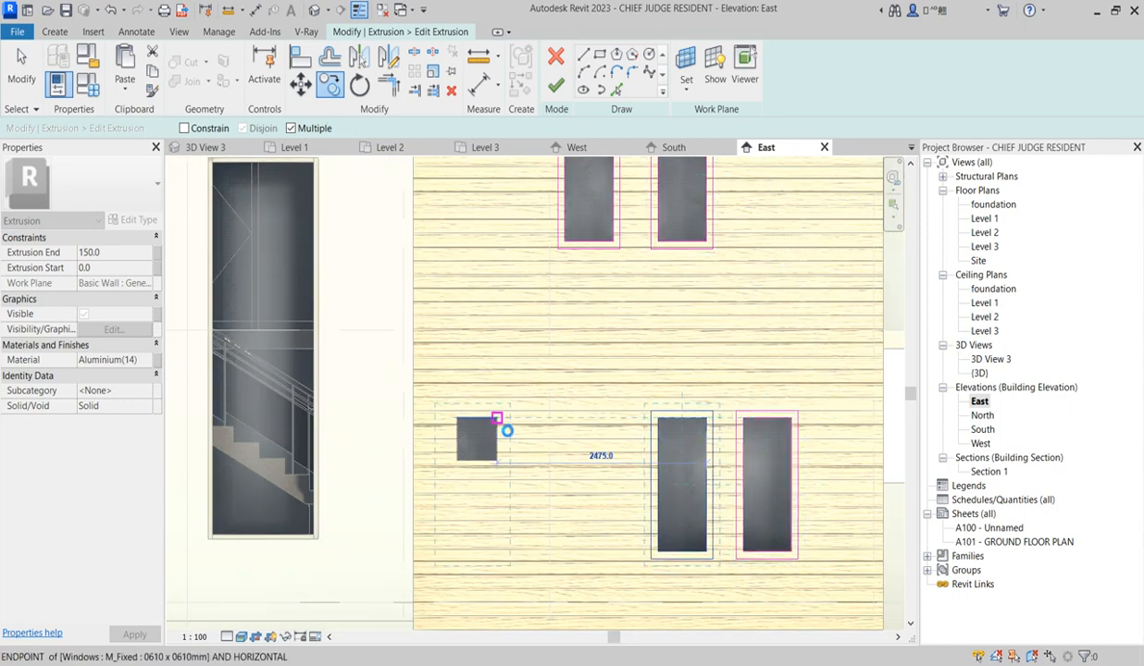
left_click(498, 419)
key("Escape")
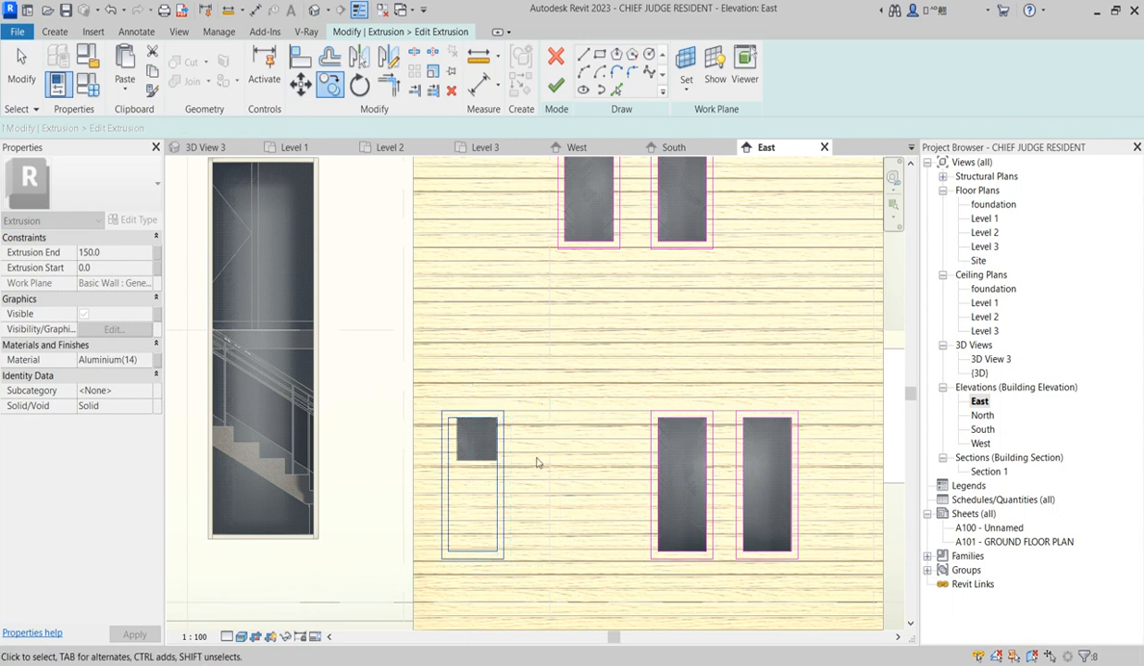
Step: Move the two left edges of the small window's surround loop so the inner edge meets the window's left side
scroll(496, 502, "up", 2)
left_click(430, 394)
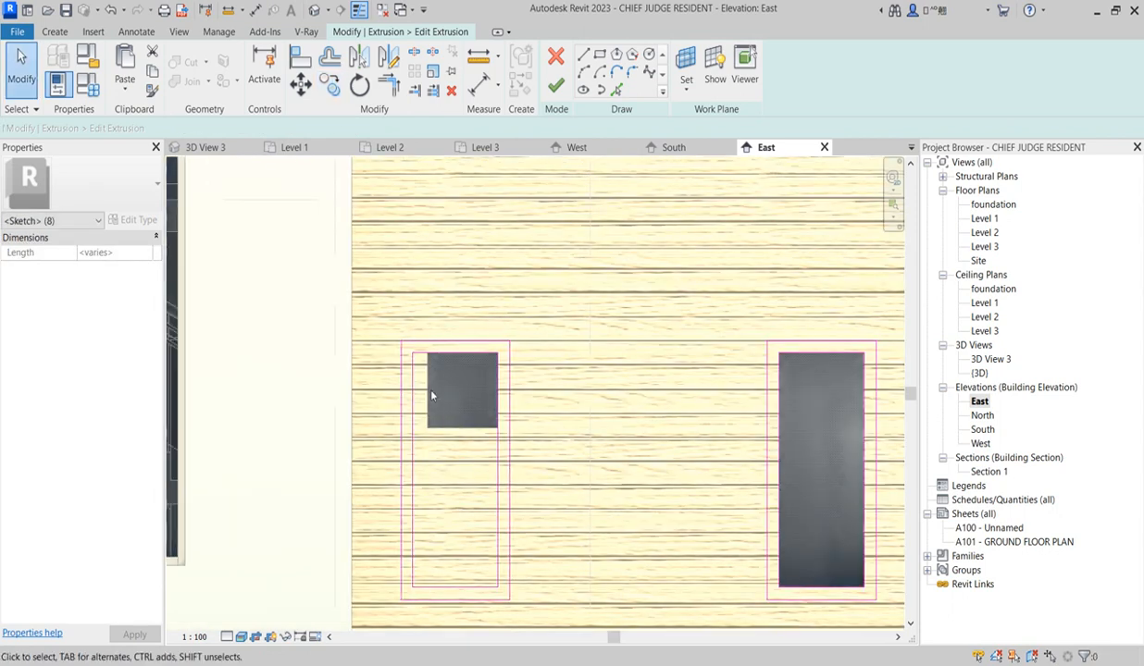
scroll(419, 413, "down", 2)
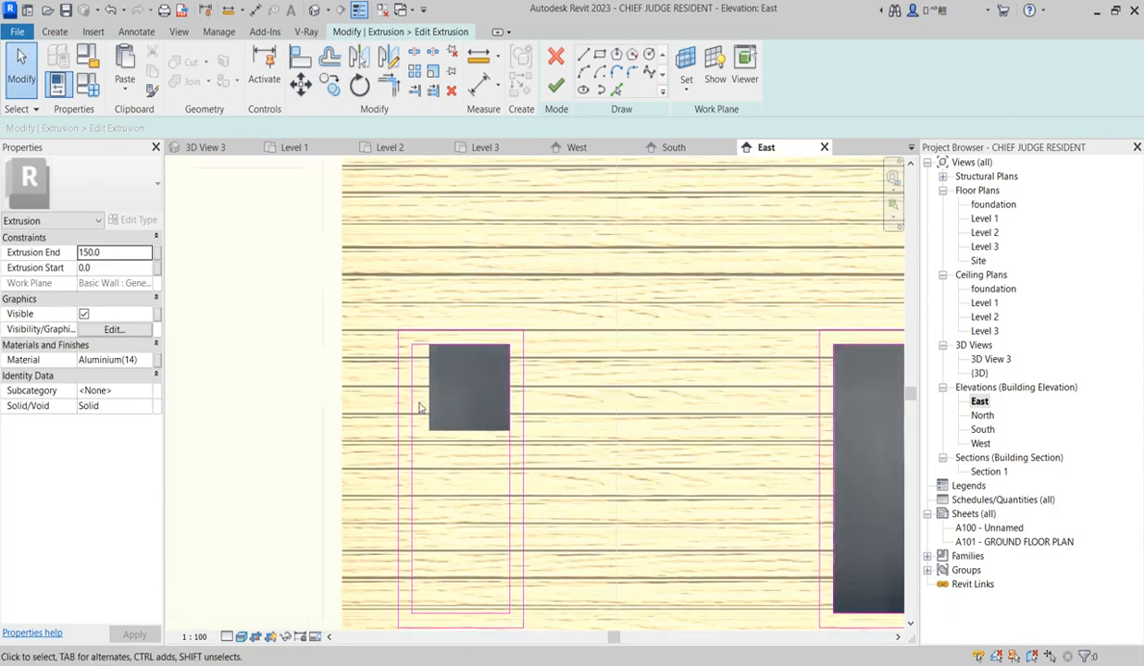
scroll(374, 312, "down", 1)
left_click_drag(375, 312, 435, 541)
left_click(302, 84)
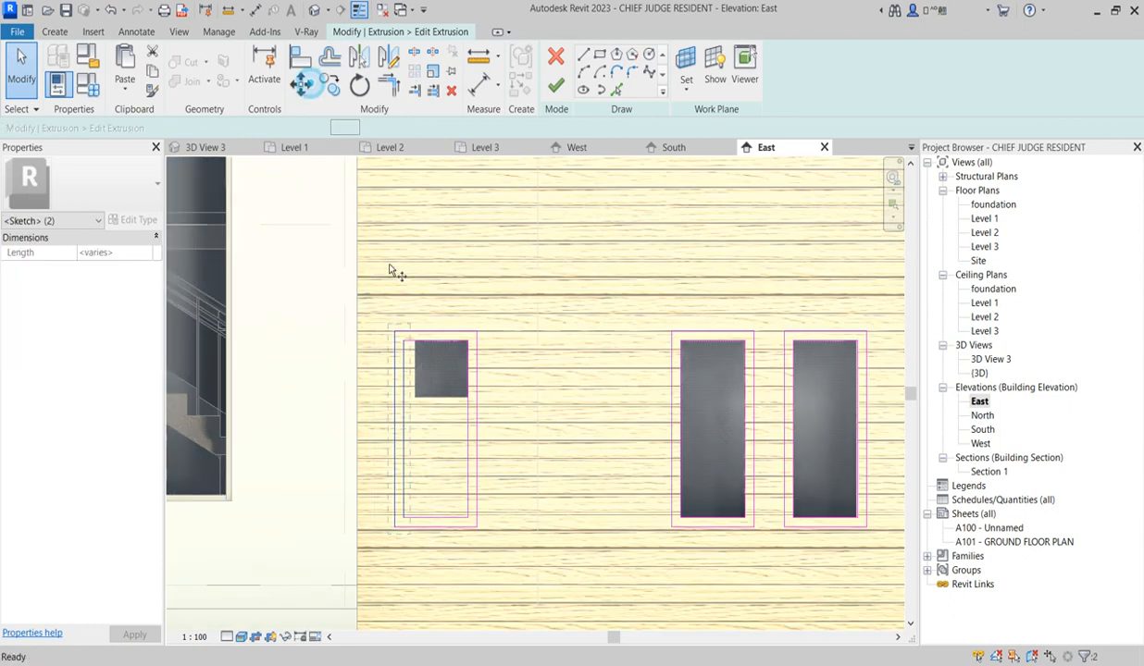
scroll(398, 319, "up", 2)
left_click(408, 355)
left_click(426, 355)
key("Escape")
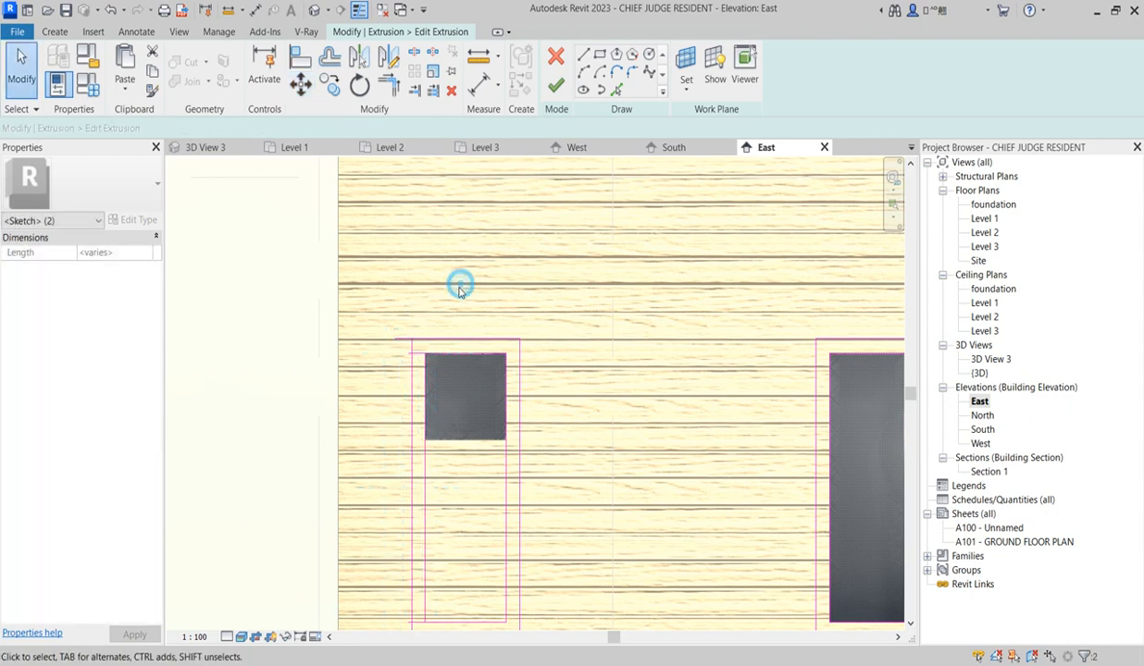
Step: Move the two bottom edges of the small window's surround loop up so the inner edge meets the window's bottom side
scroll(444, 273, "down", 2)
left_click_drag(379, 421, 493, 494)
left_click(301, 84)
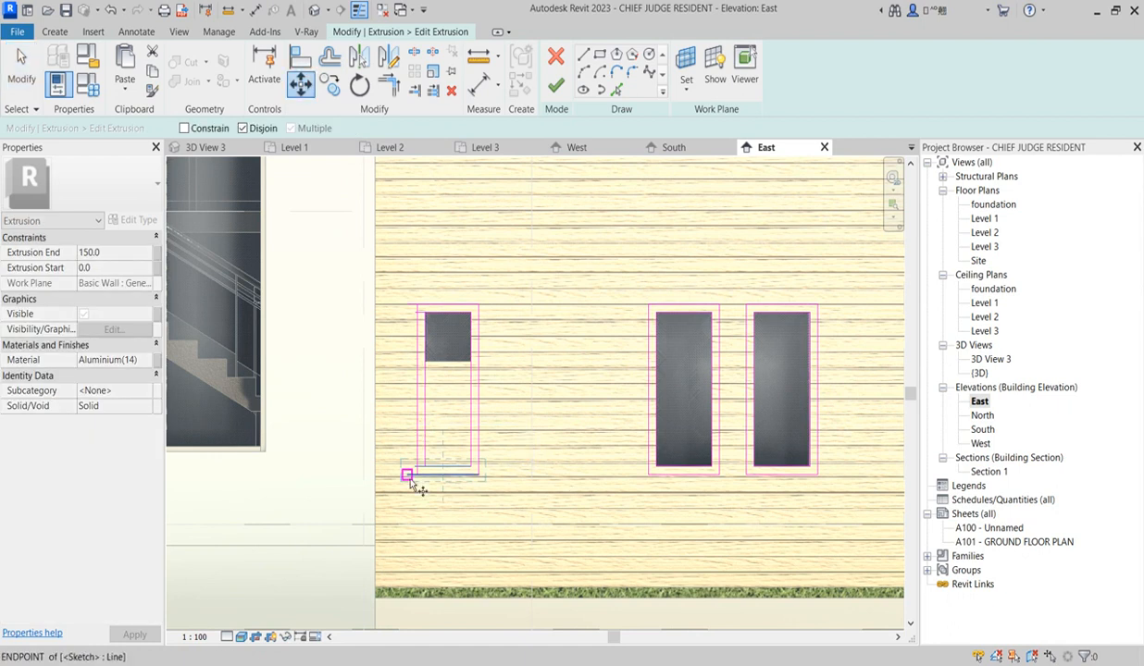
scroll(407, 468, "up", 1)
left_click(416, 287)
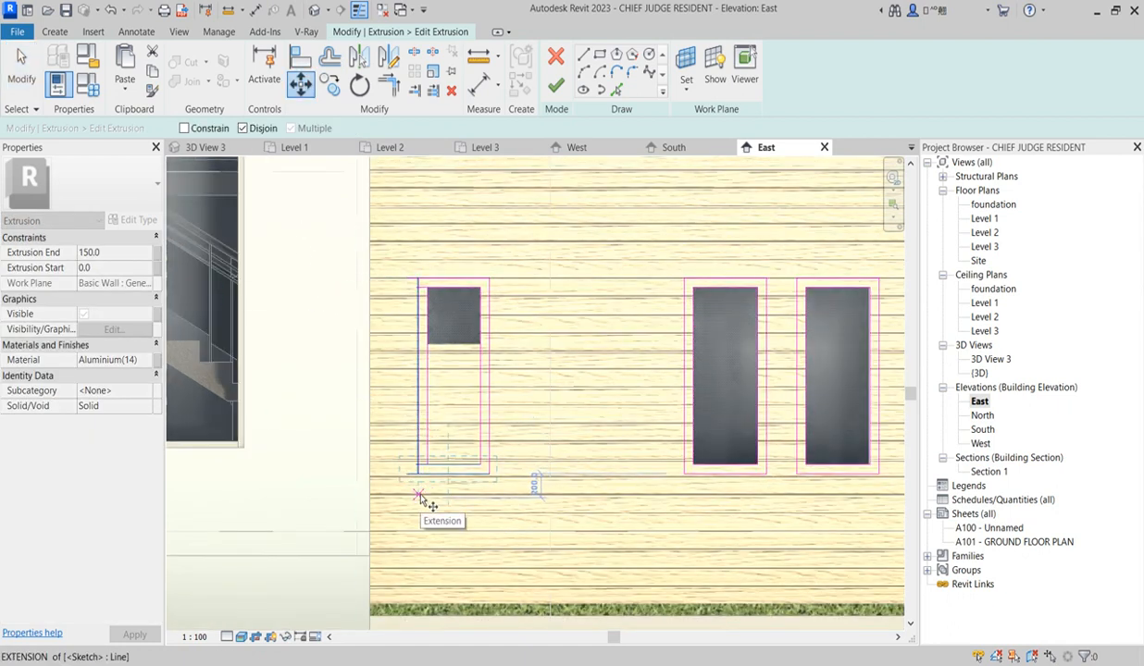
left_click(428, 463)
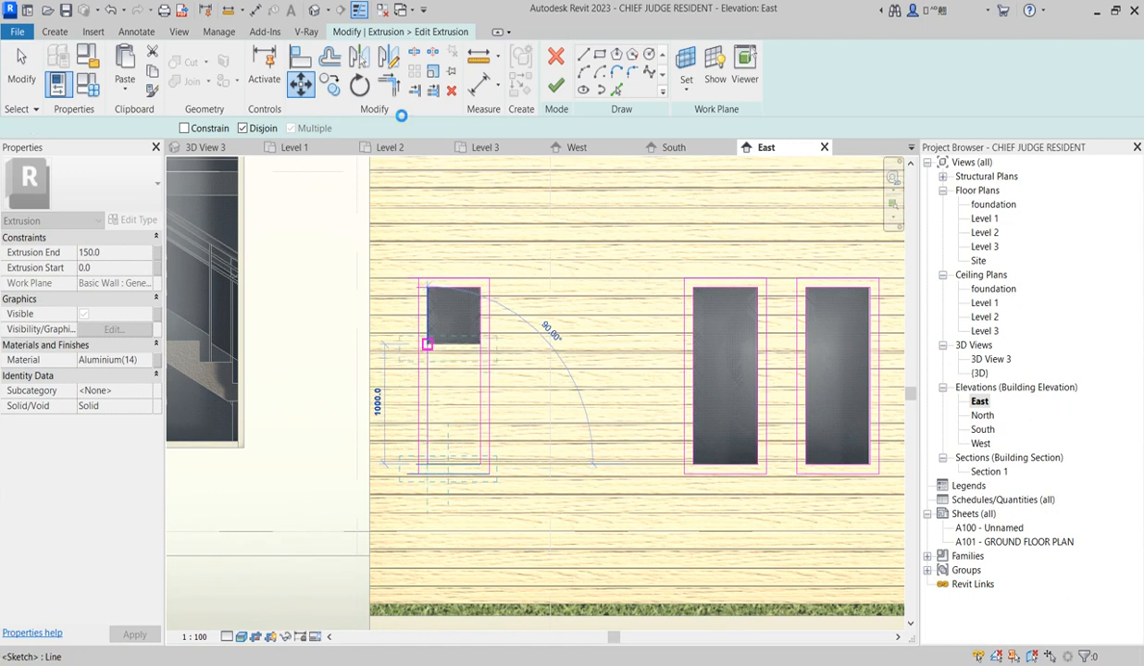
left_click(427, 345)
key("Escape")
key("Escape")
Step: Trim the inner and outer sketch lines around the small square window into closed rectangular corners
left_click(446, 345)
left_click(421, 317)
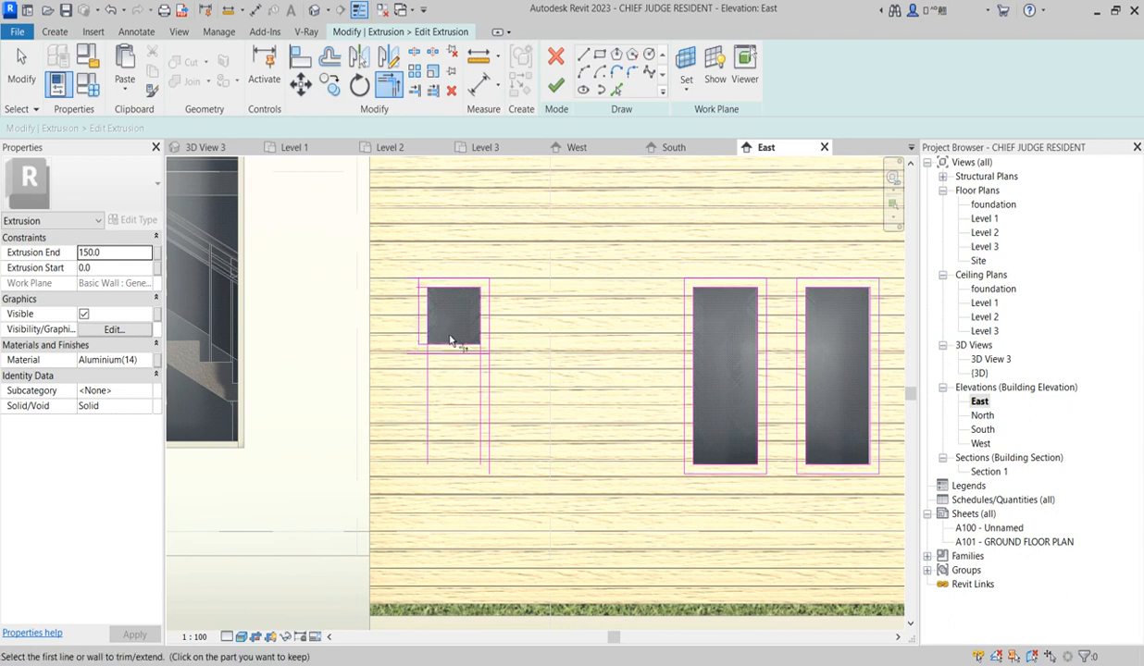
left_click(452, 340)
left_click(428, 317)
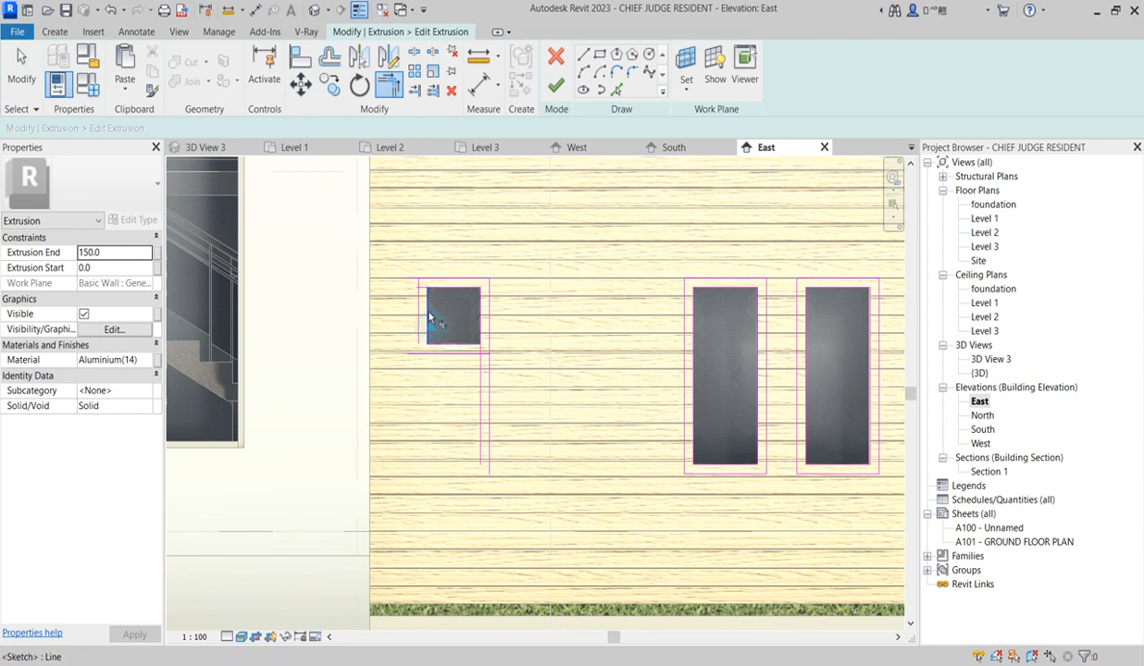
left_click(443, 295)
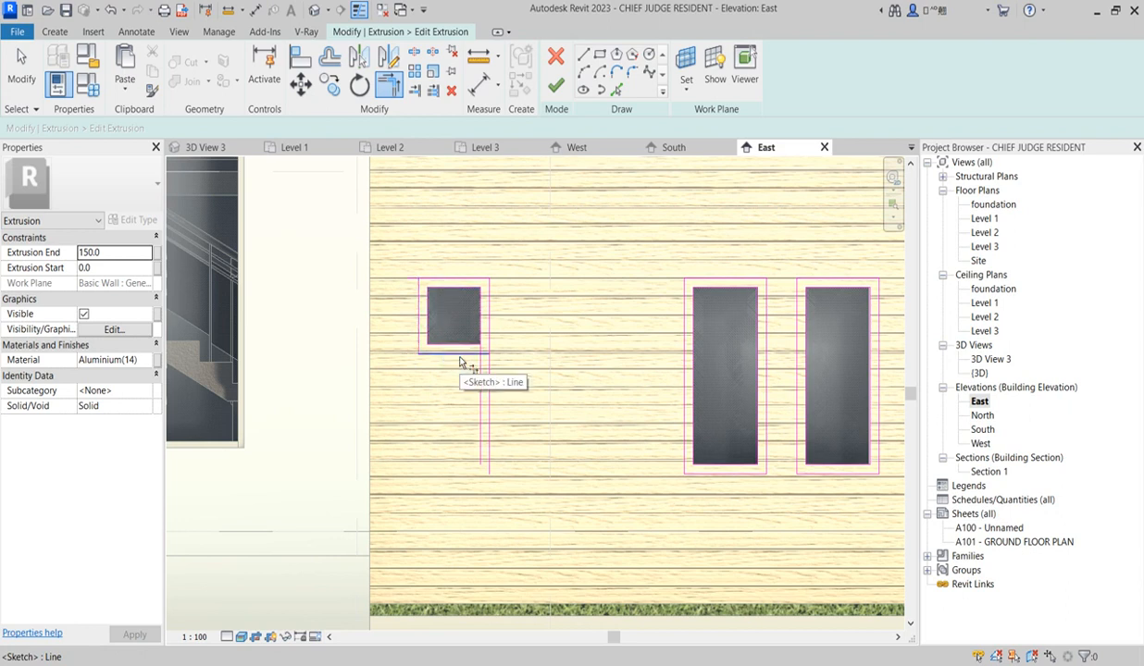
left_click(486, 333)
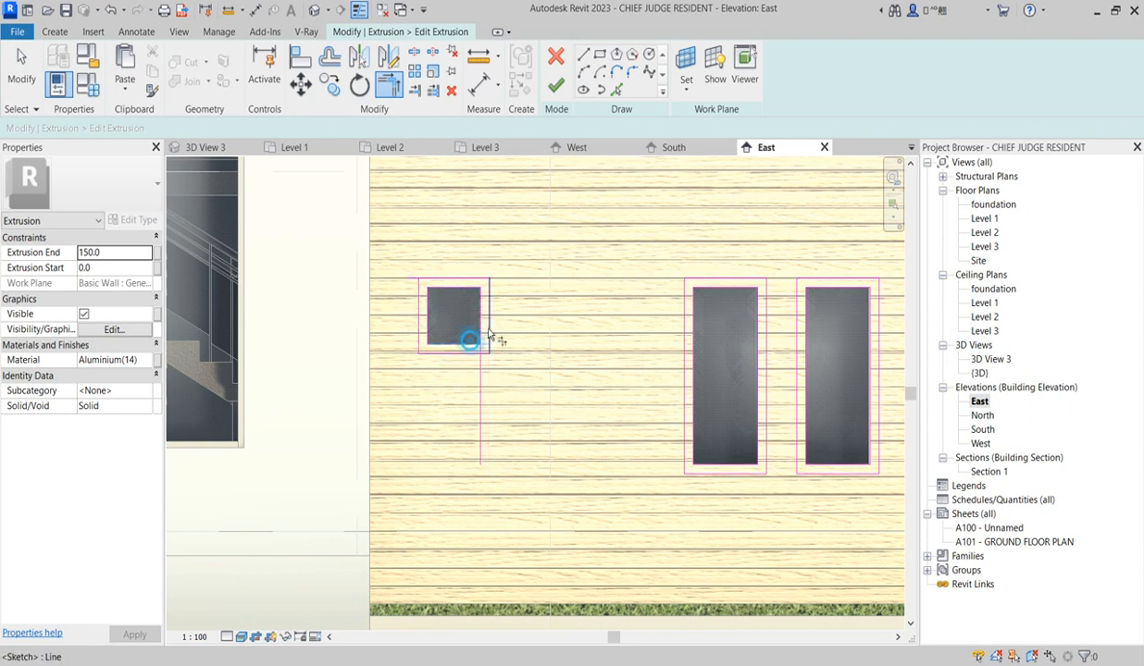
left_click(481, 335)
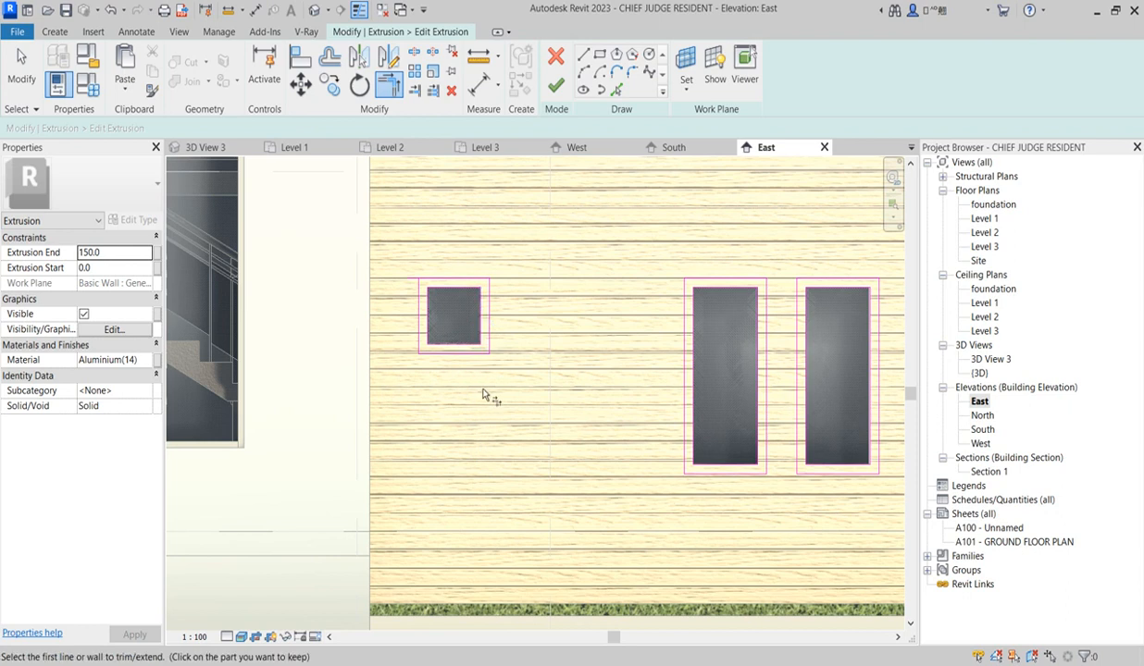
Step: Trim the intersecting lines at the upper-left corner of the small window's outer loop and finish the extrusion sketch
left_click(556, 84)
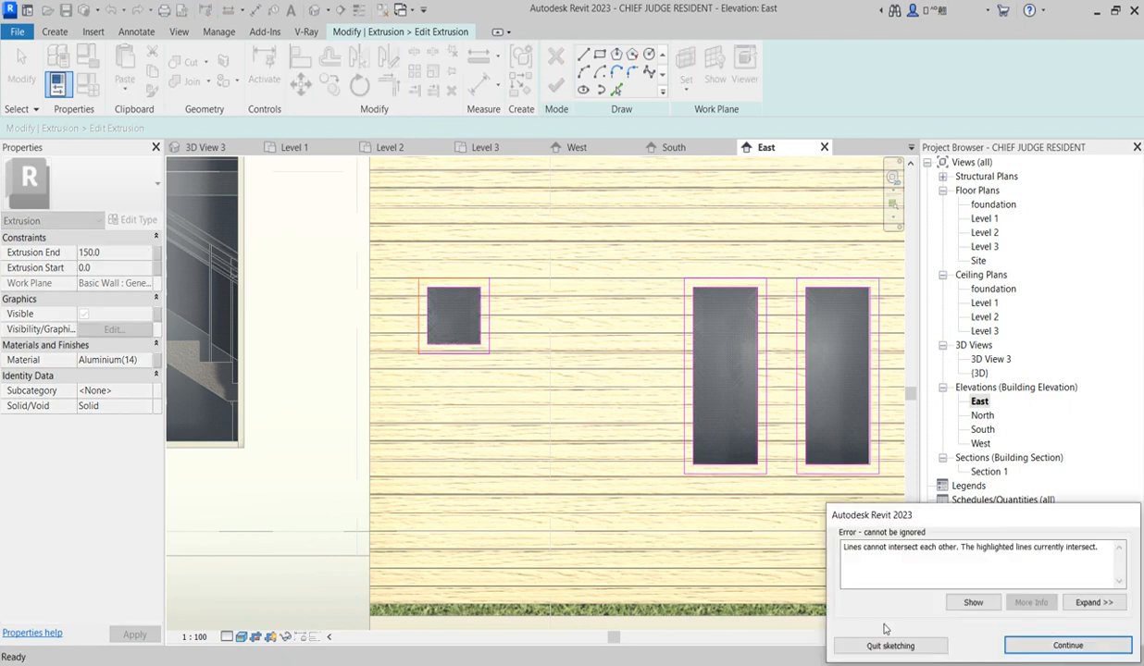
left_click(1028, 646)
scroll(431, 366, "up", 5)
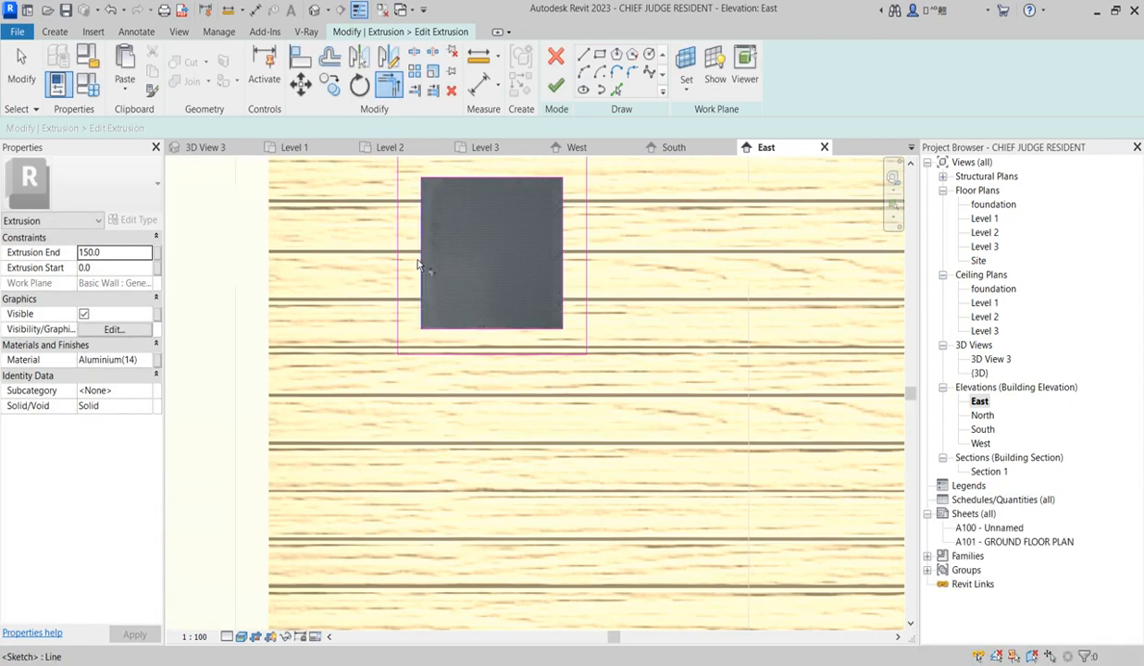
left_click(398, 317)
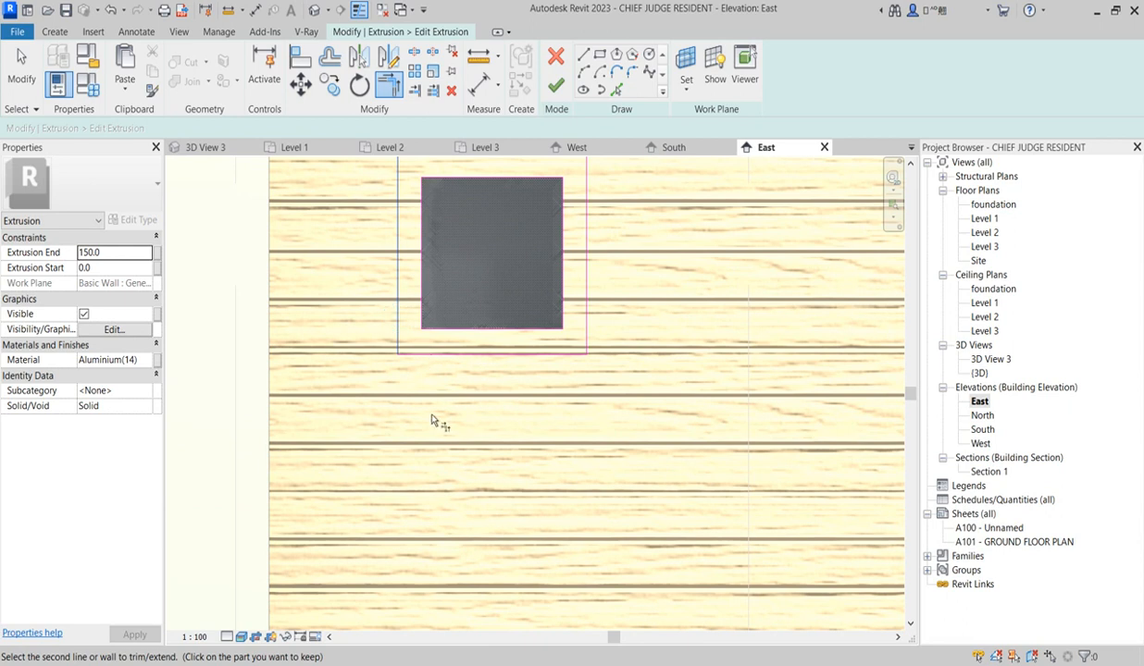
scroll(430, 416, "down", 3)
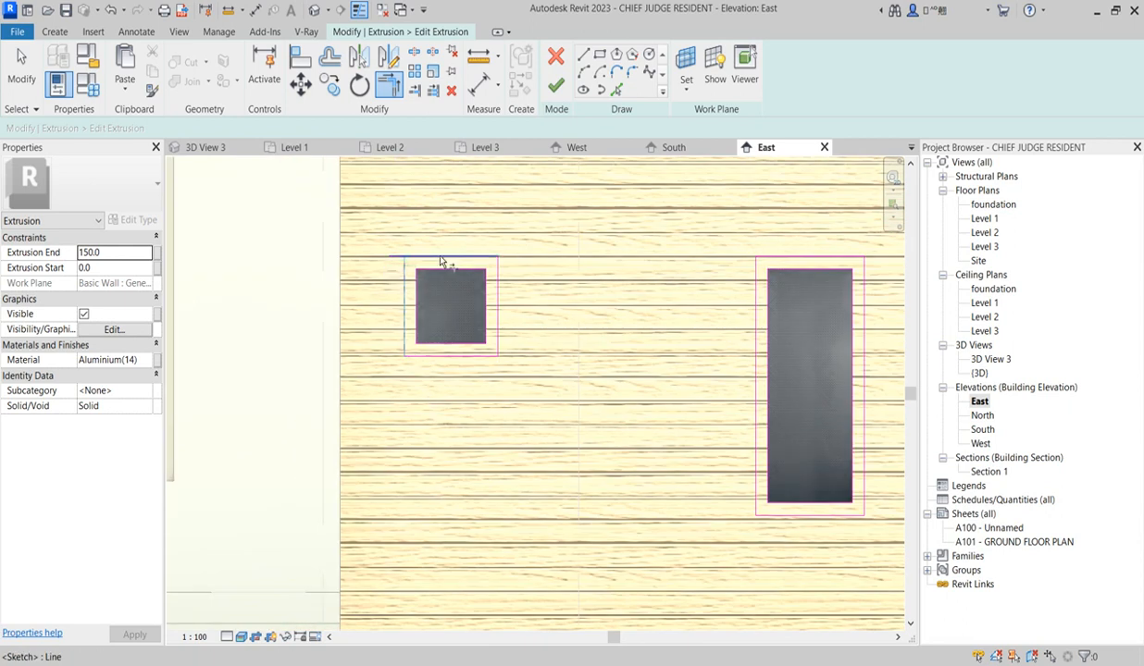
left_click(441, 262)
left_click(555, 85)
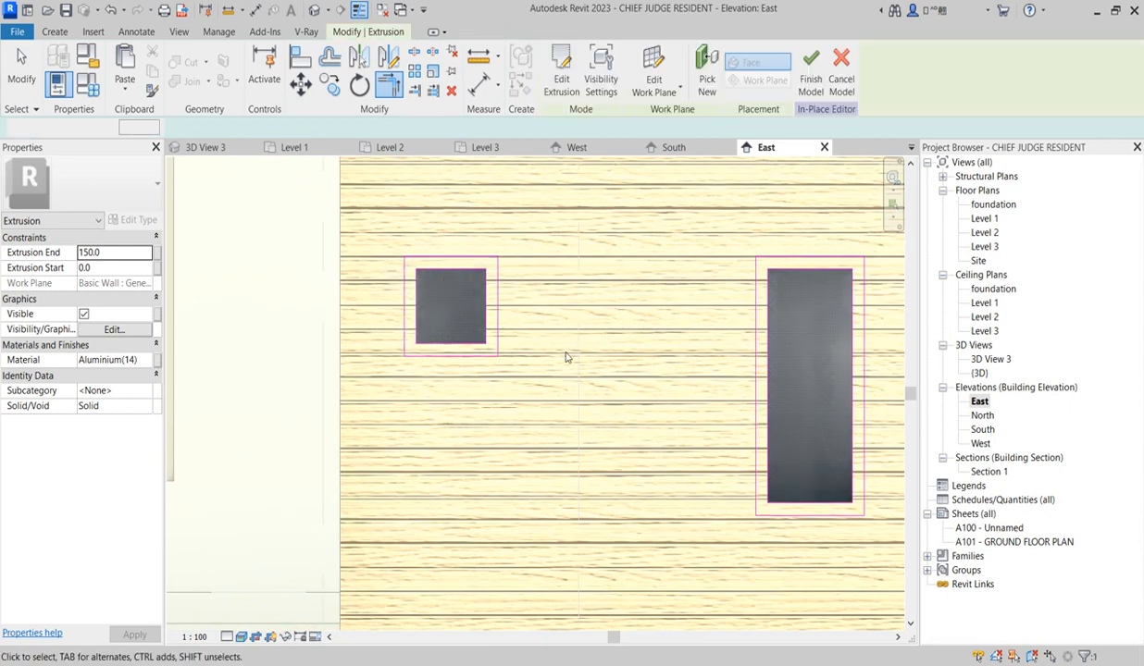
Step: Copy the smaller section's window surround extrusion sideways toward the tall stair window
scroll(558, 458, "down", 5)
left_click(772, 379)
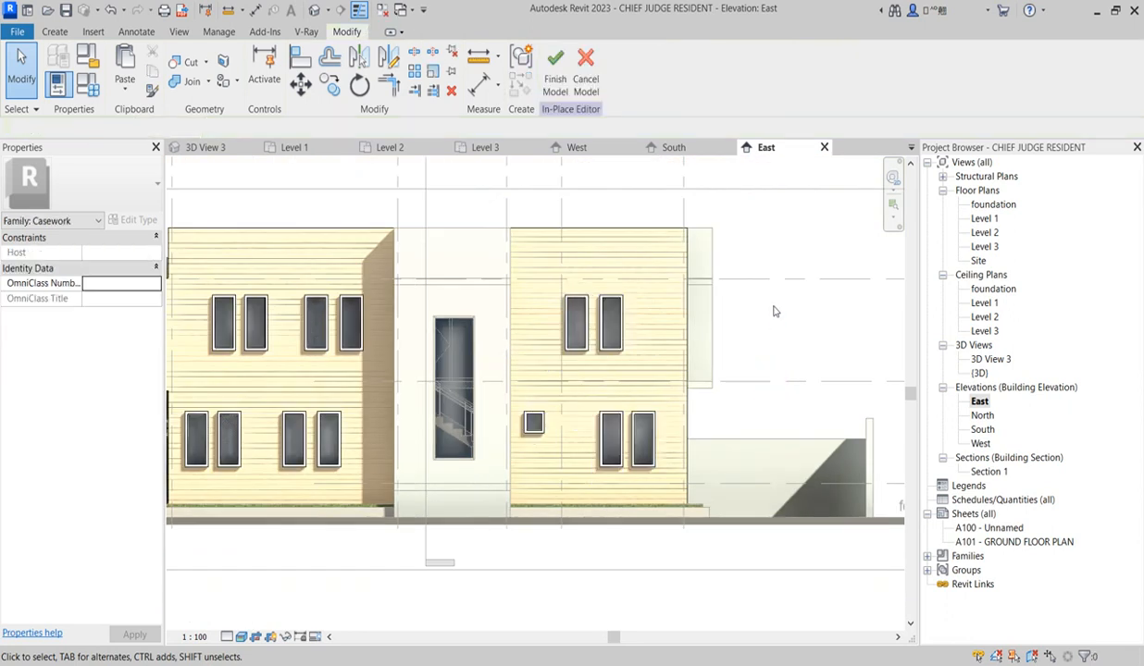
scroll(776, 311, "down", 5)
scroll(721, 417, "up", 3)
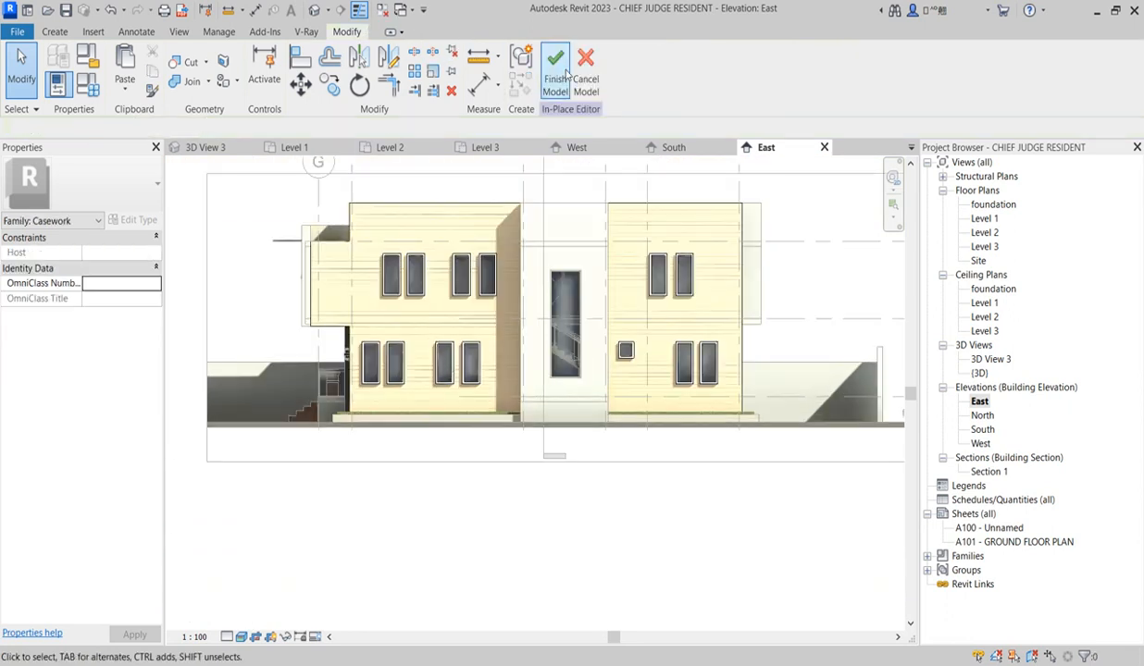
scroll(633, 343, "up", 4)
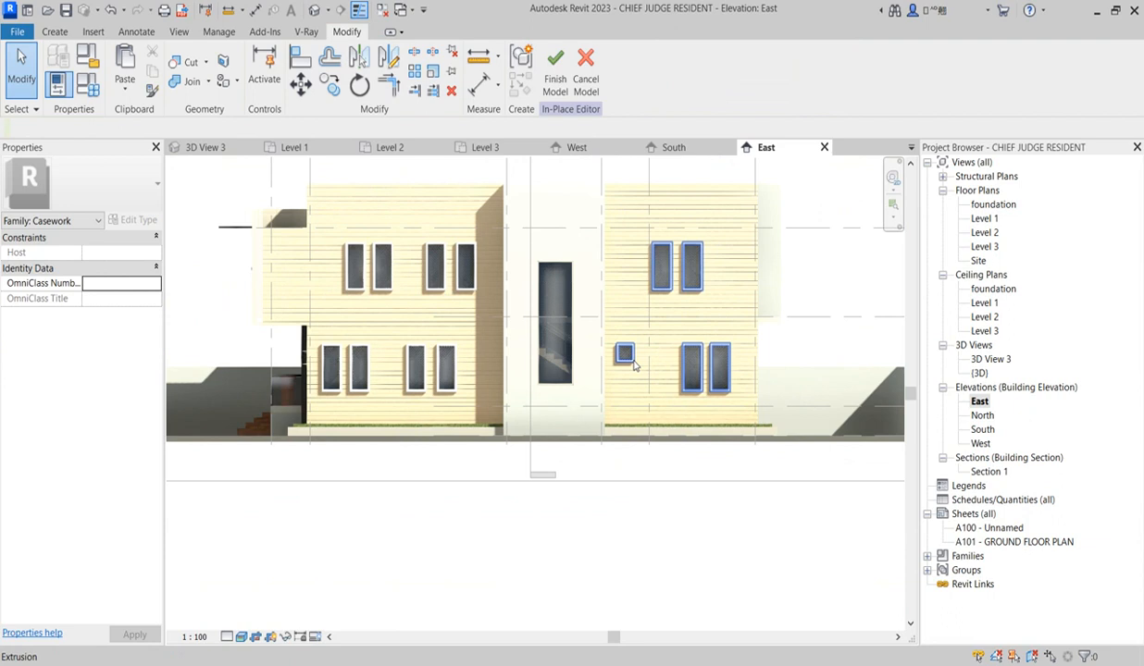
left_click(621, 350)
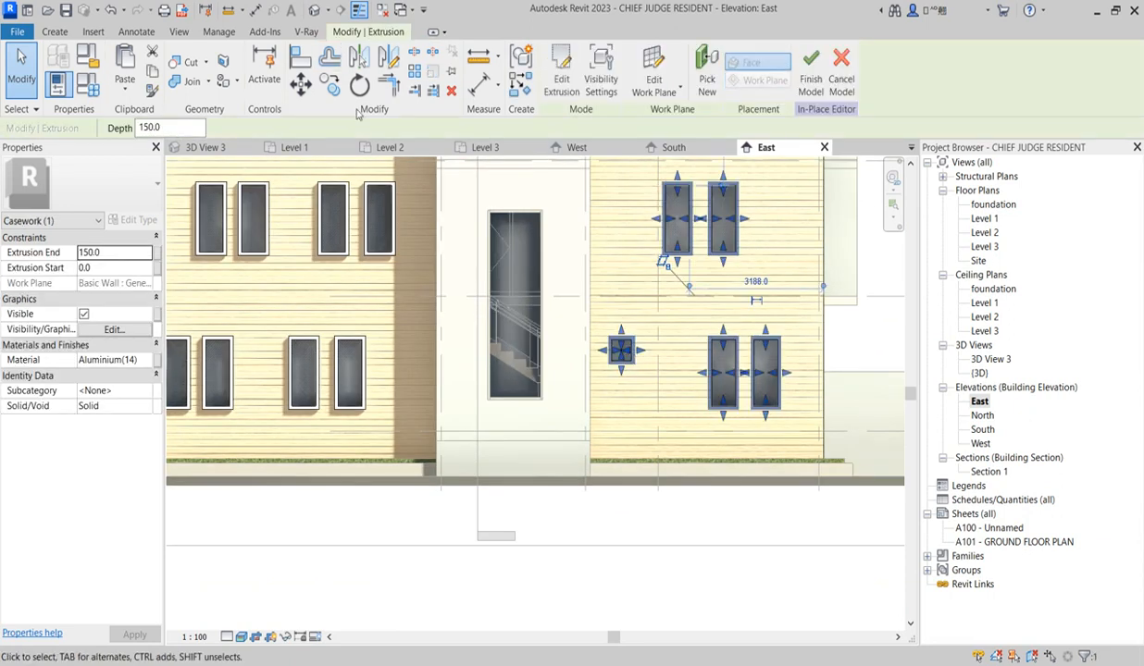
left_click(337, 93)
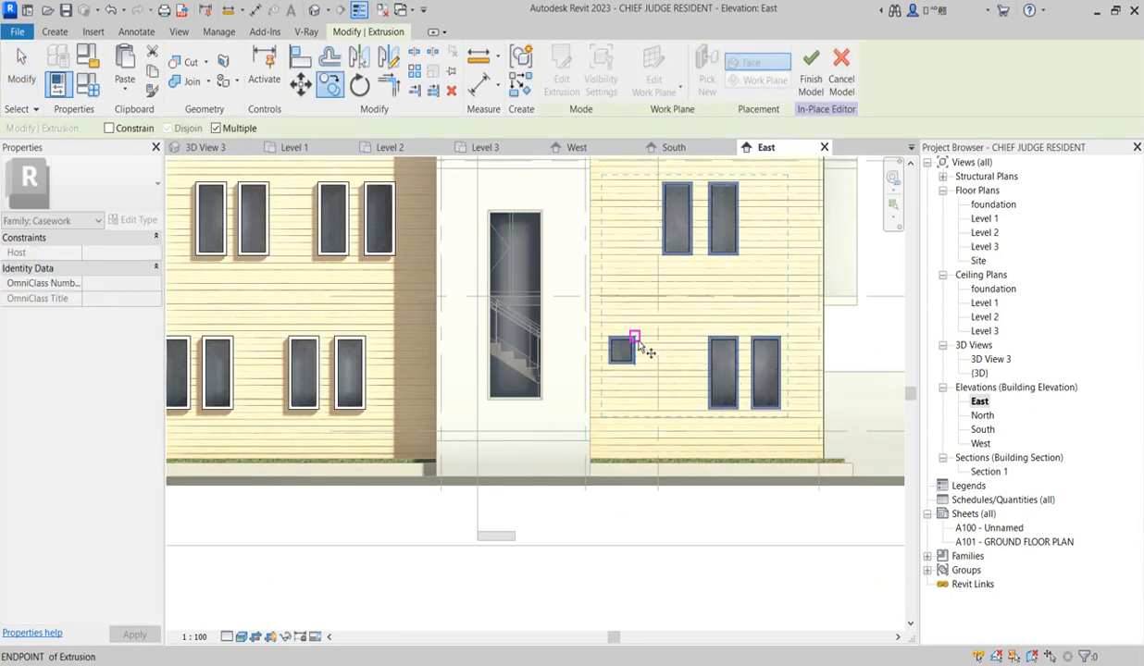
left_click(634, 336)
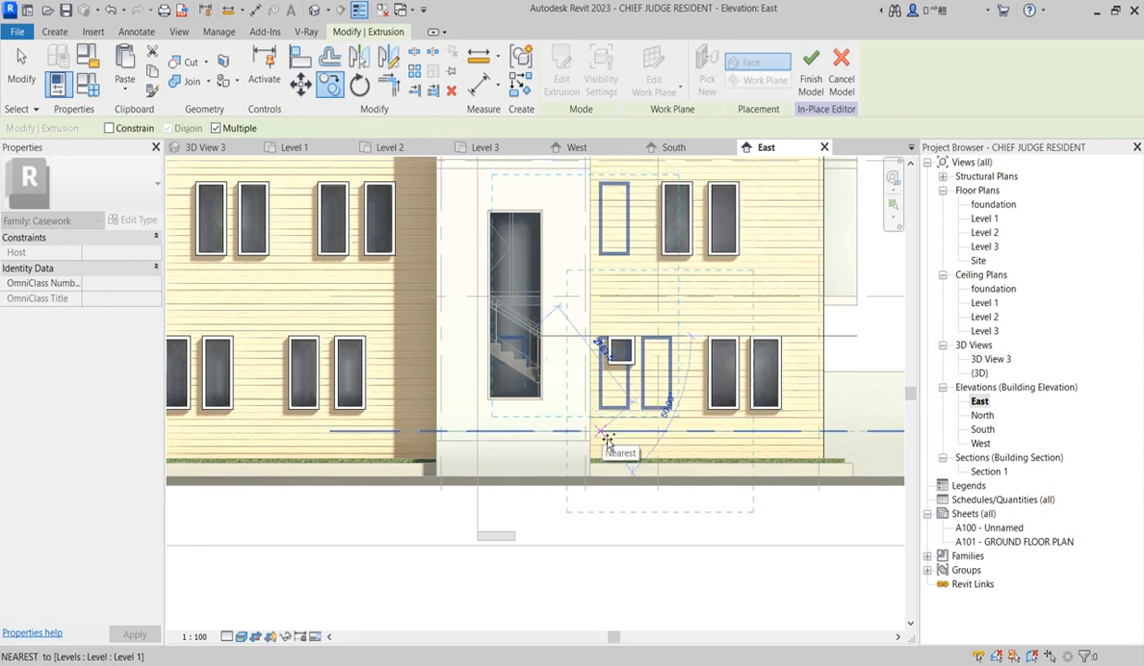
key("Escape")
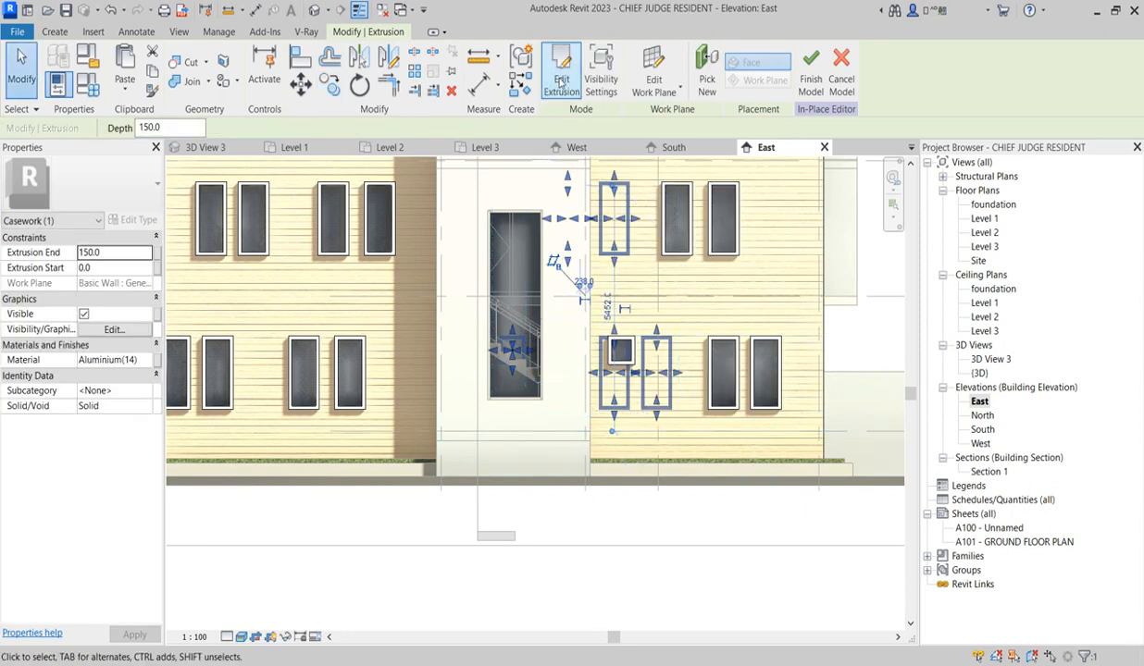
Step: Edit the copied extrusion's sketch and delete all of its surround loops
left_click(561, 81)
scroll(553, 228, "down", 2)
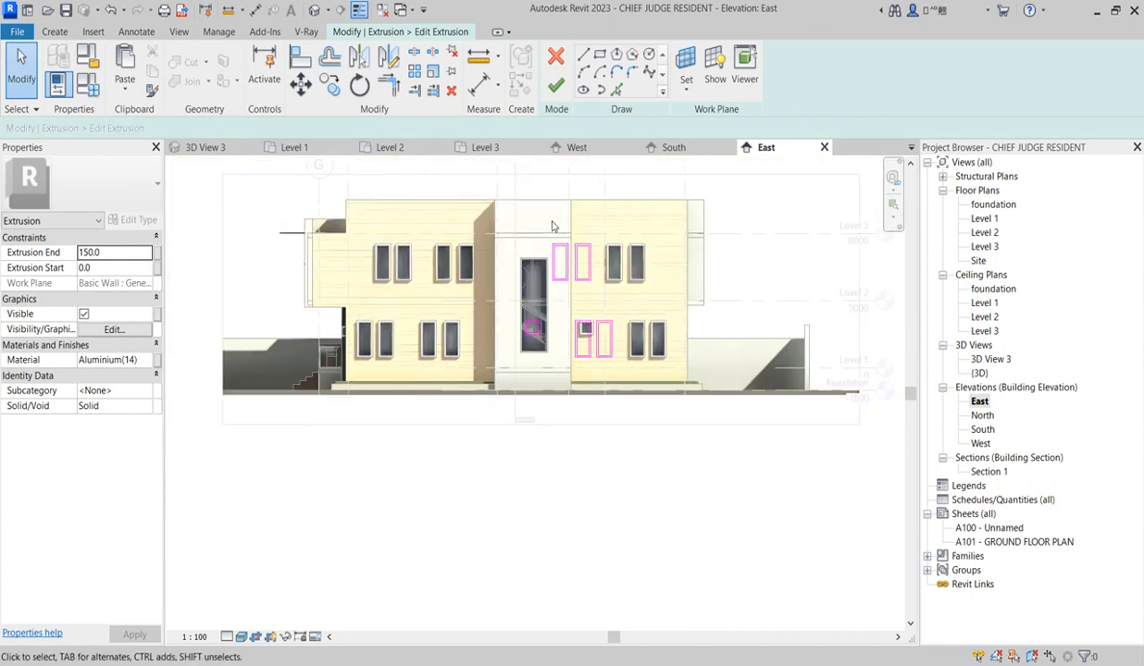
left_click_drag(542, 203, 620, 295)
left_click_drag(632, 340, 641, 390)
key("Delete")
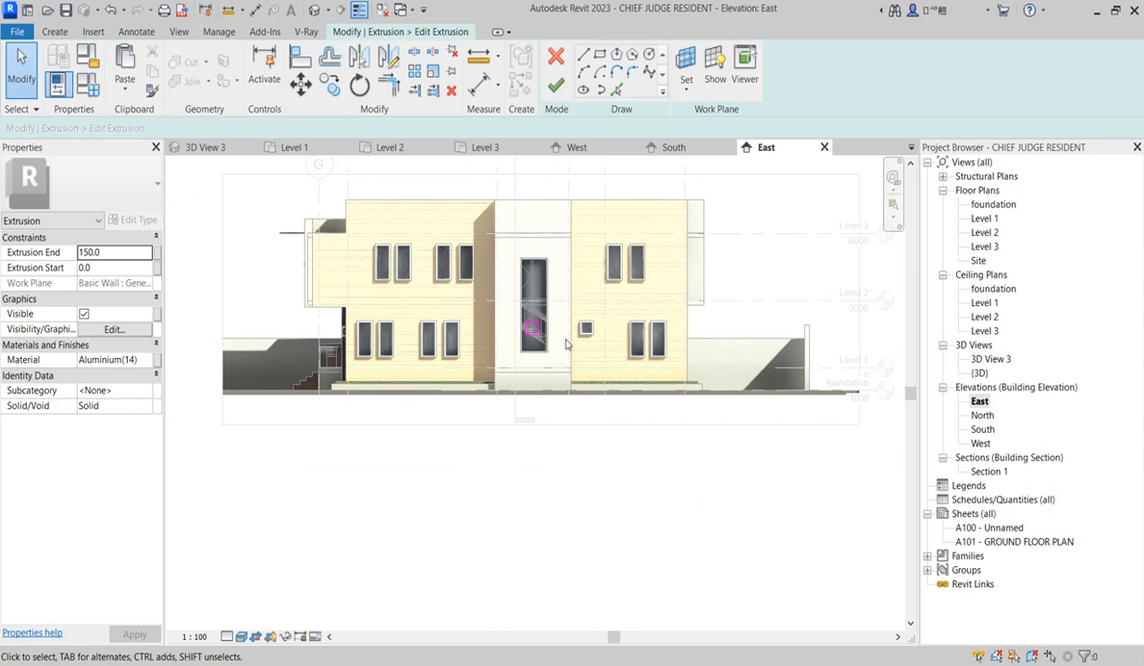
scroll(574, 345, "up", 2)
scroll(507, 305, "up", 2)
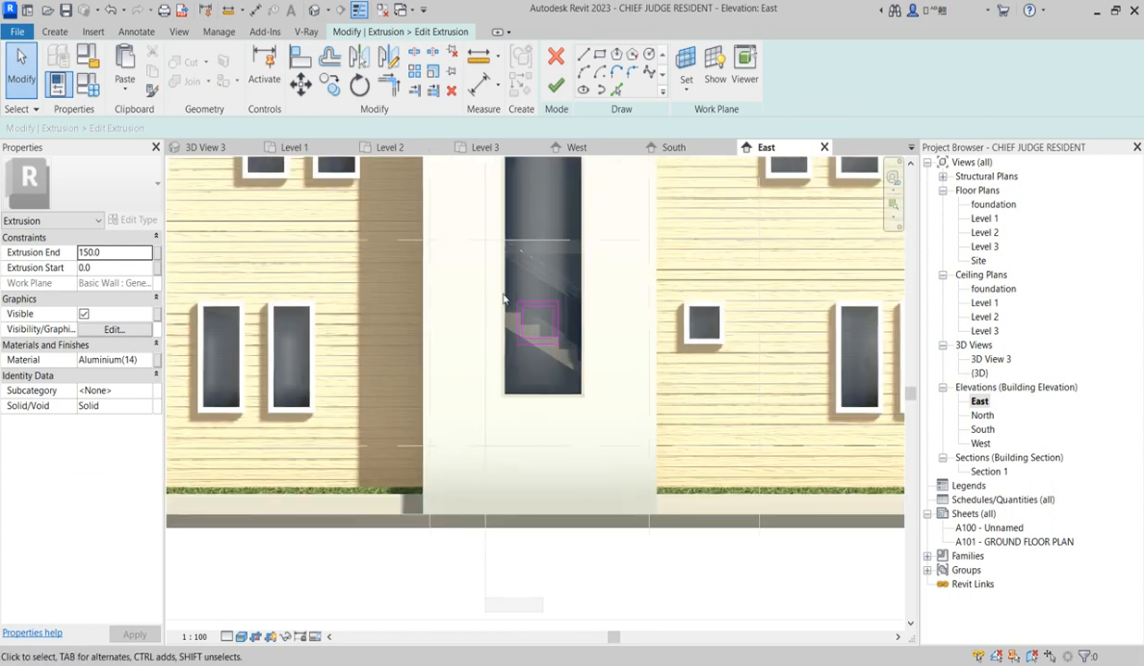
left_click_drag(488, 261, 575, 387)
key("Delete")
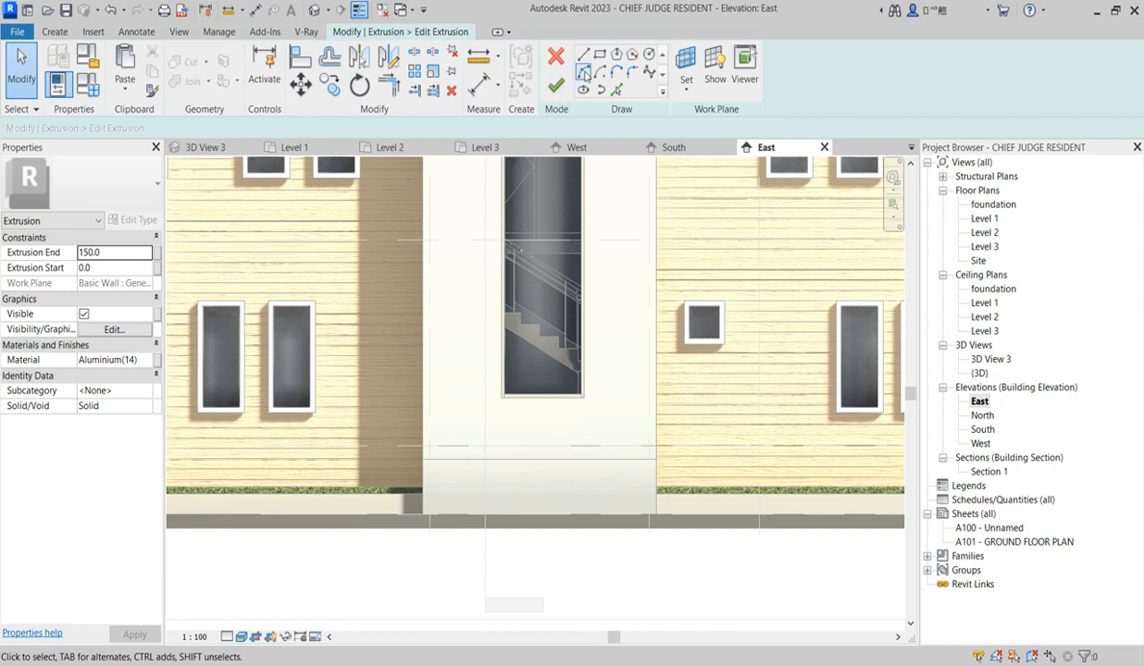
Step: Sketch a rectangle along the glazing edges of the tall stair window as the surround's inner loop
left_click(599, 56)
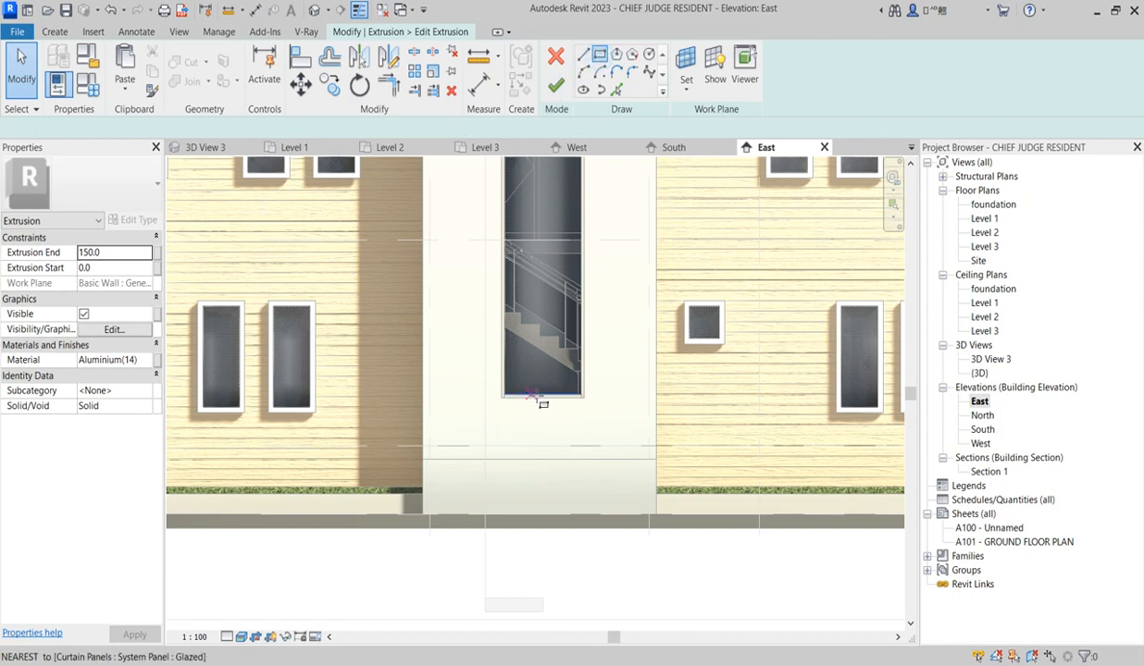
left_click(583, 395)
scroll(583, 481, "down", 4)
scroll(541, 308, "up", 6)
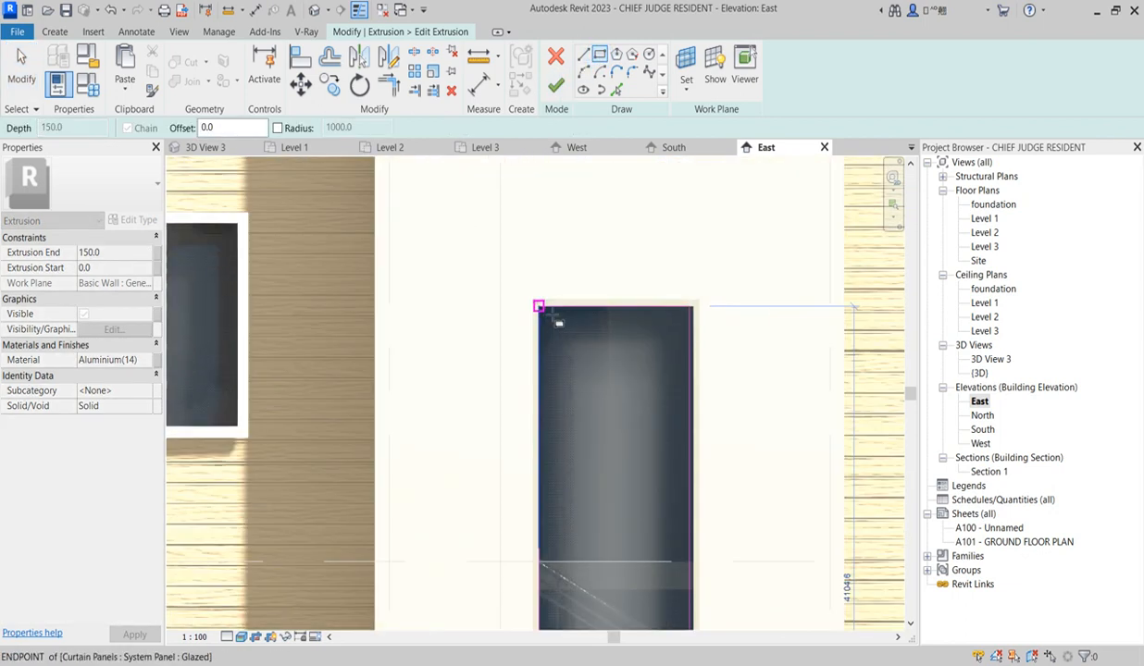
left_click(539, 307)
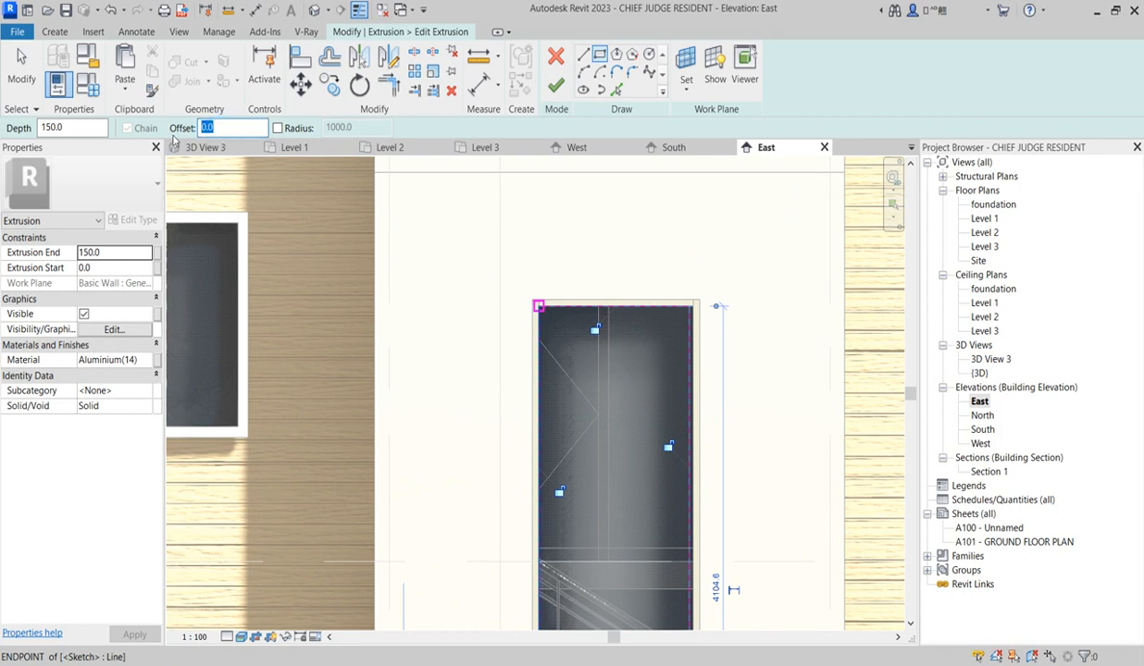
Step: Draw the surround's outer rectangle around the tall stair window with a 100 offset and finish the extrusion sketch
key("Return")
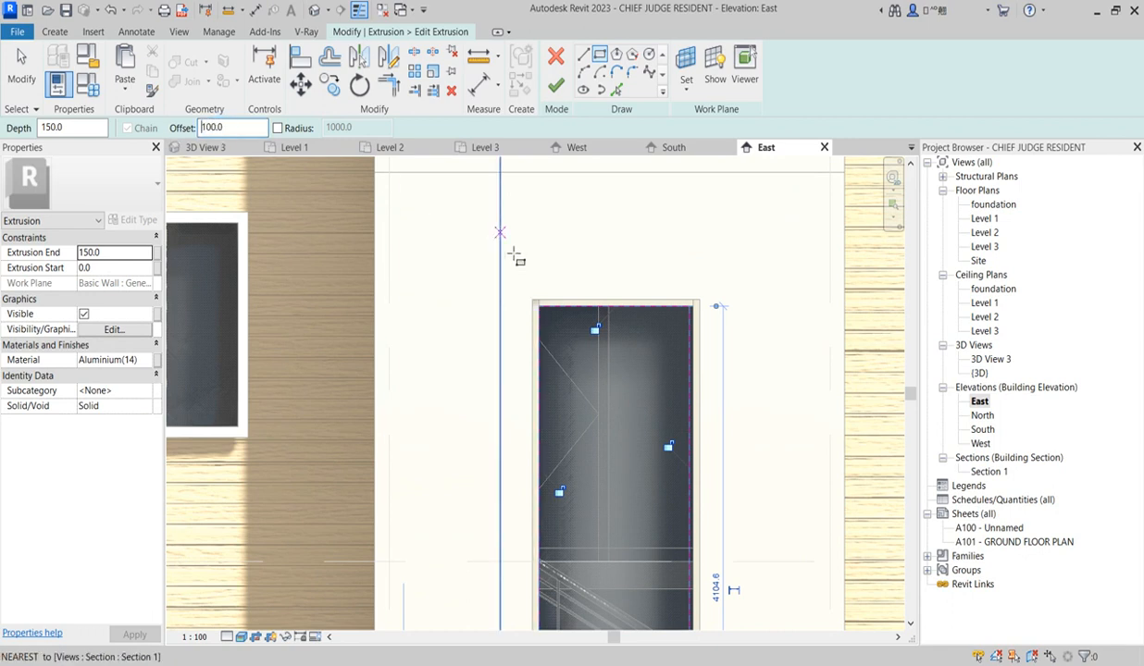
left_click(530, 297)
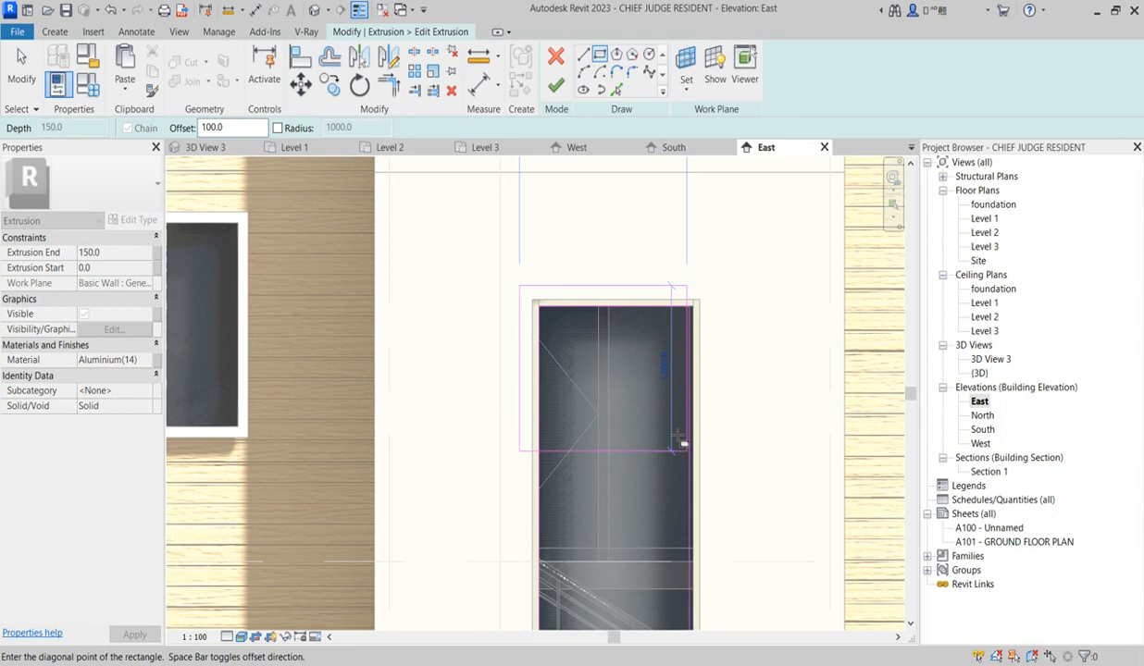
scroll(677, 400, "down", 3)
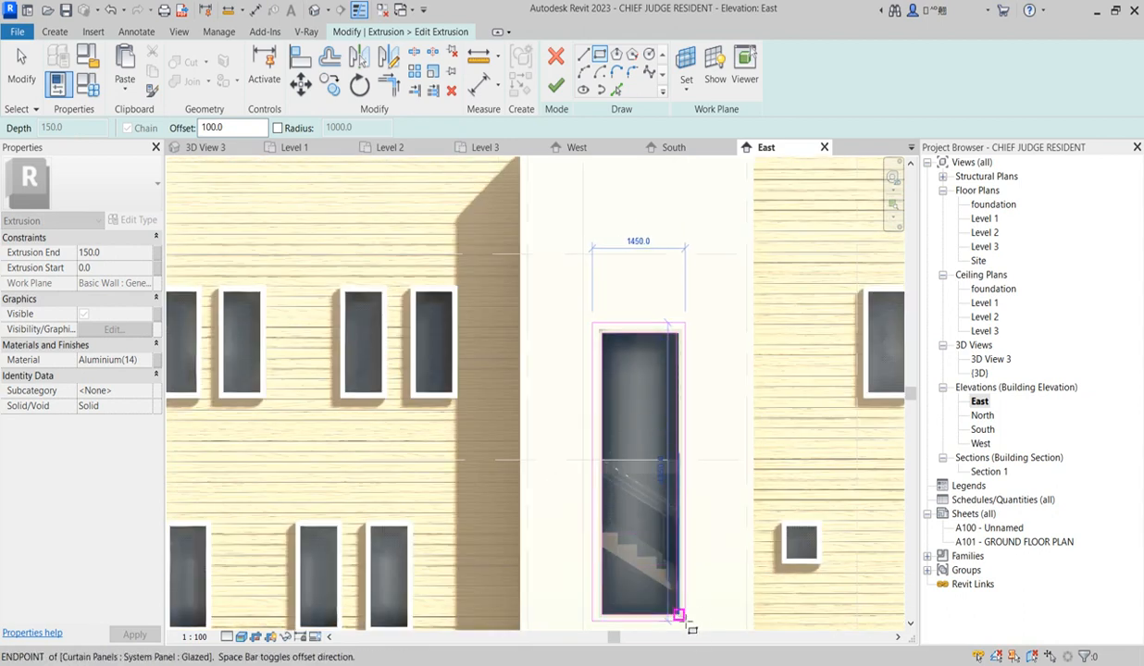
scroll(671, 617, "up", 3)
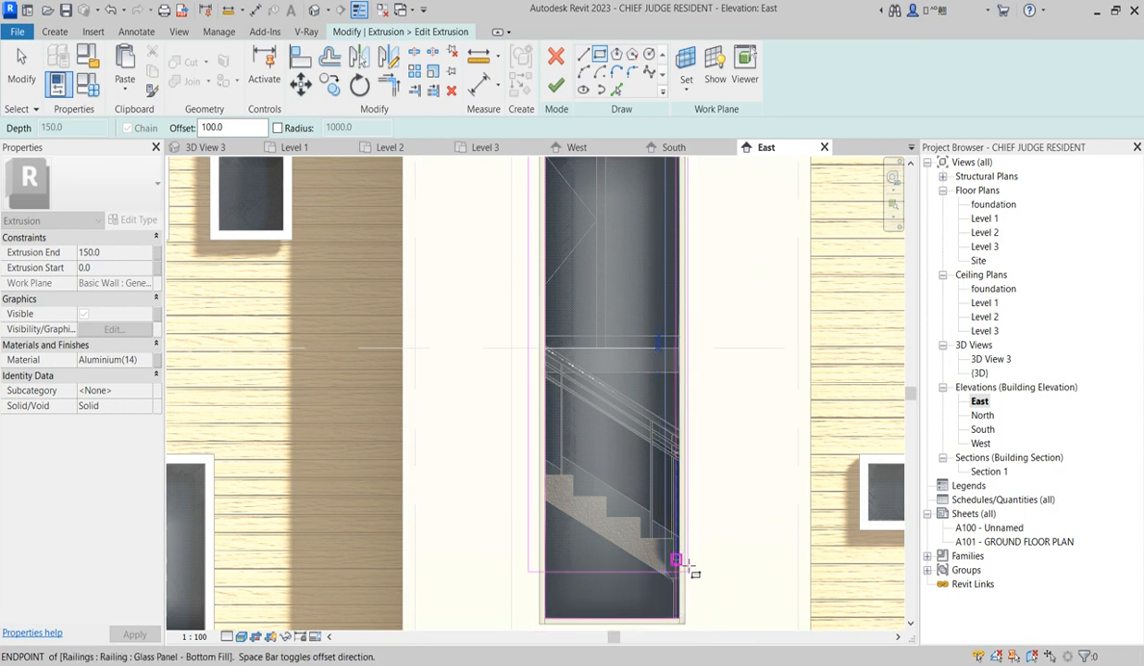
scroll(683, 581, "down", 2)
scroll(683, 581, "up", 2)
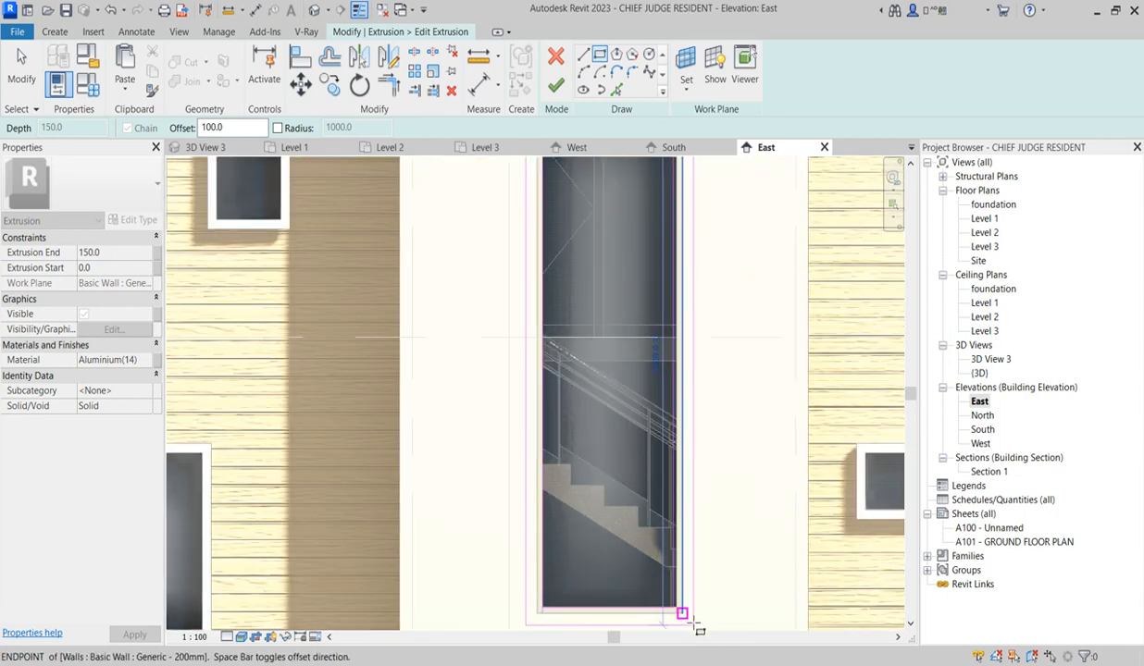
left_click(683, 611)
right_click(446, 282)
left_click(486, 291)
right_click(451, 253)
left_click(472, 262)
scroll(511, 286, "down", 2)
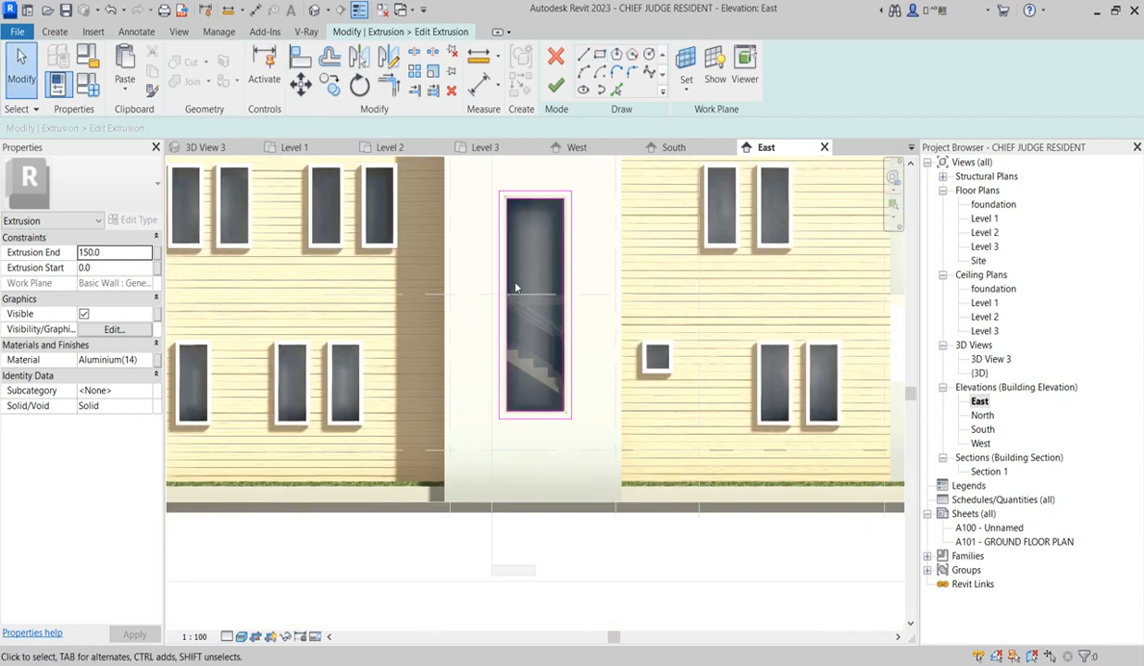
left_click(555, 87)
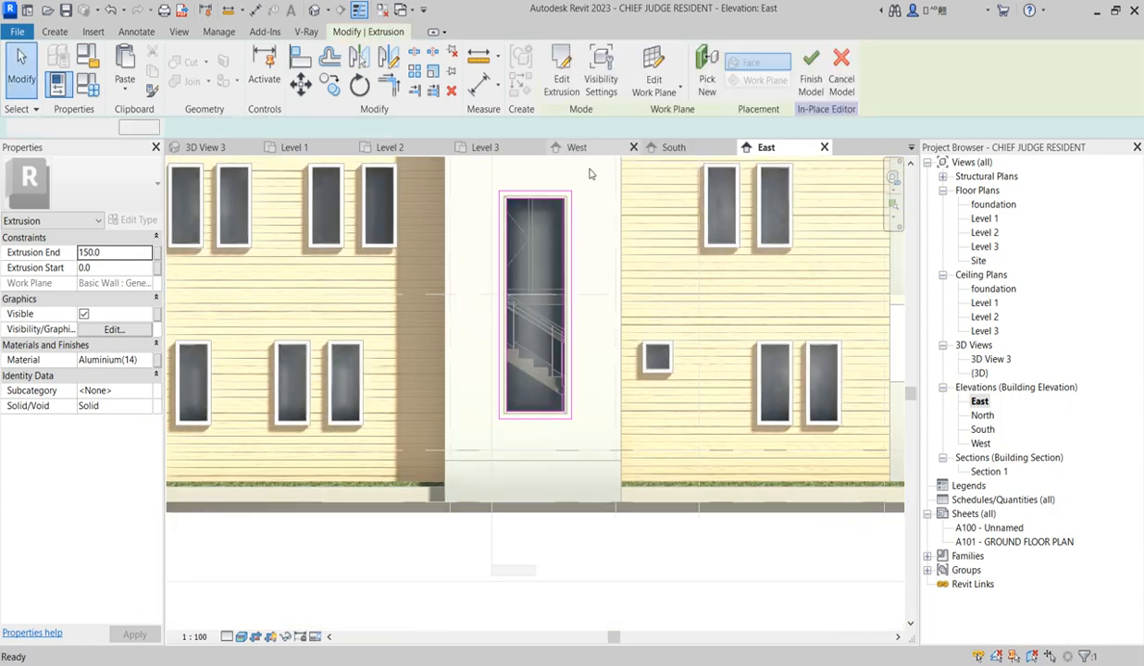
Step: In the Level 1 plan, move the surround onto the stair wall's outer face with Constrain off and Disjoin on, and finish the in-place model
double_click(985, 220)
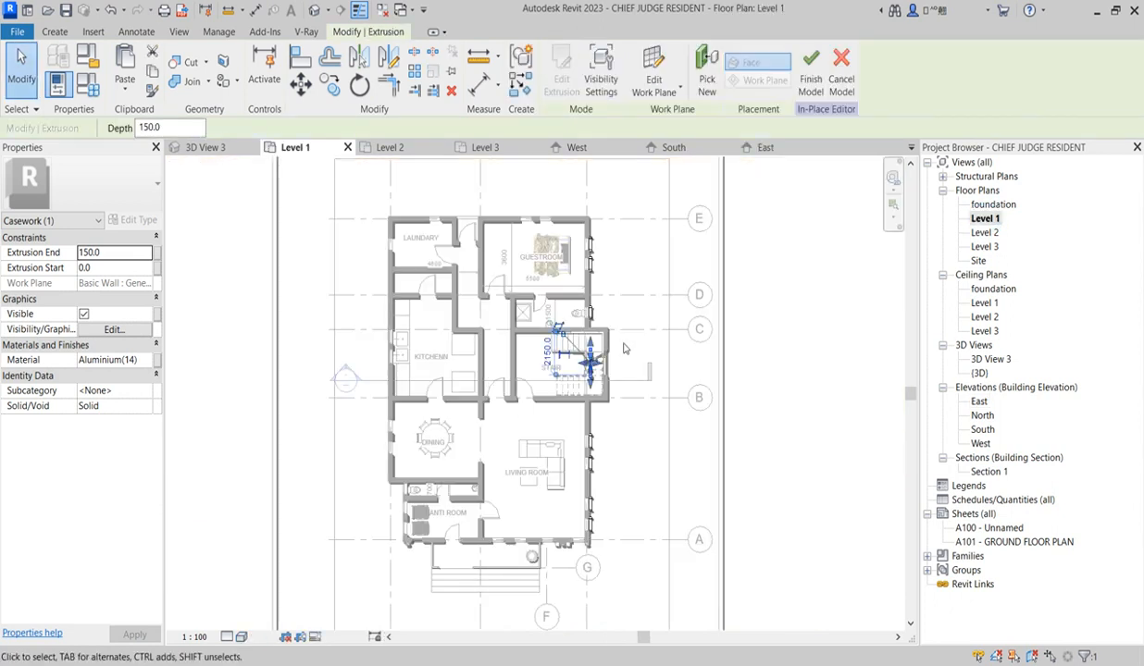
scroll(624, 349, "up", 3)
left_click(301, 84)
scroll(573, 361, "up", 2)
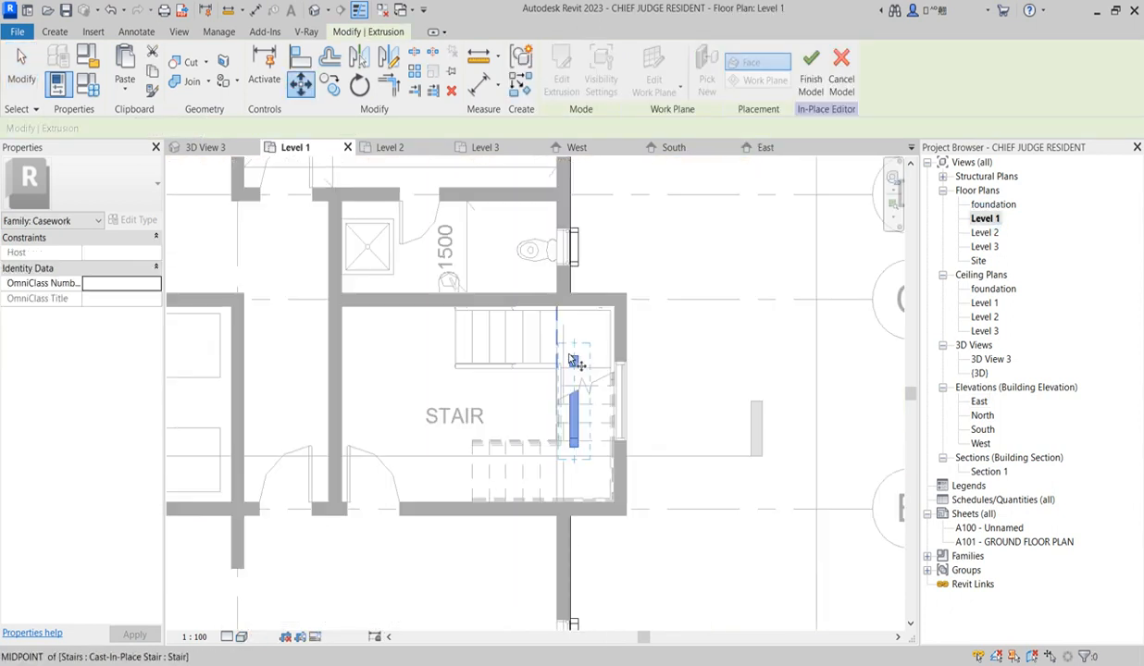
scroll(573, 361, "up", 3)
left_click(573, 381)
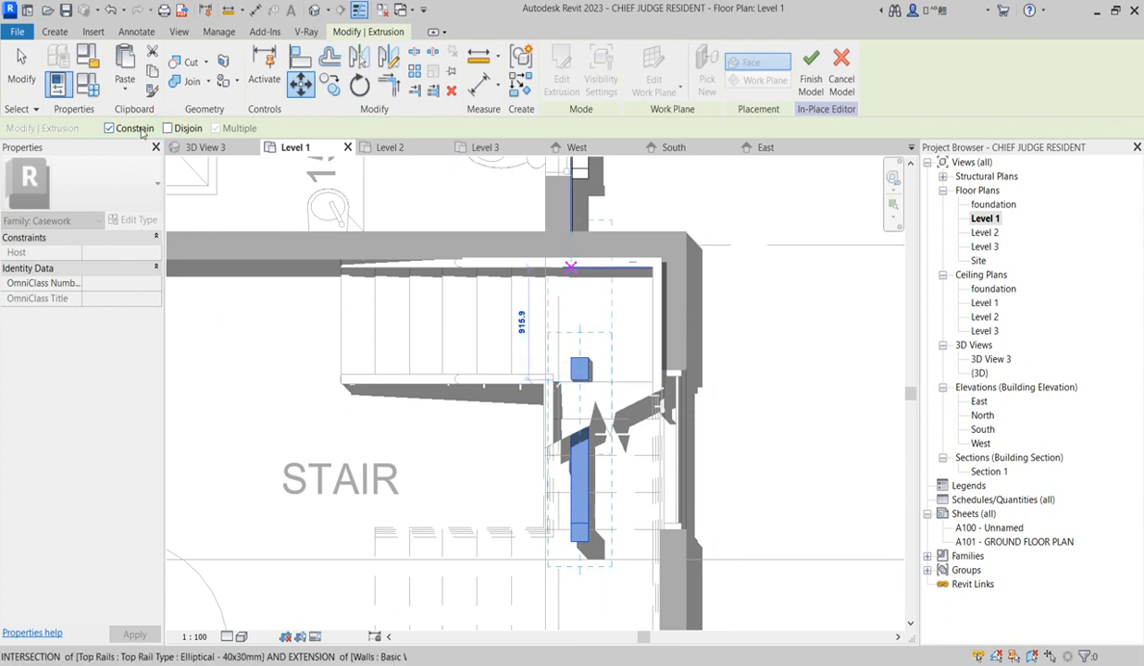
left_click(109, 129)
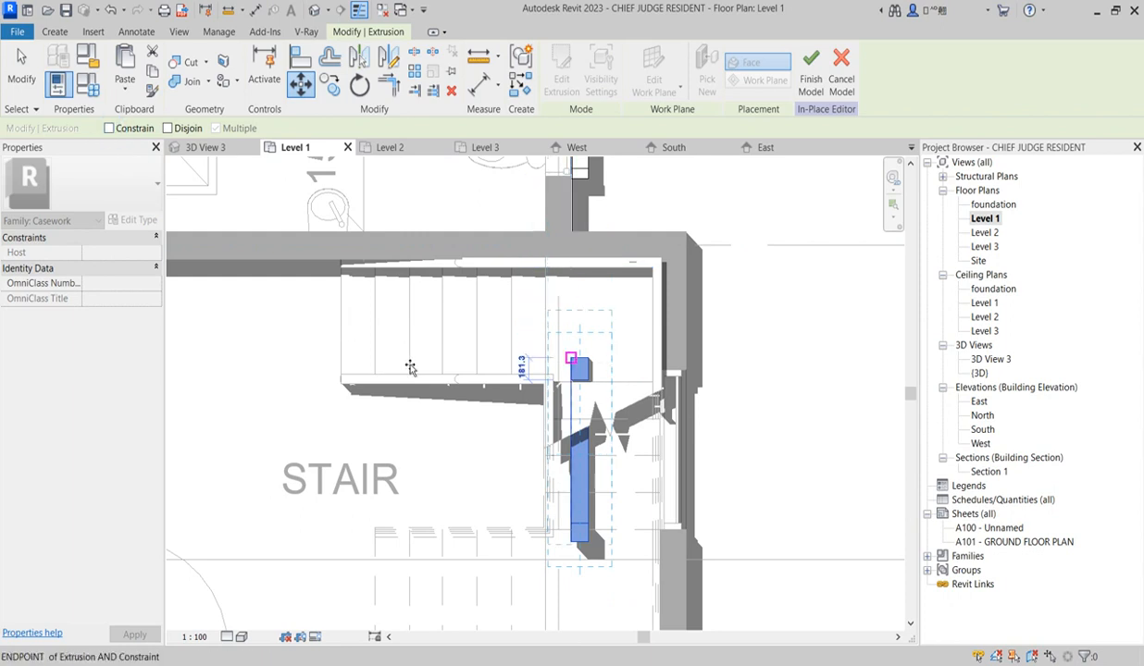
left_click(168, 129)
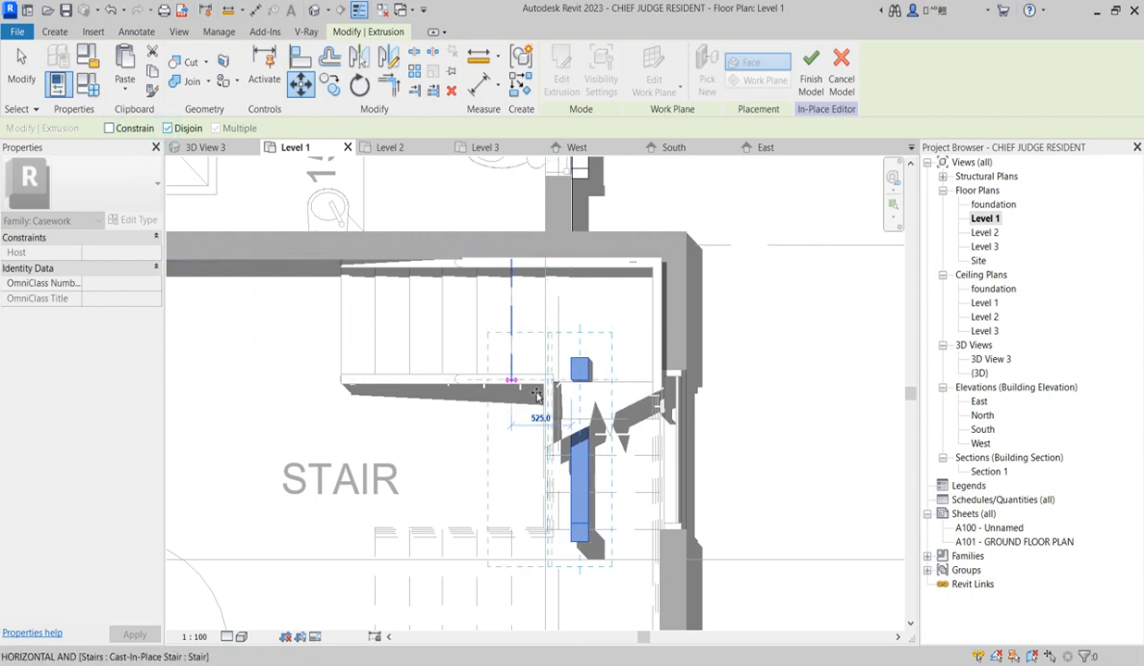
left_click(694, 393)
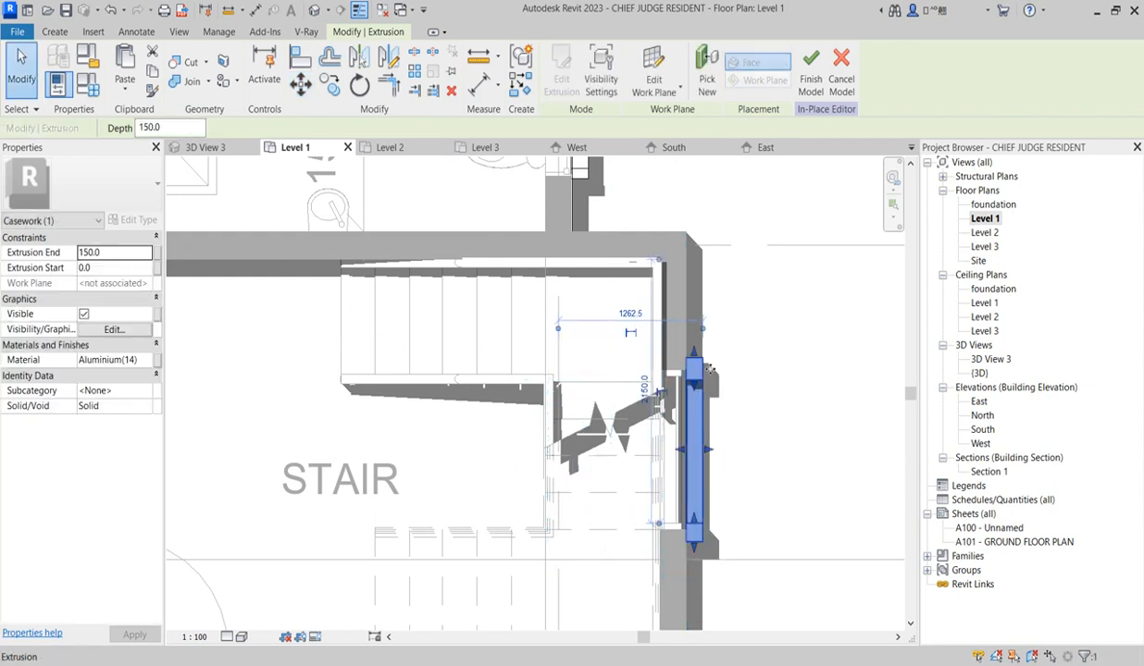
right_click(767, 347)
left_click(794, 354)
right_click(750, 344)
left_click(791, 352)
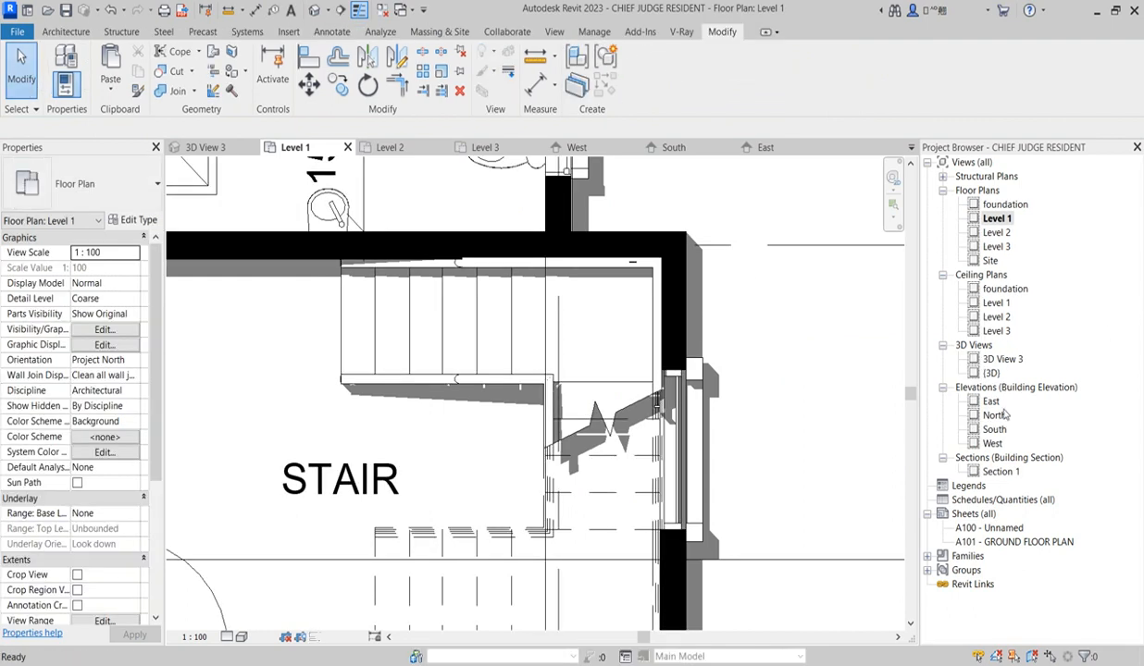
Step: Examine the window surrounds and side wall cladding in the {3D} view
double_click(994, 374)
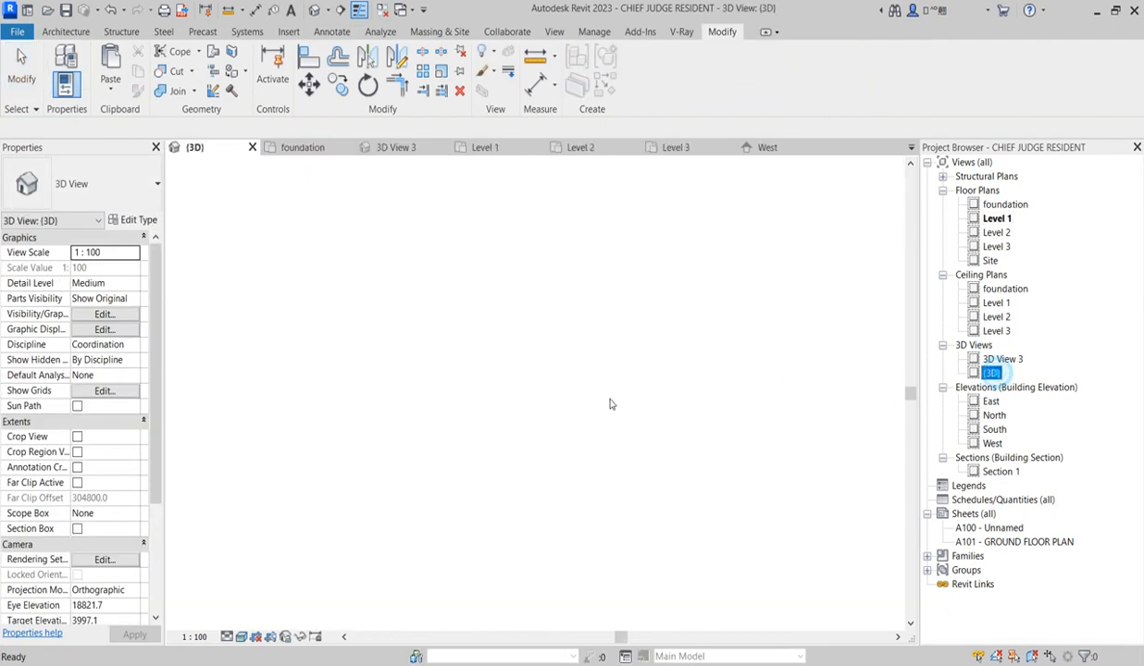
scroll(688, 461, "down", 2)
scroll(755, 405, "up", 2)
scroll(672, 473, "up", 2)
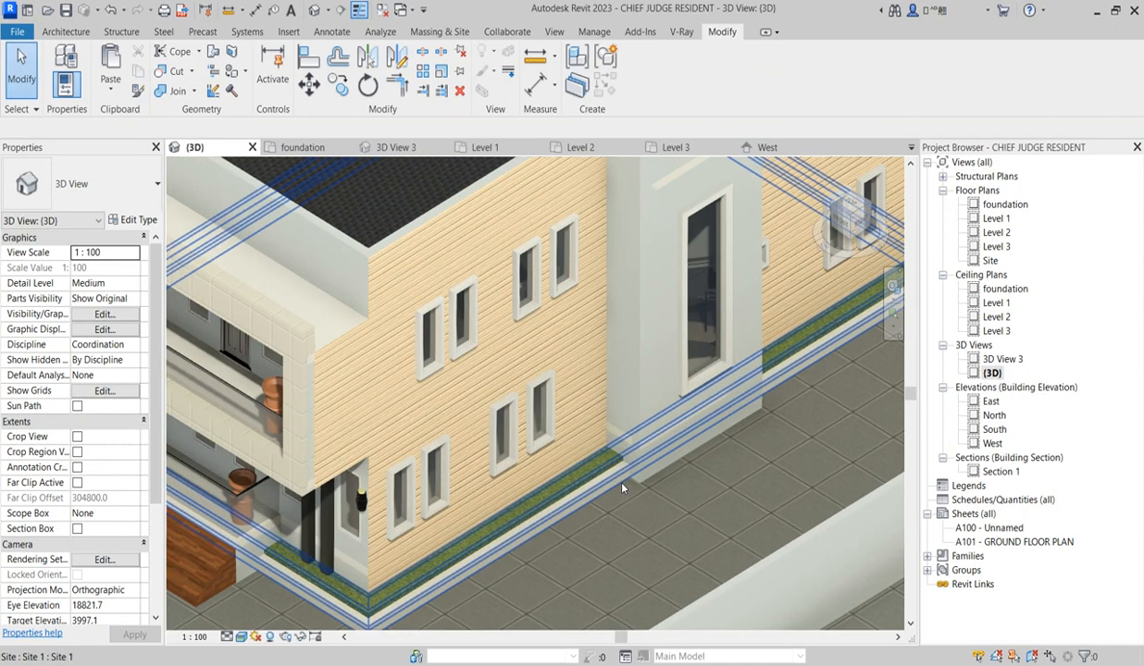
scroll(600, 465, "down", 4)
scroll(404, 418, "up", 4)
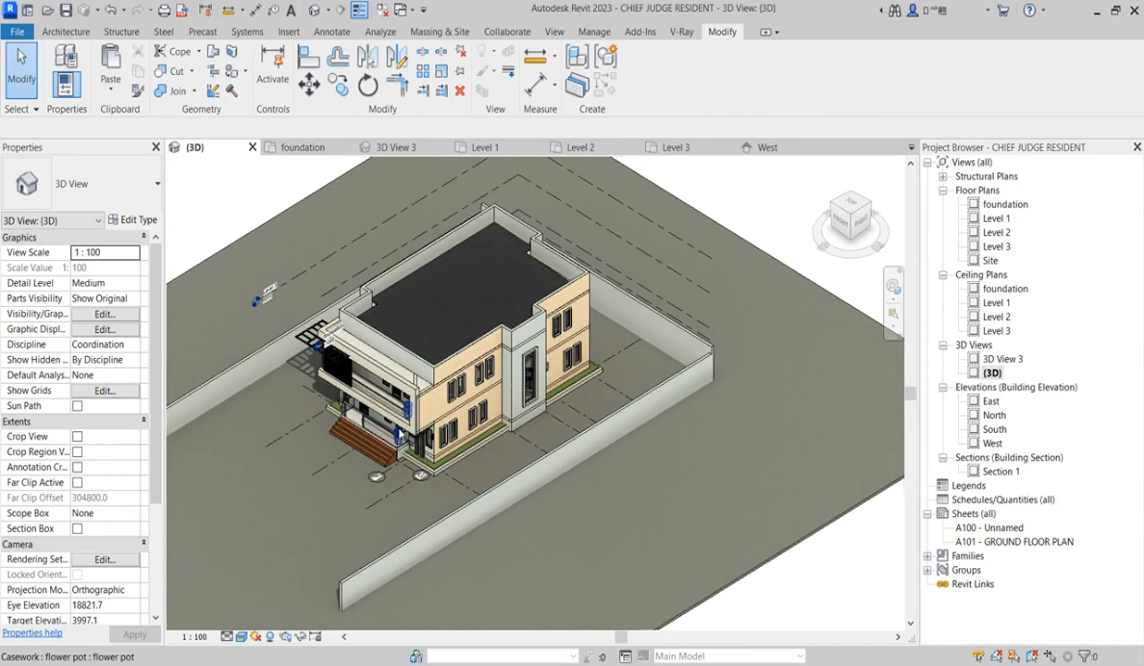
scroll(521, 435, "down", 4)
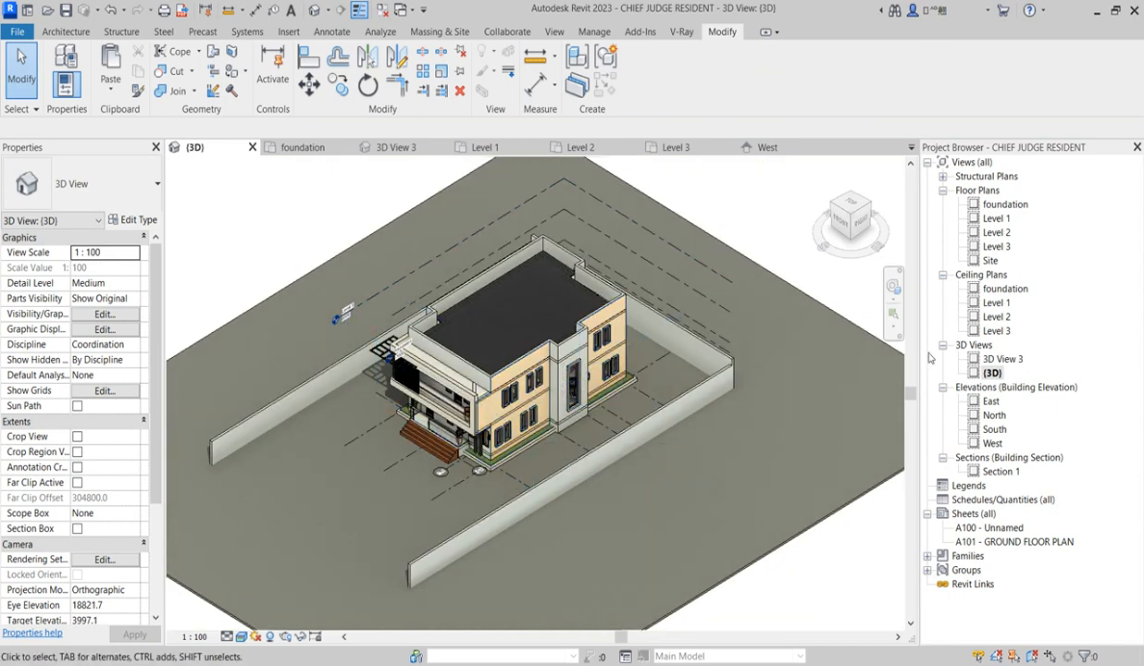
Step: Place a perspective camera in the Level 1 plan from outside the boundary wall, southeast of the house, aimed diagonally across the building
double_click(994, 218)
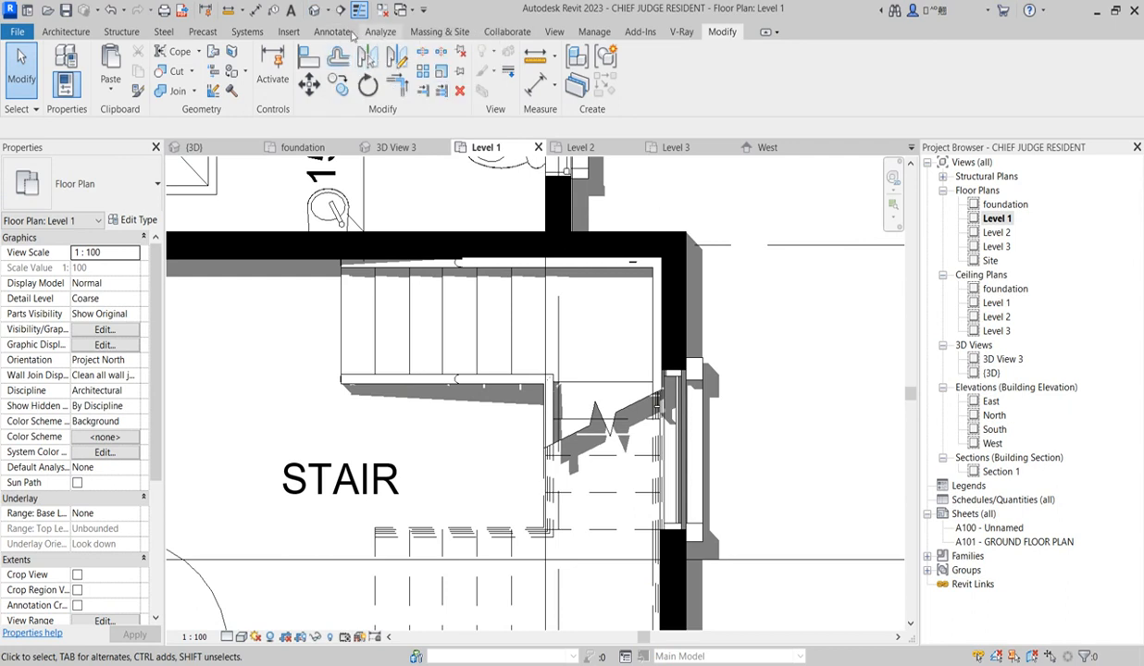
left_click(555, 32)
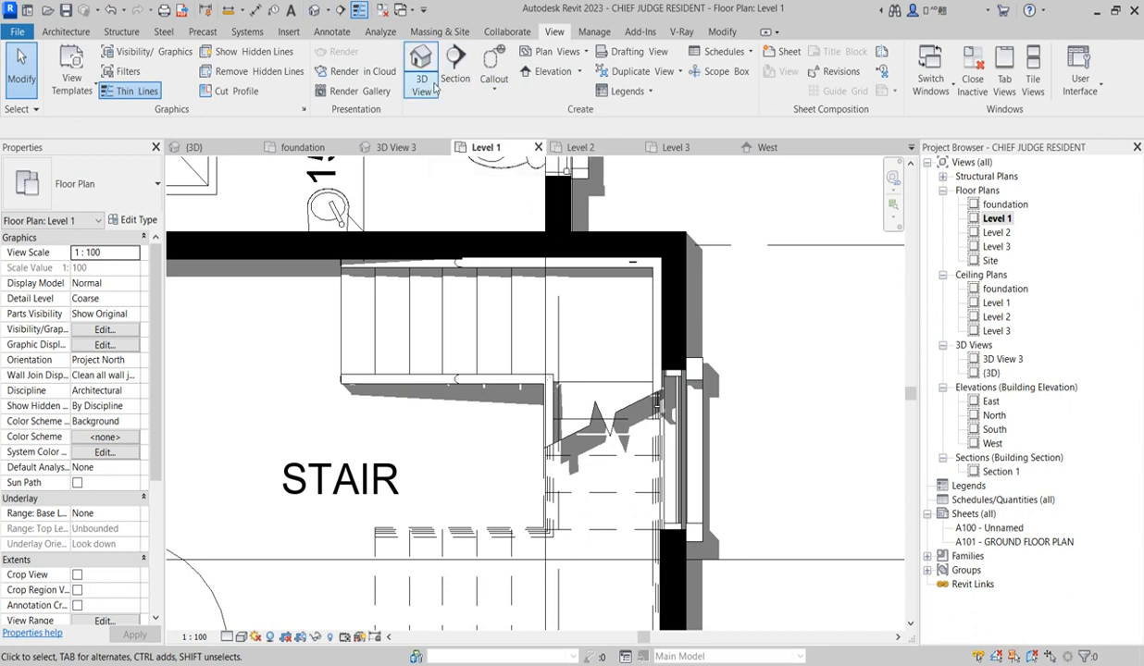
left_click(434, 86)
left_click(437, 178)
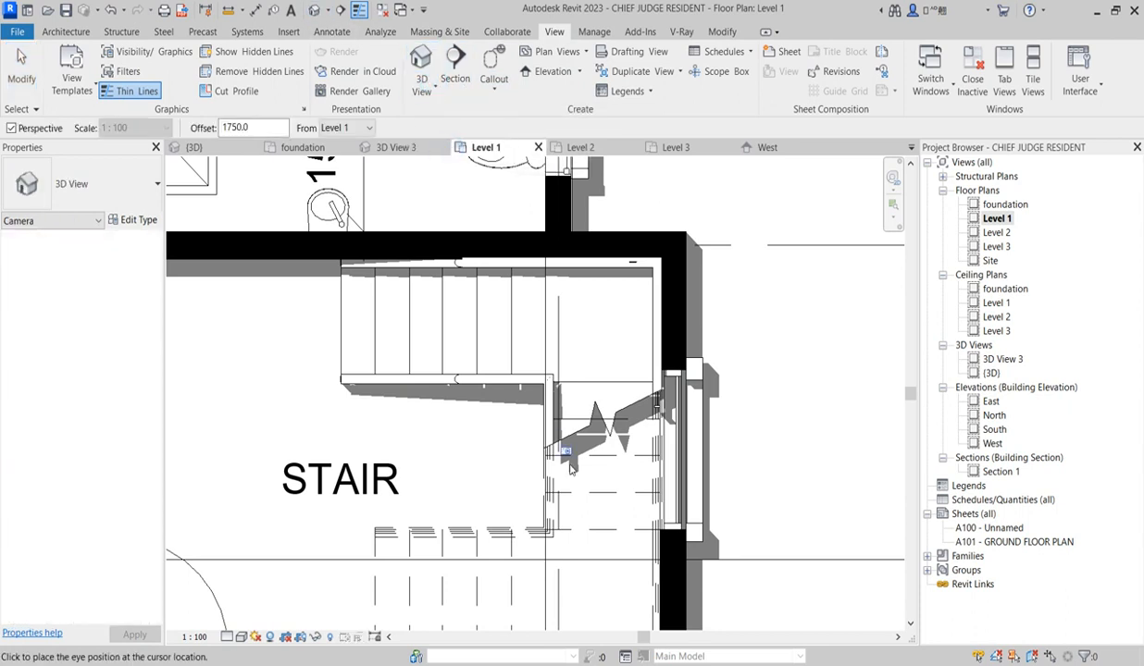
scroll(571, 470, "down", 10)
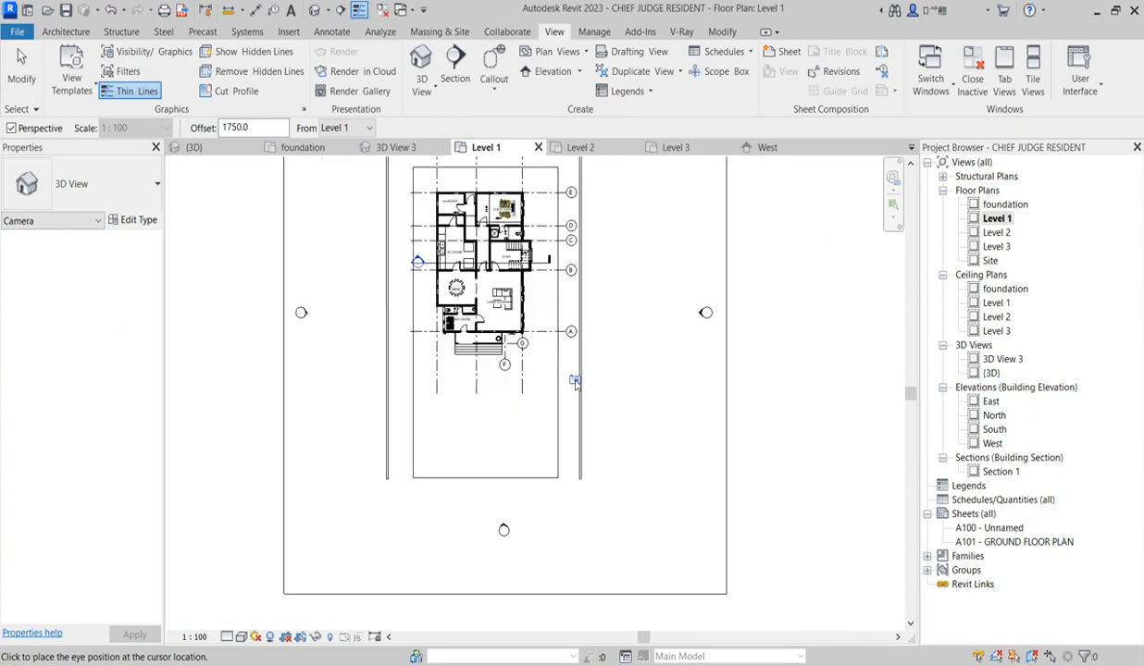
scroll(574, 382, "up", 1)
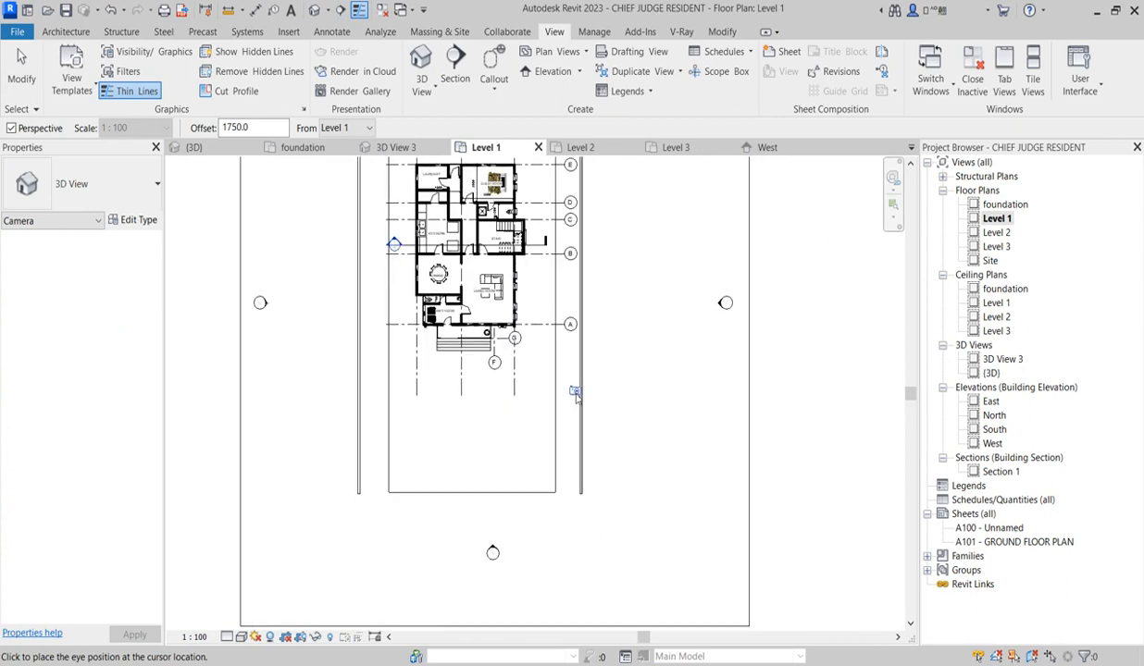
left_click(607, 442)
scroll(523, 282, "down", 2)
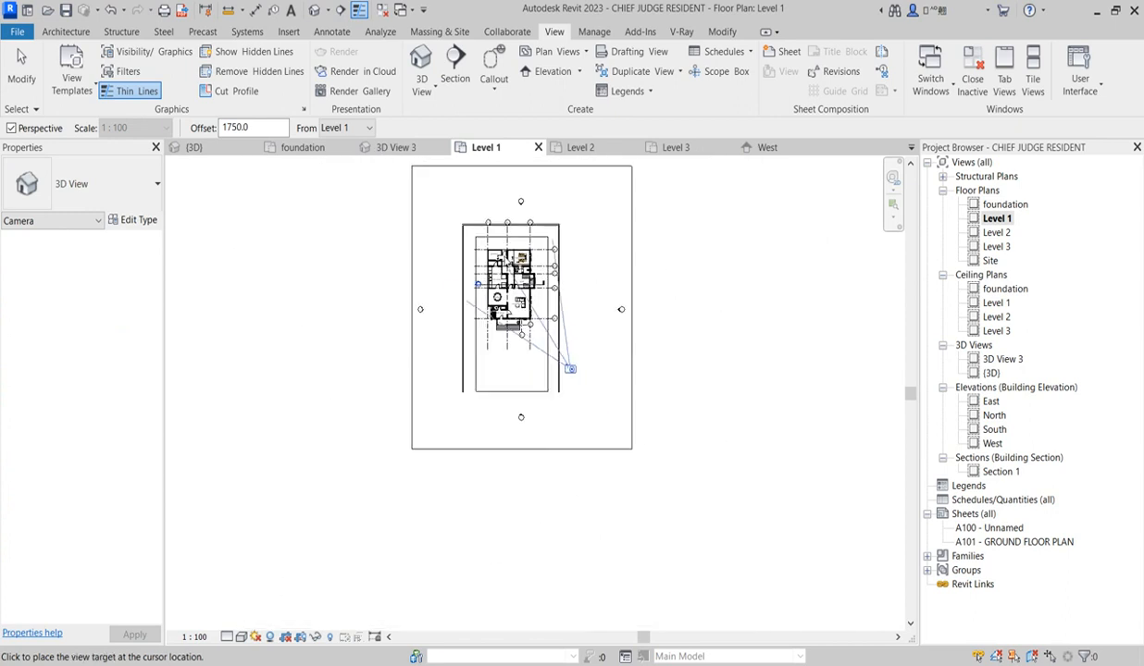
left_click(459, 234)
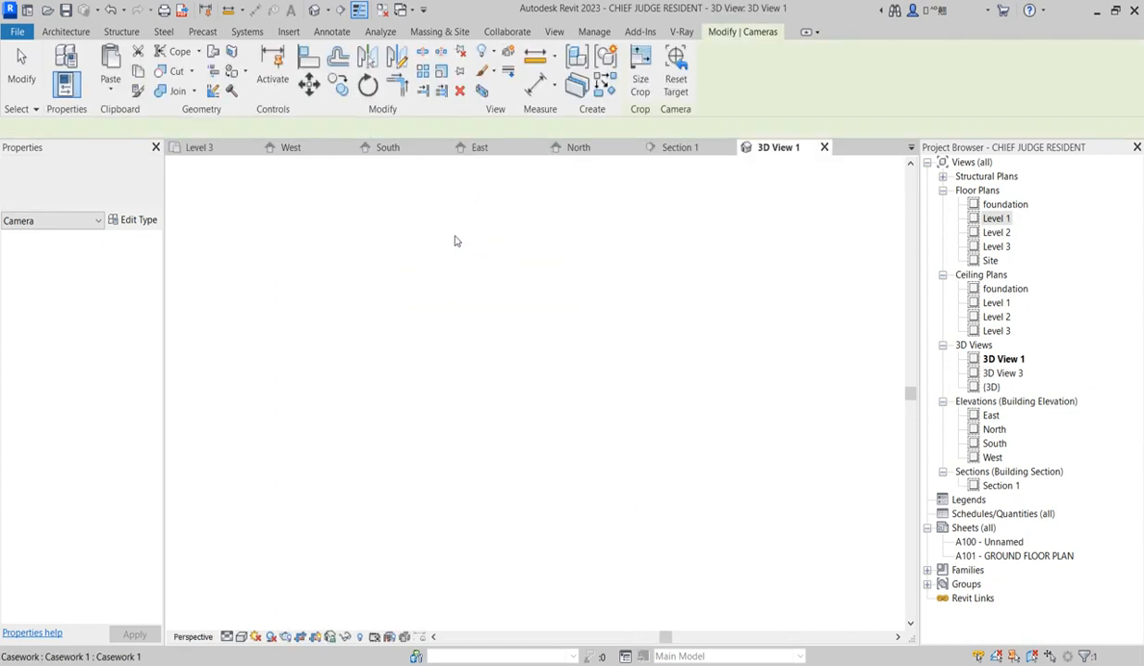
scroll(453, 439, "down", 3)
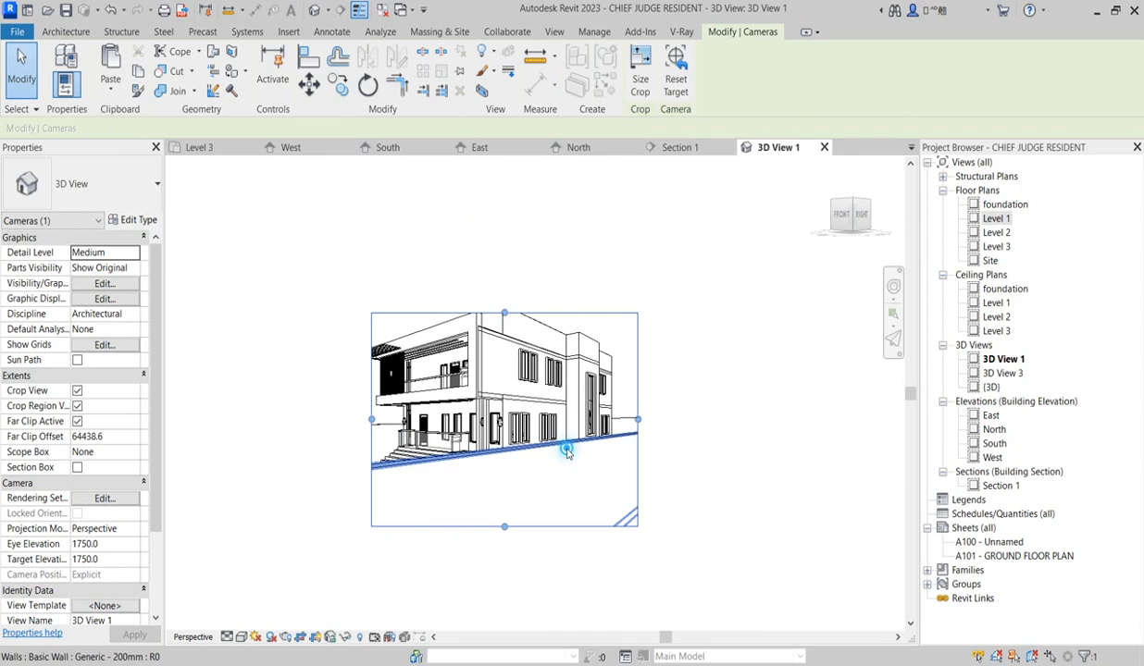
left_click(569, 453)
right_click(569, 454)
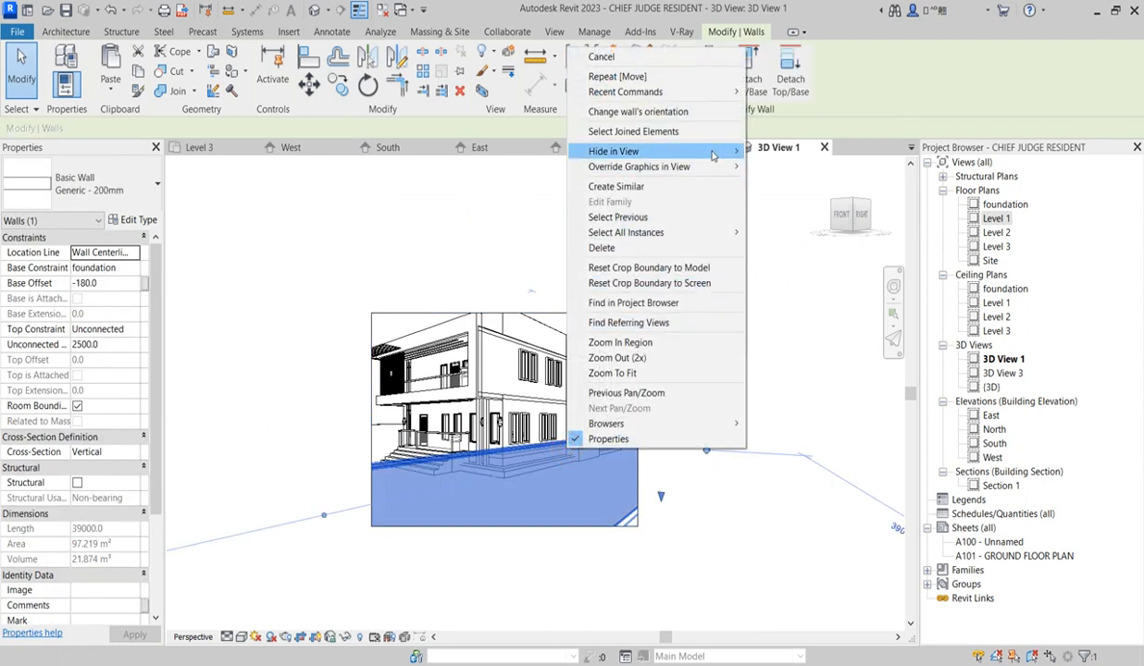
mouse_move(739, 155)
left_click(753, 338)
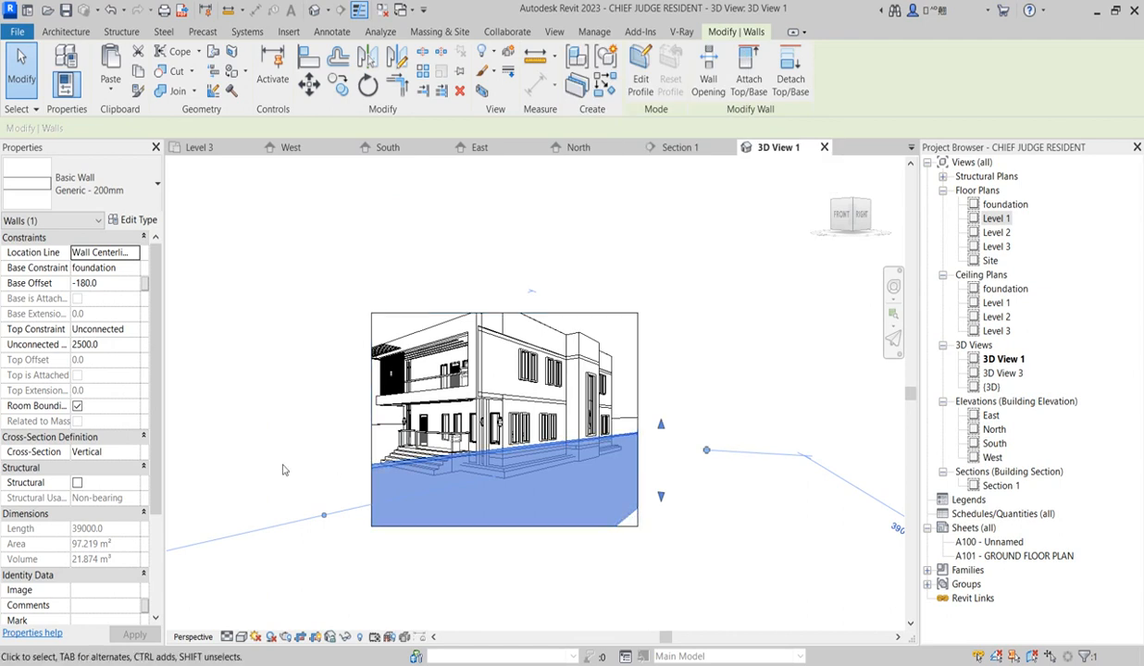
left_click(269, 405)
Step: Set the camera view's visual style to Realistic and hide the boundary wall in front of the building
left_click(241, 637)
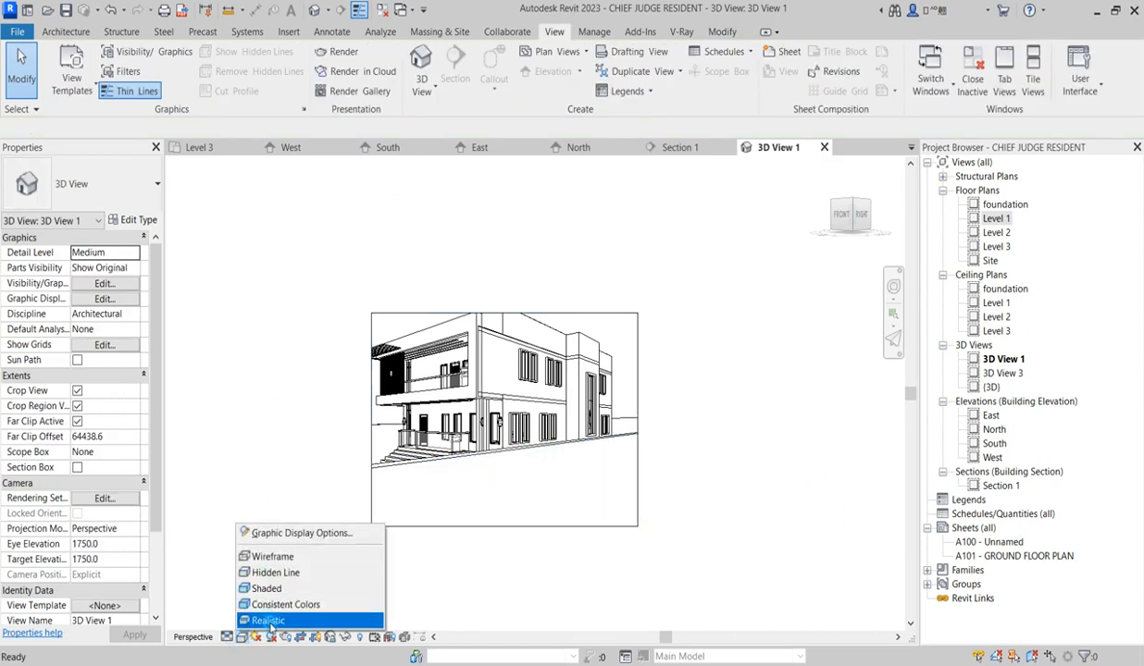
left_click(269, 622)
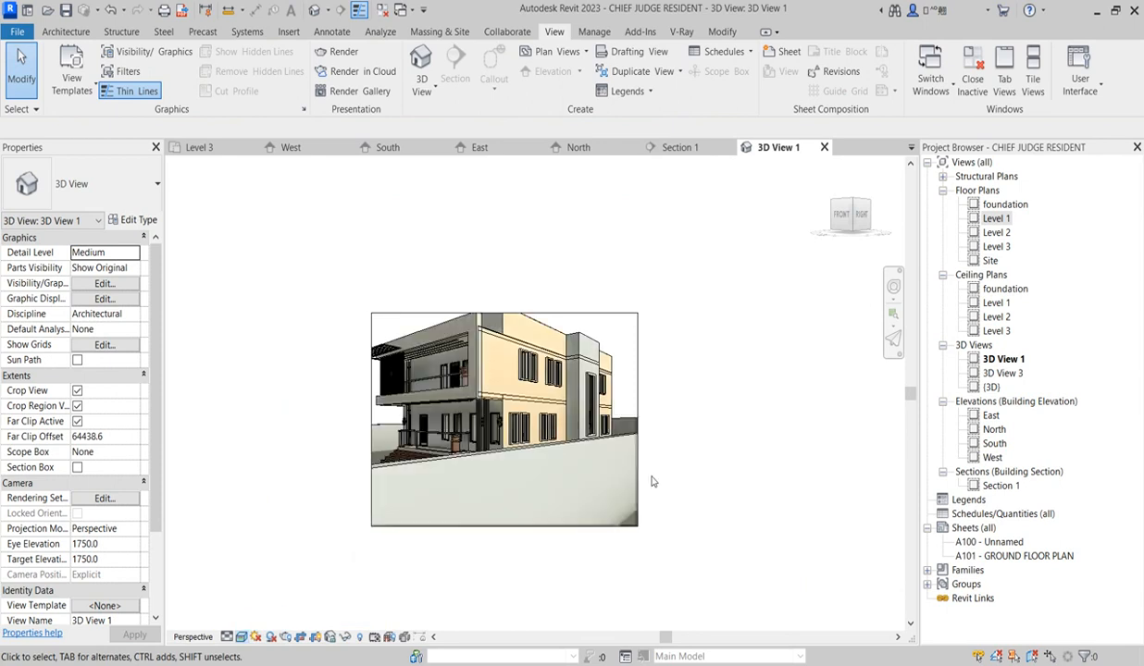
left_click(561, 452)
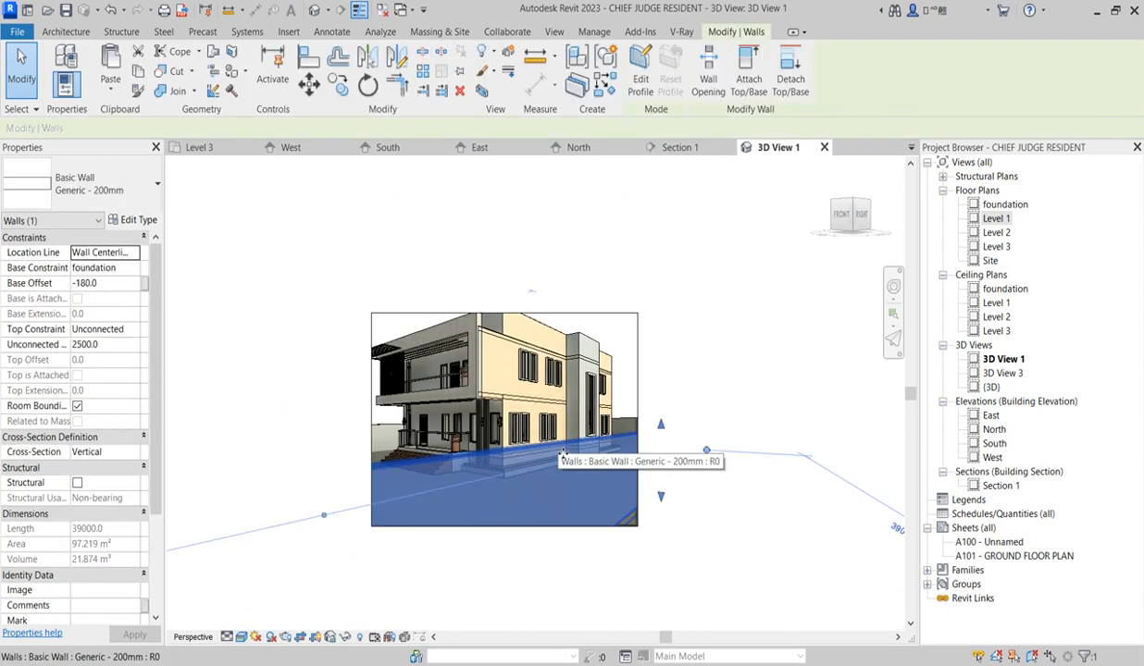
right_click(562, 453)
mouse_move(672, 158)
left_click(752, 148)
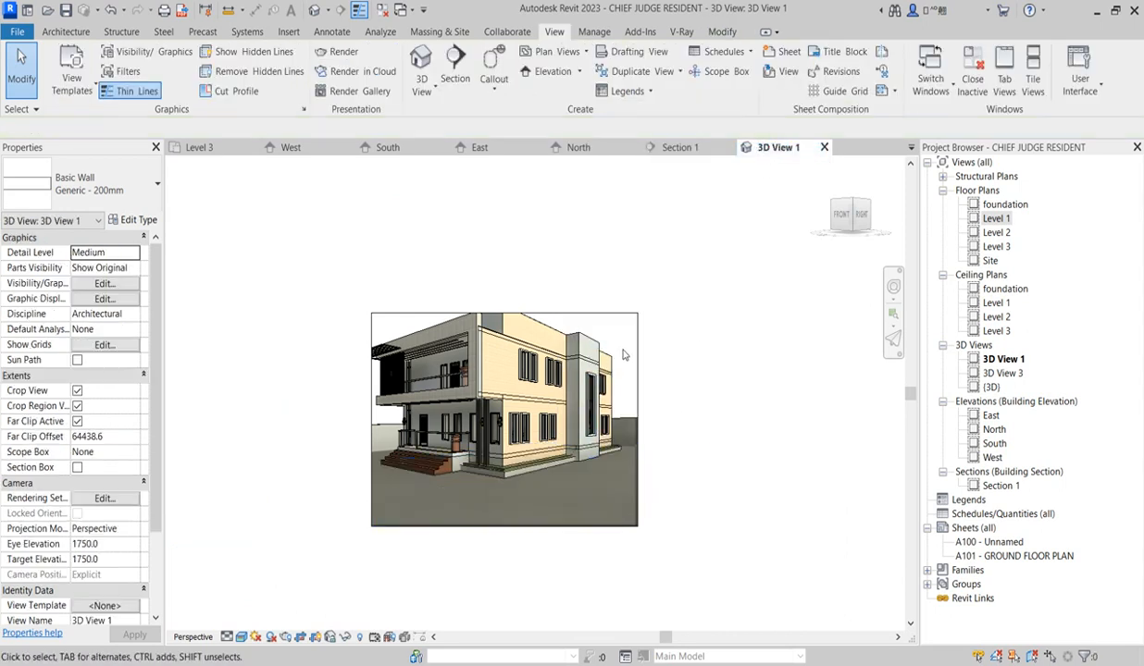
Step: Enlarge the camera view's crop region upward and outward on both sides until the whole house and its pergola are framed
left_click(613, 315)
left_click_drag(502, 314, 504, 253)
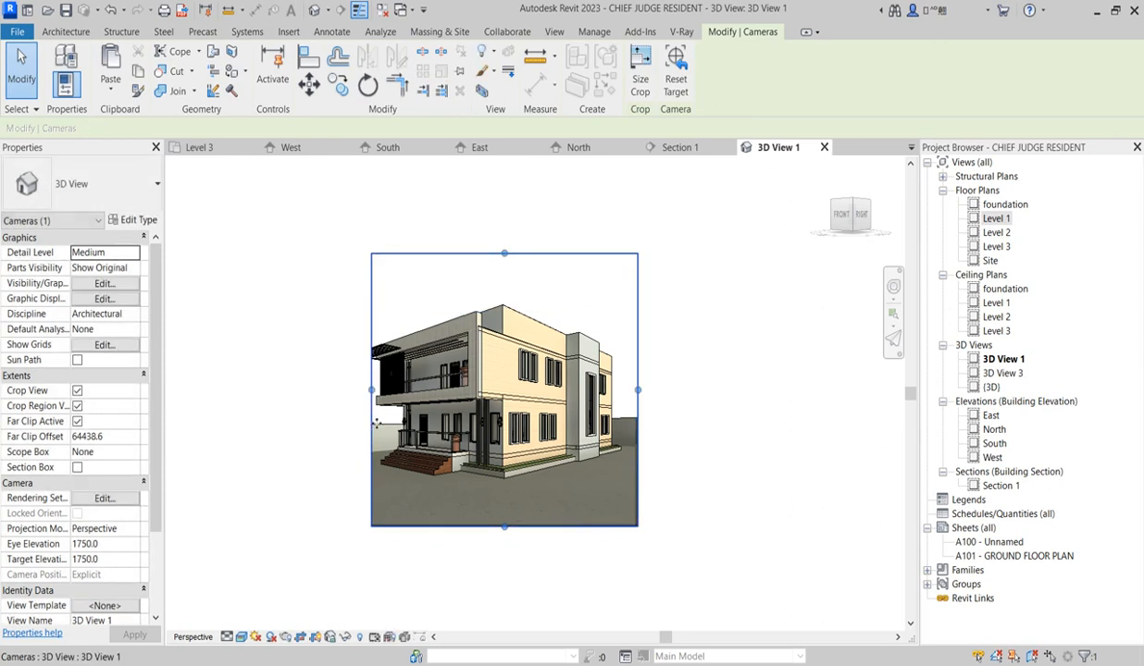
left_click_drag(371, 389, 338, 389)
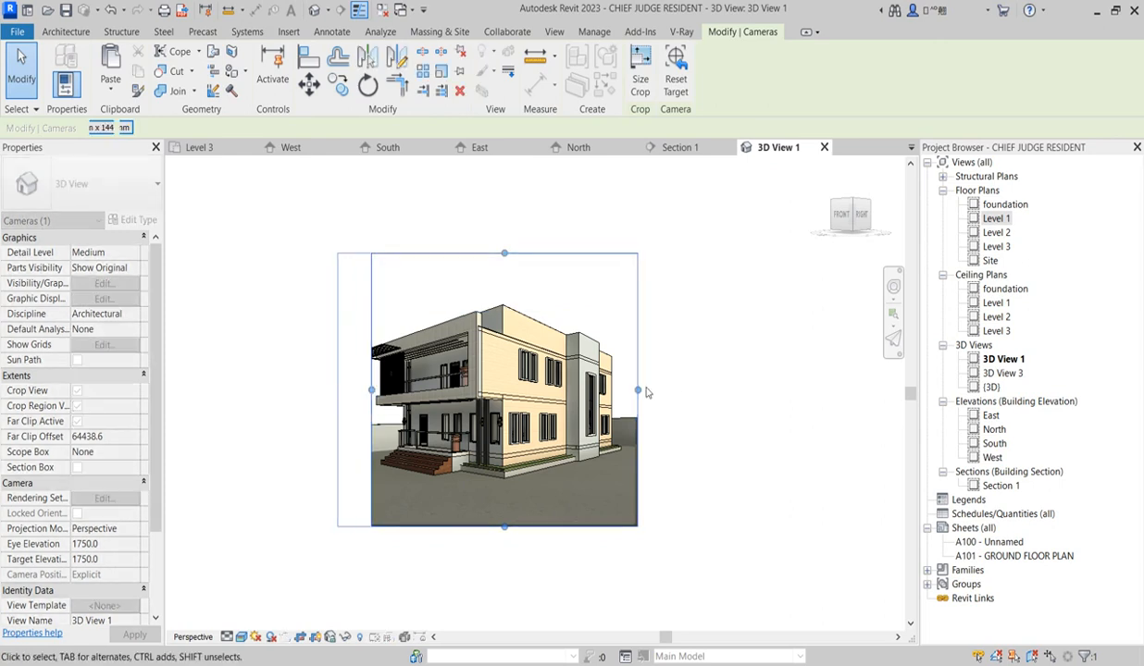
left_click_drag(639, 390, 664, 391)
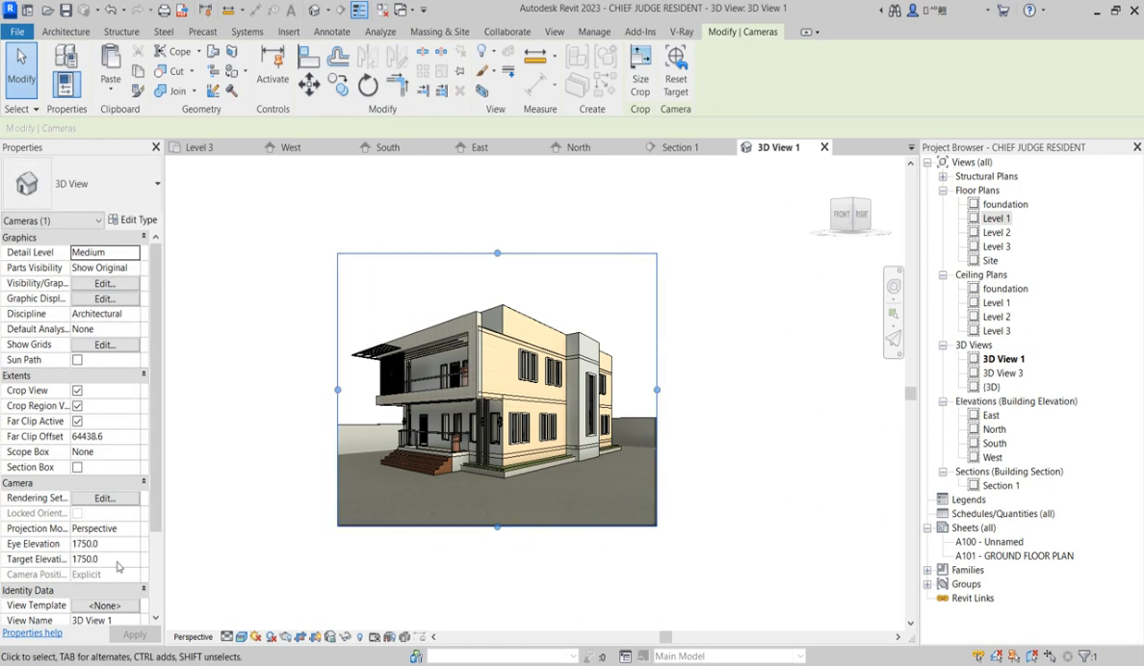
Step: Set the camera's Eye Elevation and Target Elevation to 100 and apply the change
scroll(576, 448, "up", 2)
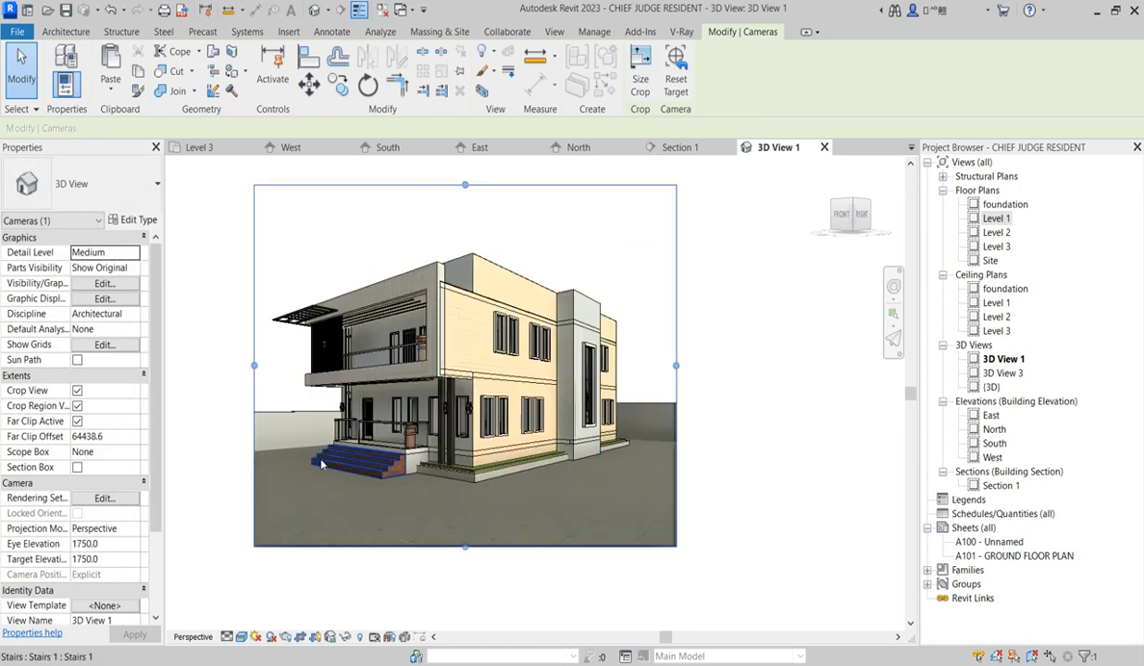
scroll(448, 385, "down", 2)
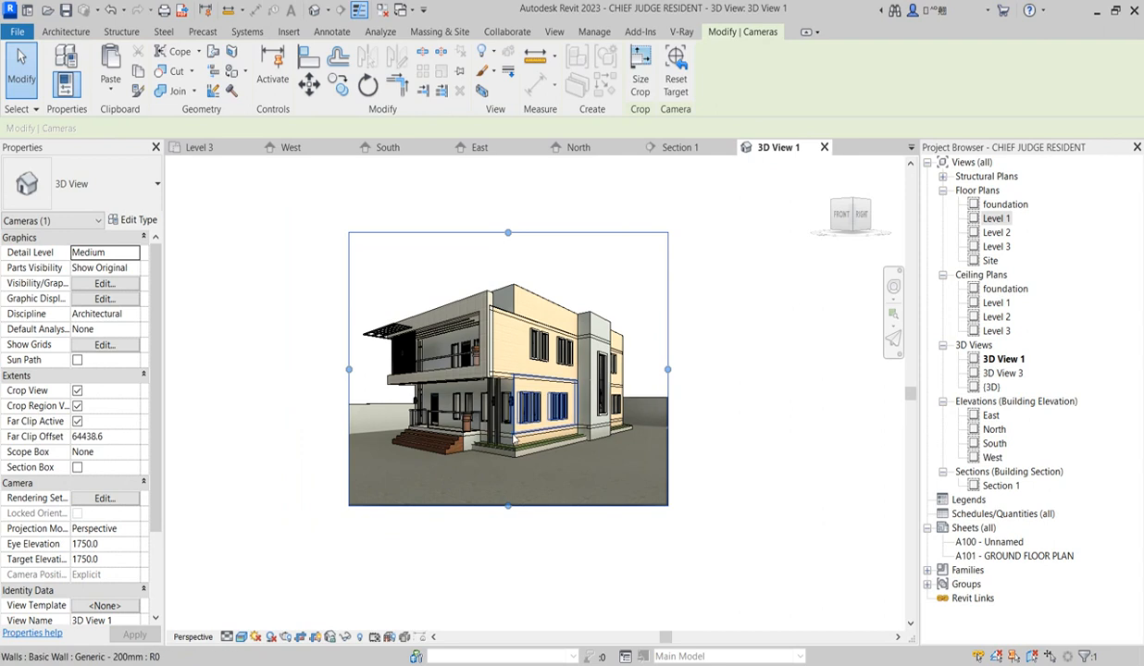
scroll(476, 364, "up", 4)
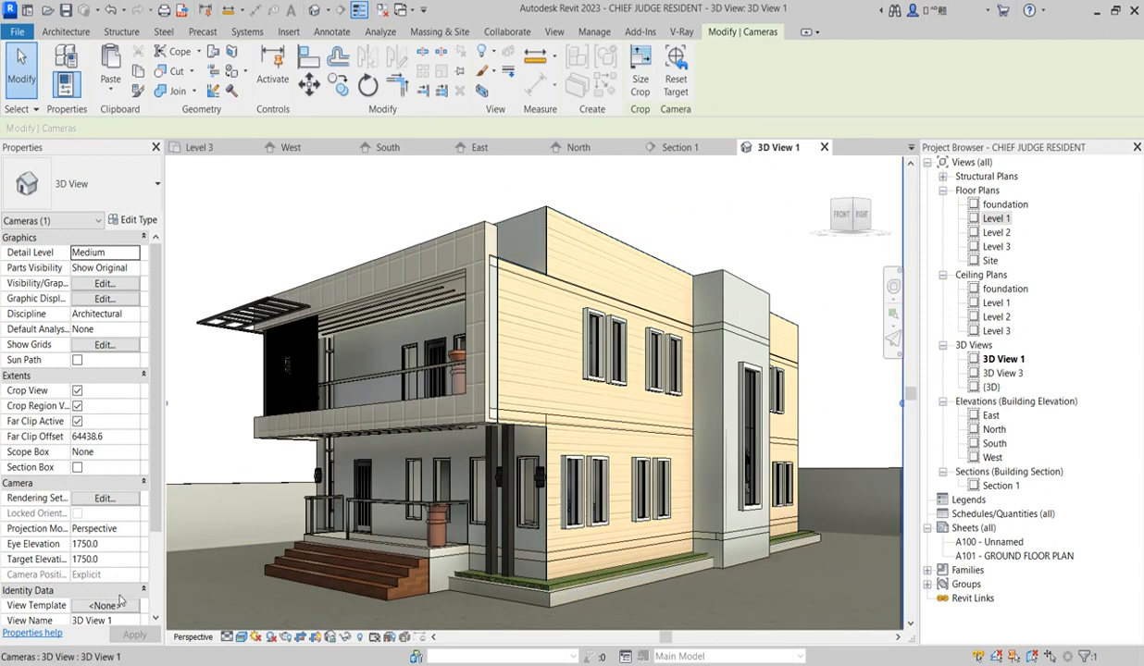
scroll(116, 509, "down", 2)
left_click(115, 515)
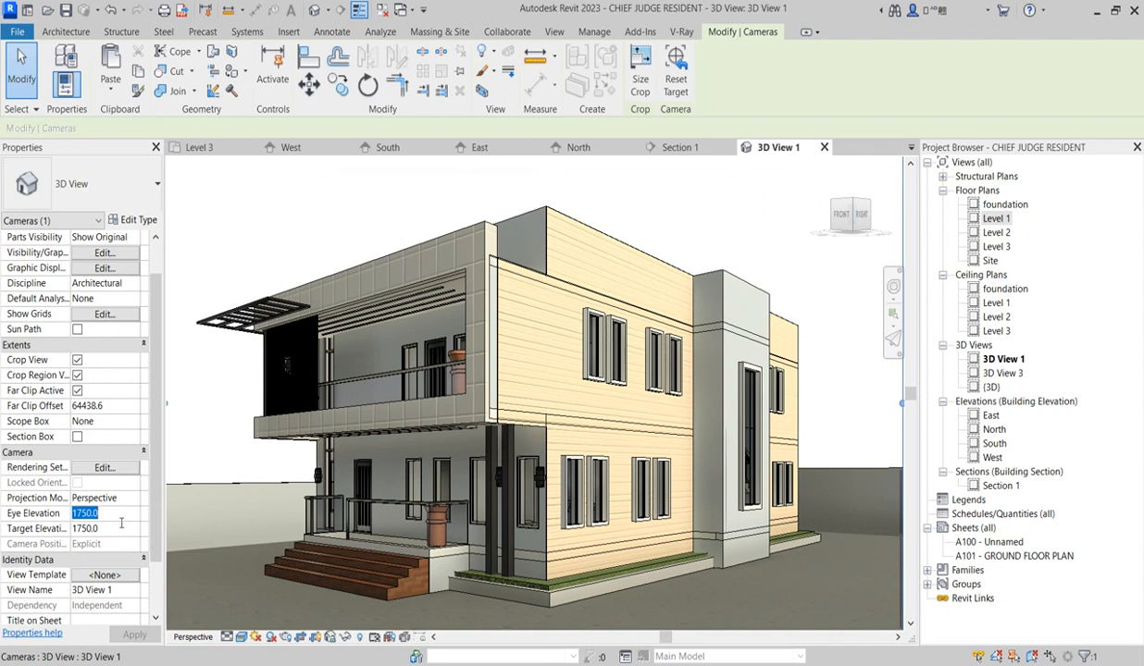
left_click(114, 528)
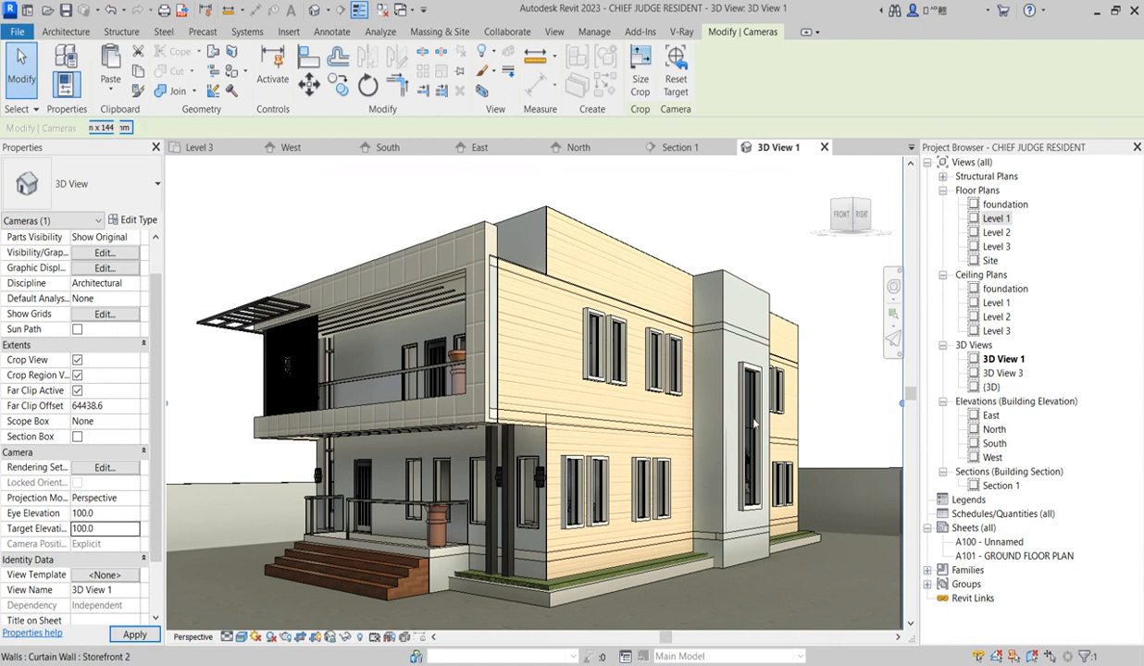
scroll(649, 556, "down", 3)
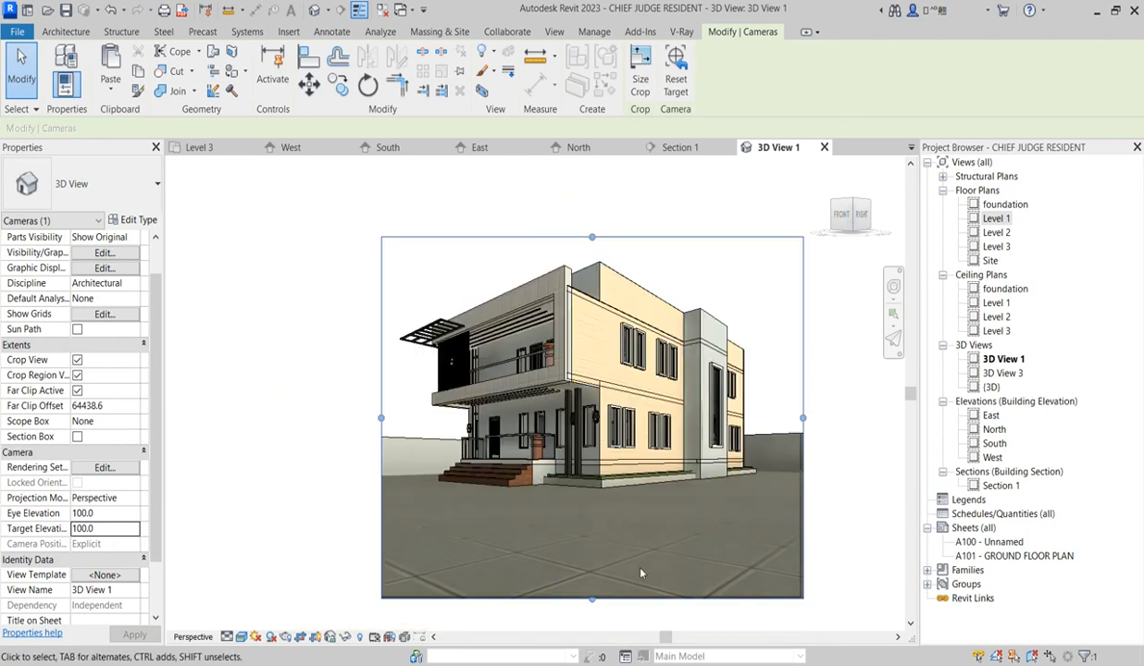
Step: Reframe the camera view by trimming the foreground below the house and extending the crop region above and beside the pergola
left_click_drag(592, 599, 600, 527)
left_click_drag(594, 239, 597, 203)
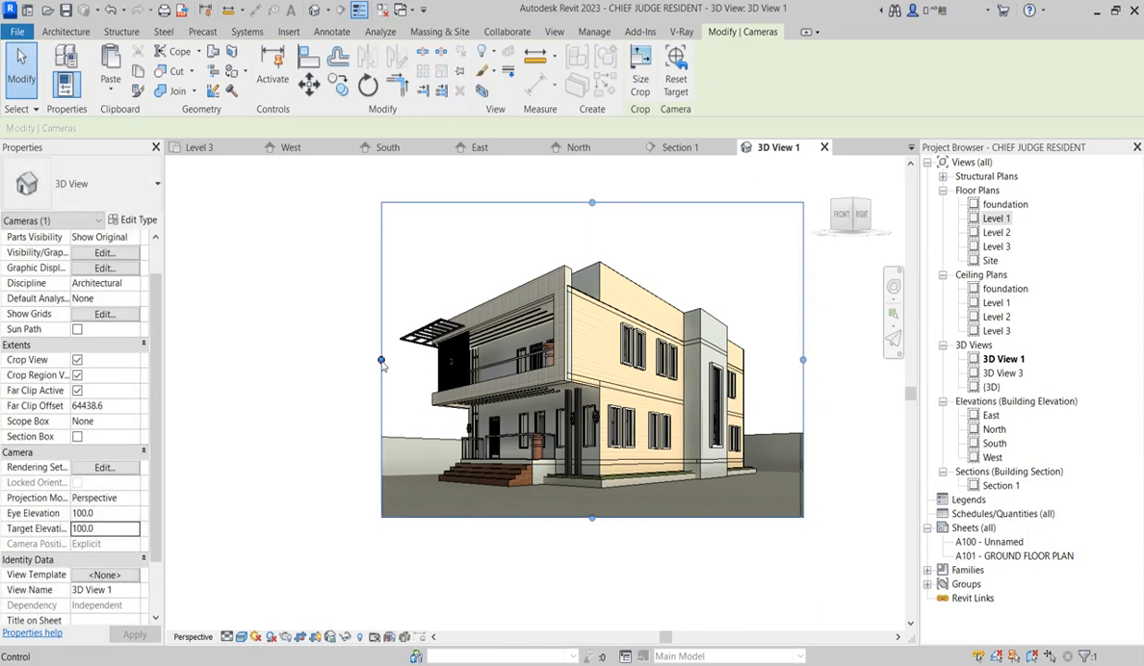
left_click_drag(380, 360, 345, 360)
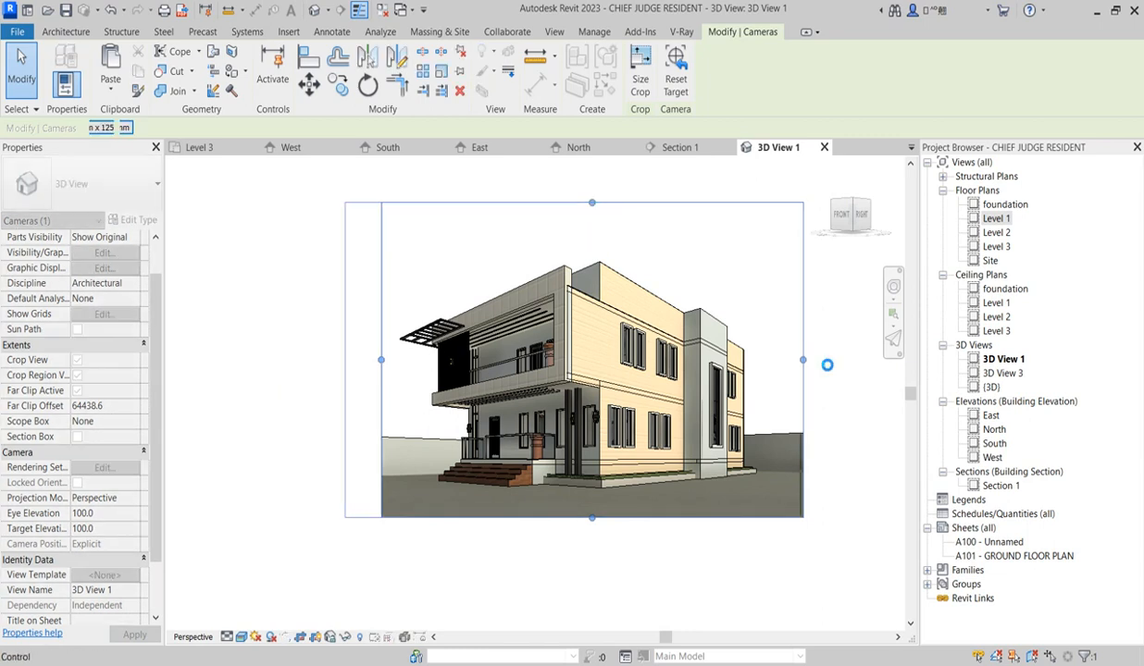
scroll(820, 361, "up", 2)
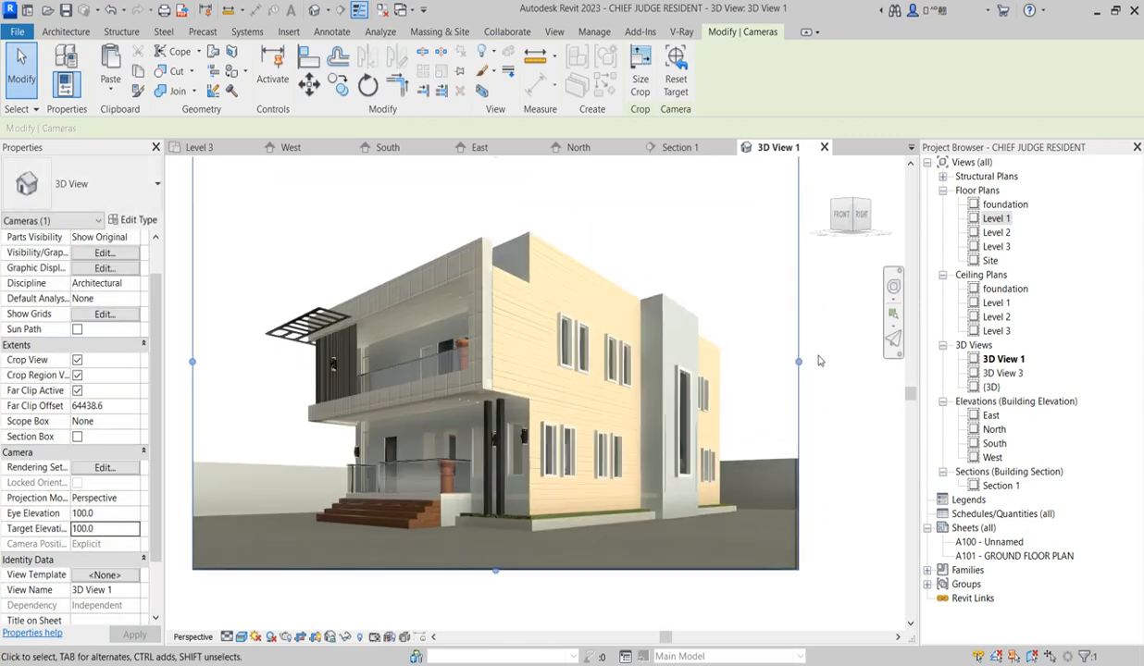
left_click(387, 250)
Step: Examine the reframed perspective of the front balcony, entrance steps and beige side wall
scroll(306, 314, "up", 4)
scroll(377, 334, "down", 5)
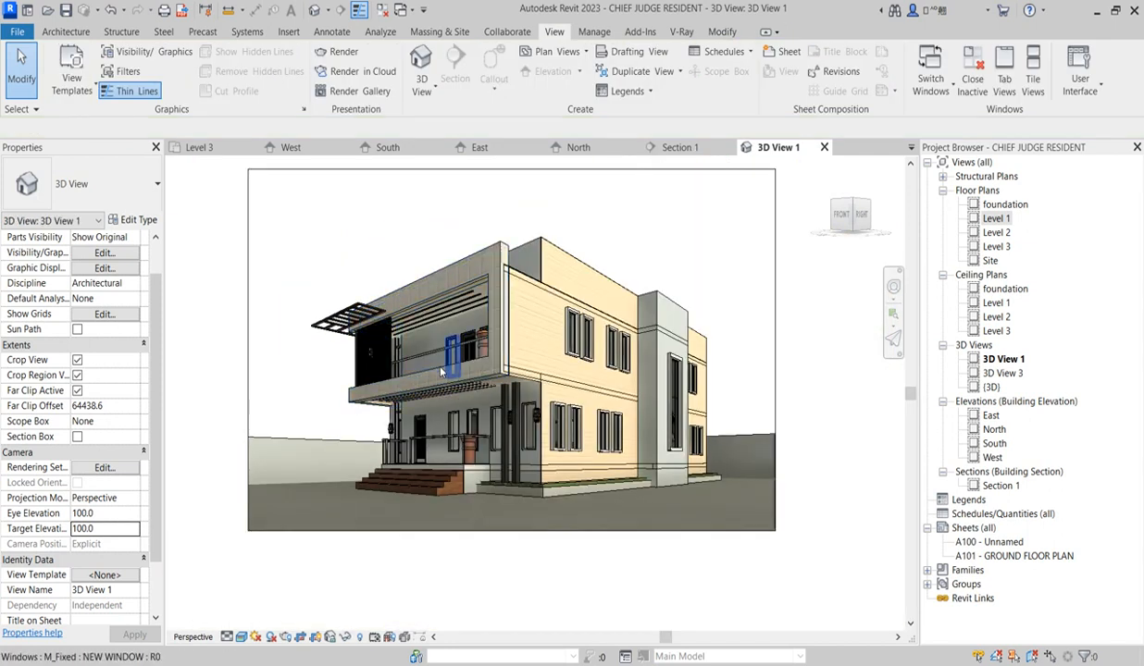
scroll(441, 371, "up", 3)
scroll(475, 417, "down", 3)
left_click(790, 367)
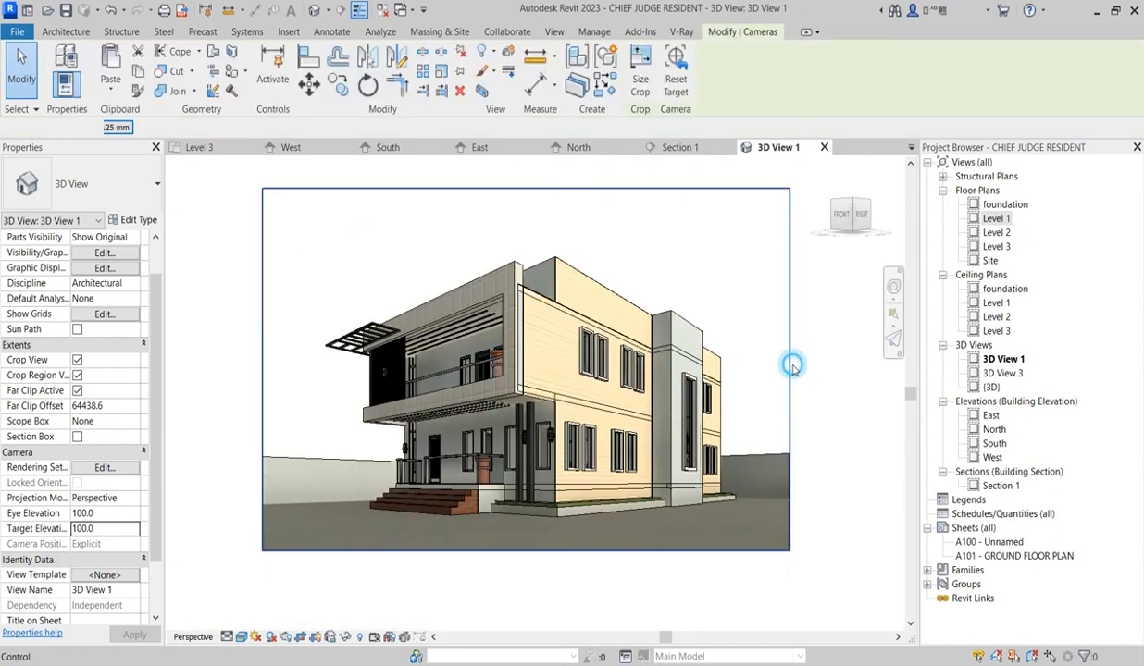
left_click(834, 448)
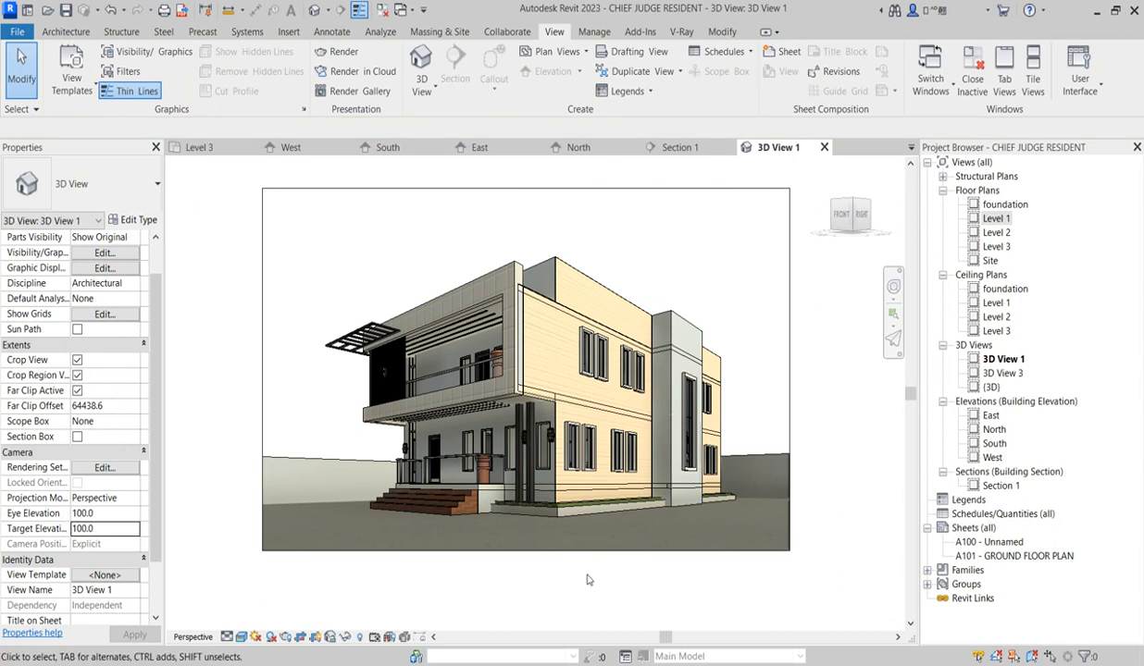
scroll(570, 560, "down", 2)
scroll(583, 569, "up", 2)
scroll(574, 435, "up", 4)
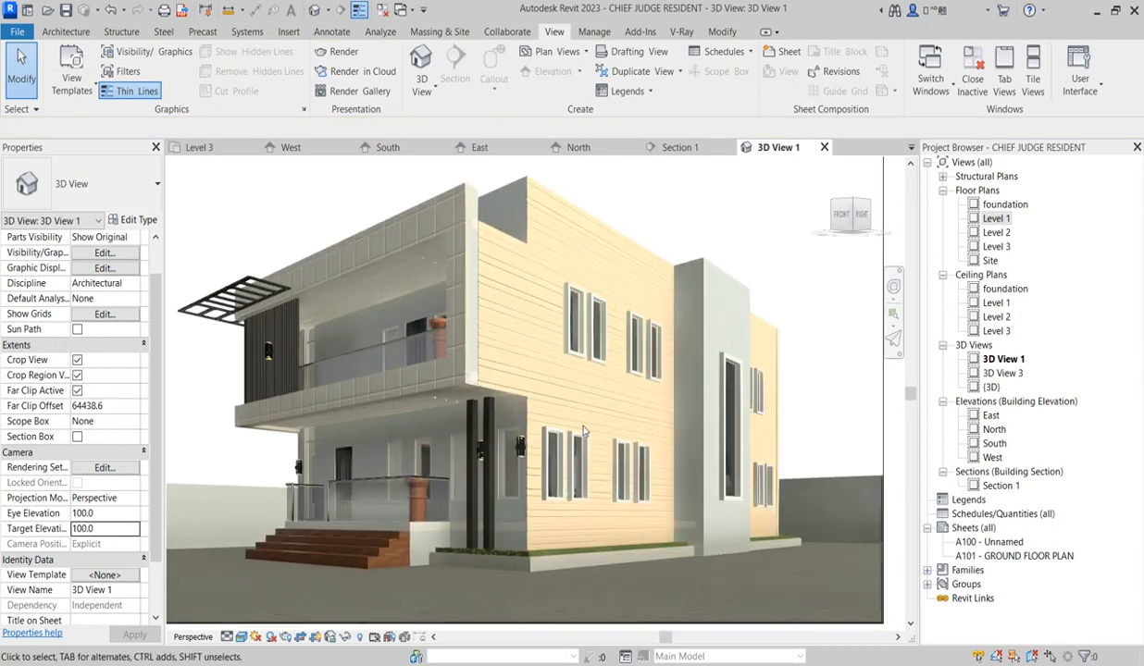
Step: Rename the camera view 3D View 1 as vray shot
right_click(1019, 360)
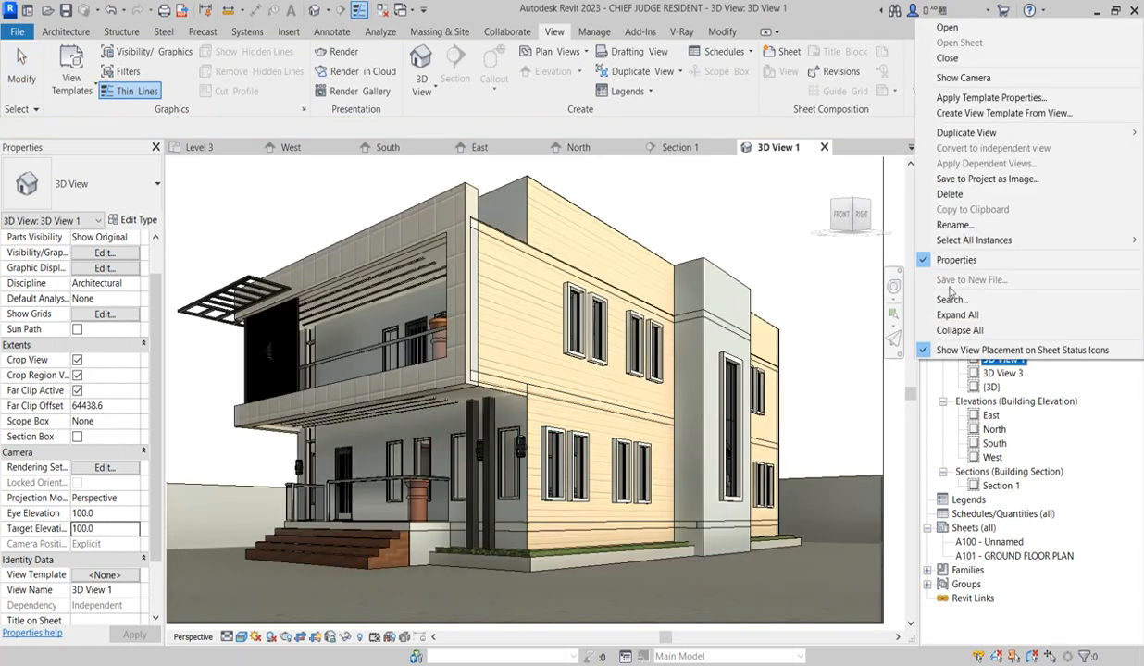
left_click(955, 226)
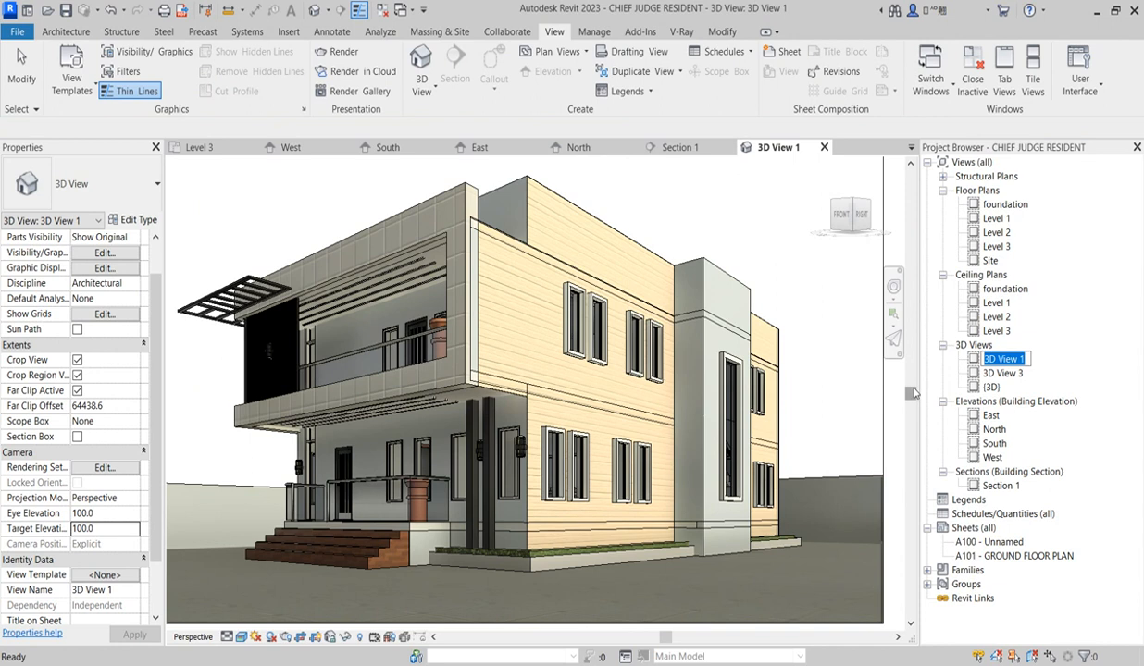
type("vray shot")
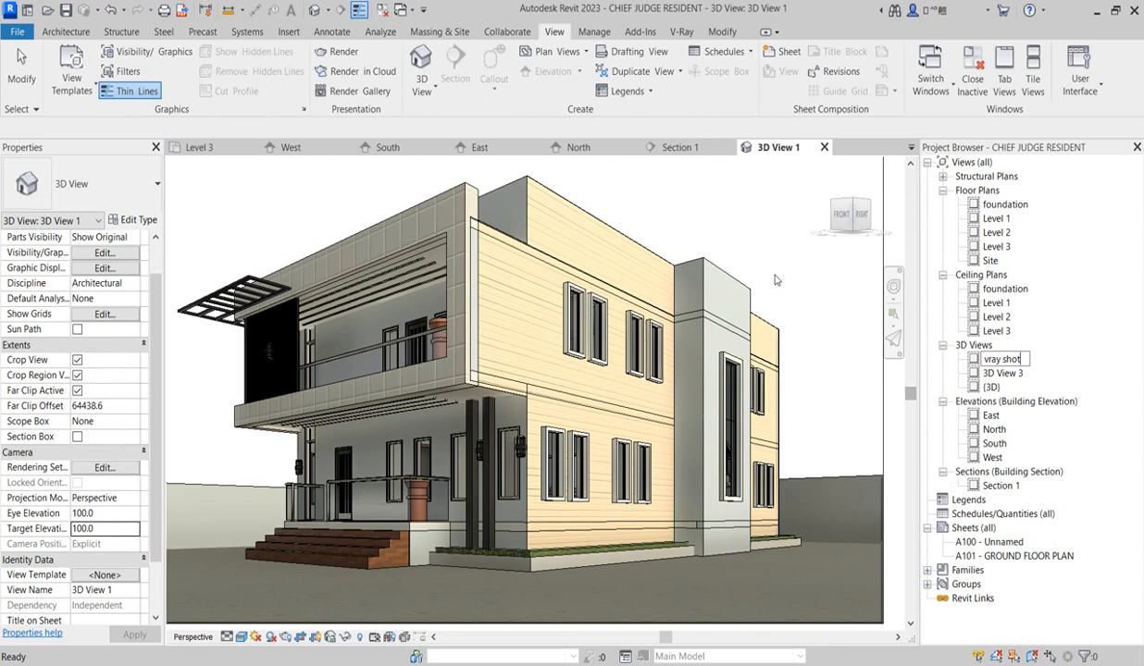
key("Return")
Step: Examine the parapet in the vray shot view and the roof outline in the Level 3 floor plan
scroll(793, 391, "down", 3)
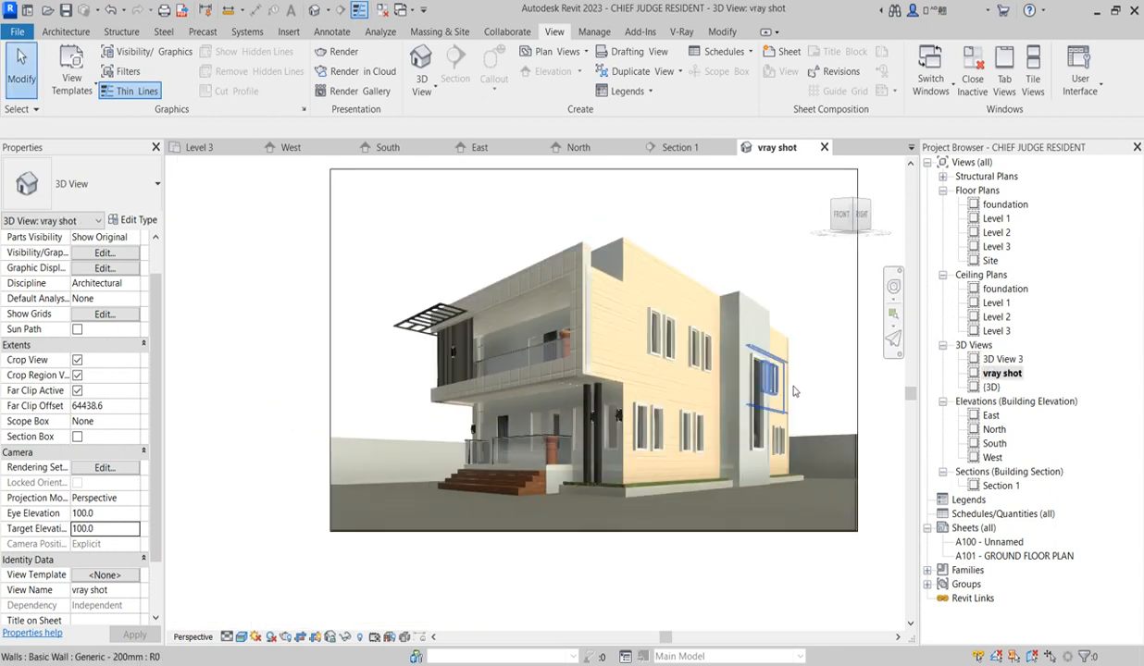
scroll(793, 391, "down", 1)
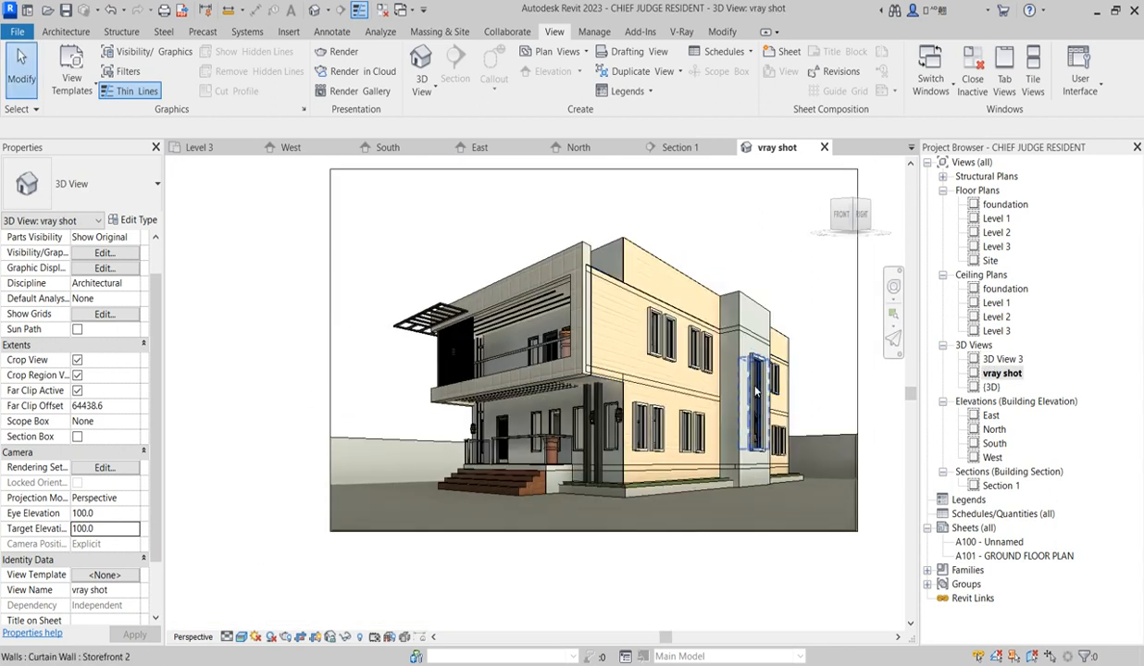
scroll(524, 361, "up", 2)
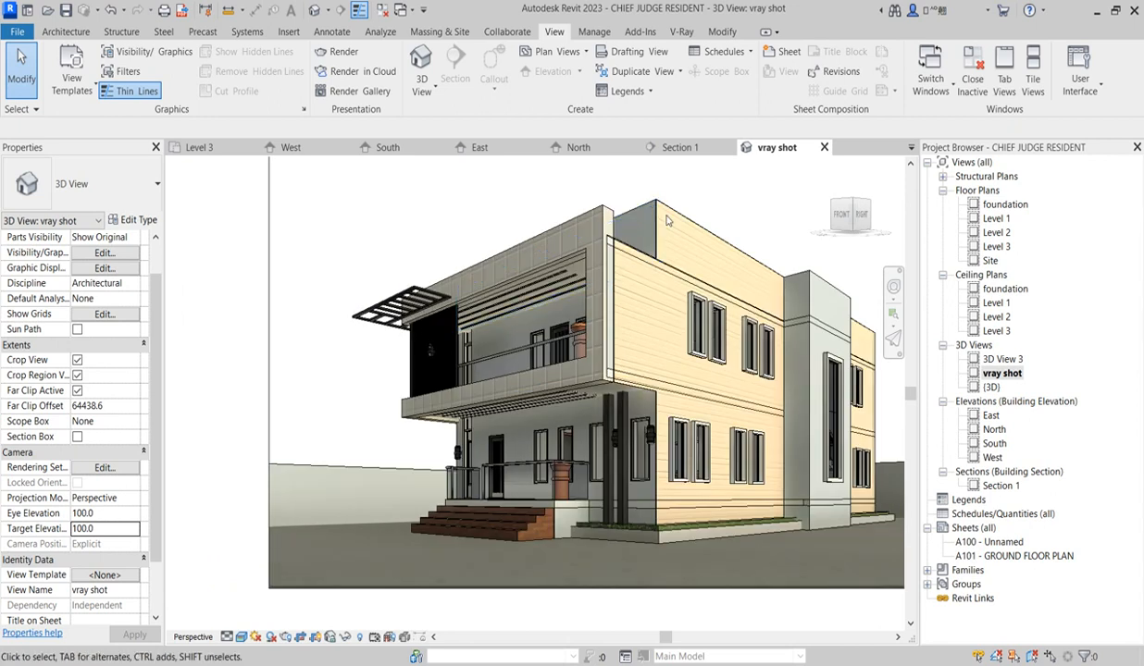
scroll(587, 240, "down", 3)
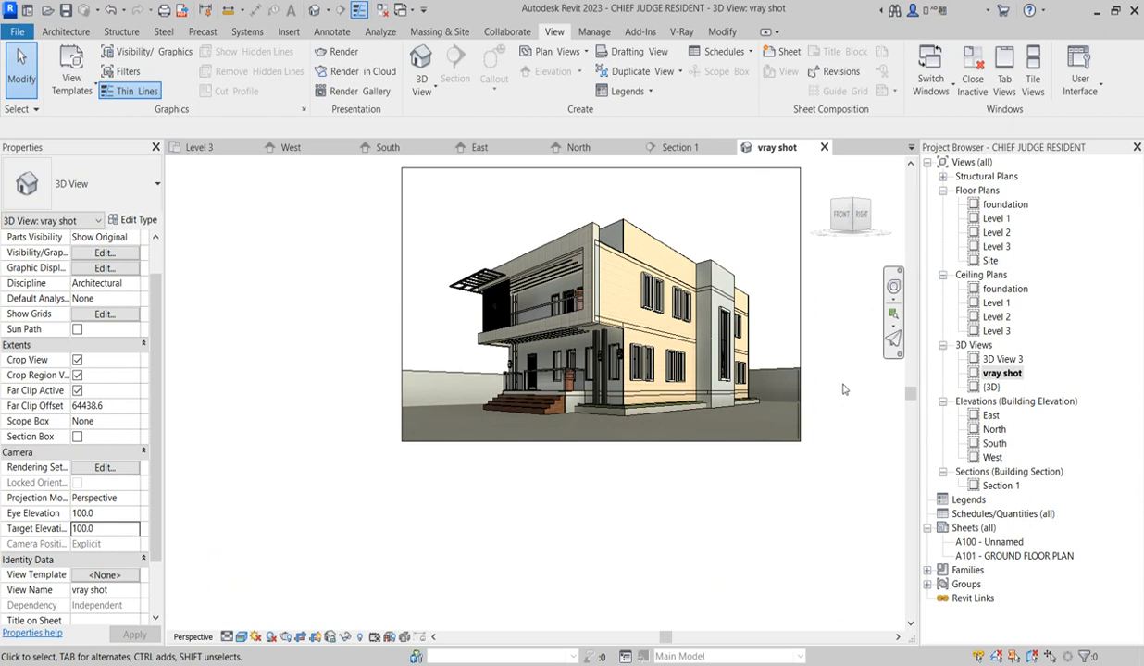
double_click(996, 247)
scroll(615, 416, "down", 5)
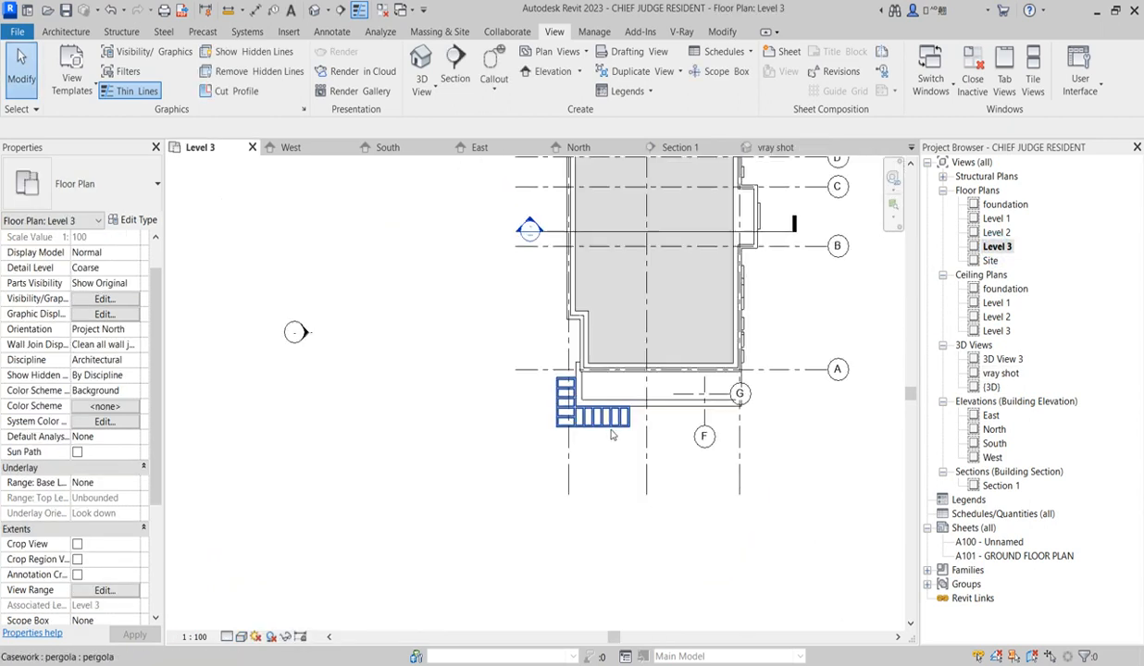
scroll(689, 288, "up", 4)
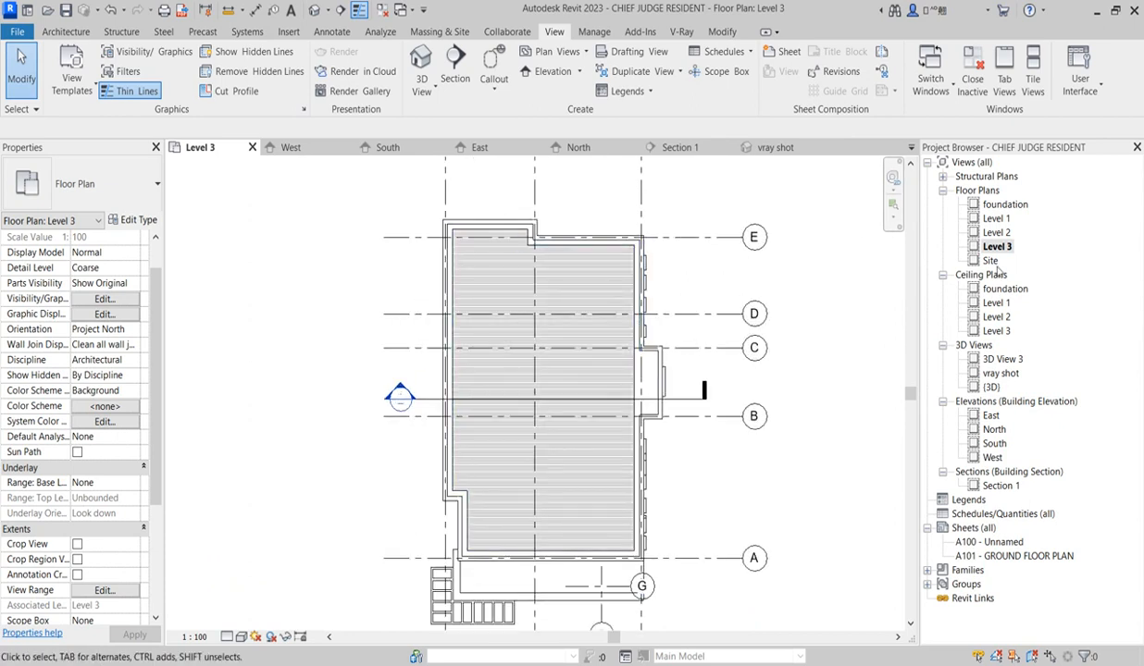
Step: In the default {3D} view, start an in-place model in the Roofs category and name it Roofs coping
double_click(991, 387)
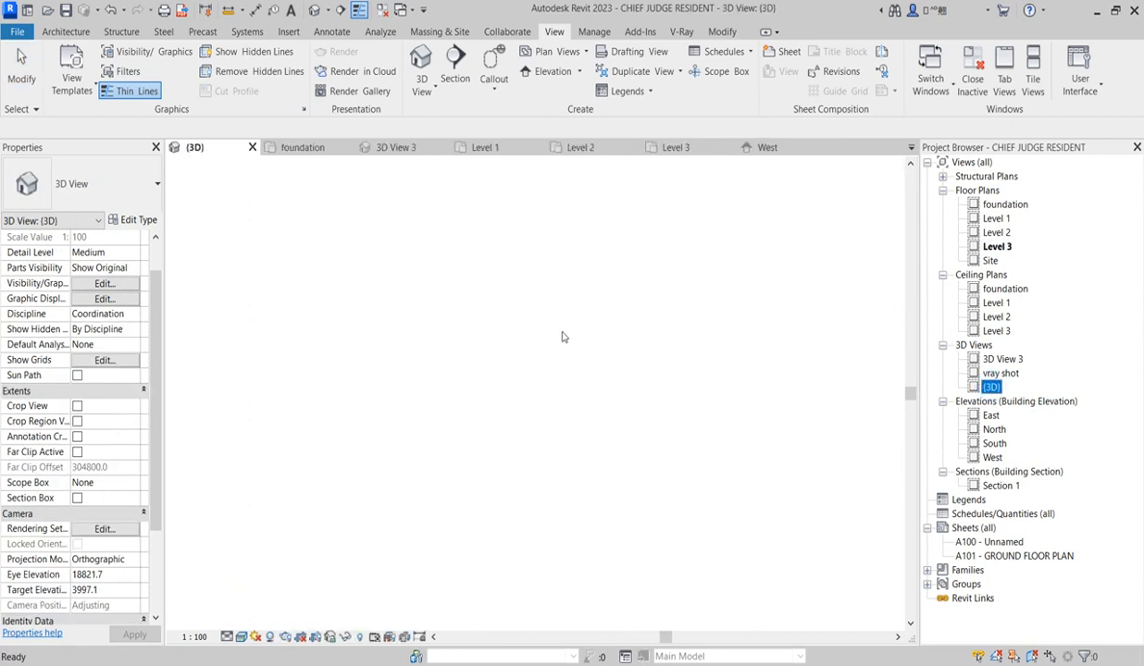
scroll(505, 324, "up", 3)
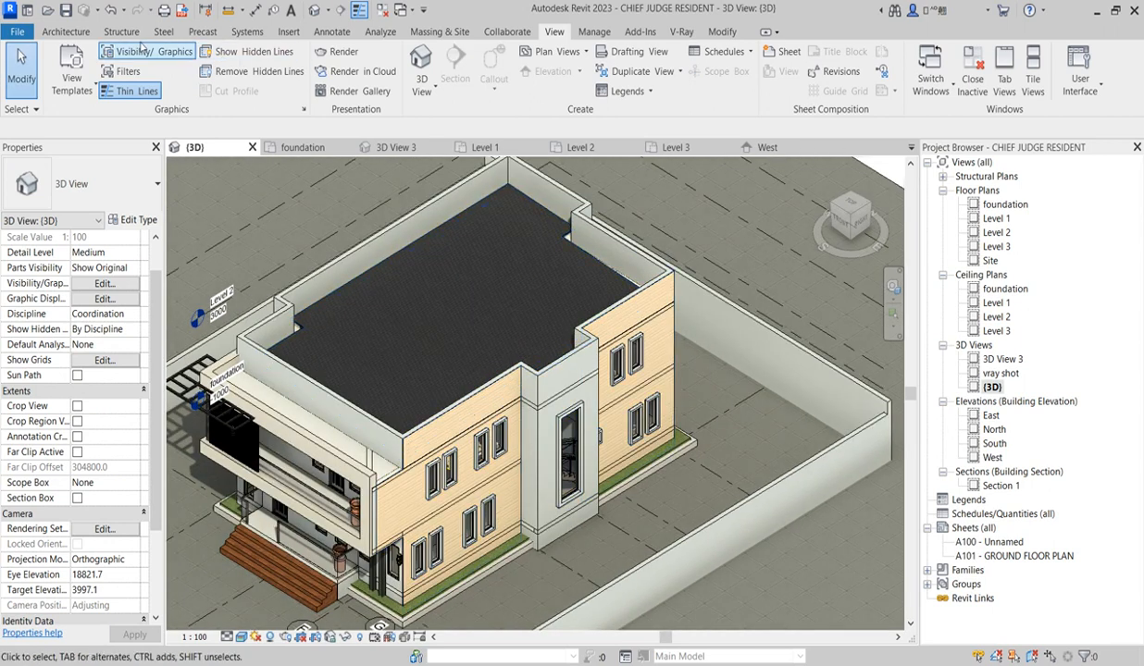
left_click(63, 31)
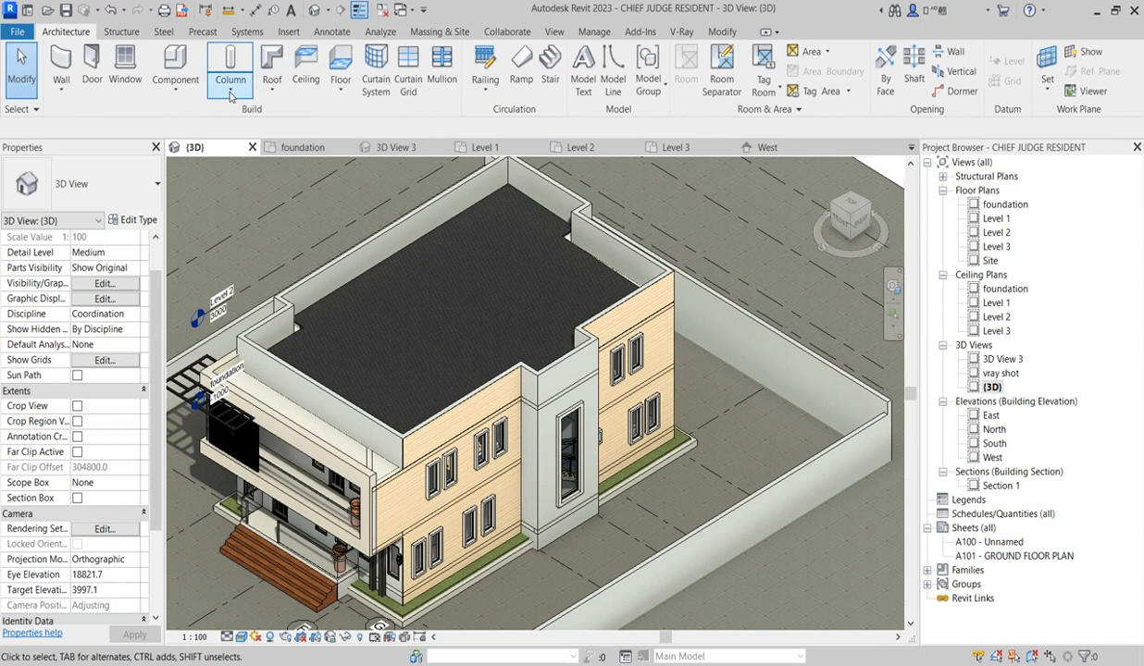
left_click(173, 81)
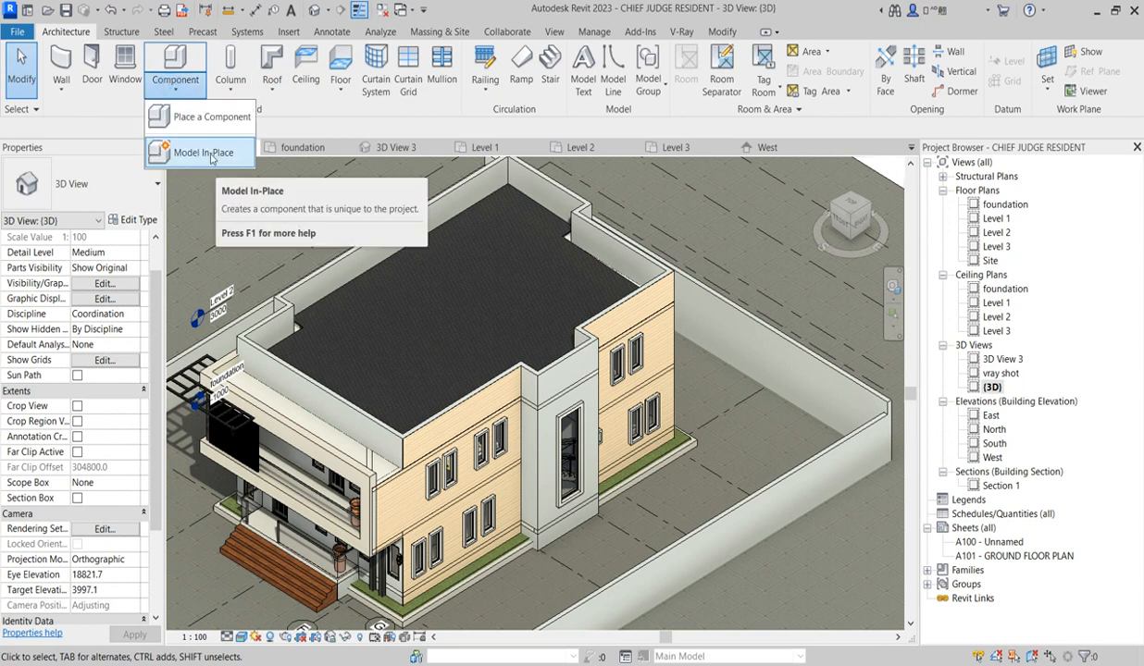
left_click(201, 153)
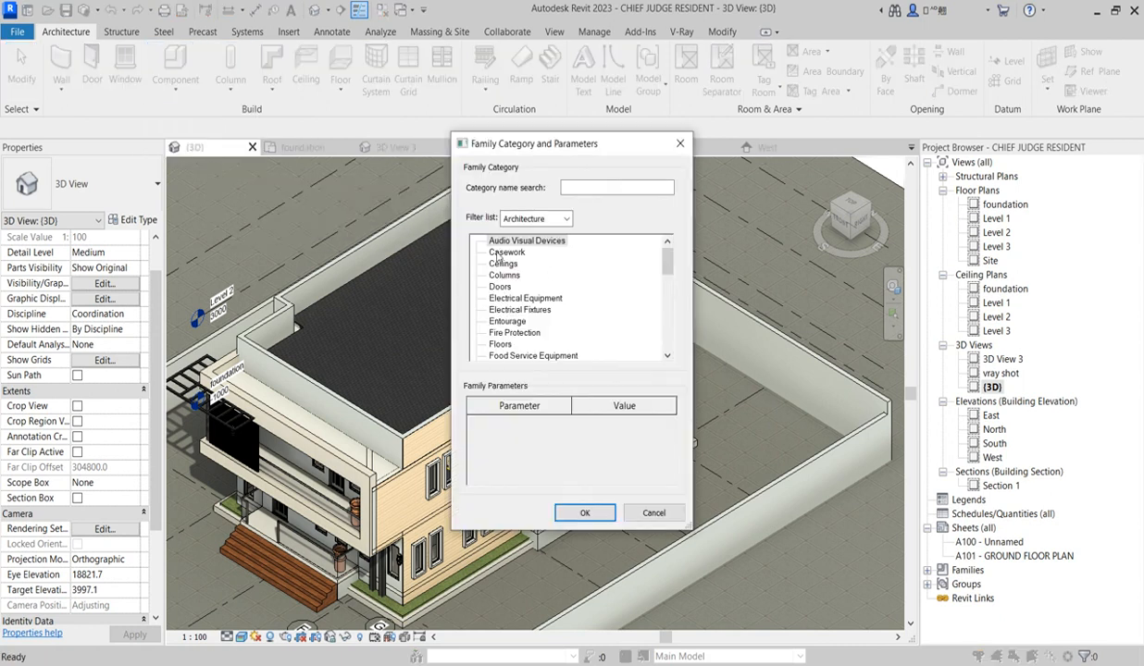
left_click(502, 253)
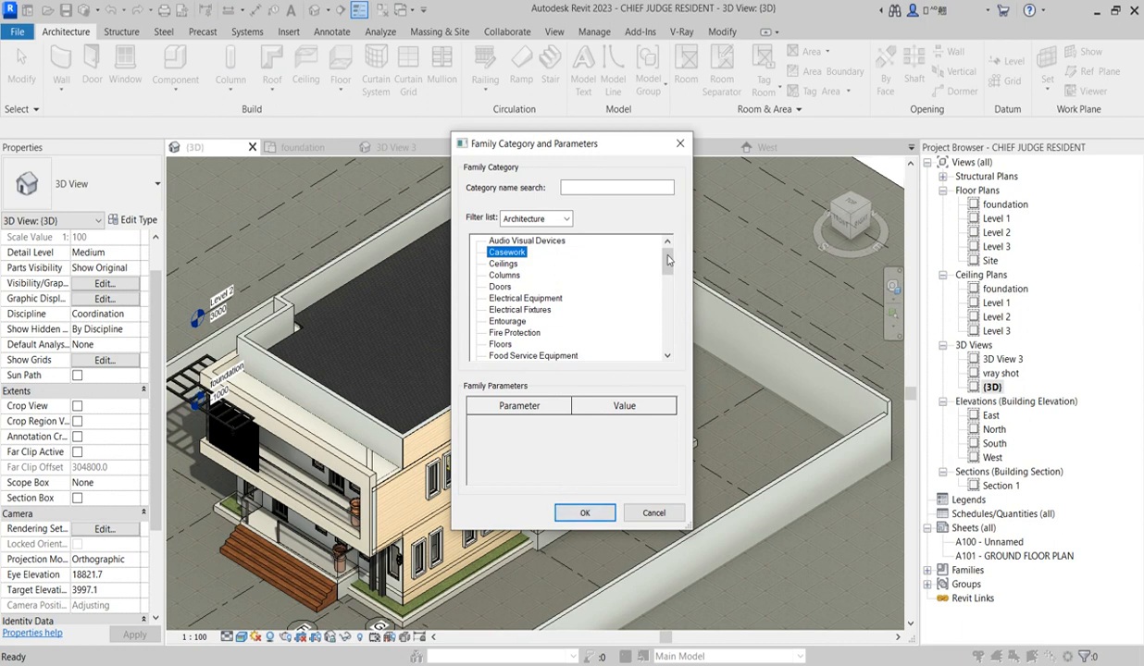
scroll(669, 259, "down", 10)
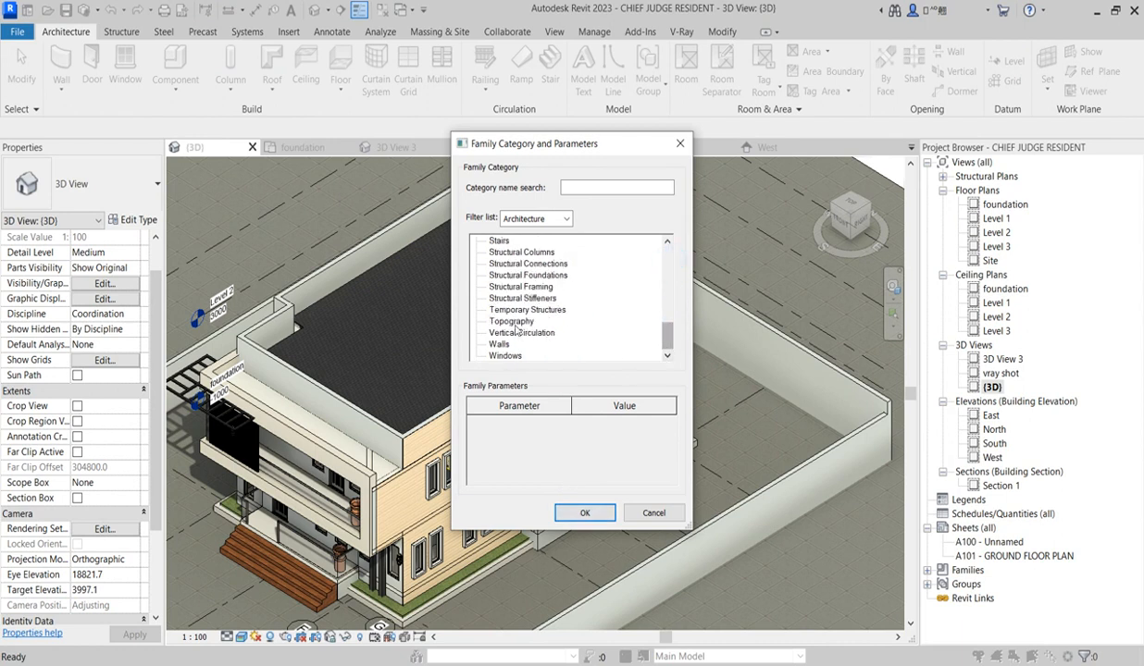
scroll(511, 271, "up", 2)
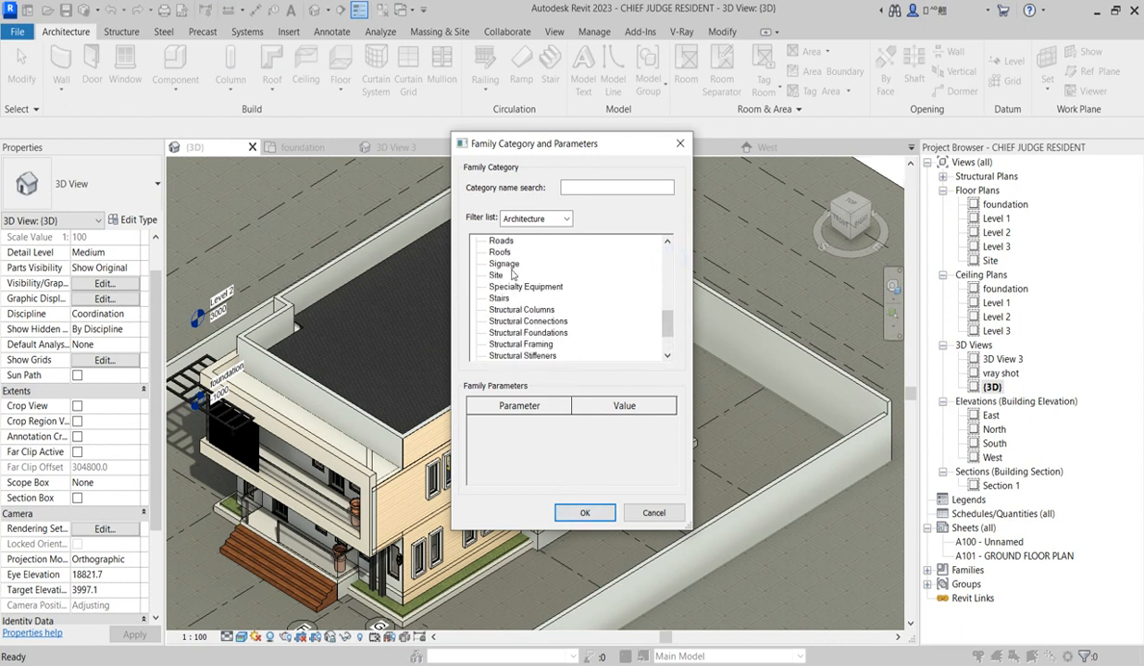
left_click(501, 253)
left_click(584, 513)
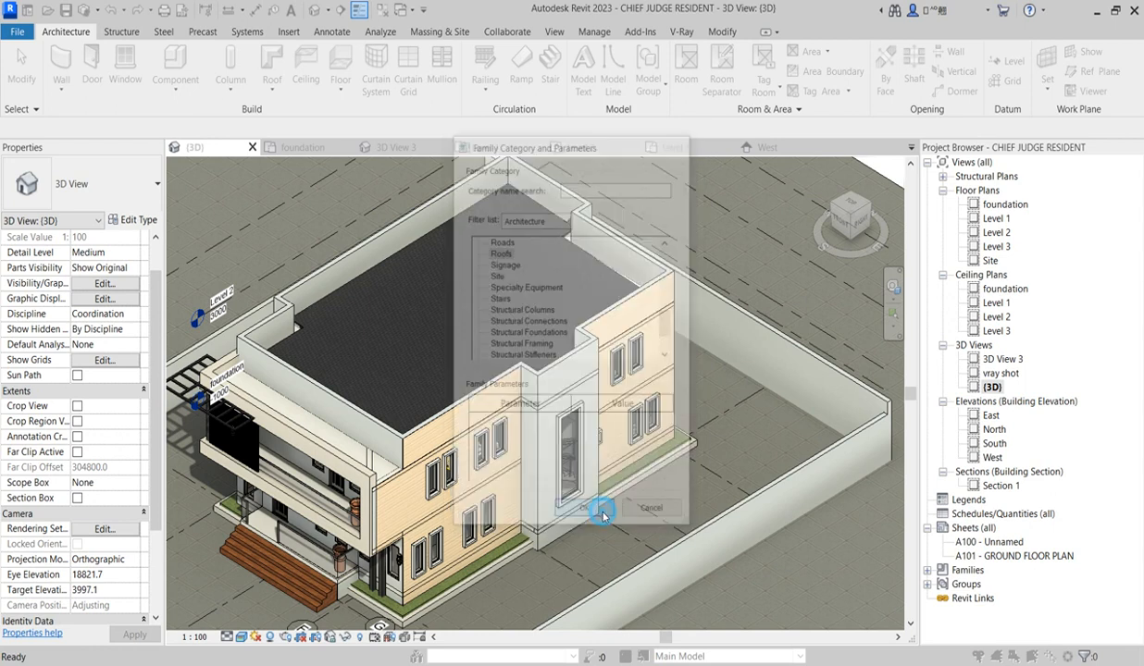
double_click(539, 326)
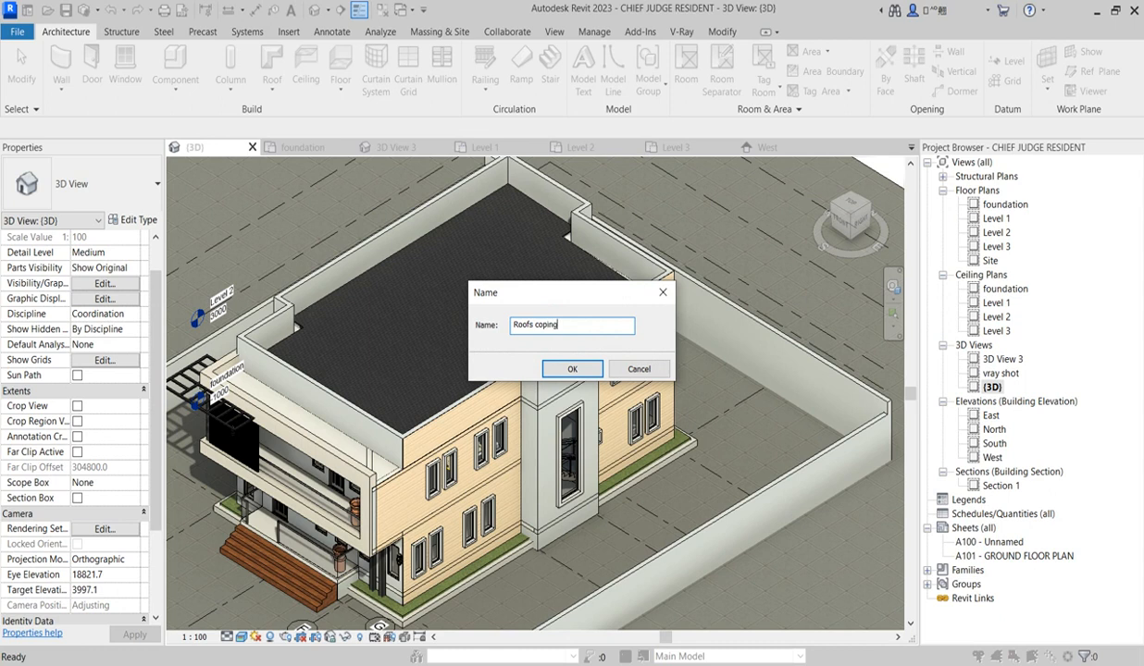
left_click(574, 370)
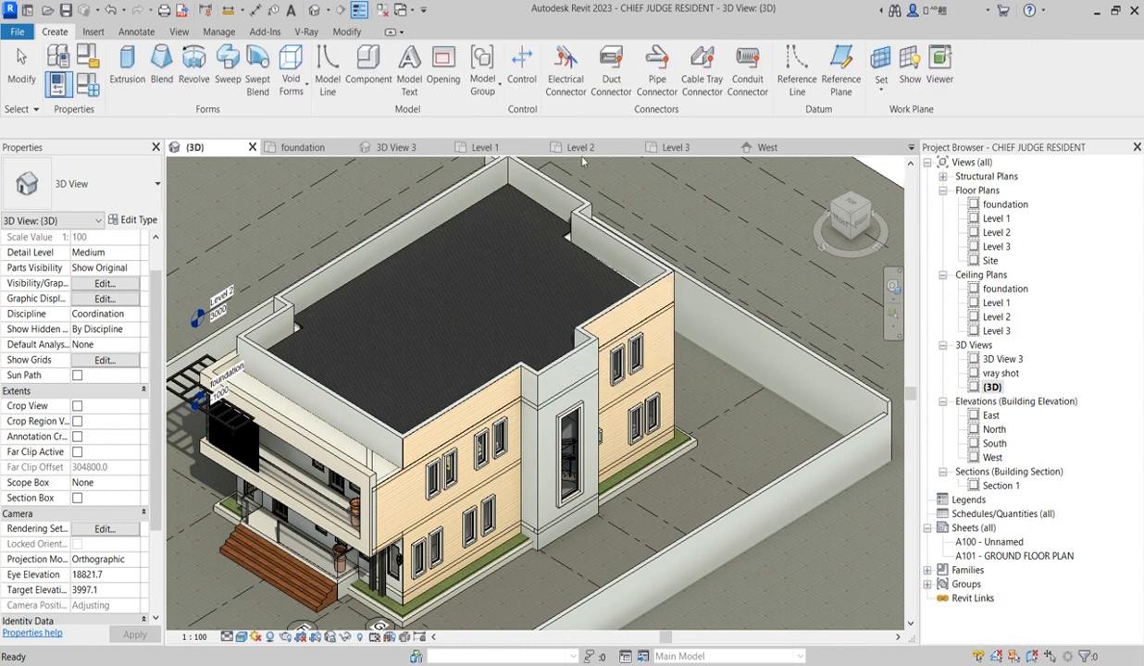
Step: Start a sweep with a picked path and pick the parapet's inner top edges on both sides of the rear wood-clad corner
left_click(228, 80)
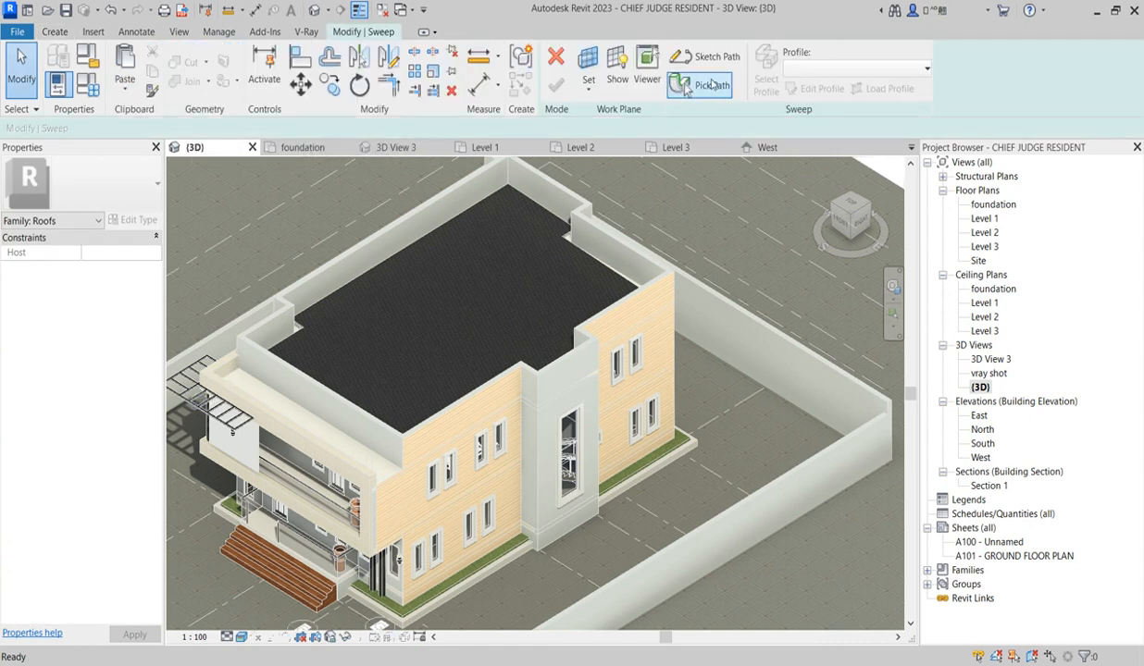
left_click(693, 86)
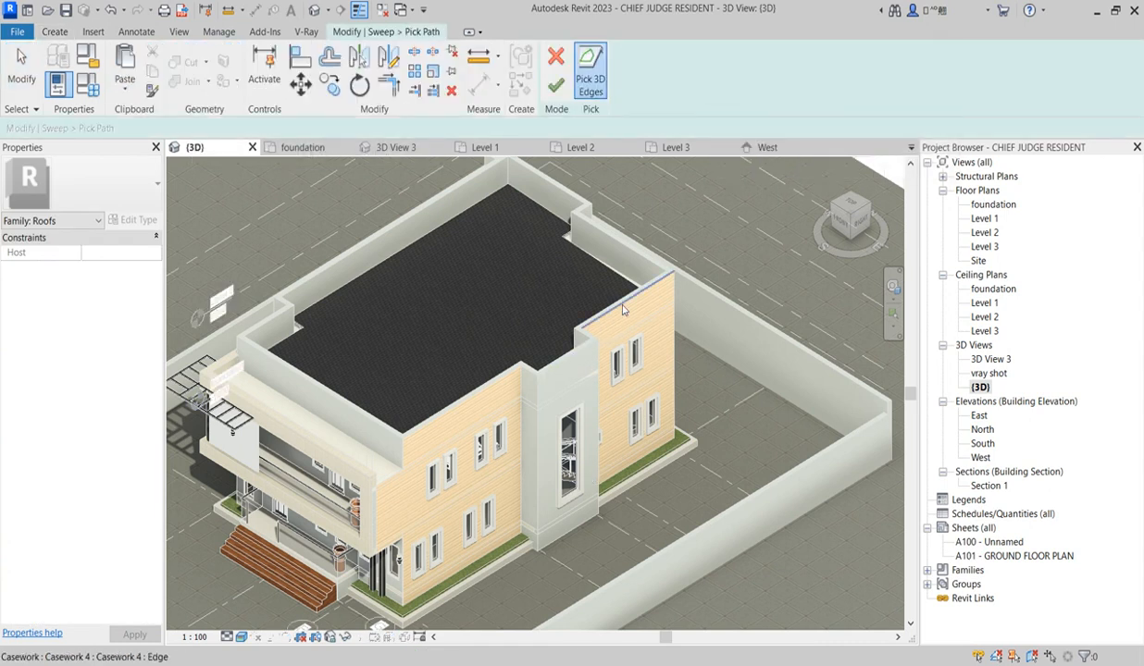
scroll(669, 283, "up", 6)
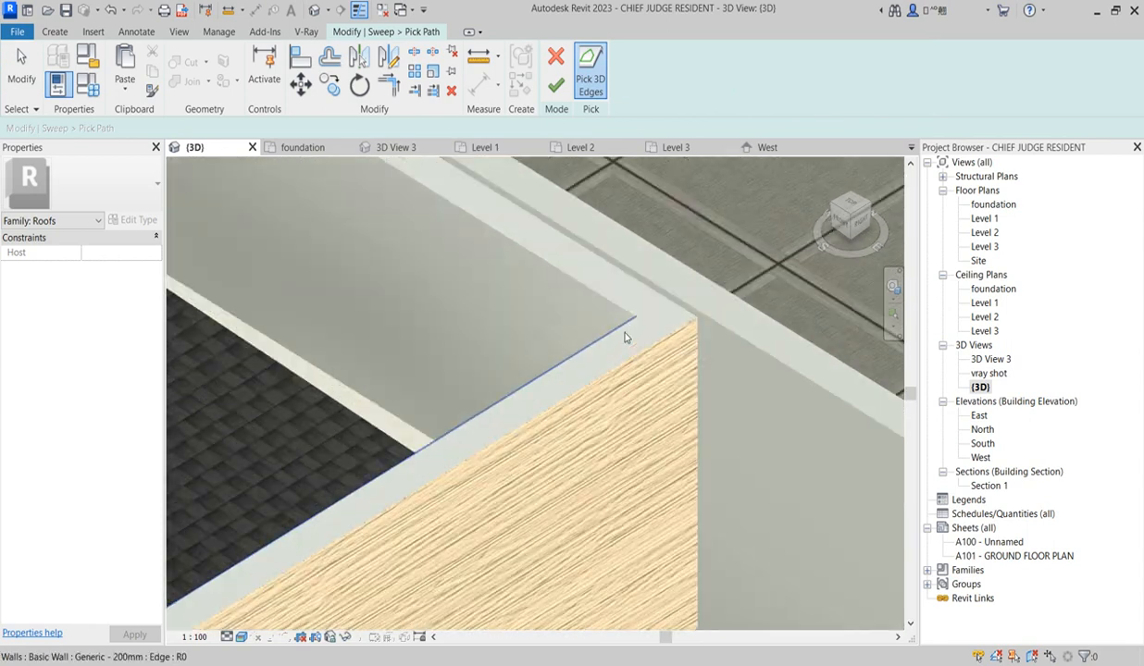
scroll(612, 305, "down", 2)
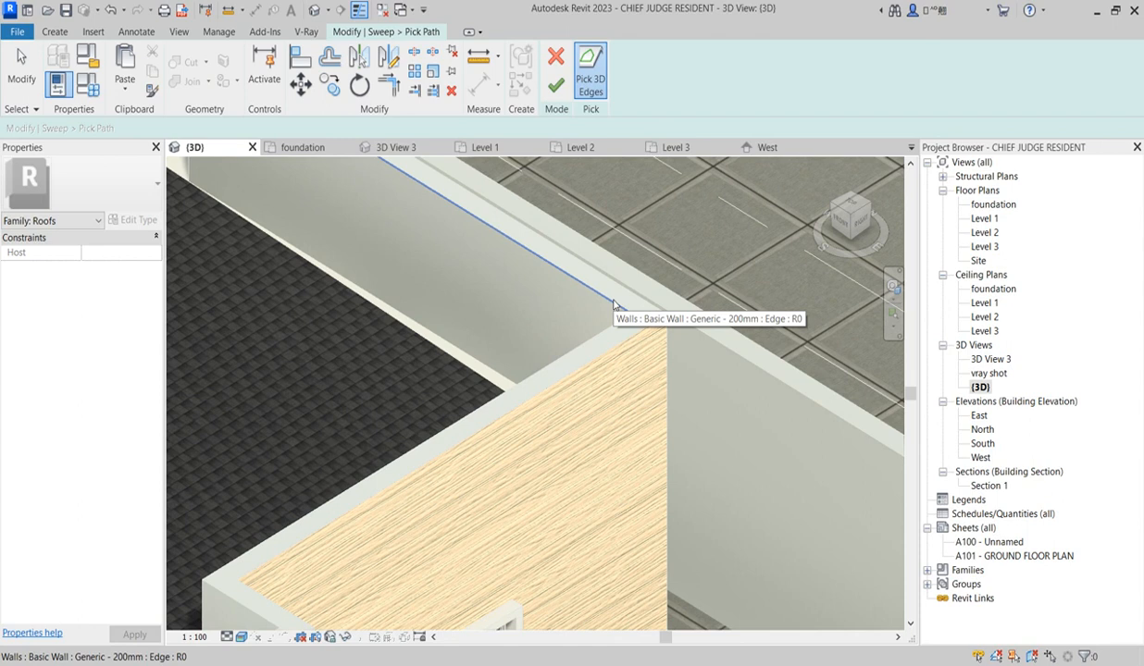
left_click(612, 305)
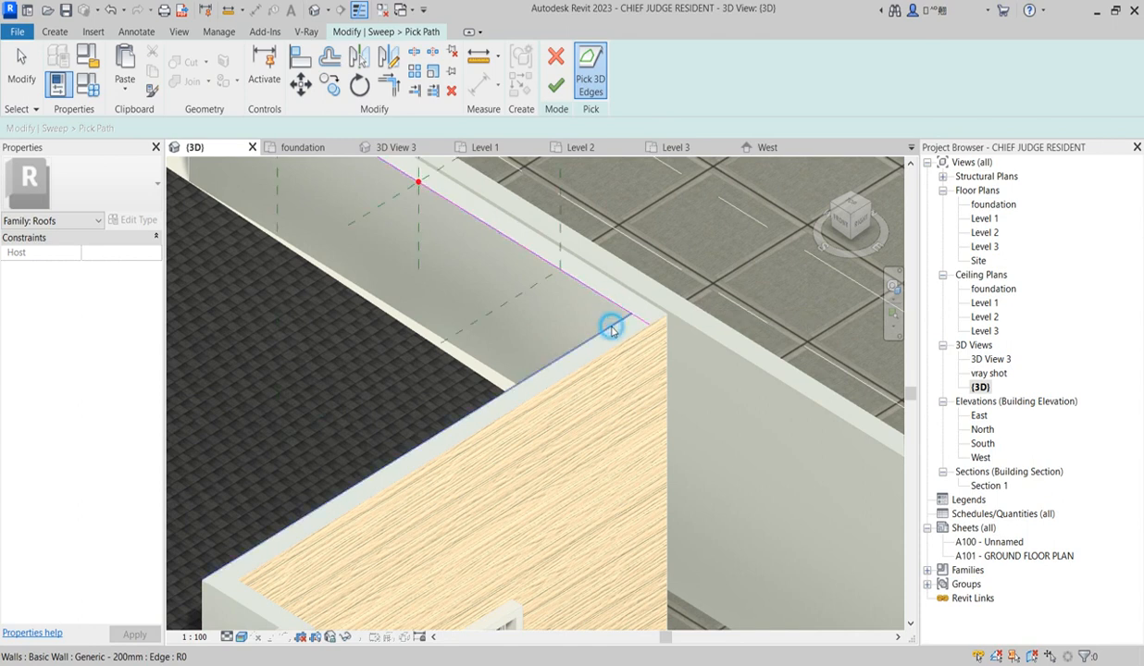
left_click(611, 328)
Step: Add the parapet's inner top edges around the projecting stair window bay and along the adjoining wood-clad wall to the sweep path
scroll(612, 328, "down", 5)
scroll(414, 479, "up", 4)
left_click(422, 461)
left_click(236, 596)
scroll(253, 588, "down", 4)
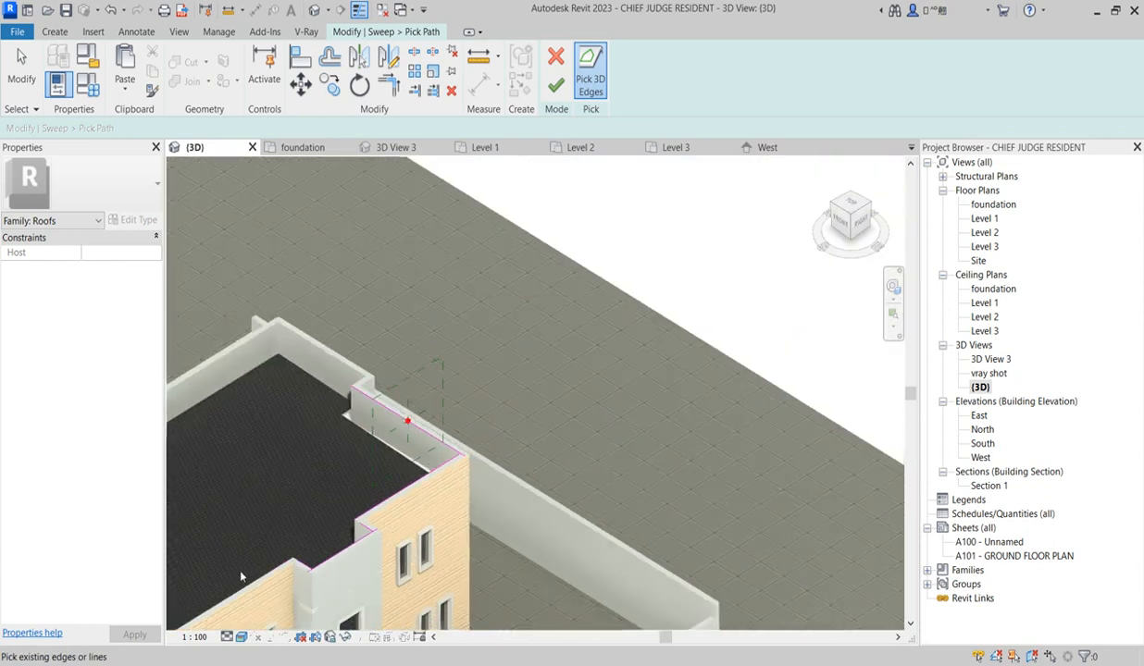
scroll(266, 590, "up", 4)
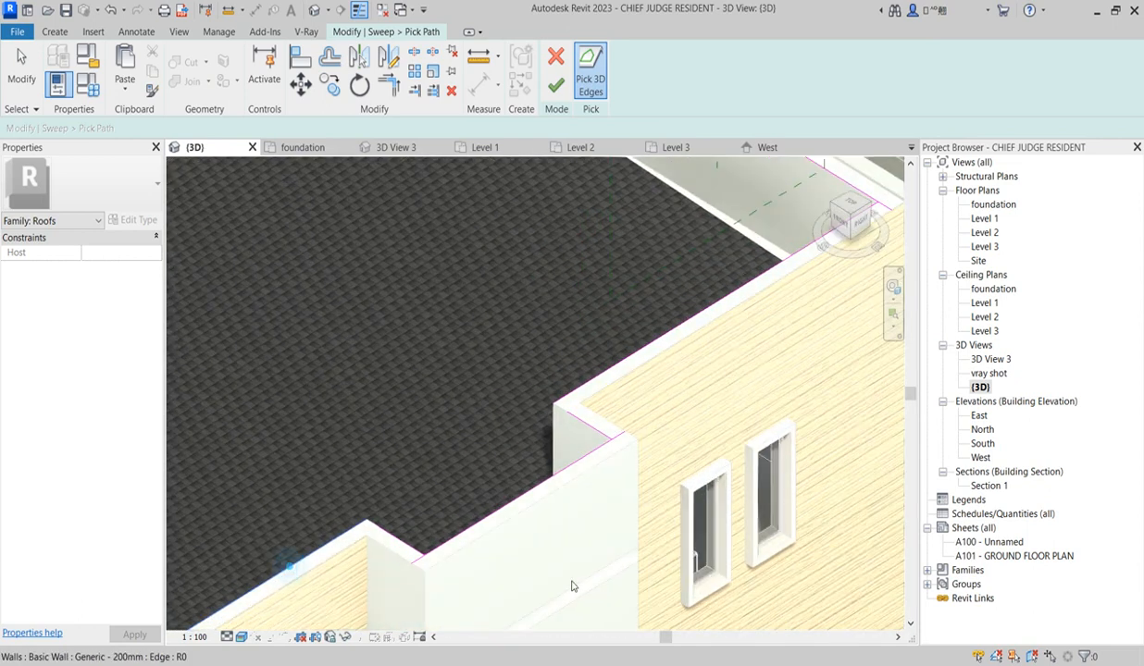
scroll(556, 578, "down", 3)
Step: Add the remaining inner top edges along the front, the opposite long side and the stepped rear parapet, completing the loop
scroll(278, 565, "up", 5)
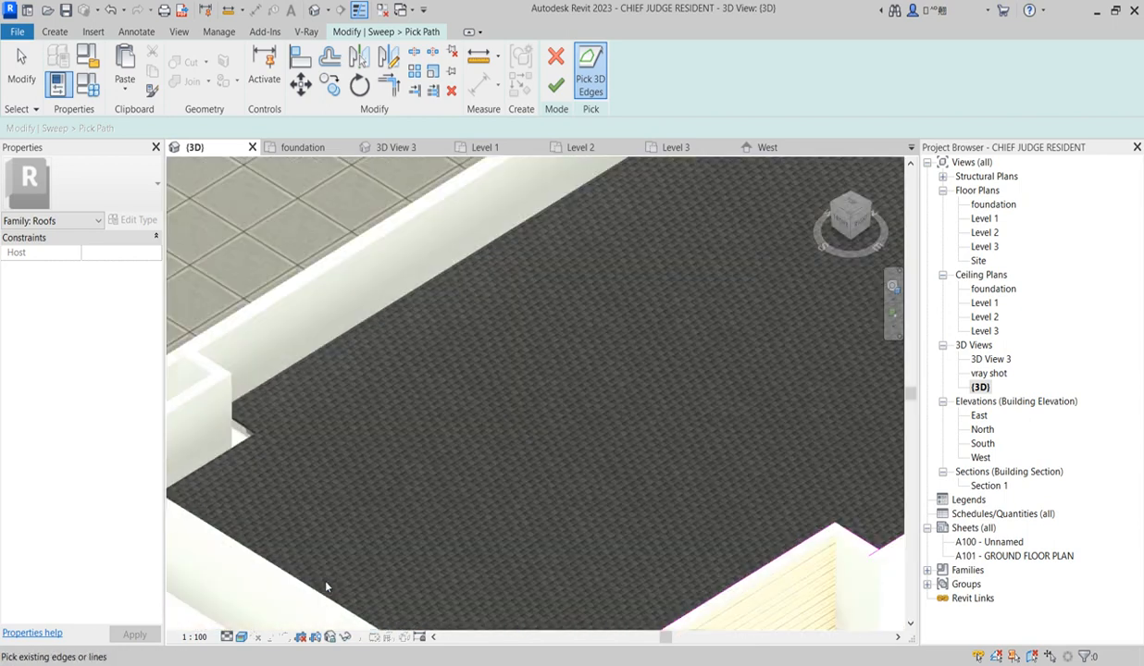
left_click(200, 360)
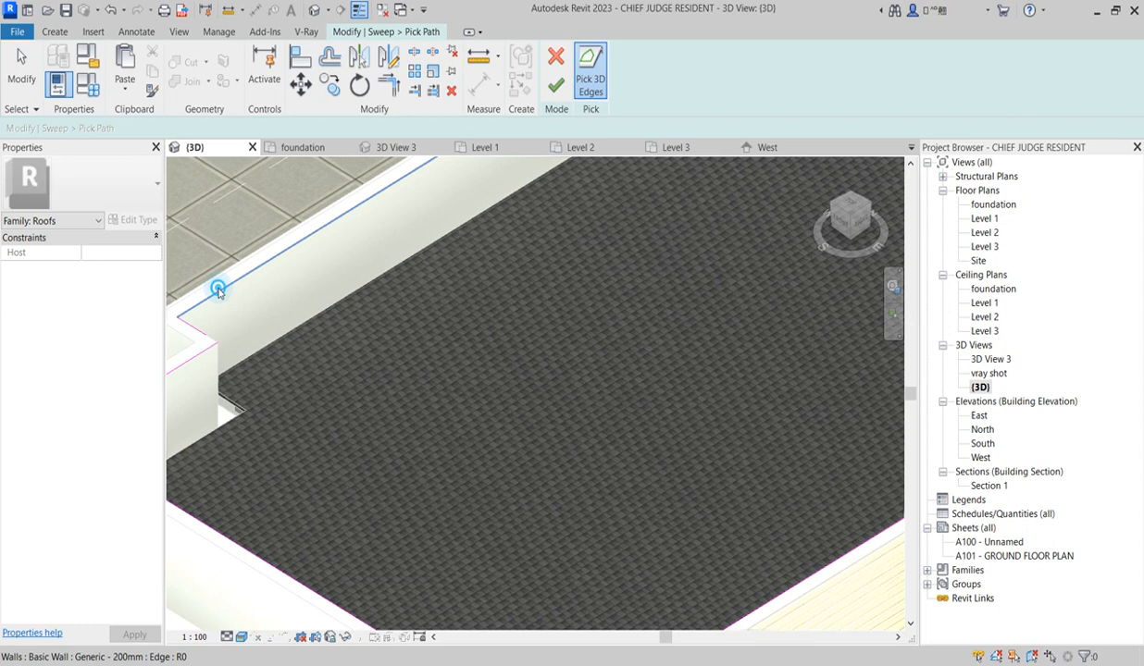
scroll(322, 504, "down", 4)
scroll(322, 505, "down", 2)
scroll(536, 324, "up", 3)
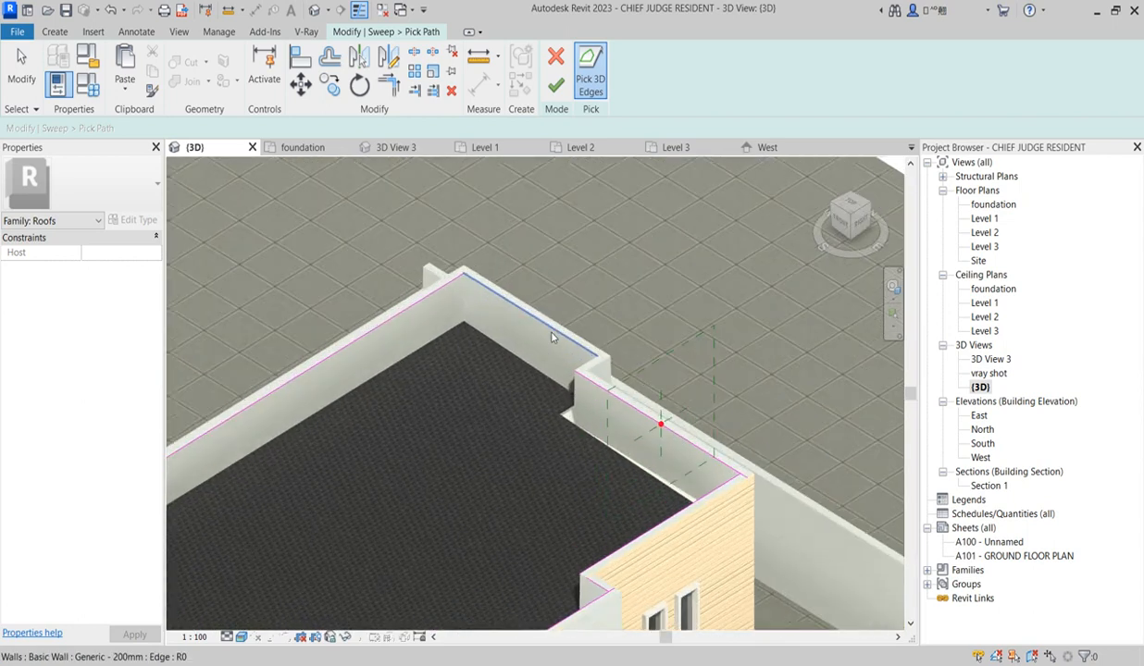
left_click(596, 364)
scroll(587, 364, "up", 2)
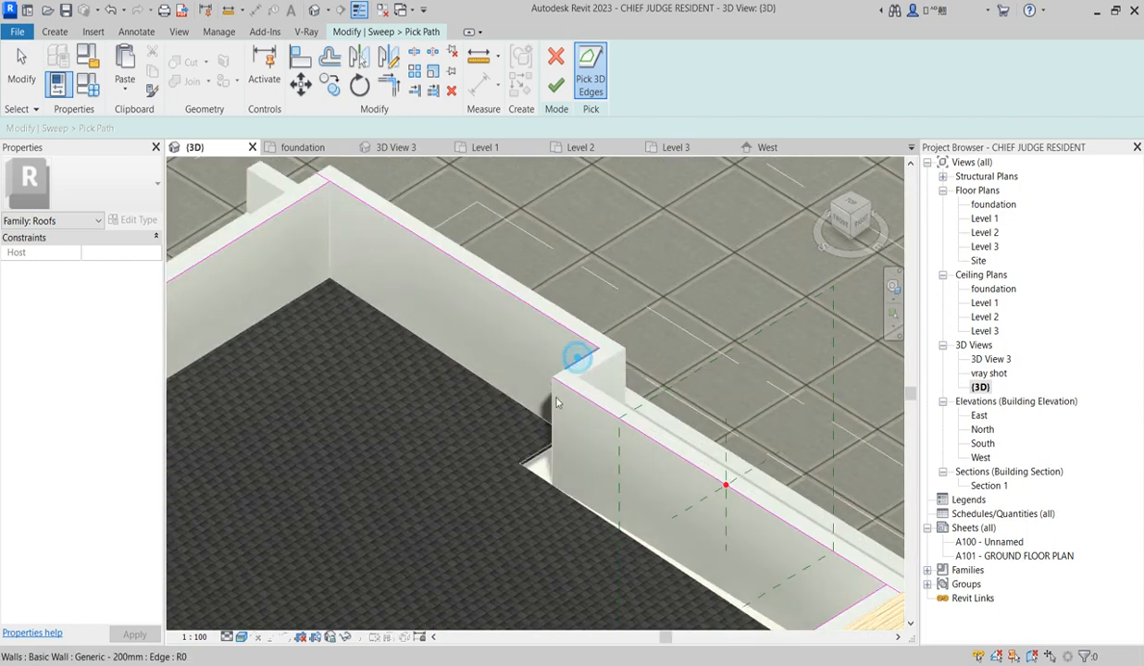
left_click(574, 367)
scroll(574, 367, "down", 2)
Step: Trim the path lines into clean corners at the rear parapet's step and at the rear wood-clad corner
left_click(388, 86)
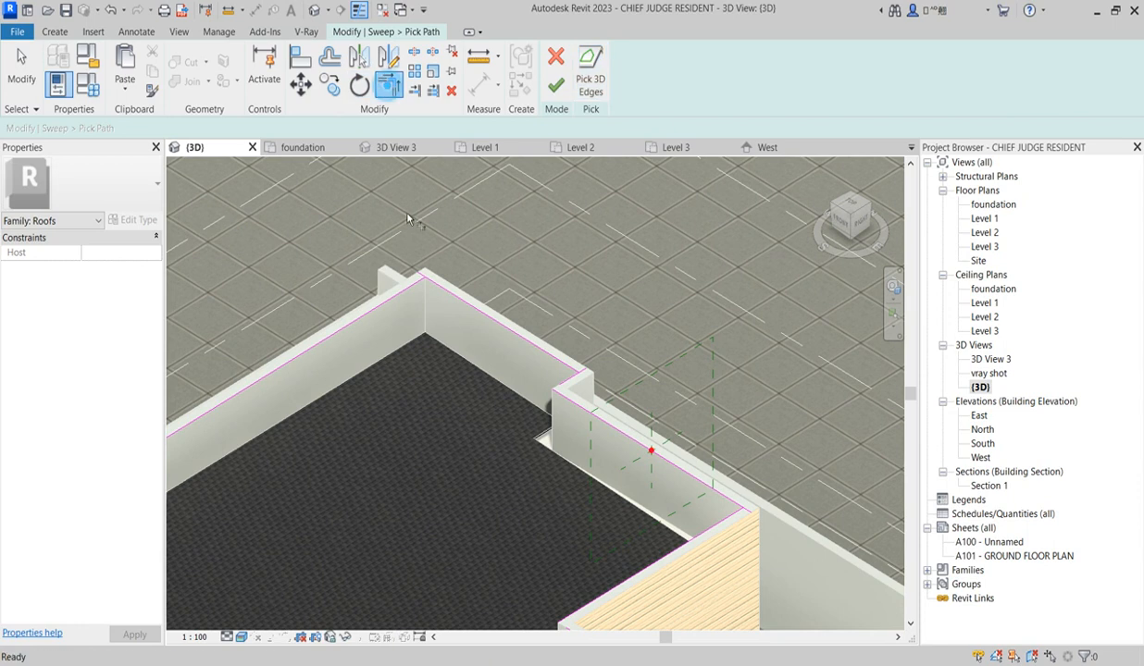
scroll(586, 407, "down", 2)
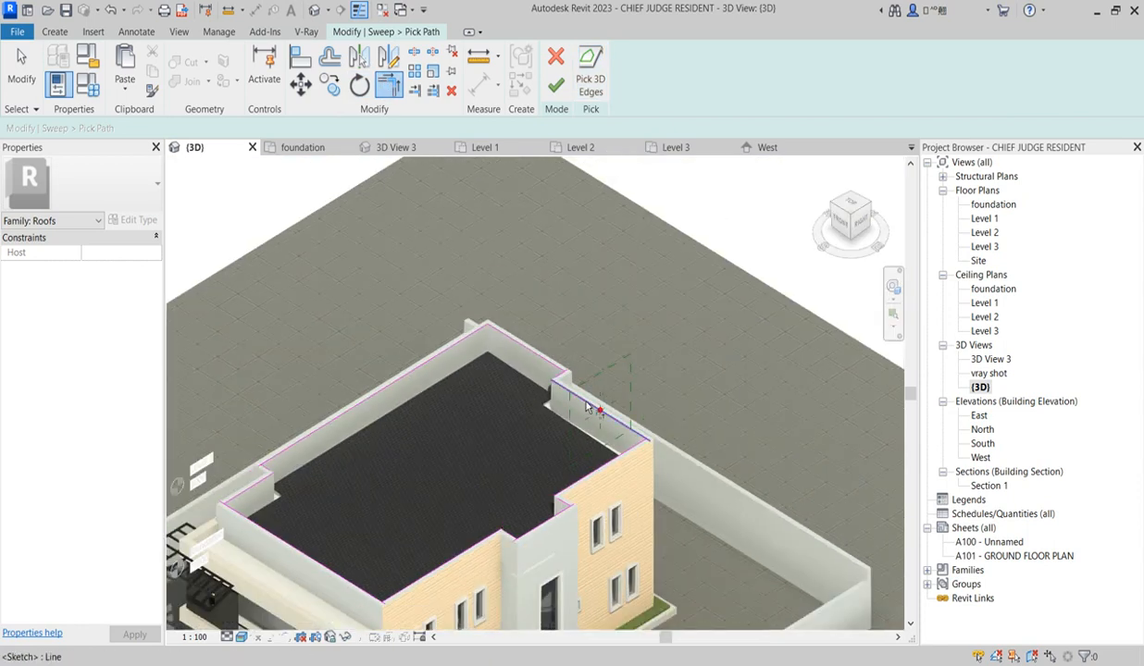
scroll(589, 407, "up", 4)
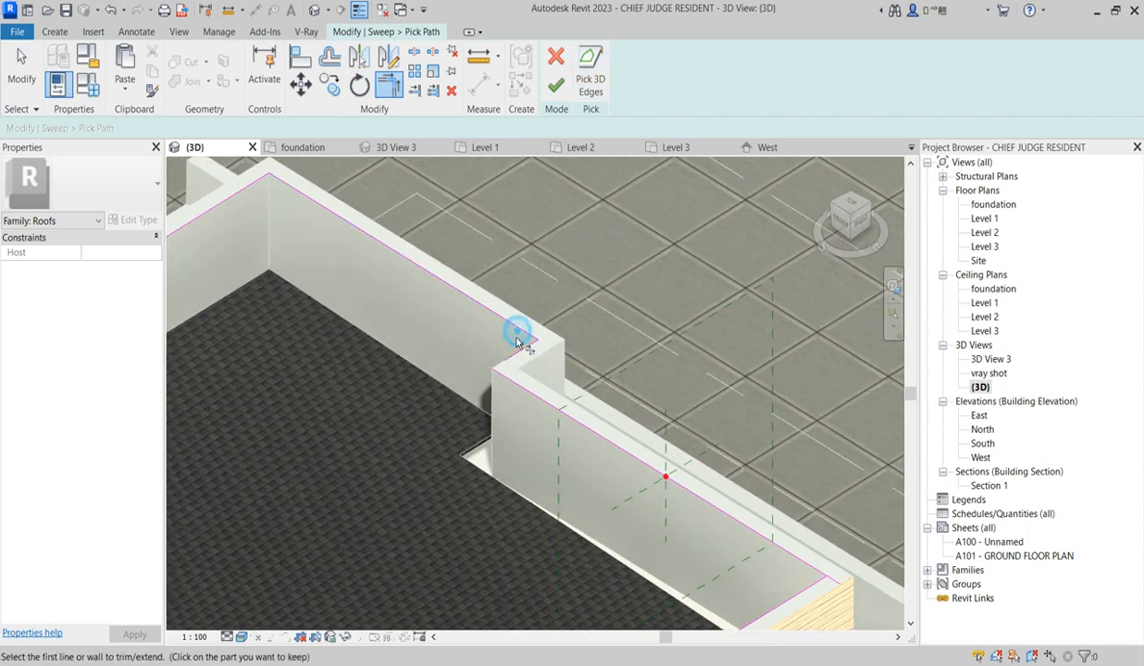
scroll(514, 390, "down", 3)
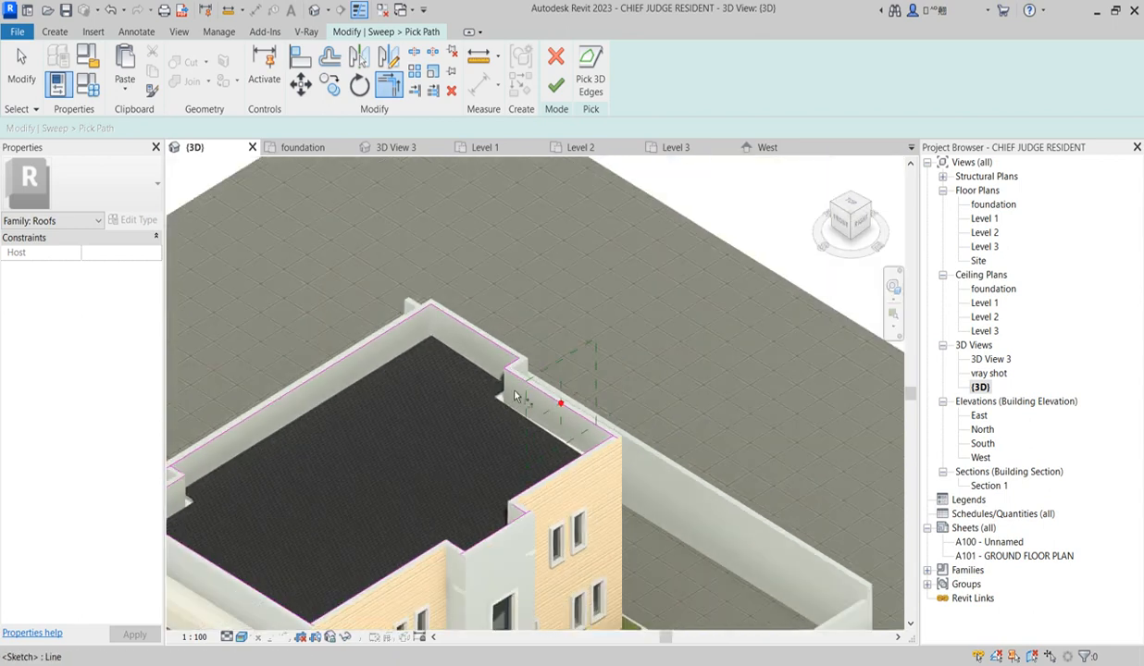
scroll(537, 384, "down", 3)
scroll(528, 375, "up", 3)
left_click(563, 387)
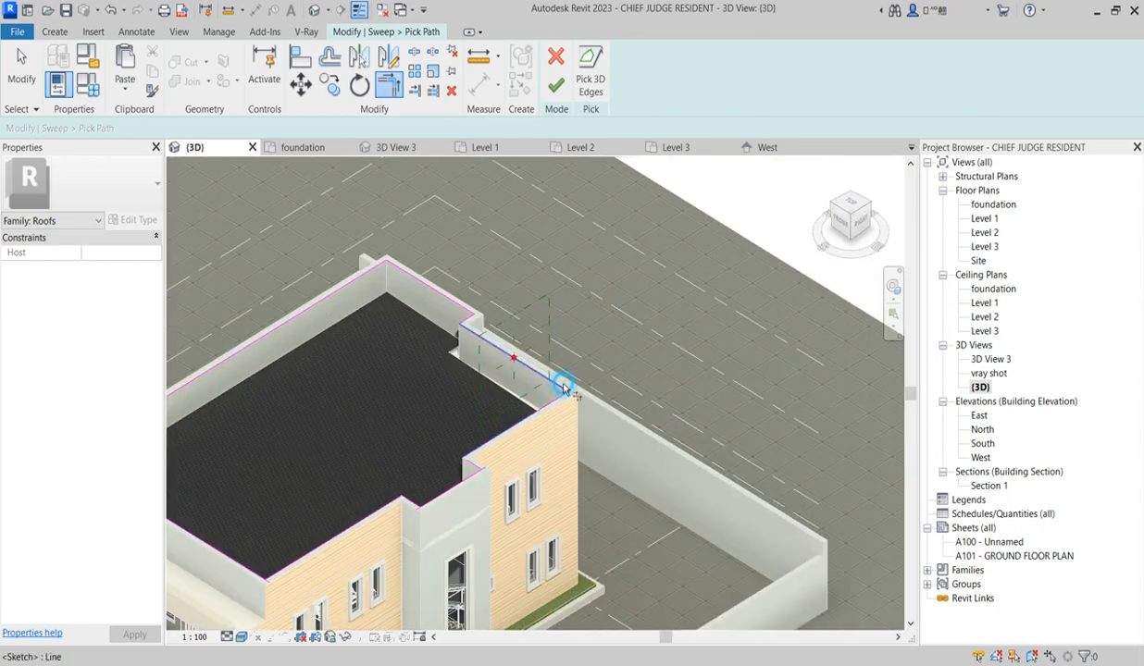
Step: Trim the path lines into corners around the projecting stair window bay and at the front wood-clad corner
scroll(485, 416, "up", 3)
left_click(466, 498)
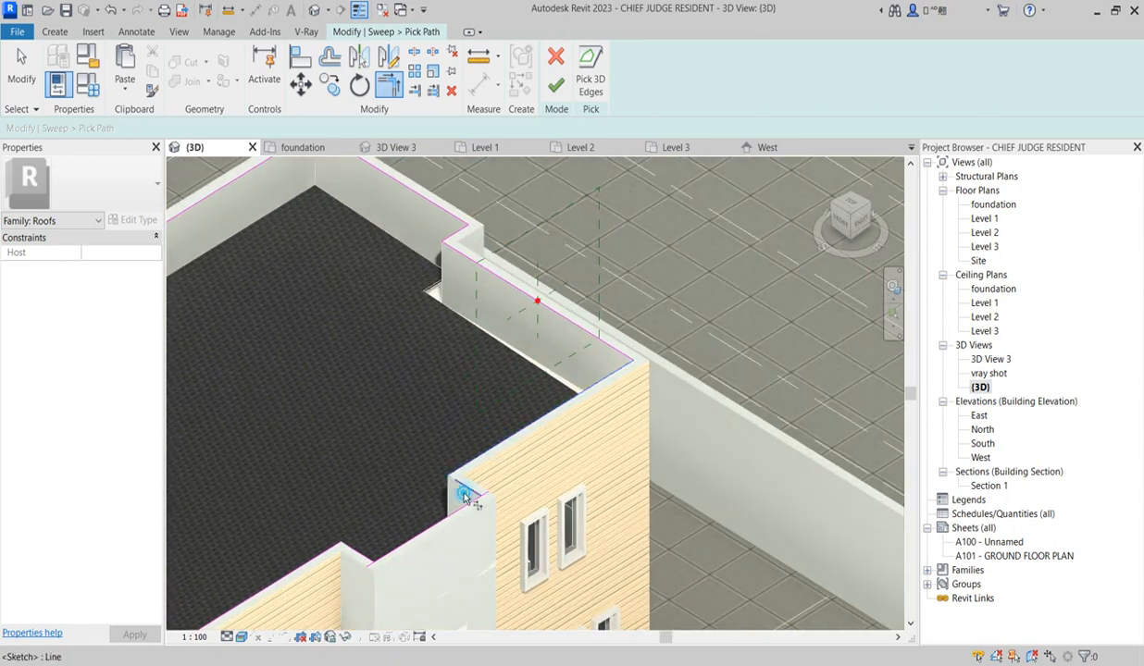
left_click(461, 487)
left_click(418, 535)
left_click(314, 557)
scroll(527, 443, "down", 4)
scroll(346, 505, "up", 5)
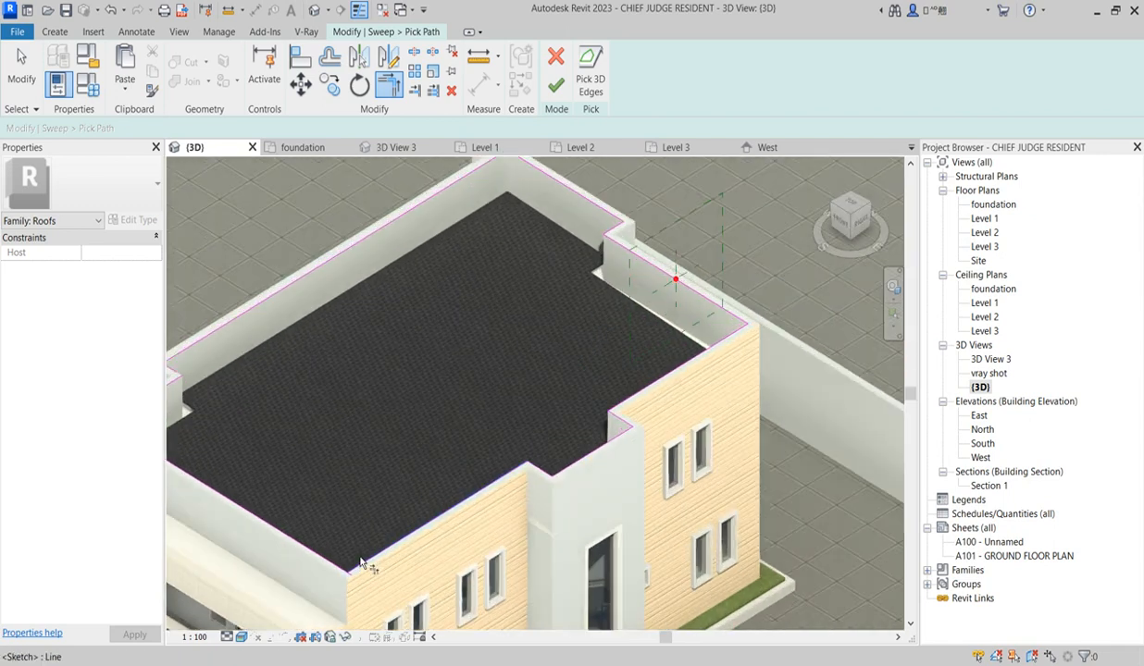
left_click(461, 508)
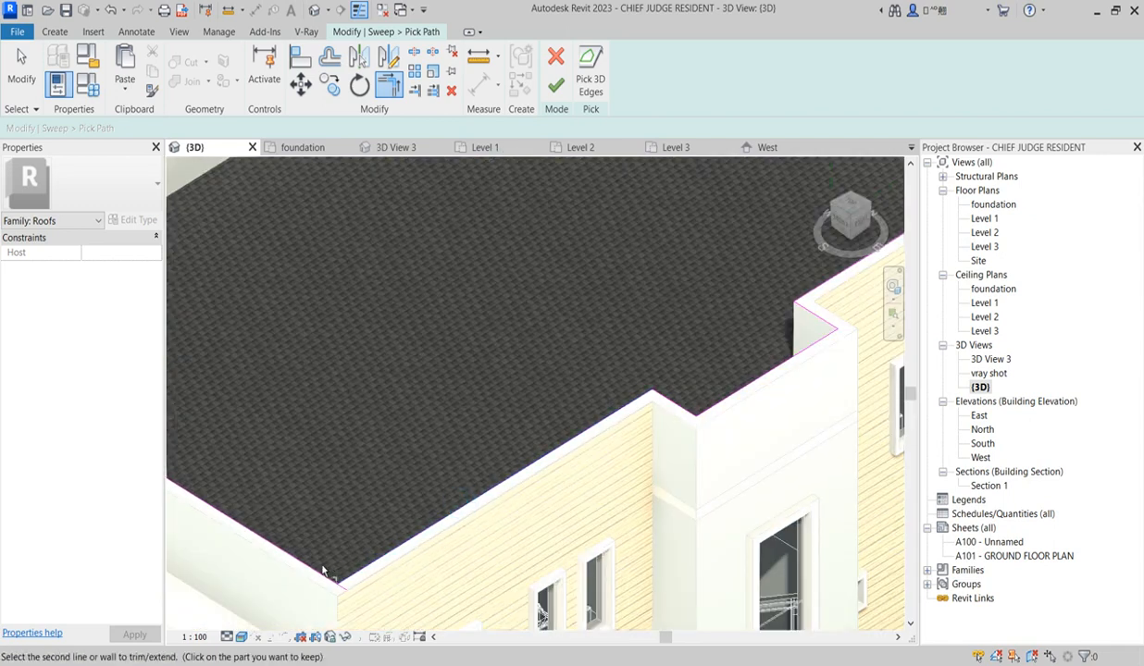
left_click(313, 559)
scroll(477, 567, "down", 3)
Step: Trim the path lines into corners at the notch where the front parapet steps to the opposite long wall
scroll(222, 444, "up", 5)
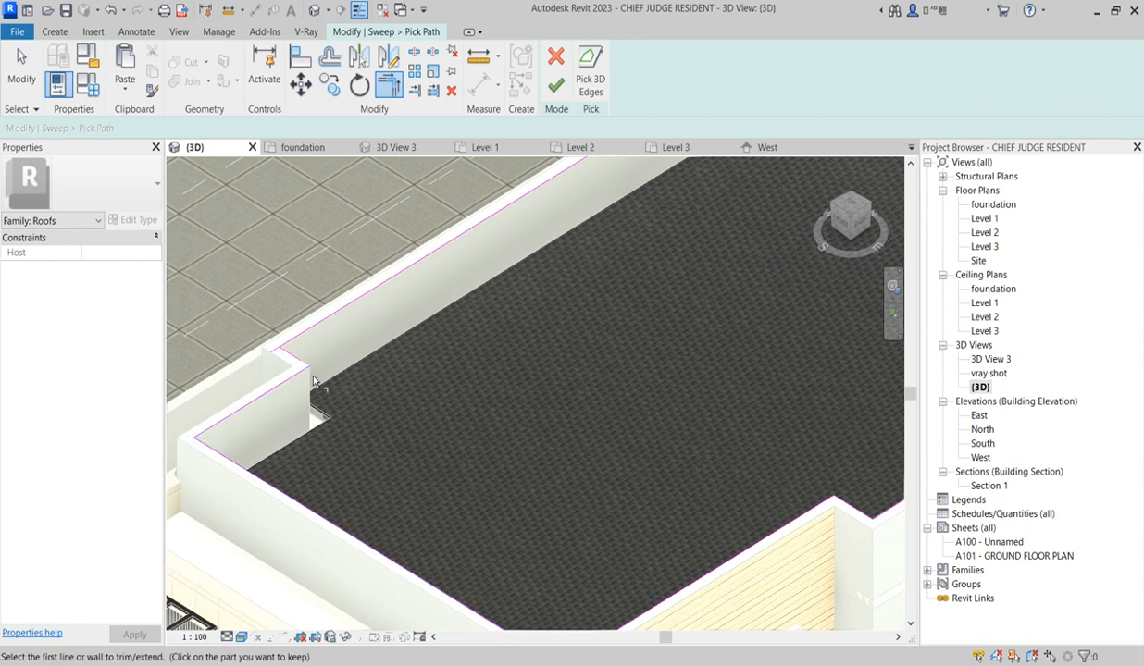
scroll(312, 378, "up", 3)
left_click(282, 372)
left_click(282, 342)
left_click(276, 302)
scroll(314, 463, "down", 3)
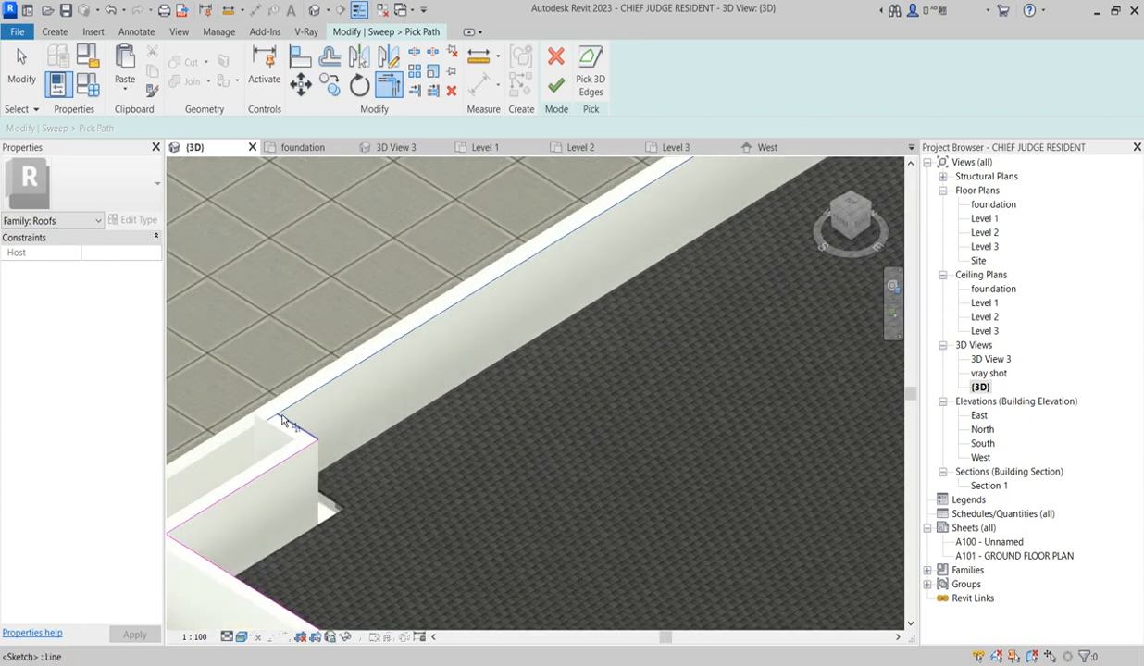
left_click(288, 409)
Step: Check the rear corner opposite the wood-clad wall and finish the sweep path
scroll(315, 435, "down", 3)
scroll(659, 215, "up", 3)
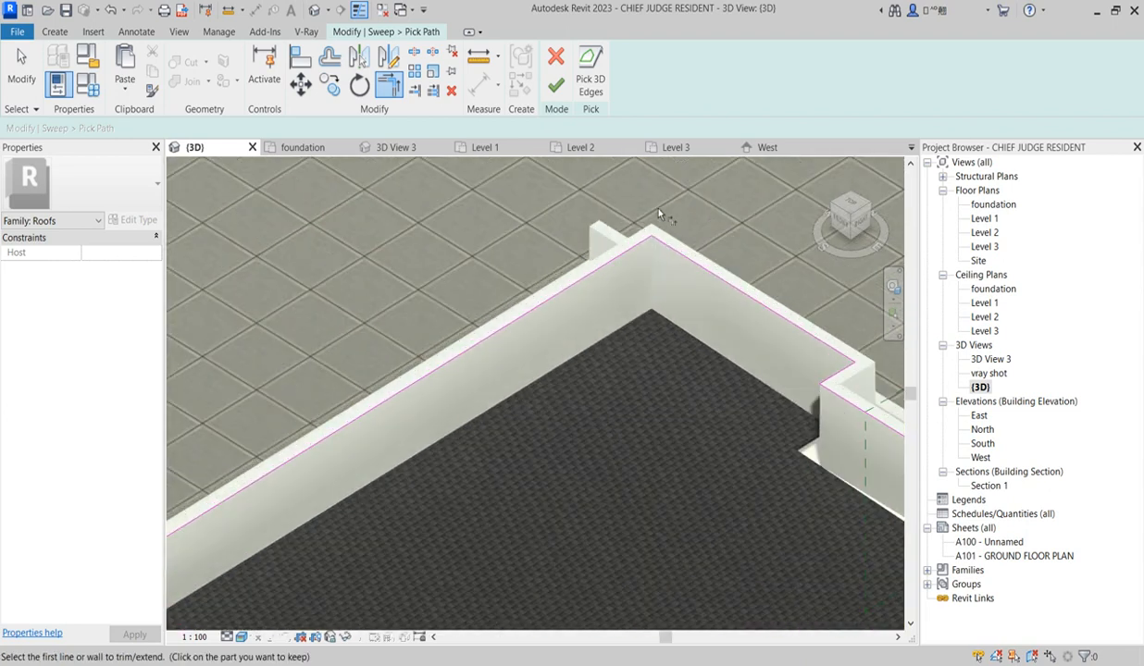
scroll(639, 355, "up", 2)
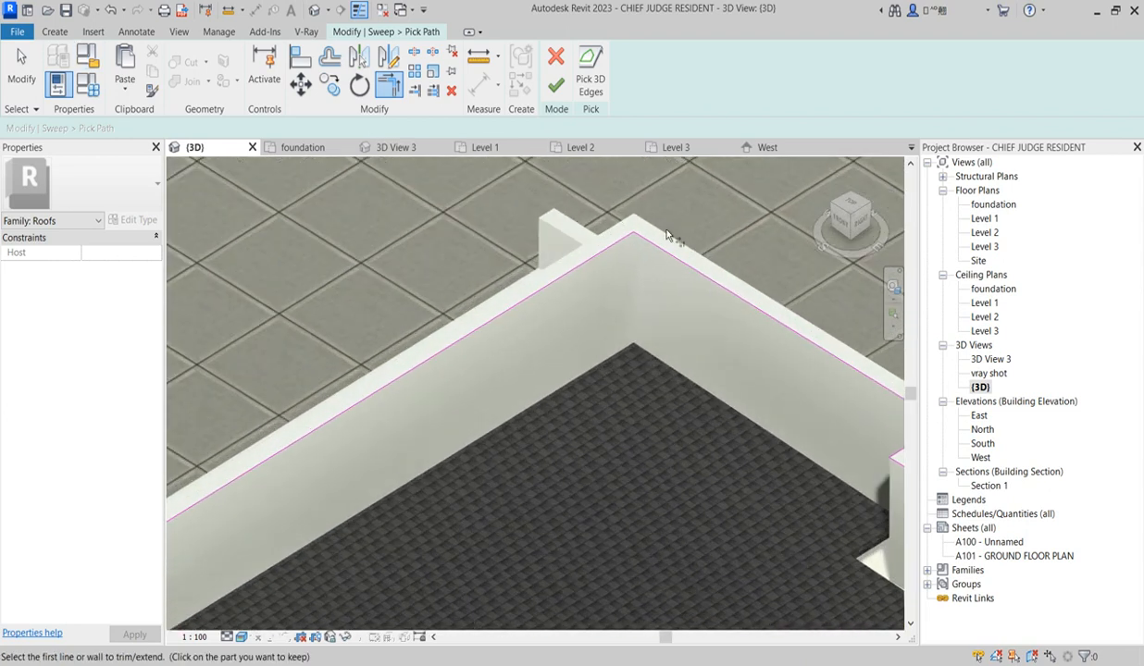
left_click(555, 85)
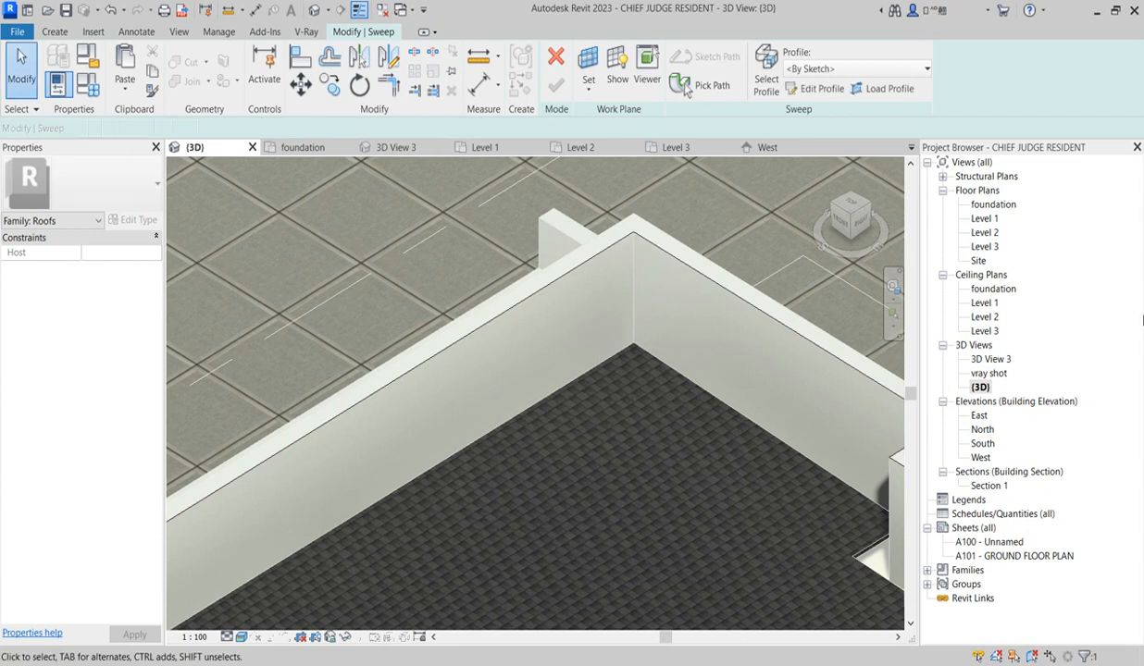
Step: Open the South elevation, then switch to the East elevation to work on the sweep's profile plane at the top of the parapet
double_click(981, 444)
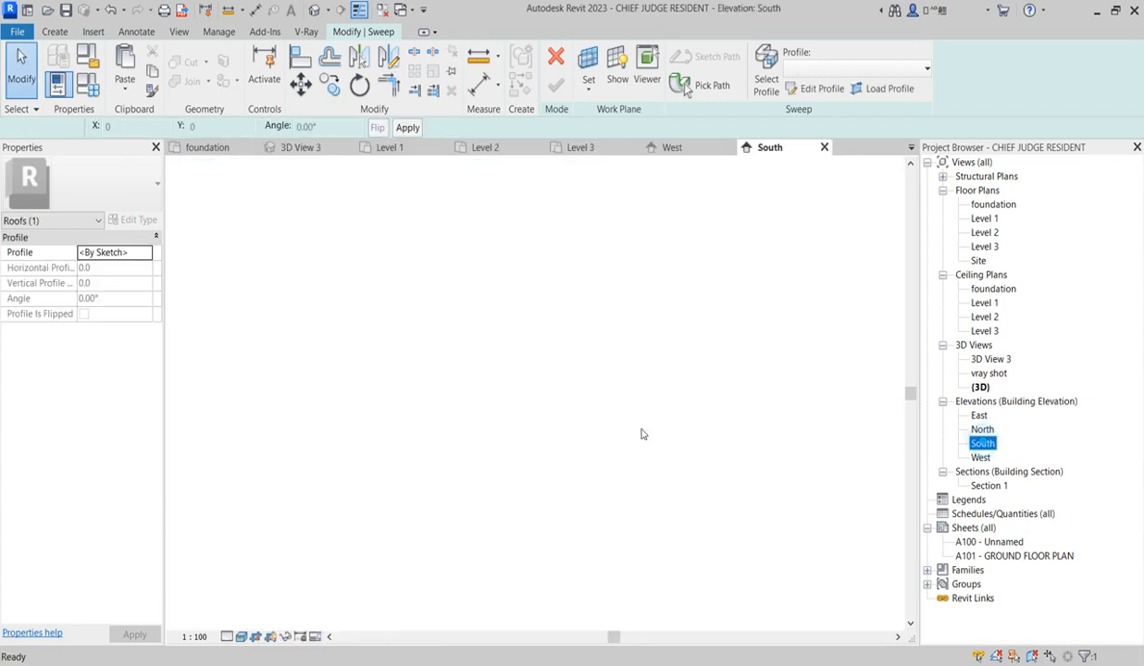
scroll(822, 235, "up", 2)
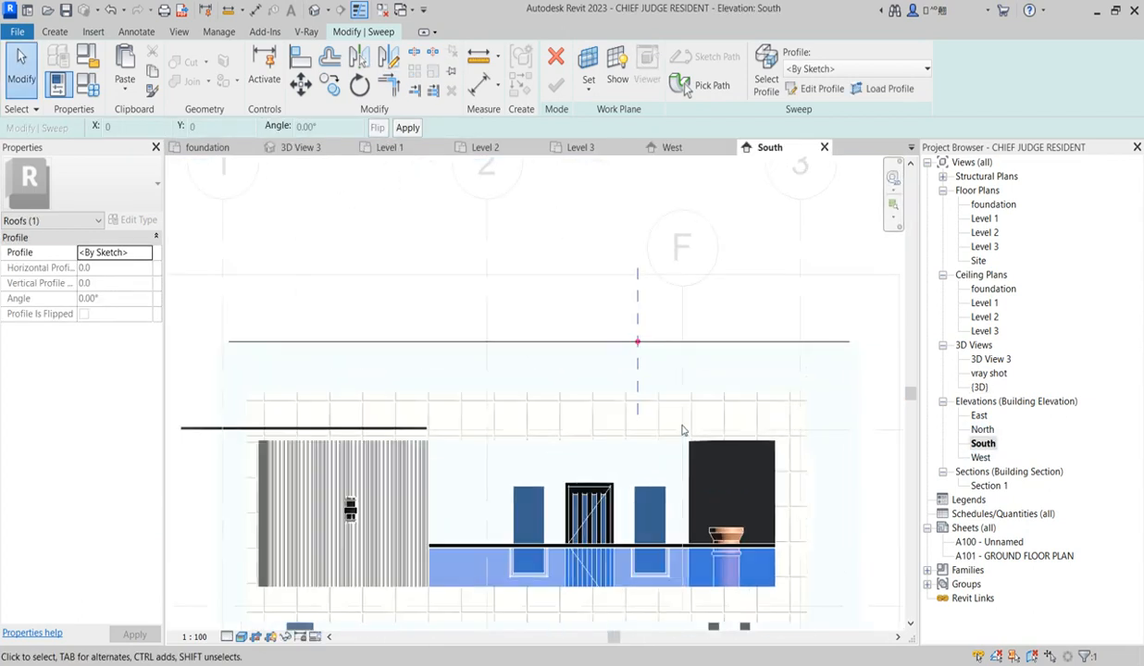
double_click(979, 416)
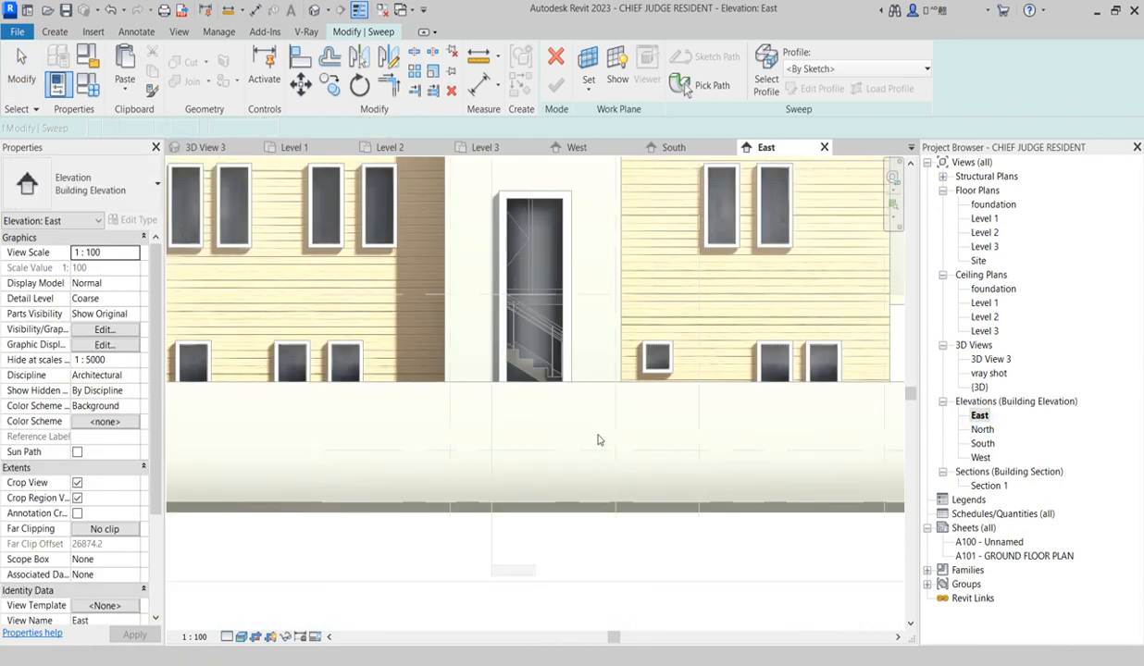
scroll(602, 483, "down", 4)
scroll(726, 330, "up", 6)
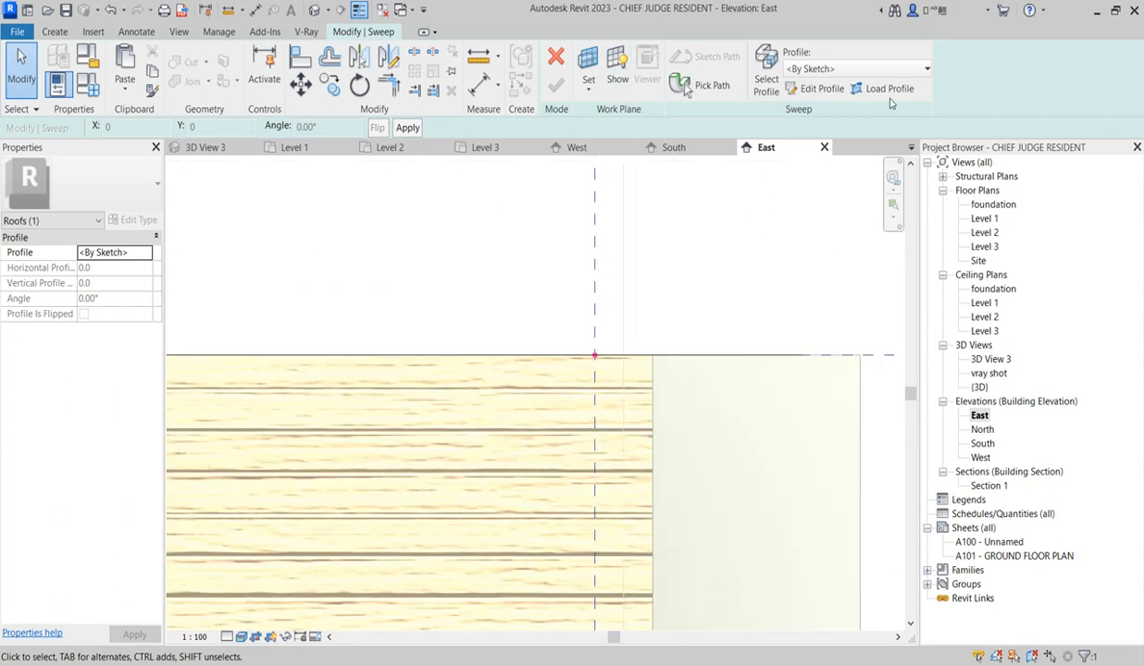
Step: Sketch a flat rectangular sweep profile sitting on the parapet's top edge, slightly overhanging the path's profile plane
left_click(814, 88)
left_click(600, 53)
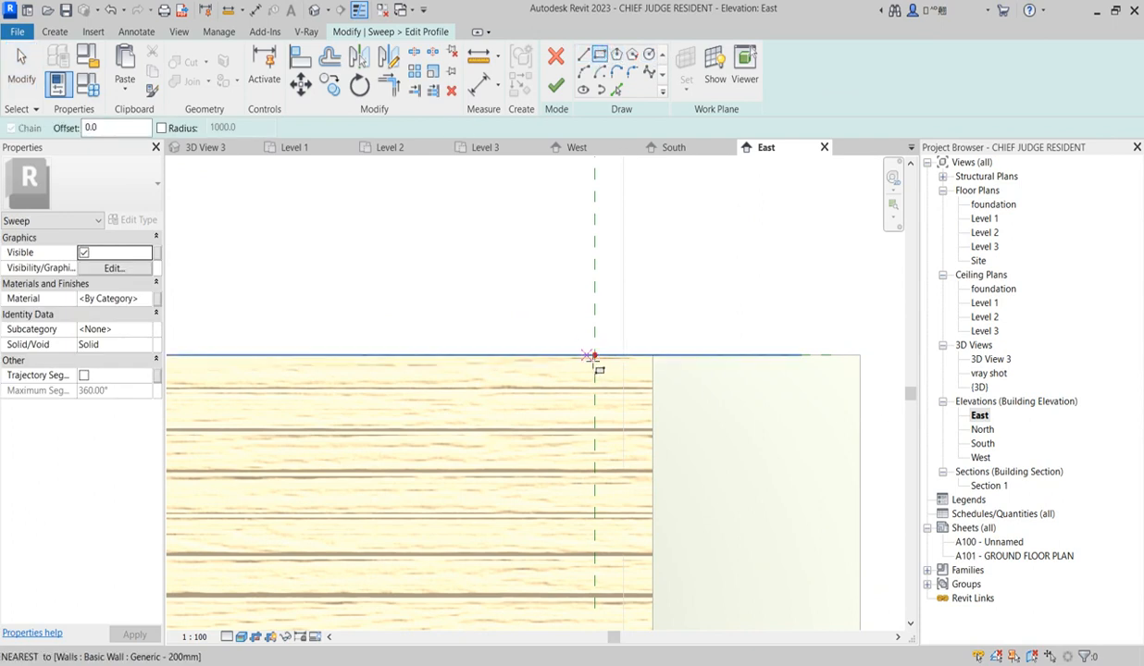
left_click(595, 356)
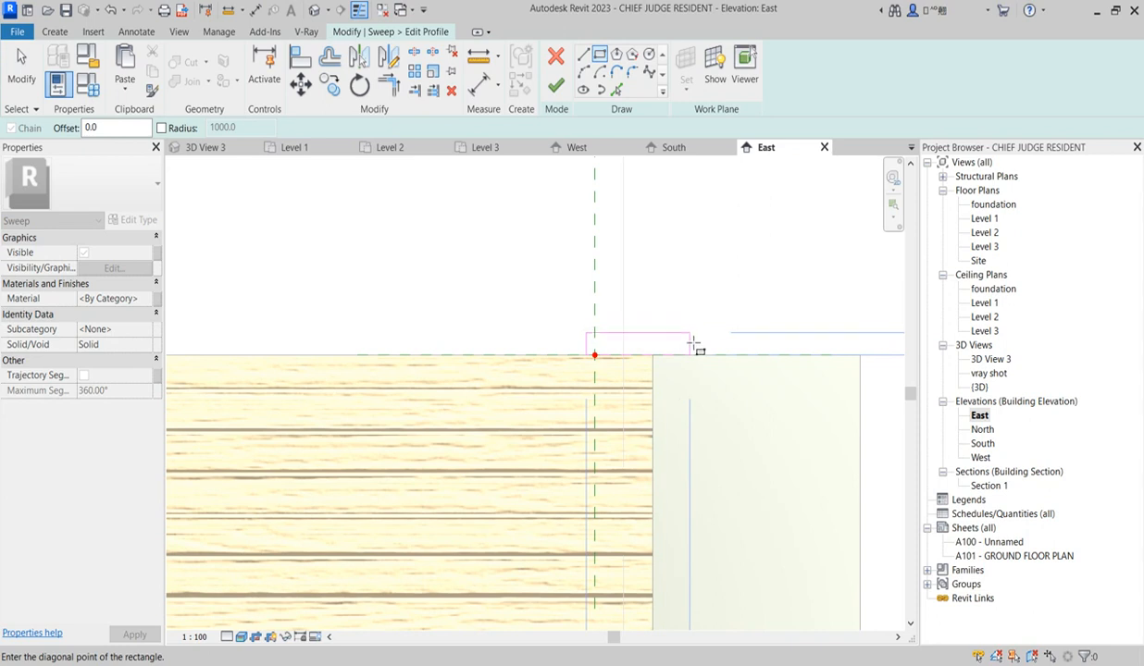
left_click(676, 335)
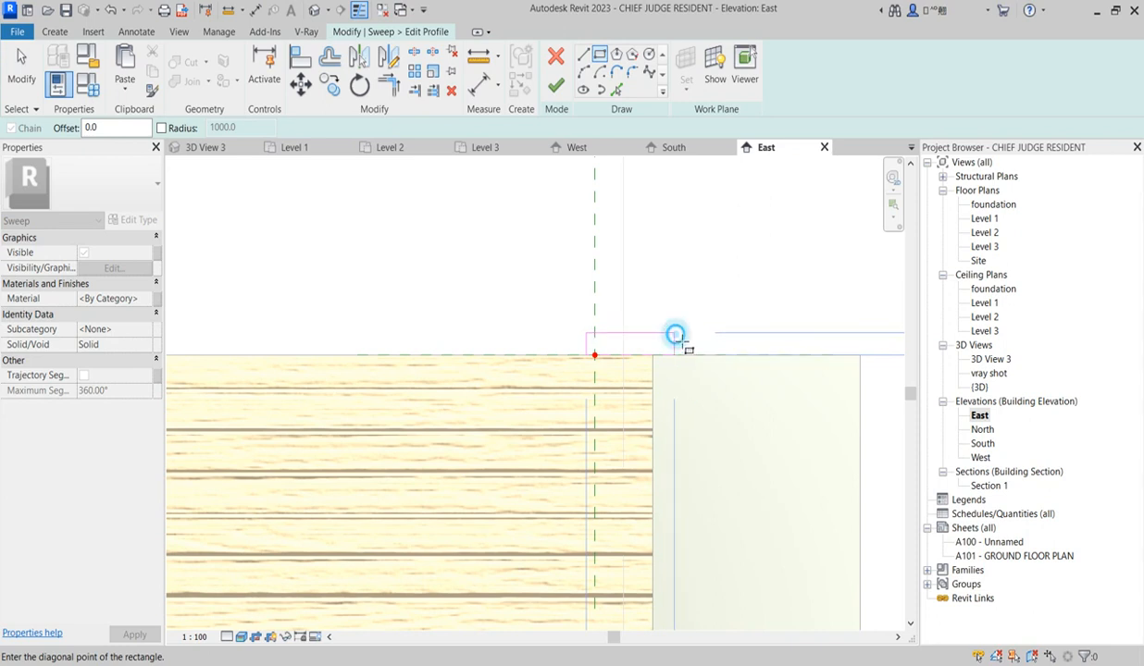
right_click(745, 270)
left_click(747, 269)
left_click(761, 268)
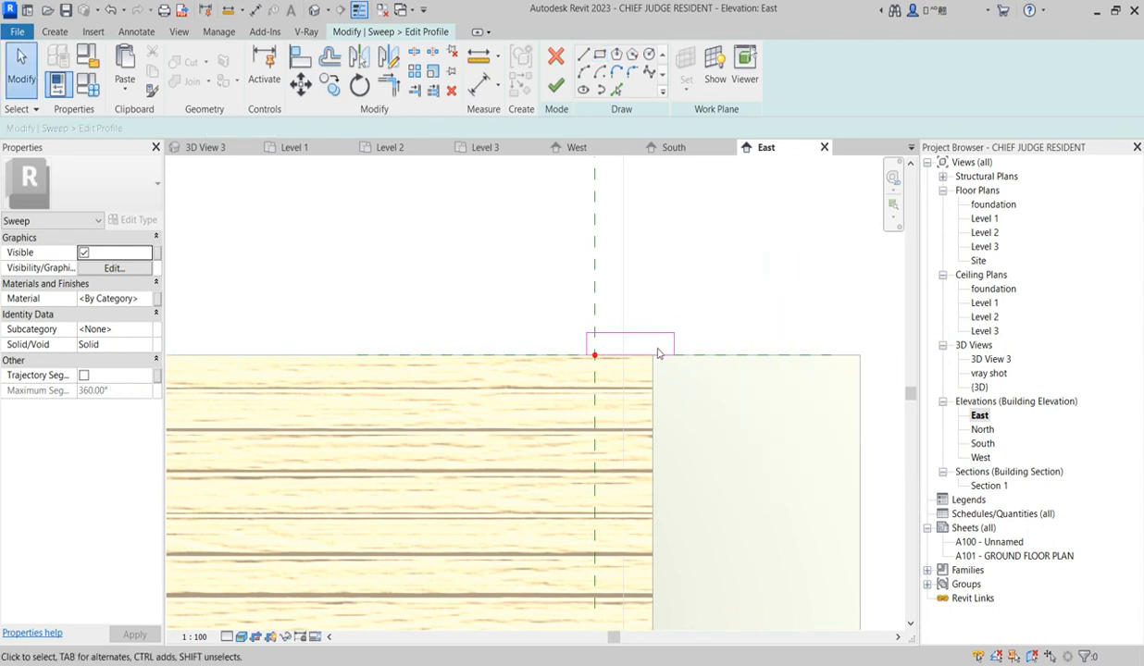
left_click(674, 349)
left_click(710, 312)
scroll(710, 312, "down", 3)
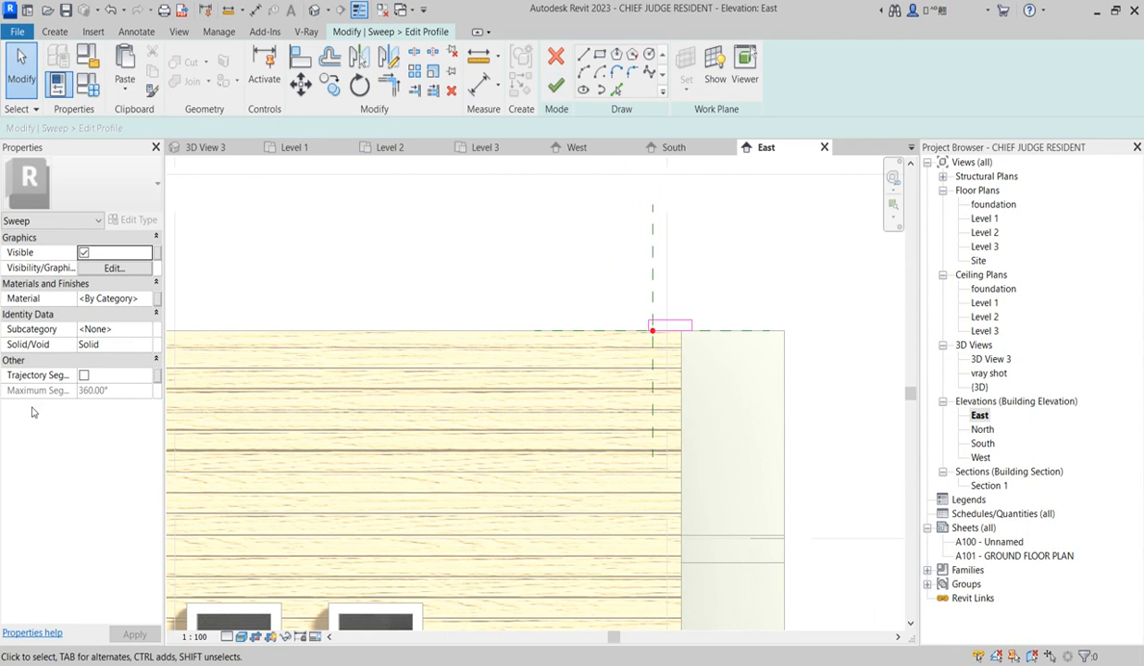
Step: Open the sweep's material for assignment and duplicate the Aluminium(14) material
left_click(151, 331)
left_click(152, 303)
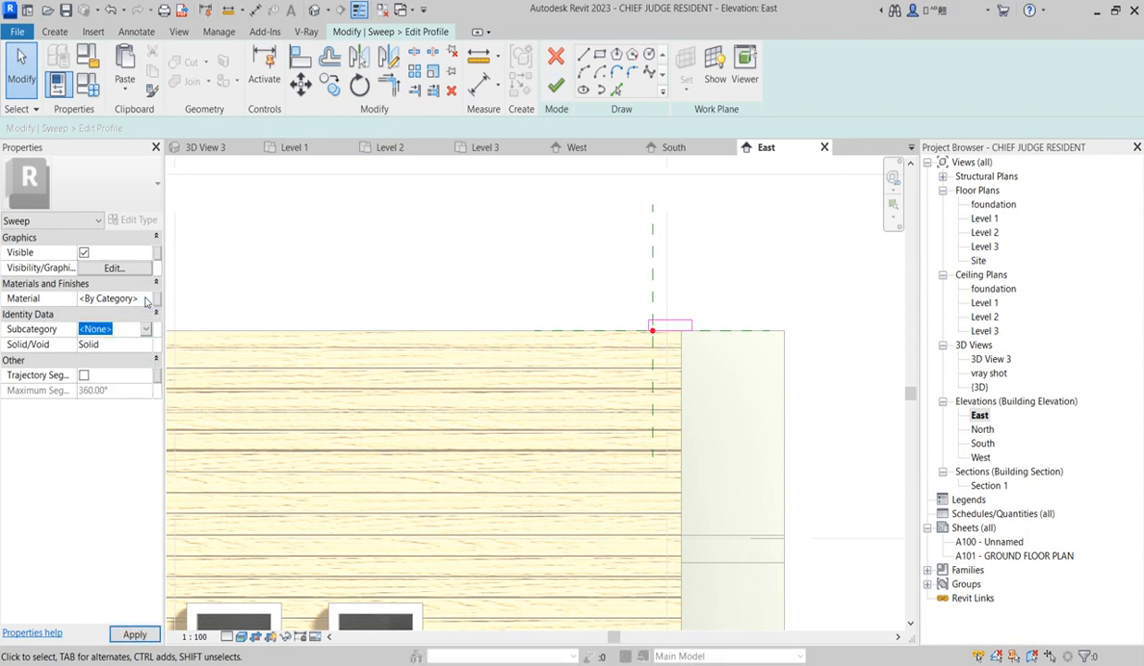
left_click(149, 302)
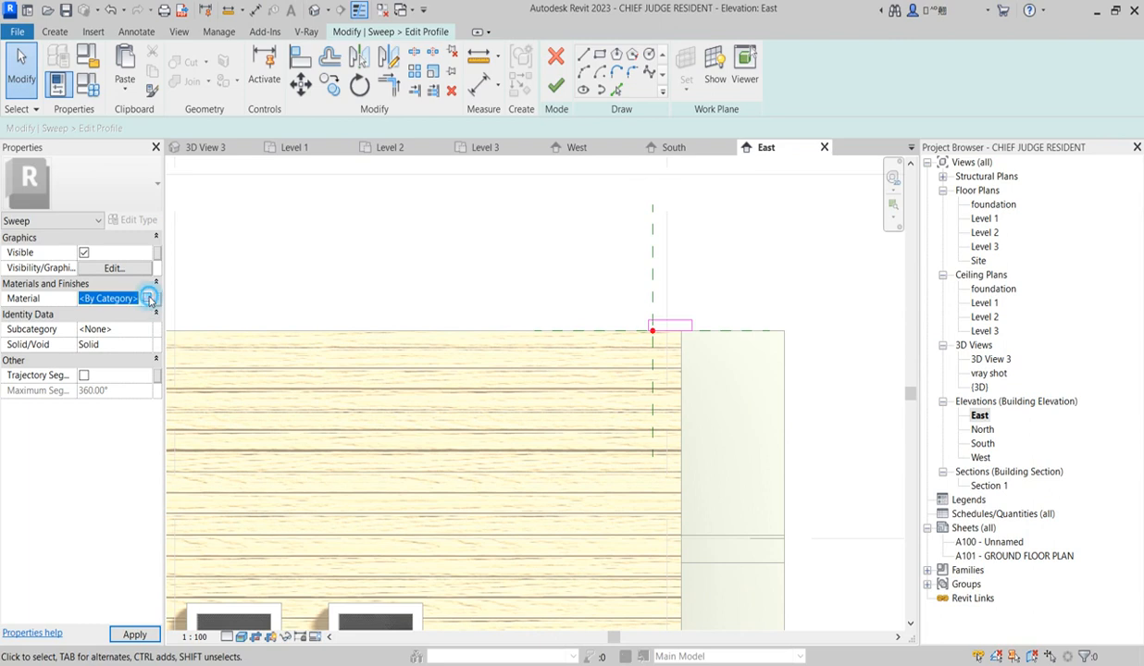
left_click(148, 299)
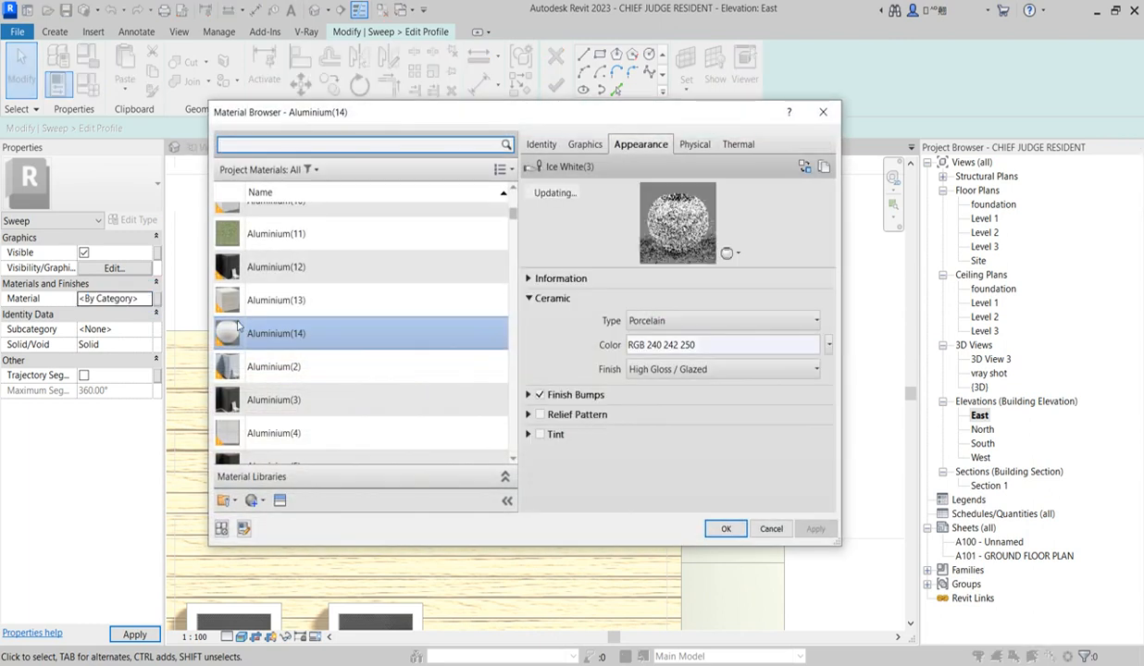
right_click(311, 331)
left_click(388, 355)
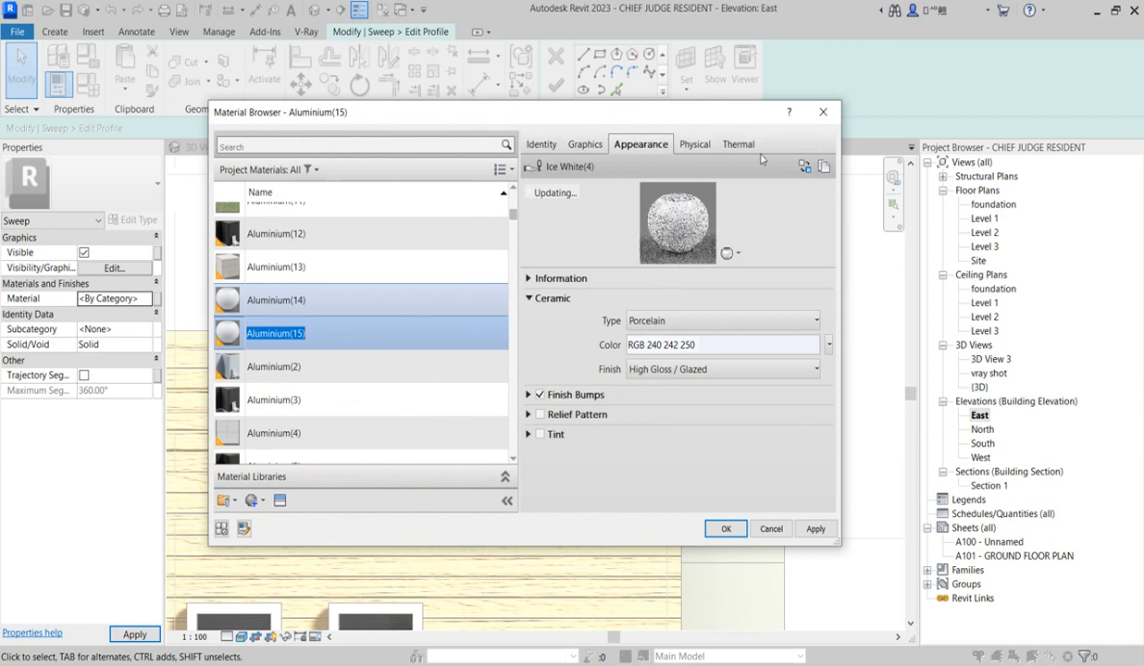
Step: Replace the duplicated material's appearance asset with the glossy Black wall paint from the Appearance Library
left_click(805, 166)
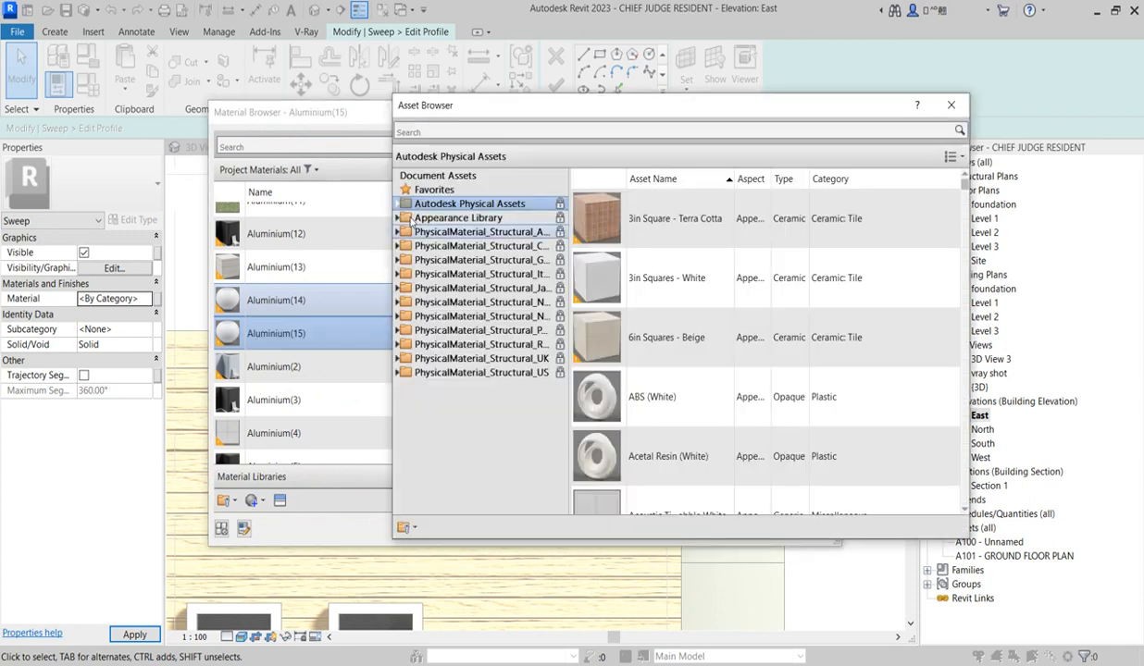
left_click(398, 219)
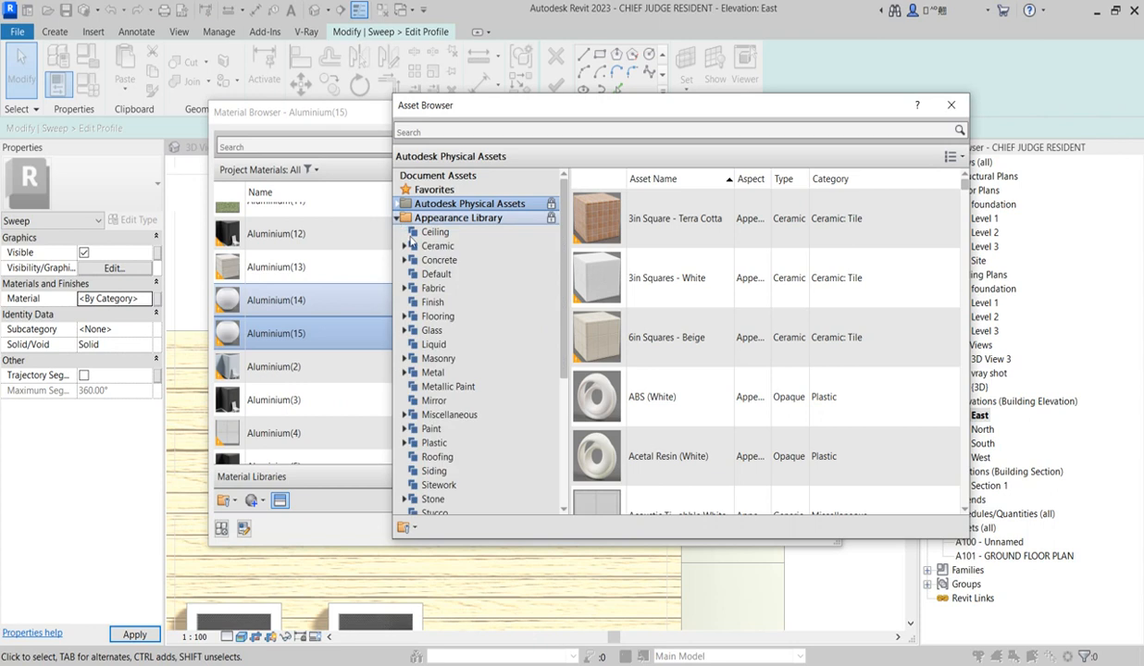
scroll(440, 408, "down", 3)
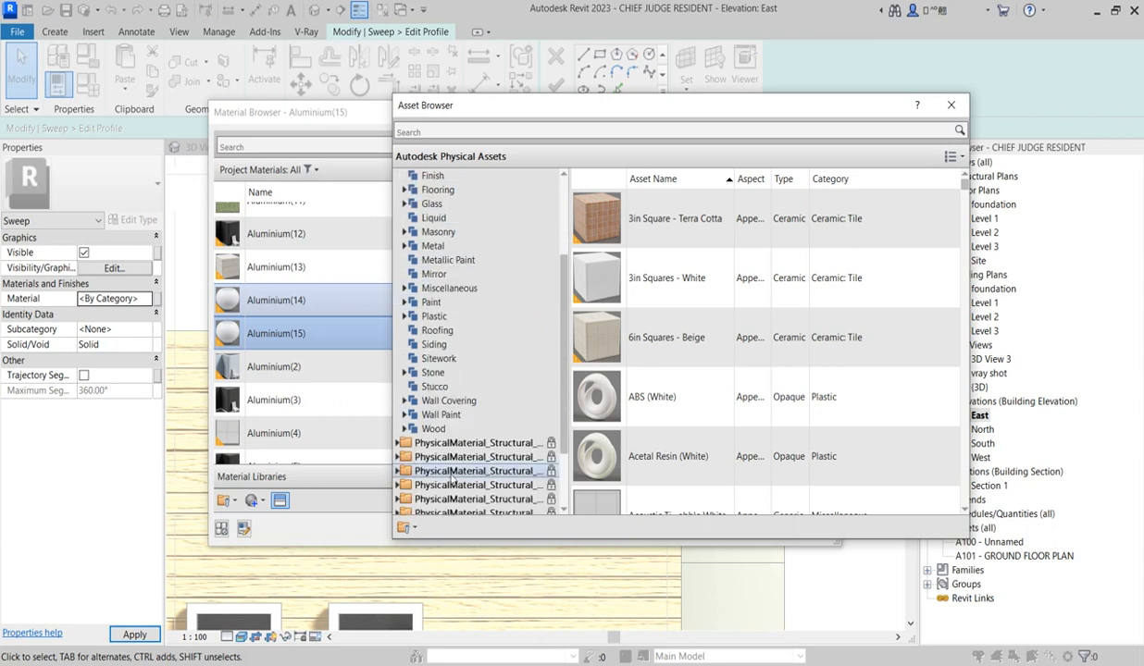
left_click(441, 415)
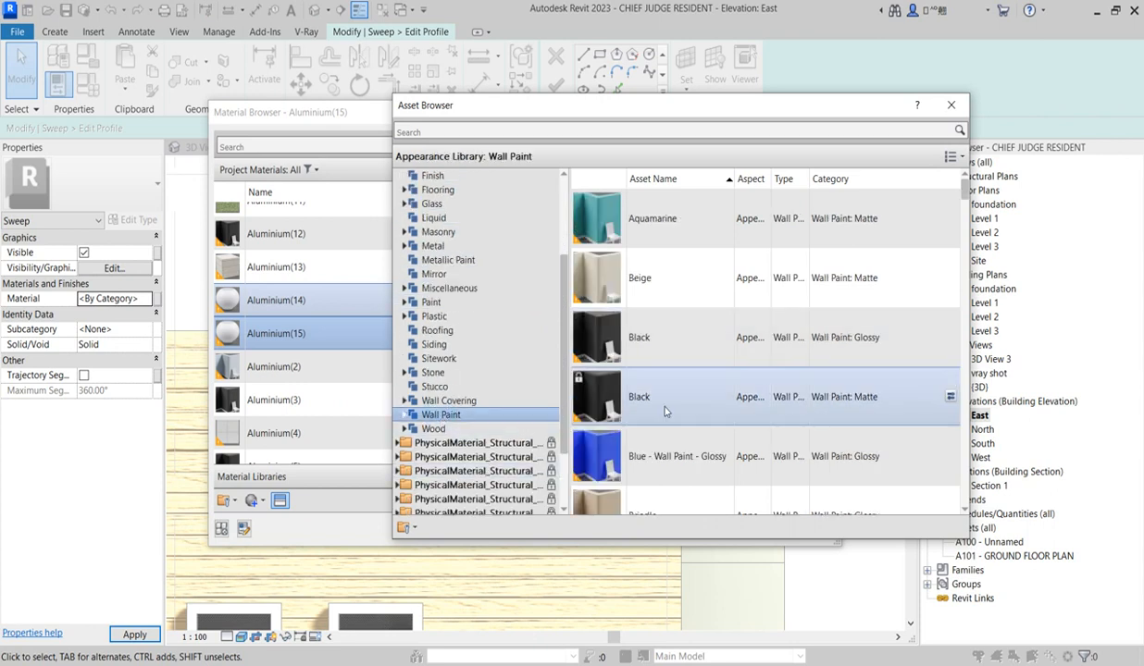
scroll(665, 407, "down", 5)
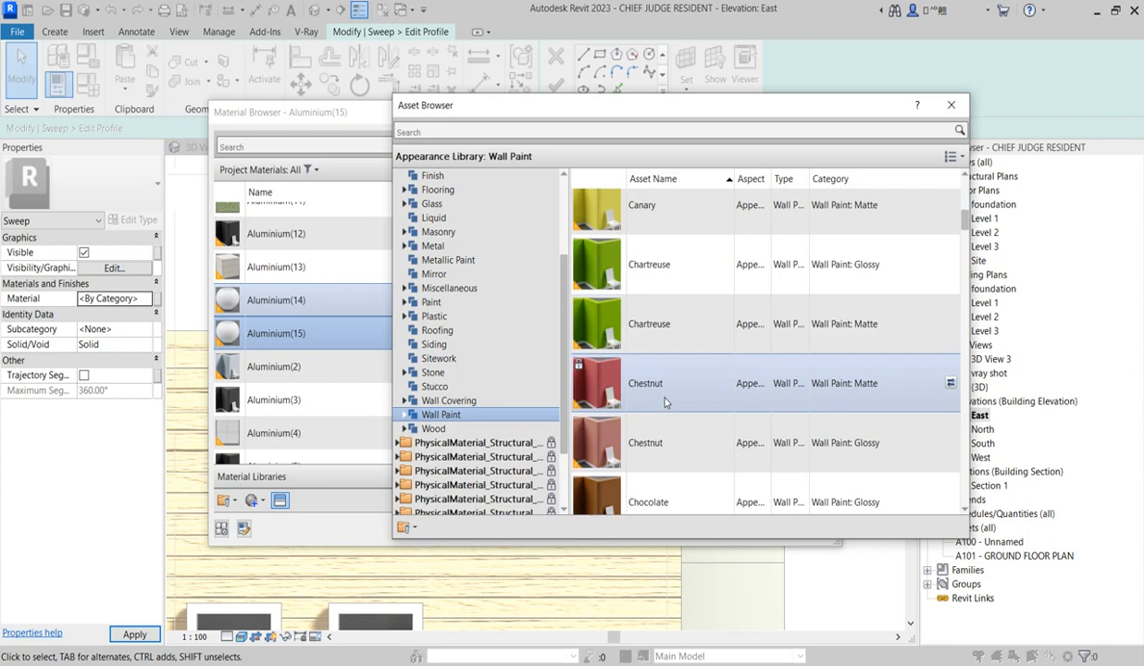
scroll(665, 403, "down", 10)
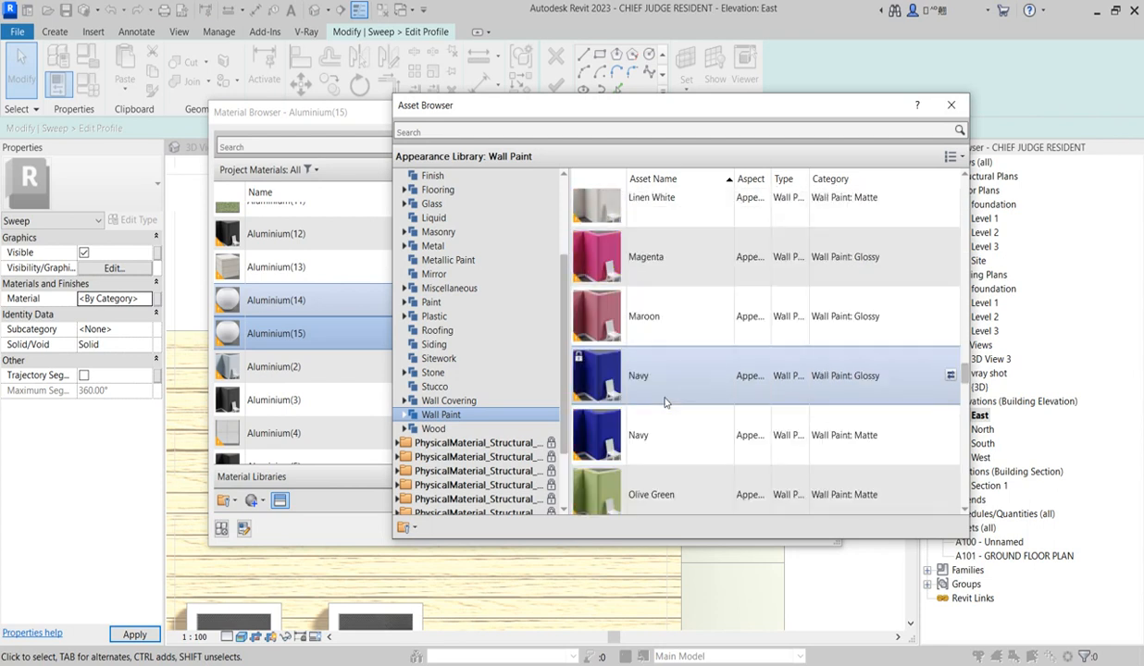
scroll(664, 403, "down", 5)
scroll(664, 393, "up", 15)
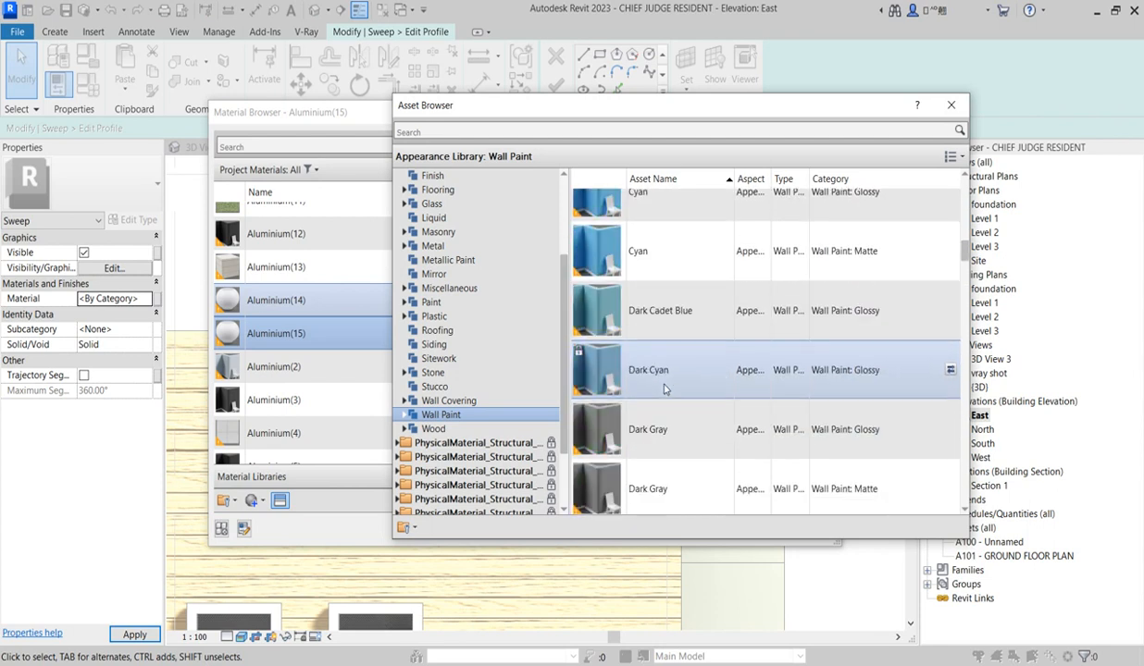
scroll(664, 389, "up", 5)
left_click(660, 404)
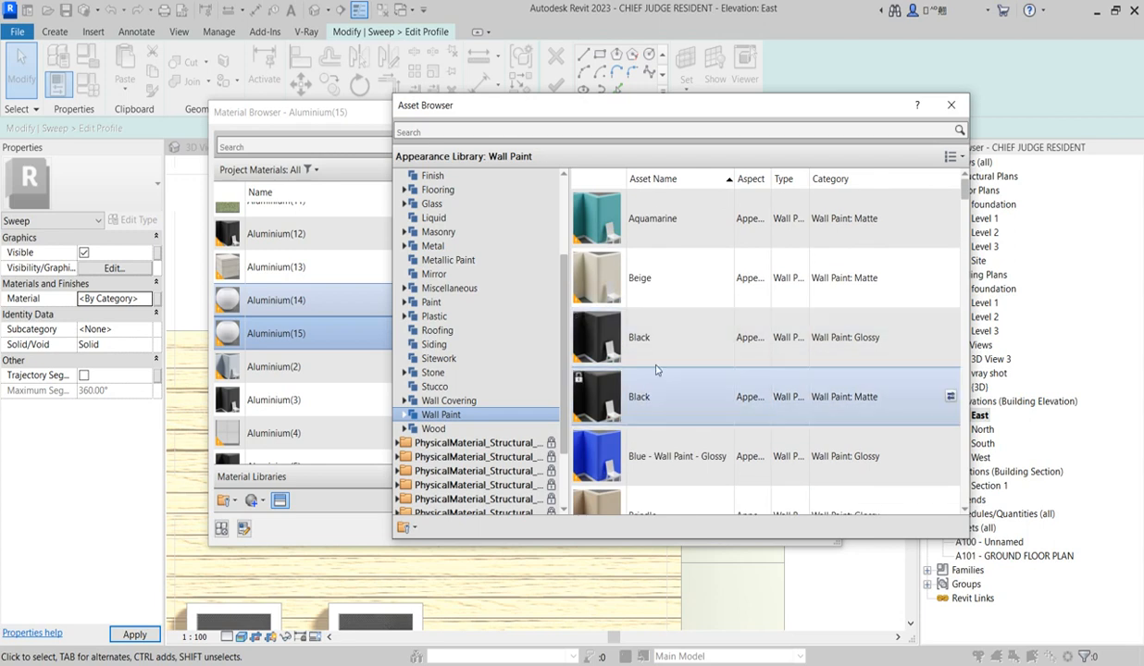
left_click(951, 105)
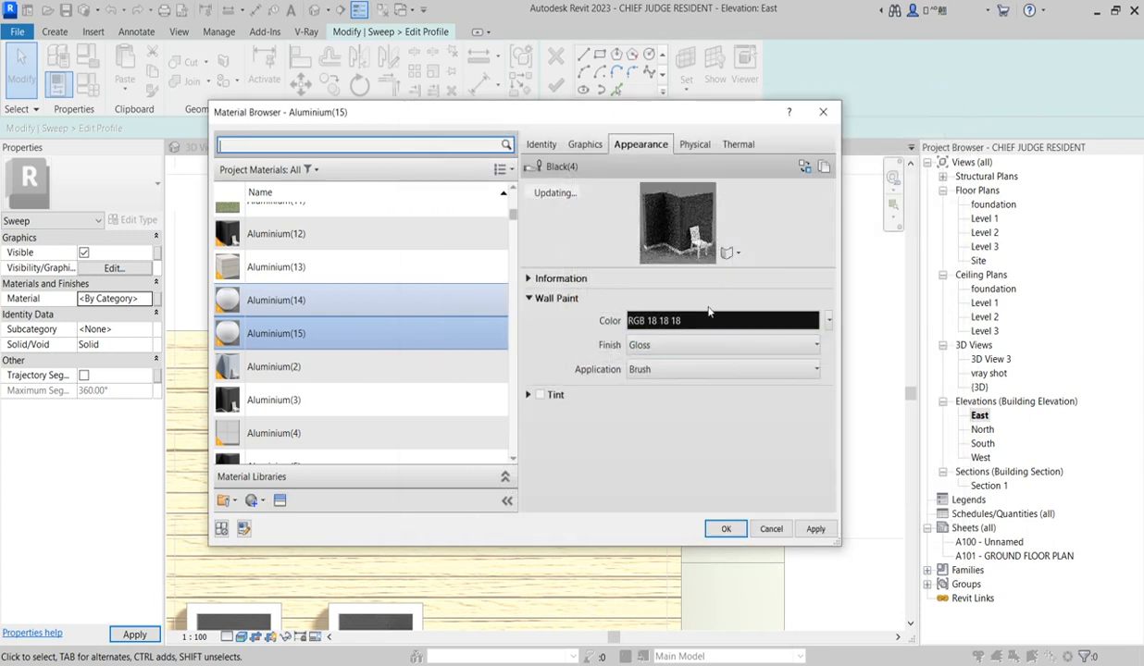
Step: Set the wall paint color to medium gray, RGB 107 107 107
left_click(711, 321)
mouse_move(681, 290)
left_mouse_down()
mouse_move(680, 268)
mouse_move(682, 294)
left_mouse_up()
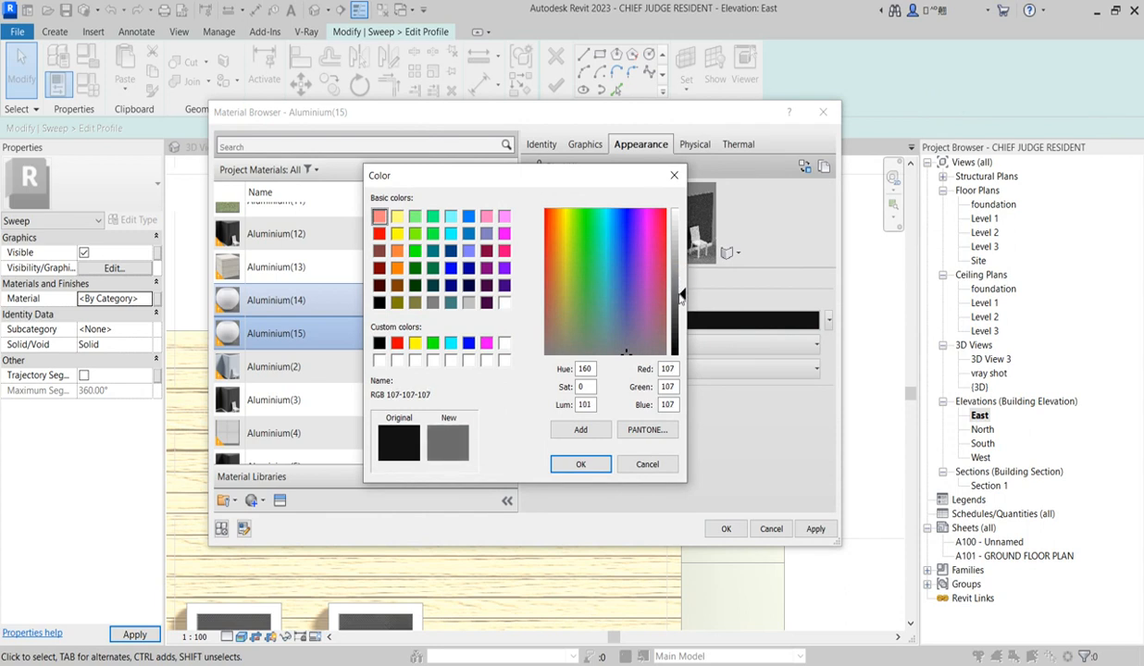
left_click(583, 462)
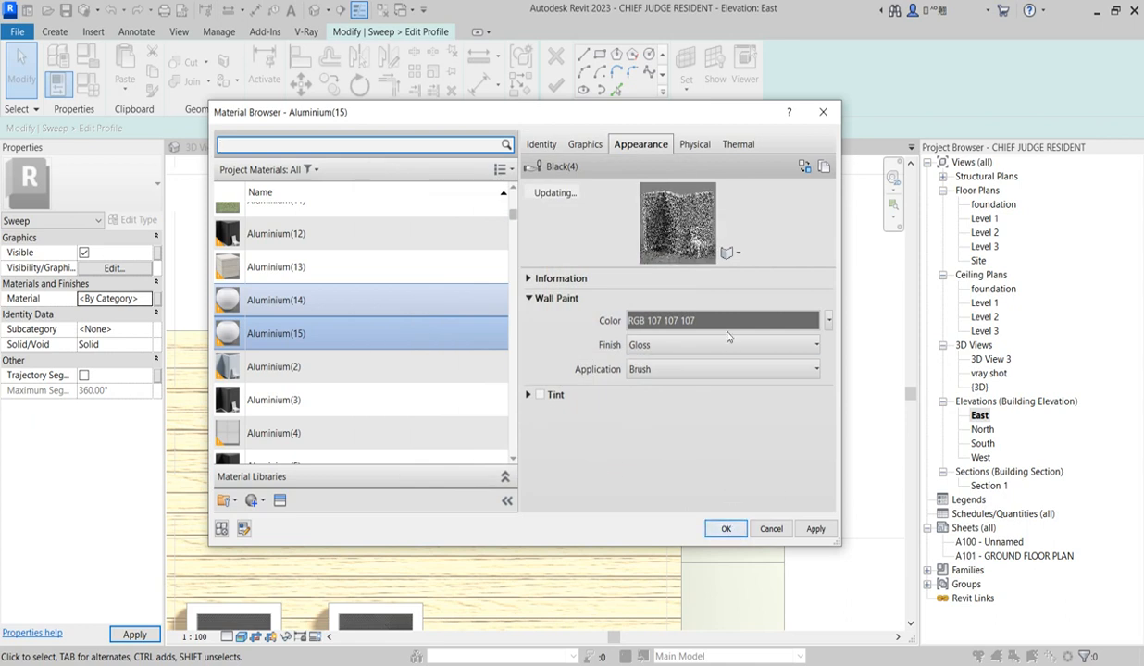
Step: Set the wall paint color to dark gray, RGB 69 69 69, and assign the material to the sweep
left_click(777, 324)
left_click_drag(683, 294, 684, 309)
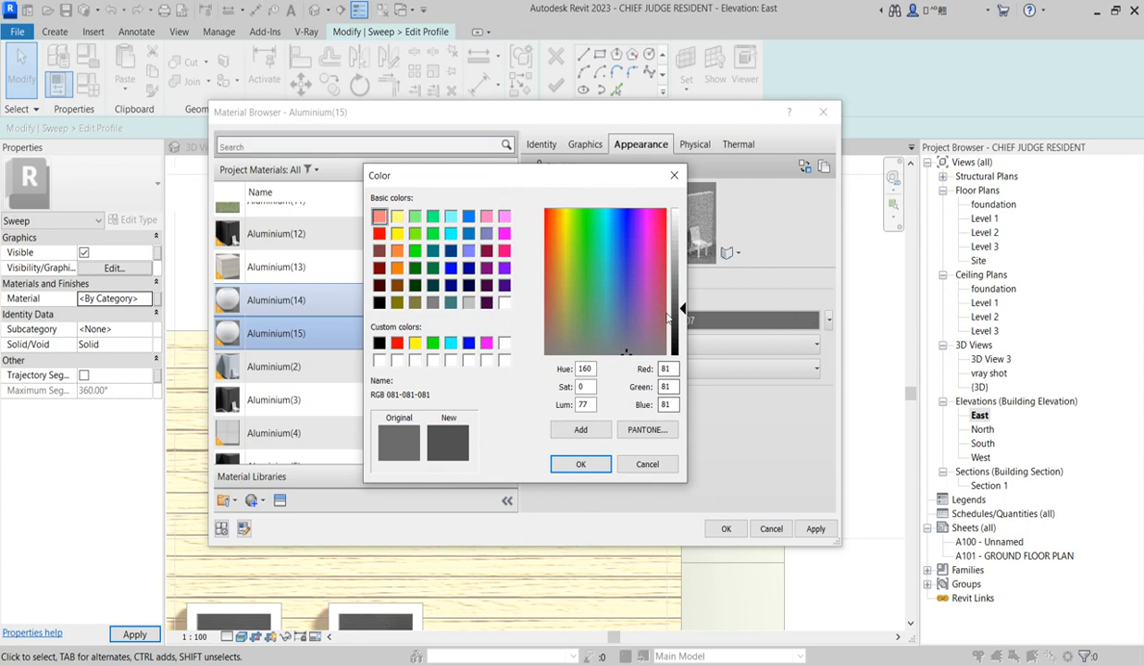
left_click_drag(683, 308, 683, 317)
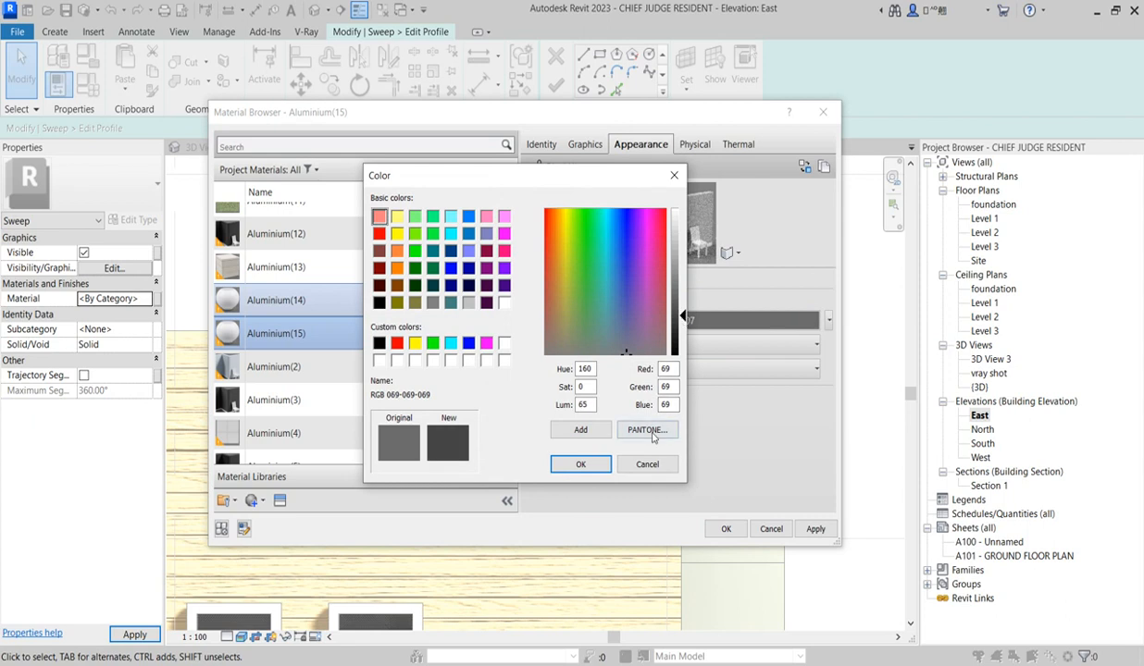
left_click(568, 463)
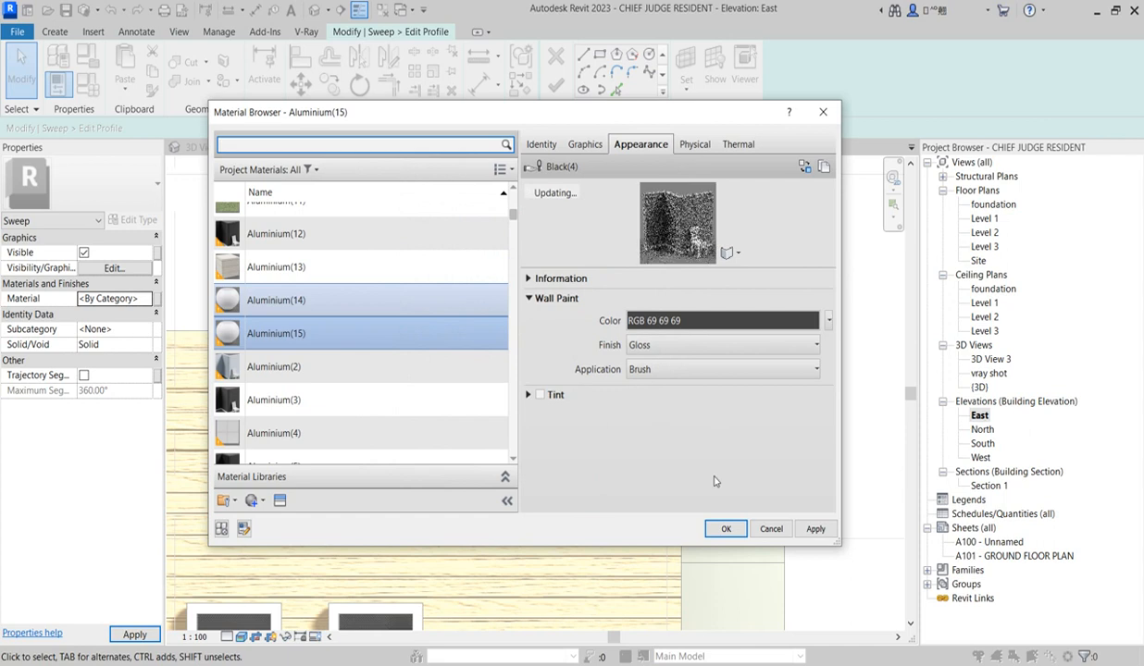
left_click(723, 528)
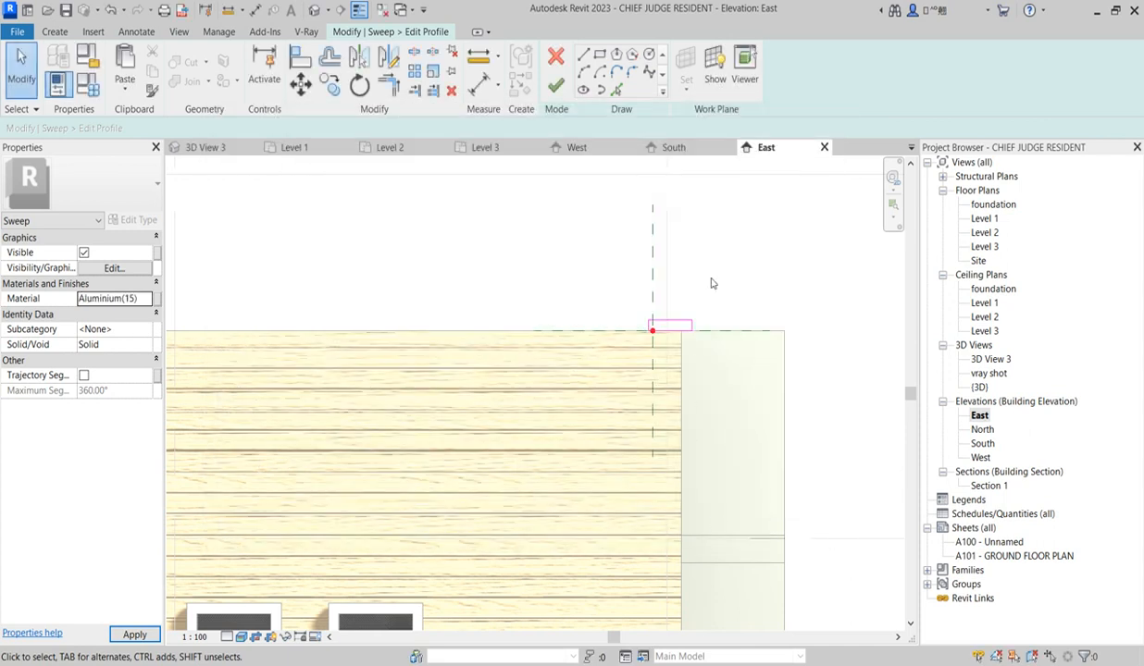
Step: Finish the profile sketch and complete the sweep to generate the parapet coping
left_click(555, 85)
left_click(556, 85)
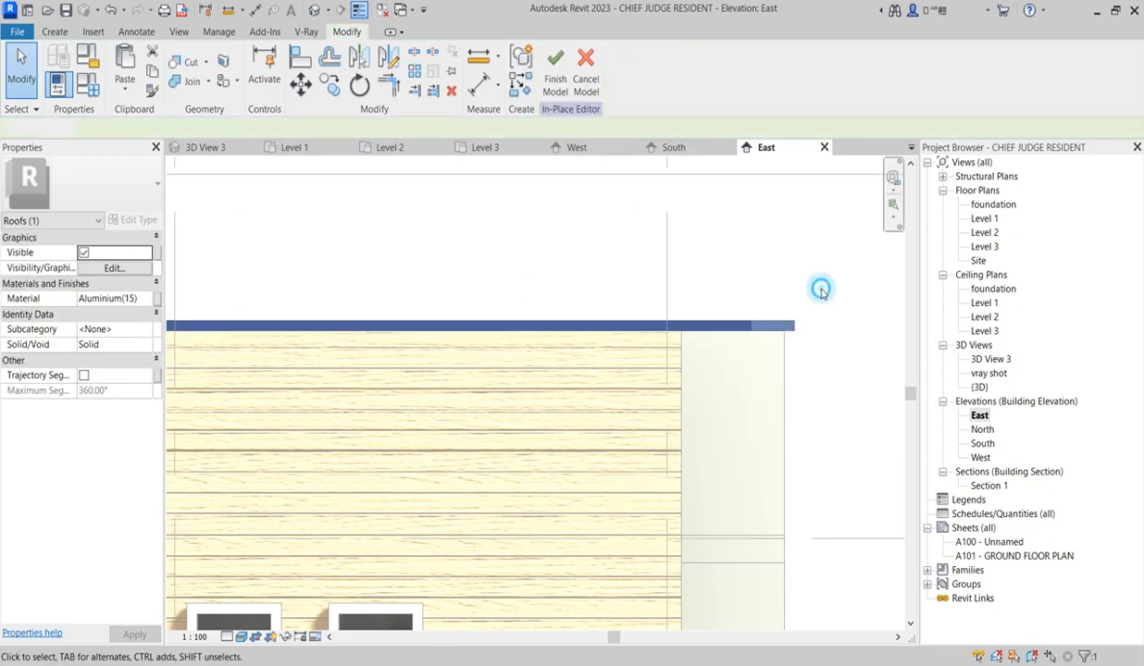
left_click(817, 289)
scroll(818, 288, "down", 3)
Step: Finish the in-place coping model from the vray shot view and save the project
double_click(986, 373)
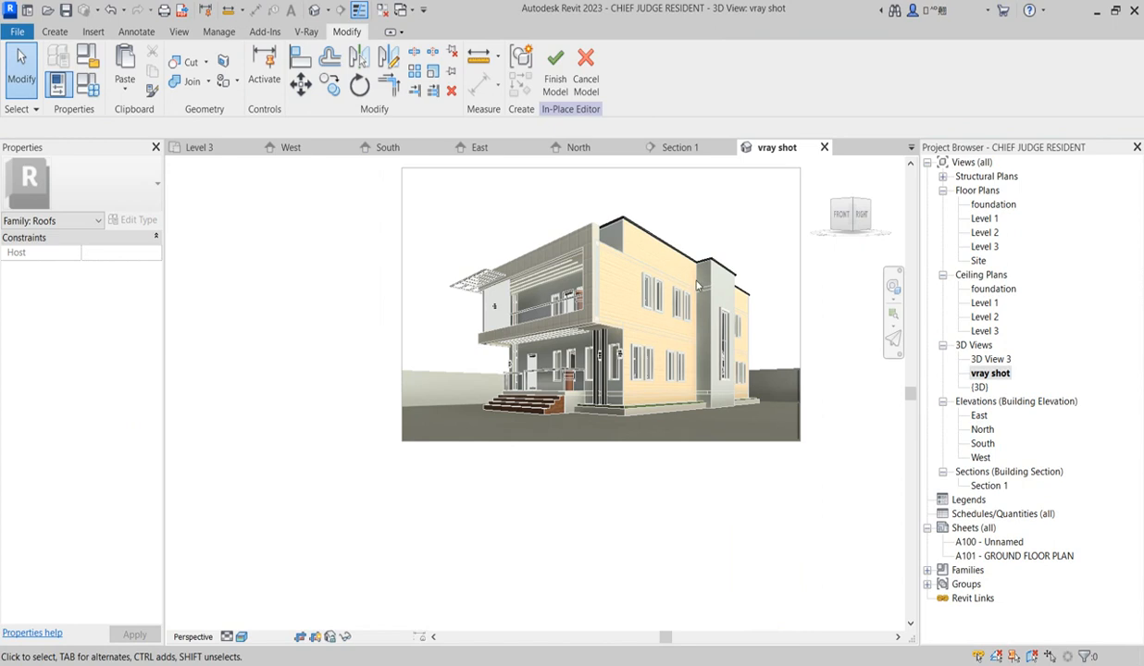
scroll(685, 195, "up", 3)
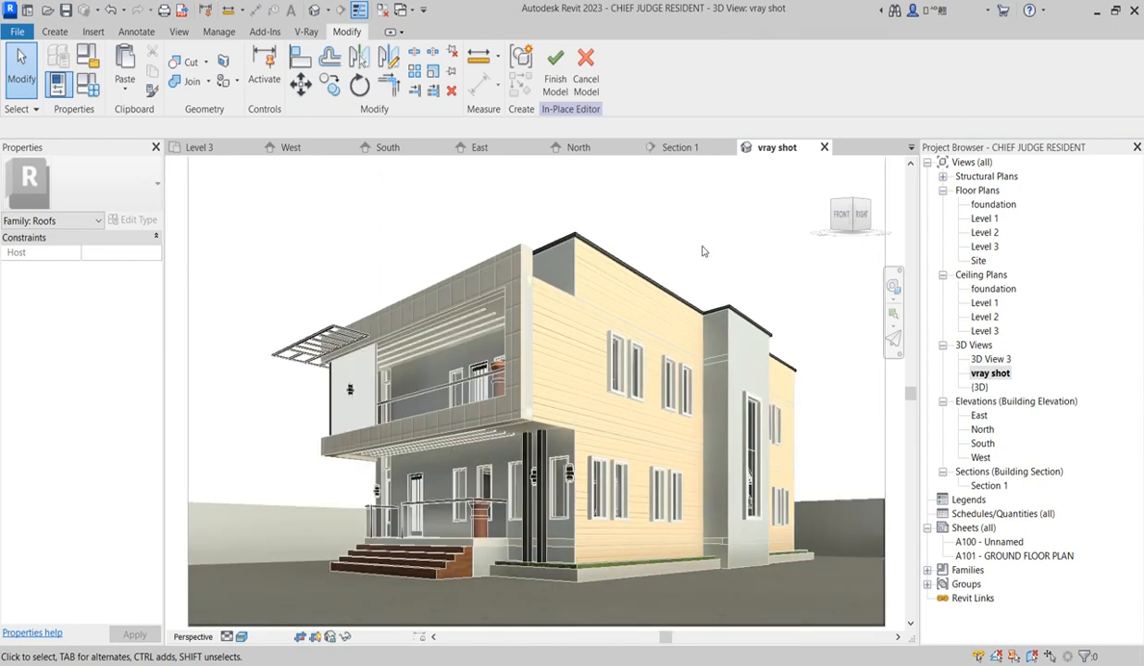
left_click(555, 74)
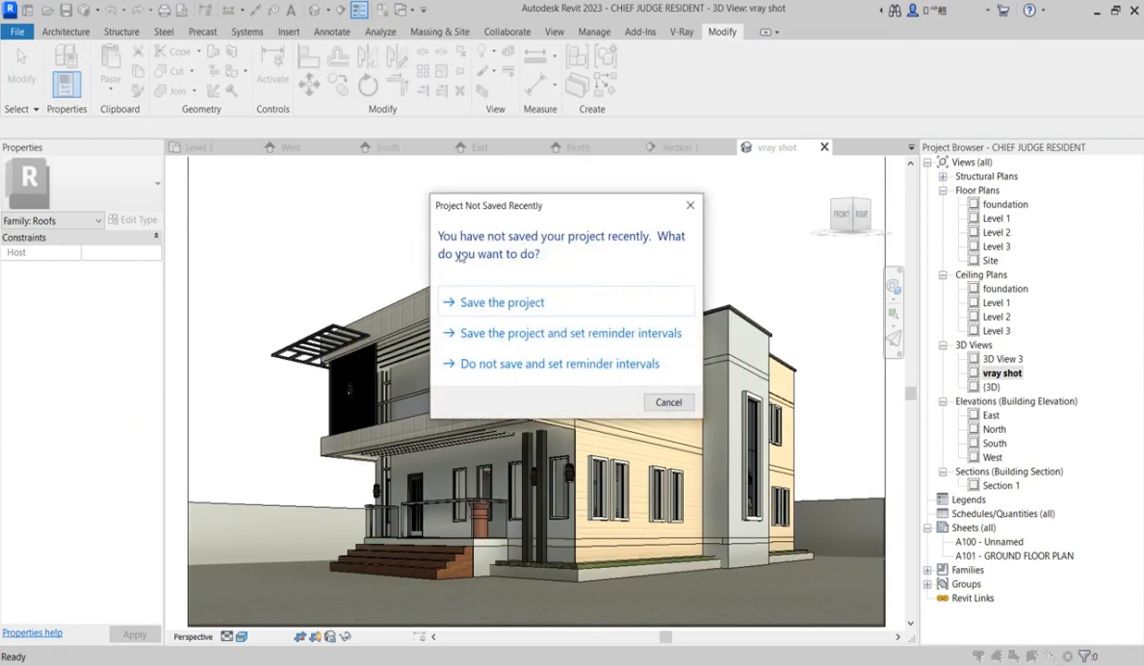
left_click(489, 313)
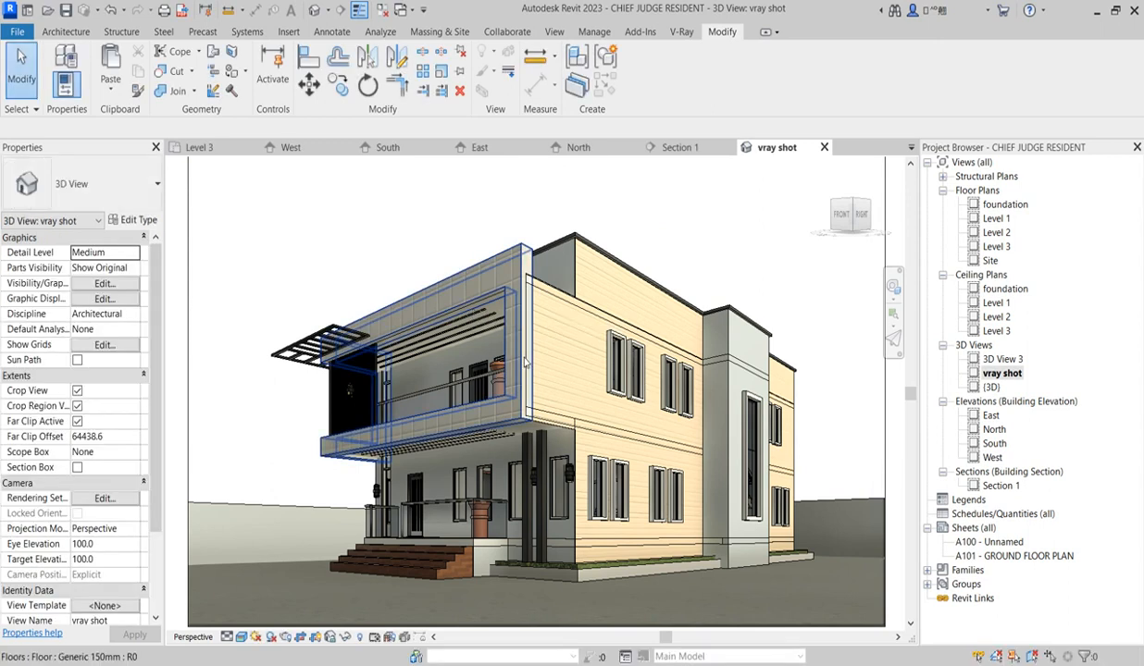
scroll(524, 364, "down", 2)
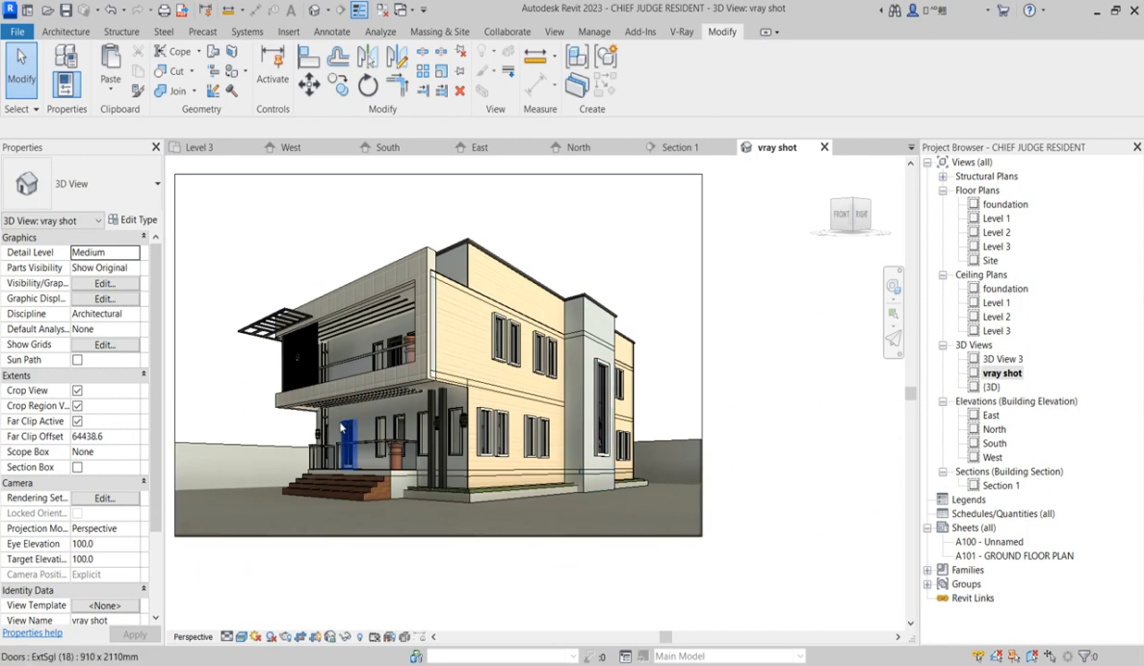
scroll(312, 333, "down", 2)
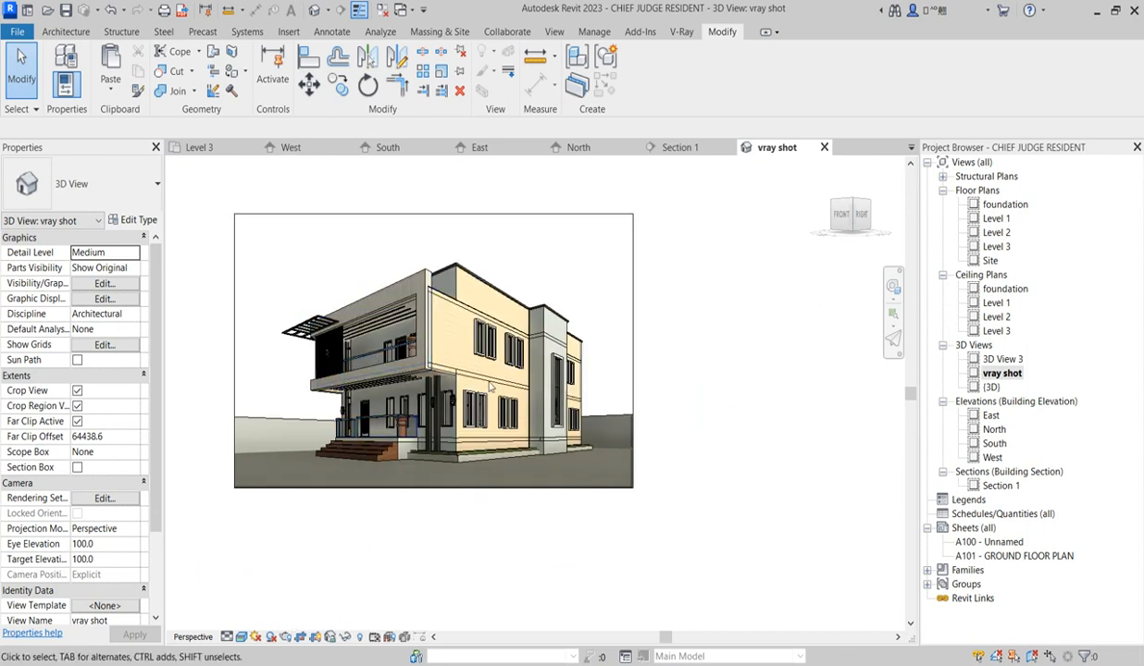
scroll(368, 485, "up", 2)
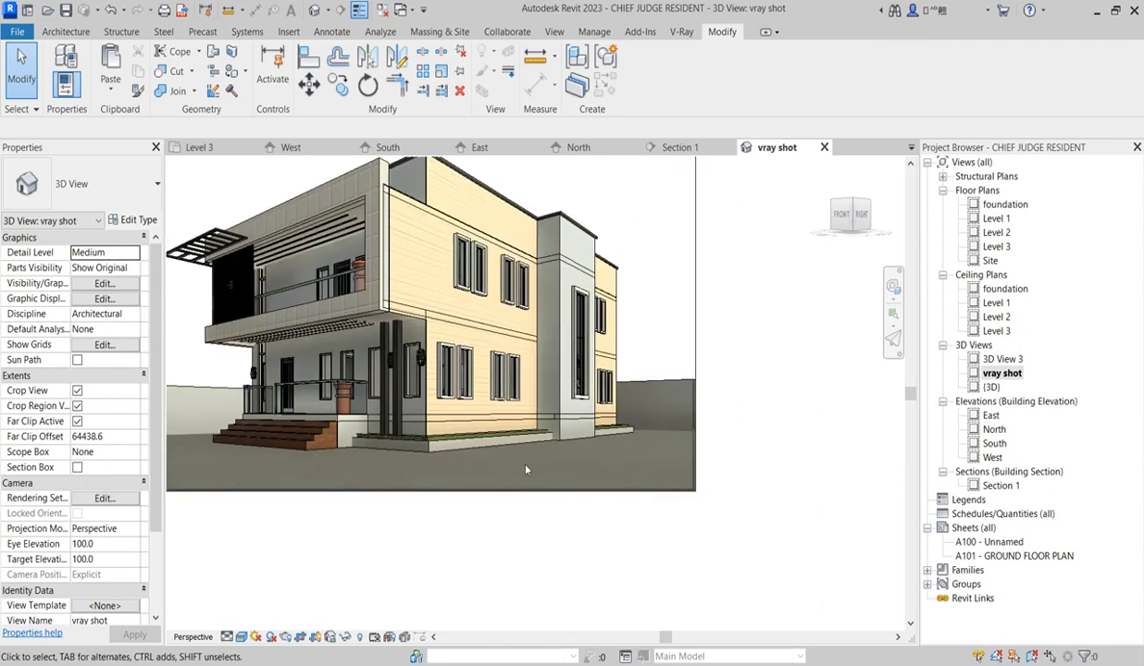
scroll(452, 440, "down", 2)
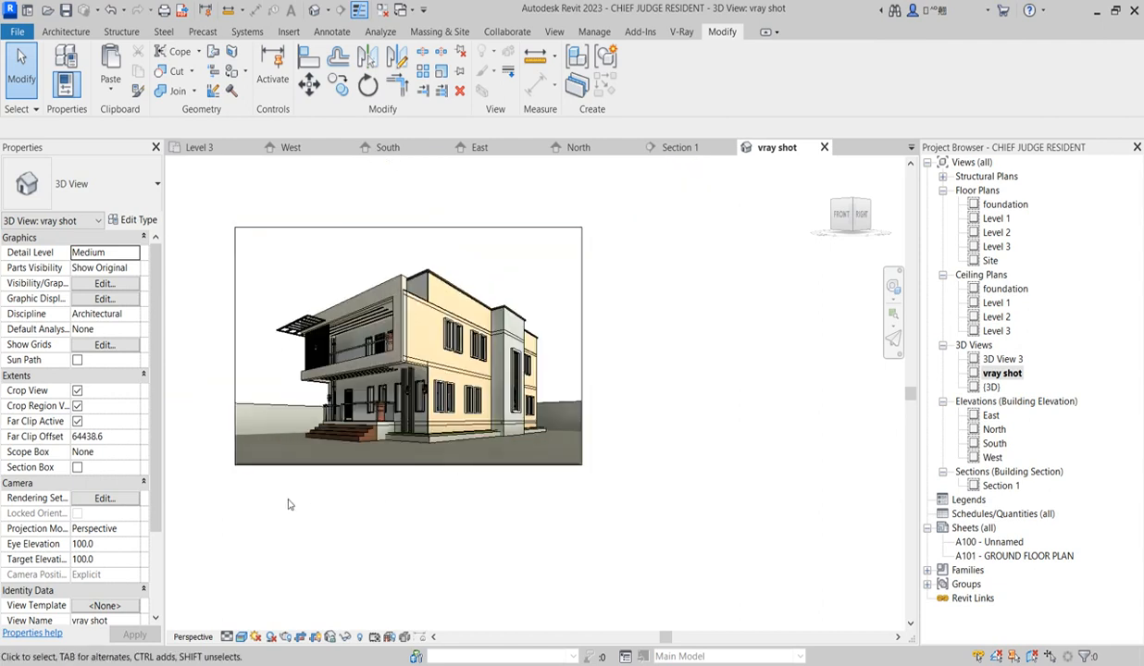